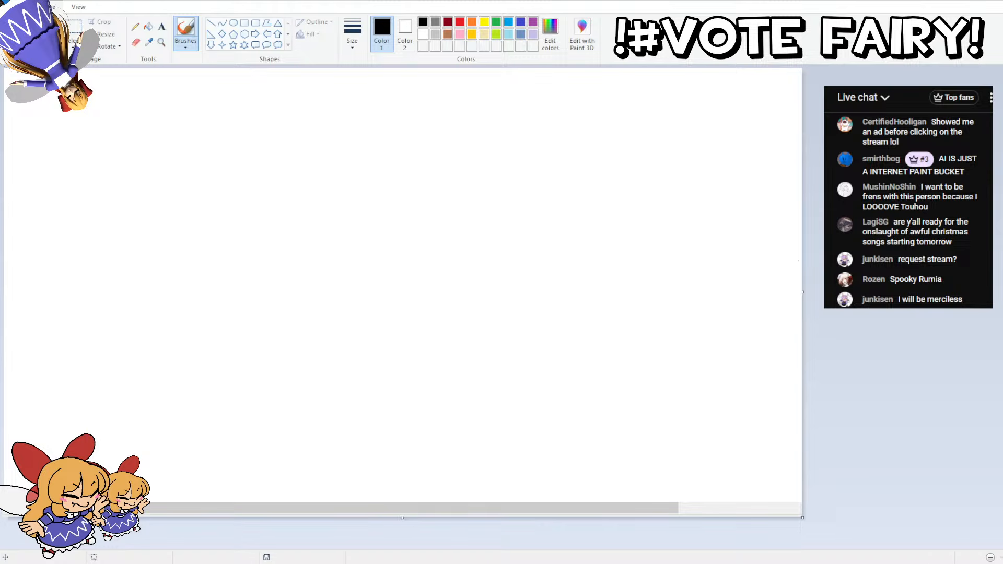
Step: Switch to Clip Studio Paint, select the white background around the dinosaur rider with the Auto select wand, and delete it
mouse_move(3, 248)
mouse_down()
mouse_move(105, 247)
mouse_move(104, 68)
mouse_up()
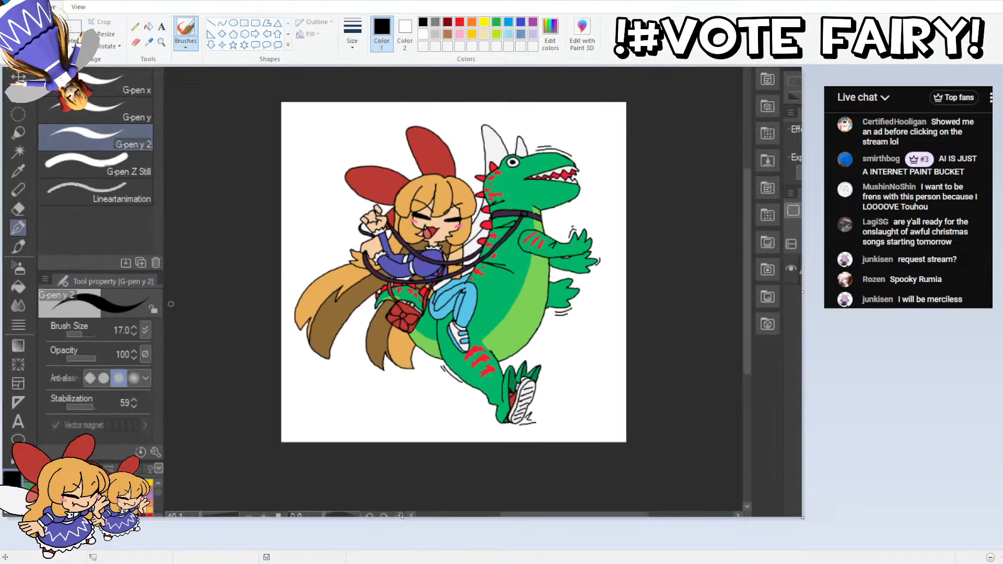
click(18, 152)
scroll(616, 214, up, 2)
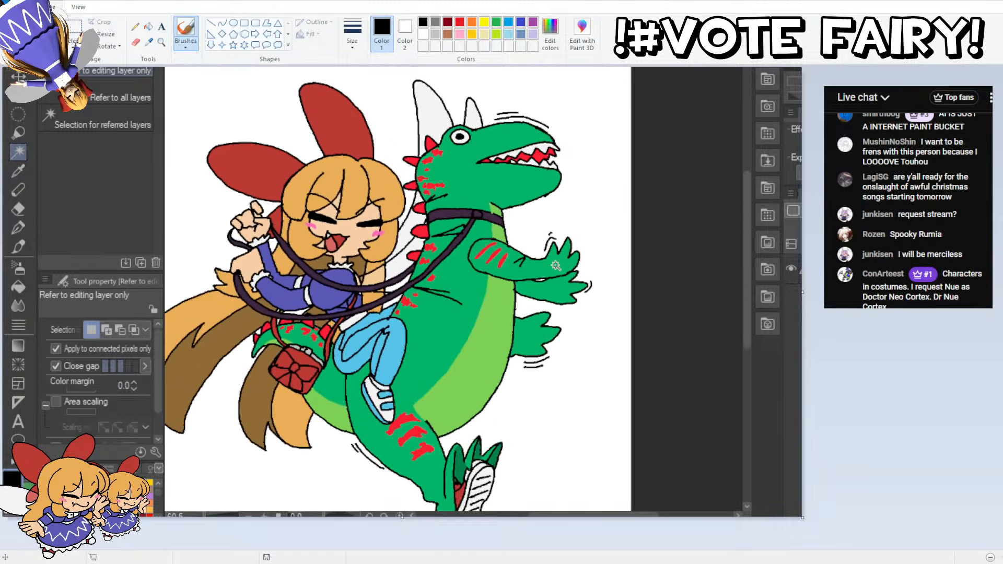
drag(527, 264, 534, 276)
scroll(450, 322, up, 2)
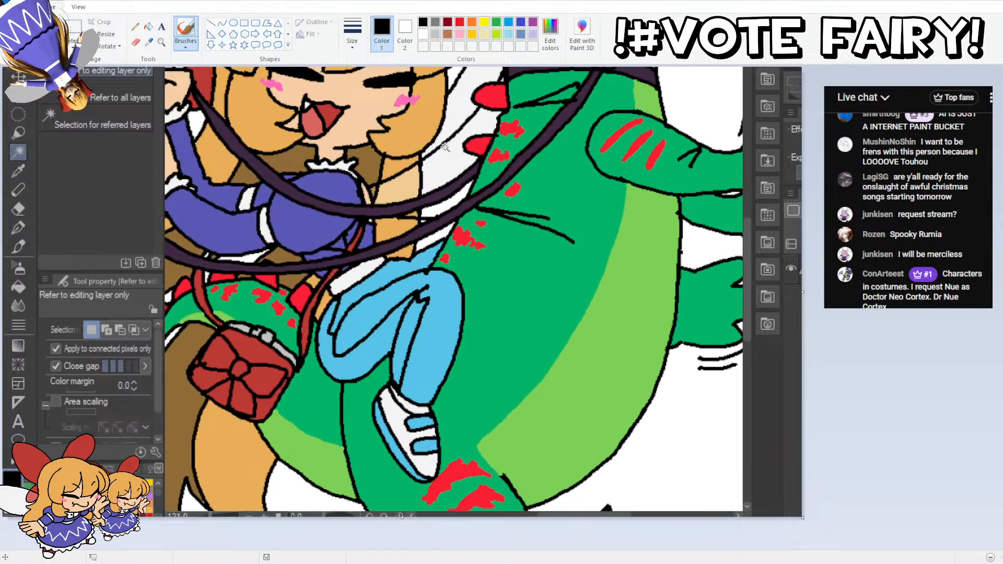
scroll(437, 327, up, 1)
scroll(443, 222, down, 1)
click(457, 229)
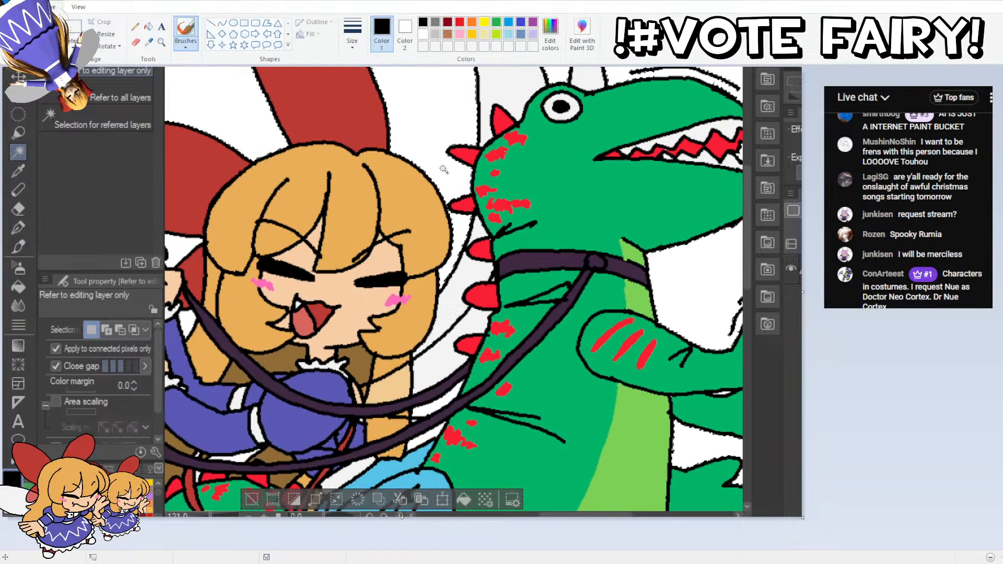
scroll(621, 193, down, 2)
drag(621, 194, 485, 38)
scroll(316, 271, up, 1)
drag(317, 271, 441, 159)
scroll(334, 268, up, 2)
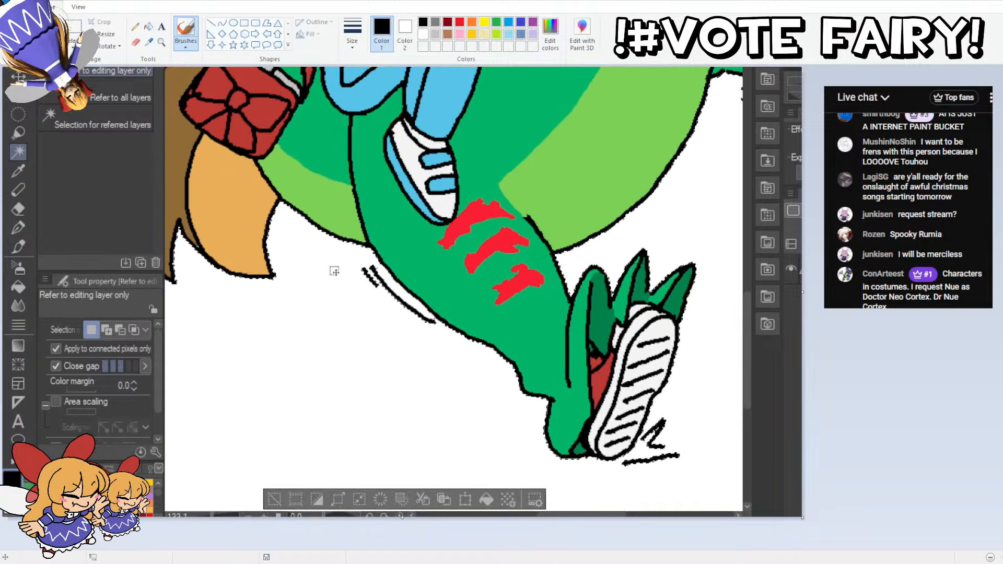
scroll(376, 264, down, 1)
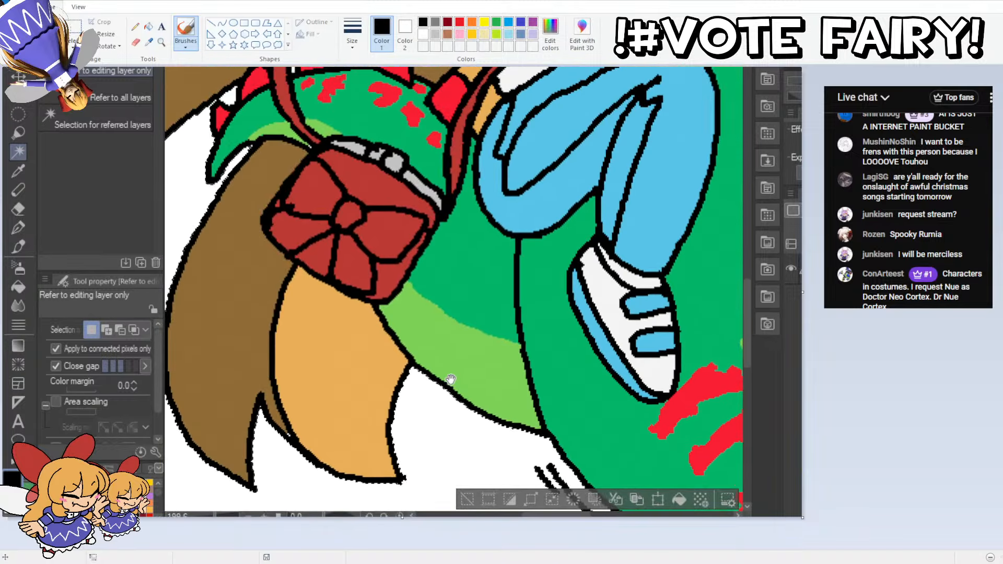
drag(315, 239, 513, 379)
scroll(424, 261, up, 1)
key(Delete)
scroll(532, 214, down, 2)
scroll(453, 289, up, 3)
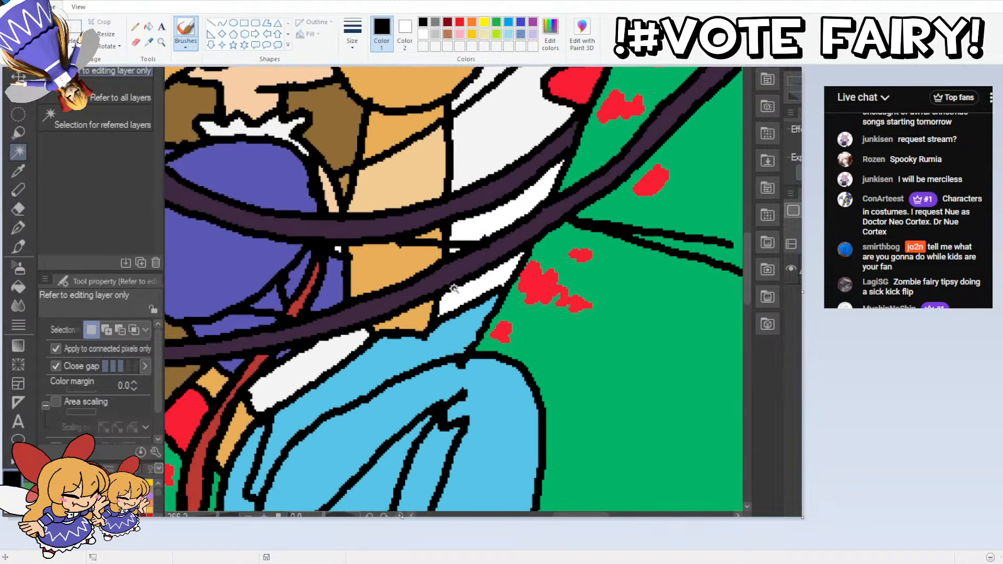
Step: Try to select the small white gaps between the reins and the blue legs, and clear the selection
click(471, 295)
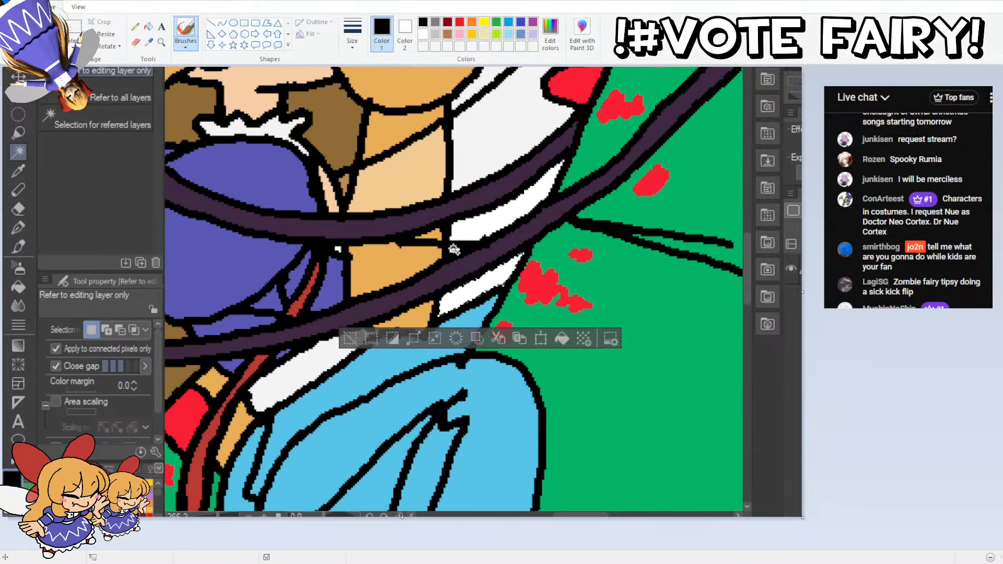
click(448, 247)
key(ctrl+z)
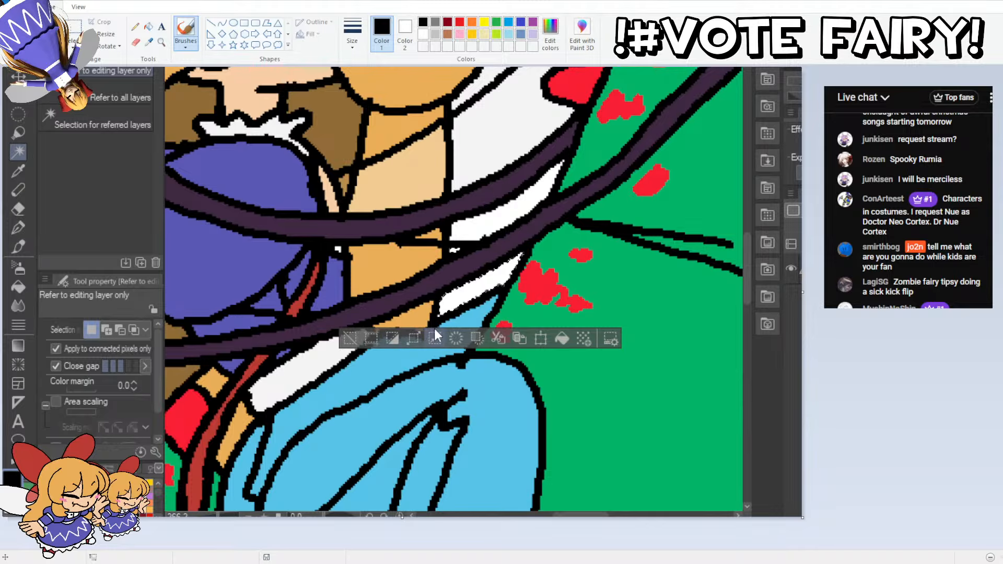
click(392, 338)
click(352, 338)
Step: Save the drawing as a PNG named Spokk_tip_riders1.png and close the document
scroll(364, 330, down, 8)
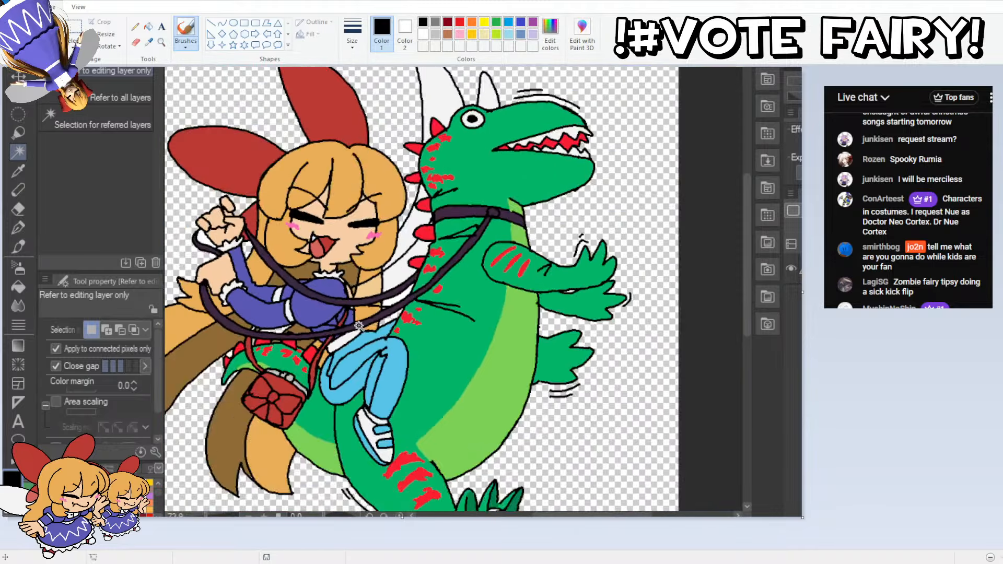
drag(316, 253, 354, 219)
click(42, 60)
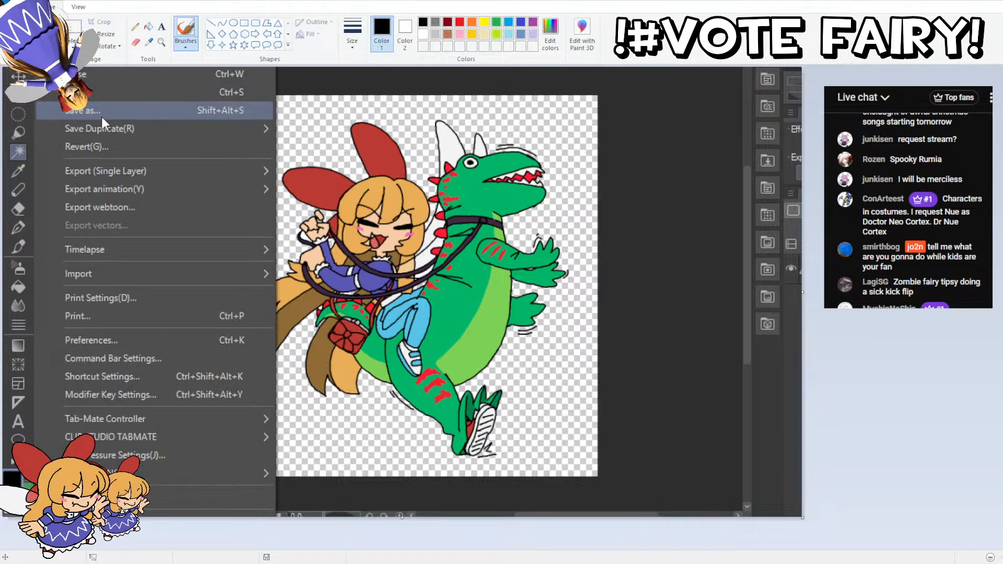
click(101, 111)
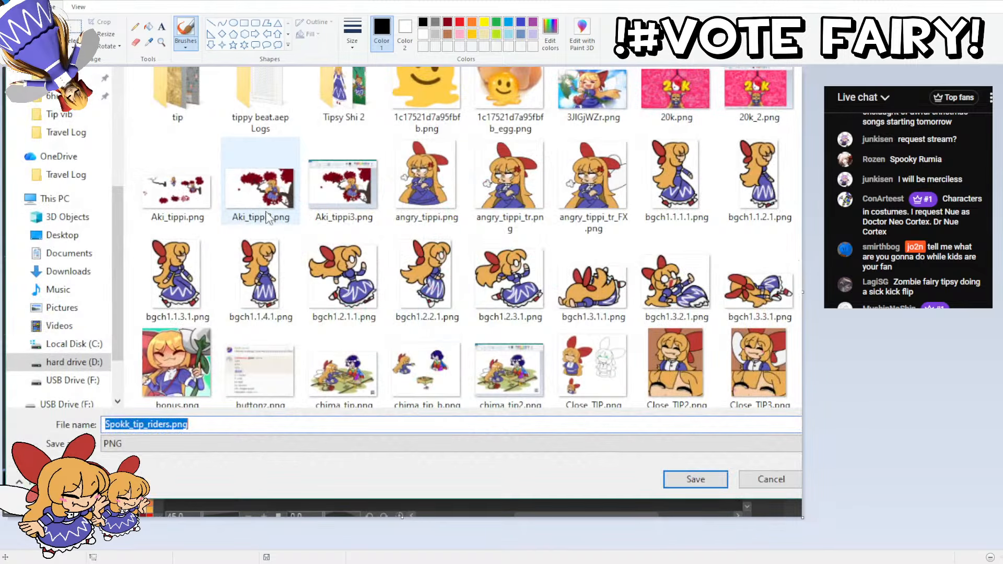
click(171, 425)
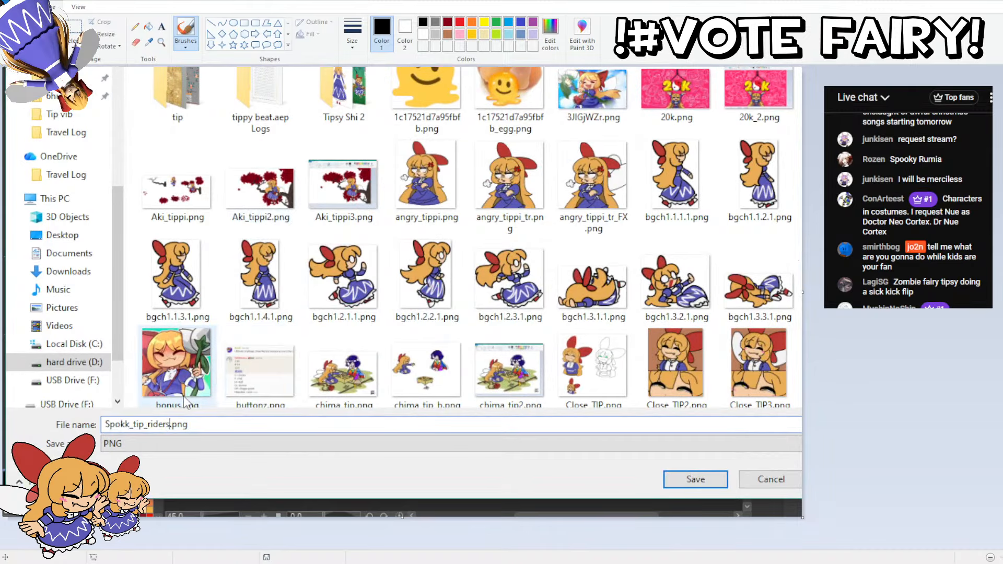
text(1)
key(Return)
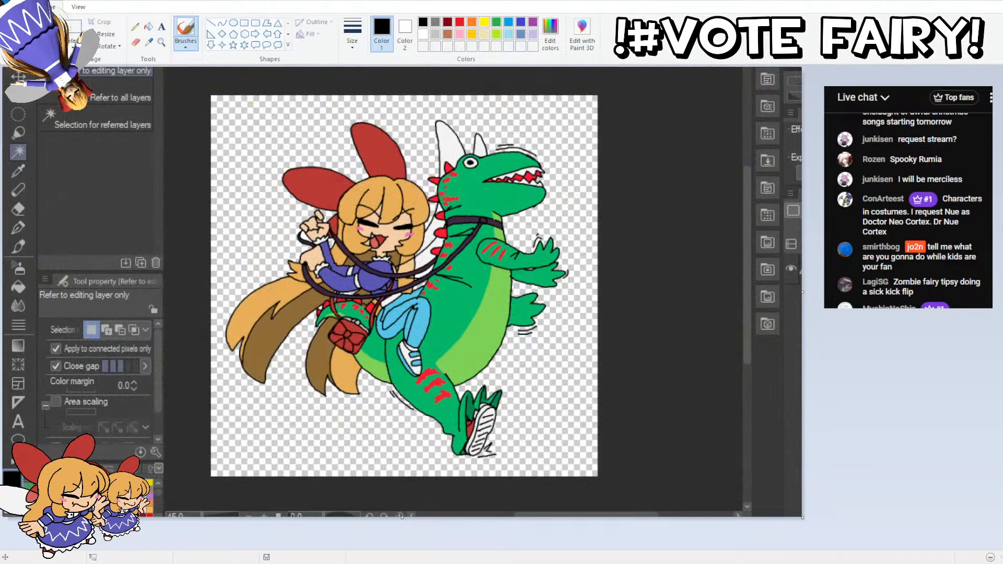
key(ctrl+w)
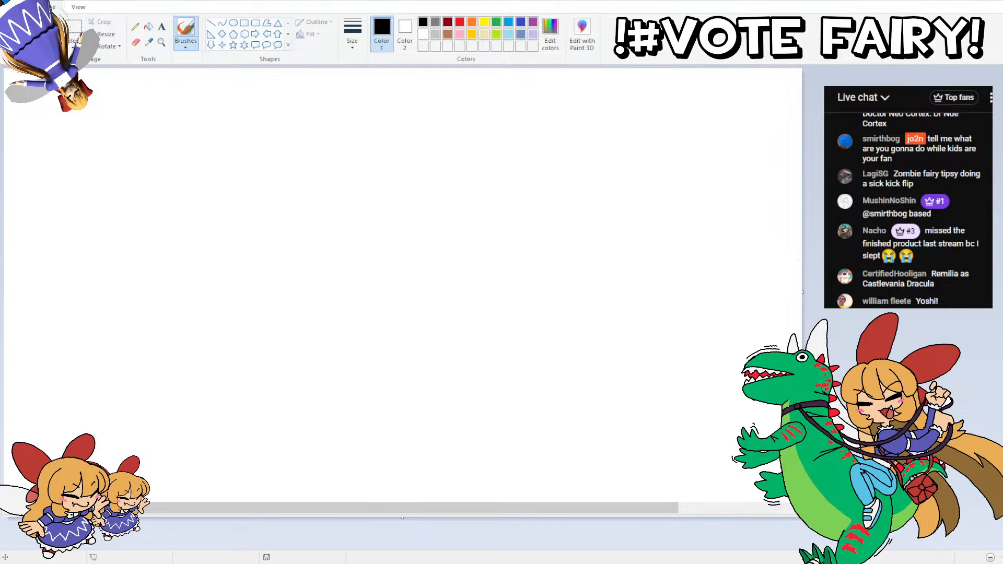
Step: Handwrite the title "Spooky Day" in black with the thickest line size on the blank Paint canvas
click(353, 34)
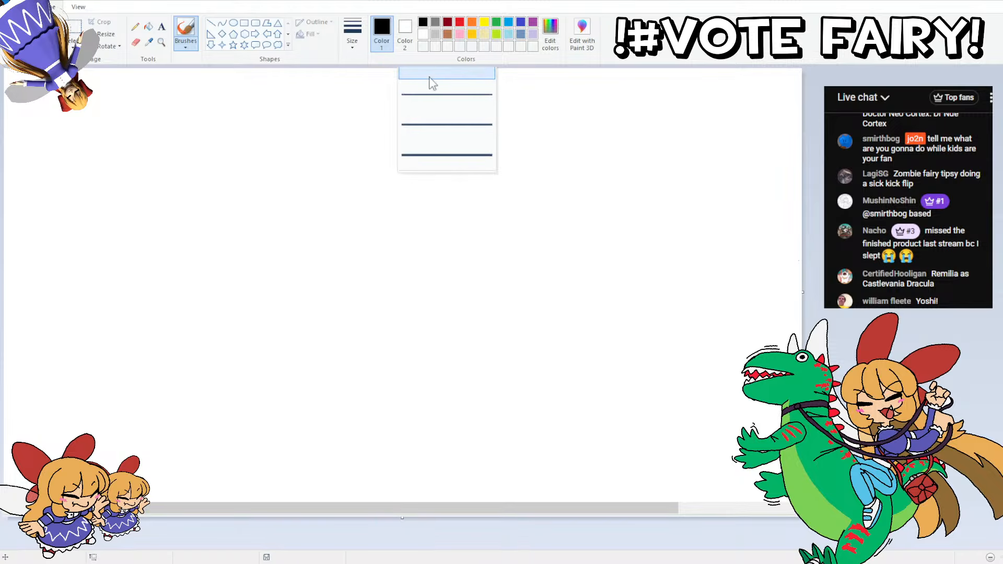
click(424, 161)
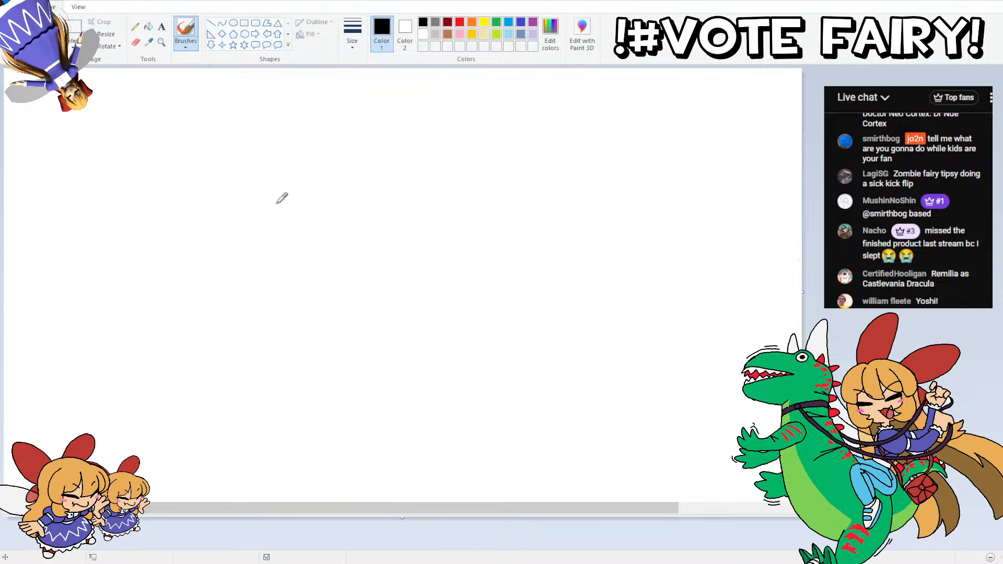
drag(277, 207, 294, 170)
mouse_move(312, 226)
mouse_down()
mouse_move(334, 203)
mouse_move(398, 193)
mouse_move(395, 207)
mouse_up()
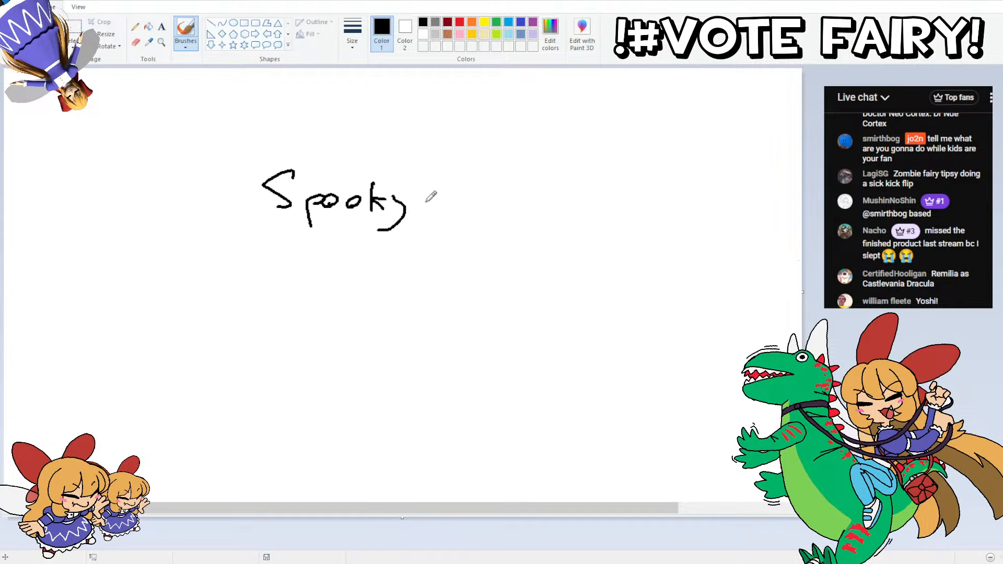
mouse_move(426, 175)
mouse_down()
mouse_move(439, 203)
mouse_move(479, 190)
mouse_move(470, 230)
mouse_up()
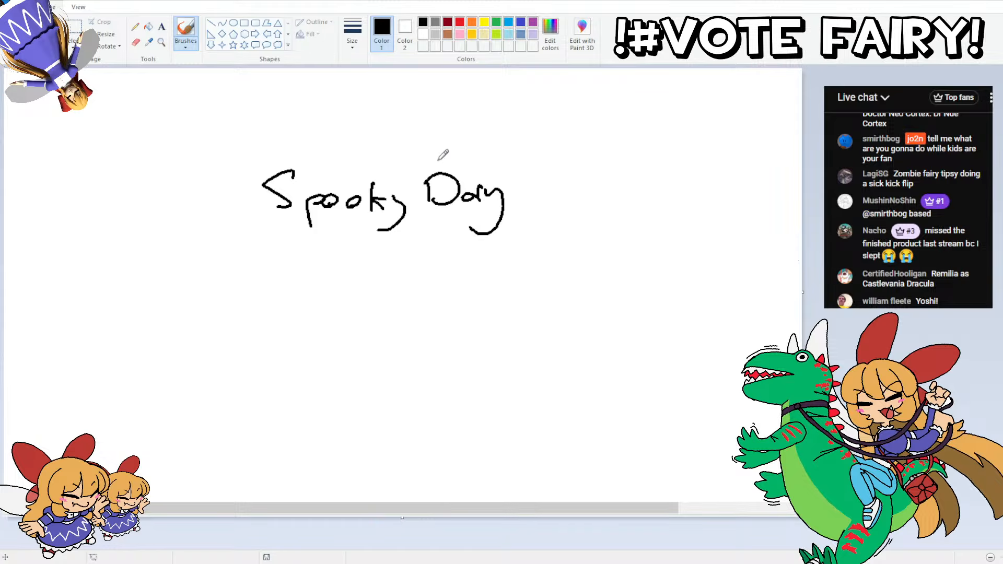
Step: Select the handwritten title and move it up near the upper edge of the canvas
mouse_move(227, 119)
mouse_down()
mouse_move(300, 140)
mouse_move(586, 268)
mouse_up()
mouse_move(294, 171)
mouse_down()
mouse_move(485, 118)
mouse_move(440, 109)
mouse_up()
click(324, 108)
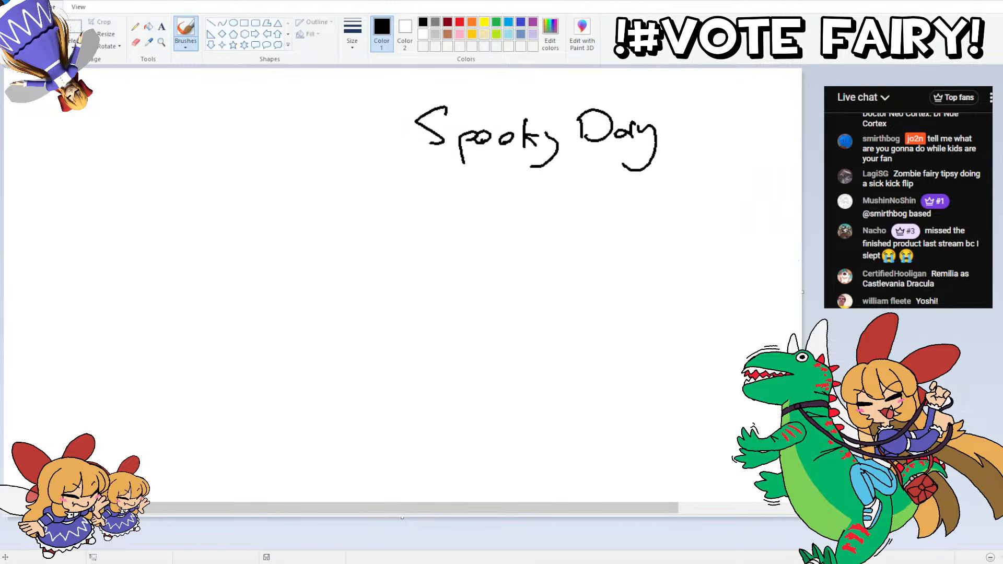
key(ctrl+Page_Up)
drag(337, 509, 428, 499)
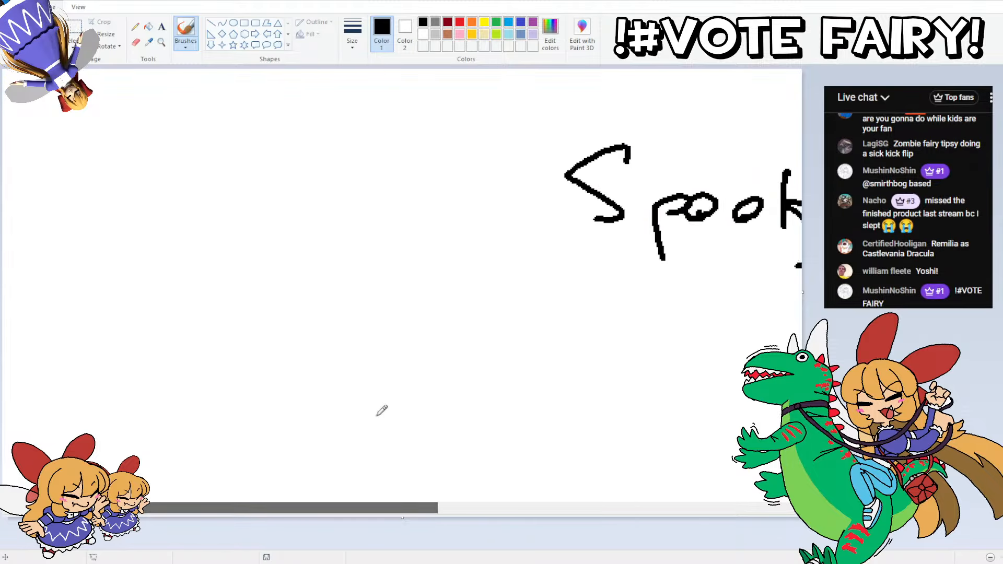
key(ctrl+Page_Down)
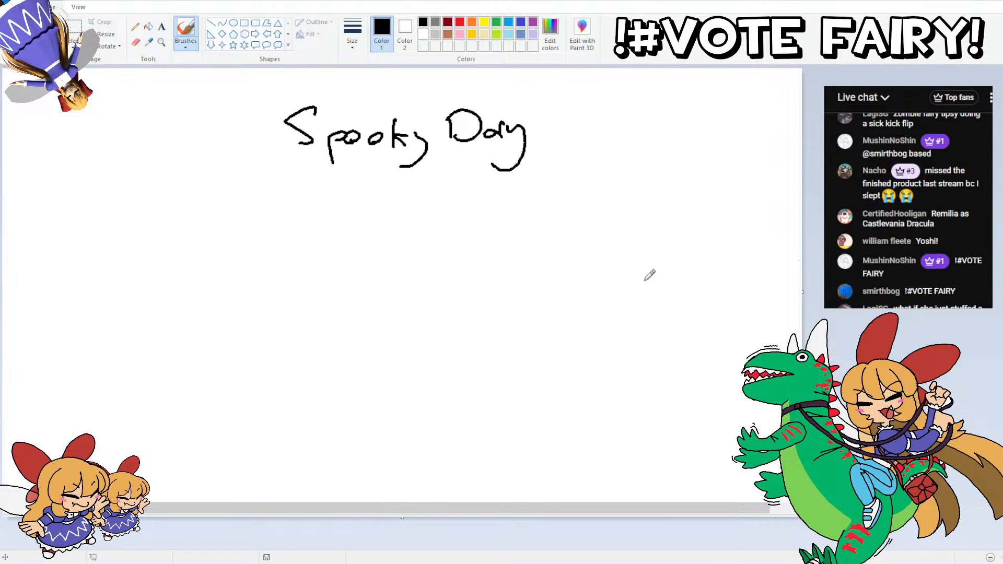
Step: Sketch the fairy's head below the title, with neck, jawline, rounded hair top and parted bangs
mouse_move(224, 292)
mouse_down()
mouse_move(242, 293)
mouse_move(272, 265)
mouse_move(254, 287)
mouse_move(279, 258)
mouse_up()
key(ctrl+z)
key(ctrl+z)
key(ctrl+z)
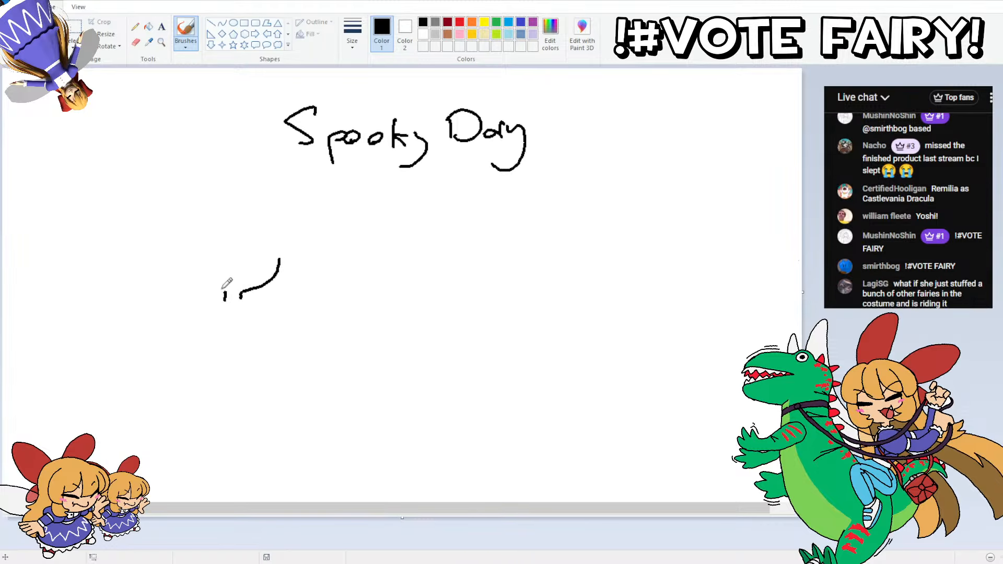
mouse_move(223, 289)
mouse_down()
mouse_move(187, 268)
mouse_move(205, 285)
mouse_move(194, 266)
mouse_move(243, 261)
mouse_move(246, 218)
mouse_up()
key(ctrl+z)
mouse_move(245, 261)
mouse_down()
mouse_move(227, 221)
mouse_move(269, 246)
mouse_move(214, 243)
mouse_move(211, 252)
mouse_move(196, 236)
mouse_move(180, 259)
mouse_move(171, 228)
mouse_move(179, 219)
mouse_move(174, 241)
mouse_move(181, 223)
mouse_move(224, 198)
mouse_move(269, 208)
mouse_move(290, 254)
mouse_up()
key(ctrl+z)
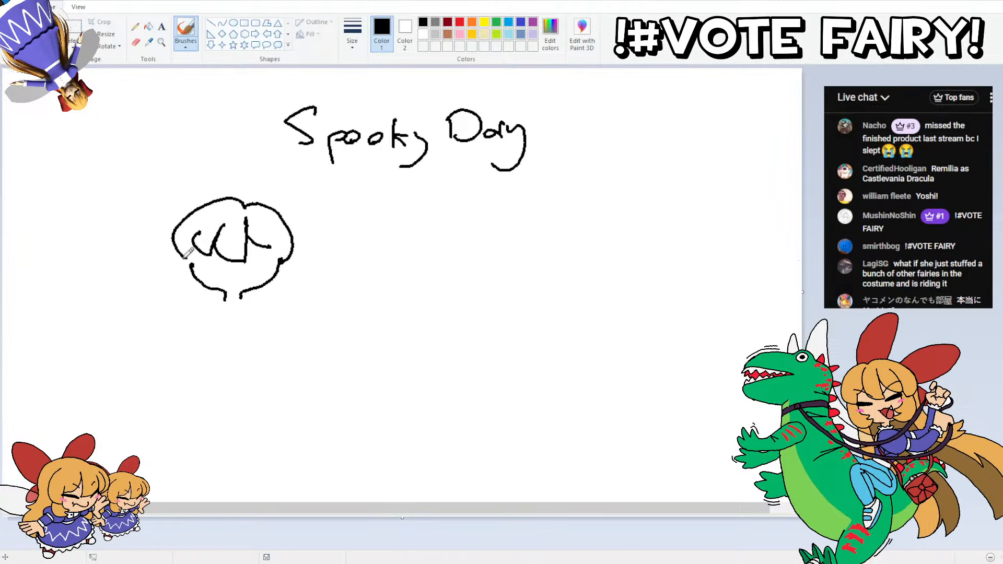
Step: Add jagged side locks, short hair lines beneath the head and two tall bow loops on top
mouse_move(202, 256)
mouse_down()
mouse_move(213, 284)
mouse_move(197, 287)
mouse_move(183, 265)
mouse_up()
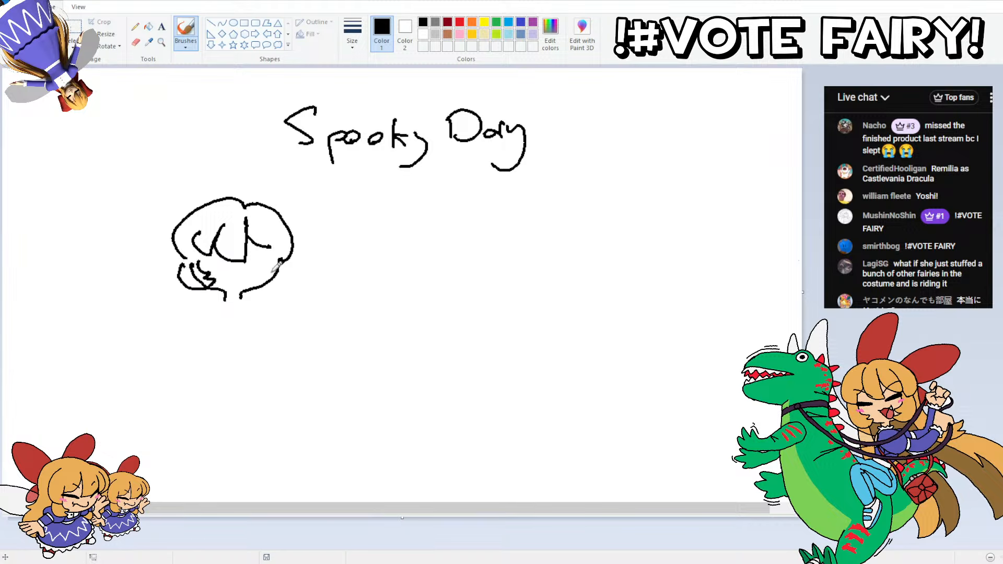
mouse_move(273, 256)
mouse_down()
mouse_move(258, 284)
mouse_move(277, 271)
mouse_up()
drag(262, 287, 291, 262)
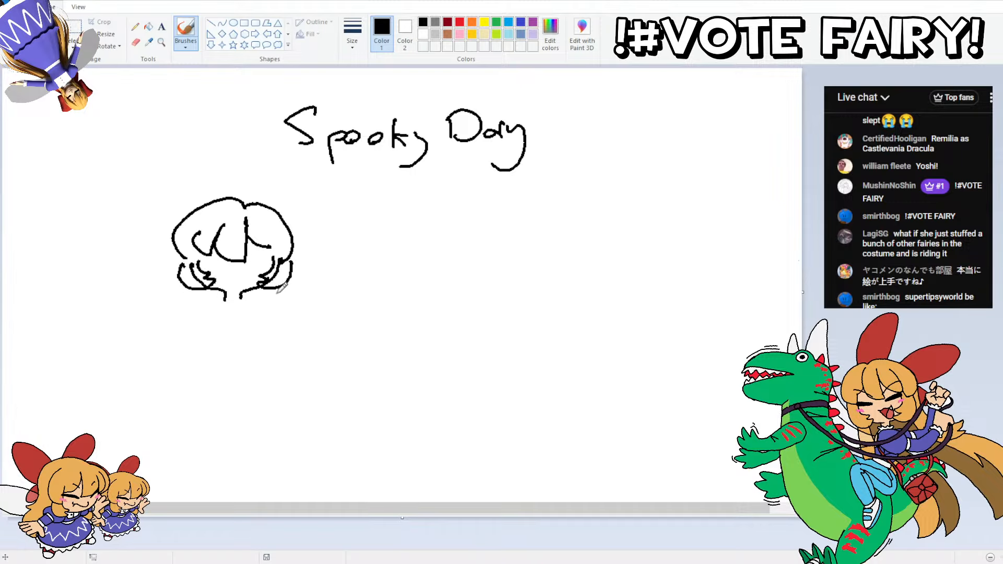
drag(277, 288, 277, 298)
drag(190, 290, 189, 303)
mouse_move(179, 225)
mouse_down()
mouse_move(156, 163)
mouse_move(179, 182)
mouse_move(158, 199)
mouse_move(158, 163)
mouse_move(185, 164)
mouse_move(217, 194)
mouse_move(248, 146)
mouse_move(277, 158)
mouse_move(276, 207)
mouse_up()
key(ctrl+z)
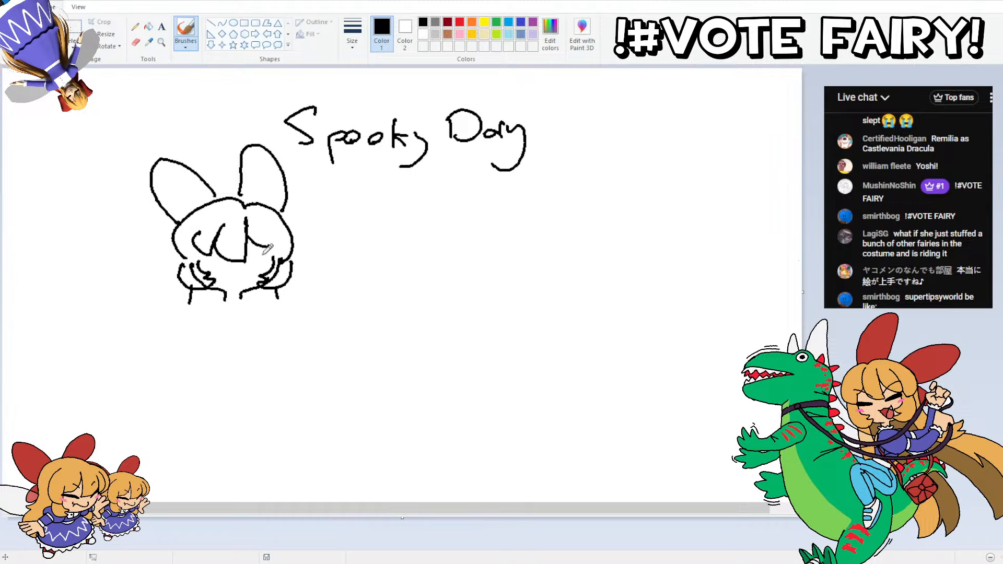
Step: Draw the face with flat closed eyes, slanted brows crossing the bangs and a small wavy mouth
drag(272, 249, 220, 258)
drag(269, 229, 243, 253)
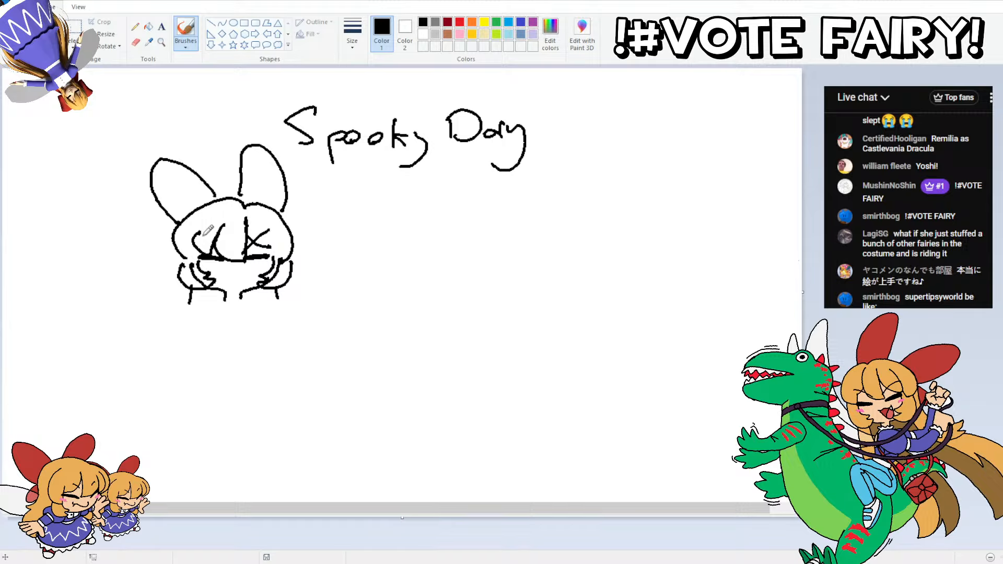
mouse_move(204, 226)
mouse_down()
mouse_move(237, 249)
mouse_move(232, 269)
mouse_move(223, 265)
mouse_up()
mouse_move(245, 300)
mouse_down()
mouse_move(211, 302)
mouse_move(249, 306)
mouse_move(237, 314)
mouse_move(218, 300)
mouse_move(238, 316)
mouse_move(219, 301)
mouse_up()
key(ctrl+z)
key(ctrl+z)
key(ctrl+z)
key(ctrl+z)
key(ctrl+z)
key(ctrl+z)
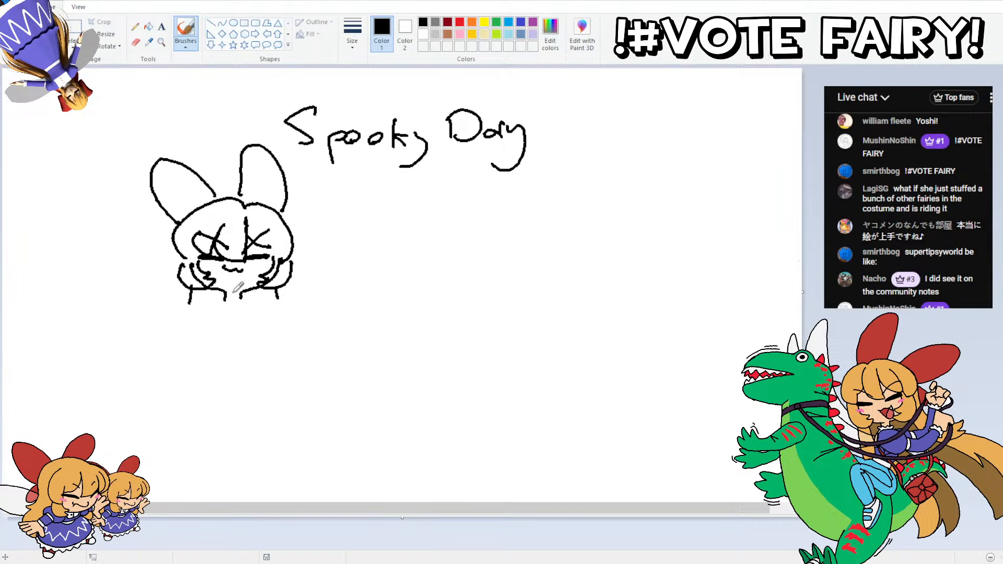
Step: Draw the chin, frilly collar, puffy sleeves and torso with a small rectangle at the waist
mouse_move(225, 300)
mouse_down()
mouse_move(246, 301)
mouse_move(254, 324)
mouse_move(215, 337)
mouse_move(176, 319)
mouse_move(196, 304)
mouse_up()
key(ctrl+z)
mouse_move(257, 303)
mouse_down()
mouse_move(285, 321)
mouse_move(275, 336)
mouse_move(246, 340)
mouse_move(243, 352)
mouse_move(217, 339)
mouse_up()
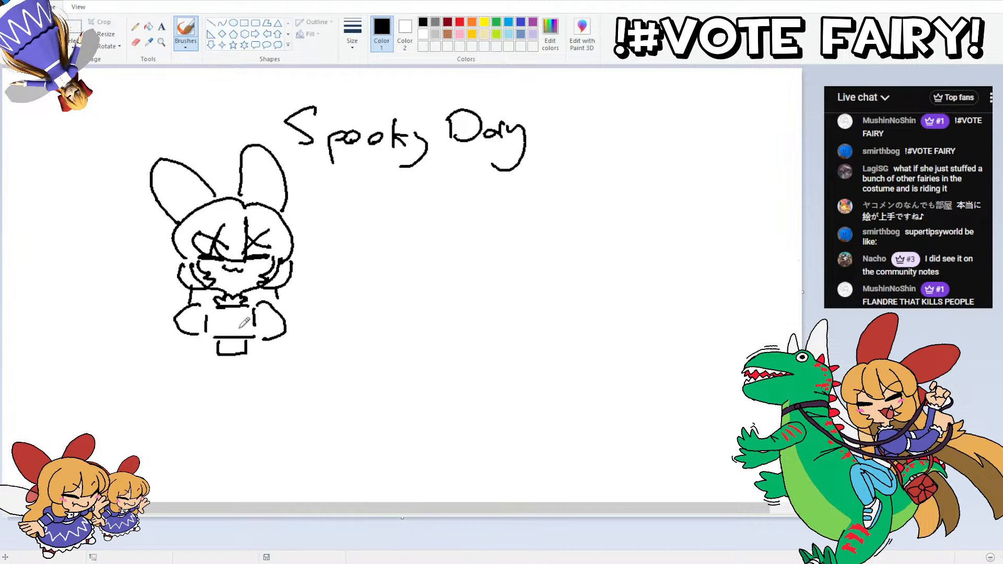
Step: Draw both forearms below the puffy sleeves, ending in round hands
mouse_move(281, 336)
mouse_down()
mouse_move(286, 366)
mouse_move(272, 340)
mouse_up()
mouse_move(197, 337)
mouse_down()
mouse_move(194, 359)
mouse_move(183, 338)
mouse_up()
key(ctrl+z)
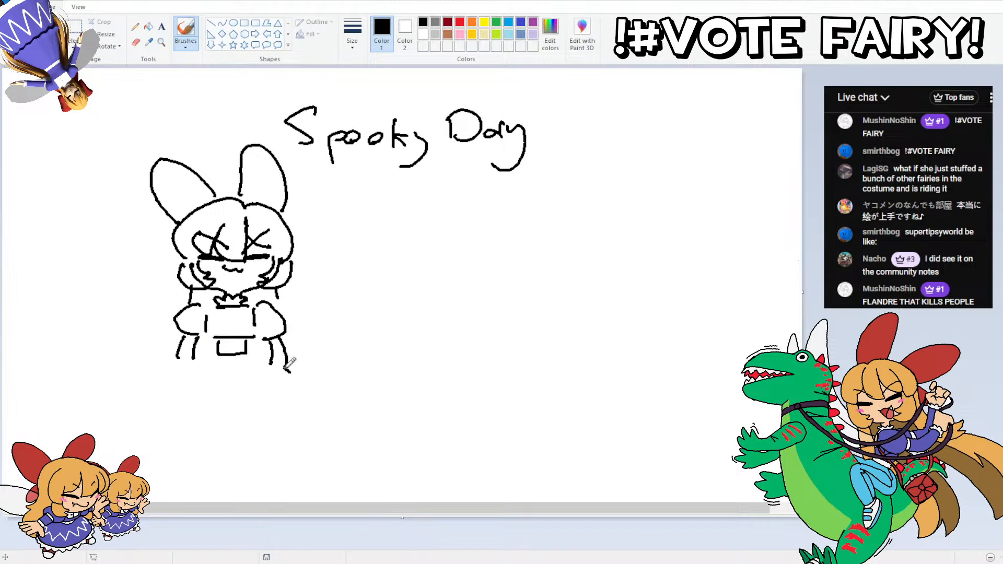
mouse_move(284, 371)
mouse_down()
mouse_move(291, 389)
mouse_move(261, 385)
mouse_move(271, 361)
mouse_up()
mouse_move(196, 361)
mouse_down()
mouse_move(210, 374)
mouse_move(176, 385)
mouse_move(179, 364)
mouse_up()
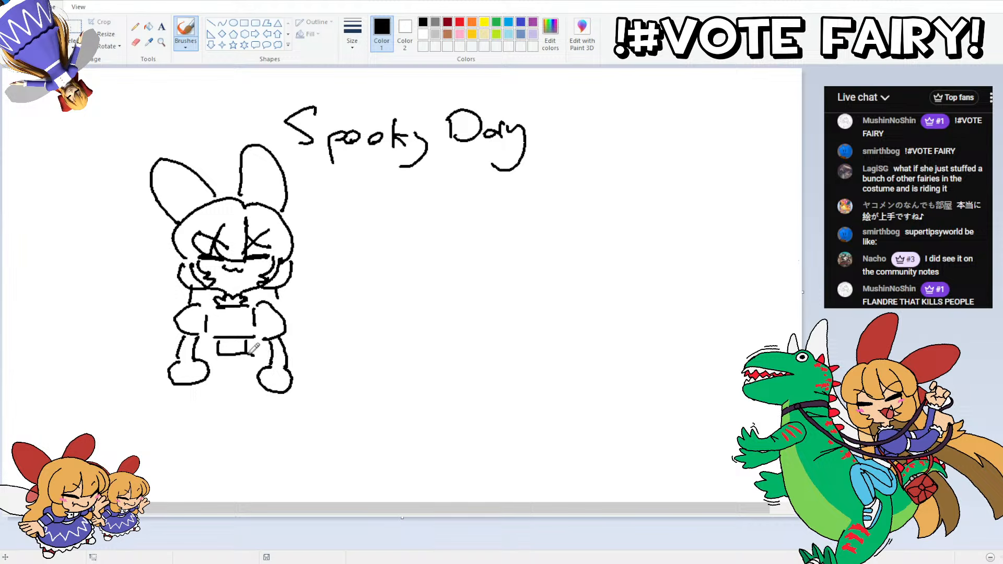
Step: Add the curved hip lines beside the waist rectangle, the wrist lines and a rectangle on the chest
drag(249, 355, 268, 364)
drag(180, 361, 193, 360)
drag(273, 368, 284, 369)
mouse_move(250, 307)
mouse_down()
mouse_move(214, 323)
mouse_move(215, 308)
mouse_up()
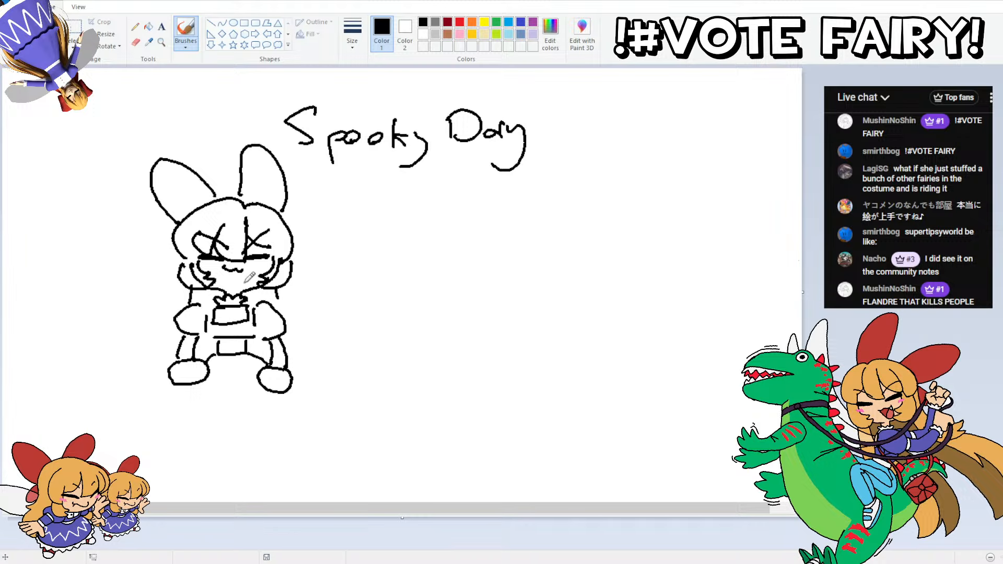
Step: Draw mirrored pointed shapes beside the sleeves, curved lines below them and large fairy wings on both sides of the body
mouse_move(289, 310)
mouse_down()
mouse_move(318, 311)
mouse_move(300, 331)
mouse_up()
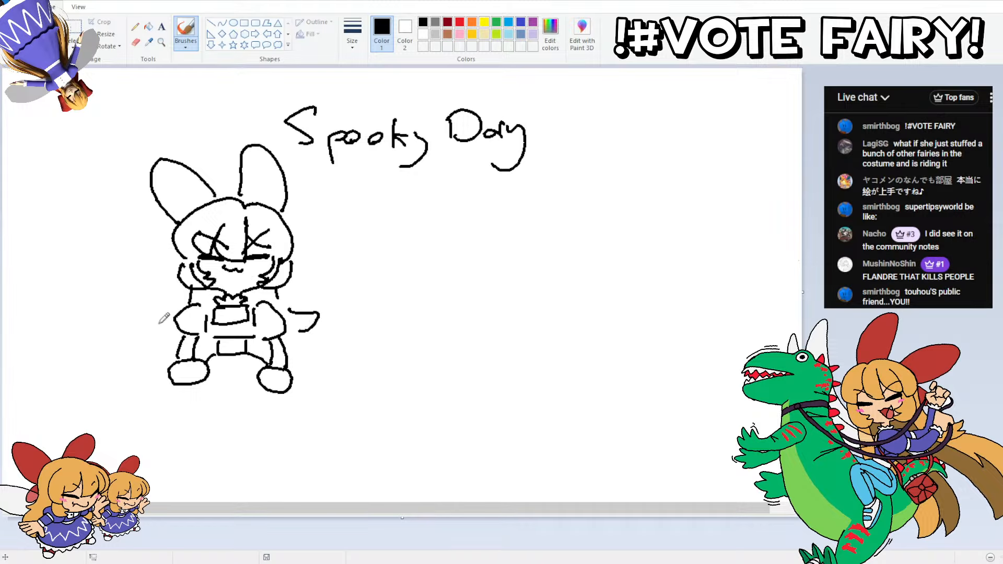
mouse_move(166, 324)
mouse_down()
mouse_move(146, 314)
mouse_move(175, 310)
mouse_up()
mouse_move(297, 324)
mouse_down()
mouse_move(323, 369)
mouse_move(316, 389)
mouse_up()
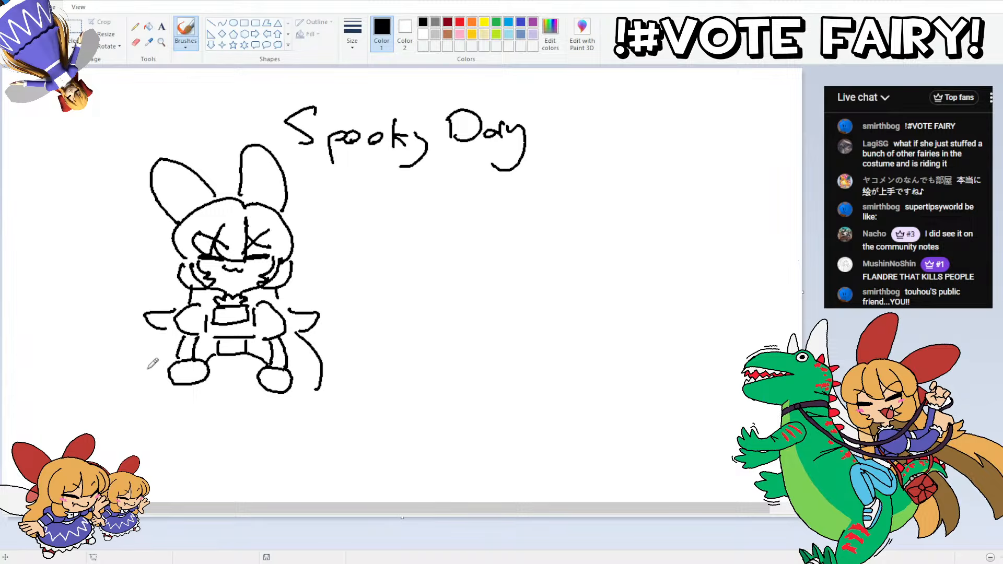
mouse_move(146, 381)
mouse_down()
mouse_move(140, 349)
mouse_move(160, 335)
mouse_up()
mouse_move(280, 304)
mouse_down()
mouse_move(360, 243)
mouse_move(320, 338)
mouse_up()
mouse_move(148, 330)
mouse_down()
mouse_move(115, 307)
mouse_move(107, 264)
mouse_move(139, 261)
mouse_move(188, 293)
mouse_up()
Step: Move the fairy sketch to the right of the title with a transparent free-form selection, and add a hair curve beside the face
click(74, 46)
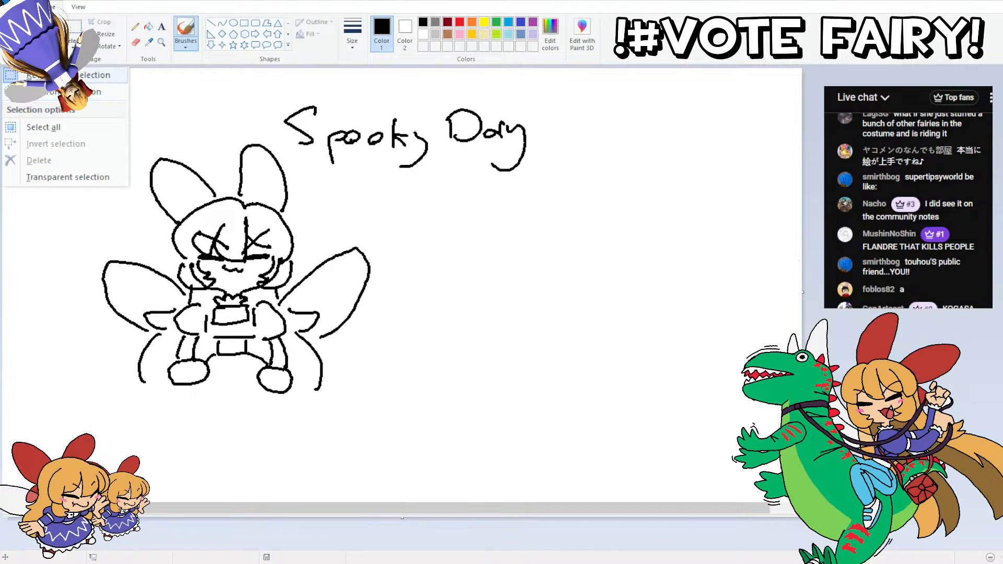
click(65, 176)
click(73, 46)
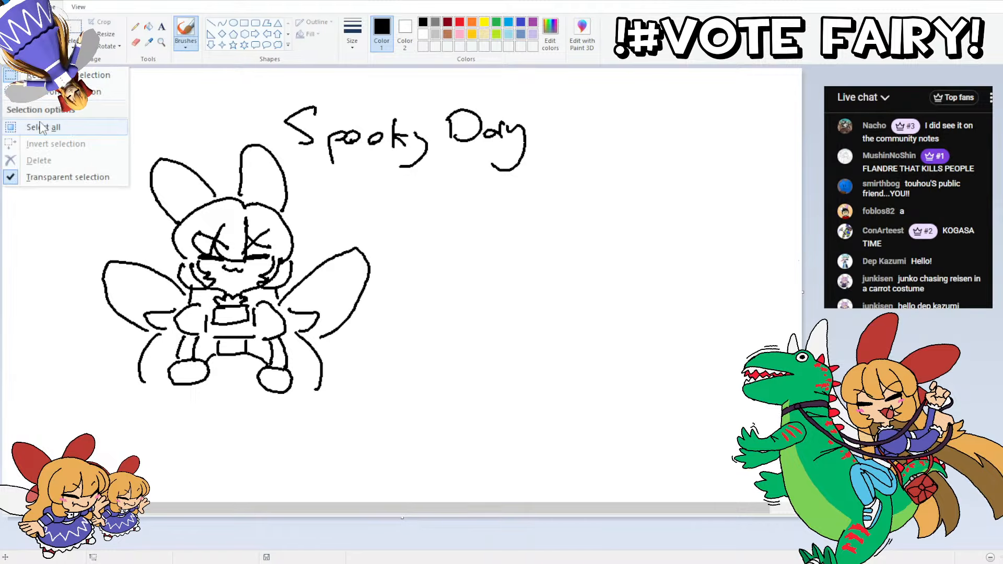
click(71, 92)
mouse_move(99, 174)
mouse_down()
mouse_move(290, 162)
mouse_move(412, 324)
mouse_move(31, 291)
mouse_move(97, 177)
mouse_up()
drag(210, 223, 790, 180)
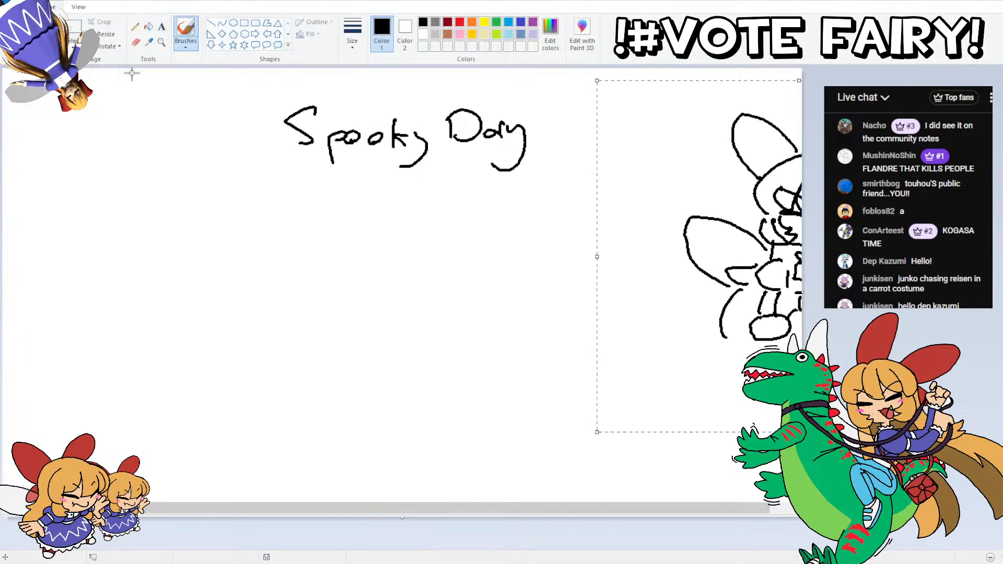
drag(784, 253, 743, 271)
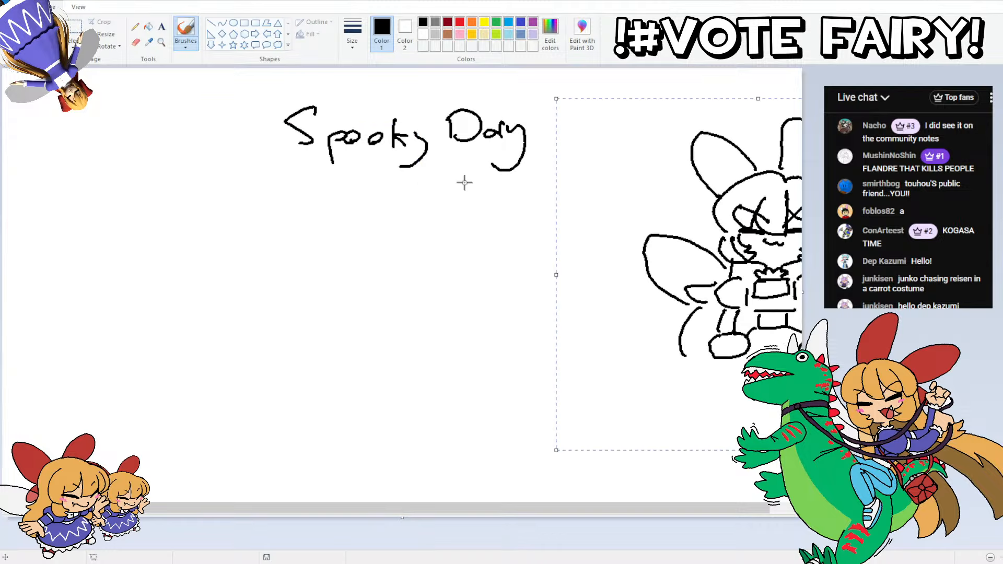
click(97, 135)
mouse_move(720, 244)
mouse_down()
mouse_move(707, 231)
mouse_move(719, 218)
mouse_up()
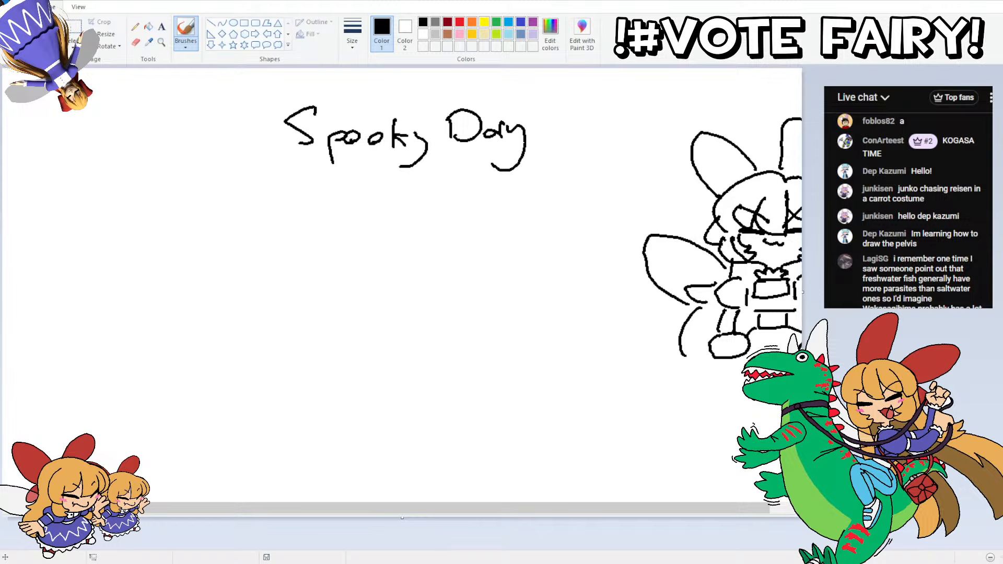
Step: Enlarge the canvas to the right and downward to make room for more drawing
scroll(792, 330, down, 3)
scroll(790, 332, up, 3)
scroll(799, 260, down, 1)
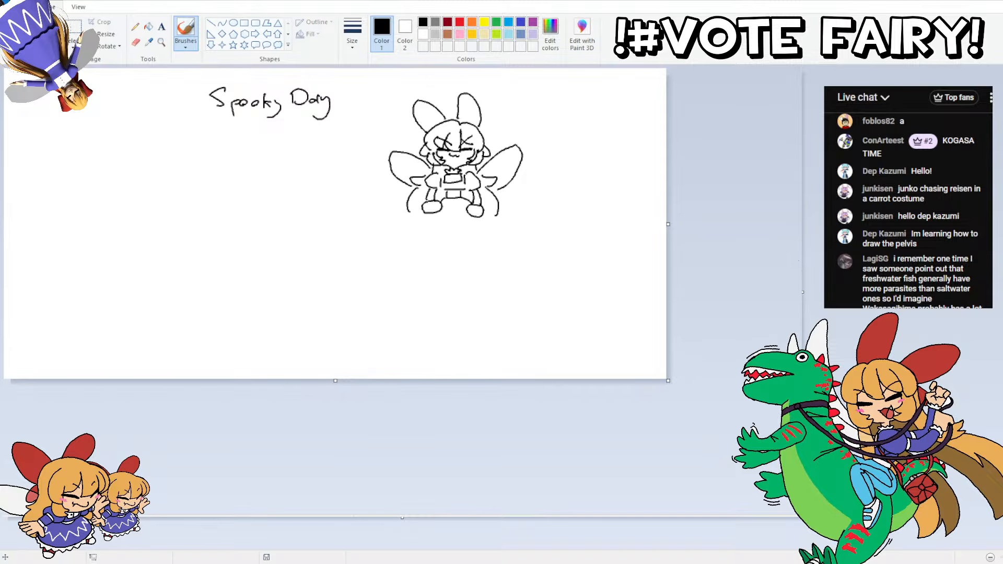
scroll(498, 296, down, 1)
drag(337, 225, 800, 514)
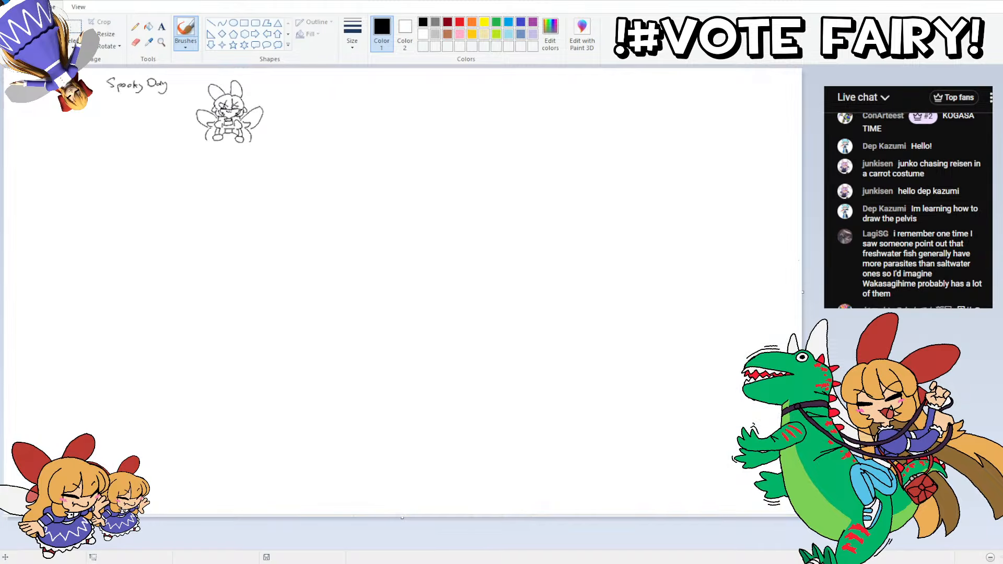
Step: Handwrite "Bank Pumpkin" as the first entry under the "Spooky Day" title
scroll(794, 491, up, 2)
mouse_move(239, 509)
mouse_down()
mouse_move(312, 496)
mouse_move(288, 496)
mouse_up()
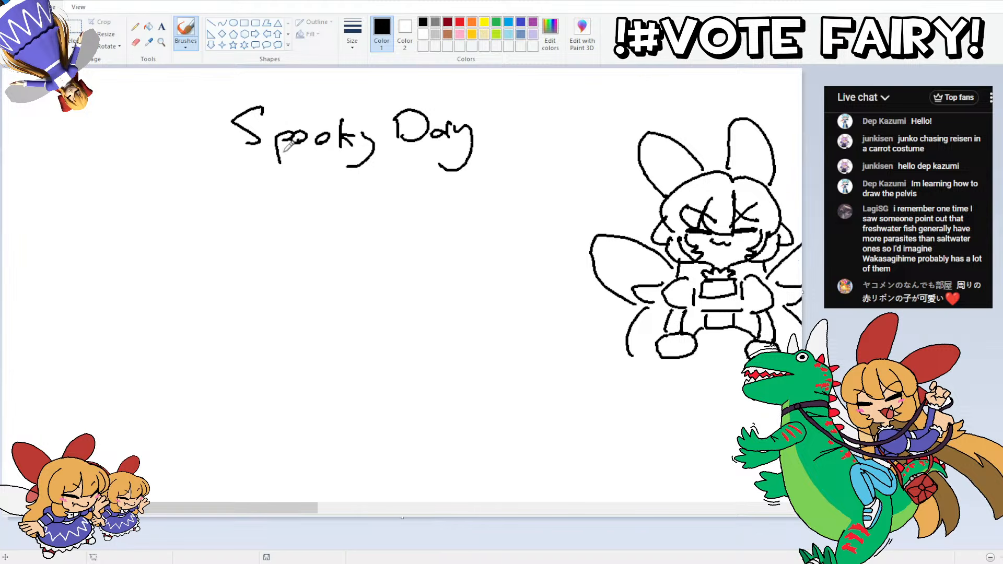
mouse_move(238, 226)
mouse_down()
mouse_move(261, 205)
mouse_move(241, 226)
mouse_up()
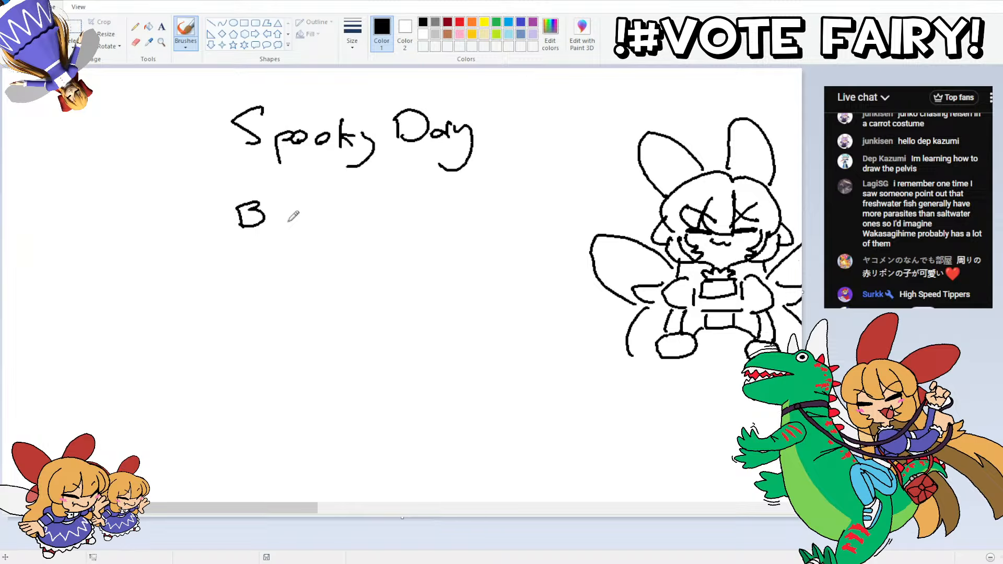
mouse_move(284, 213)
mouse_down()
mouse_move(288, 226)
mouse_move(315, 225)
mouse_up()
mouse_move(331, 205)
mouse_down()
mouse_move(334, 222)
mouse_move(335, 209)
mouse_move(351, 224)
mouse_up()
mouse_move(349, 202)
mouse_down()
mouse_move(417, 224)
mouse_move(420, 240)
mouse_move(445, 211)
mouse_up()
drag(445, 211, 493, 221)
Step: Handwrite "Spook Dance" on a second line beneath "Bank Pumpkin"
mouse_move(301, 242)
mouse_down()
mouse_move(283, 260)
mouse_move(305, 267)
mouse_up()
mouse_move(306, 244)
mouse_down()
mouse_move(313, 253)
mouse_move(366, 251)
mouse_up()
mouse_move(372, 234)
mouse_down()
mouse_move(371, 259)
mouse_move(388, 254)
mouse_up()
mouse_move(406, 233)
mouse_down()
mouse_move(406, 252)
mouse_move(418, 248)
mouse_up()
mouse_move(416, 233)
mouse_down()
mouse_move(418, 254)
mouse_move(455, 242)
mouse_move(468, 253)
mouse_up()
mouse_move(480, 244)
mouse_down()
mouse_move(478, 254)
mouse_move(501, 253)
mouse_up()
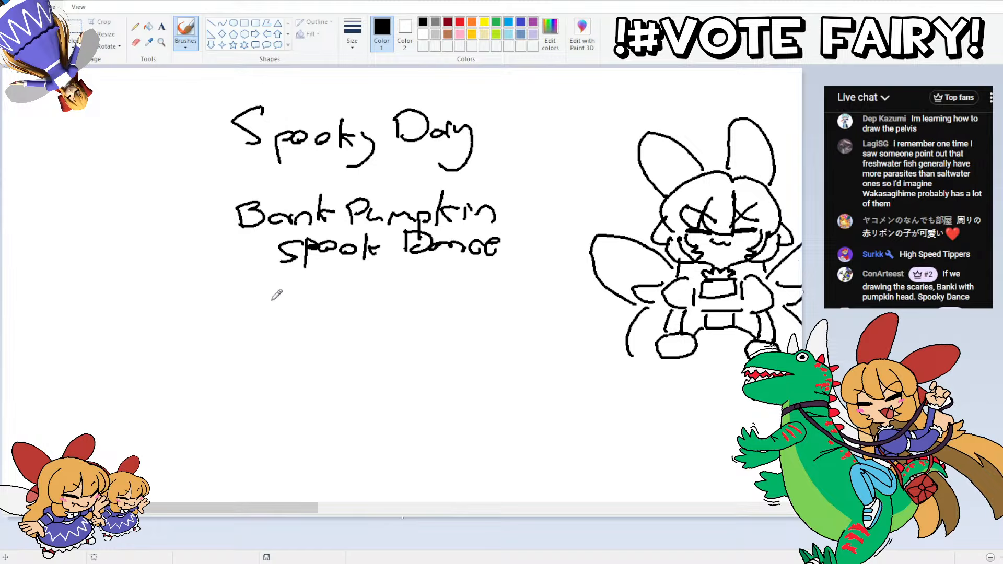
Step: Handwrite the entries "Kogasa" and "Kagerou" on two separate lines below "Spook Dance"
mouse_move(246, 279)
mouse_down()
mouse_move(249, 309)
mouse_move(282, 308)
mouse_move(291, 296)
mouse_move(274, 317)
mouse_up()
drag(342, 292, 346, 303)
drag(361, 290, 346, 302)
mouse_move(391, 287)
mouse_down()
mouse_move(401, 294)
mouse_move(406, 282)
mouse_up()
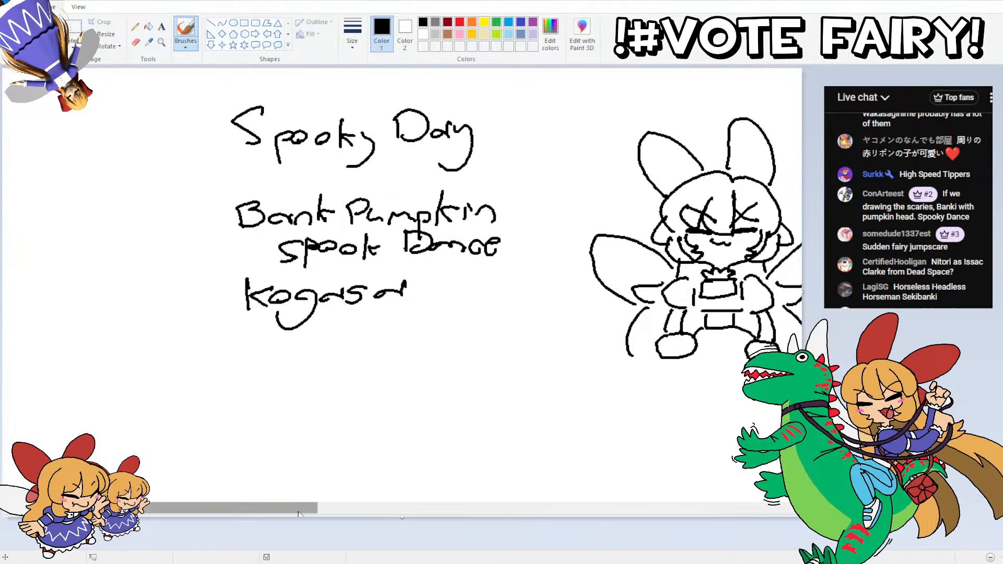
mouse_move(300, 511)
mouse_down()
mouse_move(448, 492)
mouse_move(291, 495)
mouse_move(284, 486)
mouse_move(298, 485)
mouse_up()
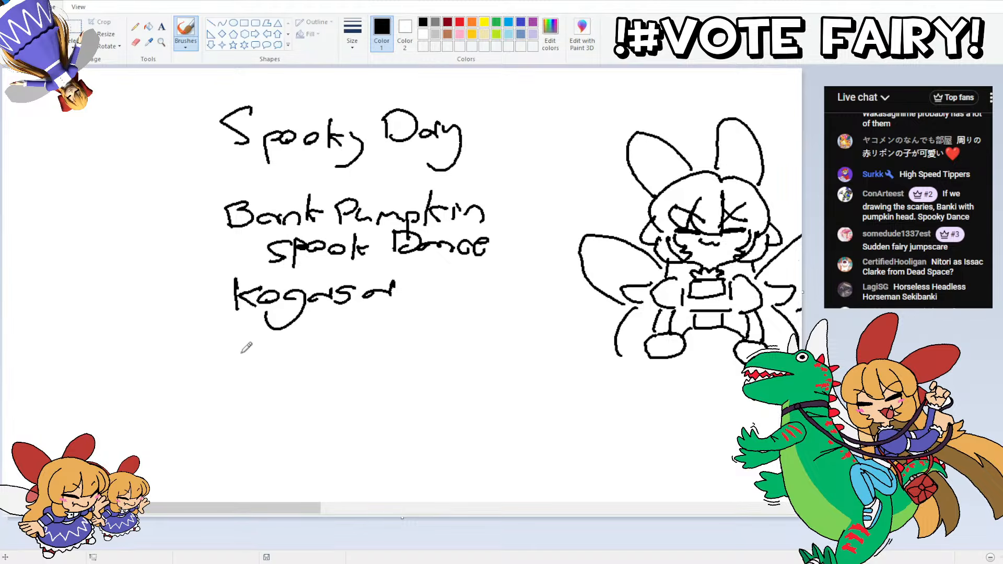
mouse_move(238, 329)
mouse_down()
mouse_move(238, 368)
mouse_move(290, 350)
mouse_move(287, 384)
mouse_move(332, 340)
mouse_move(387, 346)
mouse_up()
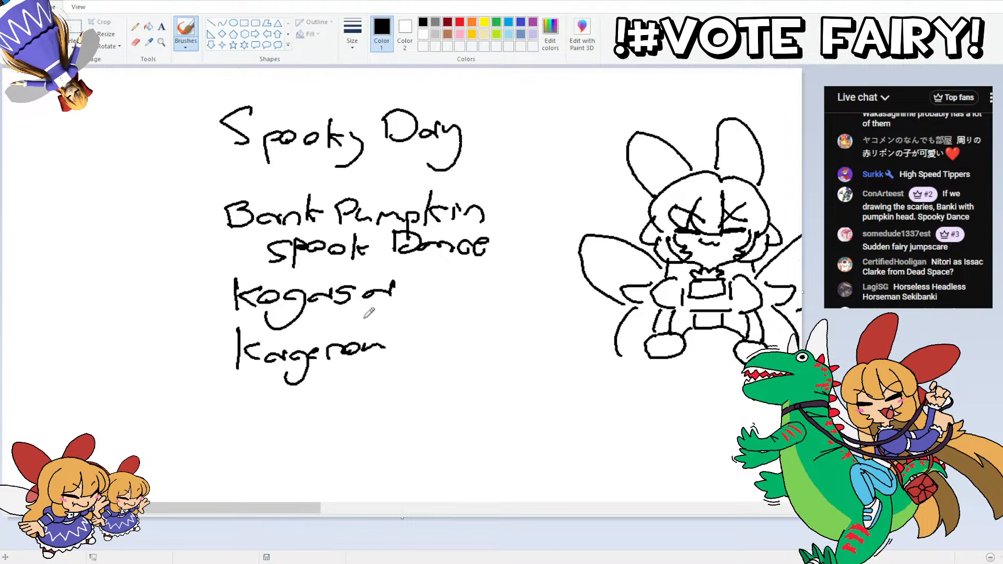
Step: Handwrite "Nitori Issac Clarke" below "Kagerou", redoing the misspelled end of "Issac"
drag(255, 506, 226, 505)
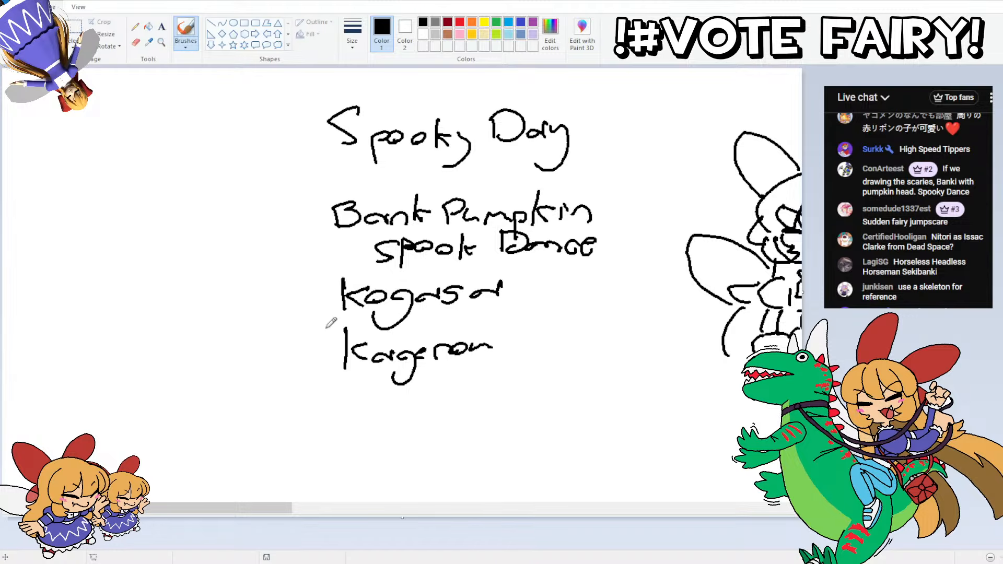
scroll(402, 288, down, 3)
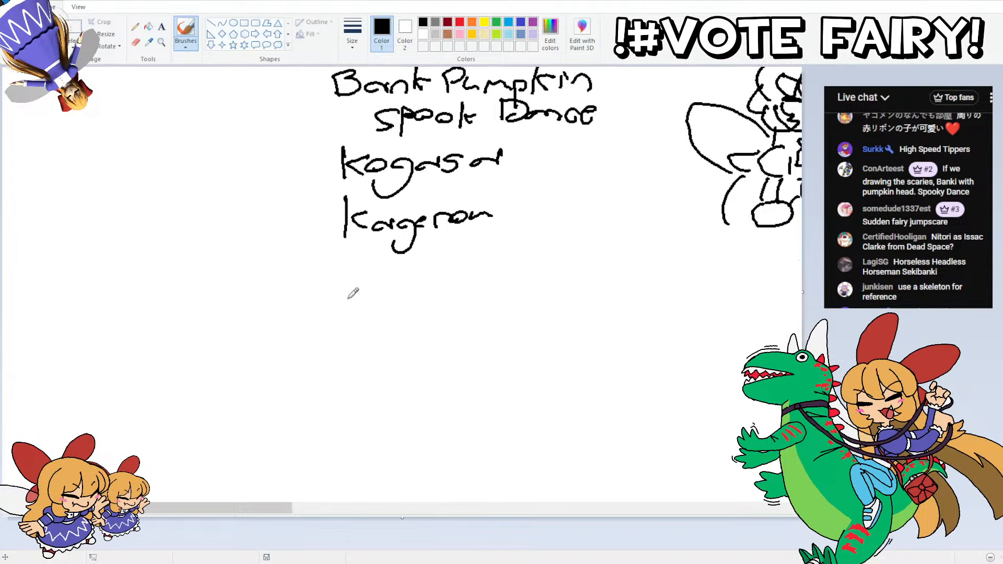
drag(331, 259, 327, 302)
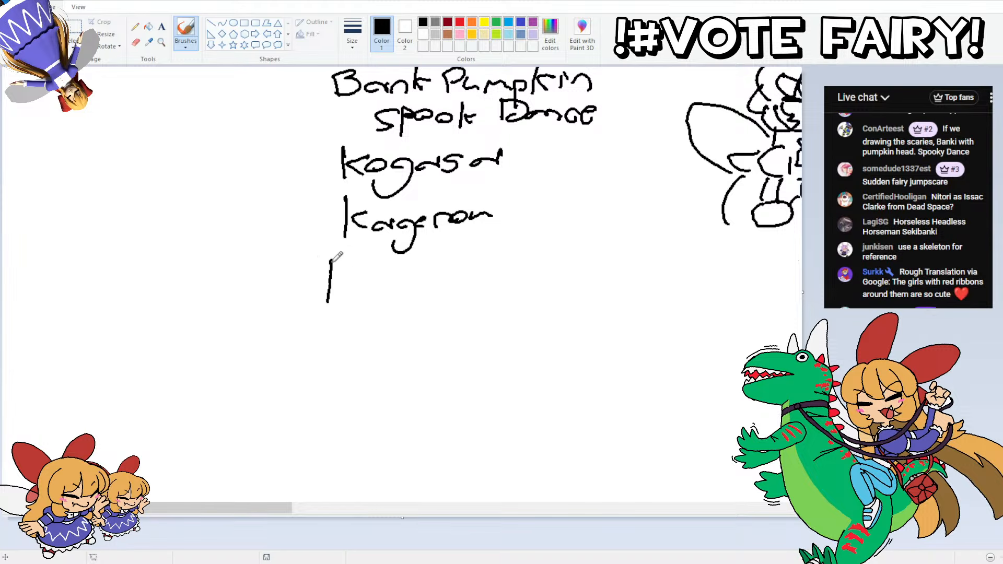
mouse_move(331, 259)
mouse_down()
mouse_move(347, 263)
mouse_move(359, 290)
mouse_move(416, 277)
mouse_move(424, 289)
mouse_move(464, 287)
mouse_move(450, 263)
mouse_up()
mouse_move(440, 262)
mouse_down()
mouse_move(462, 263)
mouse_move(462, 285)
mouse_move(520, 265)
mouse_up()
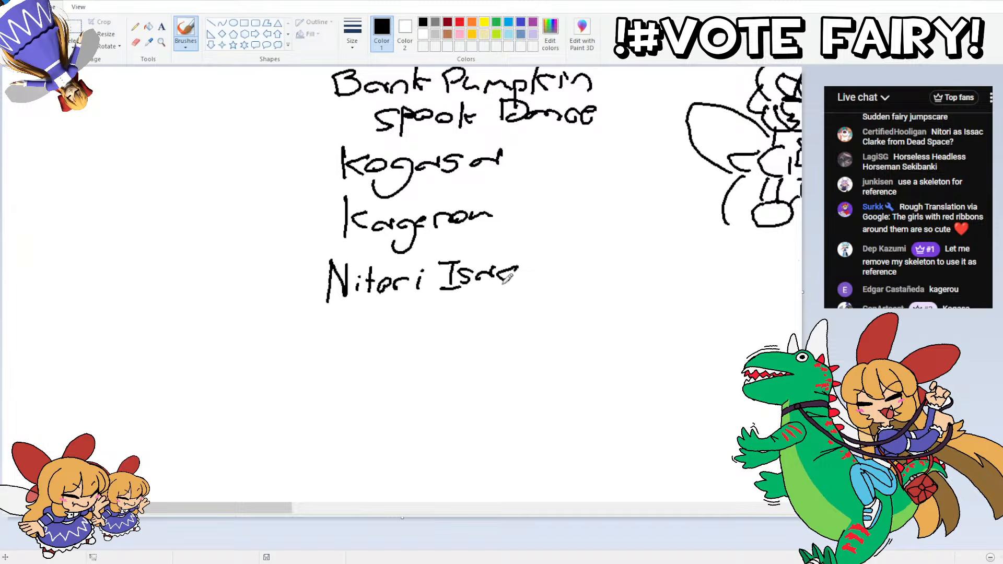
key(ctrl+z)
key(ctrl+z)
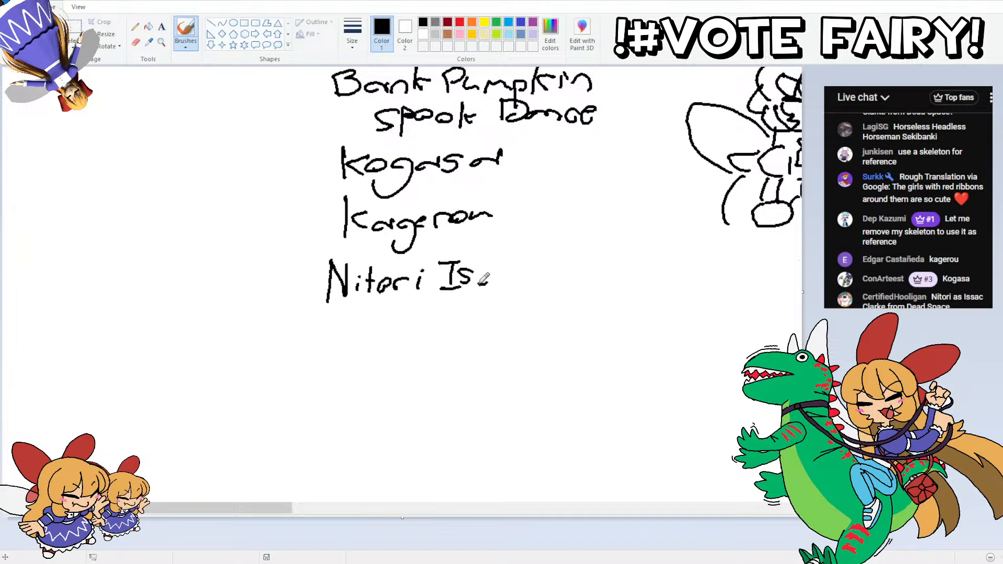
drag(478, 284, 493, 269)
drag(506, 273, 514, 269)
mouse_move(526, 281)
mouse_down()
mouse_move(569, 256)
mouse_move(596, 279)
mouse_move(639, 280)
mouse_up()
Step: Handwrite "Bread space" as a second line under the Nitori entry
mouse_move(395, 309)
mouse_down()
mouse_move(430, 323)
mouse_move(474, 309)
mouse_move(473, 322)
mouse_move(503, 337)
mouse_move(517, 319)
mouse_up()
drag(529, 314, 555, 314)
mouse_move(570, 313)
mouse_down()
mouse_move(560, 320)
mouse_move(574, 299)
mouse_move(569, 309)
mouse_up()
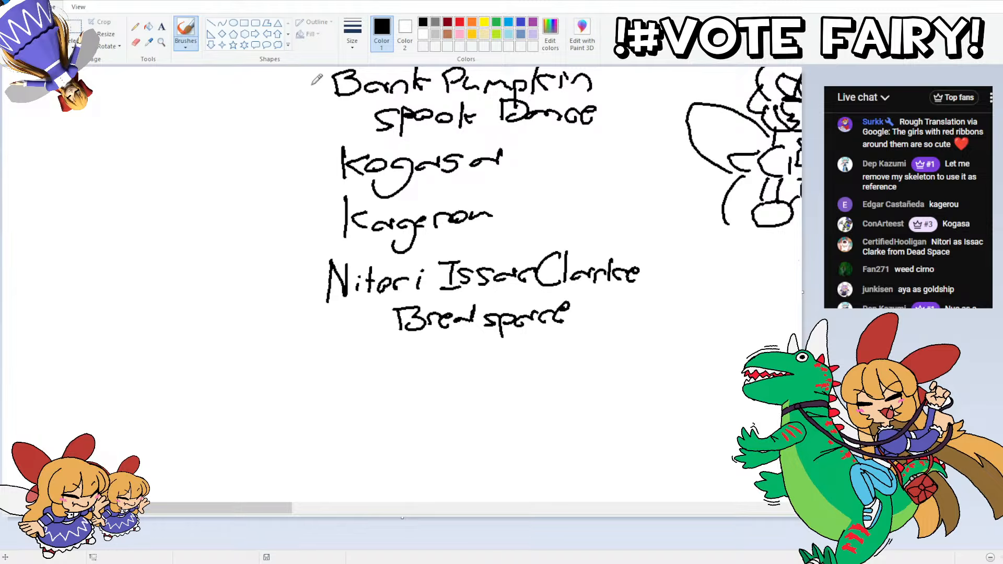
Step: Number the four list entries 1 to 4 in front of their names
drag(303, 78, 302, 90)
drag(295, 153, 315, 169)
mouse_move(292, 208)
mouse_down()
mouse_move(314, 224)
mouse_move(292, 230)
mouse_up()
mouse_move(302, 278)
mouse_down()
mouse_move(293, 301)
mouse_move(303, 288)
mouse_up()
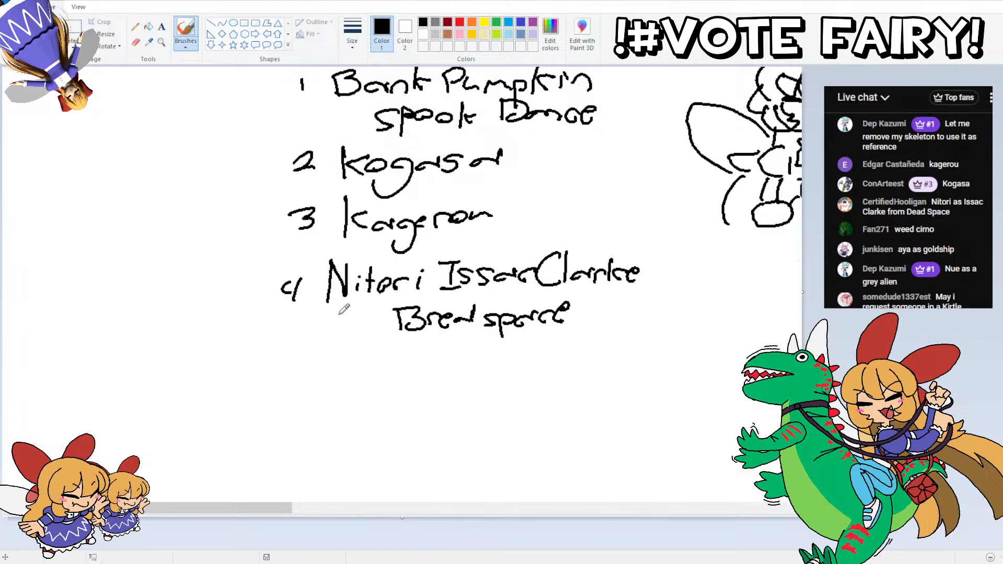
Step: Handwrite "Yamame & Kisume" below the Nitori entry and number it 5-6
scroll(707, 187, down, 3)
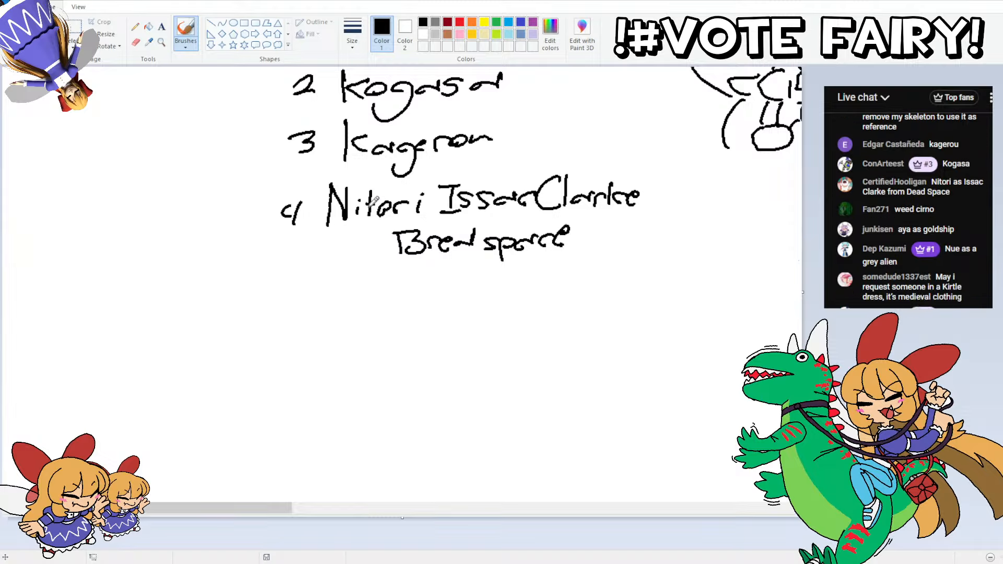
mouse_move(343, 291)
mouse_down()
mouse_move(345, 318)
mouse_move(393, 299)
mouse_move(455, 297)
mouse_move(487, 311)
mouse_up()
click(372, 309)
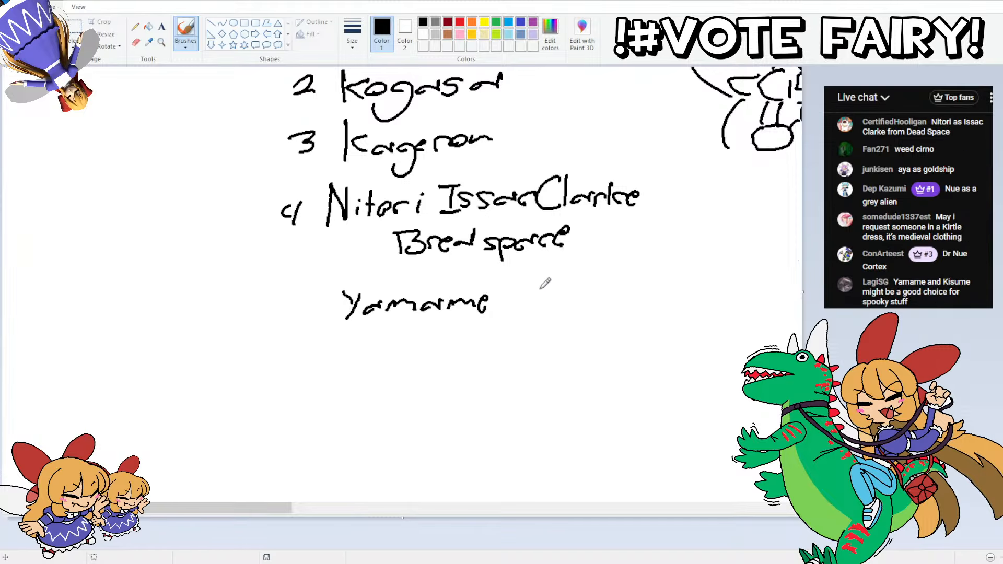
drag(521, 281, 515, 313)
mouse_move(520, 280)
mouse_down()
mouse_move(506, 295)
mouse_move(523, 305)
mouse_move(546, 284)
mouse_move(556, 307)
mouse_move(569, 293)
mouse_move(576, 303)
mouse_move(642, 306)
mouse_up()
mouse_move(643, 298)
mouse_down()
mouse_move(653, 290)
mouse_move(650, 309)
mouse_up()
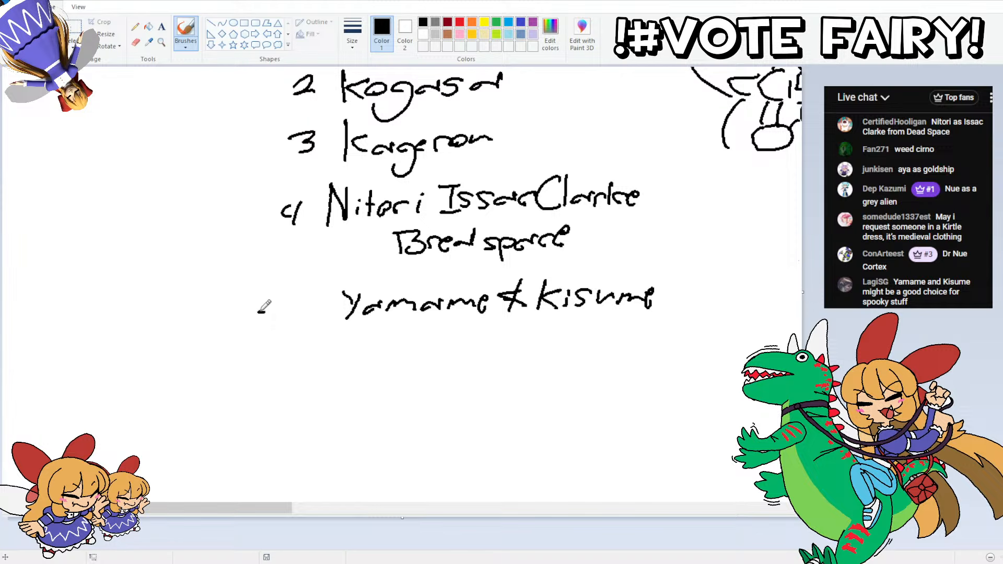
drag(255, 293, 252, 312)
drag(254, 293, 299, 303)
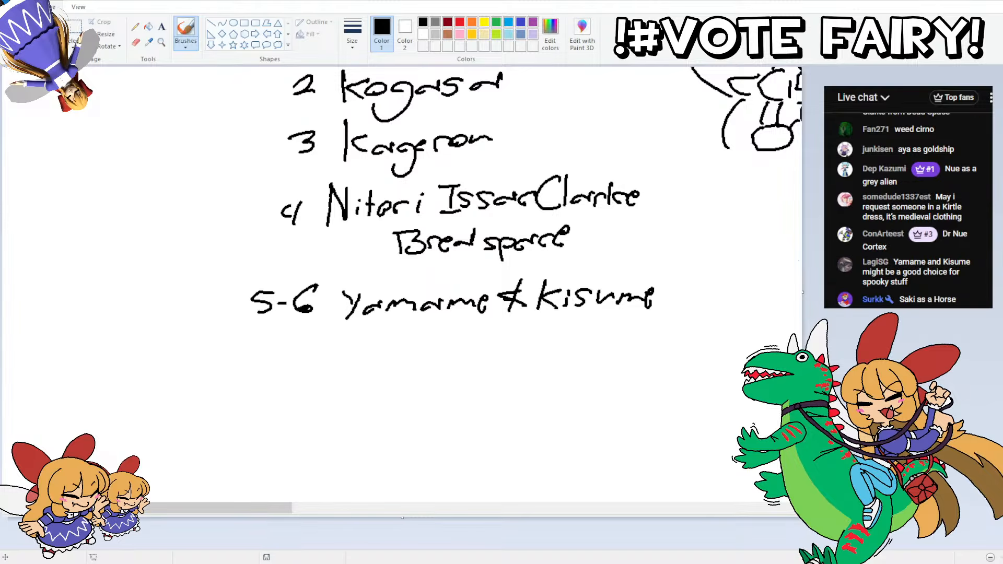
Step: Start the entry numbered 7 below Yamame and Kisume with the handwritten name "Saki"
scroll(345, 349, down, 2)
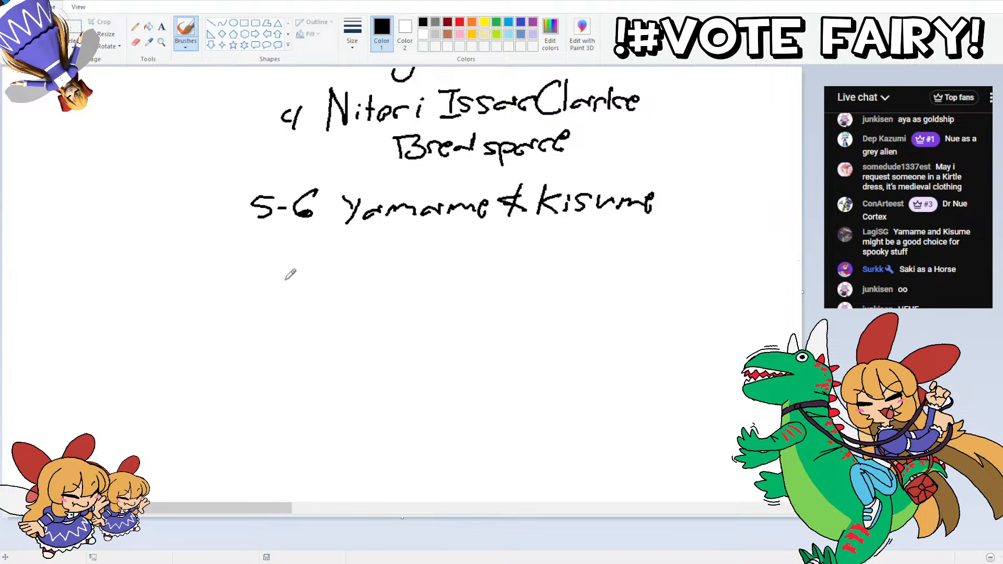
drag(269, 262, 285, 280)
mouse_move(342, 254)
mouse_down()
mouse_move(329, 278)
mouse_move(372, 275)
mouse_up()
mouse_move(384, 250)
mouse_down()
mouse_move(380, 275)
mouse_move(397, 277)
mouse_up()
drag(400, 258, 399, 277)
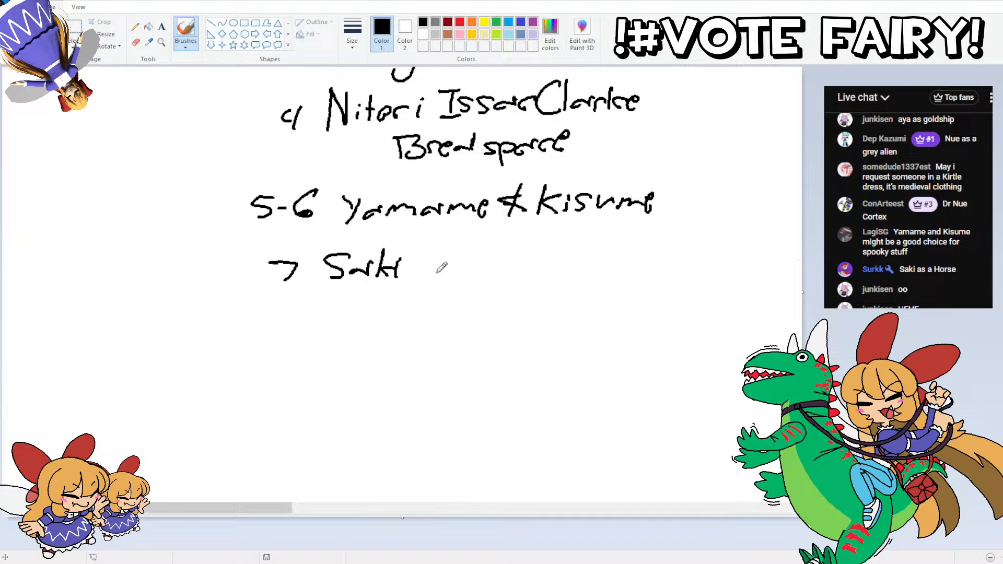
Step: Complete the Saki entry with "as Taiki Shuttle", undoing the discarded strokes after "as"
mouse_move(462, 266)
mouse_down()
mouse_move(450, 278)
mouse_move(479, 284)
mouse_move(492, 268)
mouse_up()
drag(504, 273, 517, 282)
key(ctrl+z)
key(ctrl+z)
key(ctrl+z)
key(ctrl+z)
key(ctrl+z)
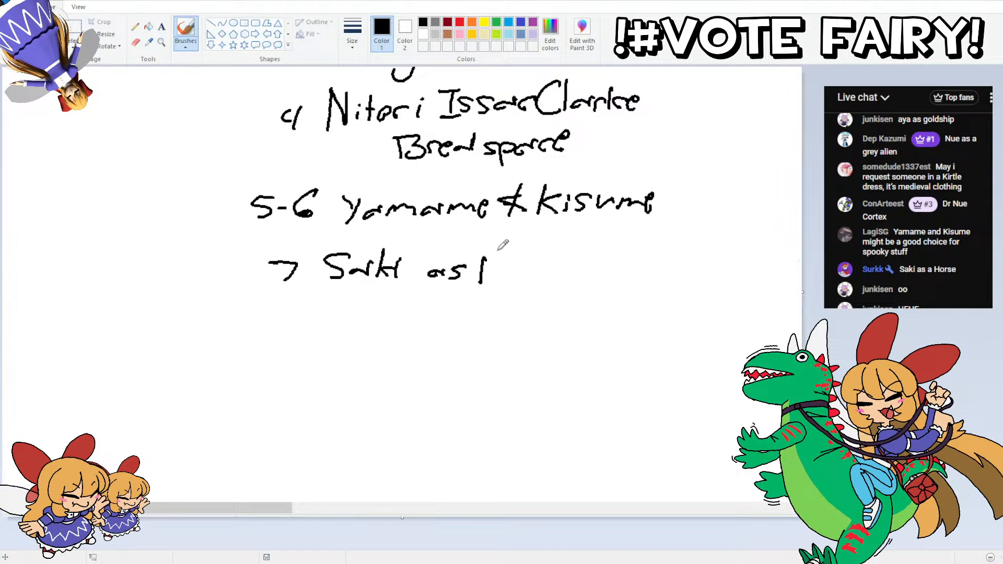
drag(491, 249, 490, 283)
mouse_move(481, 251)
mouse_down()
mouse_move(507, 248)
mouse_move(517, 275)
mouse_move(566, 279)
mouse_up()
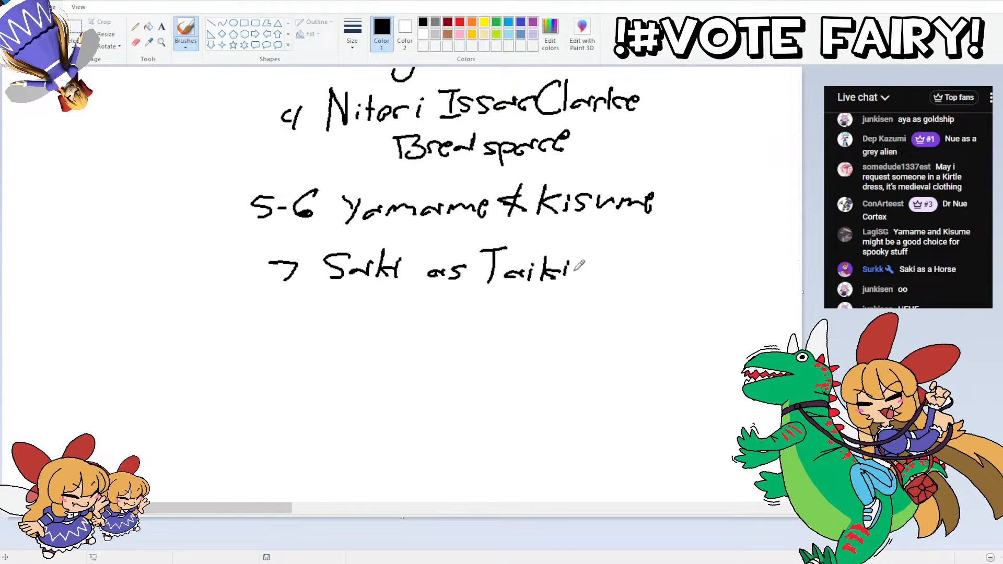
click(581, 278)
mouse_move(604, 259)
mouse_down()
mouse_move(580, 278)
mouse_move(642, 280)
mouse_up()
mouse_move(653, 252)
mouse_down()
mouse_move(650, 281)
mouse_move(661, 280)
mouse_move(636, 264)
mouse_move(682, 280)
mouse_up()
drag(685, 272, 696, 281)
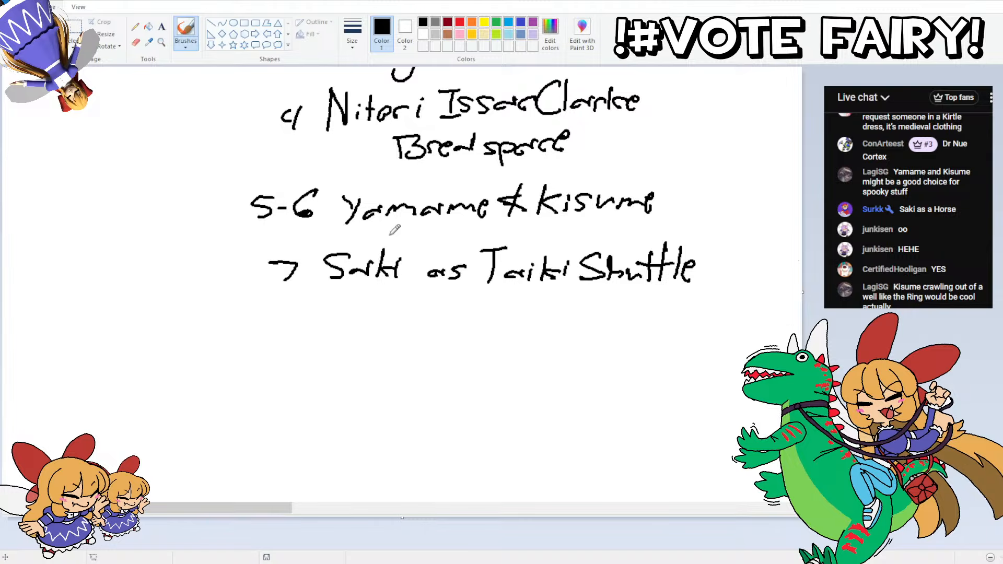
Step: Append "+ Well (Ring)" to the Yamame and Kisume entry
scroll(521, 138, up, 3)
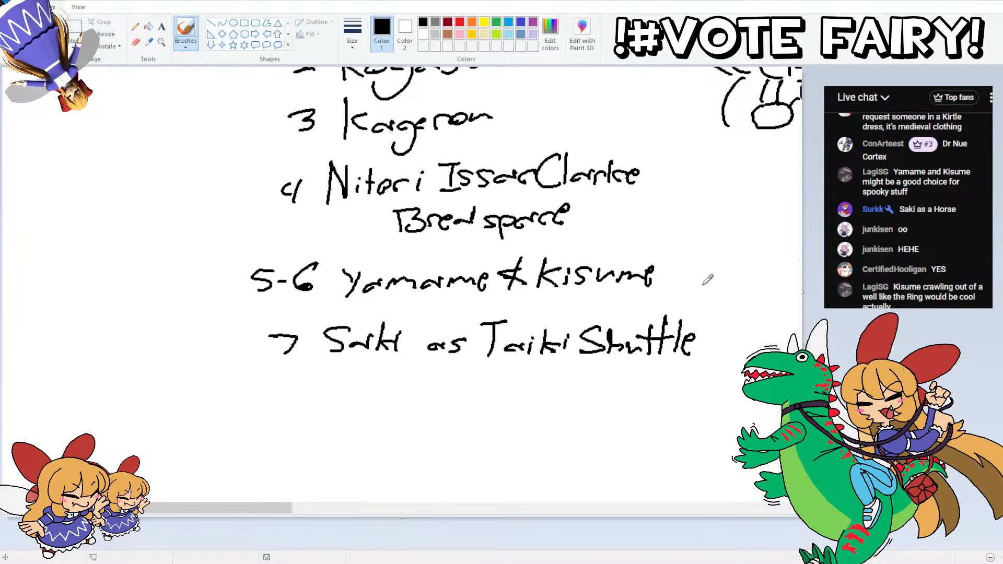
mouse_move(682, 267)
mouse_down()
mouse_move(682, 285)
mouse_move(772, 261)
mouse_move(782, 289)
mouse_move(801, 272)
mouse_up()
key(ctrl+z)
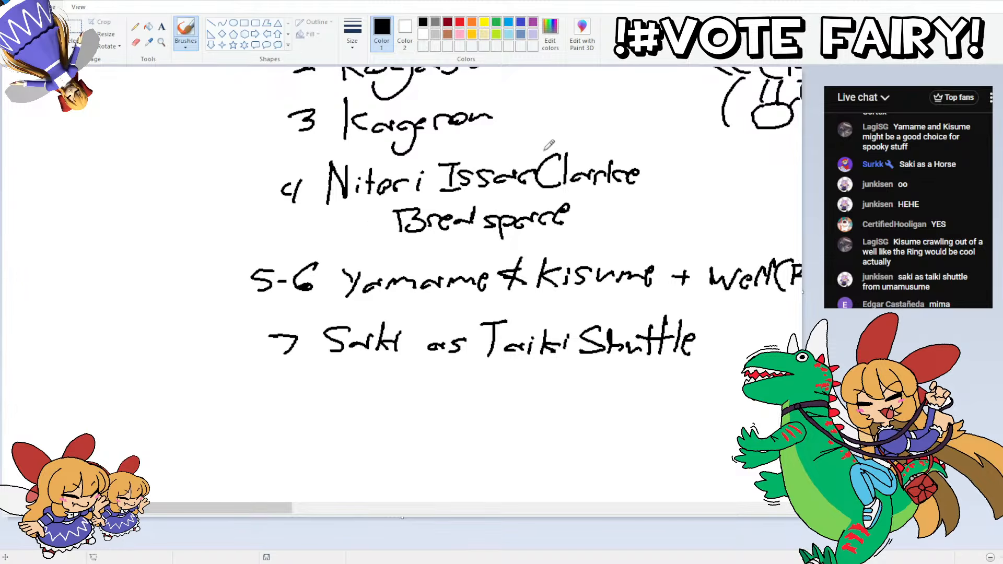
scroll(549, 146, up, 4)
scroll(538, 214, down, 2)
scroll(534, 218, up, 3)
scroll(534, 219, down, 3)
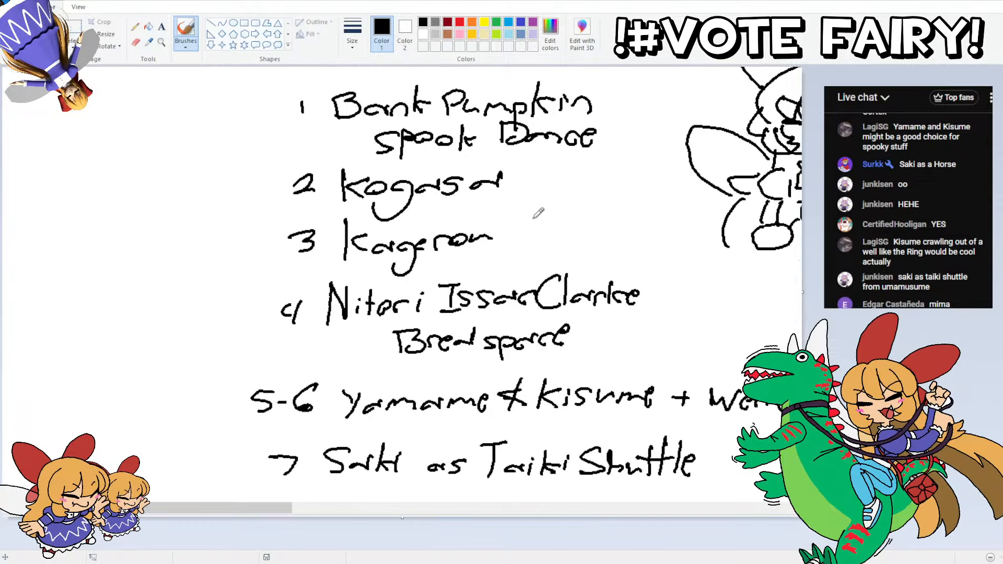
scroll(534, 218, down, 2)
scroll(327, 220, up, 1)
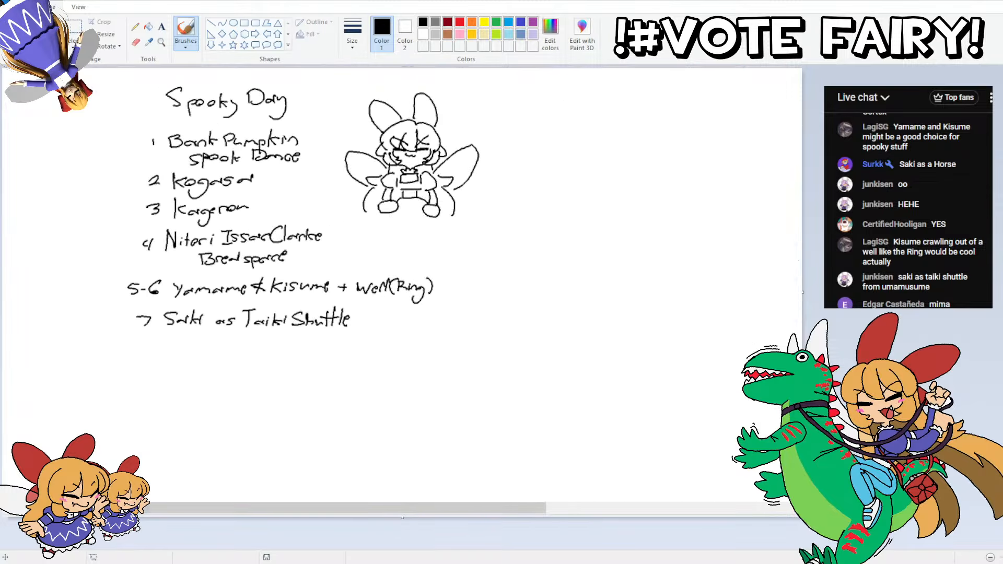
Step: Select the handwritten list together with the fairy sketch and move them far to the right on the canvas
click(74, 45)
click(99, 76)
drag(642, 374, 2, 68)
mouse_move(241, 185)
mouse_down()
mouse_move(596, 208)
mouse_move(685, 190)
mouse_up()
drag(477, 505, 877, 491)
mouse_move(252, 273)
mouse_down()
mouse_move(980, 282)
mouse_move(986, 264)
mouse_up()
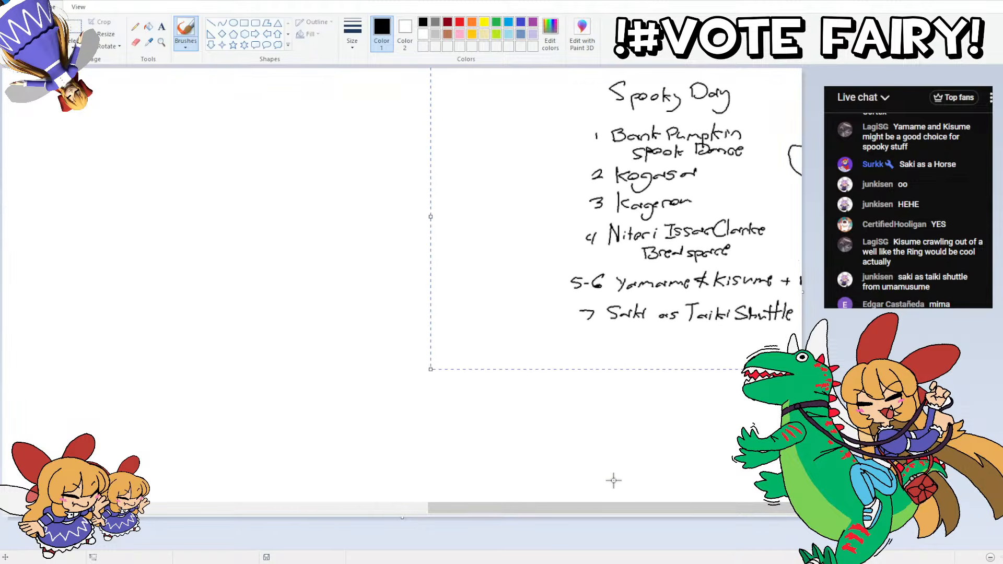
click(640, 490)
Step: Sketch a round head for a new figure in the empty canvas area, undoing the discarded strokes
scroll(715, 420, up, 1)
drag(584, 508, 550, 455)
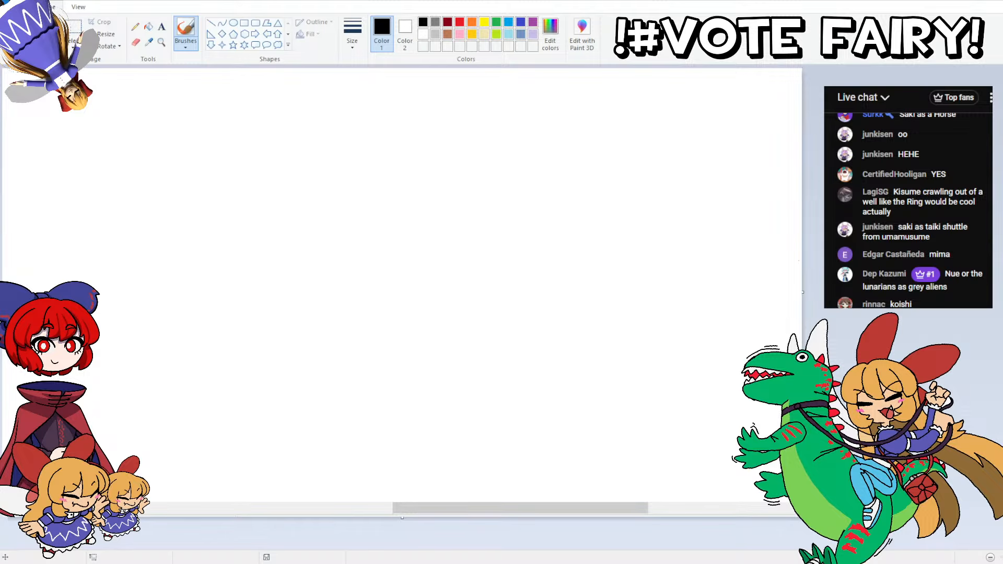
drag(523, 507, 569, 472)
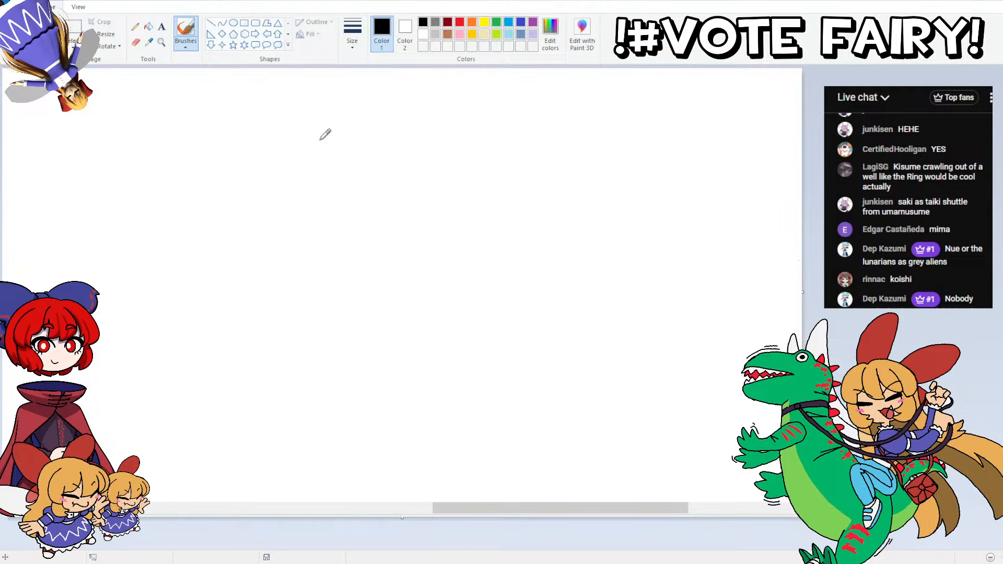
drag(570, 507, 599, 493)
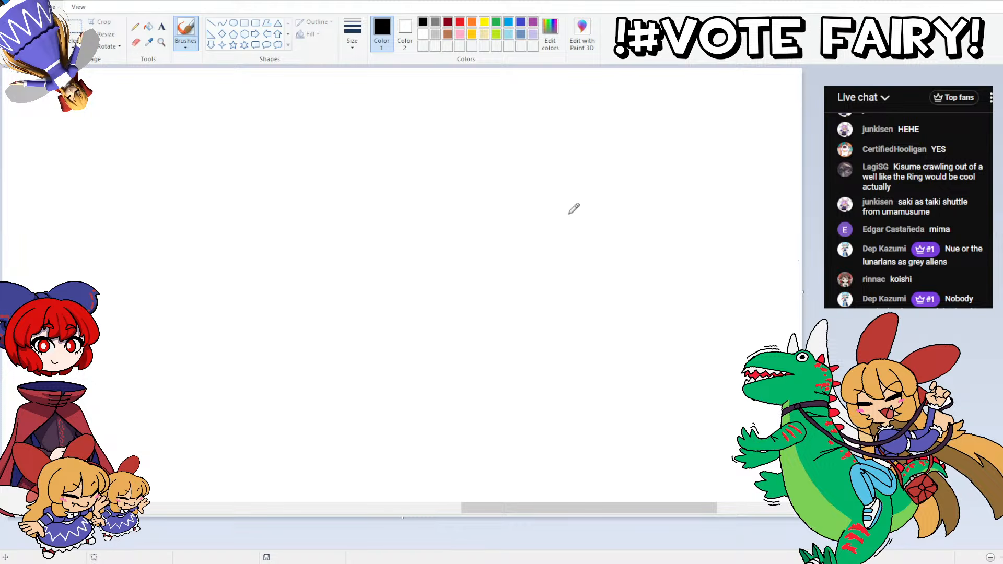
mouse_move(570, 213)
mouse_down()
mouse_move(587, 241)
mouse_move(534, 247)
mouse_move(515, 228)
mouse_move(510, 204)
mouse_move(523, 178)
mouse_move(548, 167)
mouse_move(588, 172)
mouse_move(602, 200)
mouse_move(603, 224)
mouse_move(588, 241)
mouse_move(528, 245)
mouse_move(509, 219)
mouse_move(514, 190)
mouse_move(535, 169)
mouse_move(569, 164)
mouse_move(601, 182)
mouse_move(606, 216)
mouse_move(578, 243)
mouse_move(576, 267)
mouse_move(529, 260)
mouse_move(581, 268)
mouse_move(521, 255)
mouse_up()
key(ctrl+z)
Step: Draw a shallow, tilted bowl-shaped shoulder section just below the head
key(ctrl+z)
key(ctrl+z)
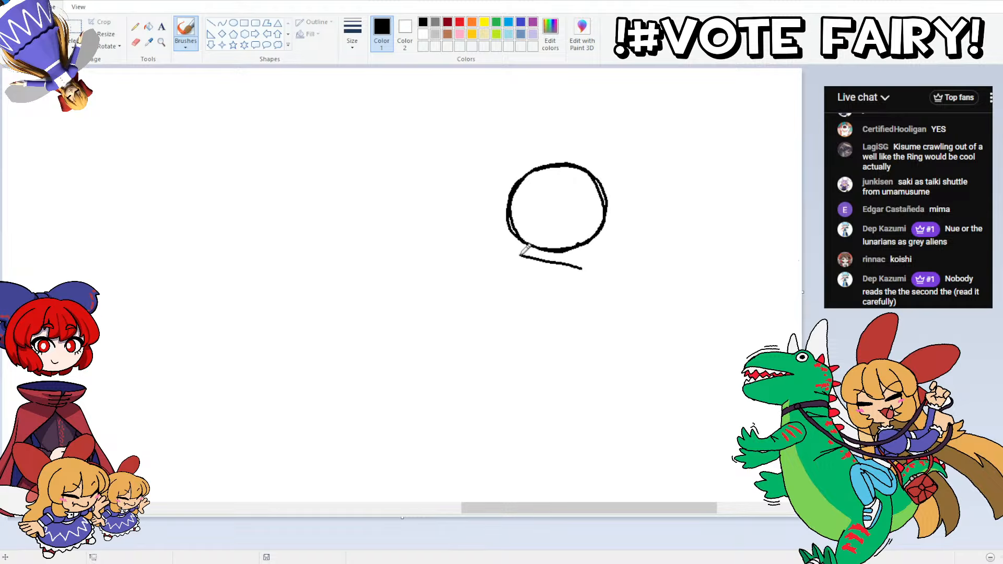
key(ctrl+z)
mouse_move(581, 268)
mouse_down()
mouse_move(528, 257)
mouse_move(563, 278)
mouse_move(585, 269)
mouse_move(543, 282)
mouse_up()
key(ctrl+z)
key(ctrl+z)
drag(542, 282, 517, 256)
Step: Draw a tilted, box-shaped chest beneath the shoulders, redoing strokes that miss the shape
key(ctrl+z)
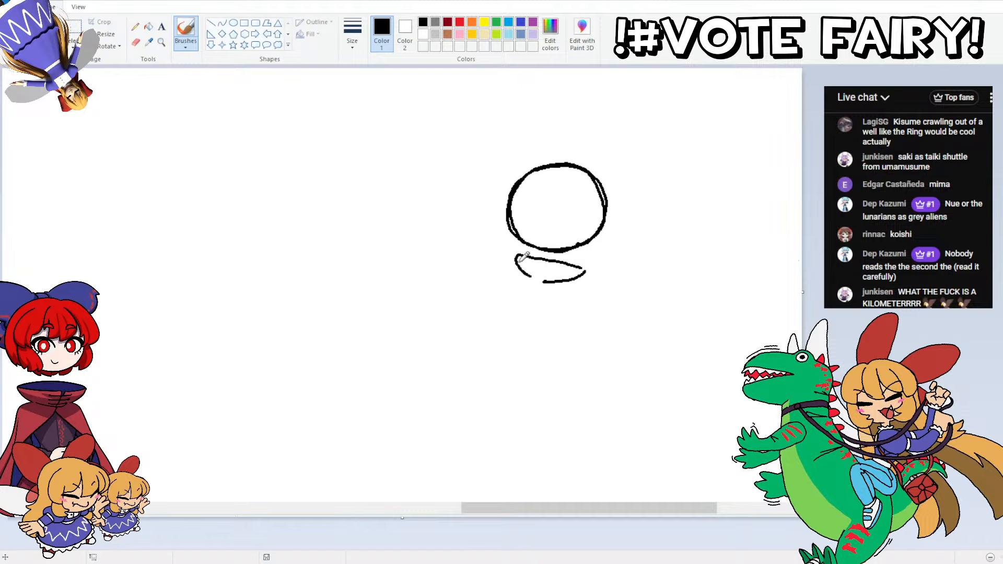
mouse_move(569, 284)
mouse_down()
mouse_move(558, 311)
mouse_move(565, 297)
mouse_up()
key(ctrl+z)
key(ctrl+z)
key(ctrl+z)
mouse_move(550, 280)
mouse_down()
mouse_move(533, 276)
mouse_move(562, 298)
mouse_move(560, 312)
mouse_move(520, 303)
mouse_move(516, 280)
mouse_up()
key(ctrl+z)
key(ctrl+z)
key(ctrl+z)
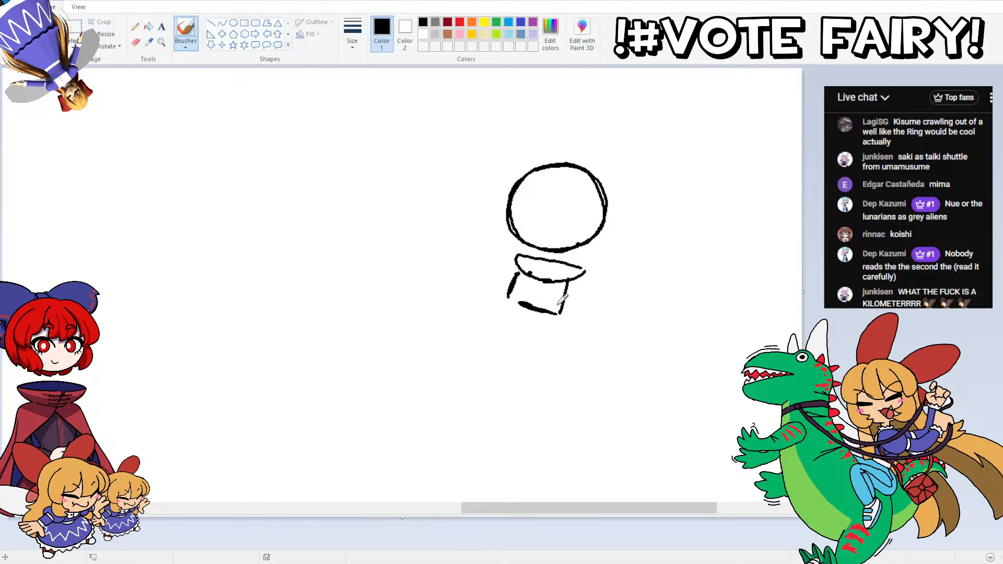
Step: Add a narrow waist and a flared pelvis below the chest, continuing the torso's slant
mouse_move(559, 312)
mouse_down()
mouse_move(570, 282)
mouse_move(561, 310)
mouse_move(512, 332)
mouse_move(508, 323)
mouse_move(514, 308)
mouse_move(540, 329)
mouse_move(551, 369)
mouse_move(498, 372)
mouse_move(497, 325)
mouse_up()
key(ctrl+z)
key(ctrl+z)
click(544, 337)
key(ctrl+z)
key(ctrl+z)
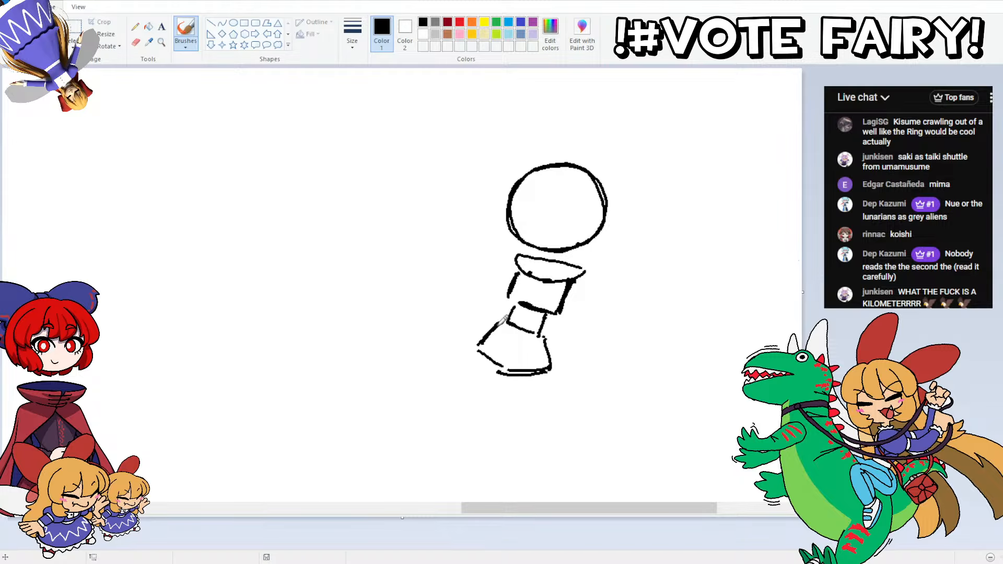
Step: Draw two spread thighs from the pelvis, one reaching forward to the left and one angled down to the right
scroll(676, 246, down, 3)
drag(546, 263, 507, 255)
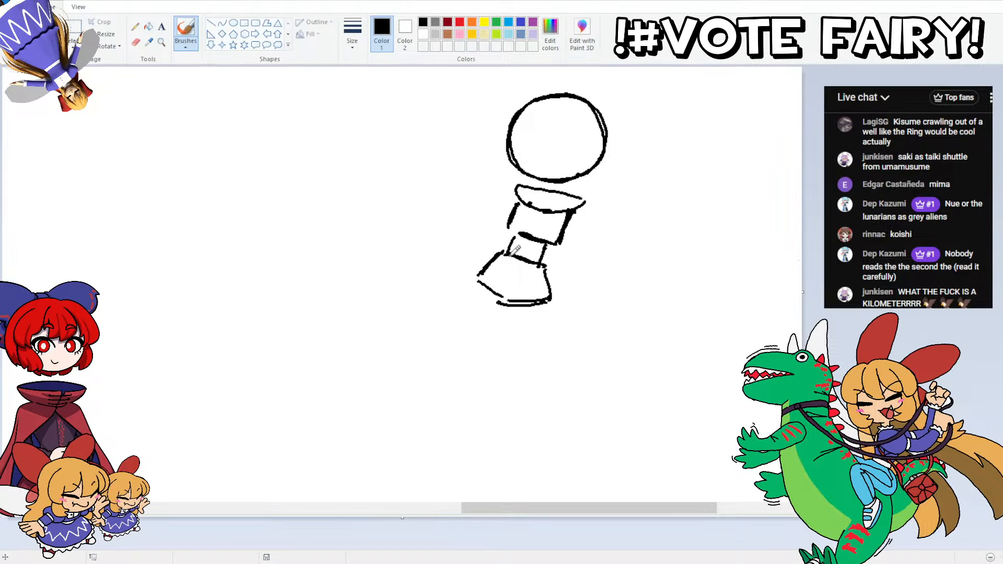
drag(550, 283, 573, 347)
key(ctrl+z)
key(ctrl+z)
mouse_move(550, 301)
mouse_down()
mouse_move(575, 354)
mouse_move(548, 348)
mouse_move(521, 308)
mouse_up()
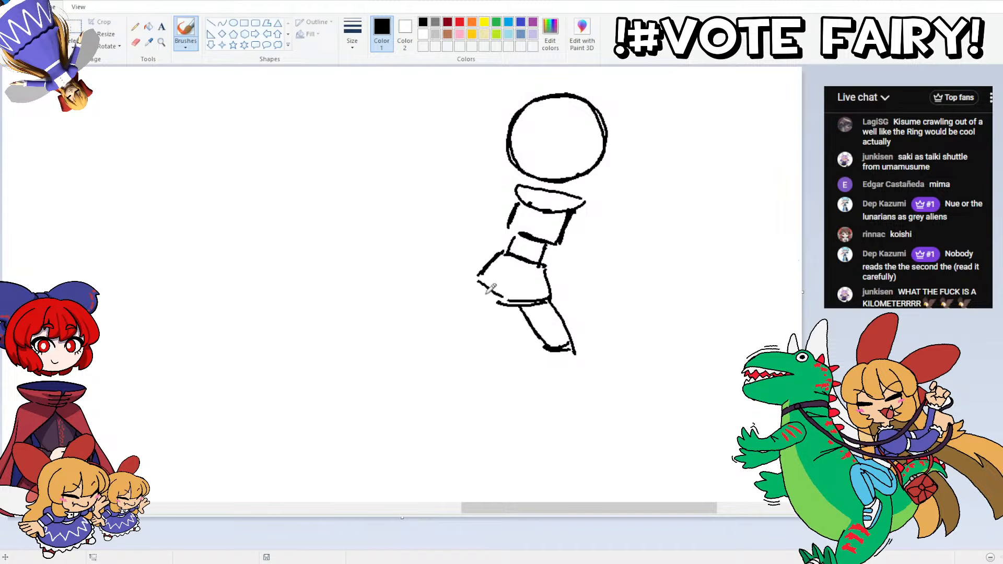
mouse_move(476, 278)
mouse_down()
mouse_move(449, 299)
mouse_move(482, 271)
mouse_move(446, 305)
mouse_move(490, 296)
mouse_move(432, 309)
mouse_up()
key(ctrl+z)
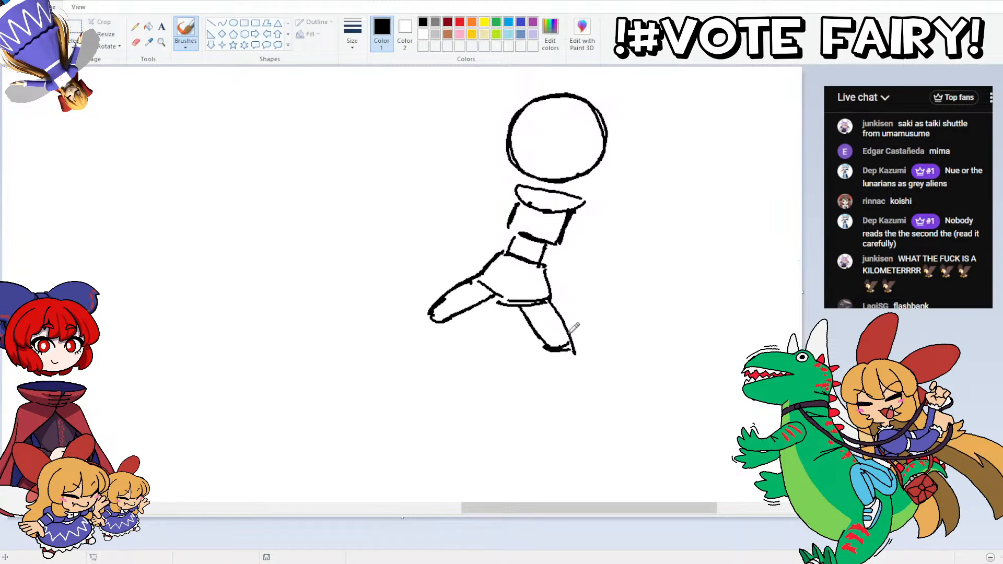
Step: Draw the rear lower leg stretched back and replace the outstretched front lower leg with one bent back beneath the knee
mouse_move(574, 335)
mouse_down()
mouse_move(638, 360)
mouse_move(635, 372)
mouse_move(546, 349)
mouse_up()
drag(453, 314, 403, 349)
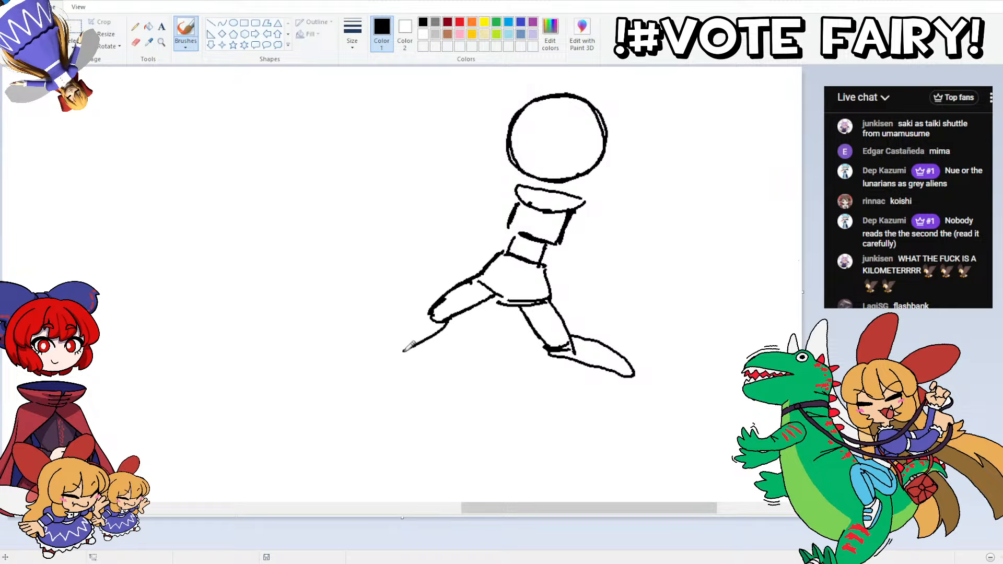
key(ctrl+z)
mouse_move(442, 320)
mouse_down()
mouse_move(387, 363)
mouse_move(382, 350)
mouse_move(434, 304)
mouse_up()
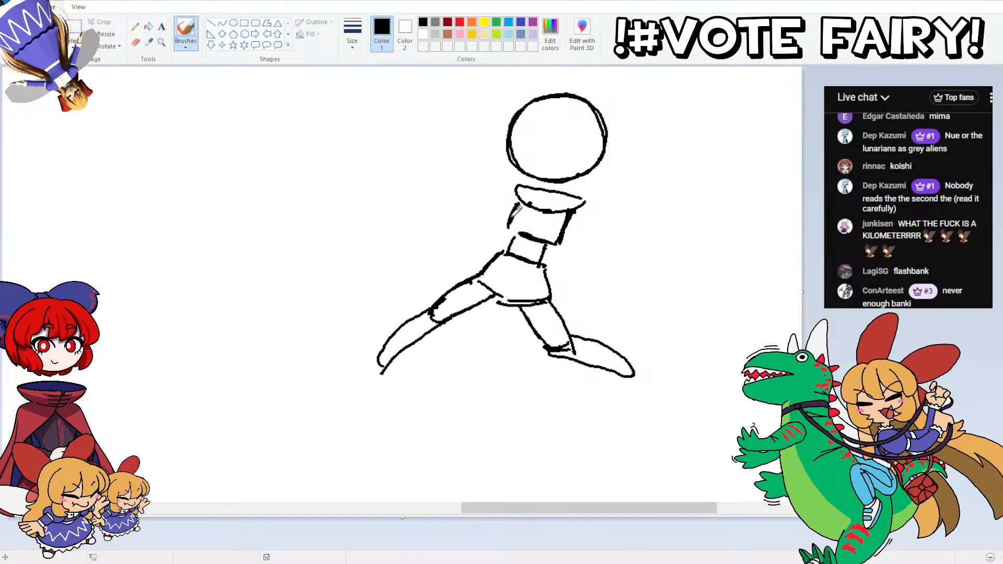
key(ctrl+z)
key(ctrl+z)
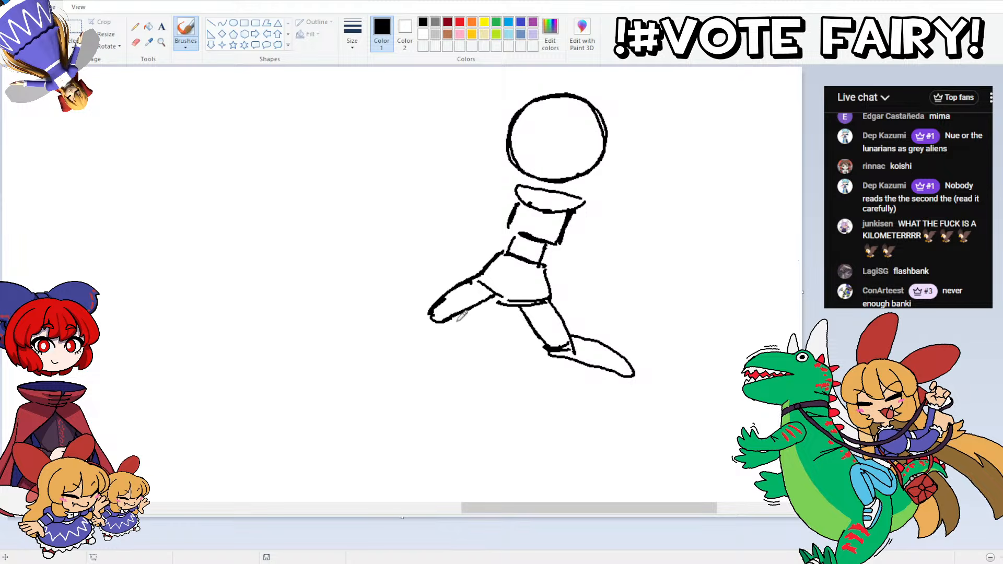
mouse_move(458, 319)
mouse_down()
mouse_move(485, 362)
mouse_move(432, 318)
mouse_up()
key(ctrl+z)
Step: Draw both feet at the ends of the legs and retrace the pelvis outline more heavily
mouse_move(618, 369)
mouse_down()
mouse_move(634, 365)
mouse_move(658, 389)
mouse_move(660, 406)
mouse_move(640, 410)
mouse_up()
key(ctrl+z)
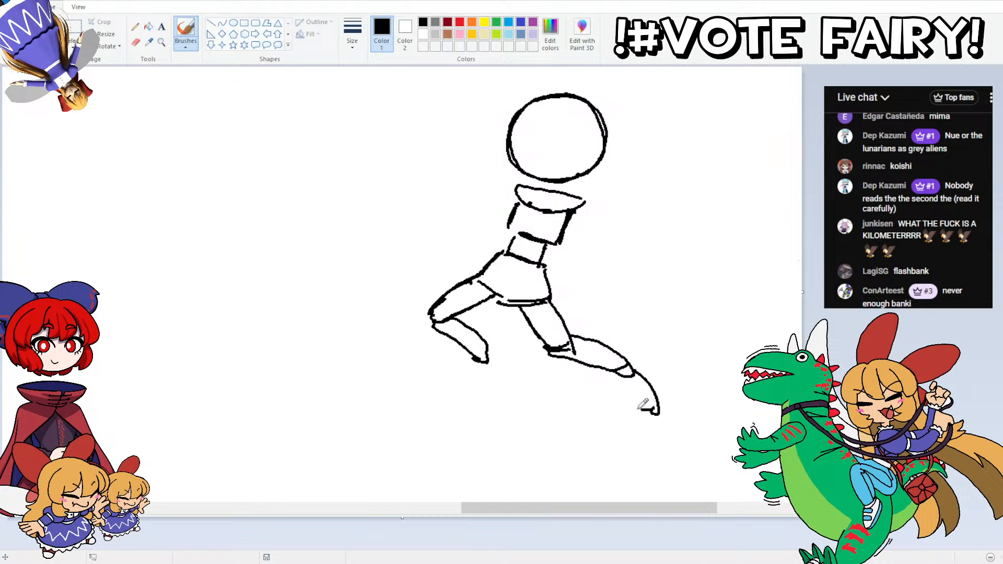
key(ctrl+z)
mouse_move(640, 372)
mouse_down()
mouse_move(633, 406)
mouse_move(619, 374)
mouse_up()
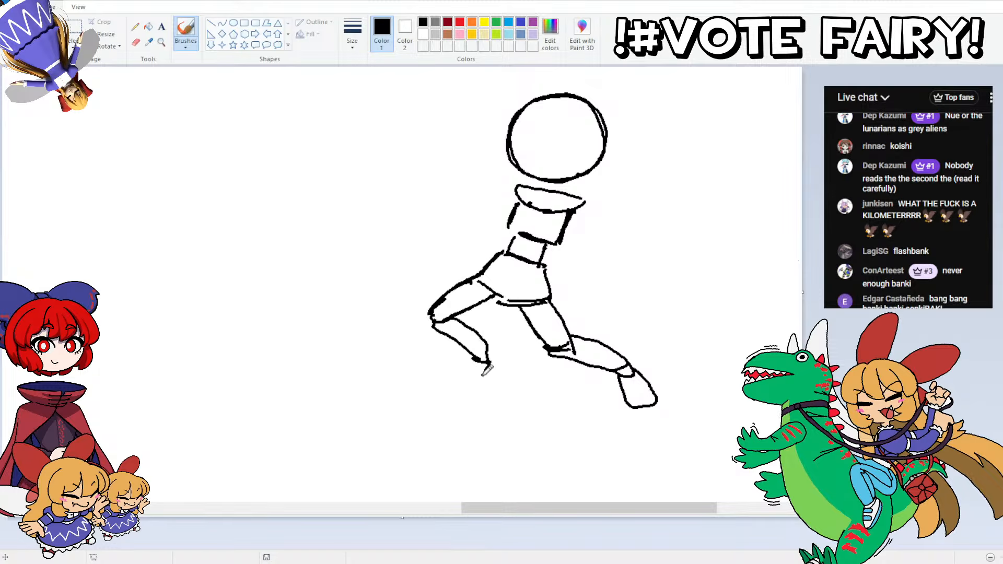
mouse_move(492, 353)
mouse_down()
mouse_move(474, 368)
mouse_move(492, 372)
mouse_move(445, 393)
mouse_move(492, 368)
mouse_move(472, 390)
mouse_move(453, 391)
mouse_move(472, 359)
mouse_up()
key(ctrl+z)
key(ctrl+z)
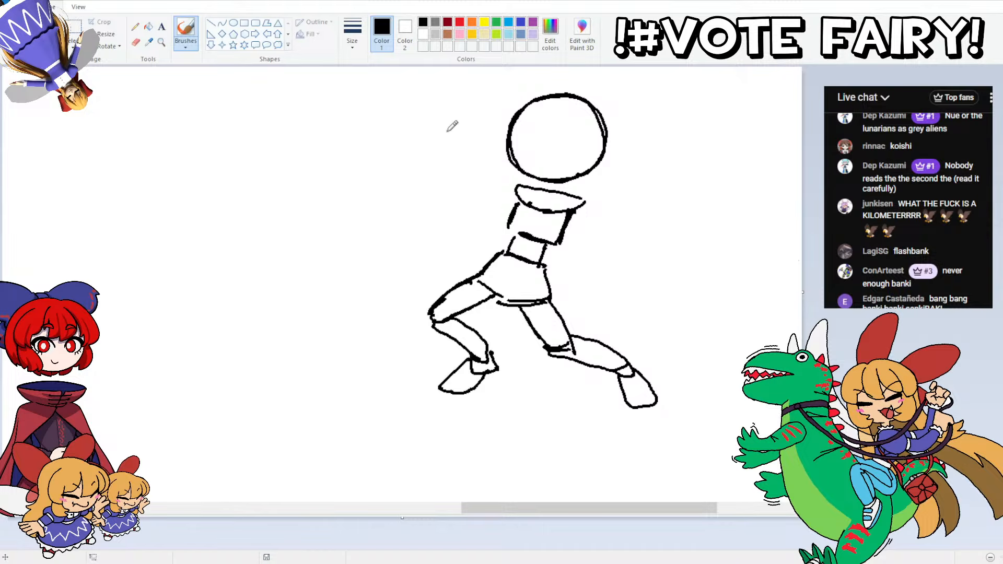
mouse_move(531, 299)
mouse_down()
mouse_move(499, 296)
mouse_move(507, 250)
mouse_move(478, 275)
mouse_move(504, 252)
mouse_up()
drag(549, 297, 543, 265)
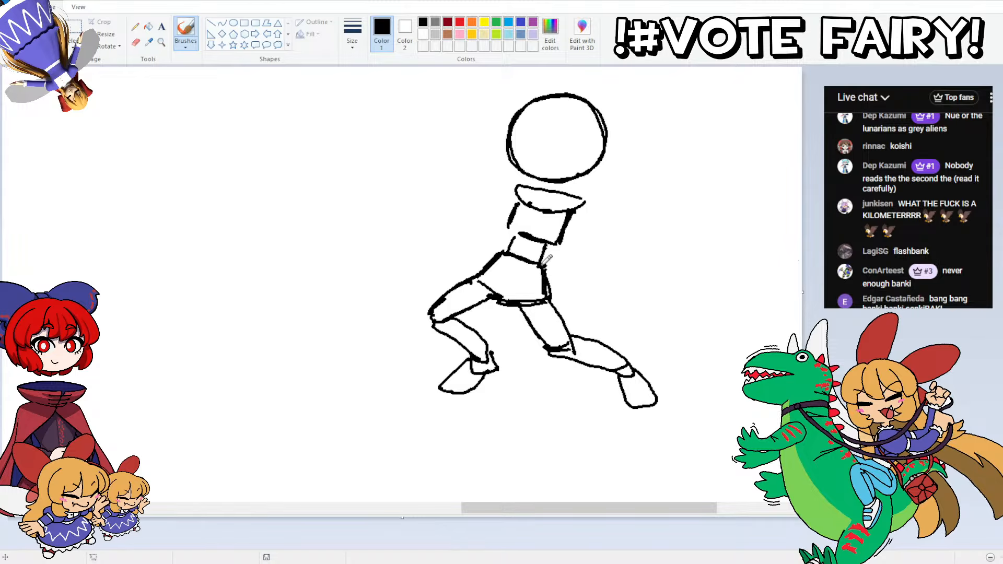
Step: Select the head and torso with a free-form selection and shift them slightly to the right over the hips
click(73, 45)
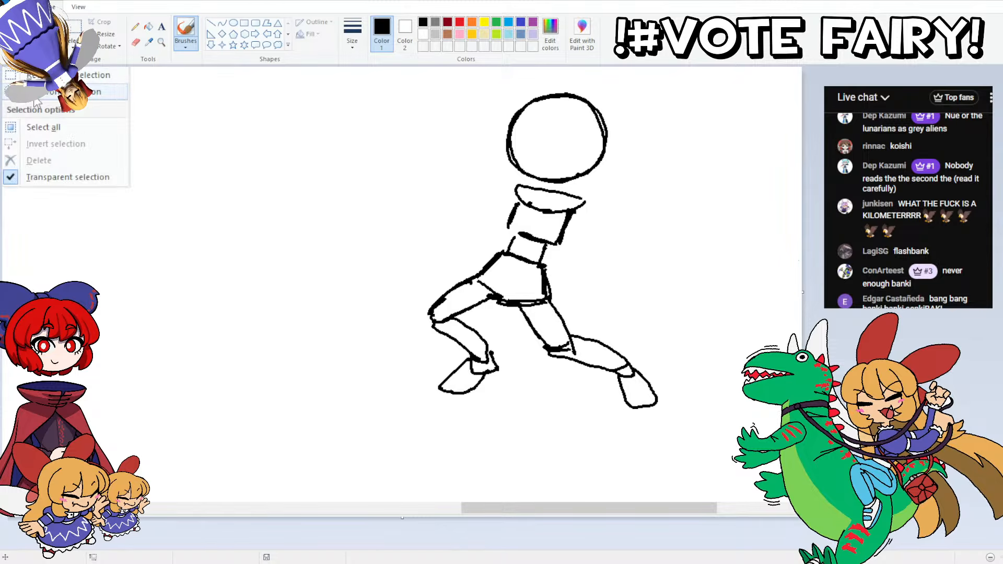
click(79, 92)
mouse_move(577, 281)
mouse_down()
mouse_move(573, 80)
mouse_move(668, 220)
mouse_up()
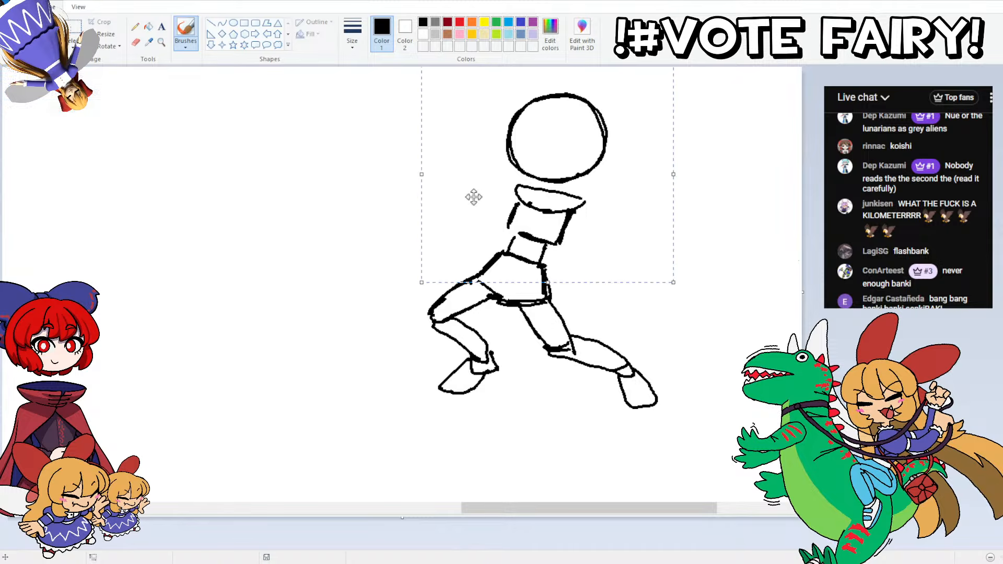
drag(497, 198, 505, 197)
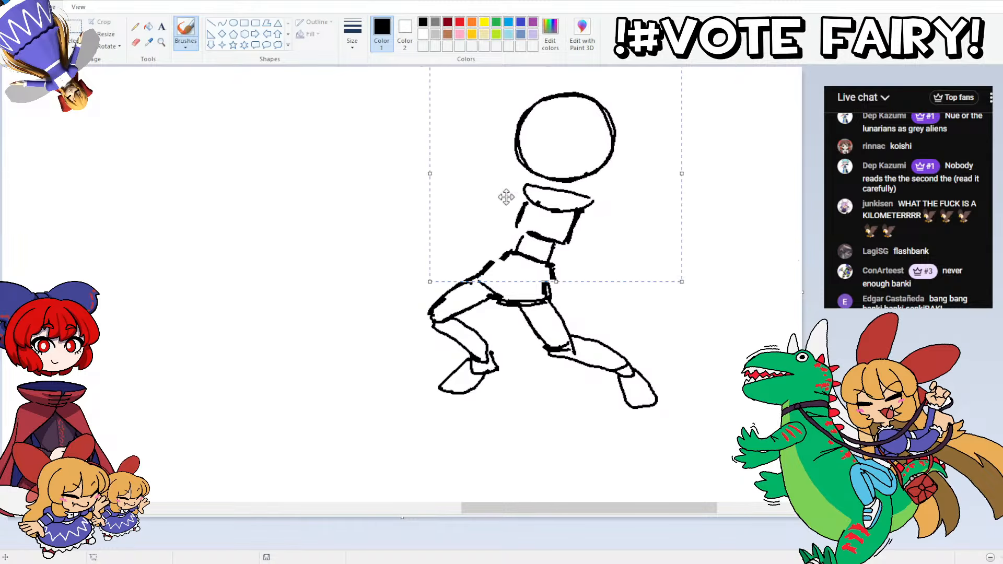
click(315, 211)
Step: Select the head, shoulders and upper chest and nudge them a little further to the right
mouse_move(591, 248)
mouse_down()
mouse_move(479, 130)
mouse_move(611, 84)
mouse_up()
click(367, 233)
drag(475, 125, 660, 180)
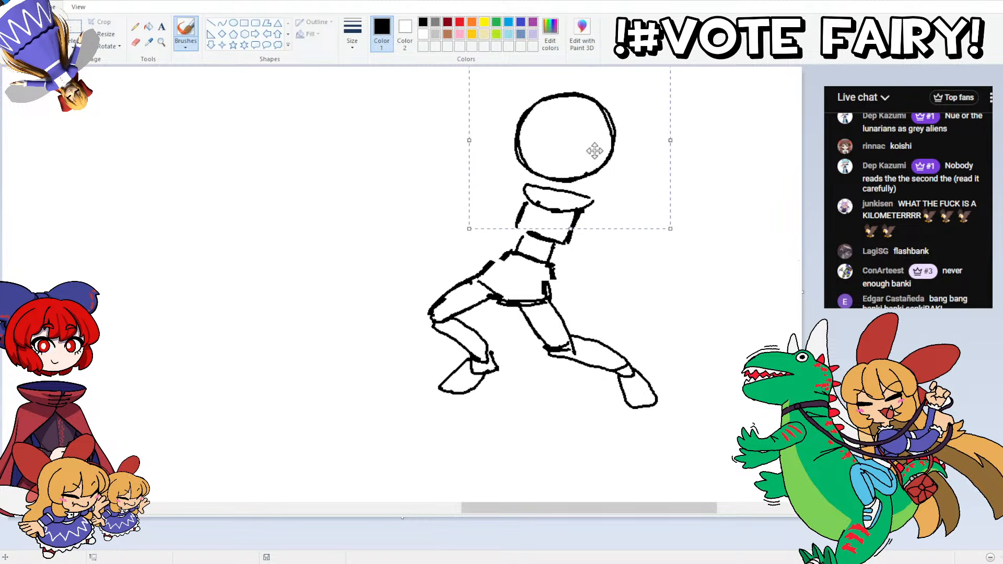
drag(521, 152, 526, 150)
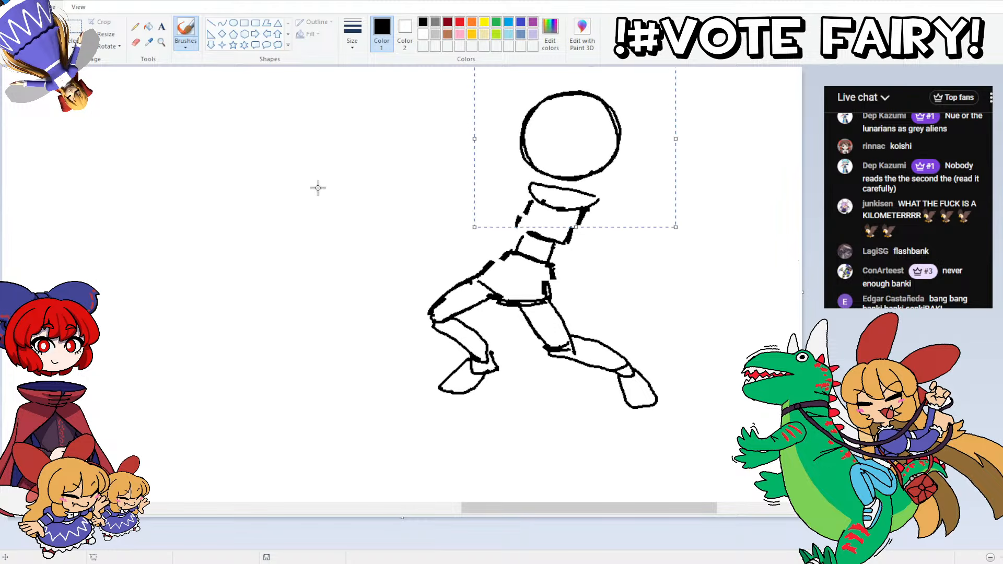
click(317, 186)
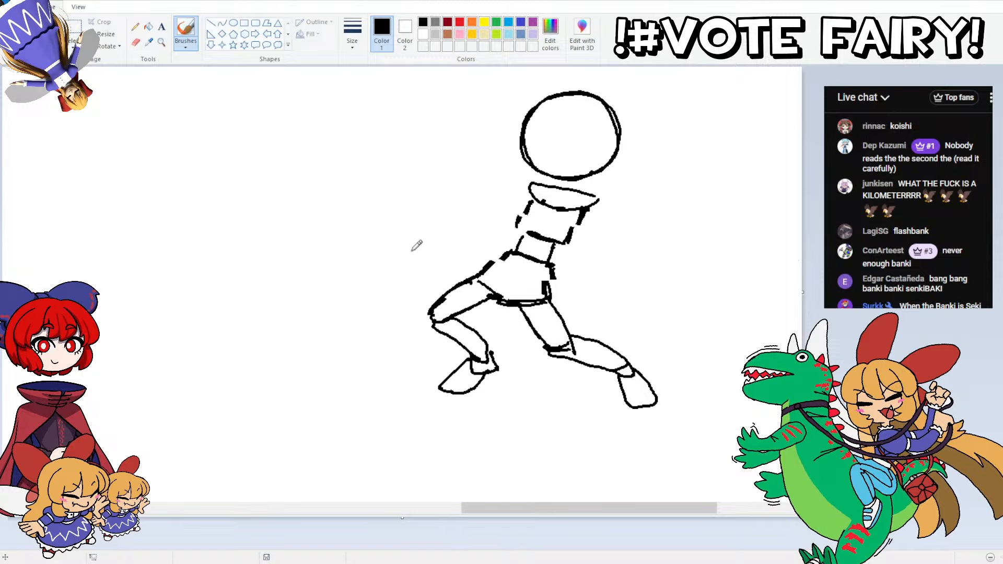
drag(412, 250, 400, 213)
key(ctrl+z)
mouse_move(424, 249)
mouse_down()
mouse_move(398, 200)
mouse_move(416, 198)
mouse_move(424, 249)
mouse_up()
mouse_move(512, 268)
mouse_down()
mouse_move(486, 225)
mouse_move(497, 214)
mouse_move(522, 262)
mouse_move(510, 267)
mouse_move(487, 246)
mouse_move(488, 213)
mouse_move(525, 258)
mouse_up()
key(ctrl+z)
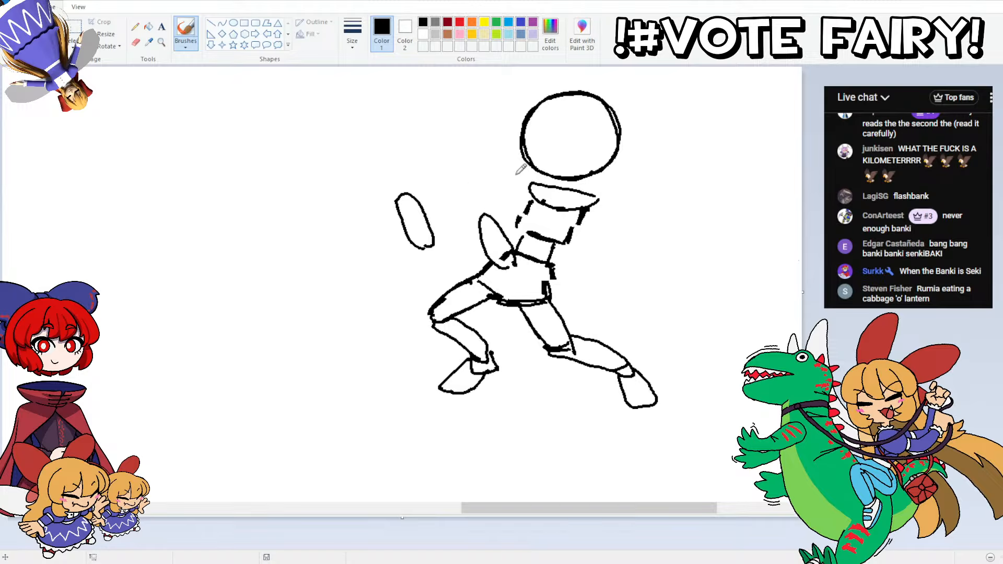
key(ctrl+z)
Step: Draw two slanted oval hands in front of the torso and shift the outer one slightly up and to the left
key(ctrl+z)
mouse_move(410, 244)
mouse_down()
mouse_move(392, 202)
mouse_move(414, 251)
mouse_move(436, 250)
mouse_move(411, 196)
mouse_move(444, 245)
mouse_up()
key(ctrl+z)
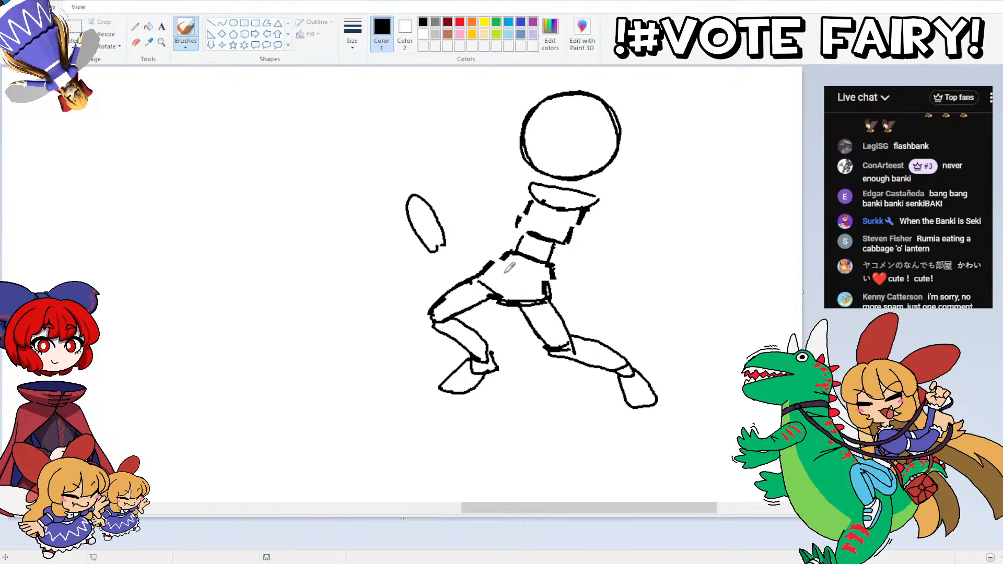
mouse_move(509, 267)
mouse_down()
mouse_move(487, 220)
mouse_move(515, 238)
mouse_move(515, 275)
mouse_move(468, 211)
mouse_move(496, 250)
mouse_move(491, 262)
mouse_move(469, 217)
mouse_move(494, 244)
mouse_up()
key(ctrl+z)
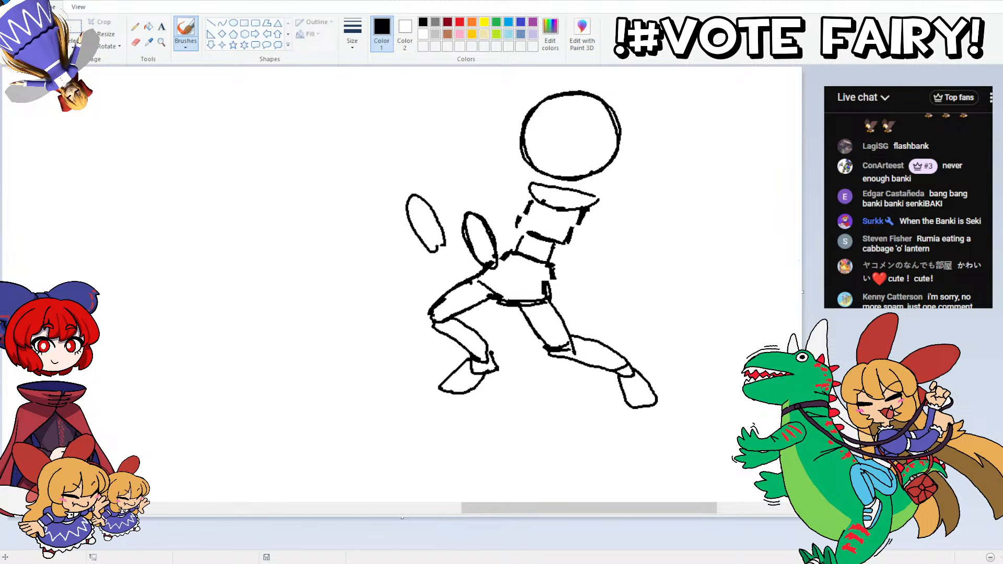
mouse_move(381, 163)
mouse_down()
mouse_move(448, 251)
mouse_move(368, 167)
mouse_up()
drag(413, 207, 402, 194)
click(345, 213)
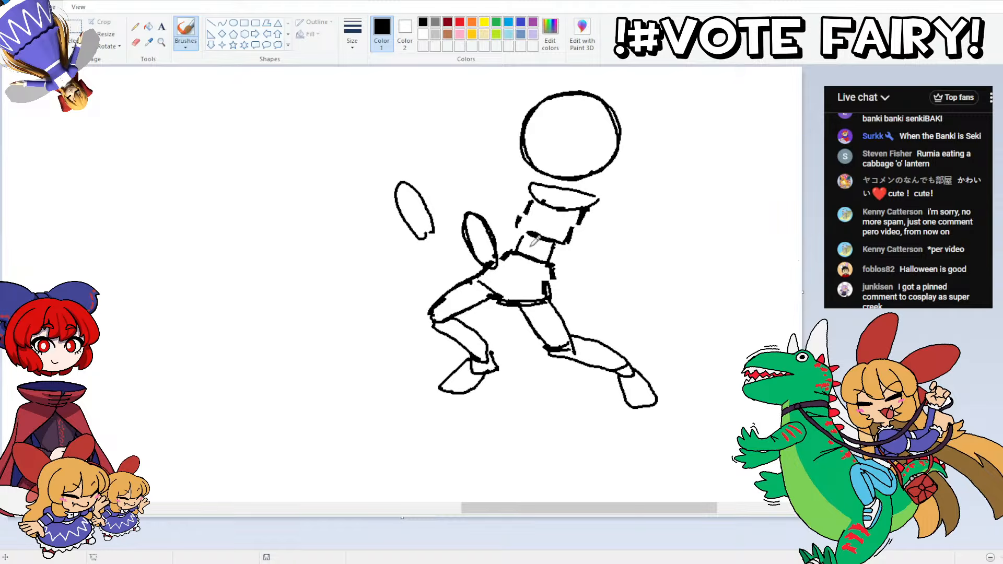
Step: Draw two straight arms connecting the shoulders to the oval hands
drag(506, 251, 579, 215)
key(ctrl+z)
mouse_move(500, 254)
mouse_down()
mouse_move(596, 204)
mouse_move(560, 206)
mouse_move(576, 202)
mouse_move(500, 236)
mouse_move(538, 217)
mouse_move(452, 213)
mouse_move(487, 204)
mouse_move(433, 218)
mouse_move(521, 213)
mouse_move(431, 236)
mouse_up()
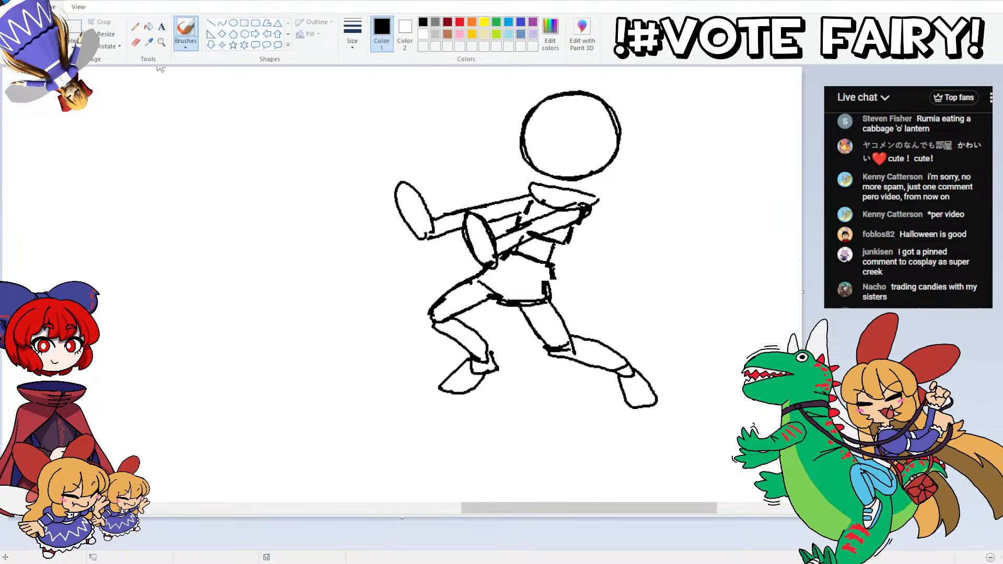
Step: Move the front foot to the left and redraw the front lower leg more upright under the knee
mouse_move(416, 332)
mouse_down()
mouse_move(376, 354)
mouse_move(383, 334)
mouse_up()
mouse_move(445, 356)
mouse_down()
mouse_move(426, 340)
mouse_move(462, 321)
mouse_move(460, 341)
mouse_move(459, 313)
mouse_move(451, 357)
mouse_move(429, 320)
mouse_up()
click(75, 29)
key(ctrl+z)
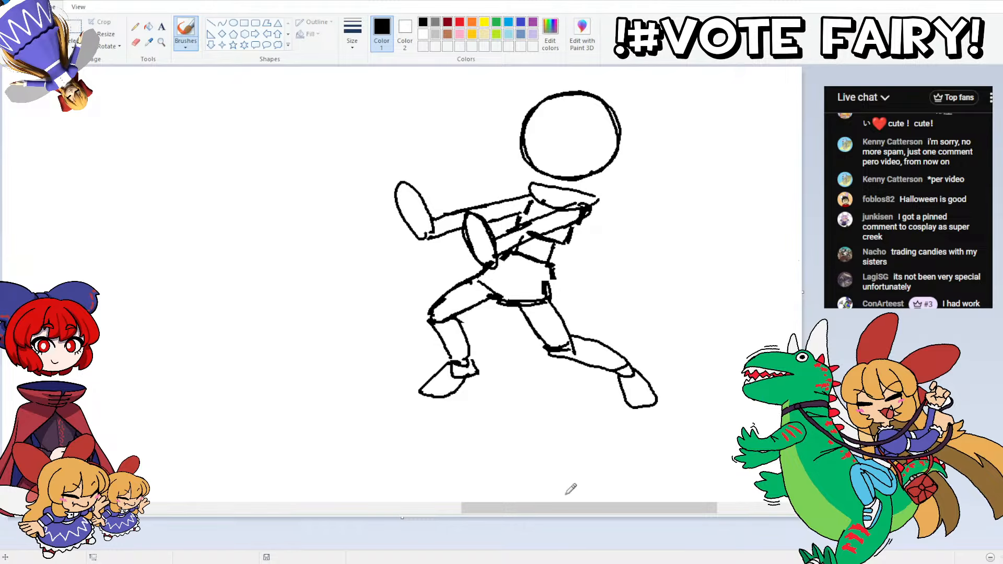
drag(574, 508, 613, 507)
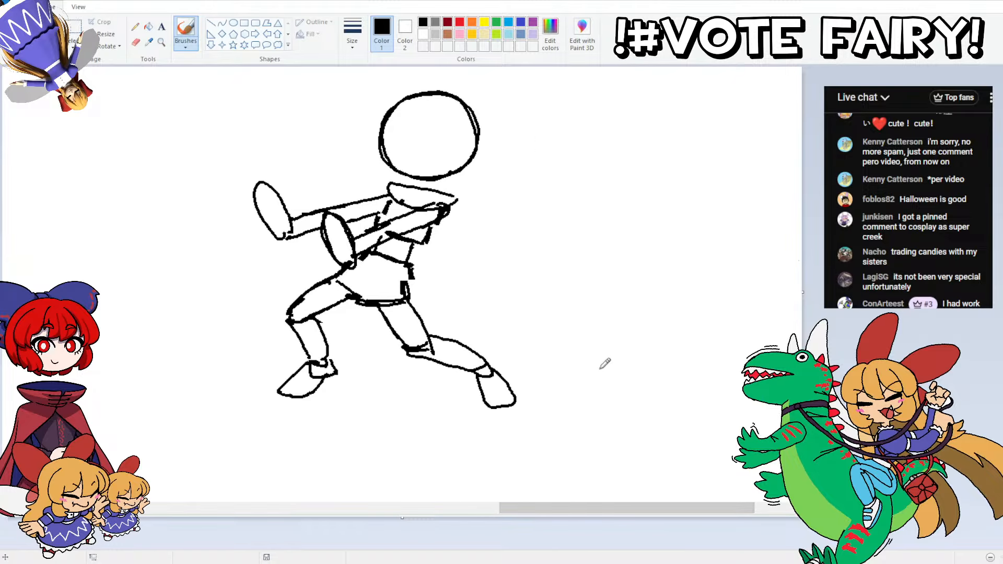
mouse_move(599, 369)
mouse_down()
mouse_move(541, 364)
mouse_move(524, 346)
mouse_move(523, 319)
mouse_move(537, 301)
mouse_move(586, 289)
mouse_move(610, 315)
mouse_move(601, 359)
mouse_move(567, 367)
mouse_move(531, 357)
mouse_move(514, 335)
mouse_move(517, 301)
mouse_move(537, 283)
mouse_move(571, 276)
mouse_move(600, 288)
mouse_move(611, 341)
mouse_move(577, 366)
mouse_move(536, 361)
mouse_move(515, 332)
mouse_move(522, 302)
mouse_move(541, 284)
mouse_move(571, 274)
mouse_move(603, 286)
mouse_move(615, 333)
mouse_move(590, 359)
mouse_move(535, 356)
mouse_move(519, 309)
mouse_move(552, 273)
mouse_up()
key(ctrl+z)
key(ctrl+z)
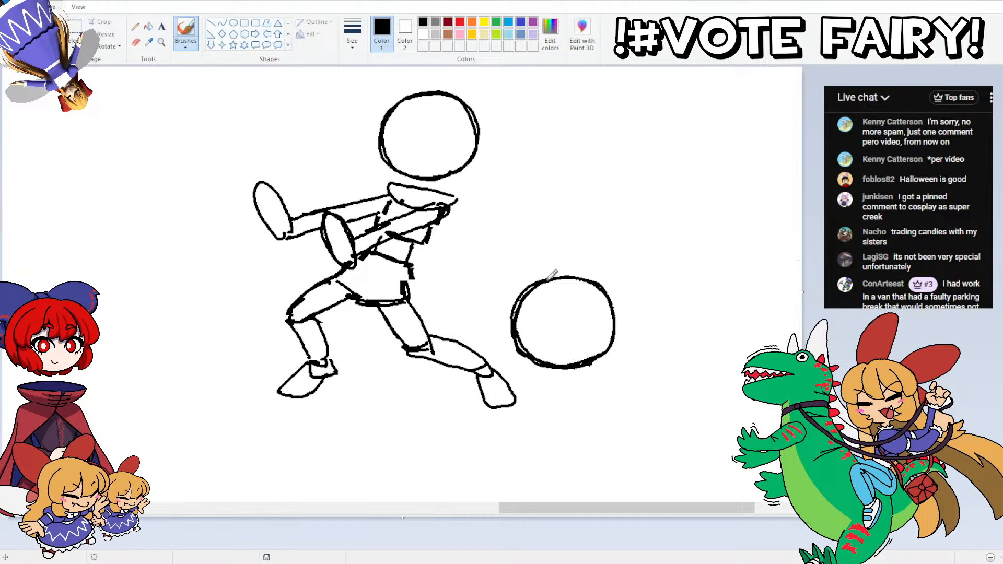
key(ctrl+z)
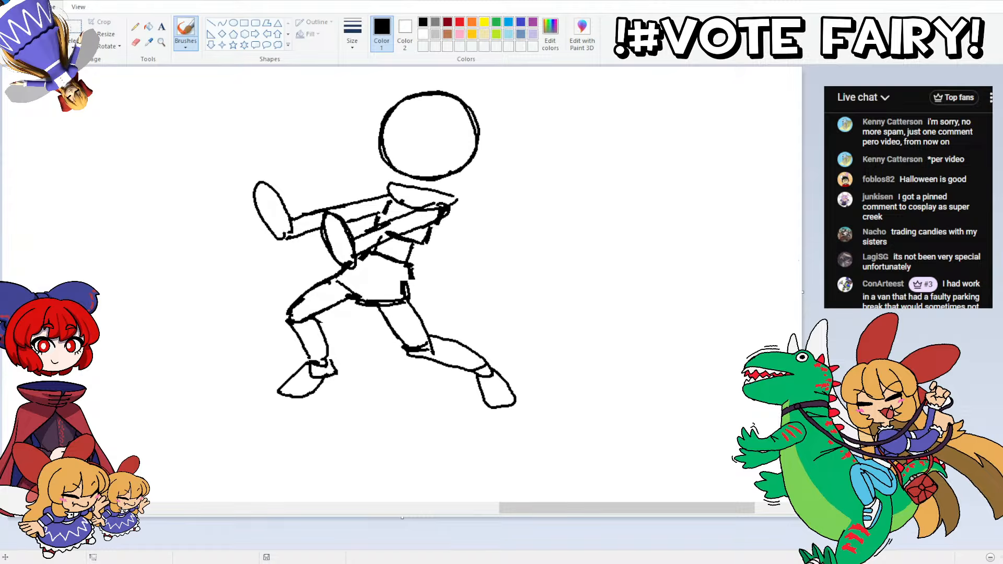
Step: Copy the figure's round head and place the duplicate to the lower right, beside the rear foot
mouse_move(469, 175)
mouse_down()
mouse_move(432, 190)
mouse_move(358, 135)
mouse_move(495, 172)
mouse_up()
key(ctrl+v)
drag(66, 127, 578, 332)
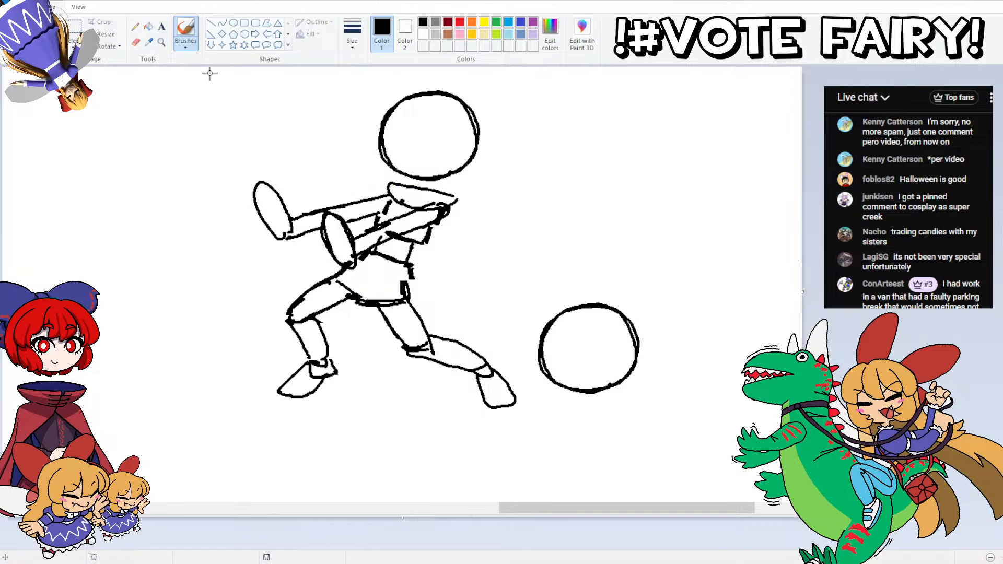
Step: Sketch a green pointed collar around the figure's neck and a long cape flowing behind the back
drag(533, 508, 499, 510)
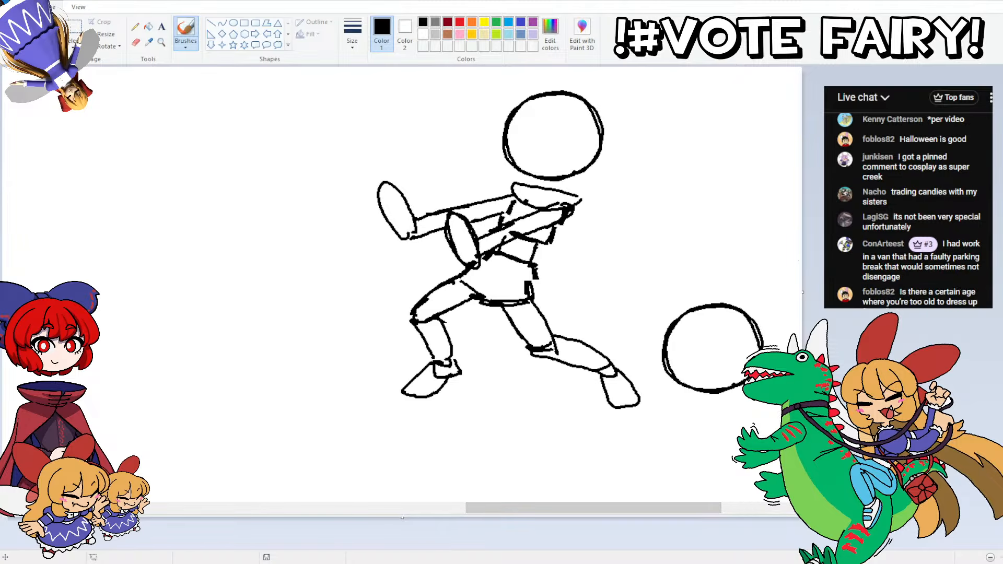
scroll(571, 262, up, 2)
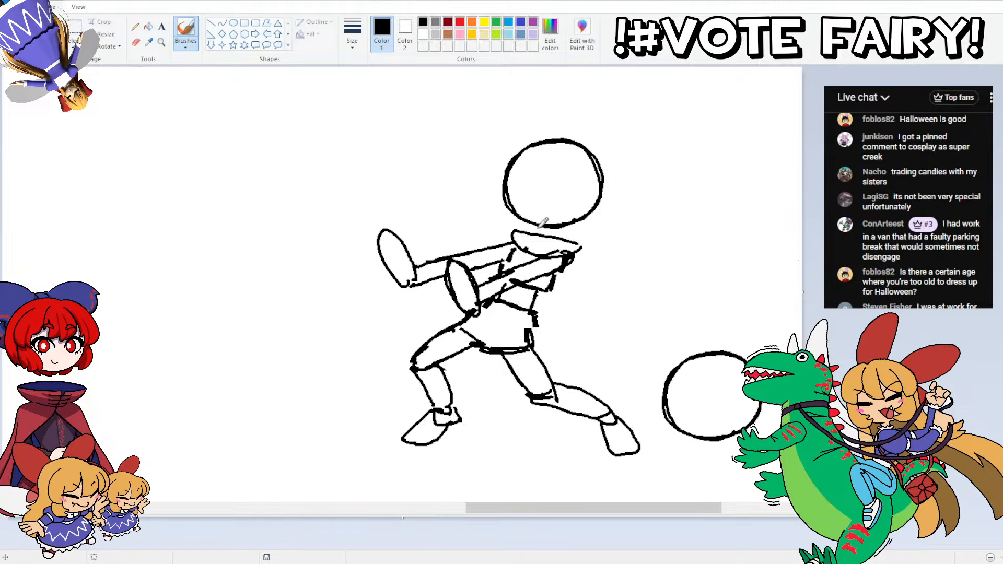
mouse_move(533, 247)
mouse_down()
mouse_move(531, 233)
mouse_move(586, 236)
mouse_move(571, 246)
mouse_move(508, 225)
mouse_move(544, 230)
mouse_move(548, 262)
mouse_move(594, 292)
mouse_move(610, 339)
mouse_up()
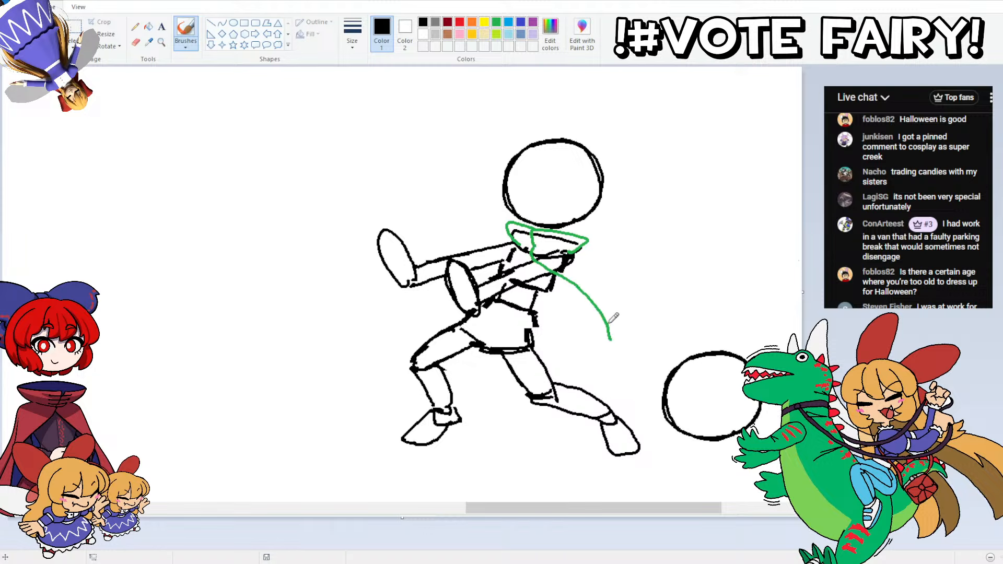
mouse_move(579, 248)
mouse_down()
mouse_move(640, 327)
mouse_move(648, 372)
mouse_move(619, 387)
mouse_move(609, 334)
mouse_move(610, 359)
mouse_move(595, 368)
mouse_move(539, 354)
mouse_up()
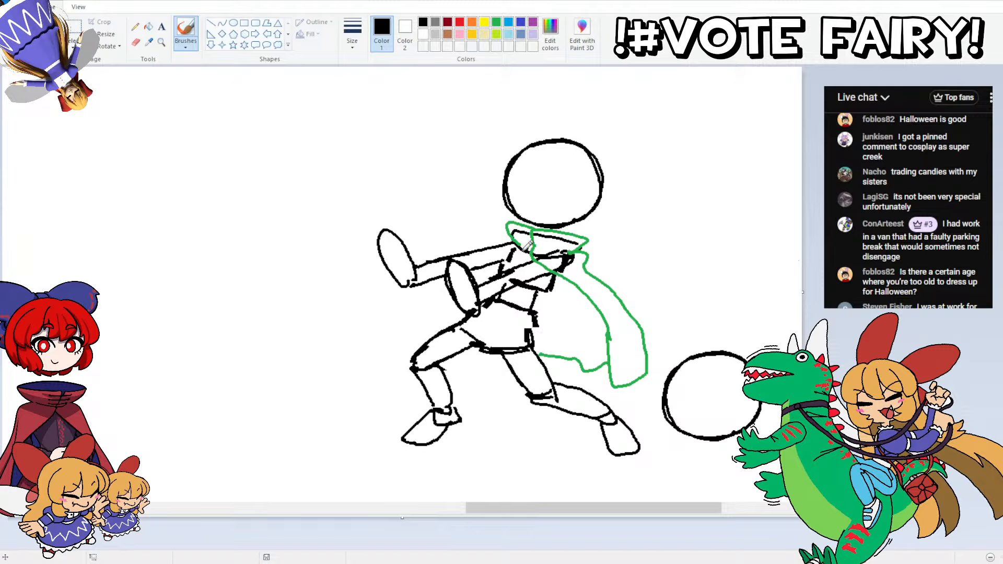
Step: Outline the far shoulder in green, and draw the near hand with fingers and a wide drooping sleeve along its arm
mouse_move(526, 246)
mouse_down()
mouse_move(485, 247)
mouse_move(524, 236)
mouse_up()
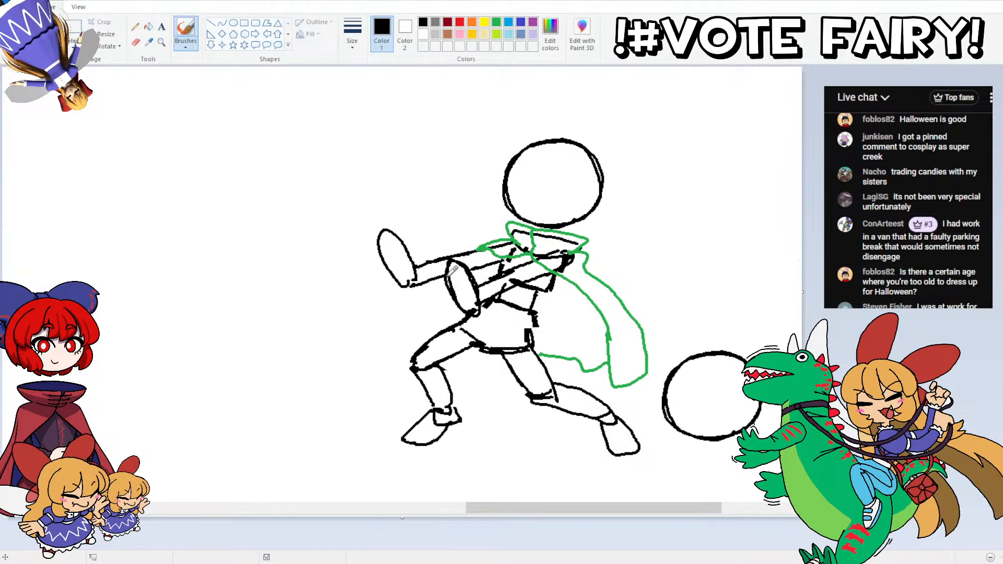
mouse_move(447, 291)
mouse_down()
mouse_move(449, 257)
mouse_move(462, 260)
mouse_move(482, 304)
mouse_move(462, 315)
mouse_move(442, 292)
mouse_move(454, 282)
mouse_up()
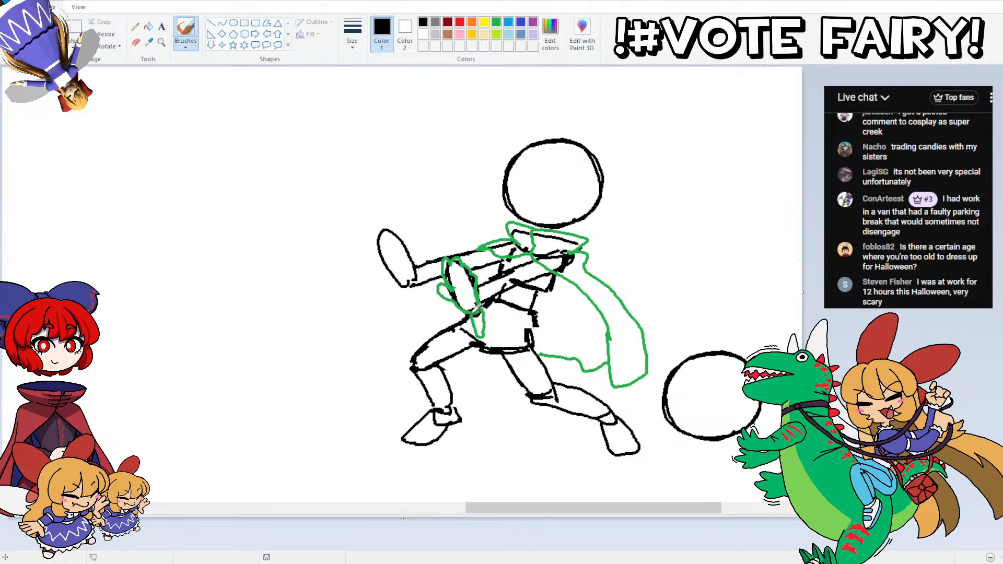
mouse_move(483, 329)
mouse_down()
mouse_move(479, 295)
mouse_move(491, 328)
mouse_move(548, 273)
mouse_up()
drag(483, 275, 528, 258)
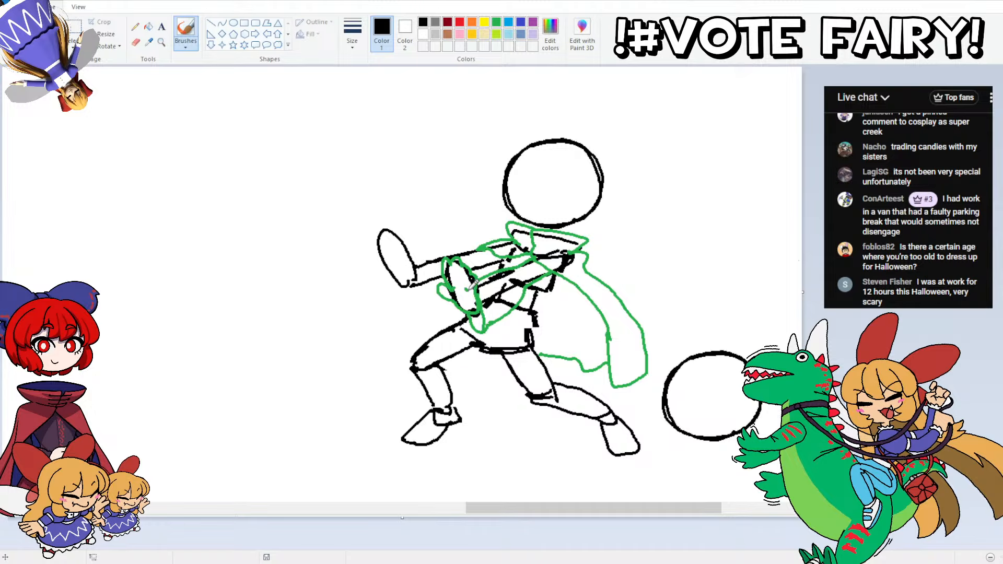
drag(459, 289, 468, 271)
Step: Draw the far raised hand with spread fingers in green and add a wide sleeve around its arm
mouse_move(416, 285)
mouse_down()
mouse_move(373, 239)
mouse_move(402, 226)
mouse_move(414, 284)
mouse_move(420, 252)
mouse_move(408, 261)
mouse_move(385, 252)
mouse_move(395, 244)
mouse_move(392, 253)
mouse_move(387, 227)
mouse_move(386, 249)
mouse_move(382, 235)
mouse_move(402, 250)
mouse_move(401, 229)
mouse_up()
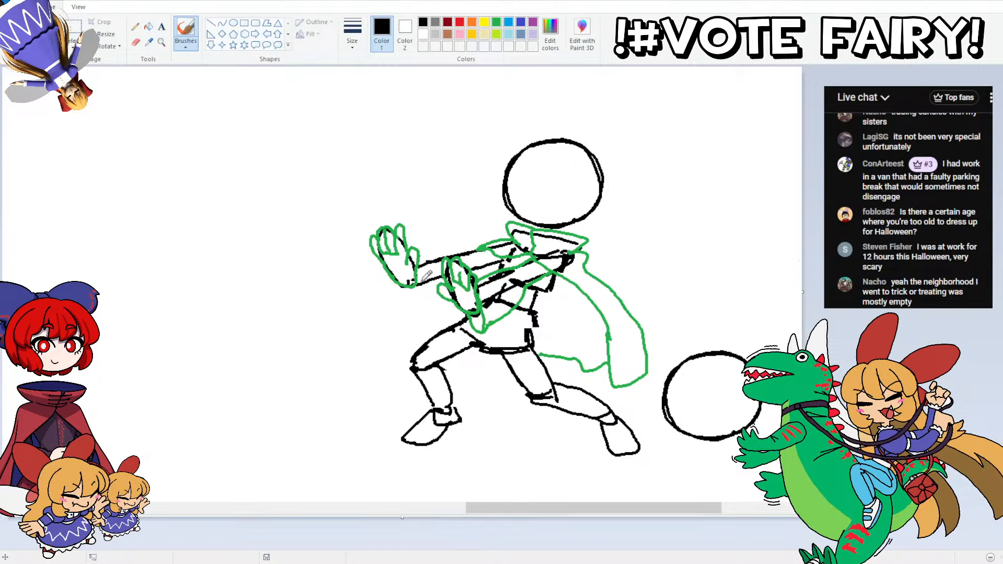
mouse_move(424, 277)
mouse_down()
mouse_move(420, 306)
mouse_move(408, 282)
mouse_move(422, 308)
mouse_move(456, 291)
mouse_up()
drag(424, 253, 495, 245)
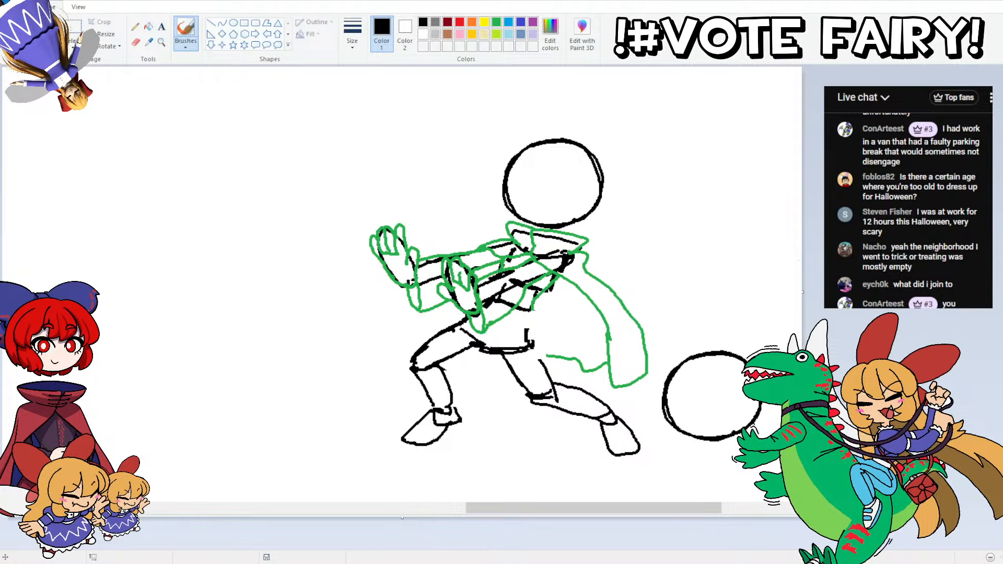
Step: Draw a wide green skirt flaring from the waist over both thighs, with angled panel lines at the front
drag(534, 310, 554, 354)
key(ctrl+z)
mouse_move(532, 311)
mouse_down()
mouse_move(567, 364)
mouse_move(487, 387)
mouse_move(465, 379)
mouse_move(430, 330)
mouse_move(470, 307)
mouse_up()
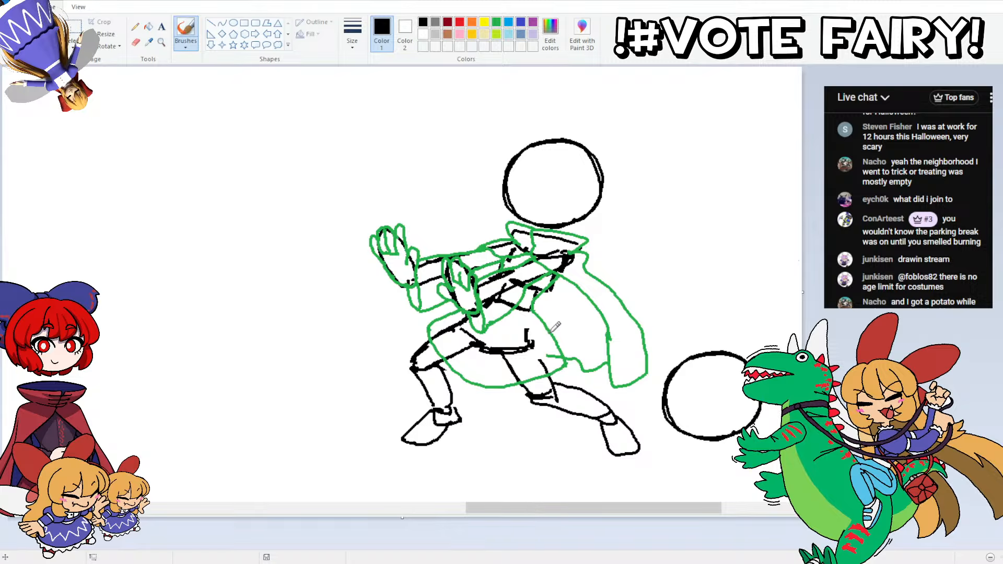
mouse_move(555, 326)
mouse_down()
mouse_move(511, 368)
mouse_move(497, 360)
mouse_move(499, 321)
mouse_move(469, 323)
mouse_move(480, 333)
mouse_move(463, 353)
mouse_move(466, 294)
mouse_up()
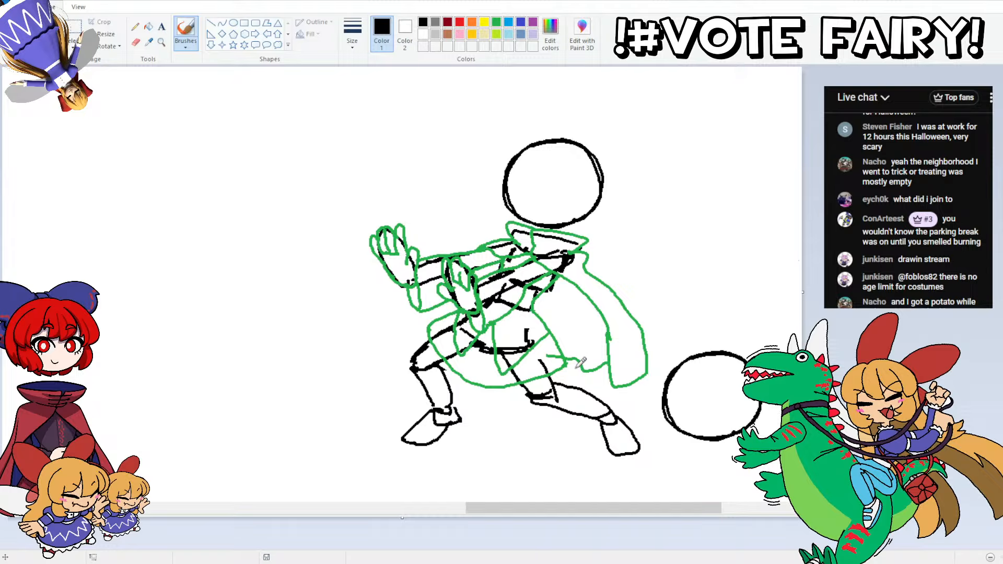
Step: Outline the rear and front lower legs in green with knee bands and pointed boots, adding a heel to the front boot
mouse_move(525, 380)
mouse_down()
mouse_move(534, 401)
mouse_move(564, 407)
mouse_move(578, 409)
mouse_move(590, 390)
mouse_up()
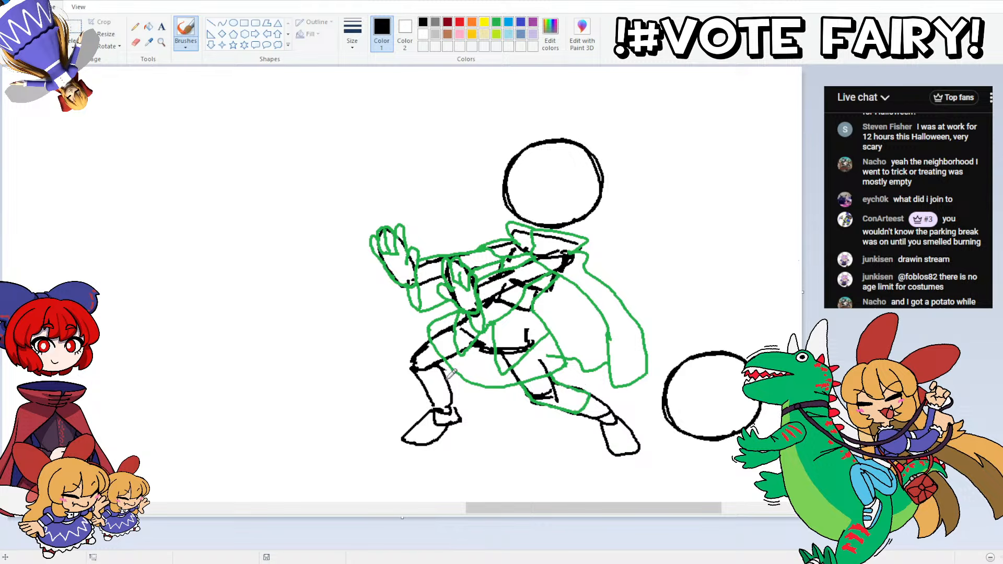
drag(415, 370, 430, 341)
drag(446, 379, 438, 363)
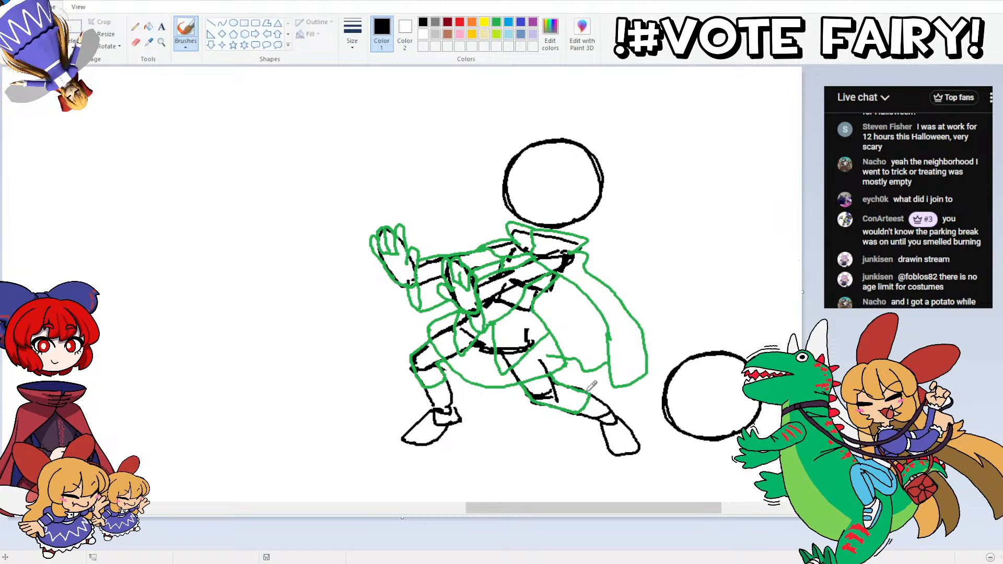
mouse_move(594, 391)
mouse_down()
mouse_move(644, 445)
mouse_move(629, 466)
mouse_move(605, 446)
mouse_move(601, 421)
mouse_move(584, 406)
mouse_up()
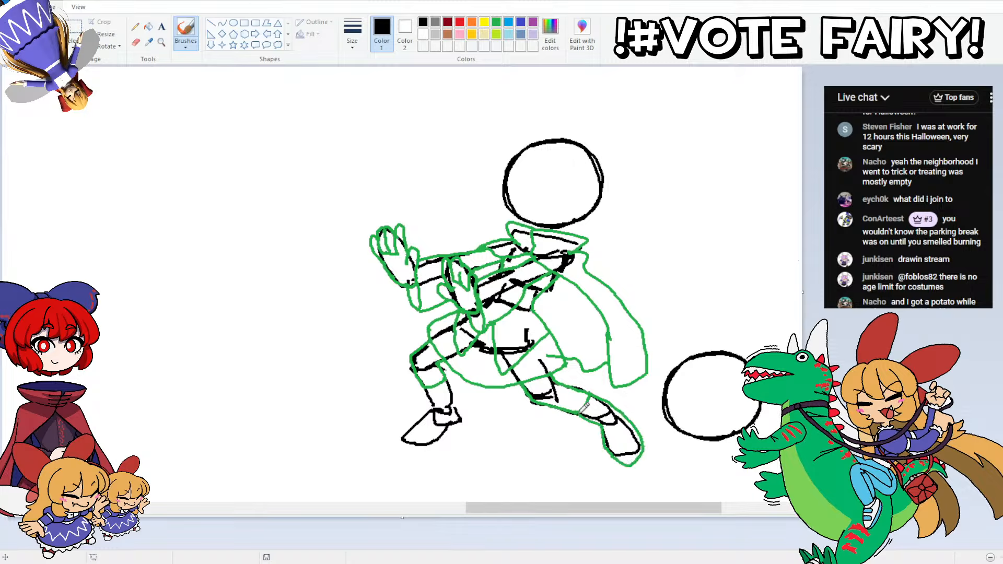
mouse_move(449, 380)
mouse_down()
mouse_move(459, 424)
mouse_move(435, 444)
mouse_move(391, 442)
mouse_move(431, 409)
mouse_move(425, 378)
mouse_up()
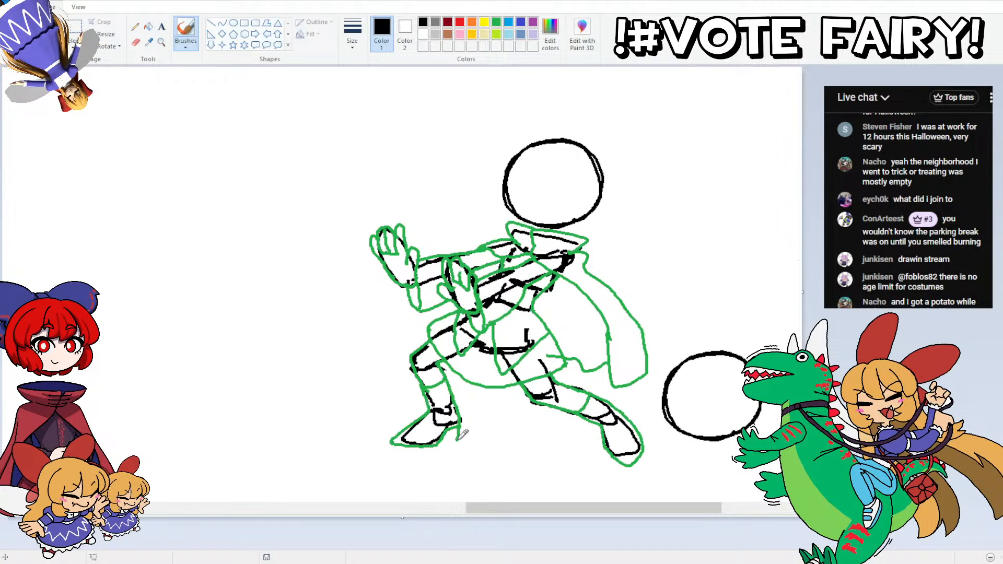
drag(457, 438, 442, 445)
scroll(507, 313, up, 1)
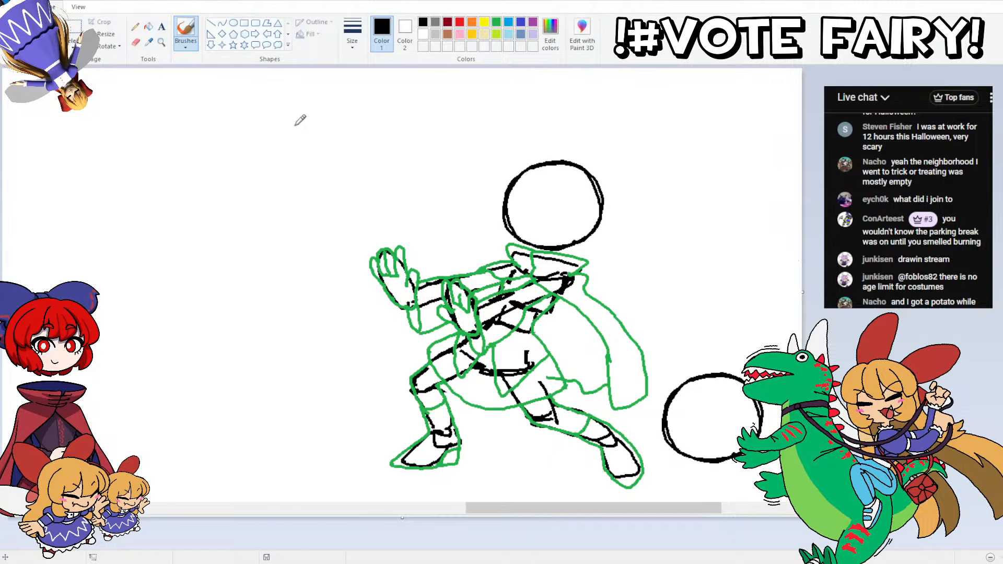
mouse_move(321, 142)
mouse_down()
mouse_move(296, 144)
mouse_move(298, 116)
mouse_up()
mouse_move(329, 145)
mouse_down()
mouse_move(379, 140)
mouse_move(372, 119)
mouse_move(377, 140)
mouse_up()
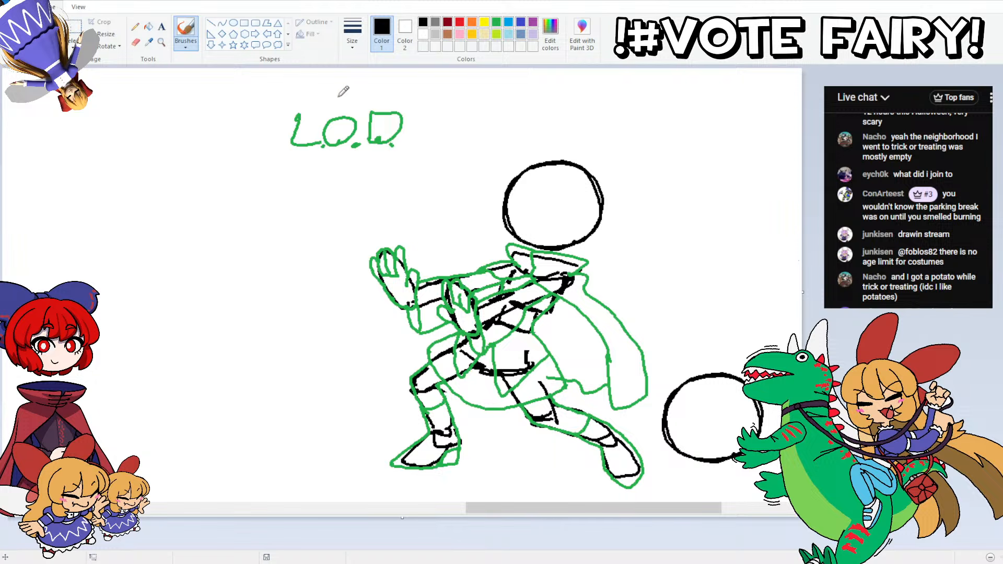
key(ctrl+z)
key(ctrl+z)
key(ctrl+z)
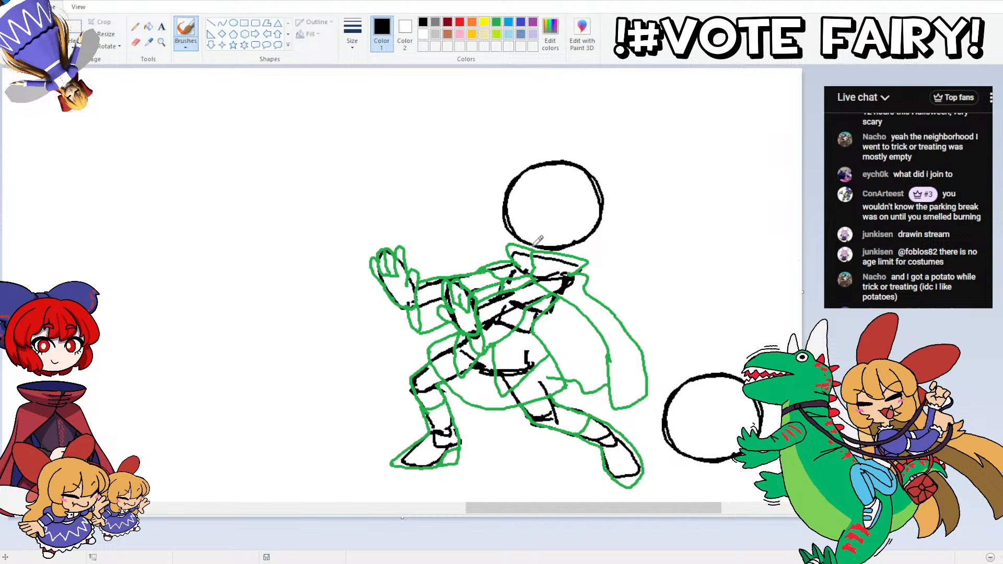
Step: Draw a green pumpkin outline around the figure's head, with carved crescent eyes and a notched grinning mouth
mouse_move(509, 243)
mouse_down()
mouse_move(495, 197)
mouse_move(511, 167)
mouse_move(593, 159)
mouse_move(614, 175)
mouse_move(622, 203)
mouse_move(613, 229)
mouse_move(571, 247)
mouse_up()
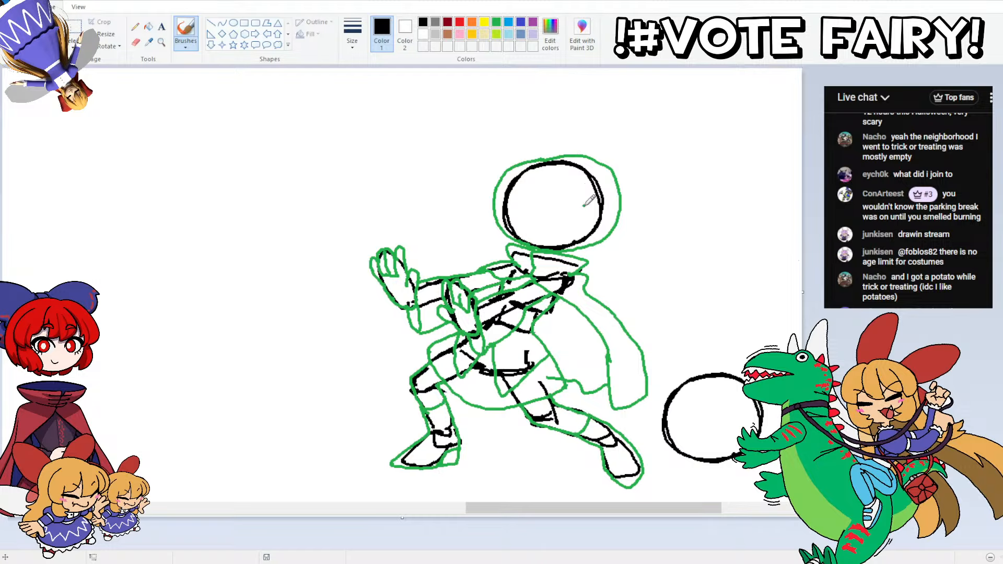
mouse_move(586, 206)
mouse_down()
mouse_move(576, 188)
mouse_move(549, 197)
mouse_move(590, 204)
mouse_move(579, 189)
mouse_move(554, 199)
mouse_move(590, 206)
mouse_move(572, 209)
mouse_move(554, 204)
mouse_up()
key(ctrl+z)
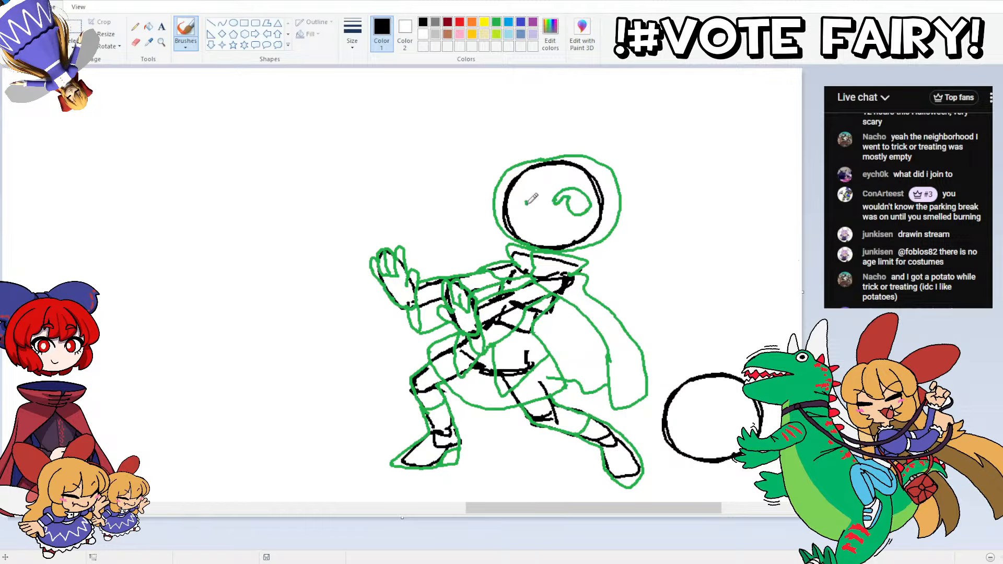
mouse_move(526, 203)
mouse_down()
mouse_move(508, 186)
mouse_move(497, 197)
mouse_move(526, 204)
mouse_move(501, 199)
mouse_move(520, 232)
mouse_move(552, 230)
mouse_move(560, 213)
mouse_move(581, 225)
mouse_move(520, 229)
mouse_up()
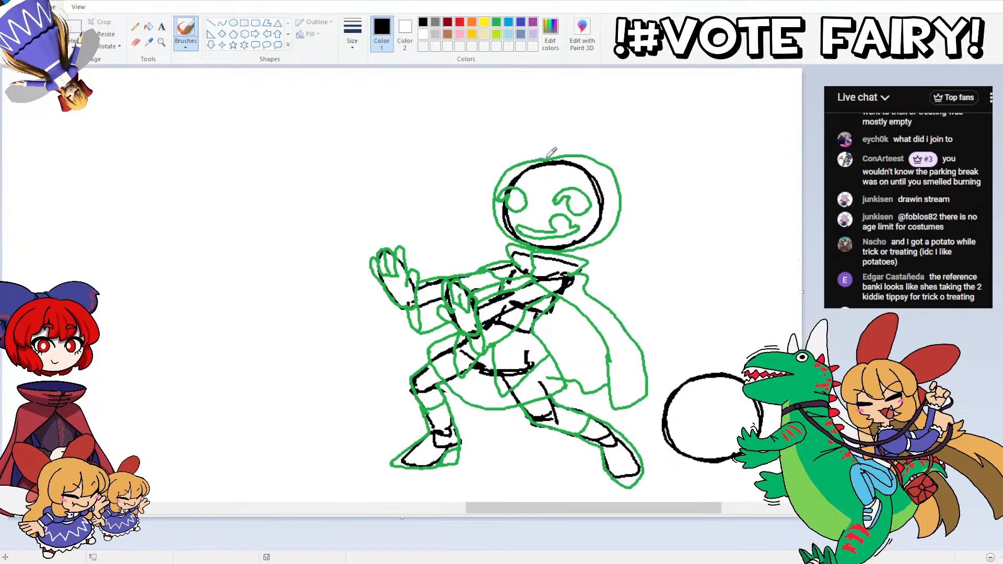
Step: Add a short stem, a triangular nose and curved vertical ribs to the pumpkin head
mouse_move(544, 157)
mouse_down()
mouse_move(547, 135)
mouse_move(566, 156)
mouse_up()
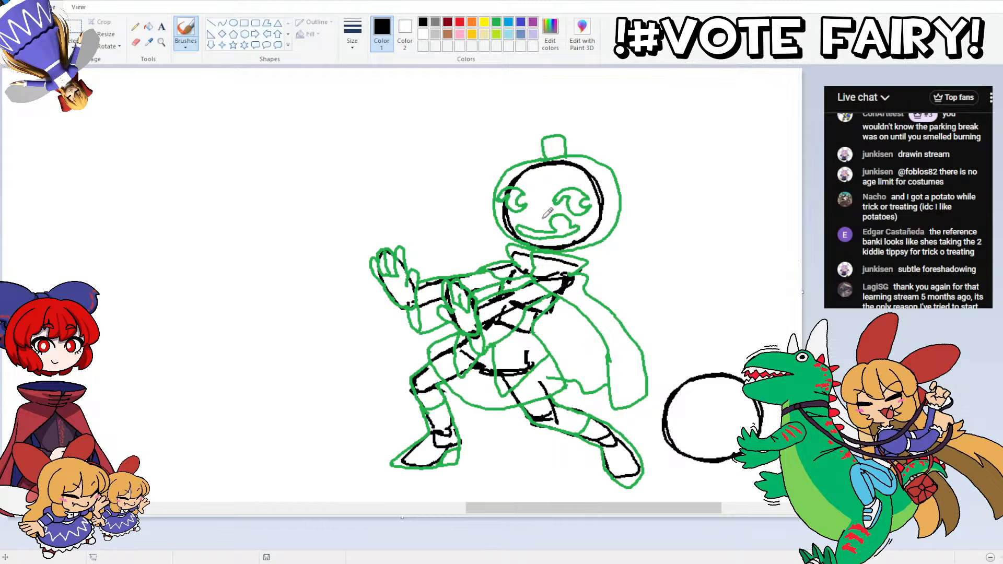
drag(544, 215, 557, 160)
drag(590, 191, 577, 159)
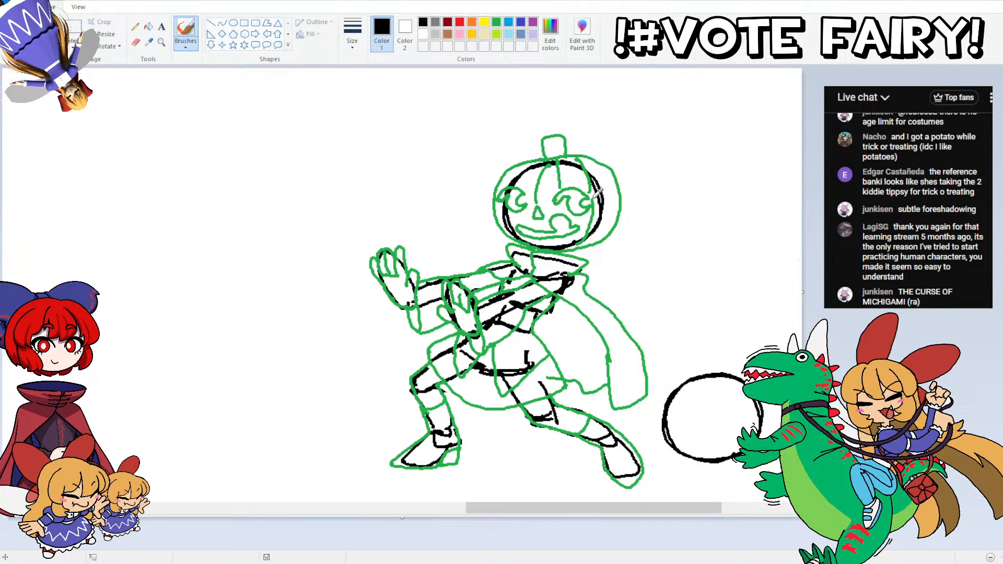
mouse_move(608, 230)
mouse_down()
mouse_move(605, 161)
mouse_move(595, 159)
mouse_up()
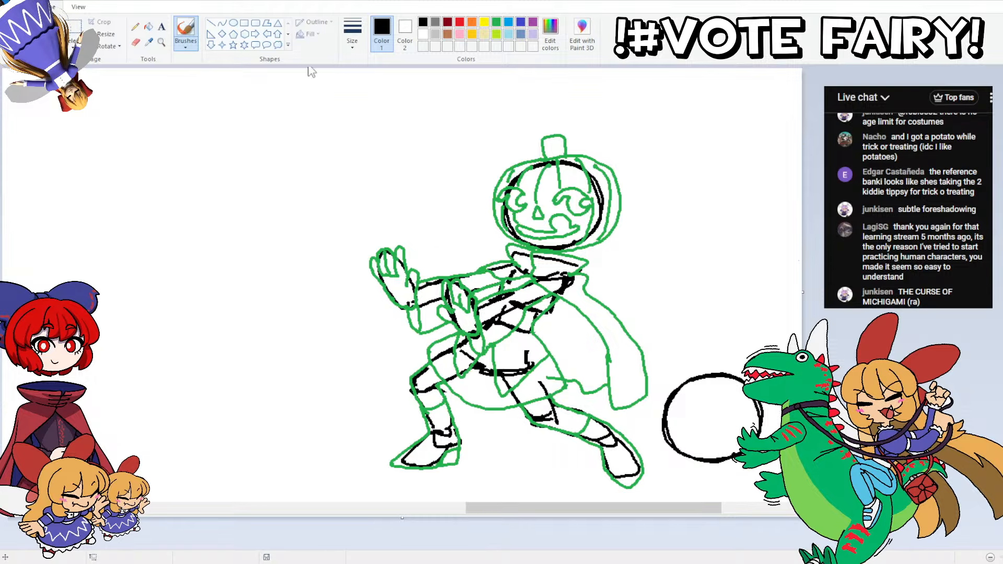
Step: Move the upper half of the second round head up slightly, and shift the whole split head a little to the right
scroll(491, 480, down, 4)
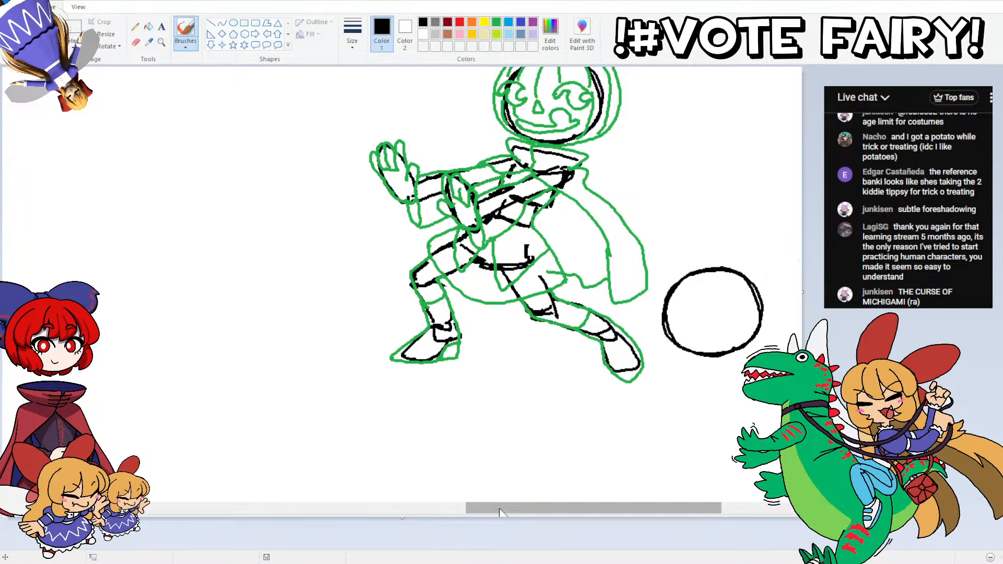
drag(494, 508, 555, 508)
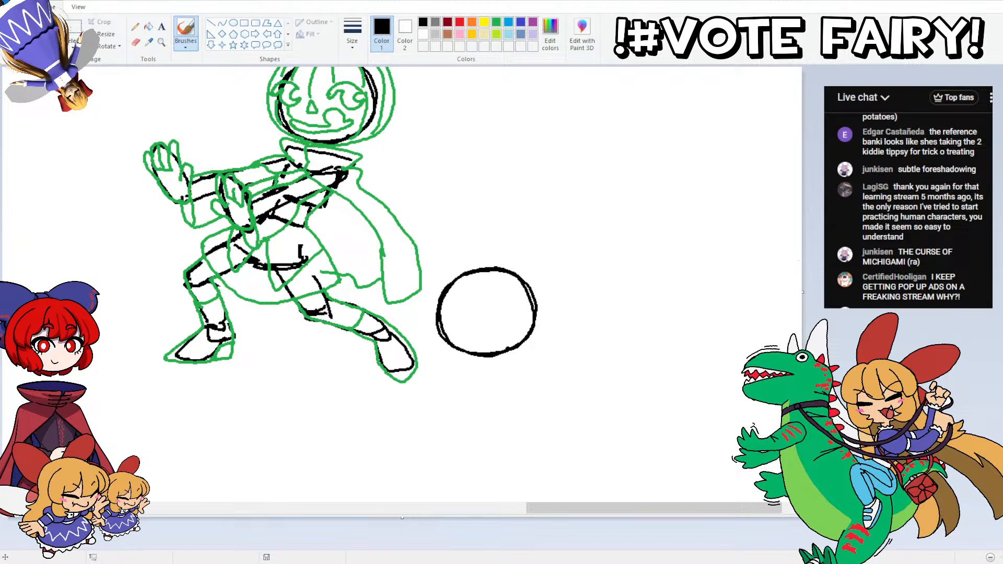
drag(563, 249, 425, 314)
drag(459, 280, 458, 270)
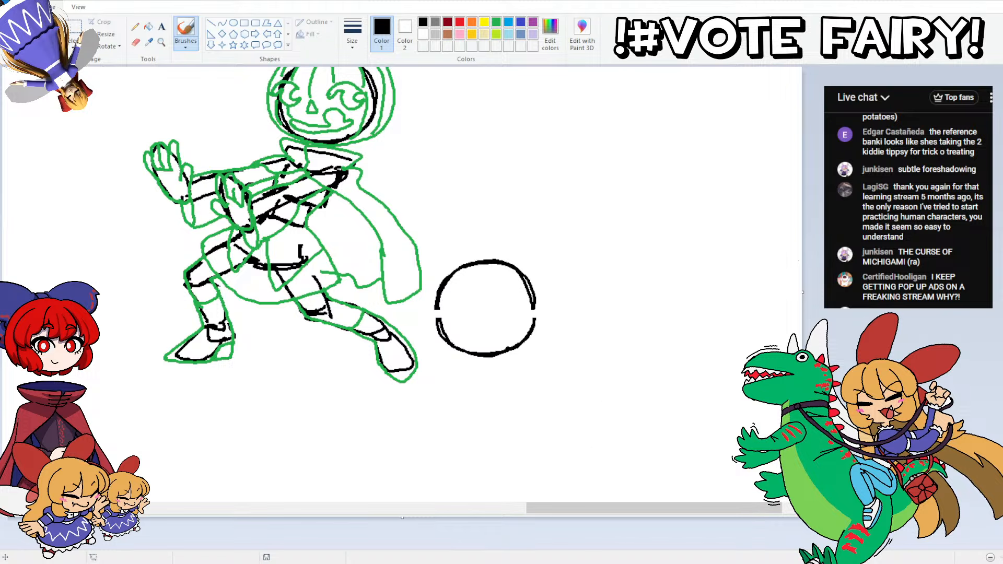
drag(574, 230, 432, 366)
mouse_move(454, 272)
mouse_down()
mouse_move(477, 268)
mouse_move(473, 277)
mouse_up()
click(135, 27)
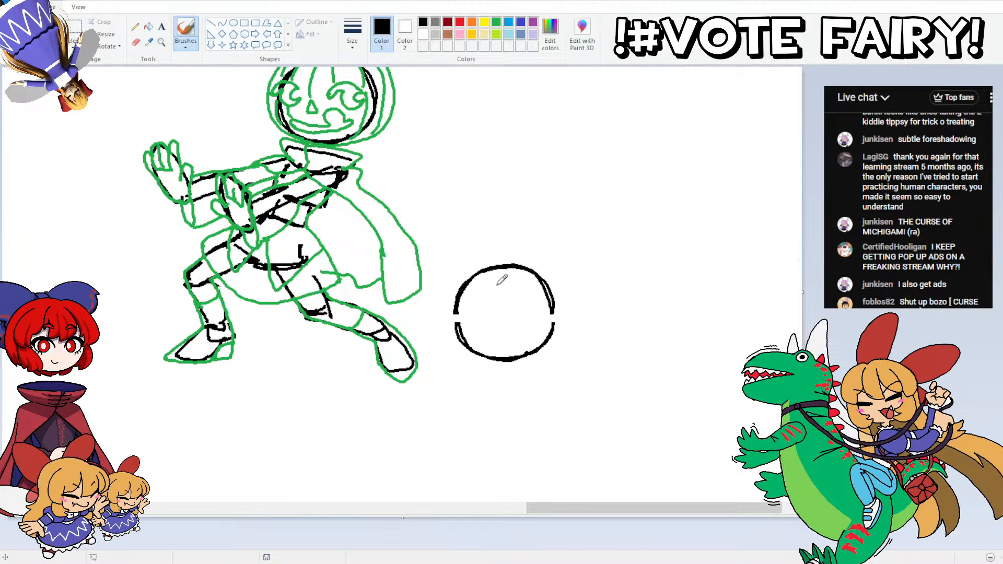
mouse_move(522, 319)
mouse_down()
mouse_move(538, 288)
mouse_move(516, 259)
mouse_move(523, 317)
mouse_move(535, 284)
mouse_move(522, 262)
mouse_up()
key(ctrl+z)
key(ctrl+z)
key(ctrl+z)
key(ctrl+z)
mouse_move(475, 312)
mouse_down()
mouse_move(477, 268)
mouse_move(500, 262)
mouse_move(476, 312)
mouse_move(462, 283)
mouse_move(495, 261)
mouse_up()
key(ctrl+z)
key(ctrl+z)
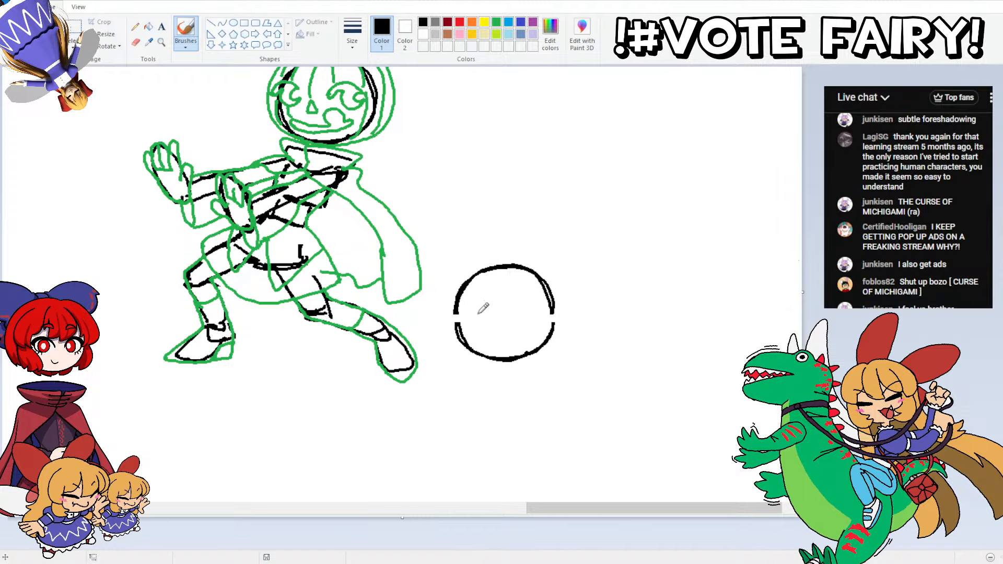
Step: Sketch the left crown of the second head's hair in green, with a jagged parted fringe across the forehead
mouse_move(475, 313)
mouse_down()
mouse_move(464, 281)
mouse_move(499, 259)
mouse_up()
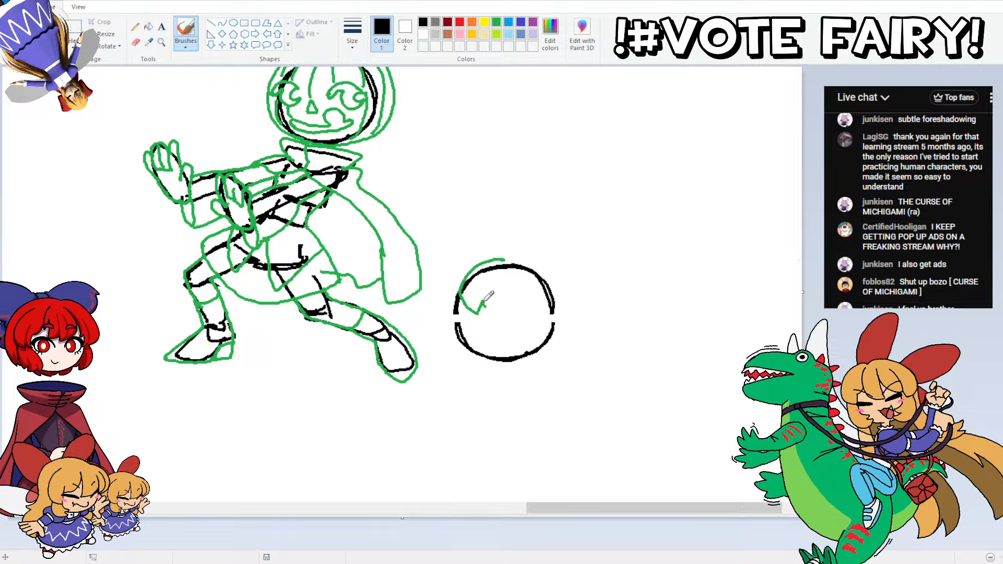
mouse_move(483, 302)
mouse_down()
mouse_move(508, 296)
mouse_move(517, 276)
mouse_up()
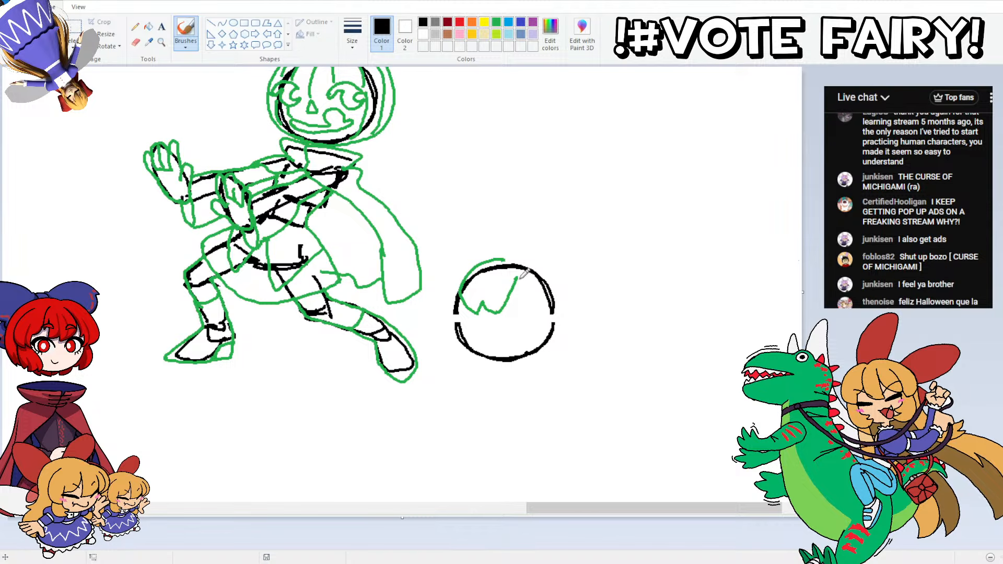
drag(520, 274, 525, 307)
Step: Select the fringe and crown strokes on the second head and nudge them slightly upward
click(73, 45)
click(94, 75)
mouse_move(469, 248)
mouse_down()
mouse_move(525, 269)
mouse_move(519, 259)
mouse_move(532, 285)
mouse_move(527, 312)
mouse_move(476, 318)
mouse_move(460, 306)
mouse_move(468, 260)
mouse_move(488, 251)
mouse_up()
click(73, 45)
click(56, 94)
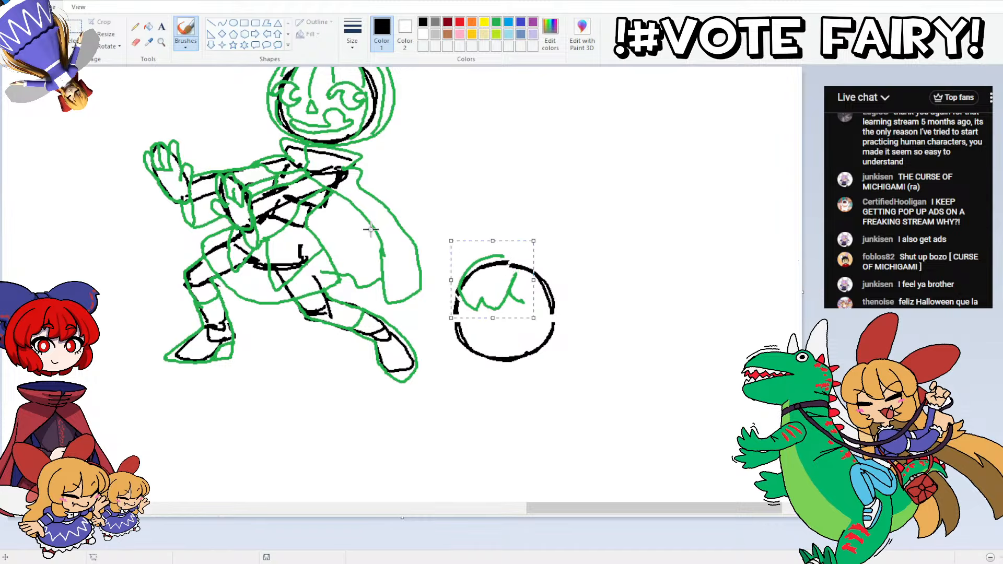
Step: Try sketching the right-hand hair curve and an outer left-hand hair curve around the second head with the Pencil
click(136, 26)
drag(502, 257, 531, 261)
key(ctrl+z)
key(ctrl+z)
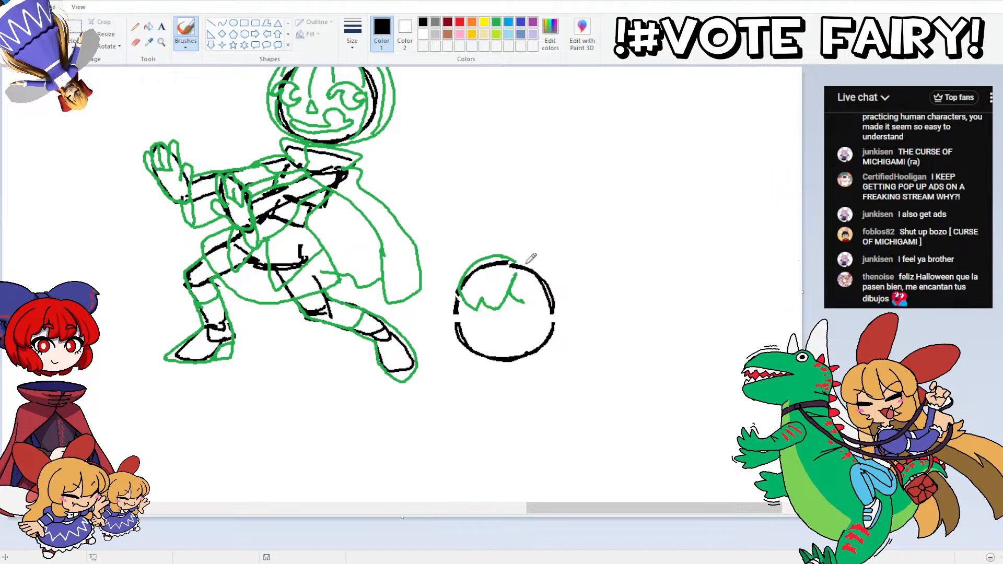
drag(524, 261, 556, 292)
key(ctrl+z)
mouse_move(521, 261)
mouse_down()
mouse_move(545, 264)
mouse_move(560, 296)
mouse_move(536, 323)
mouse_move(527, 296)
mouse_up()
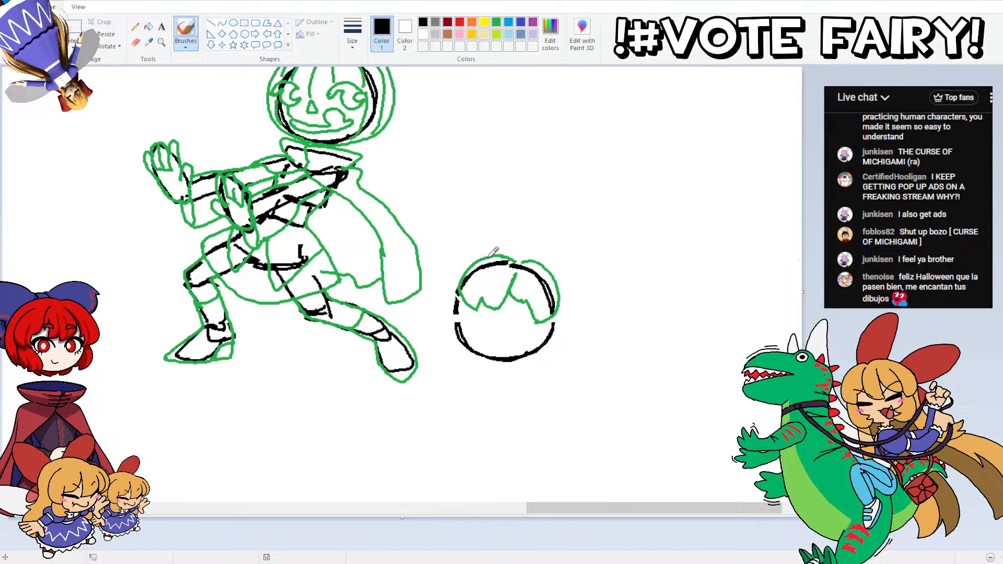
mouse_move(491, 255)
mouse_down()
mouse_move(447, 275)
mouse_move(439, 295)
mouse_move(452, 315)
mouse_up()
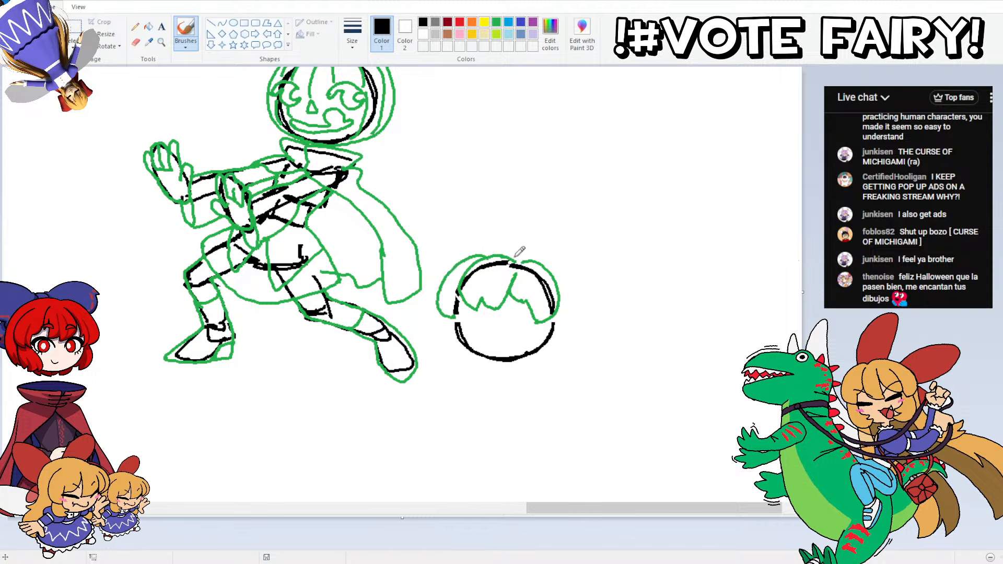
key(ctrl+z)
key(ctrl+z)
key(ctrl+z)
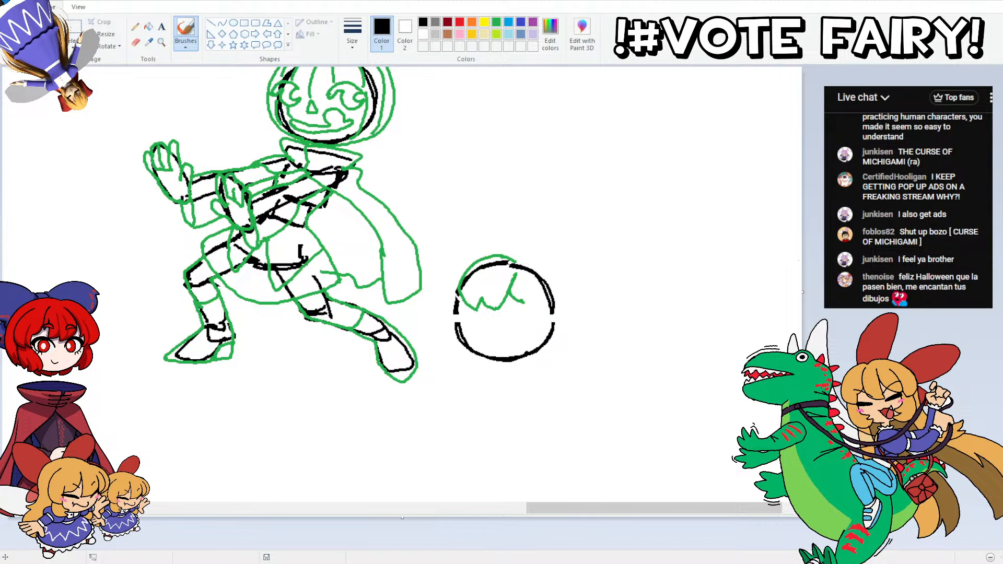
Step: Try raising the crown of the second head's hair, widening the outline on both sides and smoothing the join with the right-hand hair curve
key(ctrl+y)
mouse_move(468, 249)
mouse_down()
mouse_move(538, 232)
mouse_move(559, 314)
mouse_move(519, 331)
mouse_move(452, 301)
mouse_move(463, 264)
mouse_move(477, 259)
mouse_up()
key(Escape)
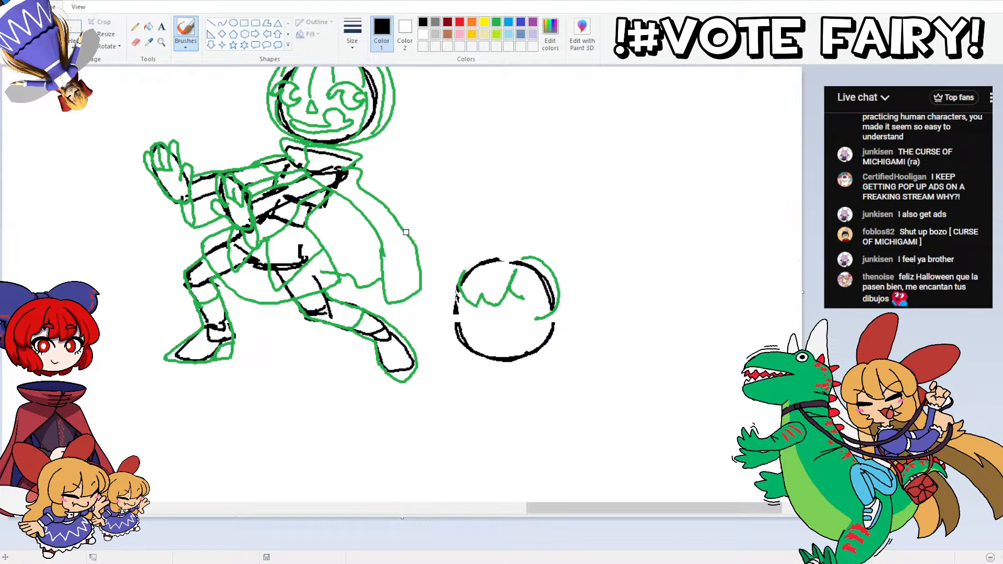
mouse_move(469, 266)
mouse_down()
mouse_move(499, 243)
mouse_move(521, 254)
mouse_up()
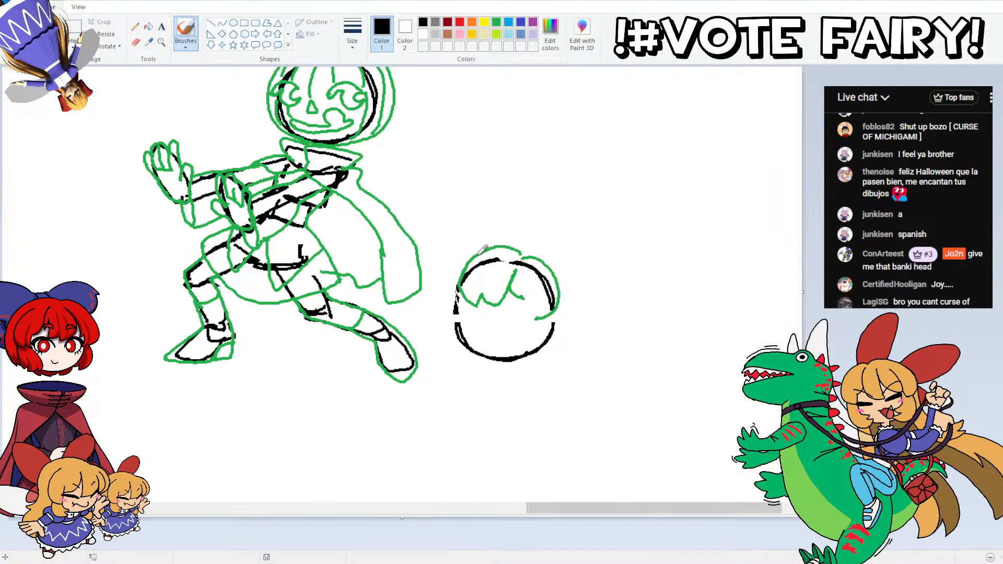
mouse_move(471, 256)
mouse_down()
mouse_move(446, 274)
mouse_move(438, 305)
mouse_up()
key(ctrl+z)
mouse_move(474, 256)
mouse_down()
mouse_move(448, 275)
mouse_move(450, 312)
mouse_move(441, 278)
mouse_move(462, 260)
mouse_up()
key(ctrl+z)
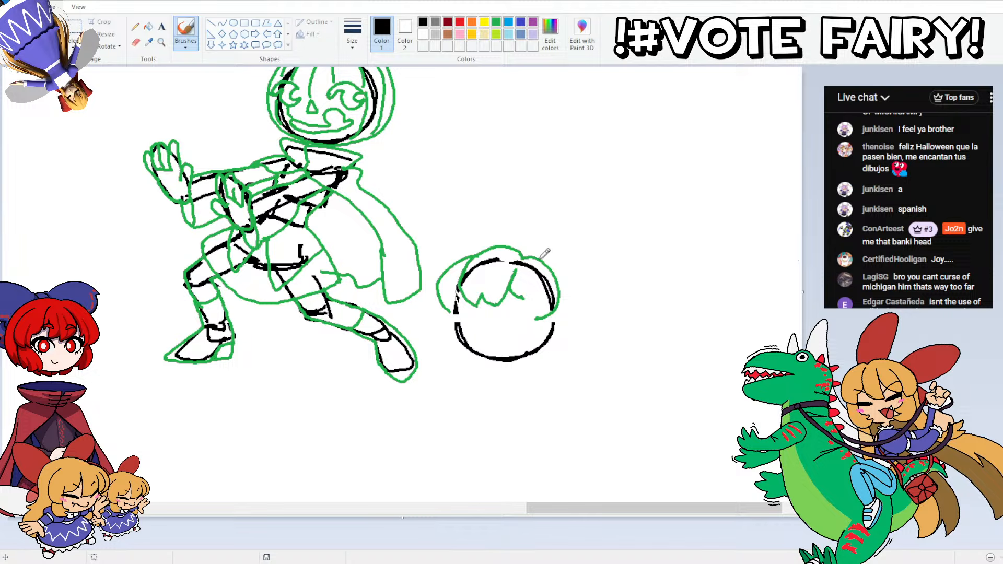
drag(537, 260, 575, 288)
key(ctrl+z)
mouse_move(537, 258)
mouse_down()
mouse_move(577, 289)
mouse_move(575, 336)
mouse_move(549, 355)
mouse_up()
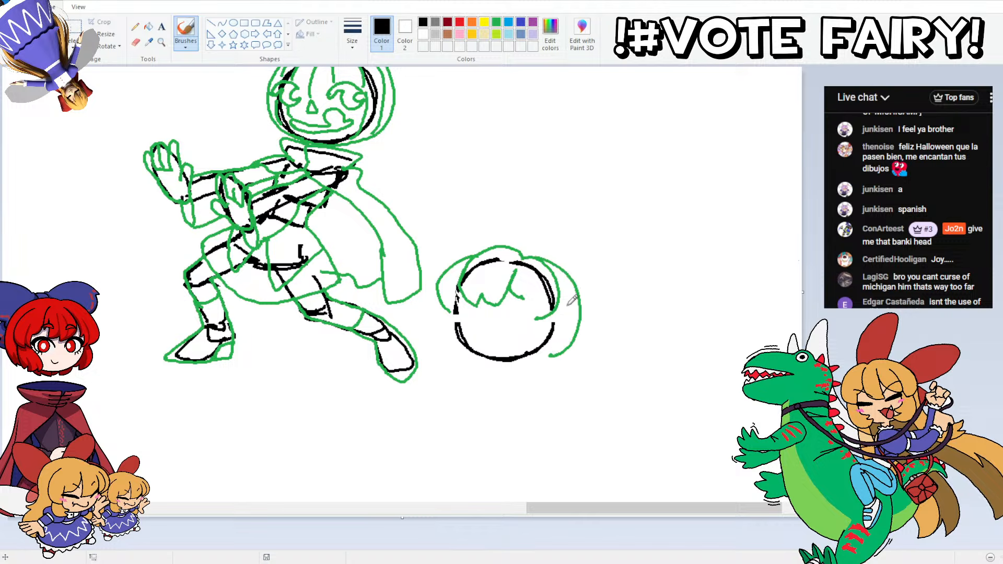
key(ctrl+z)
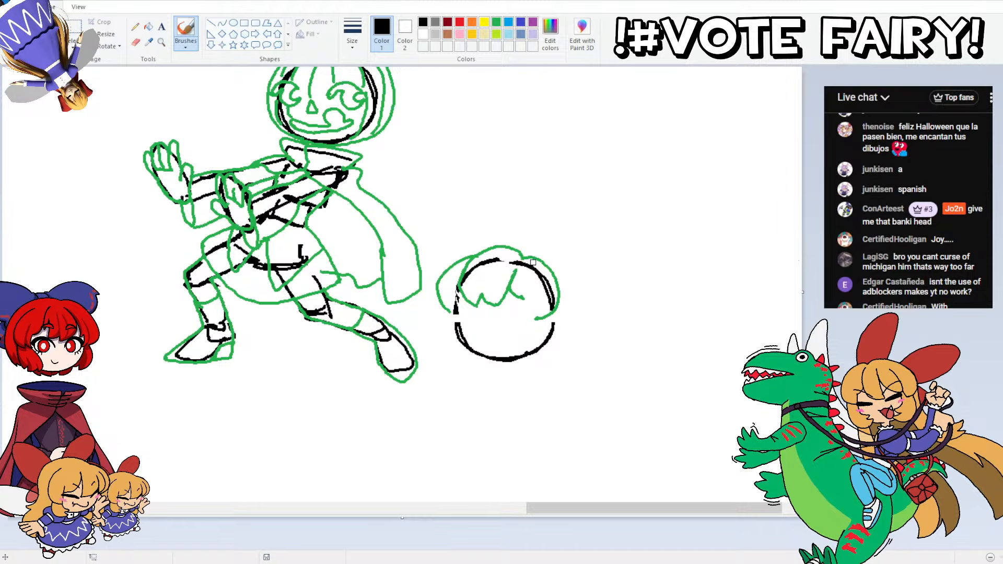
drag(532, 263, 511, 244)
mouse_move(488, 248)
mouse_down()
mouse_move(517, 243)
mouse_move(555, 271)
mouse_up()
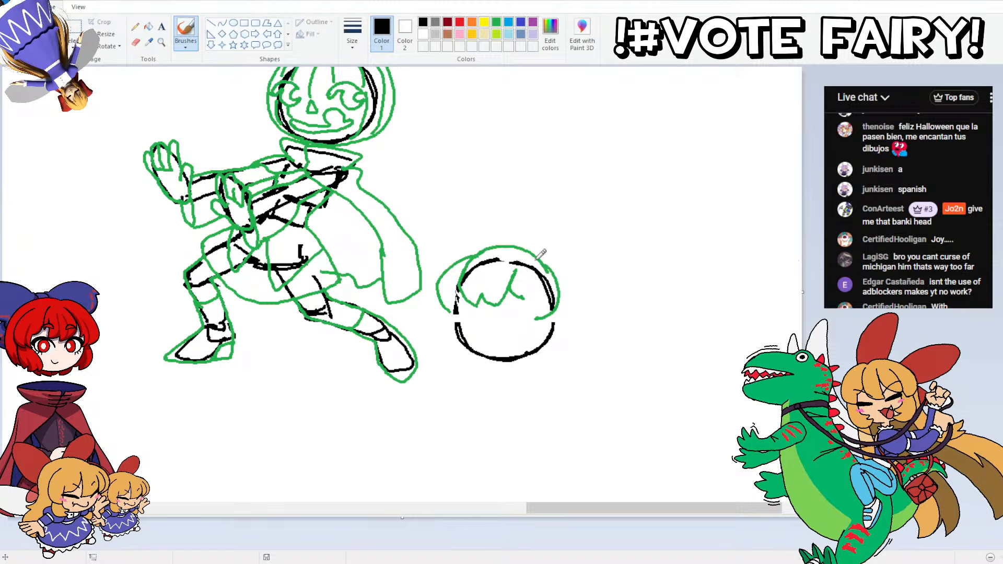
Step: Undo all the hair and fringe strokes on the second head, back to the bare split circle
key(ctrl+z)
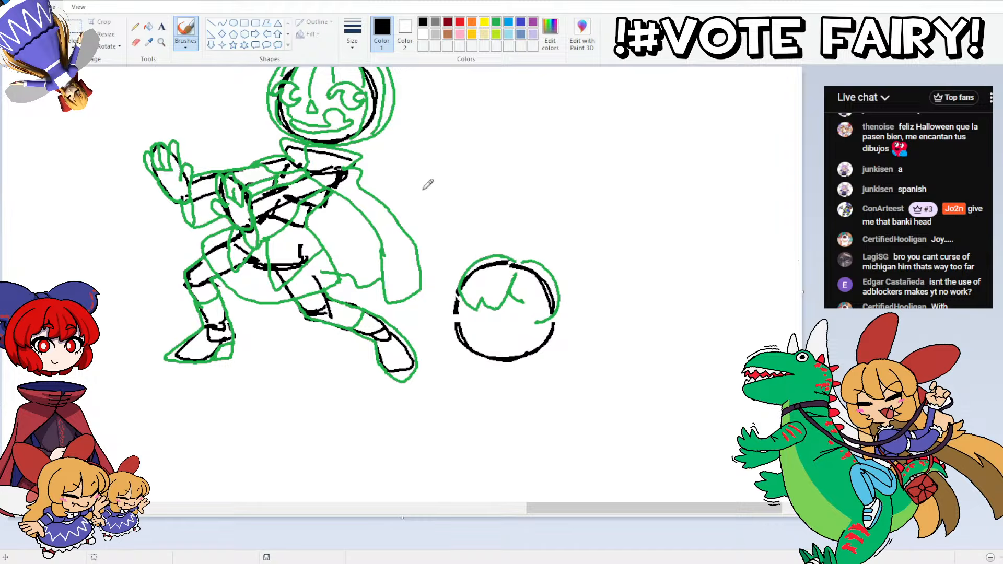
key(ctrl+z)
key(ctrl+z)
key(ctrl+z)
key(ctrl+z)
key(ctrl+z)
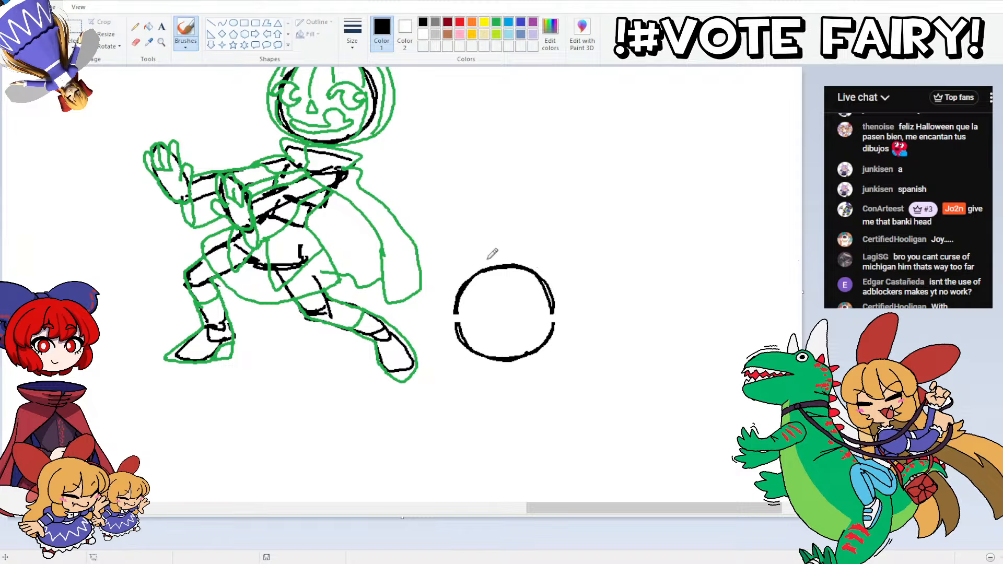
Step: Sketch the second head's hair over the top and down the right side into jagged jaw-level locks, plus a short curve at the lower left
mouse_move(484, 259)
mouse_down()
mouse_move(543, 260)
mouse_move(561, 276)
mouse_move(575, 313)
mouse_move(566, 351)
mouse_up()
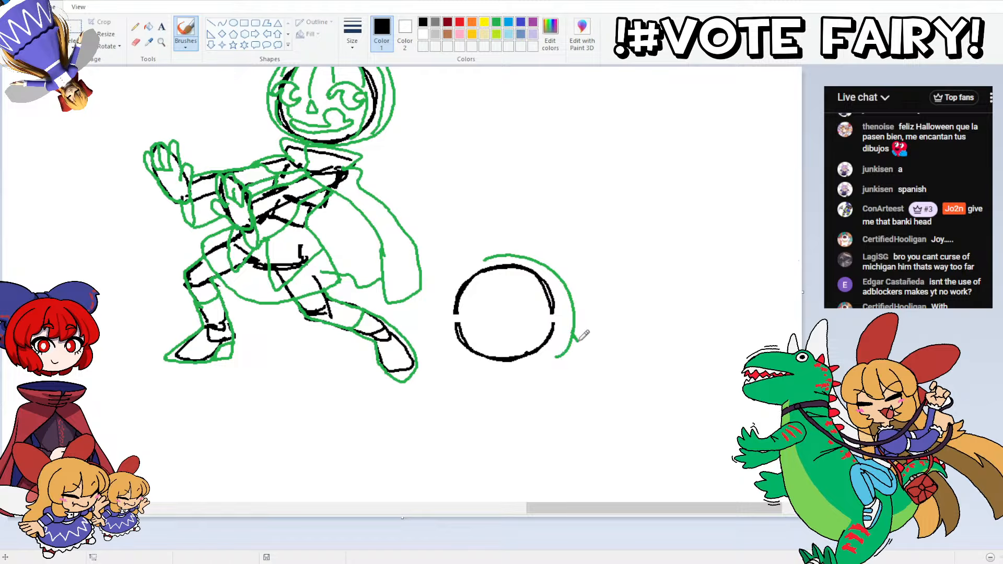
mouse_move(574, 323)
mouse_down()
mouse_move(586, 346)
mouse_move(530, 358)
mouse_up()
key(ctrl+z)
mouse_move(535, 324)
mouse_down()
mouse_move(519, 359)
mouse_move(540, 353)
mouse_move(553, 333)
mouse_up()
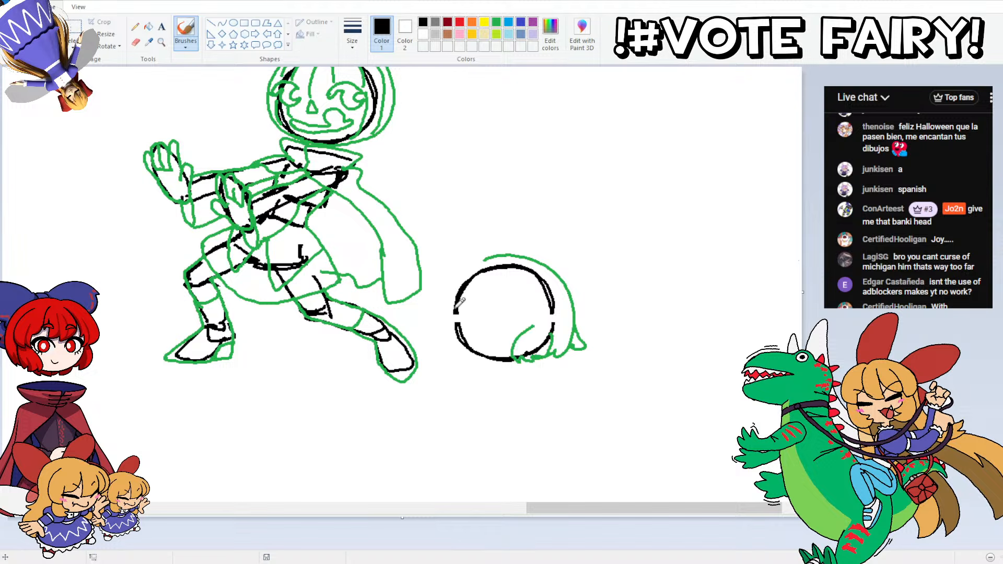
mouse_move(451, 357)
mouse_down()
mouse_move(438, 342)
mouse_move(445, 347)
mouse_move(442, 319)
mouse_up()
key(ctrl+z)
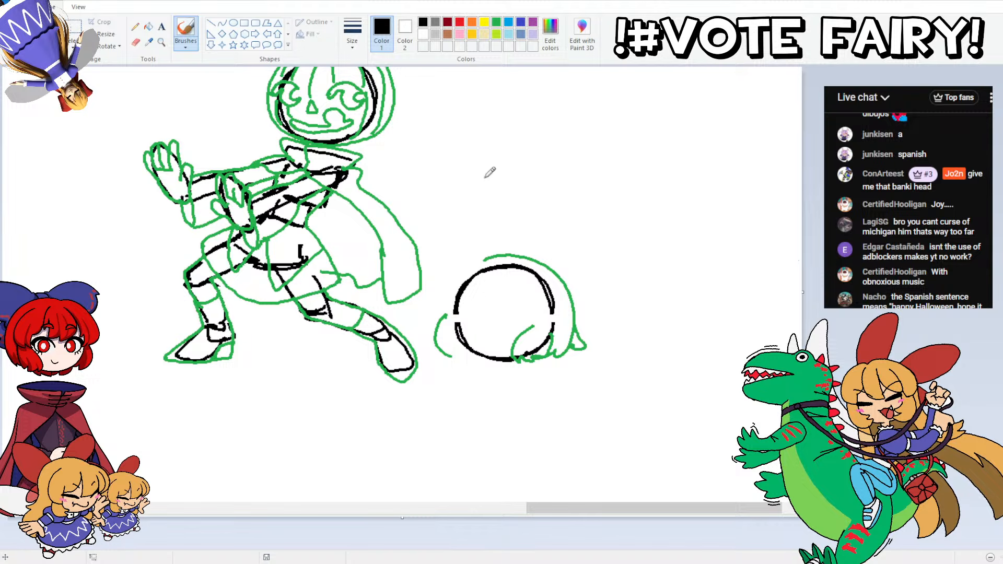
Step: Move the upper half of the second head and its hair up slightly, and outline the hair down the left side
mouse_move(464, 231)
mouse_down()
mouse_move(537, 230)
mouse_move(504, 310)
mouse_move(467, 233)
mouse_up()
drag(494, 269, 493, 260)
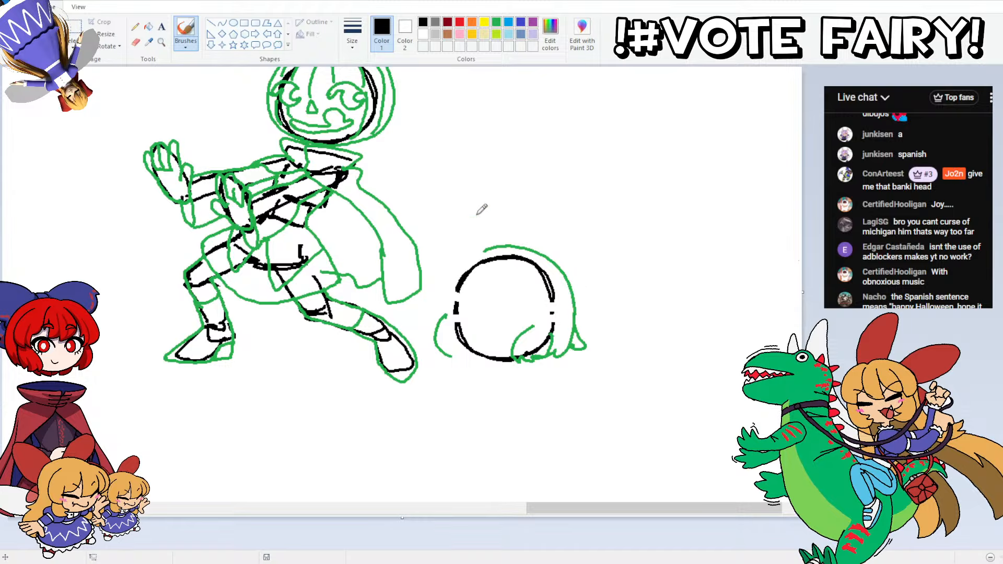
mouse_move(435, 295)
mouse_down()
mouse_move(454, 255)
mouse_move(505, 250)
mouse_up()
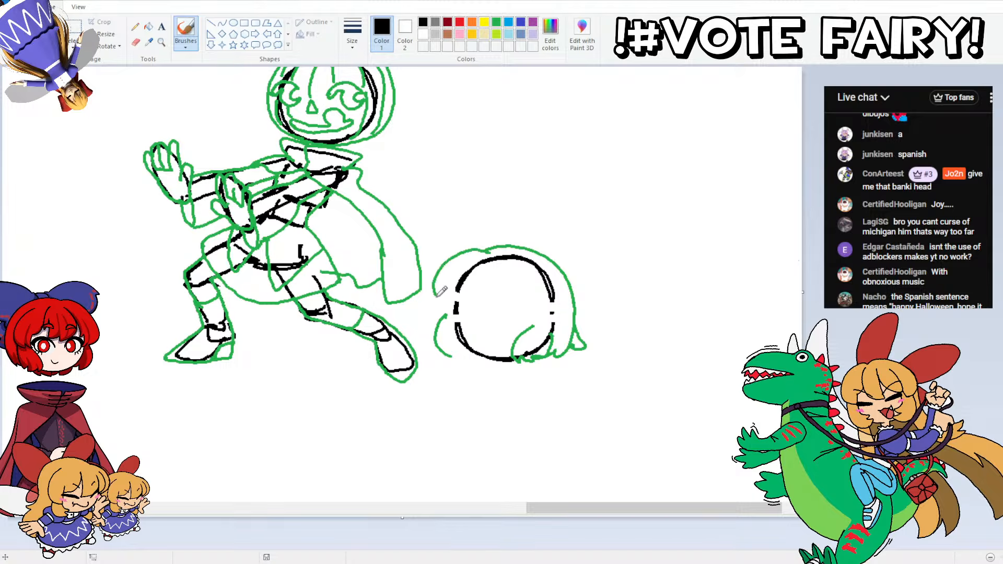
drag(437, 297, 450, 300)
Step: Draw a parted, jagged fringe across the second head's forehead, a long right-side lock, and the hair tips at the lower left
mouse_move(476, 259)
mouse_down()
mouse_move(469, 299)
mouse_move(483, 307)
mouse_move(492, 295)
mouse_move(500, 302)
mouse_move(517, 254)
mouse_up()
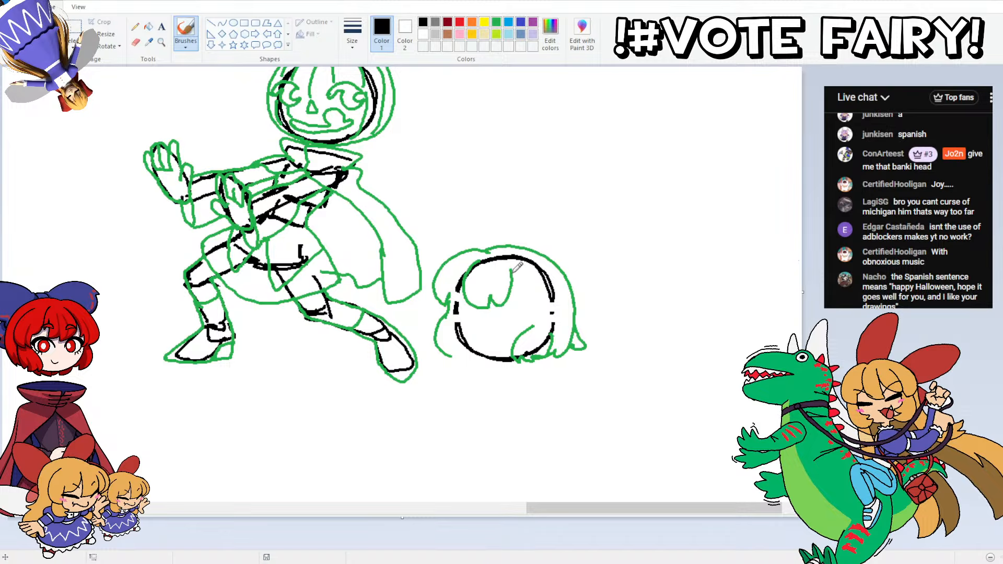
drag(513, 270, 527, 297)
mouse_move(544, 265)
mouse_down()
mouse_move(559, 293)
mouse_move(531, 322)
mouse_up()
key(ctrl+z)
mouse_move(539, 259)
mouse_down()
mouse_move(560, 288)
mouse_move(548, 319)
mouse_move(525, 311)
mouse_move(535, 322)
mouse_up()
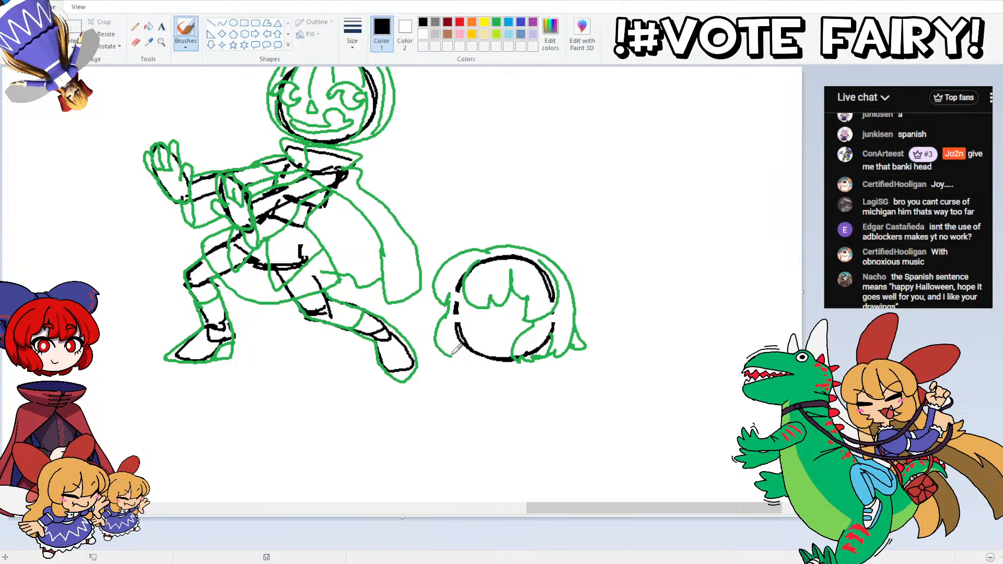
drag(454, 356, 484, 344)
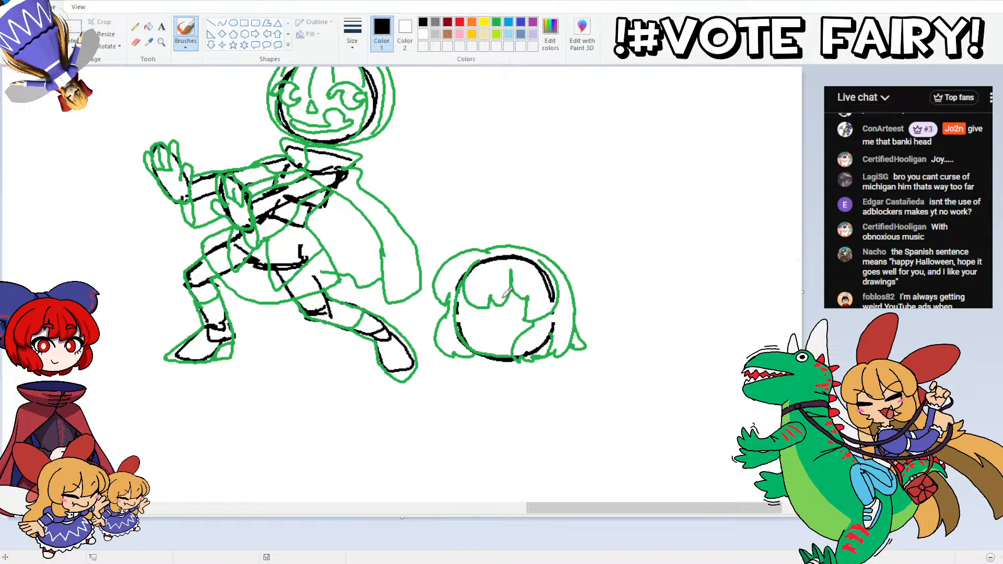
Step: Sketch the second head's face with two eyes, slanted angry eyebrows and a small smile
drag(518, 311, 526, 301)
drag(525, 300, 499, 308)
mouse_move(532, 297)
mouse_down()
mouse_move(506, 327)
mouse_move(494, 300)
mouse_move(461, 300)
mouse_move(459, 319)
mouse_move(457, 309)
mouse_up()
mouse_move(528, 283)
mouse_down()
mouse_move(498, 298)
mouse_move(478, 297)
mouse_up()
drag(490, 326, 477, 326)
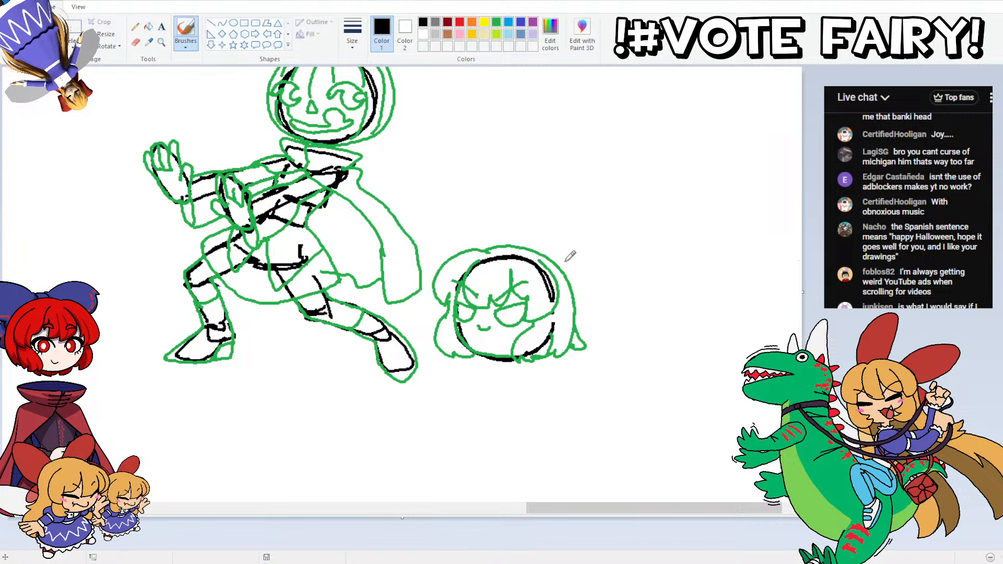
Step: Draw a bow behind the second head with a large right loop, a smaller top loop and a ribbon tail, and add detail to the eyes
mouse_move(529, 248)
mouse_down()
mouse_move(564, 254)
mouse_move(559, 262)
mouse_move(580, 247)
mouse_move(628, 247)
mouse_move(650, 261)
mouse_up()
key(ctrl+z)
mouse_move(528, 248)
mouse_down()
mouse_move(546, 241)
mouse_move(551, 255)
mouse_move(571, 241)
mouse_move(650, 237)
mouse_move(654, 252)
mouse_up()
key(ctrl+z)
mouse_move(552, 254)
mouse_down()
mouse_move(573, 230)
mouse_move(631, 232)
mouse_move(644, 246)
mouse_move(569, 302)
mouse_up()
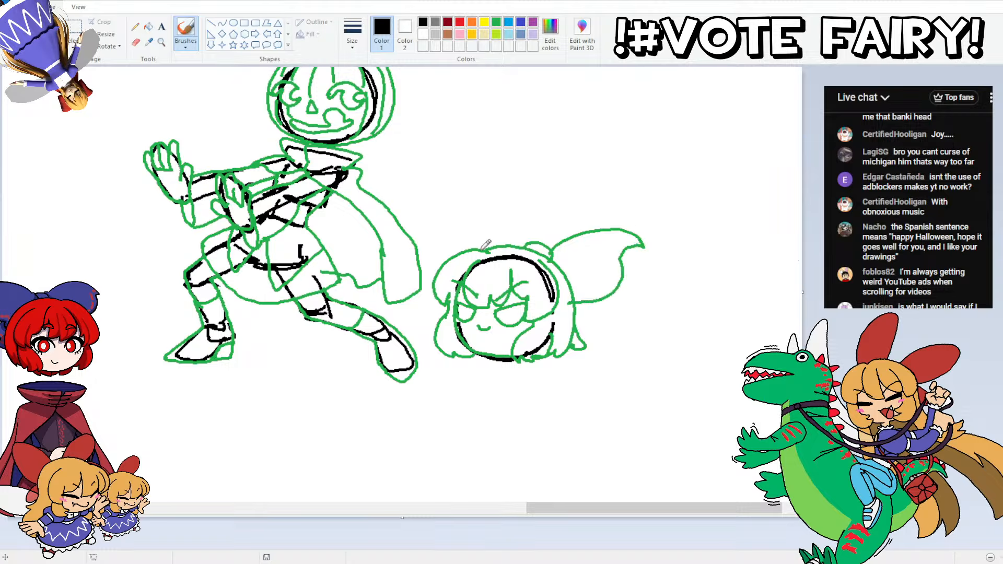
mouse_move(477, 247)
mouse_down()
mouse_move(519, 201)
mouse_move(530, 205)
mouse_move(522, 220)
mouse_move(535, 242)
mouse_up()
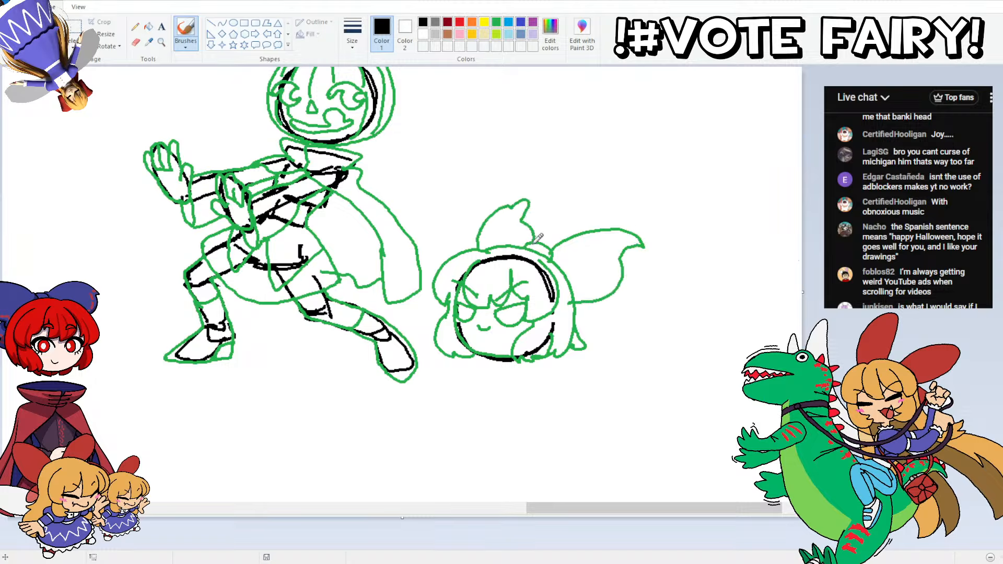
mouse_move(574, 306)
mouse_down()
mouse_move(606, 329)
mouse_move(581, 340)
mouse_up()
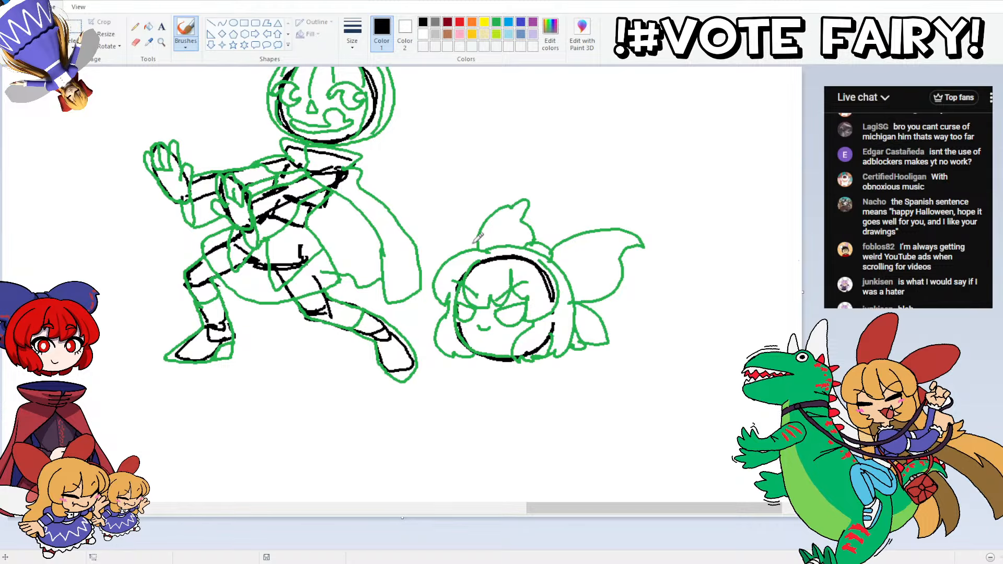
drag(525, 312, 466, 304)
Step: Select both characters with a transparent rectangular selection and move only their green linework to the left, dropping the black guide lines
scroll(387, 278, down, 1)
scroll(387, 277, up, 1)
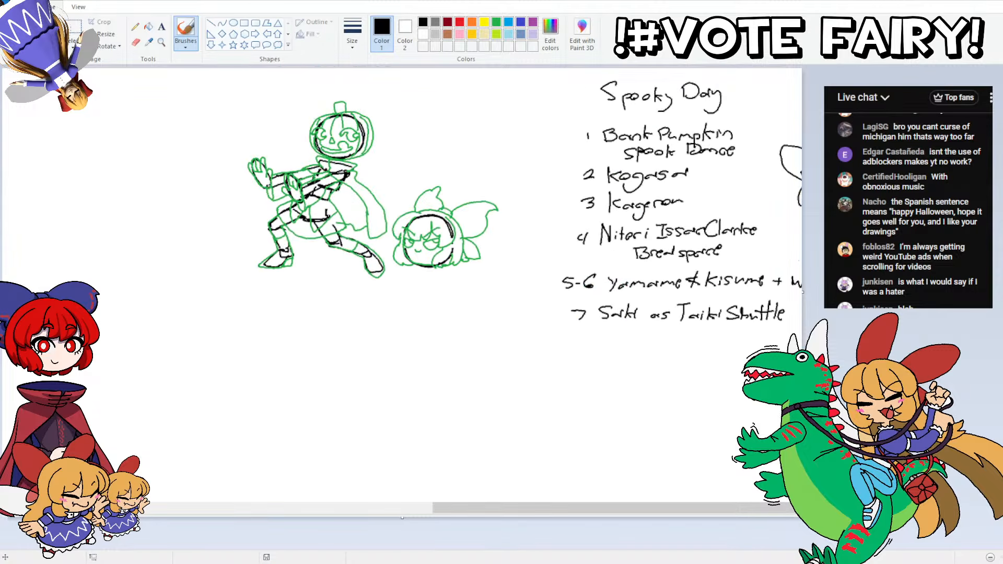
click(74, 47)
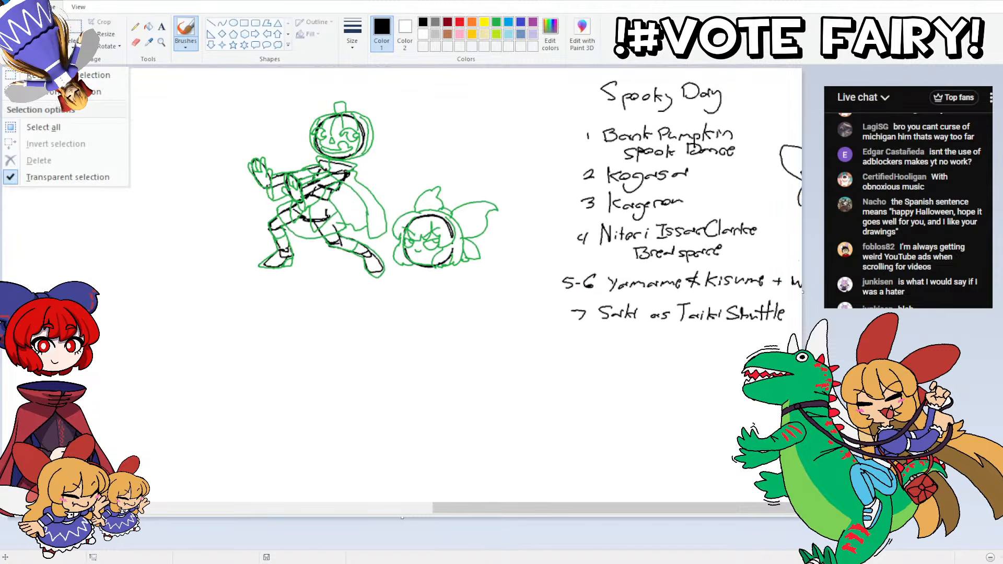
click(57, 84)
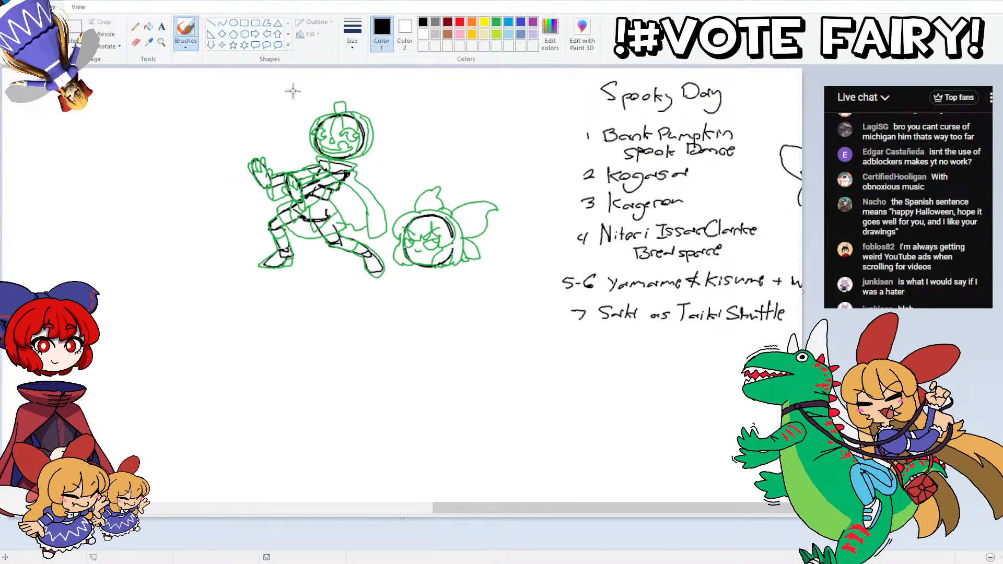
mouse_move(236, 95)
mouse_down()
mouse_move(392, 217)
mouse_move(514, 295)
mouse_up()
drag(442, 224, 143, 224)
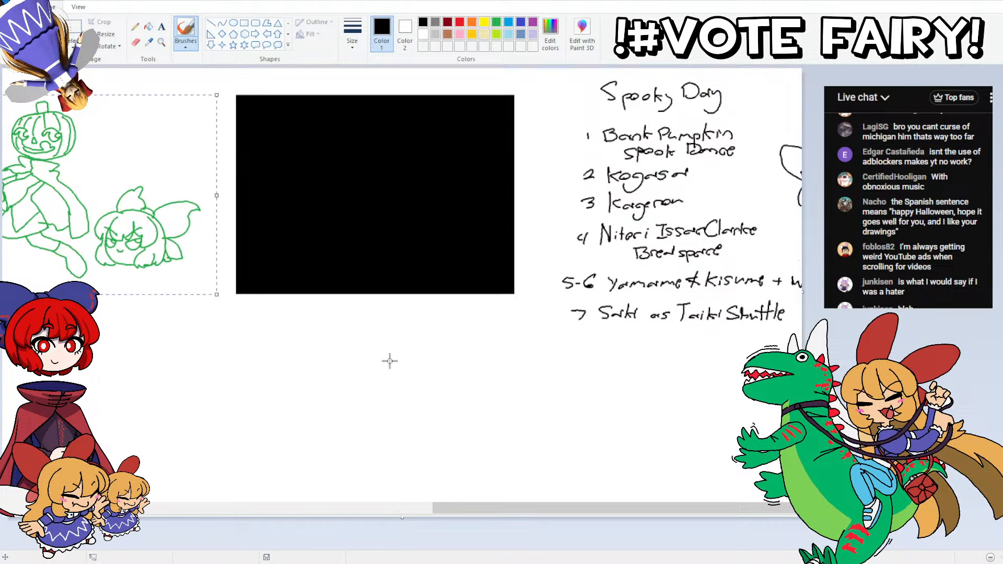
Step: Deselect the linework and fill the leftover black rectangle with green, then with white
click(389, 361)
click(397, 142)
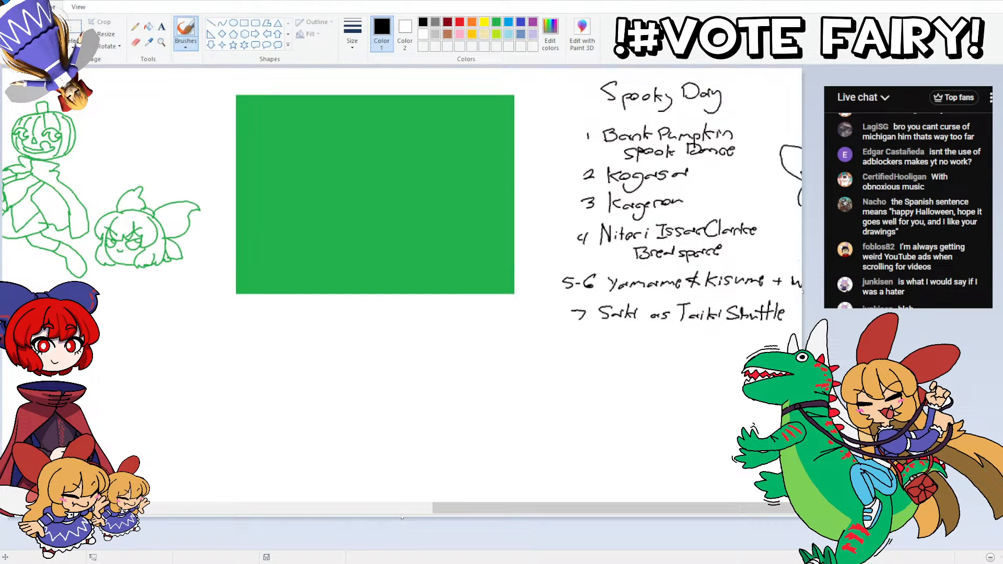
click(391, 145)
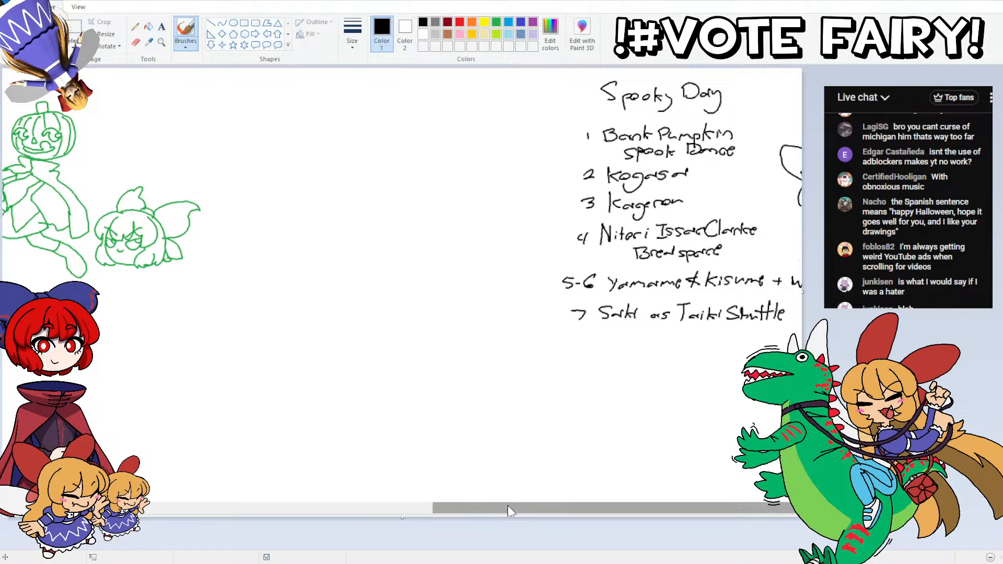
Step: Save the drawing to the Desktop as Untitled2.png in PNG format, replacing the existing file
drag(507, 507, 382, 501)
click(16, 7)
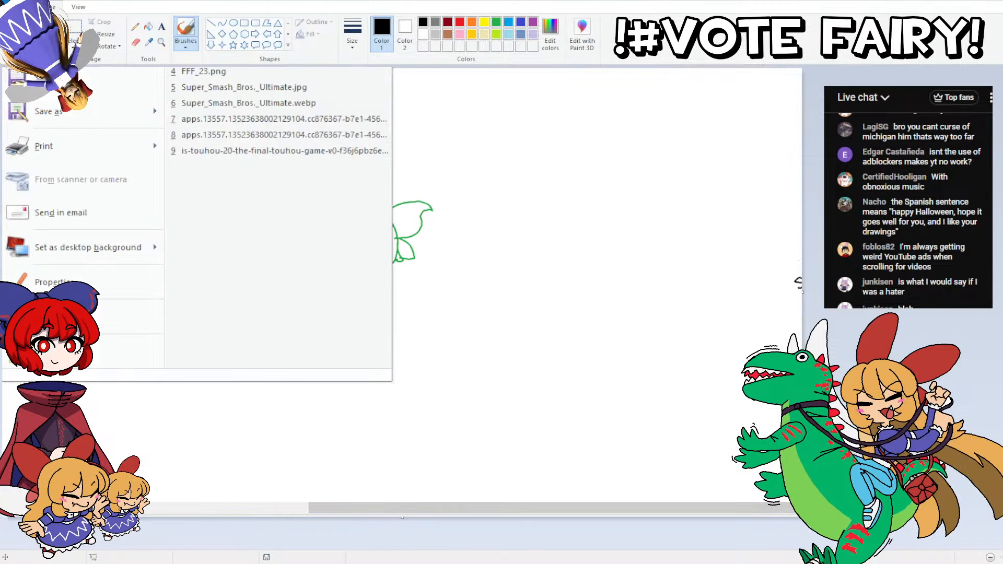
click(47, 110)
scroll(593, 240, down, 1)
click(499, 314)
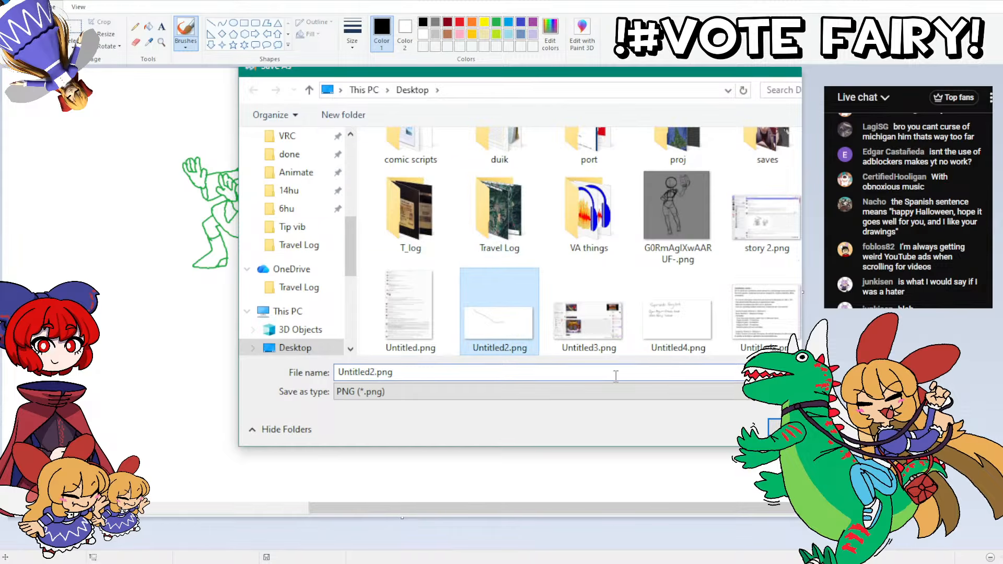
click(783, 428)
click(531, 259)
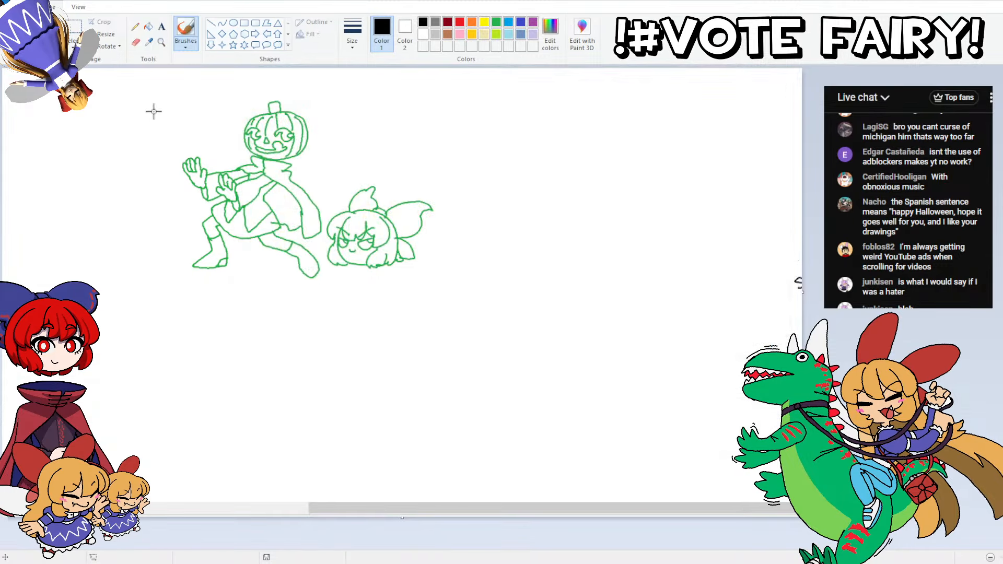
Step: Select both green characters and move them to the right, into the empty canvas area beside the request list
mouse_move(178, 92)
mouse_down()
mouse_move(328, 212)
mouse_move(501, 310)
mouse_up()
mouse_move(436, 293)
mouse_down()
mouse_move(697, 308)
mouse_move(773, 283)
mouse_up()
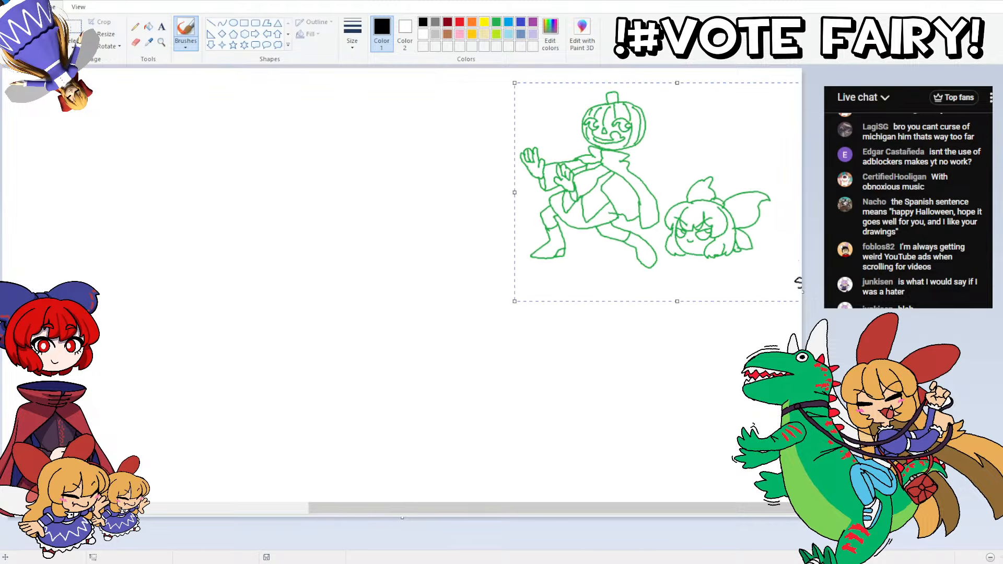
key(Delete)
drag(524, 514, 725, 514)
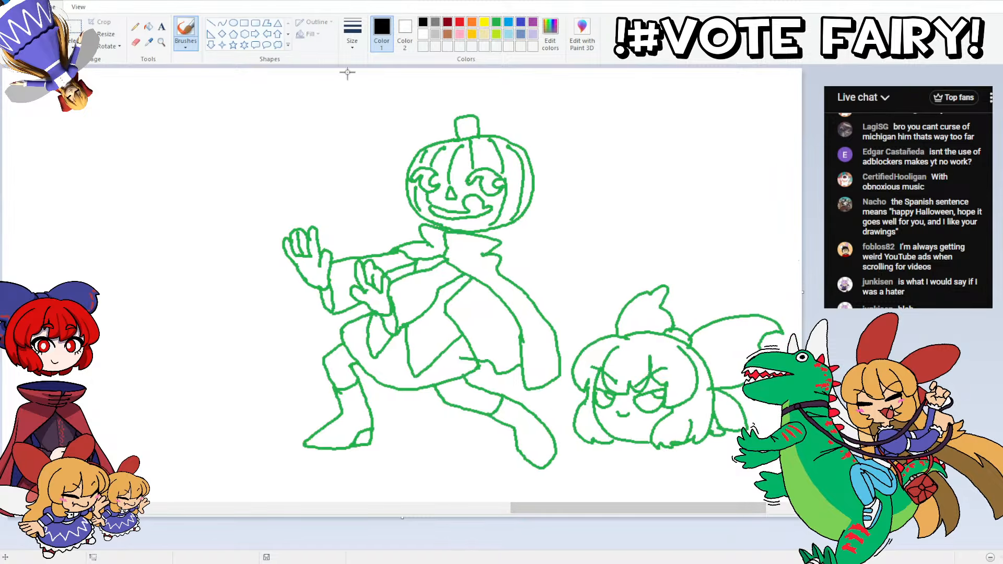
drag(373, 95, 551, 197)
key(Up)
key(Up)
key(Up)
key(Up)
key(Up)
key(Up)
key(Up)
key(Up)
key(Up)
key(Up)
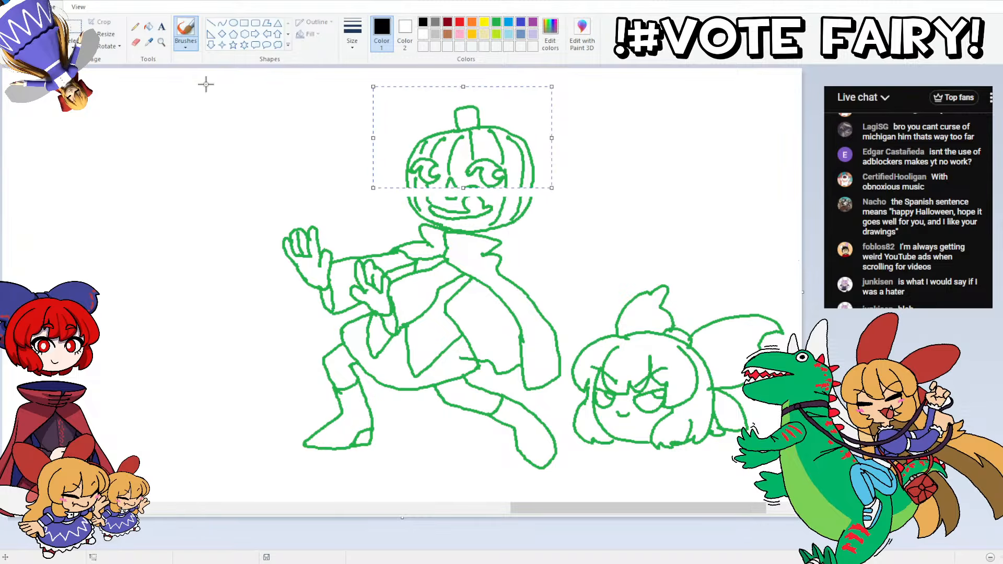
key(Up)
key(Up)
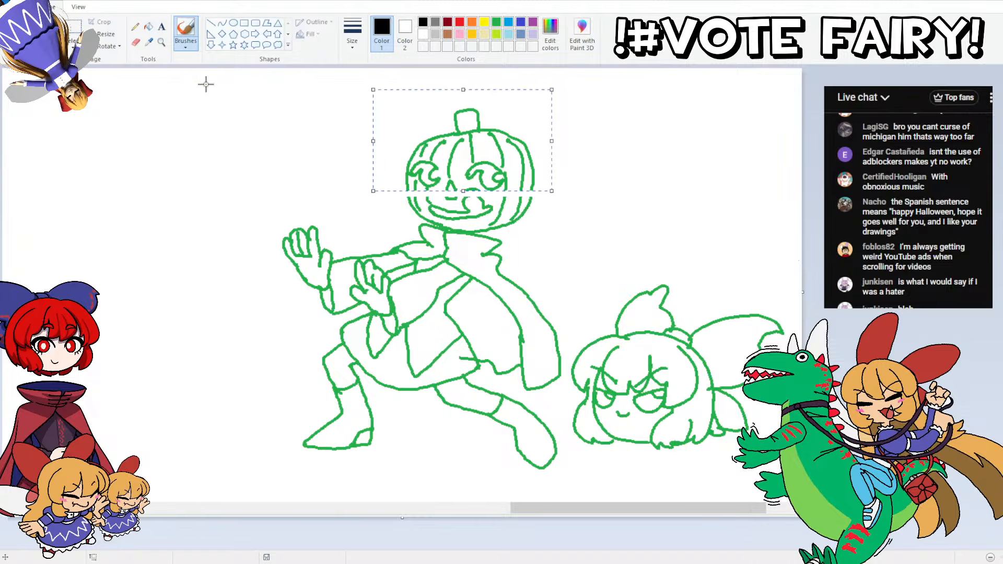
key(Escape)
drag(450, 182, 455, 181)
key(ctrl+z)
Step: Select the upper part of the pumpkin head, nudge it slightly upward, and reconnect its broken outline and rib lines with the pencil
click(74, 46)
click(50, 178)
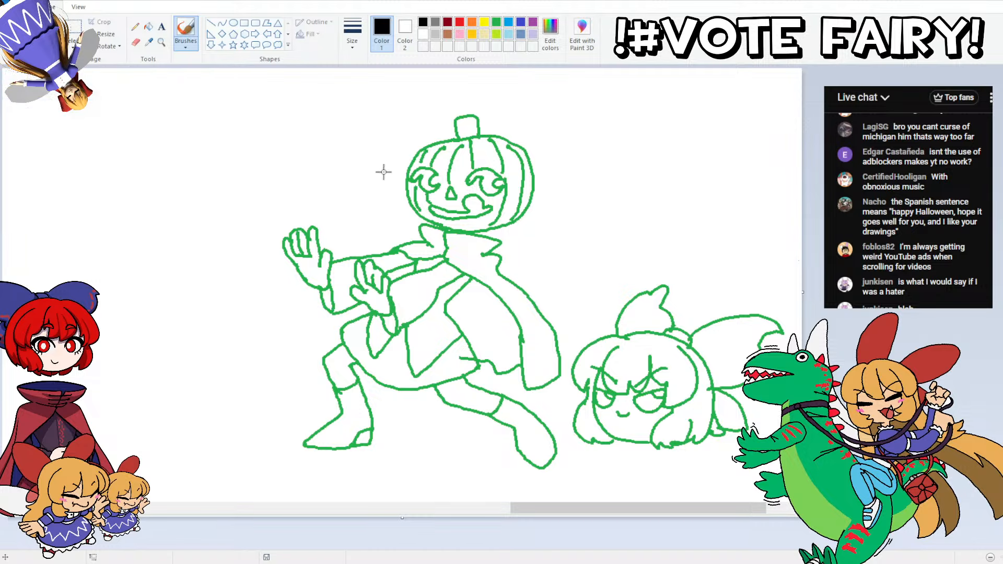
mouse_move(380, 175)
mouse_down()
mouse_move(411, 164)
mouse_move(552, 168)
mouse_move(459, 107)
mouse_move(395, 130)
mouse_up()
key(Up)
key(Up)
key(Up)
key(Up)
key(Up)
key(Up)
key(Up)
key(Up)
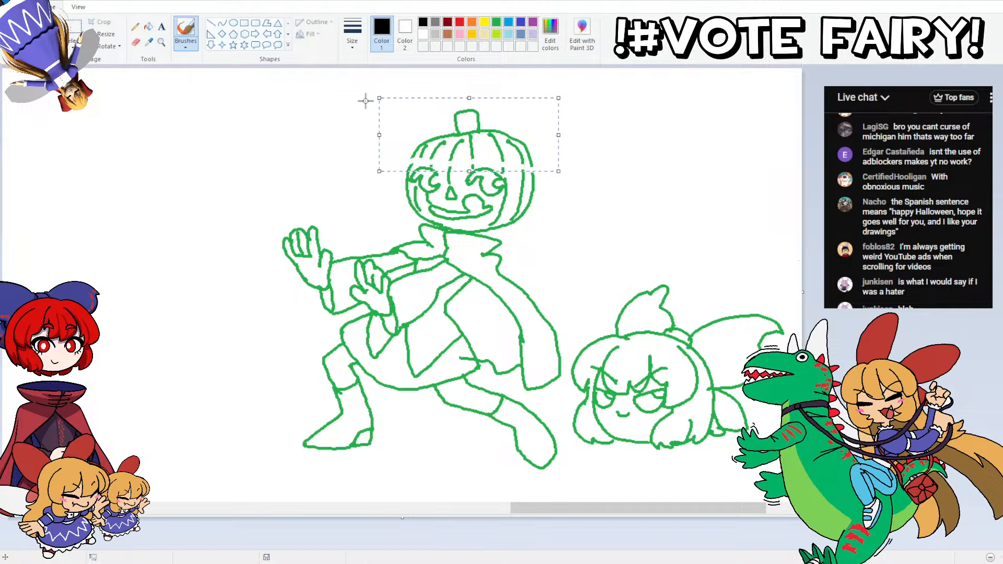
click(135, 26)
mouse_move(451, 160)
mouse_down()
mouse_move(450, 169)
mouse_move(503, 159)
mouse_move(533, 173)
mouse_up()
Step: Recolour the green linework of both characters black with fills, including the pumpkin's nose, eye and rib lines and the bow-wearing head's face
click(466, 112)
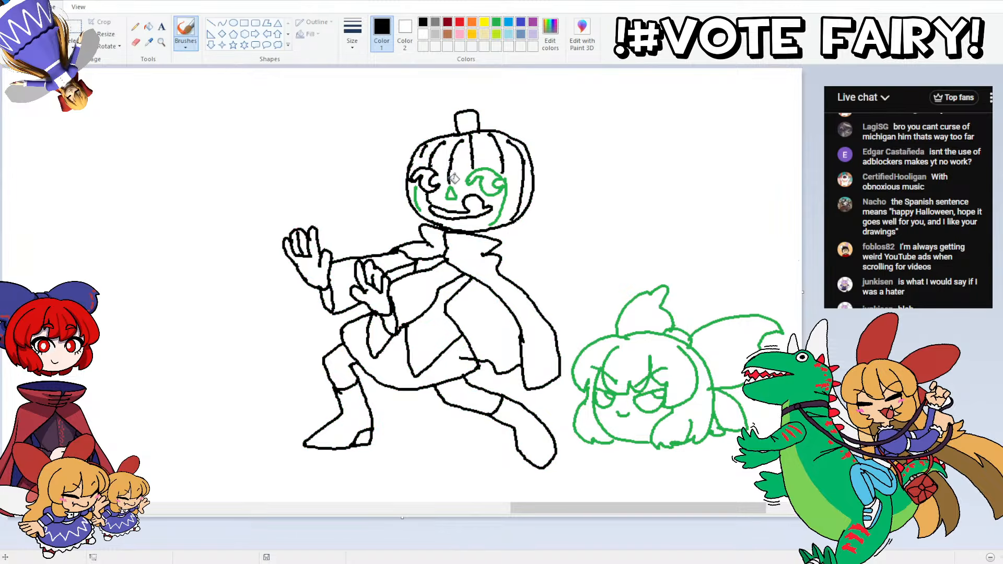
click(451, 191)
click(477, 173)
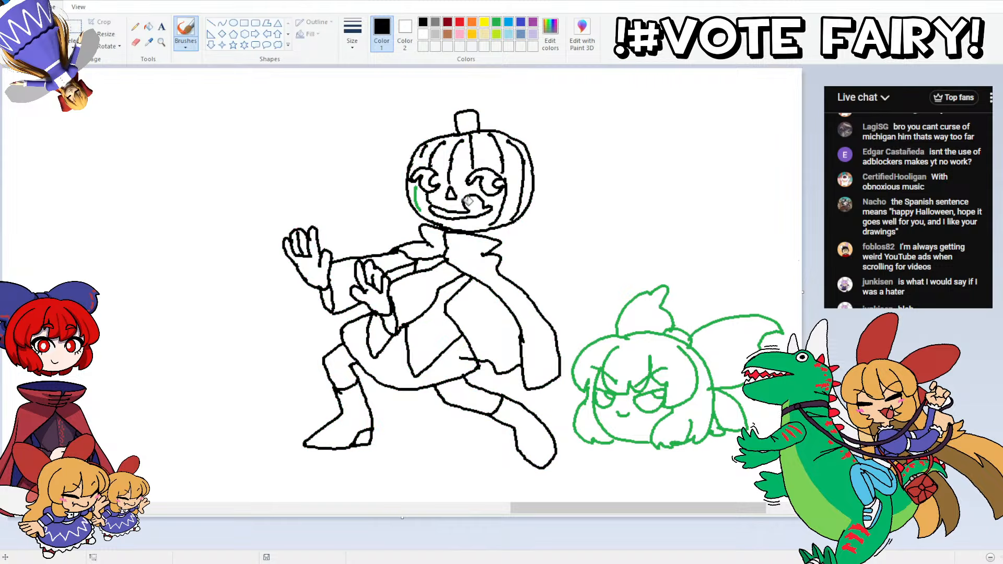
click(423, 195)
key(ctrl+z)
click(418, 198)
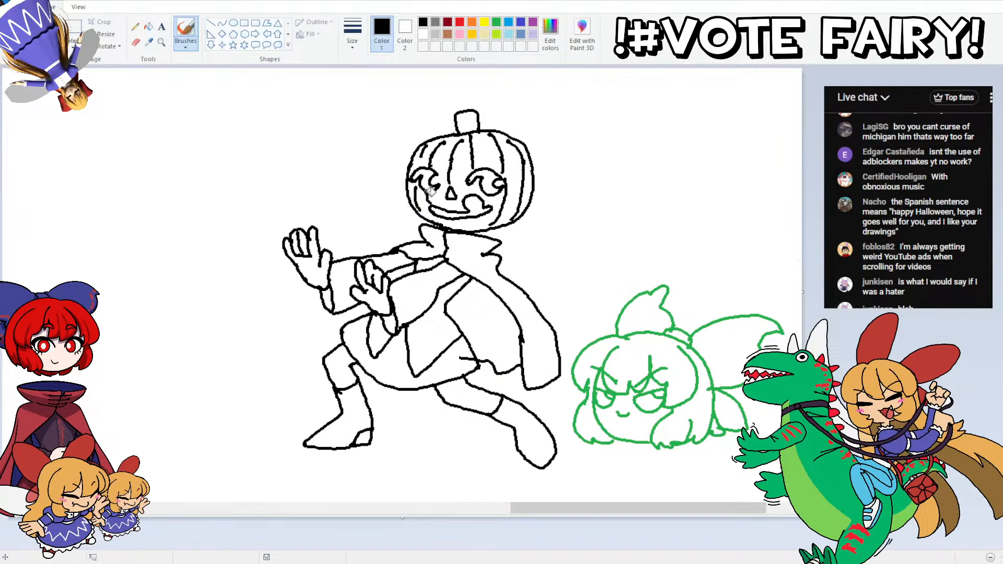
click(607, 338)
click(623, 412)
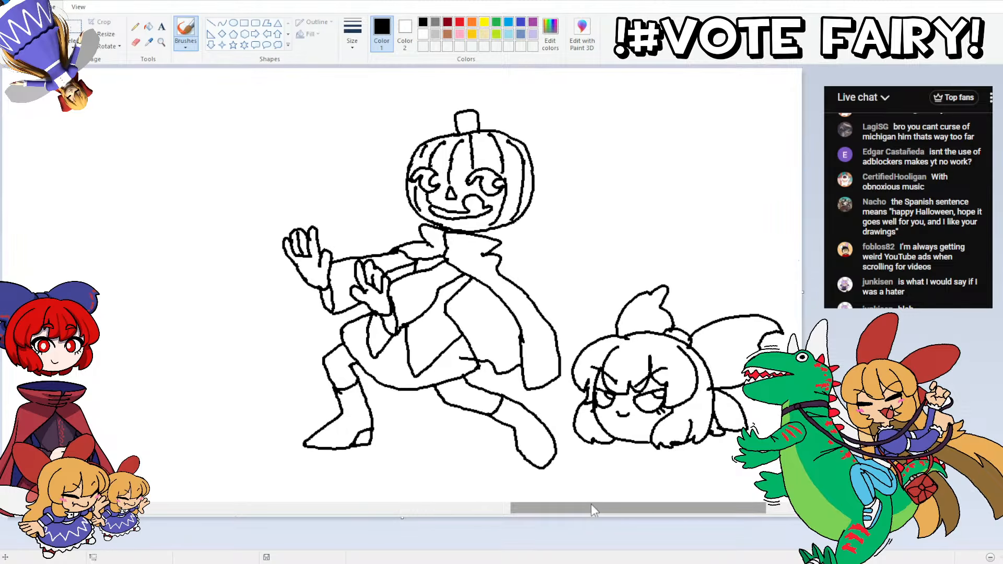
Step: Cross out both lines of the first request, "Bank Pumpkin Spook Dance", in the Spooky Day list
drag(592, 504, 706, 505)
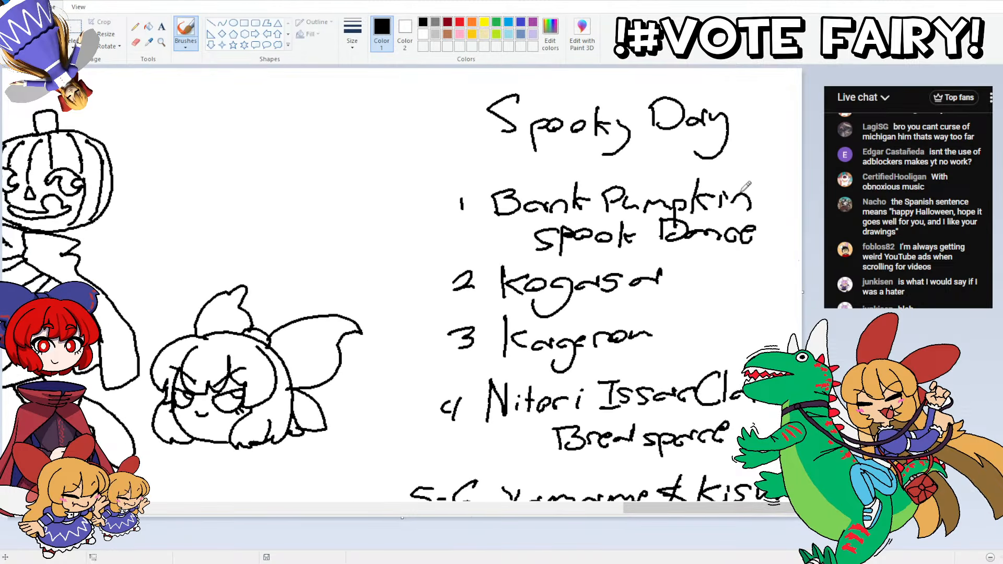
drag(756, 193, 422, 213)
drag(756, 225, 490, 236)
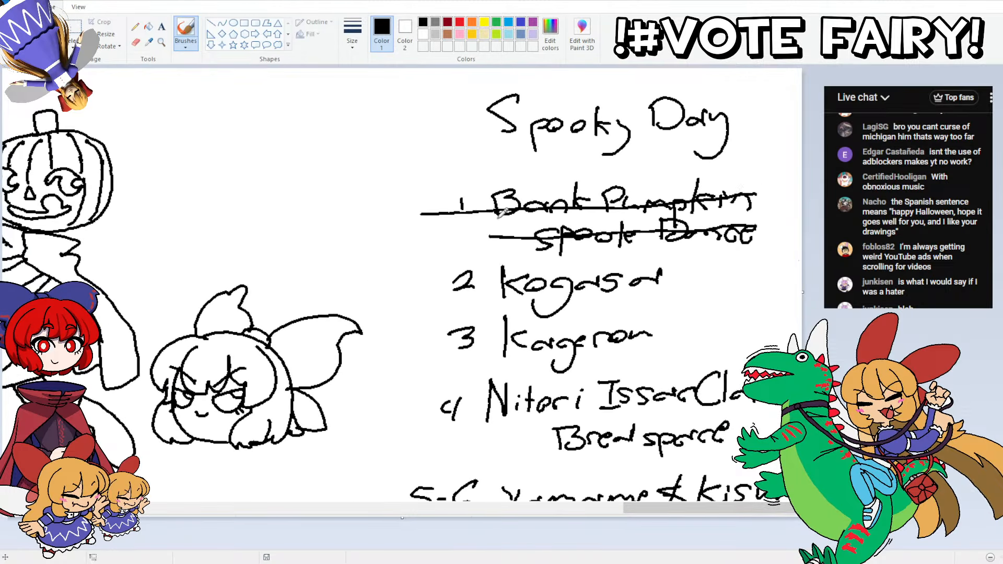
Step: Bring the empty canvas area to the left of the finished characters into view
mouse_move(664, 507)
mouse_down()
mouse_move(310, 410)
mouse_move(450, 407)
mouse_move(441, 388)
mouse_up()
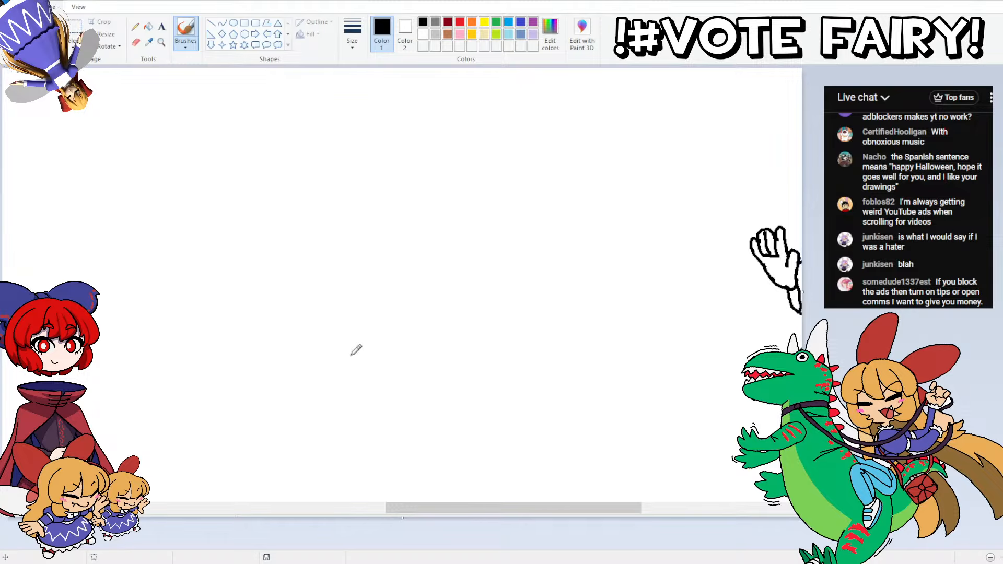
mouse_move(439, 510)
mouse_down()
mouse_move(529, 505)
mouse_move(323, 506)
mouse_up()
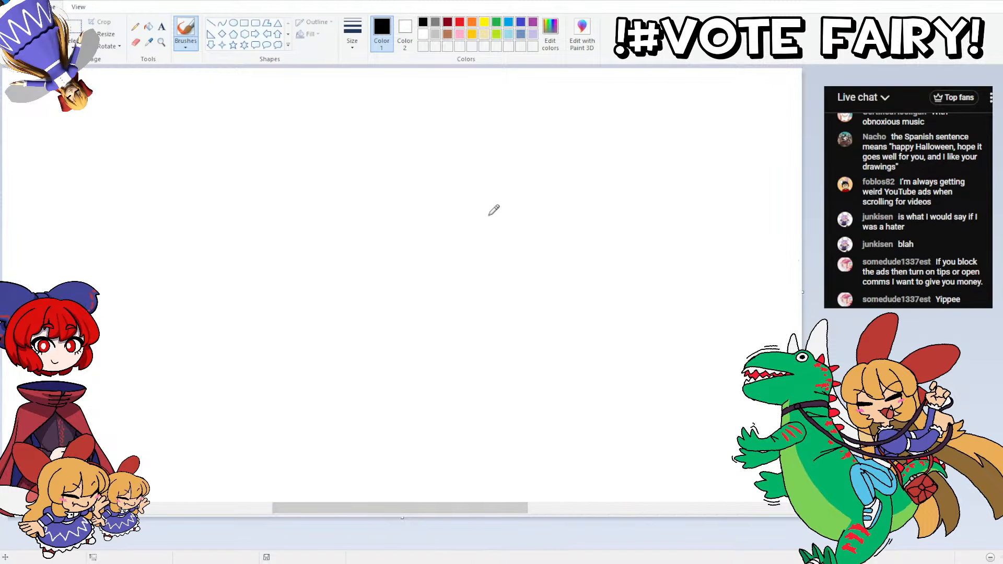
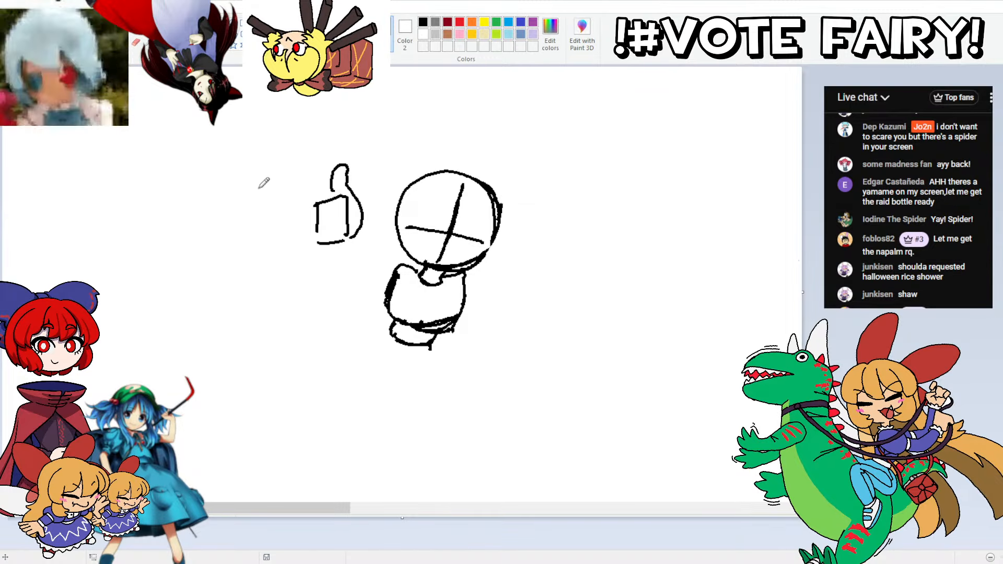
Step: Finish the sketched thumbs-up hand by adding its folded fingers with black pencil lines
key(ctrl+z)
mouse_move(335, 209)
mouse_down()
mouse_move(347, 193)
mouse_move(337, 210)
mouse_move(348, 236)
mouse_move(337, 242)
mouse_move(329, 236)
mouse_move(342, 233)
mouse_move(317, 223)
mouse_move(340, 206)
mouse_up()
drag(346, 201, 344, 232)
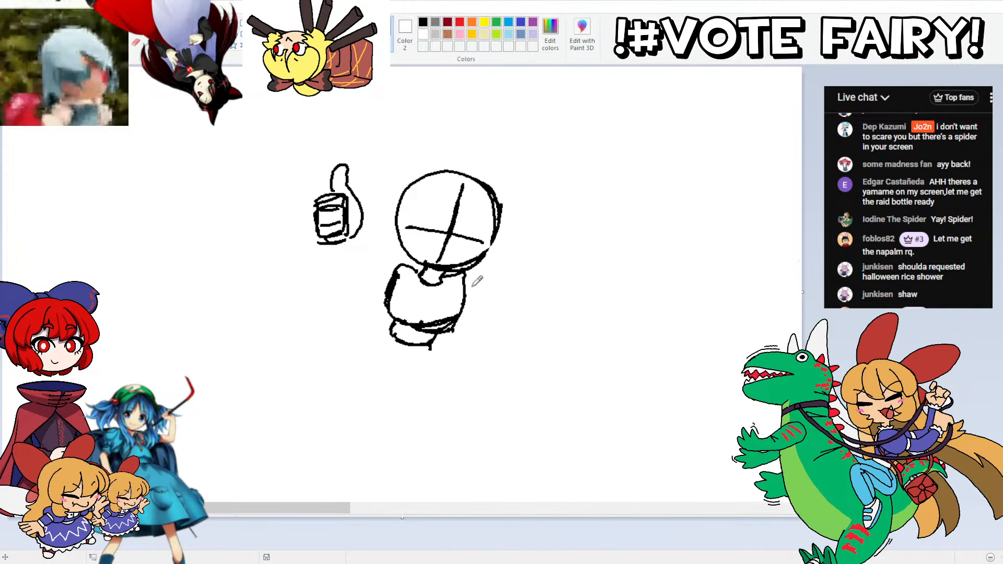
right_click(576, 546)
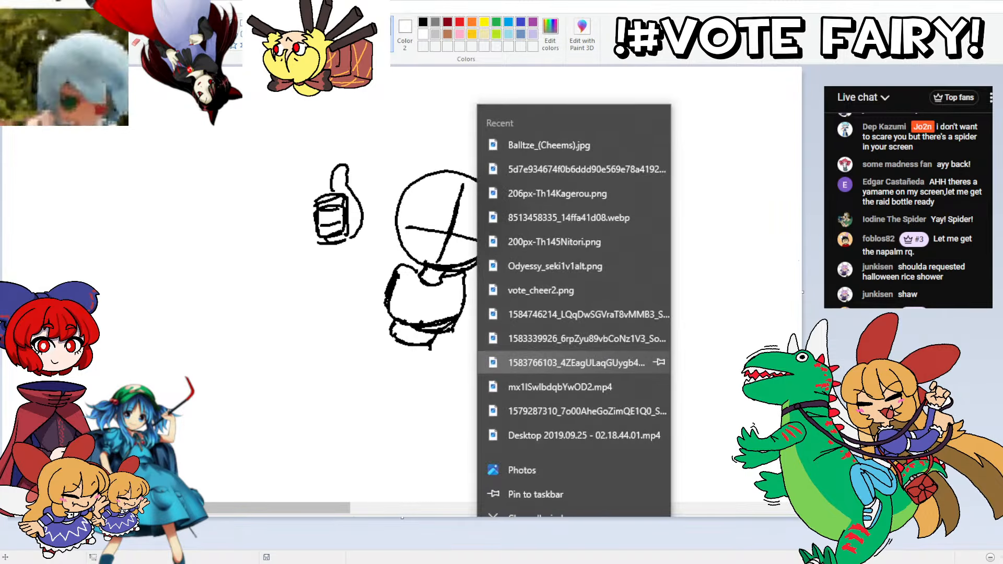
click(597, 360)
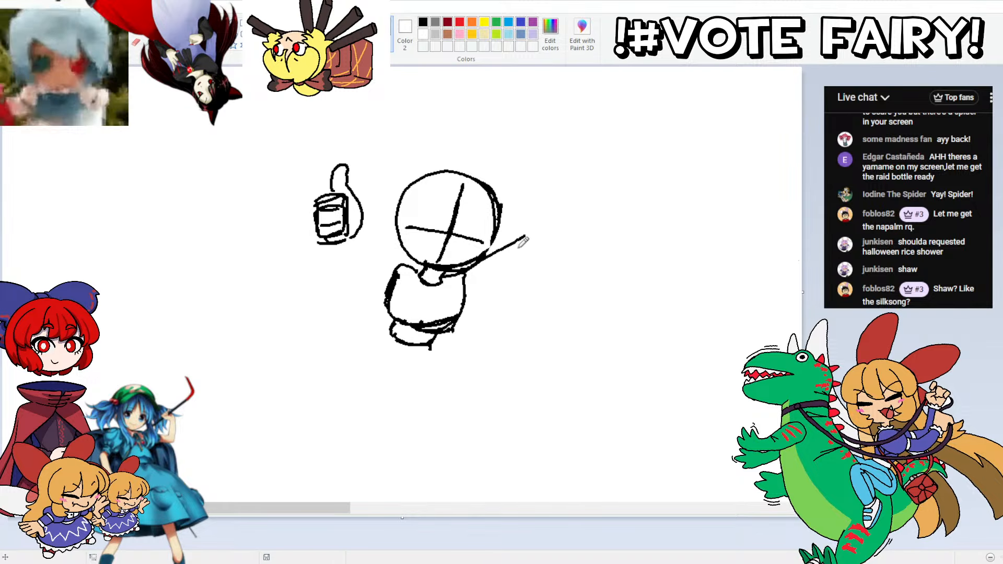
mouse_move(484, 260)
mouse_down()
mouse_move(502, 238)
mouse_move(562, 206)
mouse_move(586, 224)
mouse_move(579, 270)
mouse_up()
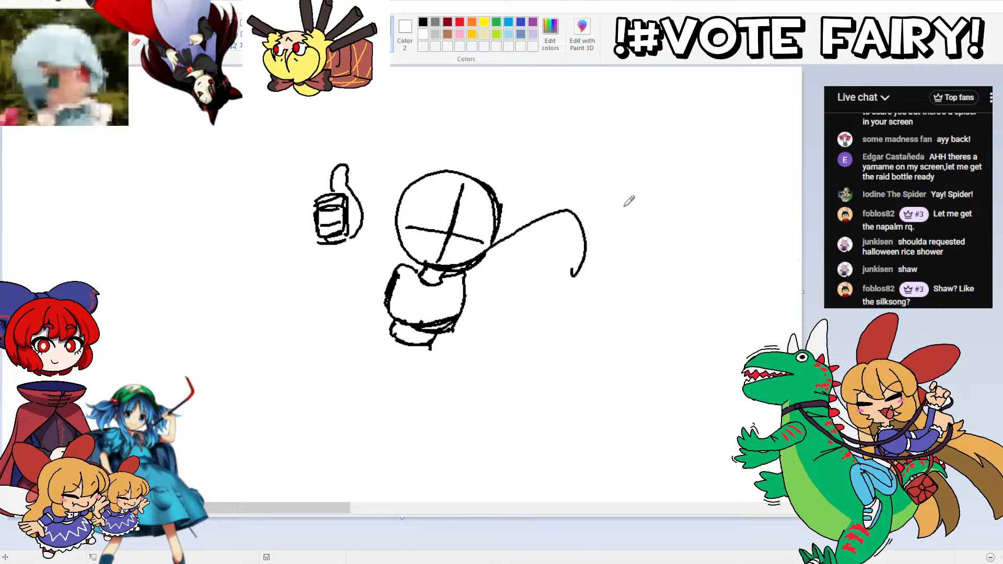
key(ctrl+z)
mouse_move(581, 211)
mouse_down()
mouse_move(622, 198)
mouse_move(621, 212)
mouse_move(605, 215)
mouse_move(621, 213)
mouse_move(620, 238)
mouse_move(605, 216)
mouse_move(572, 219)
mouse_move(593, 196)
mouse_move(609, 199)
mouse_move(596, 214)
mouse_move(610, 239)
mouse_move(601, 246)
mouse_move(609, 241)
mouse_move(579, 244)
mouse_move(574, 219)
mouse_up()
key(ctrl+z)
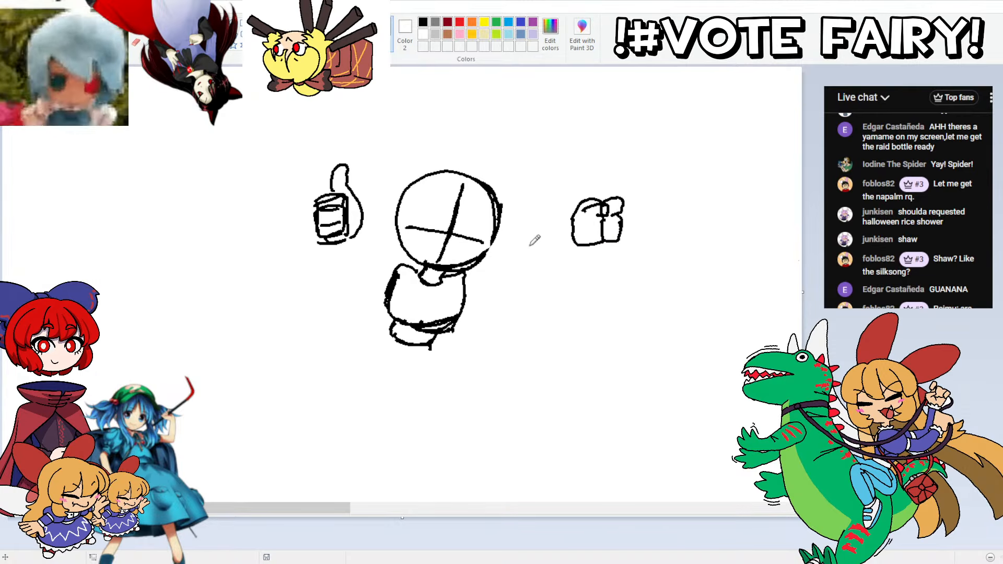
Step: Sketch two wide curved arms connecting the torso to the thumbs-up hand and to the fist
mouse_move(496, 240)
mouse_down()
mouse_move(527, 213)
mouse_move(566, 211)
mouse_move(578, 253)
mouse_move(561, 281)
mouse_move(467, 304)
mouse_up()
key(ctrl+z)
mouse_move(389, 293)
mouse_down()
mouse_move(333, 280)
mouse_move(319, 238)
mouse_up()
key(ctrl+z)
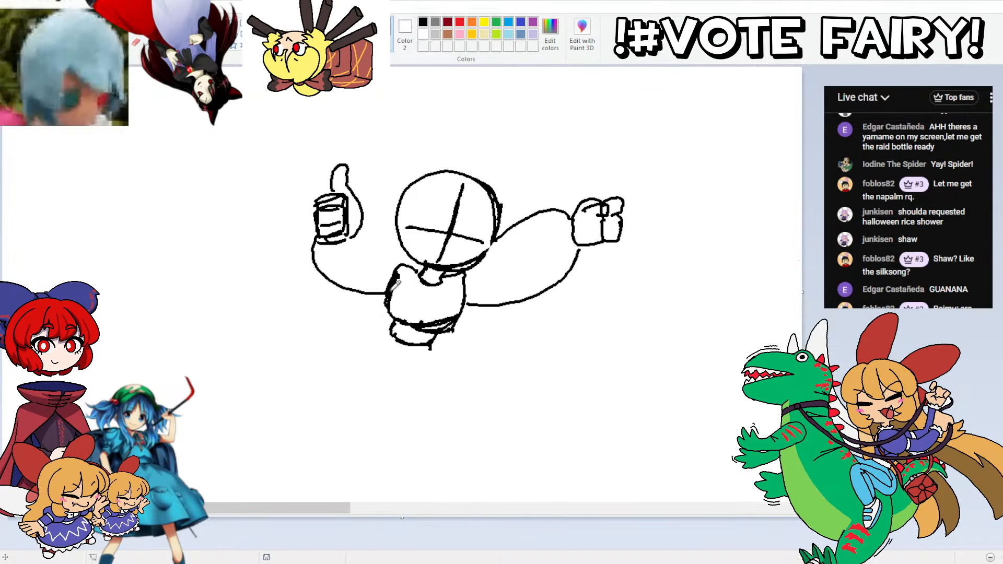
mouse_move(396, 283)
mouse_down()
mouse_move(382, 218)
mouse_move(365, 197)
mouse_up()
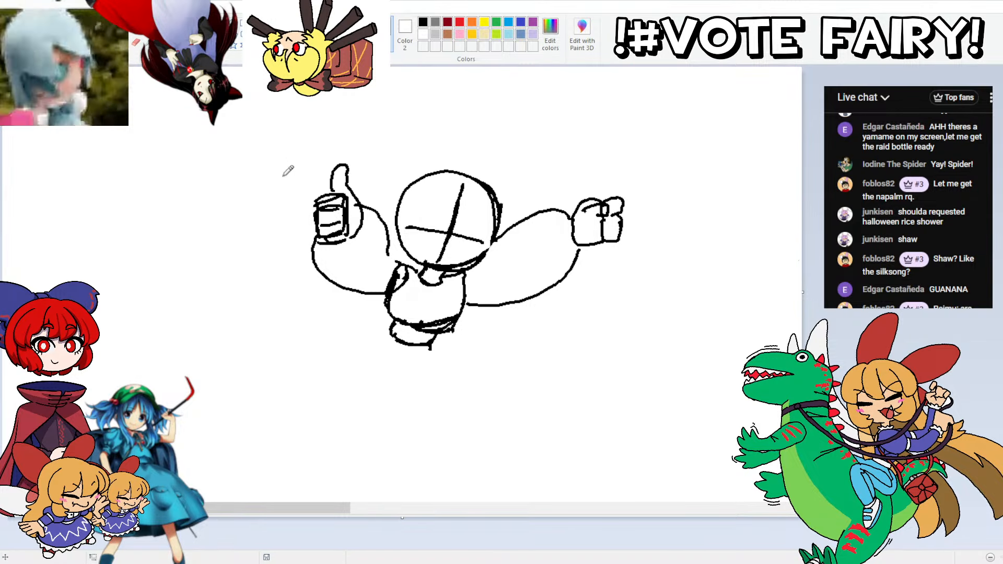
Step: Sketch the hips below the waist with rounded sides and a curved lower edge
scroll(468, 230, down, 2)
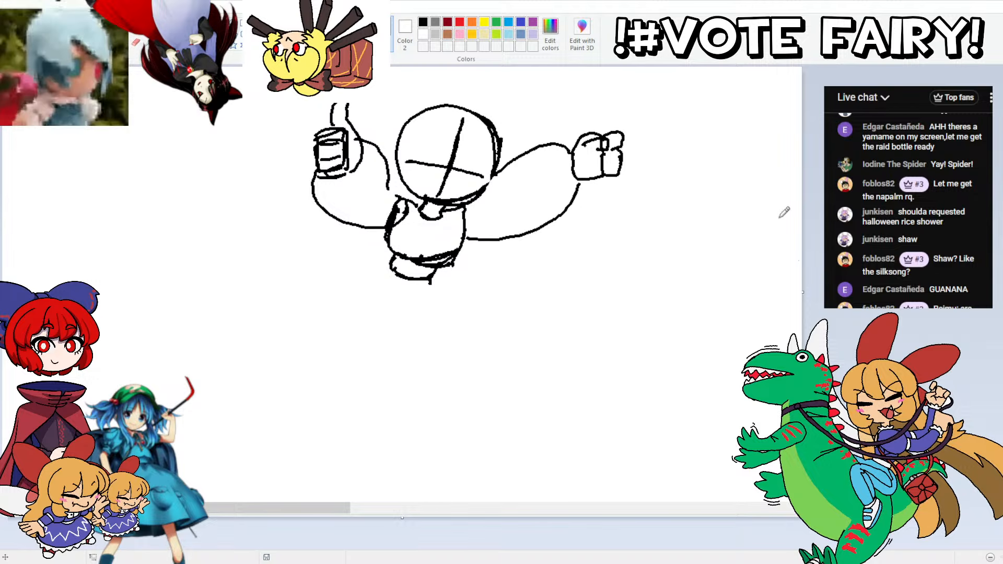
drag(441, 272, 448, 288)
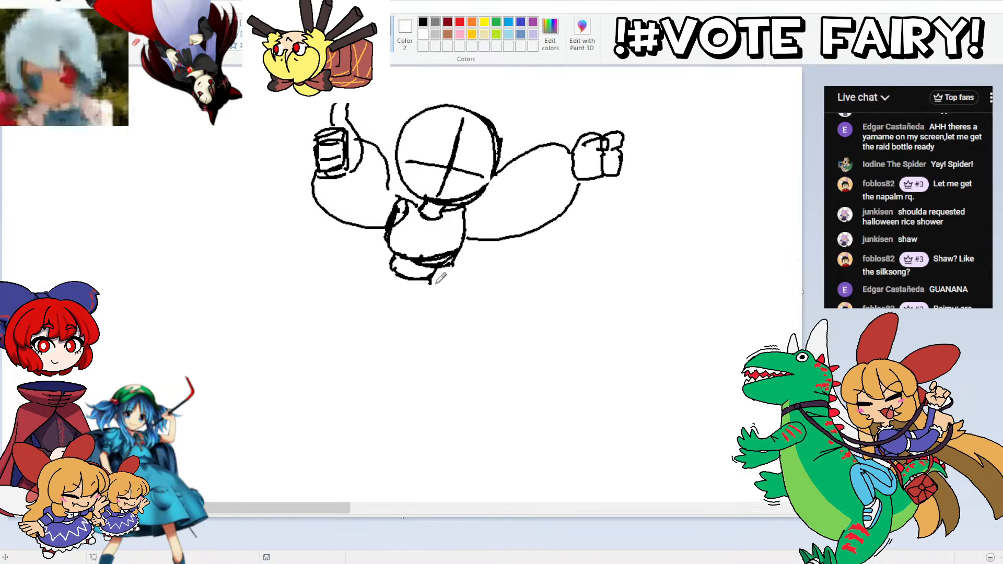
mouse_move(438, 280)
mouse_down()
mouse_move(437, 313)
mouse_move(377, 308)
mouse_up()
key(ctrl+z)
mouse_move(377, 269)
mouse_down()
mouse_move(363, 297)
mouse_move(368, 286)
mouse_up()
mouse_move(434, 317)
mouse_down()
mouse_move(369, 304)
mouse_move(395, 317)
mouse_move(369, 290)
mouse_move(376, 404)
mouse_up()
key(ctrl+z)
drag(359, 301, 377, 410)
key(ctrl+z)
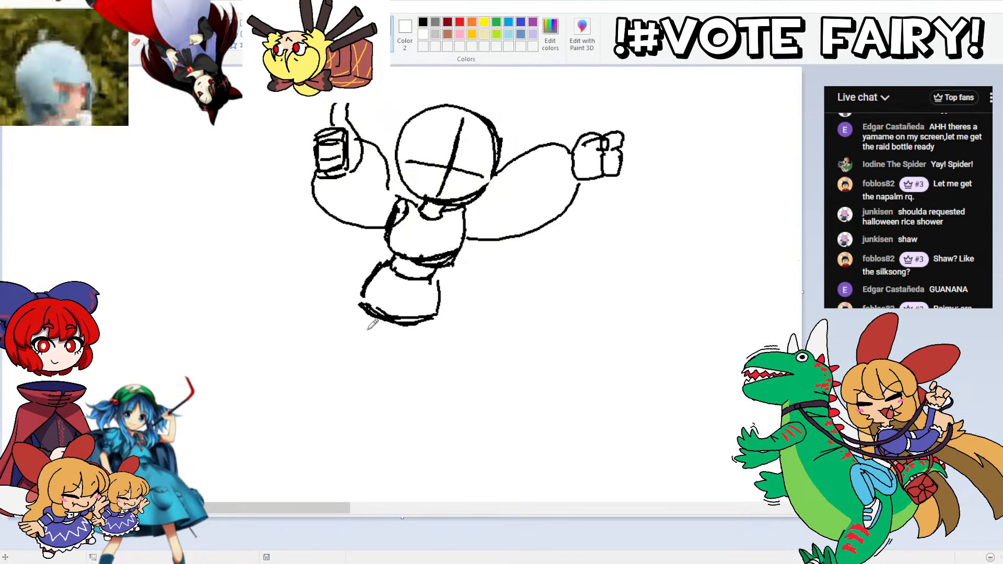
Step: Sketch two tapered thighs side by side below the hips
mouse_move(358, 302)
mouse_down()
mouse_move(375, 389)
mouse_move(398, 387)
mouse_move(397, 316)
mouse_up()
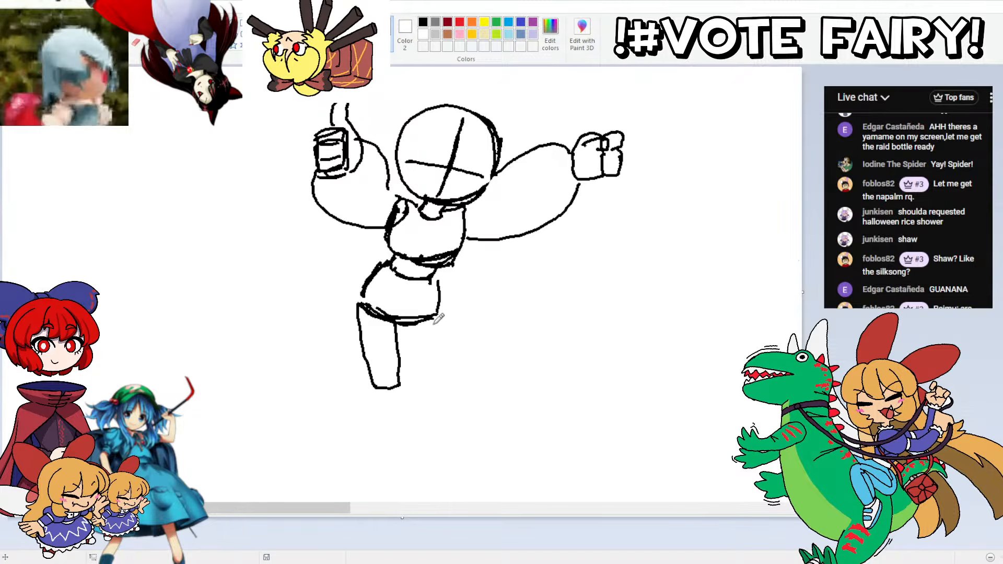
drag(438, 285, 444, 358)
mouse_move(441, 307)
mouse_down()
mouse_move(444, 375)
mouse_move(423, 380)
mouse_move(397, 325)
mouse_up()
Step: Sketch both lower legs beneath the thighs, narrowing toward the ankles
scroll(467, 230, down, 1)
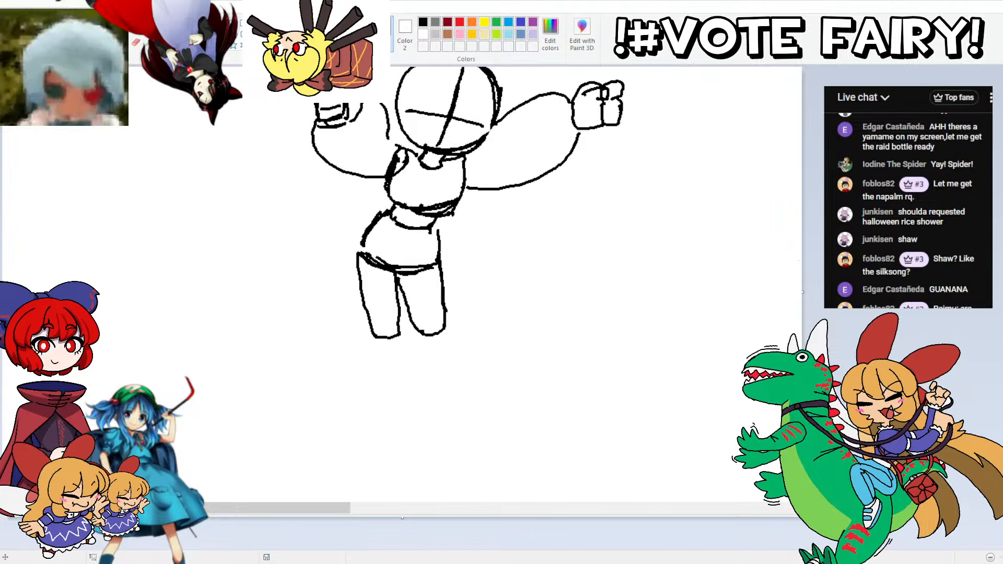
mouse_move(397, 346)
mouse_down()
mouse_move(413, 430)
mouse_move(398, 429)
mouse_move(376, 386)
mouse_move(375, 357)
mouse_up()
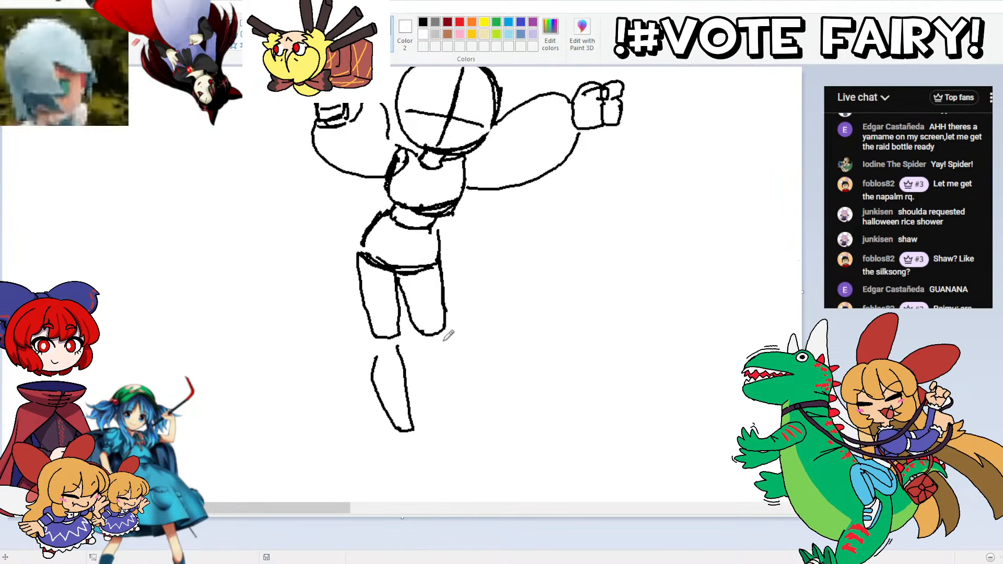
drag(442, 342, 452, 421)
key(ctrl+z)
mouse_move(445, 338)
mouse_down()
mouse_move(454, 427)
mouse_move(437, 425)
mouse_move(421, 340)
mouse_up()
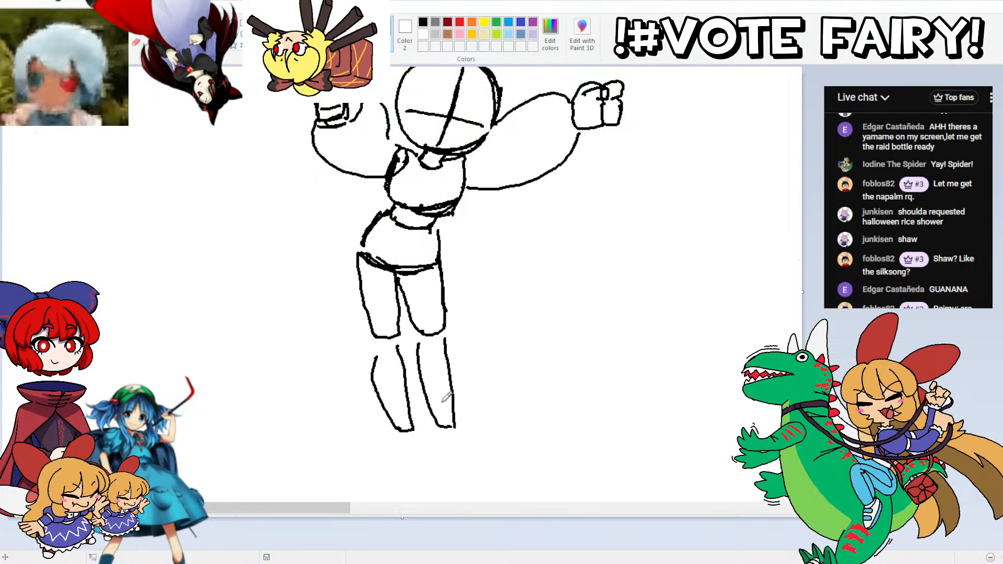
Step: Sketch ankle joints and block-shaped feet at the ends of both legs
mouse_move(418, 468)
mouse_down()
mouse_move(390, 471)
mouse_move(394, 426)
mouse_up()
key(ctrl+z)
key(ctrl+z)
mouse_move(416, 468)
mouse_down()
mouse_move(390, 438)
mouse_move(414, 436)
mouse_move(418, 461)
mouse_move(449, 466)
mouse_up()
mouse_move(445, 464)
mouse_down()
mouse_move(431, 437)
mouse_move(435, 417)
mouse_move(464, 426)
mouse_move(476, 458)
mouse_move(442, 468)
mouse_move(428, 449)
mouse_up()
key(ctrl+z)
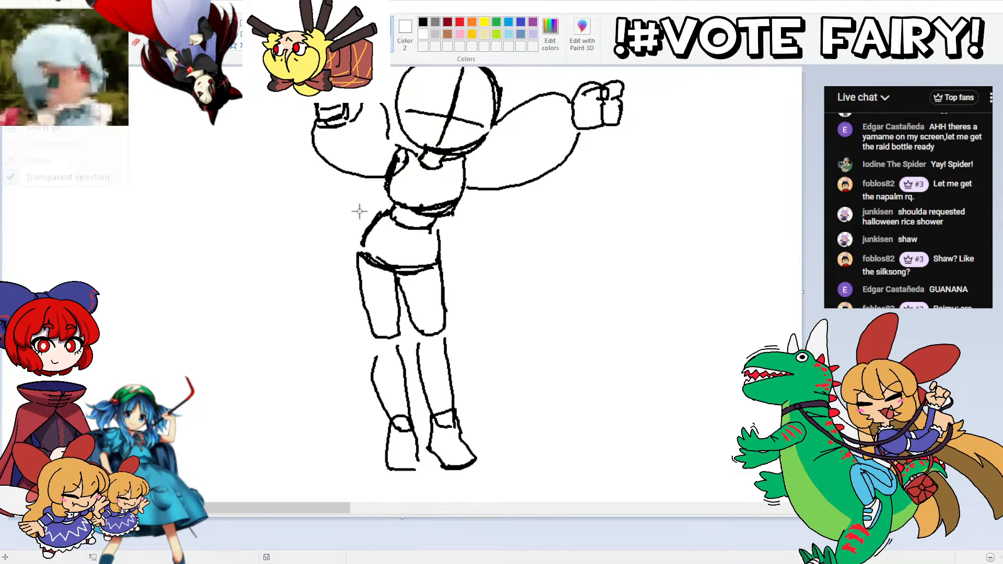
Step: Select the hip section of the figure and move it slightly down and away from the torso
mouse_move(356, 209)
mouse_down()
mouse_move(407, 221)
mouse_move(455, 274)
mouse_move(335, 250)
mouse_move(368, 242)
mouse_up()
click(208, 289)
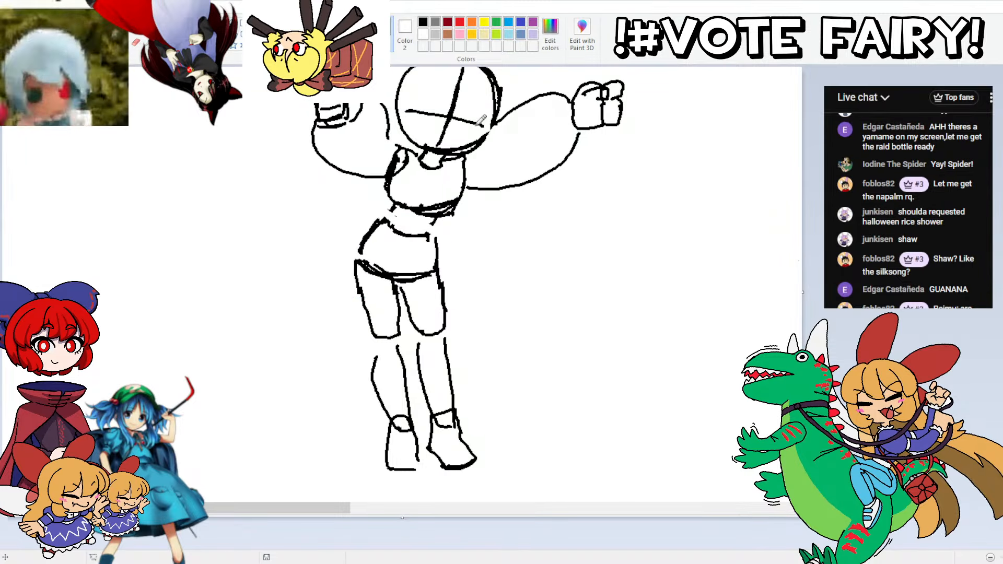
scroll(468, 285, up, 3)
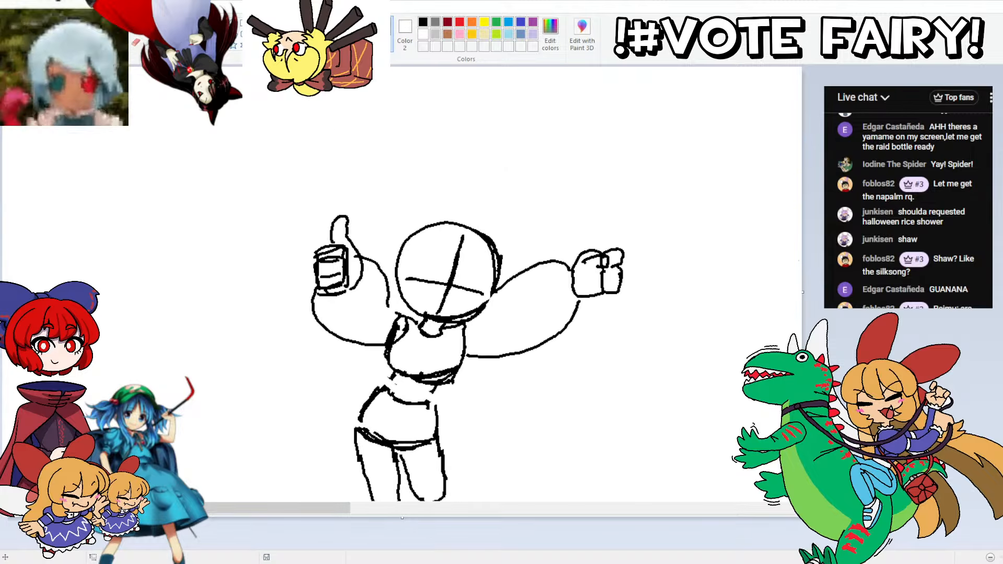
scroll(467, 332, down, 1)
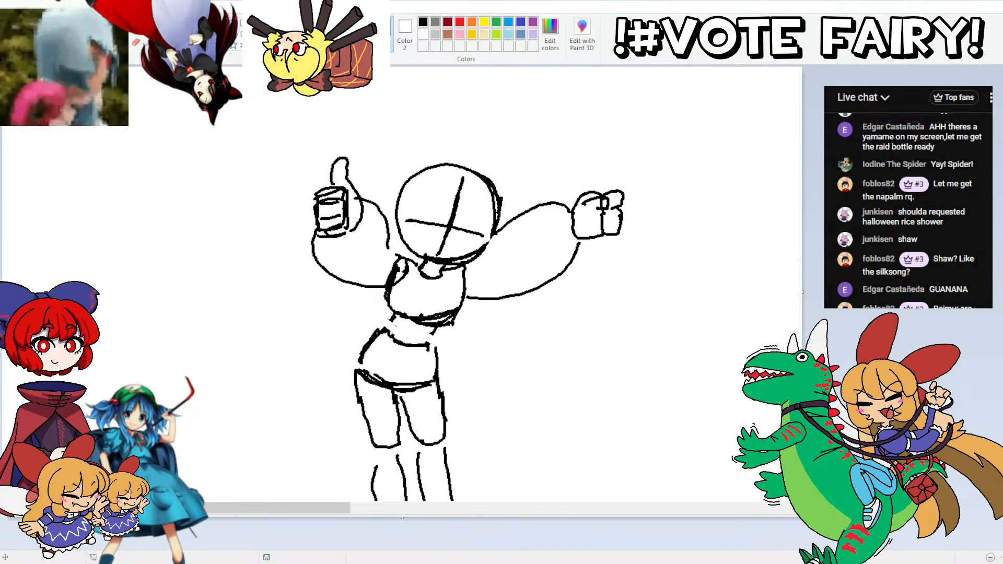
scroll(449, 292, down, 3)
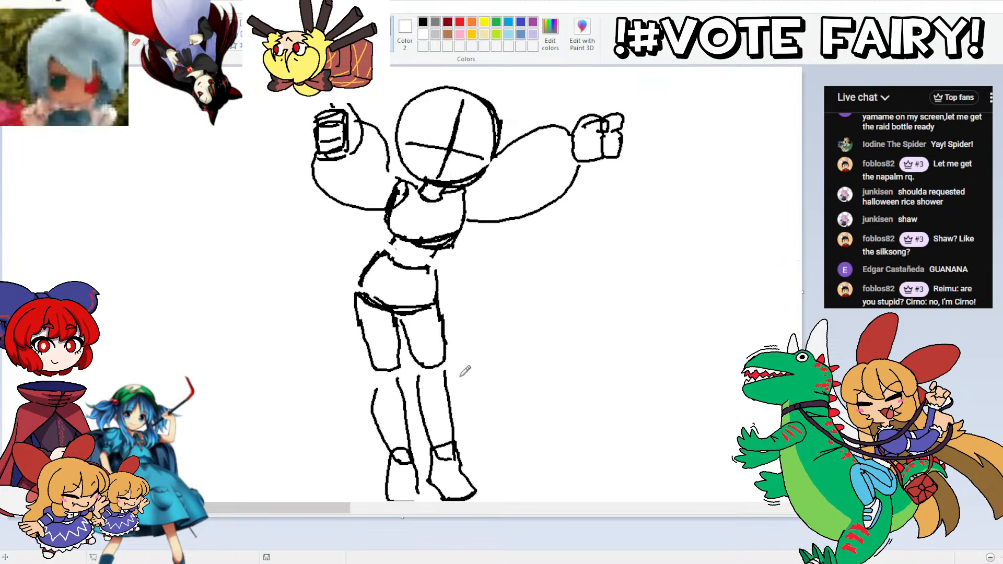
Step: Sketch a balloon-shaped skirt with a frilled hem around the legs, and redraw the torso's sides and lower edge more heavily
mouse_move(509, 380)
mouse_down()
mouse_move(418, 413)
mouse_move(363, 415)
mouse_up()
key(ctrl+z)
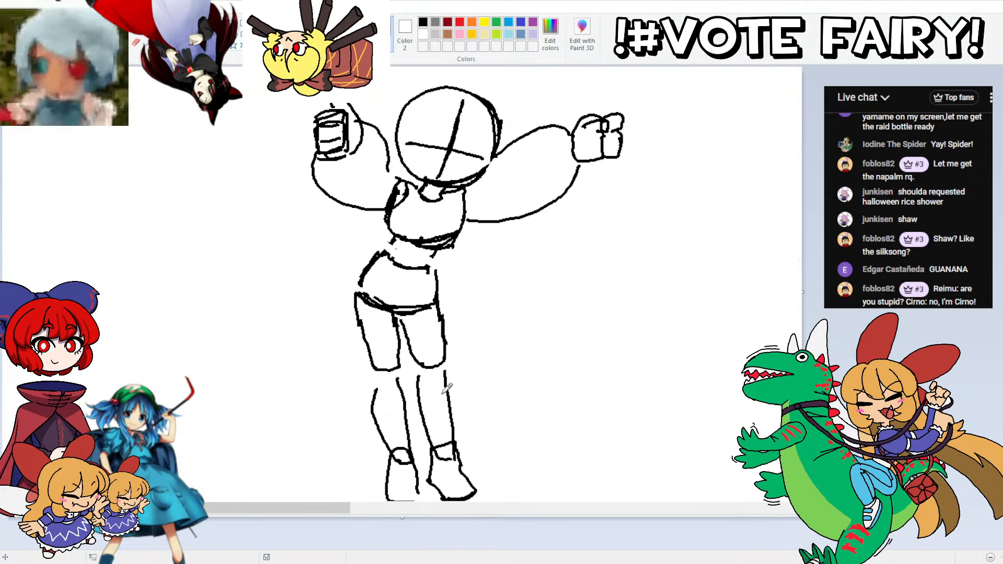
drag(470, 396, 403, 411)
key(ctrl+z)
mouse_move(459, 381)
mouse_down()
mouse_move(382, 394)
mouse_move(353, 386)
mouse_move(309, 341)
mouse_move(314, 293)
mouse_move(347, 255)
mouse_move(390, 233)
mouse_move(389, 253)
mouse_move(442, 251)
mouse_move(474, 273)
mouse_move(492, 317)
mouse_move(489, 352)
mouse_move(468, 375)
mouse_move(486, 390)
mouse_move(428, 413)
mouse_move(406, 406)
mouse_up()
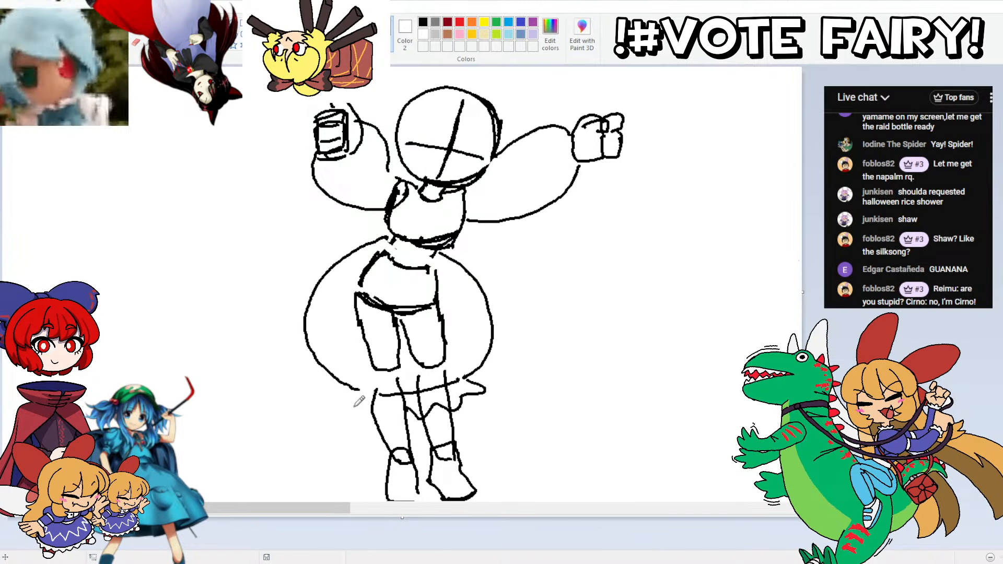
mouse_move(331, 404)
mouse_down()
mouse_move(362, 422)
mouse_move(399, 402)
mouse_up()
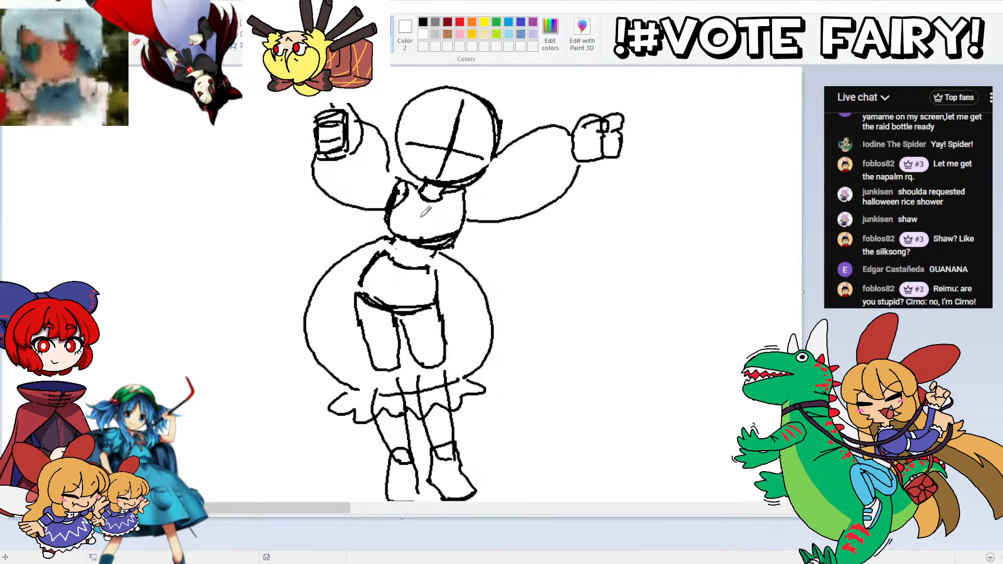
mouse_move(426, 249)
mouse_down()
mouse_move(450, 245)
mouse_move(468, 219)
mouse_move(462, 235)
mouse_move(458, 205)
mouse_up()
drag(448, 246, 395, 240)
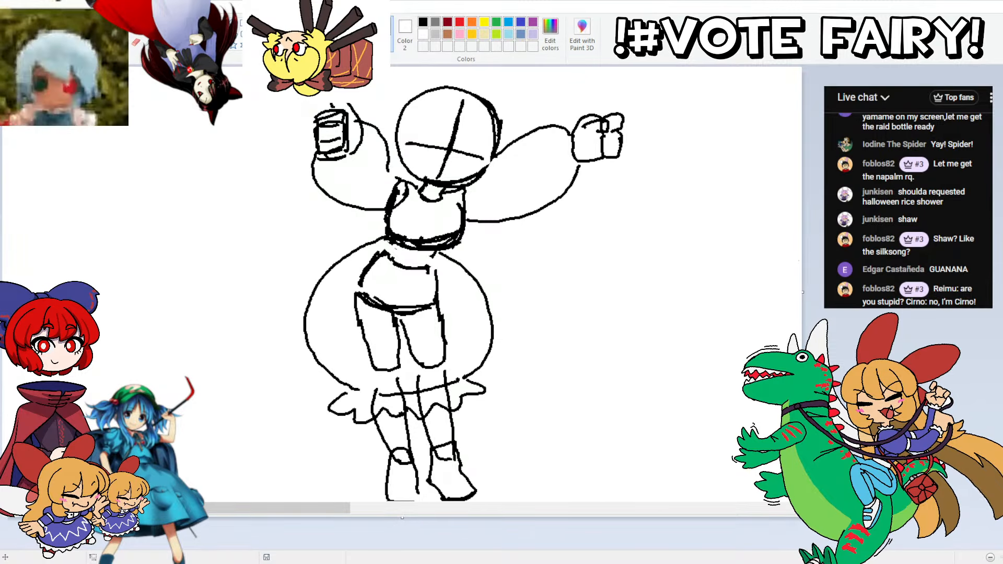
Step: Outline the thumbs-up hand, its frilled cuff and the puffy sleeve in green over the black sketch
scroll(402, 285, up, 4)
scroll(402, 284, down, 6)
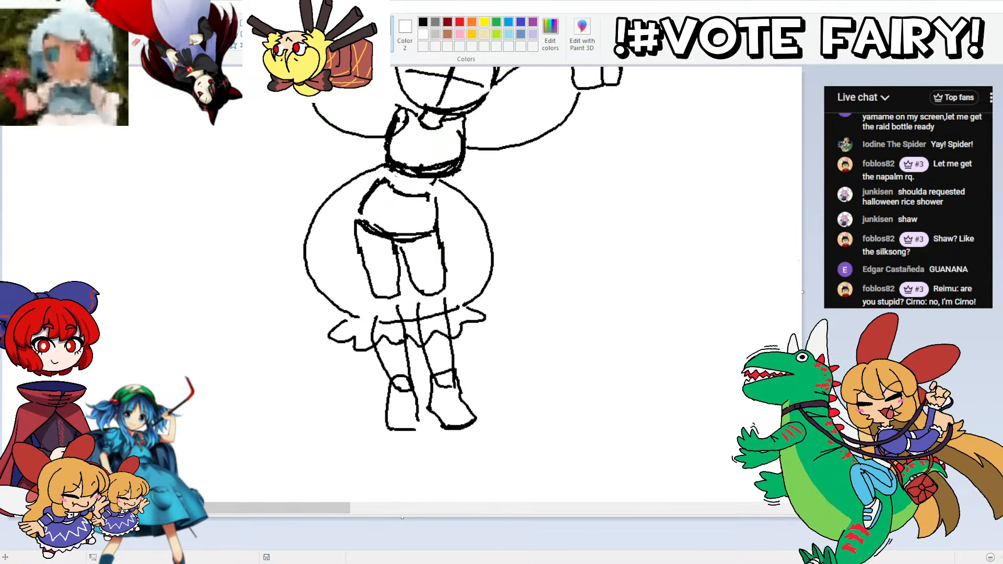
scroll(402, 285, up, 3)
scroll(402, 285, down, 2)
scroll(402, 284, up, 5)
scroll(402, 285, down, 2)
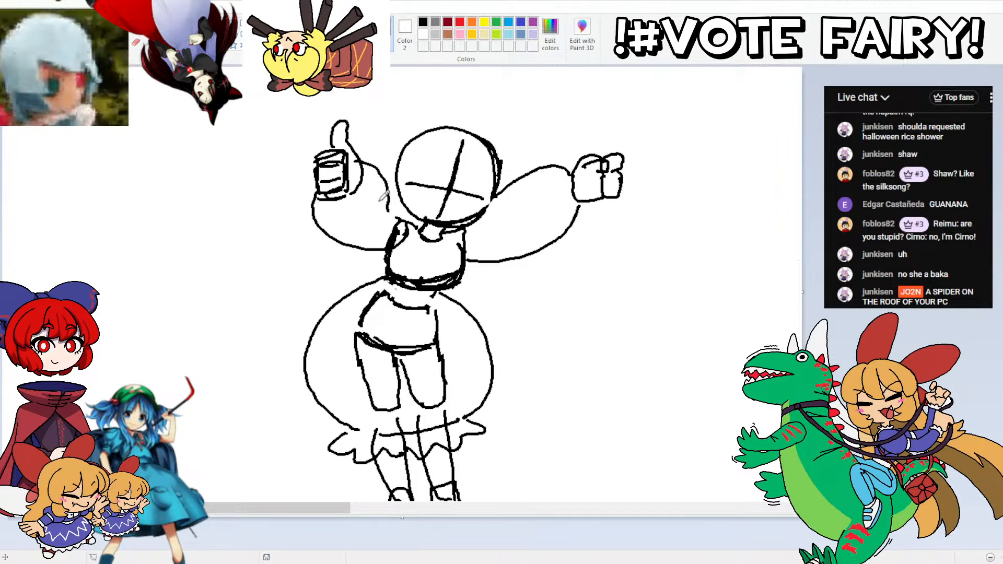
mouse_move(338, 187)
mouse_down()
mouse_move(312, 189)
mouse_move(321, 173)
mouse_up()
mouse_move(330, 140)
mouse_down()
mouse_move(351, 152)
mouse_move(354, 172)
mouse_move(350, 127)
mouse_move(360, 126)
mouse_move(354, 183)
mouse_up()
key(ctrl+z)
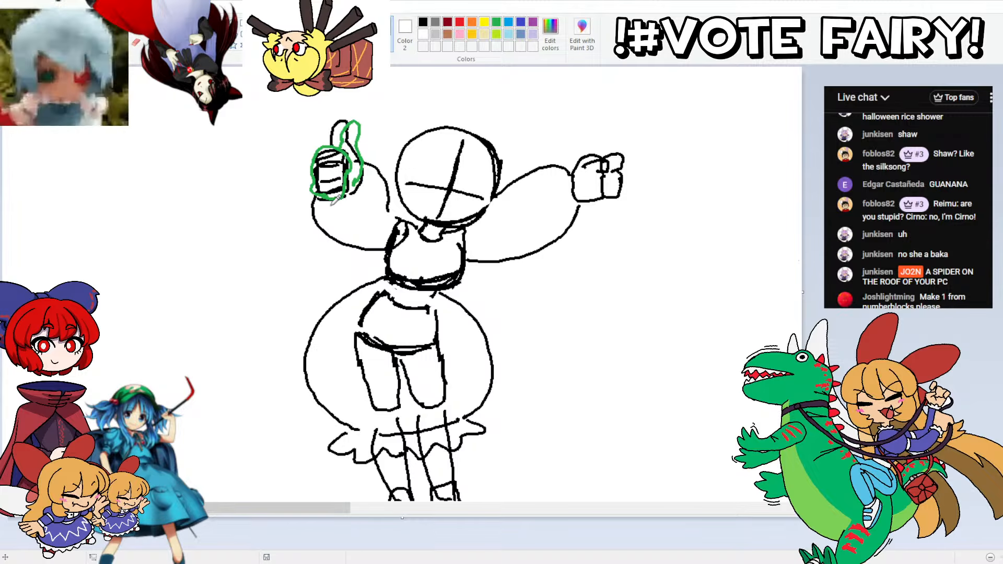
mouse_move(320, 200)
mouse_down()
mouse_move(359, 200)
mouse_move(364, 168)
mouse_up()
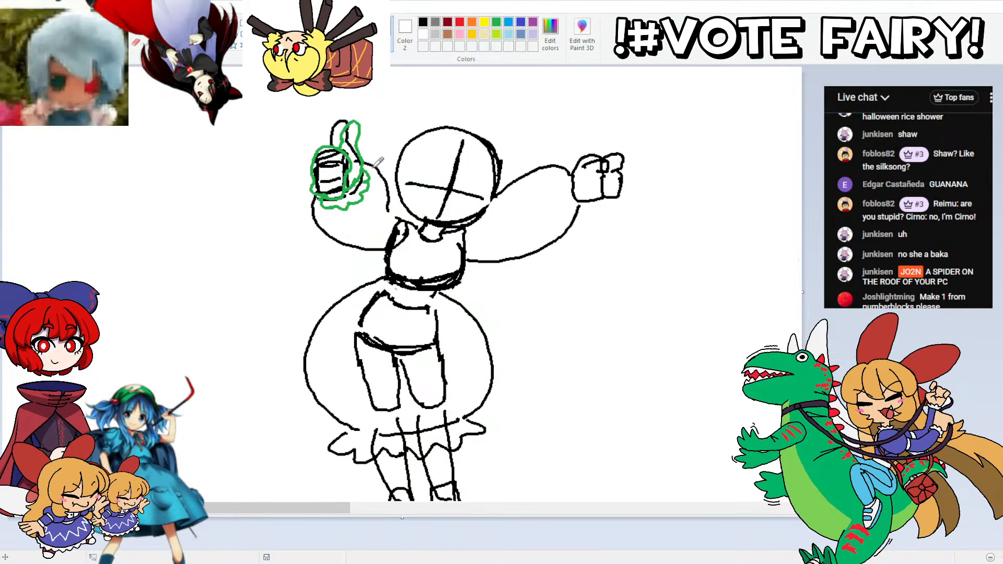
mouse_move(369, 157)
mouse_down()
mouse_move(387, 173)
mouse_move(395, 188)
mouse_move(384, 224)
mouse_move(406, 211)
mouse_move(396, 200)
mouse_move(394, 226)
mouse_move(405, 238)
mouse_move(358, 245)
mouse_move(329, 237)
mouse_move(323, 190)
mouse_up()
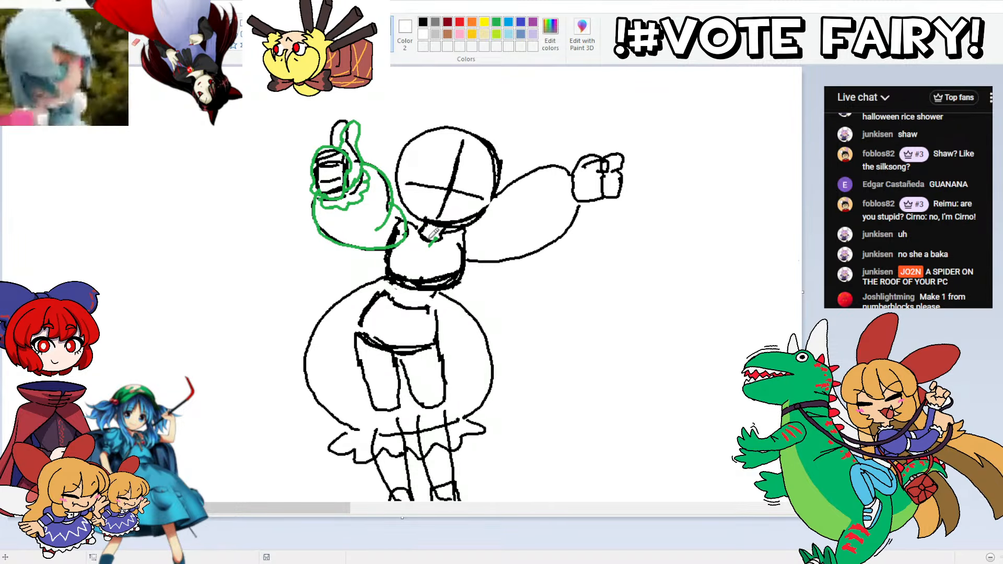
Step: Draw the neckline and a rounded bib on the chest in green
mouse_move(424, 242)
mouse_down()
mouse_move(420, 221)
mouse_move(453, 225)
mouse_move(426, 237)
mouse_move(452, 234)
mouse_move(429, 268)
mouse_up()
key(ctrl+z)
key(ctrl+z)
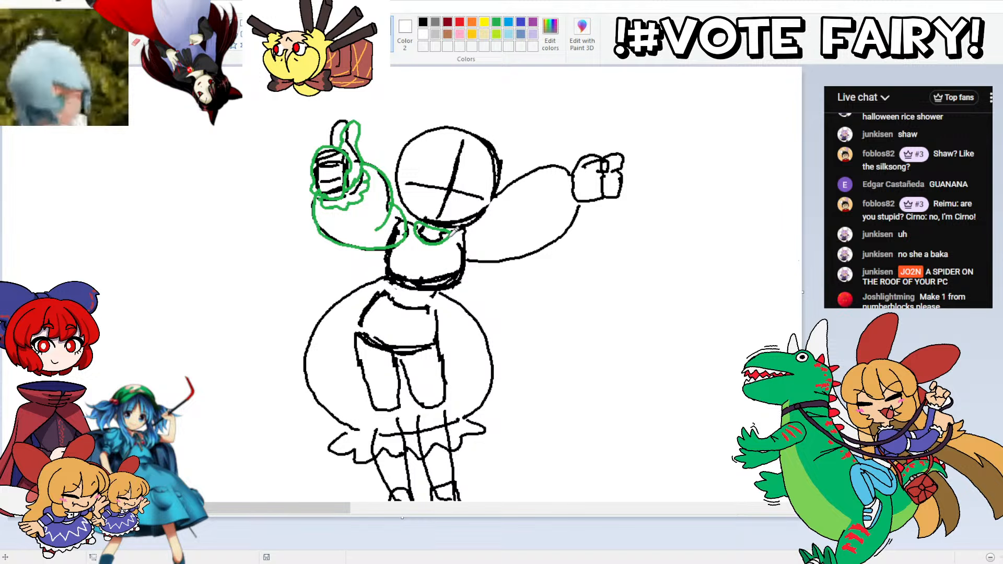
mouse_move(449, 235)
mouse_down()
mouse_move(436, 266)
mouse_move(415, 260)
mouse_move(417, 226)
mouse_up()
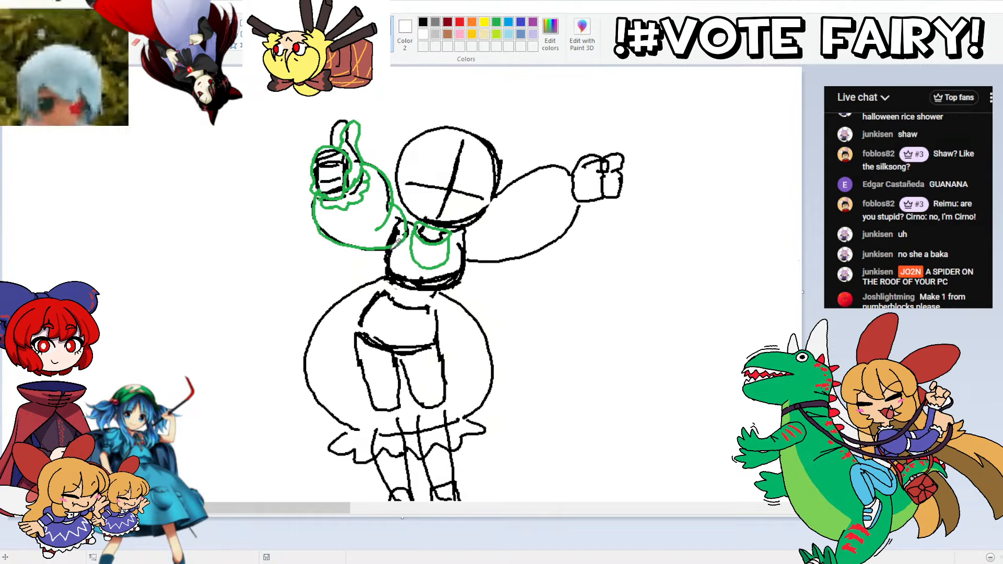
Step: Outline the bodice in green and add small oval details along both sides and the lower edge
mouse_move(391, 248)
mouse_down()
mouse_move(388, 278)
mouse_move(392, 247)
mouse_move(444, 288)
mouse_move(469, 265)
mouse_move(466, 222)
mouse_up()
key(ctrl+z)
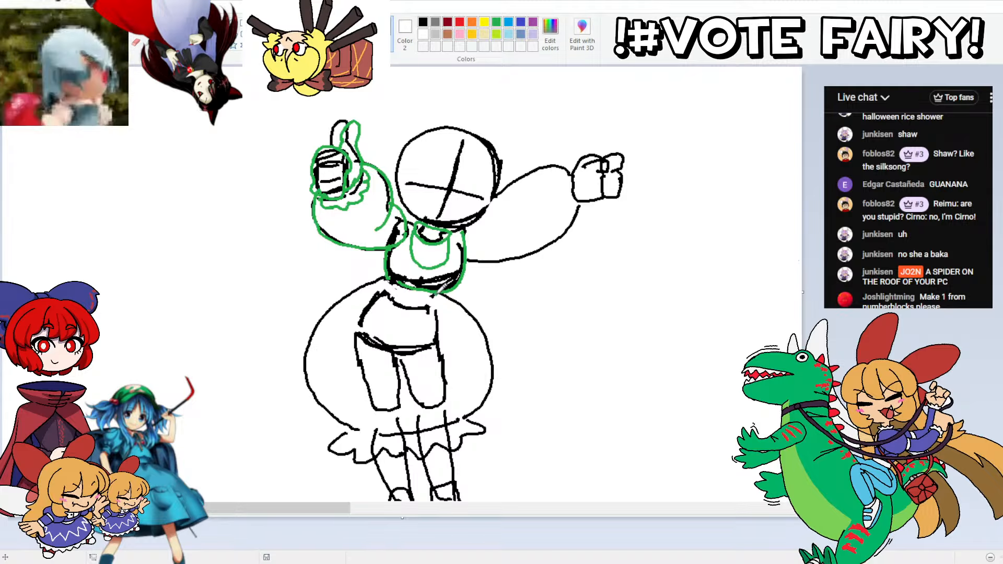
mouse_move(440, 286)
mouse_down()
mouse_move(412, 296)
mouse_move(401, 275)
mouse_up()
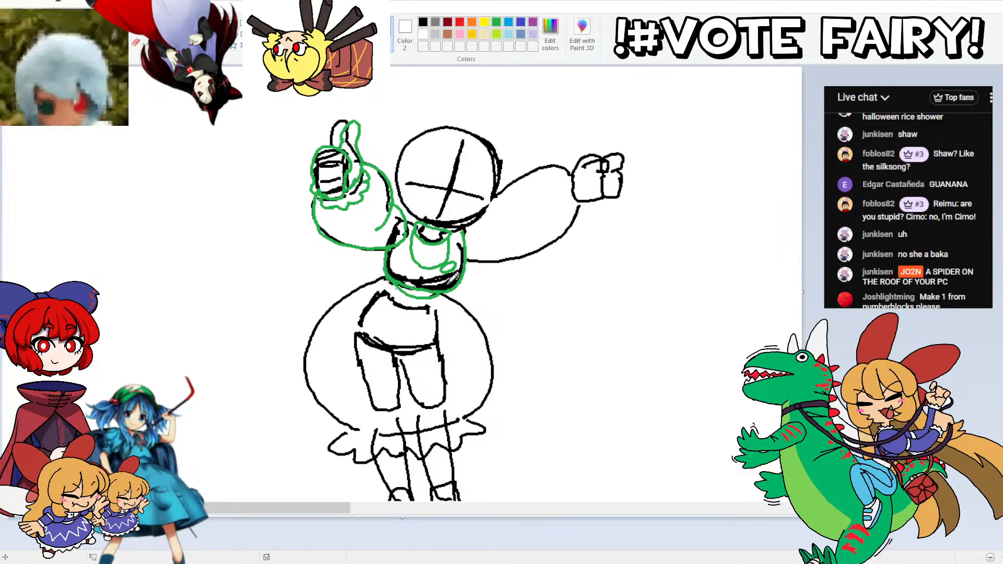
mouse_move(400, 263)
mouse_down()
mouse_move(413, 256)
mouse_move(401, 252)
mouse_move(412, 269)
mouse_up()
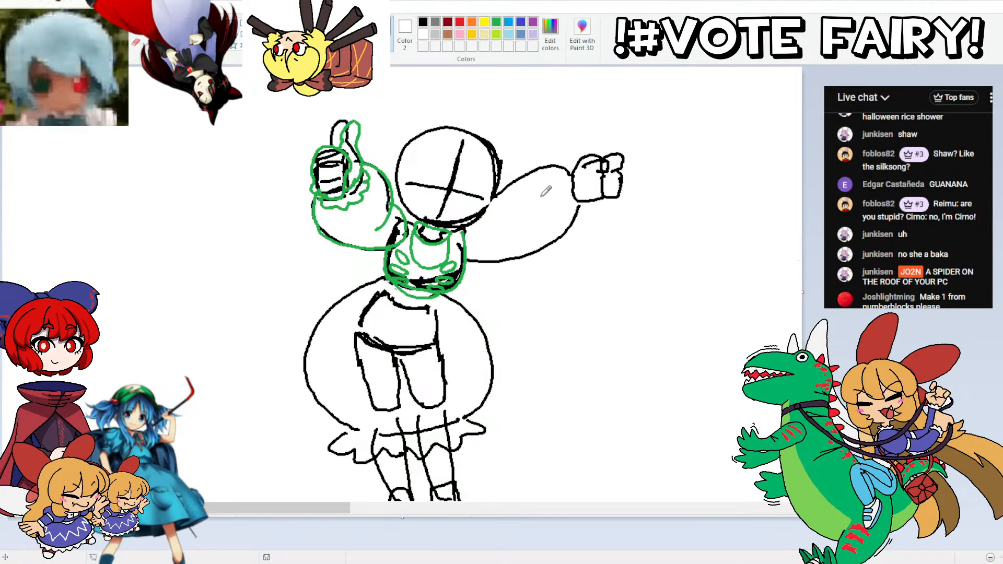
Step: Outline the outstretched arm's sleeve, frilled cuff and clenched fist in green over the black sketch
mouse_move(468, 260)
mouse_down()
mouse_move(533, 250)
mouse_move(576, 221)
mouse_move(579, 206)
mouse_up()
mouse_move(494, 196)
mouse_down()
mouse_move(542, 167)
mouse_move(578, 167)
mouse_move(587, 194)
mouse_up()
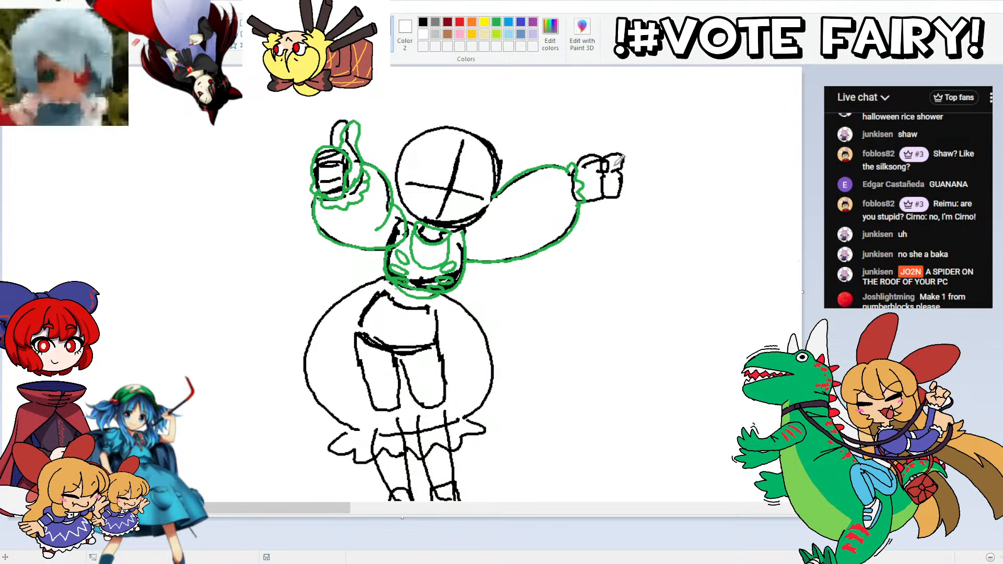
mouse_move(583, 159)
mouse_down()
mouse_move(617, 157)
mouse_move(609, 175)
mouse_move(610, 152)
mouse_move(625, 162)
mouse_move(623, 194)
mouse_move(608, 195)
mouse_move(629, 163)
mouse_move(622, 189)
mouse_move(599, 192)
mouse_move(599, 176)
mouse_move(613, 200)
mouse_move(598, 188)
mouse_up()
key(ctrl+z)
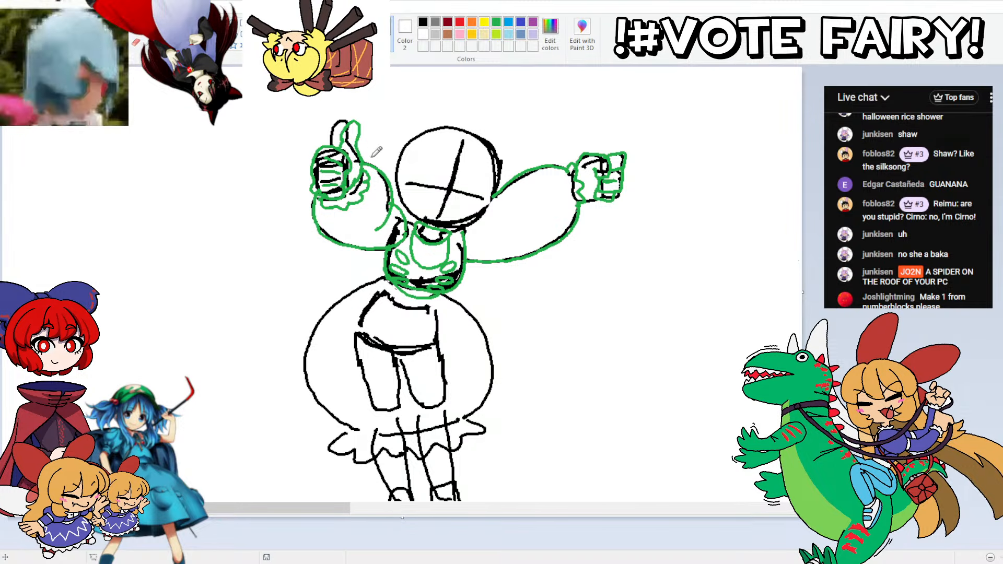
Step: Outline the puffy skirt in green over the black sketch and close it with a wavy lower edge
scroll(465, 282, down, 3)
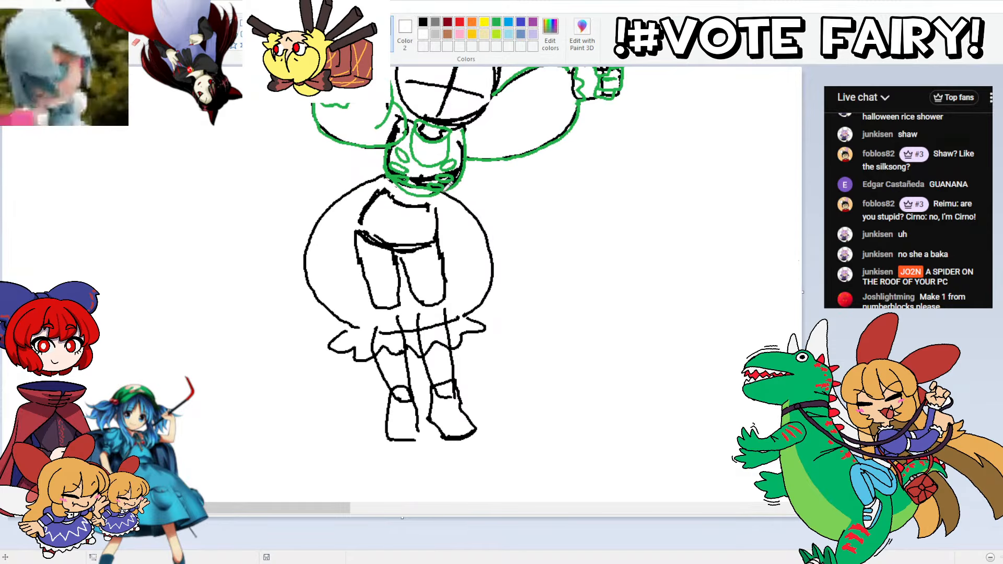
mouse_move(444, 186)
mouse_down()
mouse_move(479, 212)
mouse_move(495, 256)
mouse_move(491, 293)
mouse_move(464, 315)
mouse_up()
mouse_move(361, 326)
mouse_down()
mouse_move(307, 277)
mouse_move(307, 242)
mouse_move(325, 205)
mouse_move(392, 166)
mouse_up()
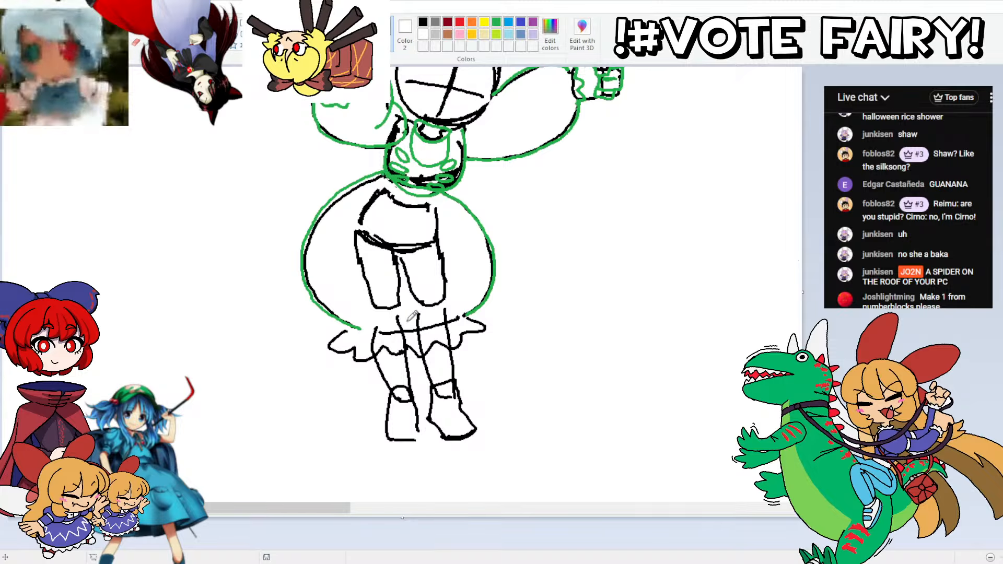
mouse_move(460, 316)
mouse_down()
mouse_move(368, 326)
mouse_move(400, 325)
mouse_up()
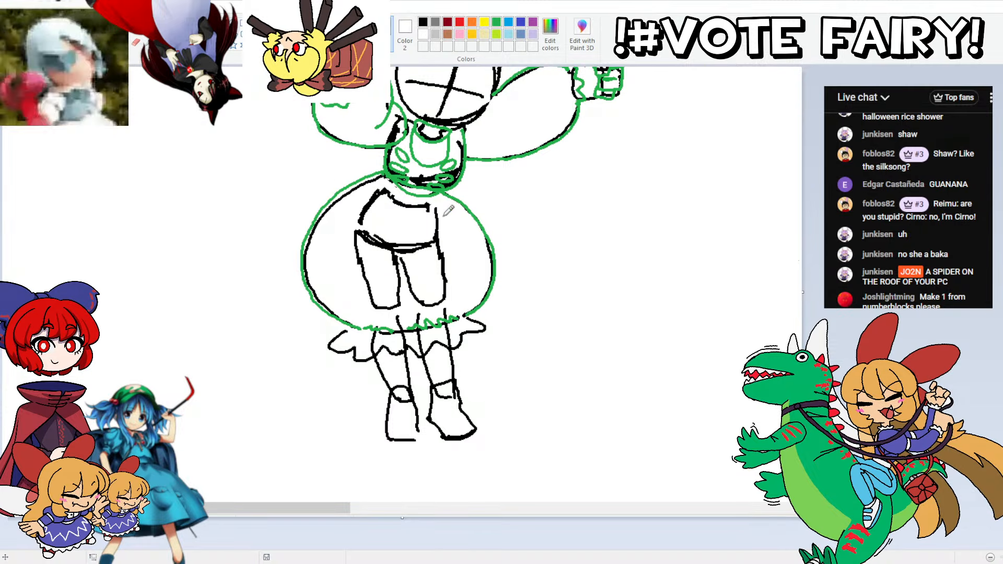
mouse_move(445, 192)
mouse_down()
mouse_move(412, 227)
mouse_move(308, 276)
mouse_move(310, 288)
mouse_move(399, 259)
mouse_move(456, 194)
mouse_up()
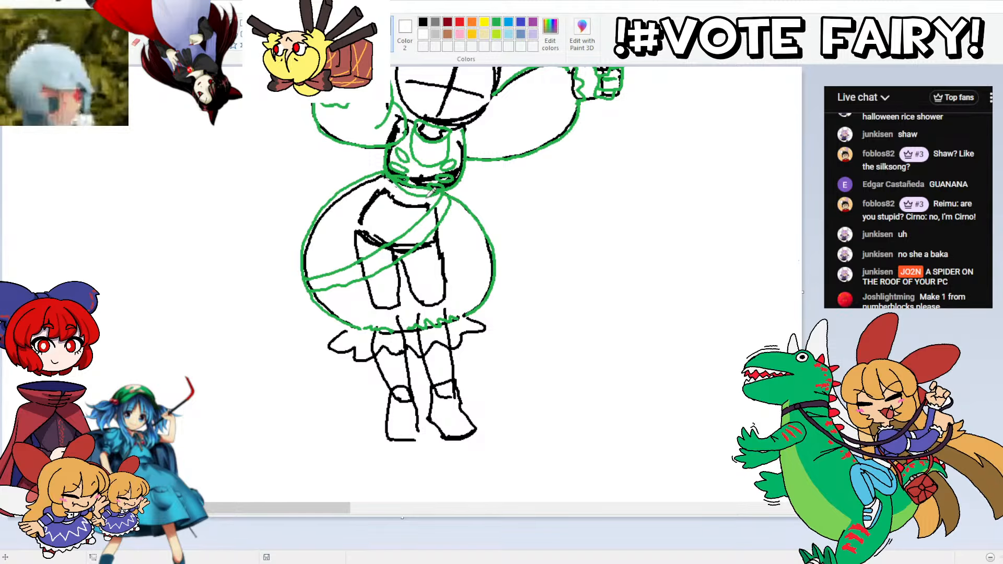
key(ctrl+z)
key(ctrl+z)
Step: Draw crossing curved wrap bands around the waist and the whole puffy skirt in green
mouse_move(439, 186)
mouse_down()
mouse_move(382, 210)
mouse_move(338, 196)
mouse_move(330, 207)
mouse_move(397, 218)
mouse_move(455, 187)
mouse_up()
mouse_move(389, 166)
mouse_down()
mouse_move(399, 204)
mouse_move(408, 204)
mouse_move(402, 186)
mouse_move(427, 214)
mouse_move(444, 221)
mouse_move(471, 209)
mouse_move(472, 218)
mouse_move(413, 213)
mouse_up()
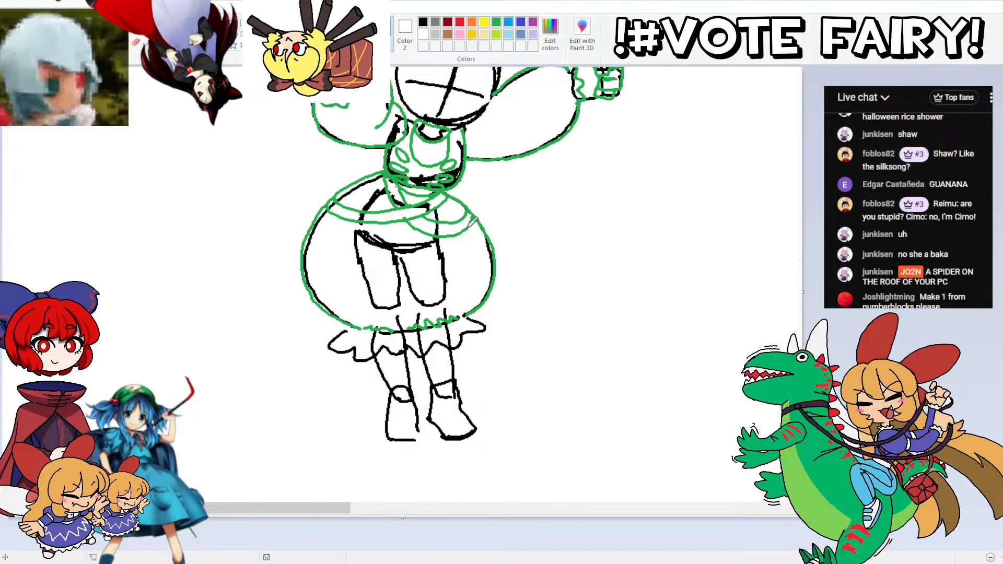
mouse_move(475, 219)
mouse_down()
mouse_move(394, 272)
mouse_move(346, 279)
mouse_move(307, 253)
mouse_move(305, 263)
mouse_move(356, 291)
mouse_move(397, 284)
mouse_move(443, 267)
mouse_move(482, 207)
mouse_up()
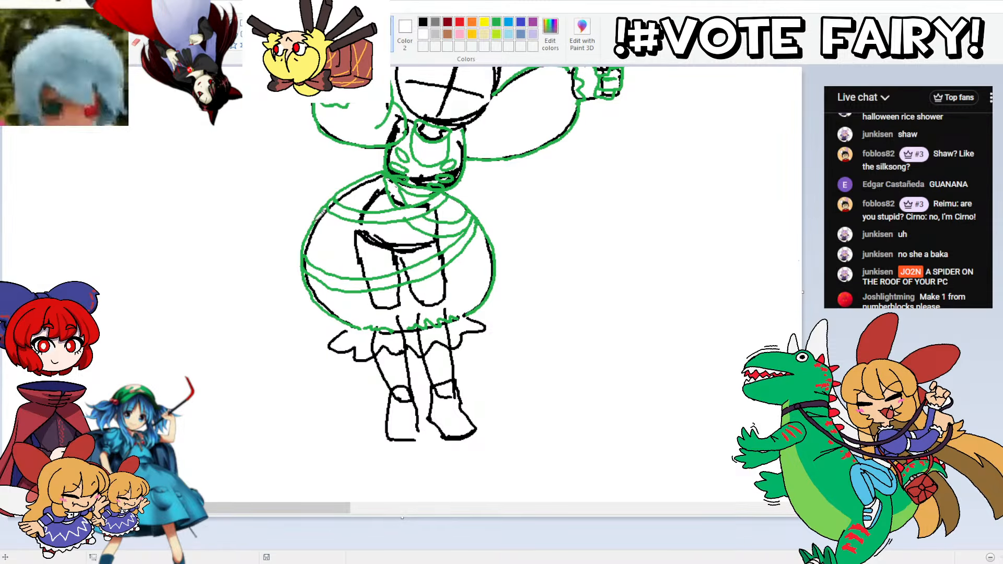
mouse_move(319, 213)
mouse_down()
mouse_move(337, 253)
mouse_move(390, 273)
mouse_move(445, 275)
mouse_move(497, 246)
mouse_move(495, 265)
mouse_move(447, 283)
mouse_move(410, 279)
mouse_up()
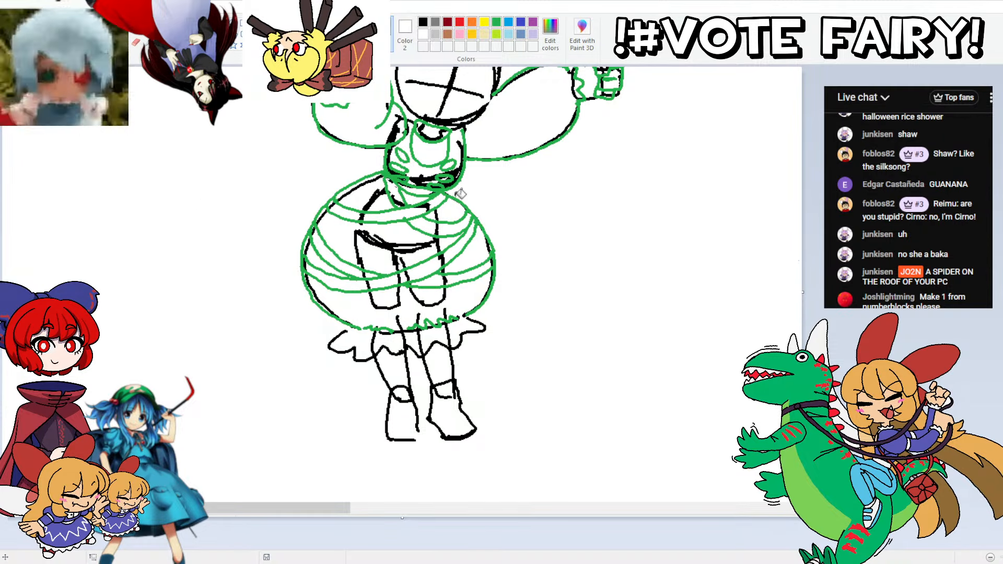
Step: Erase the skirt's wavy lower edge and redraw it in green as a smooth hem with a frilled trim below
right_click(426, 323)
right_click(379, 329)
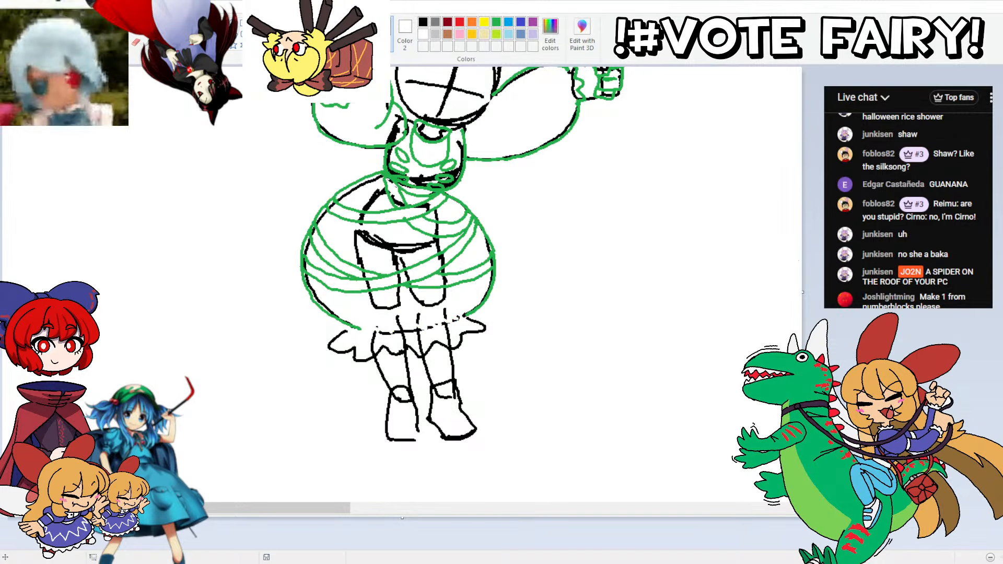
mouse_move(361, 327)
mouse_down()
mouse_move(461, 313)
mouse_move(423, 334)
mouse_move(324, 321)
mouse_move(351, 340)
mouse_move(327, 336)
mouse_move(348, 322)
mouse_move(353, 344)
mouse_move(370, 353)
mouse_move(431, 349)
mouse_move(473, 333)
mouse_move(486, 321)
mouse_move(478, 313)
mouse_up()
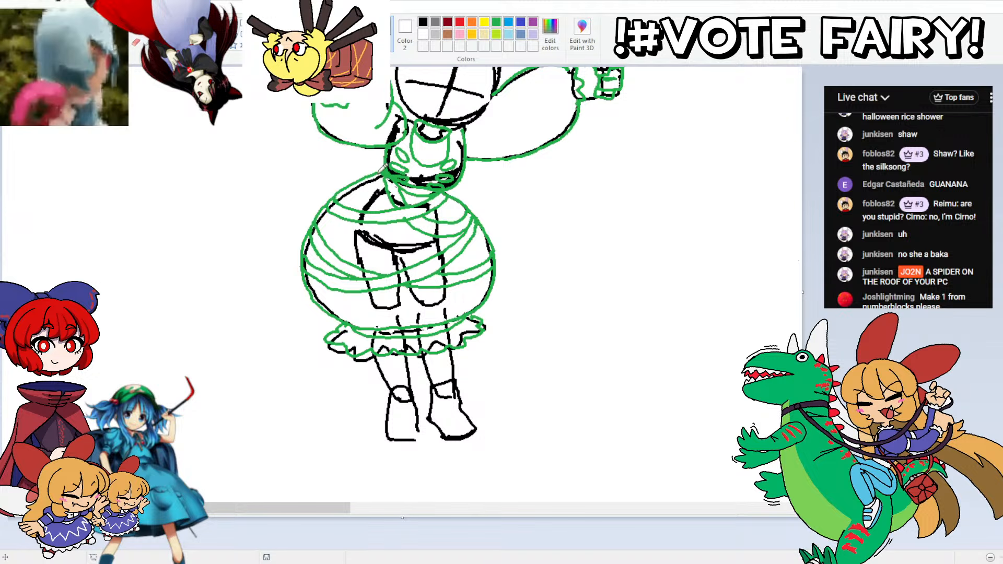
mouse_move(389, 164)
mouse_down()
mouse_move(360, 168)
mouse_move(381, 165)
mouse_up()
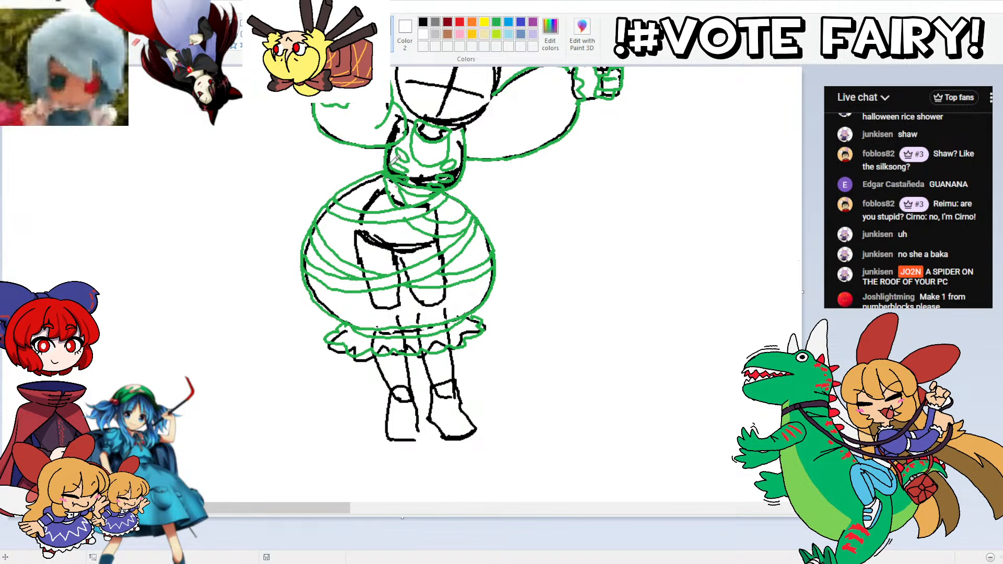
Step: Outline both lower legs below the frill in green and add a wide cuff around each ankle
scroll(748, 89, down, 3)
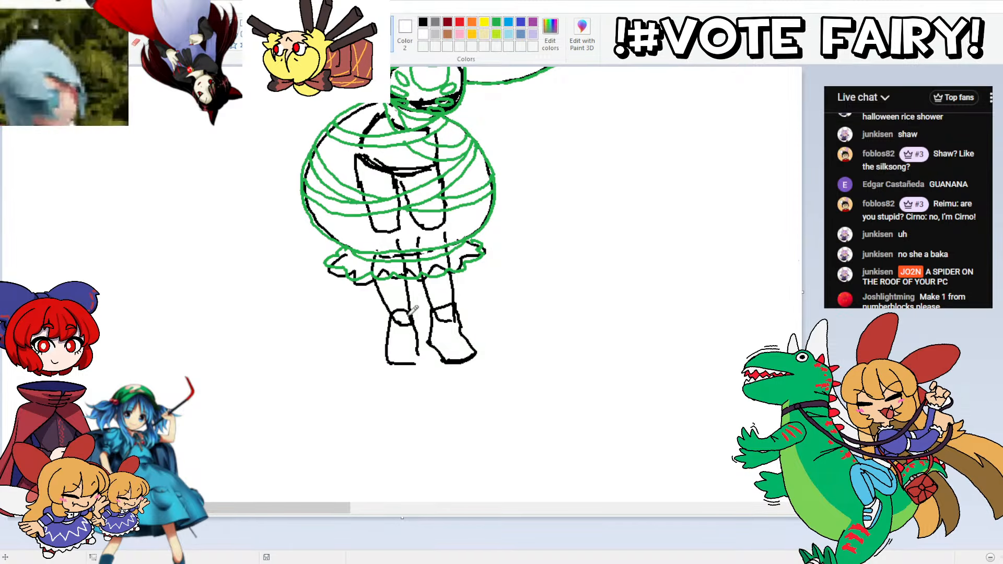
mouse_move(415, 316)
mouse_down()
mouse_move(380, 321)
mouse_move(378, 302)
mouse_move(412, 318)
mouse_move(383, 307)
mouse_move(382, 295)
mouse_move(409, 293)
mouse_move(414, 314)
mouse_move(432, 314)
mouse_move(427, 295)
mouse_move(460, 308)
mouse_up()
key(ctrl+z)
key(ctrl+z)
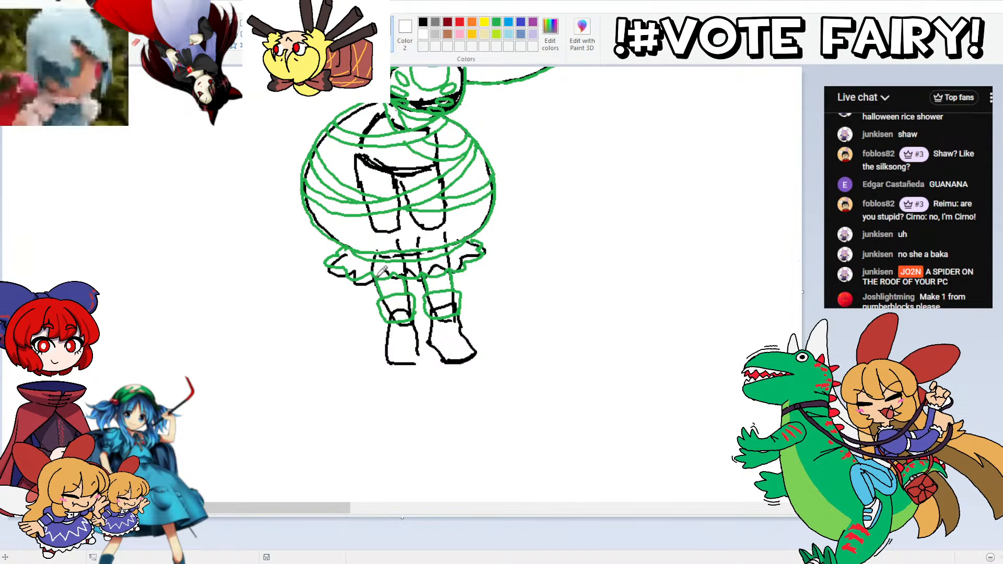
Step: Outline both shoes in green over the black sketch and add crossed laces on each
mouse_move(420, 312)
mouse_down()
mouse_move(420, 361)
mouse_move(401, 375)
mouse_move(386, 370)
mouse_move(404, 320)
mouse_up()
mouse_move(467, 326)
mouse_down()
mouse_move(479, 352)
mouse_move(464, 370)
mouse_move(433, 350)
mouse_move(434, 315)
mouse_move(412, 313)
mouse_move(409, 350)
mouse_move(394, 351)
mouse_move(413, 313)
mouse_up()
mouse_move(452, 339)
mouse_down()
mouse_move(395, 335)
mouse_move(395, 344)
mouse_move(412, 331)
mouse_move(390, 331)
mouse_up()
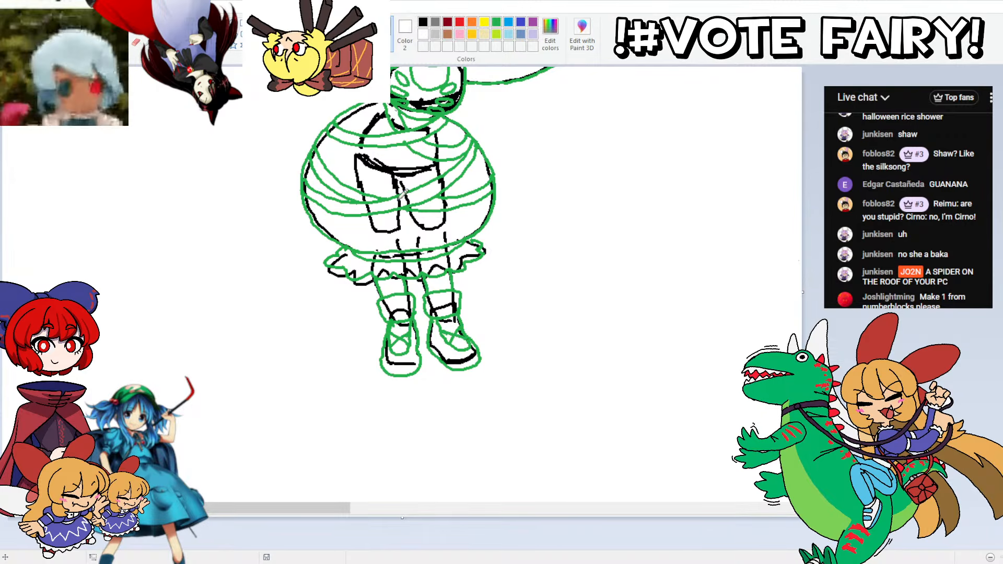
Step: Draw the parted fringe and the rounded hair outline around the head circle in green
scroll(522, 283, up, 5)
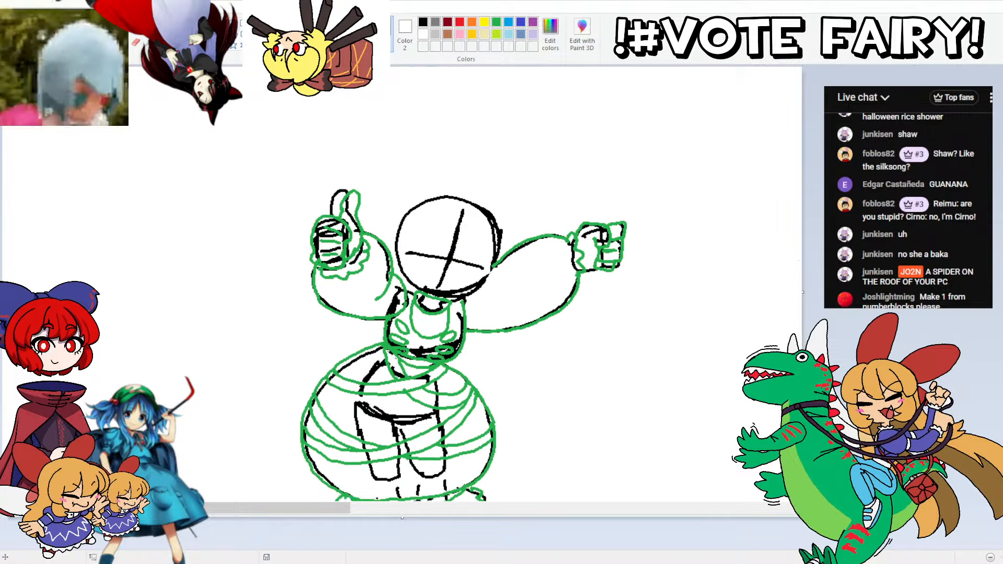
scroll(463, 327, down, 1)
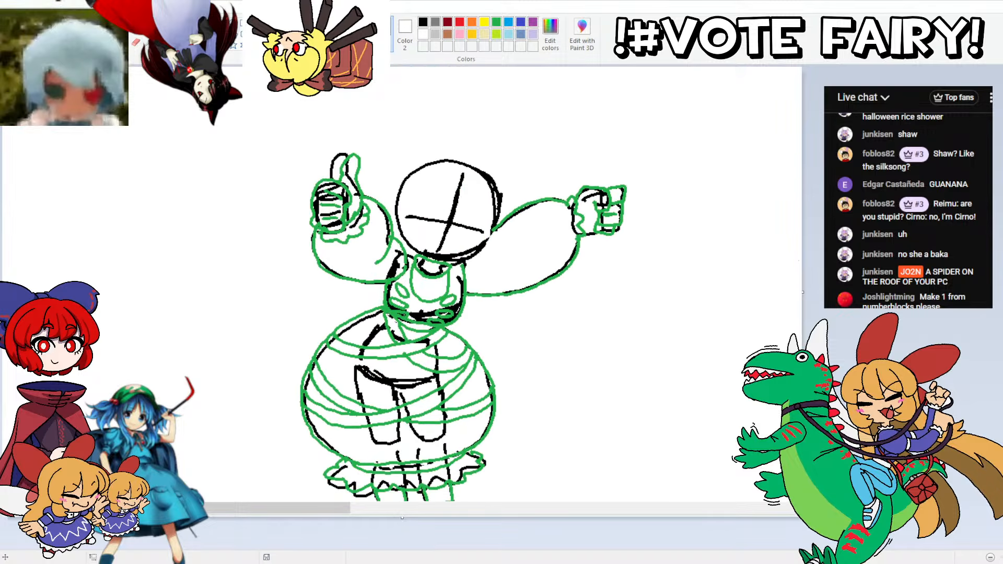
scroll(463, 327, up, 1)
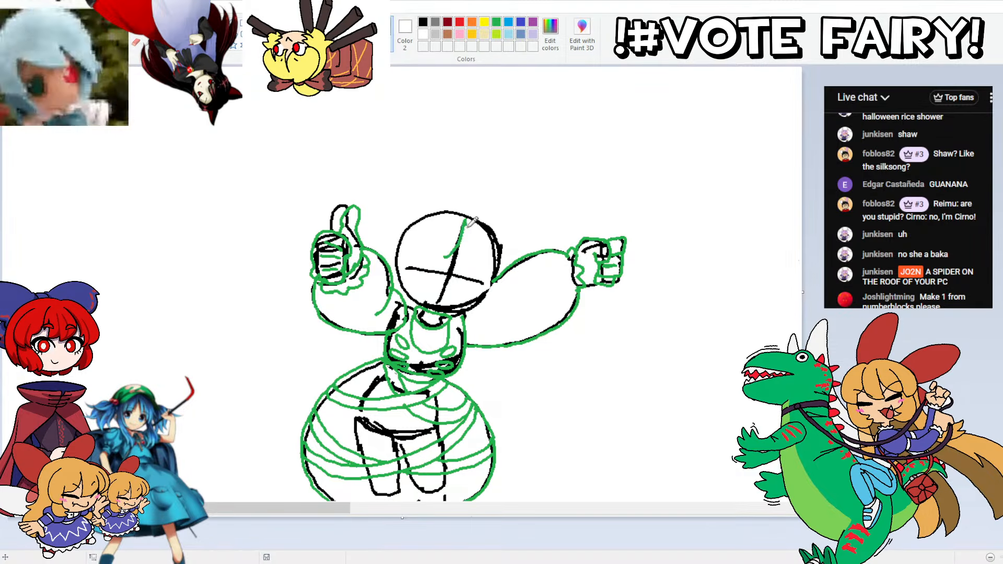
mouse_move(447, 256)
mouse_down()
mouse_move(466, 210)
mouse_move(462, 259)
mouse_up()
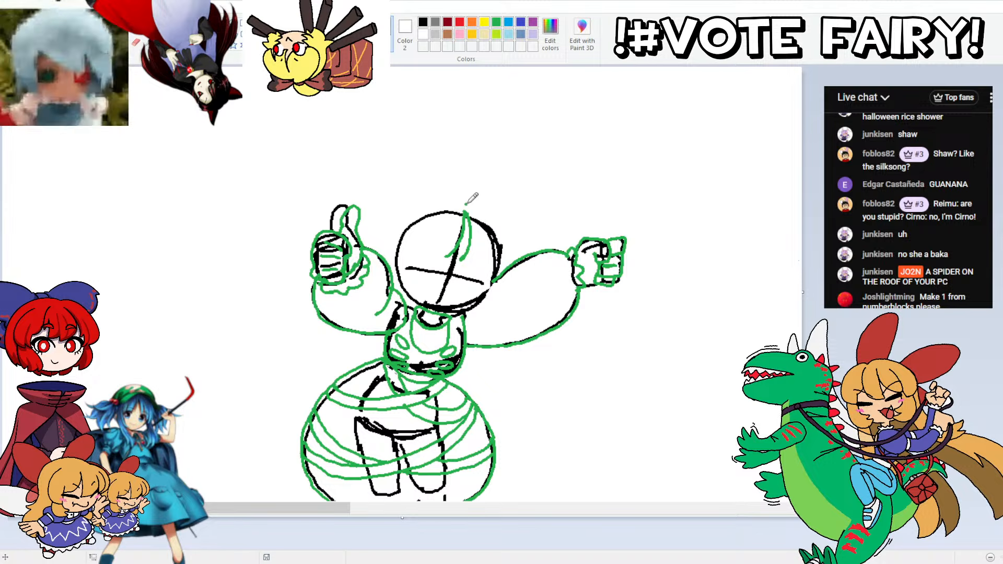
mouse_move(466, 203)
mouse_down()
mouse_move(503, 205)
mouse_move(520, 218)
mouse_move(531, 255)
mouse_move(513, 273)
mouse_move(490, 276)
mouse_move(489, 267)
mouse_move(434, 257)
mouse_up()
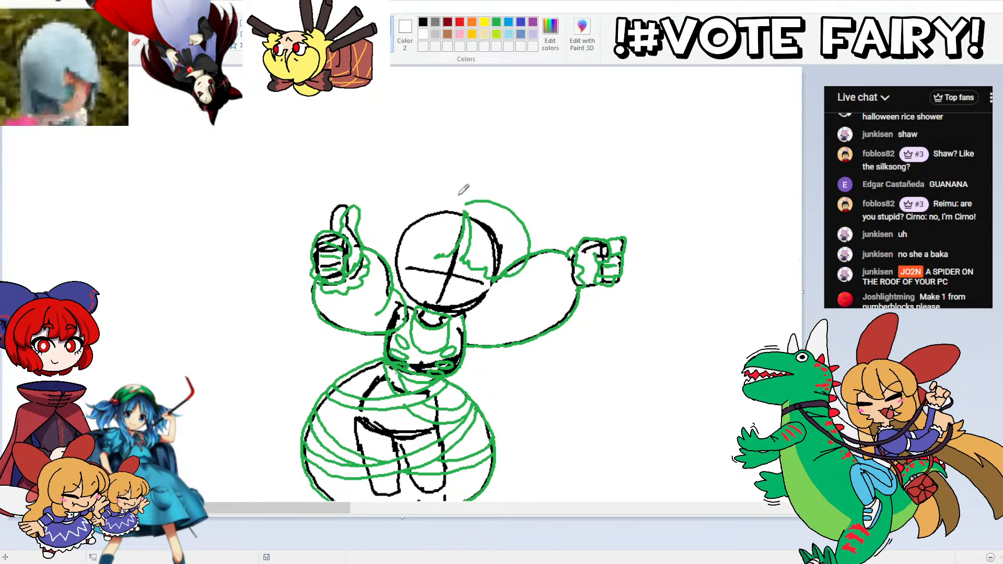
drag(463, 203, 427, 203)
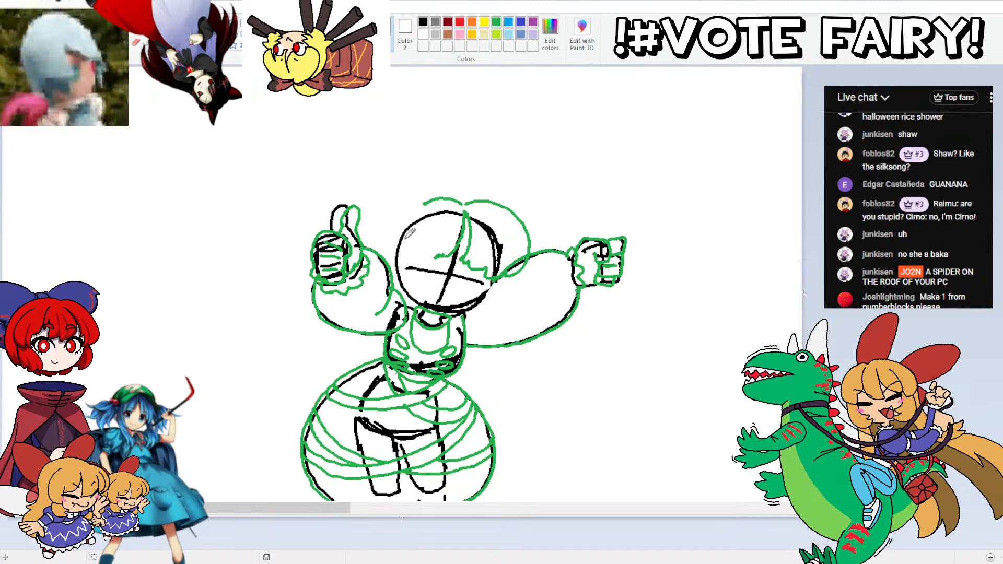
mouse_move(414, 246)
mouse_down()
mouse_move(404, 226)
mouse_move(429, 201)
mouse_up()
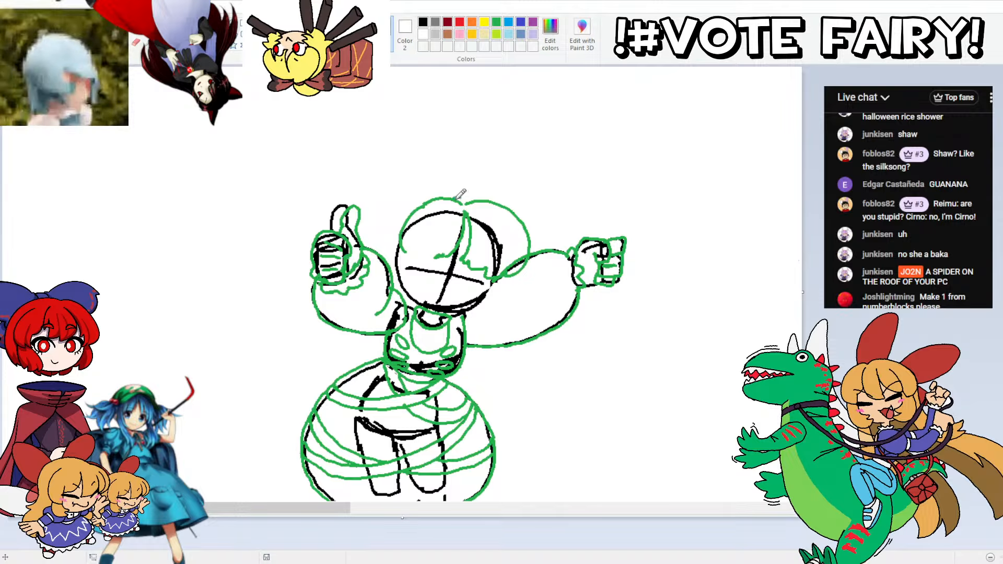
Step: Add flared, jagged-ended tufts on both sides of the head and wavy locks beside the face in green
mouse_move(459, 196)
mouse_down()
mouse_move(539, 192)
mouse_move(527, 207)
mouse_move(537, 231)
mouse_up()
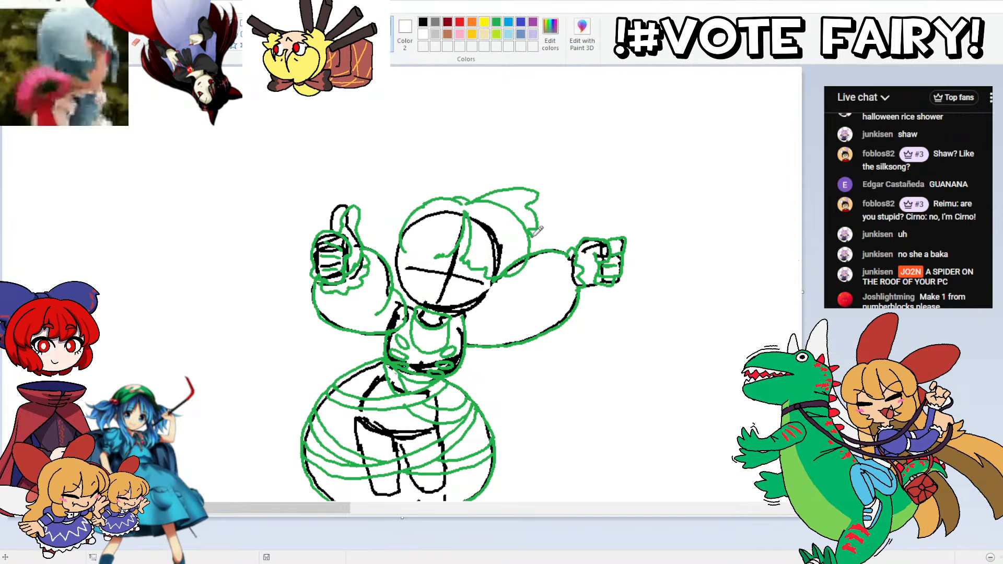
mouse_move(452, 196)
mouse_down()
mouse_move(412, 183)
mouse_move(379, 194)
mouse_move(376, 224)
mouse_move(387, 234)
mouse_move(420, 217)
mouse_move(418, 242)
mouse_move(432, 257)
mouse_move(431, 247)
mouse_move(419, 243)
mouse_move(398, 262)
mouse_move(411, 252)
mouse_move(423, 285)
mouse_move(415, 290)
mouse_move(426, 297)
mouse_move(403, 285)
mouse_up()
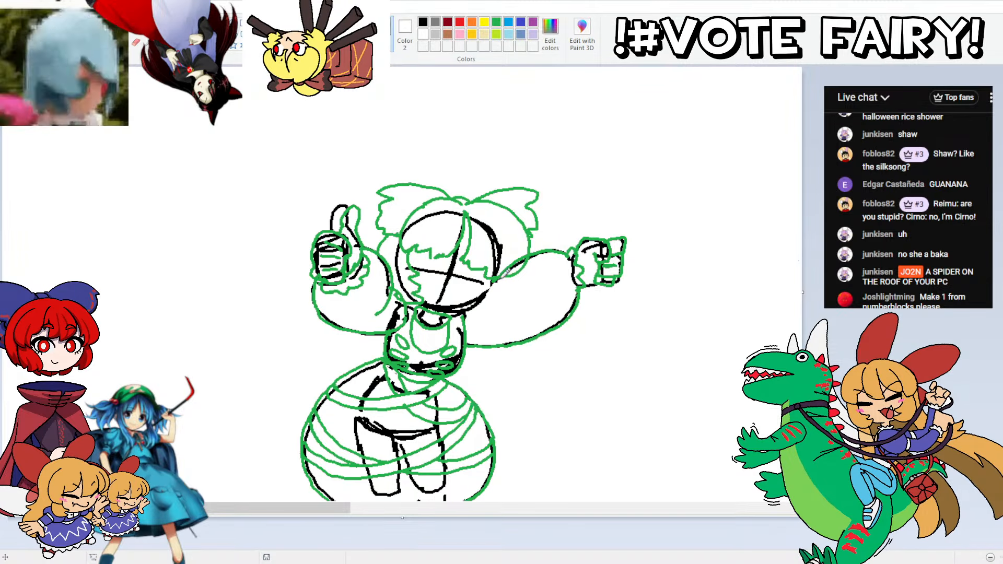
mouse_move(514, 269)
mouse_down()
mouse_move(520, 293)
mouse_move(502, 312)
mouse_move(475, 321)
mouse_move(466, 300)
mouse_move(476, 279)
mouse_move(456, 310)
mouse_move(425, 301)
mouse_move(476, 306)
mouse_move(468, 308)
mouse_move(499, 276)
mouse_up()
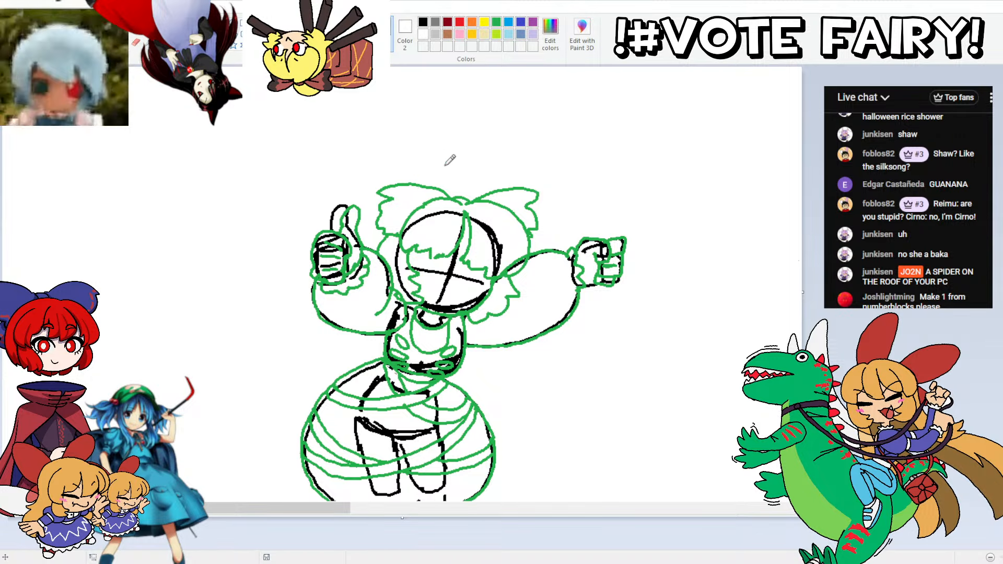
Step: Draw a rounded bun with crossing bands on top of the head in green
mouse_move(421, 184)
mouse_down()
mouse_move(473, 156)
mouse_move(489, 166)
mouse_move(494, 191)
mouse_move(464, 156)
mouse_move(453, 161)
mouse_move(461, 175)
mouse_move(439, 189)
mouse_move(481, 157)
mouse_move(437, 164)
mouse_up()
key(ctrl+z)
key(ctrl+z)
key(ctrl+z)
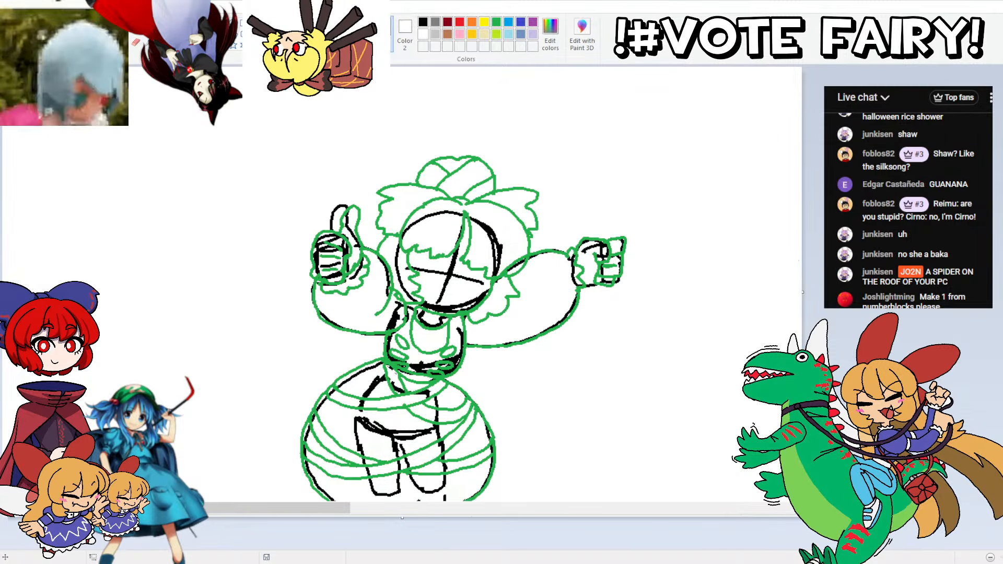
Step: Paste the copied black head circle and place it in the empty canvas area to the right of the finished figure sketch
scroll(464, 284, down, 5)
scroll(464, 284, up, 3)
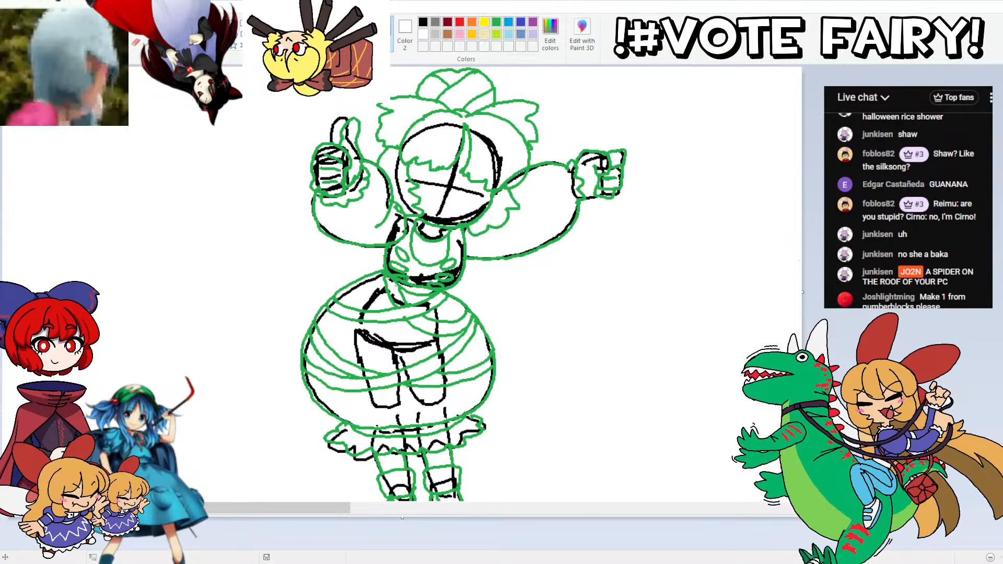
click(381, 508)
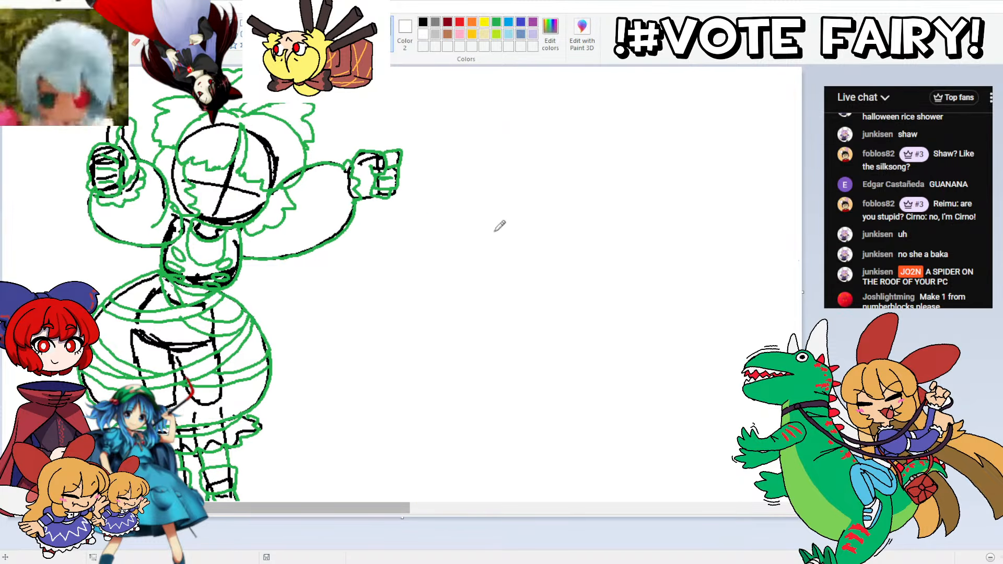
drag(355, 508, 300, 509)
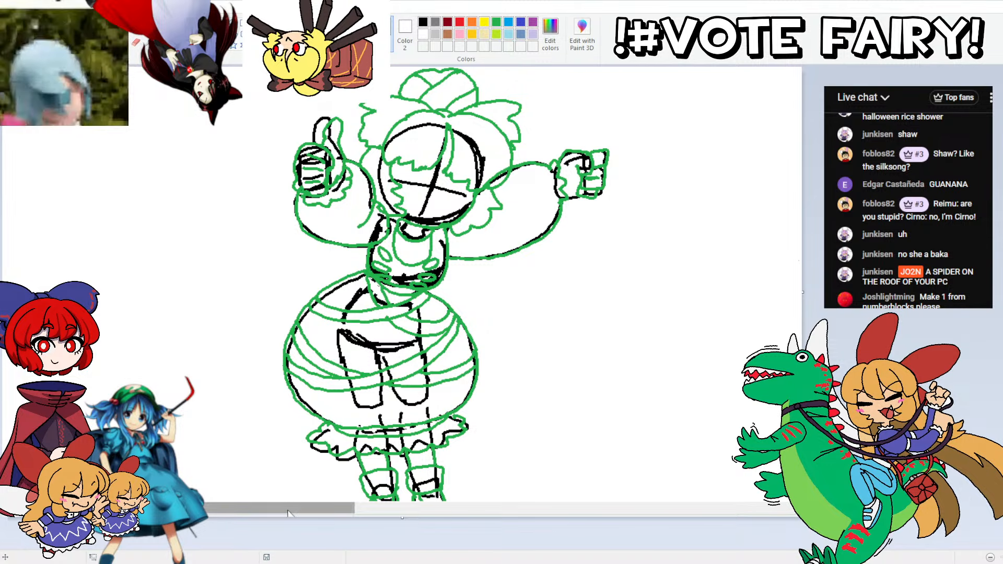
drag(295, 507, 315, 506)
drag(658, 407, 574, 408)
key(ctrl+z)
drag(367, 514, 413, 514)
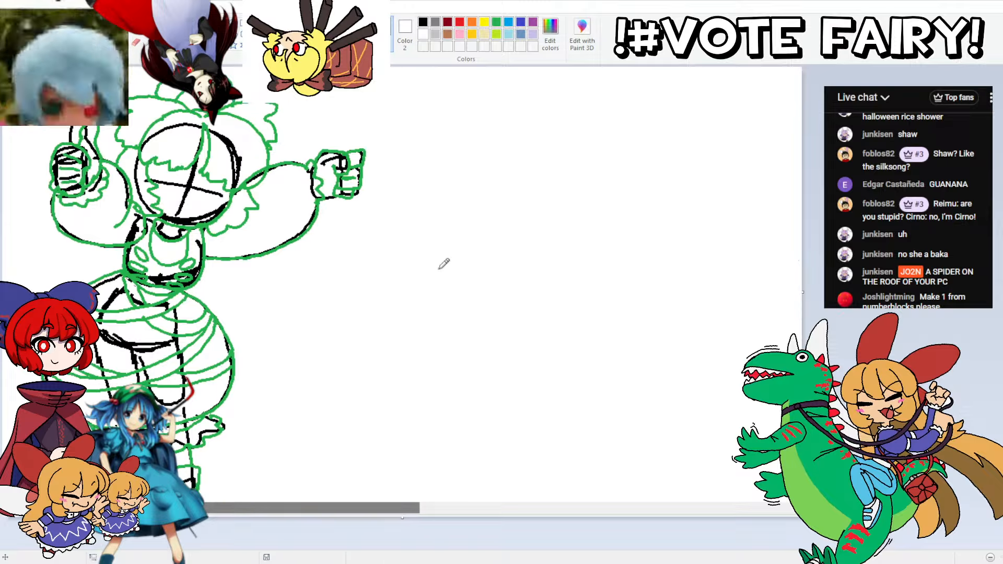
key(ctrl+v)
drag(66, 101, 515, 259)
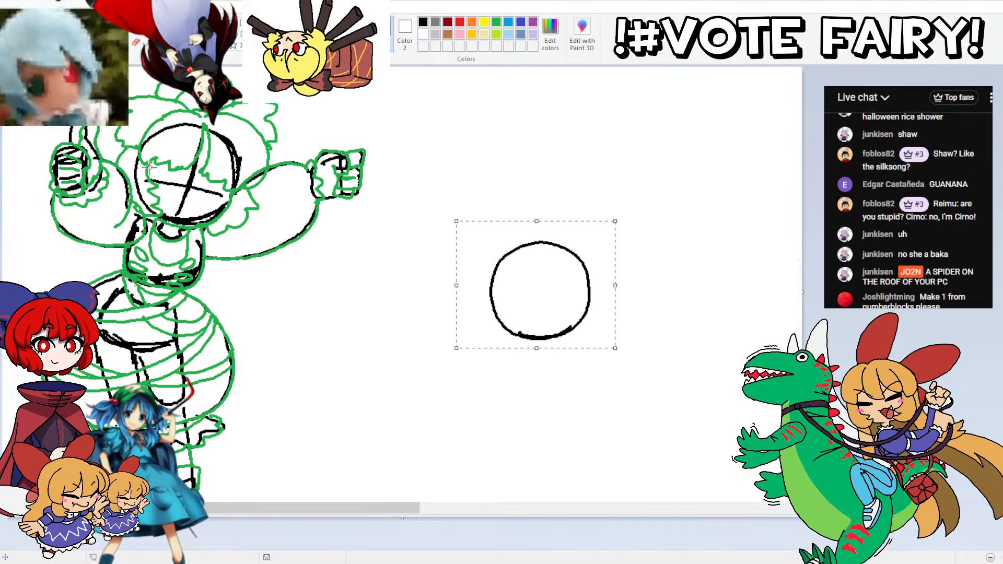
key(Escape)
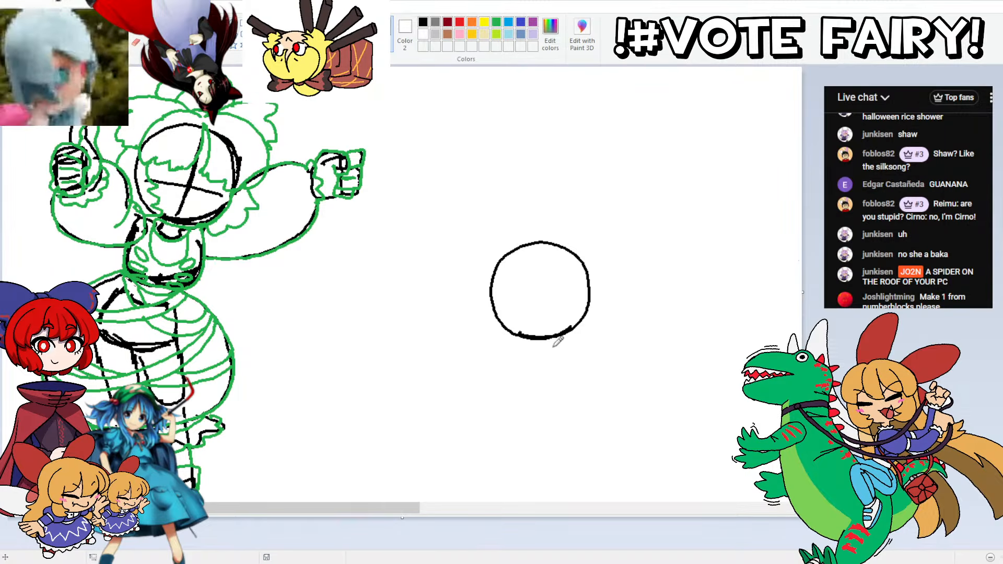
Step: Draw a short neck and curved shoulder lines below the new head circle in black
key(ctrl+z)
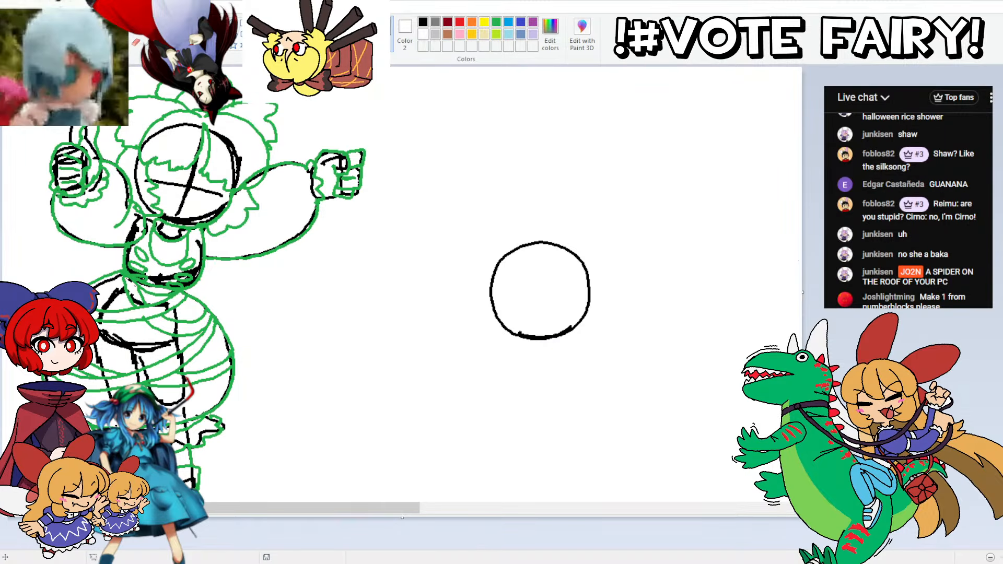
mouse_move(552, 345)
mouse_down()
mouse_move(552, 336)
mouse_move(548, 345)
mouse_up()
key(ctrl+z)
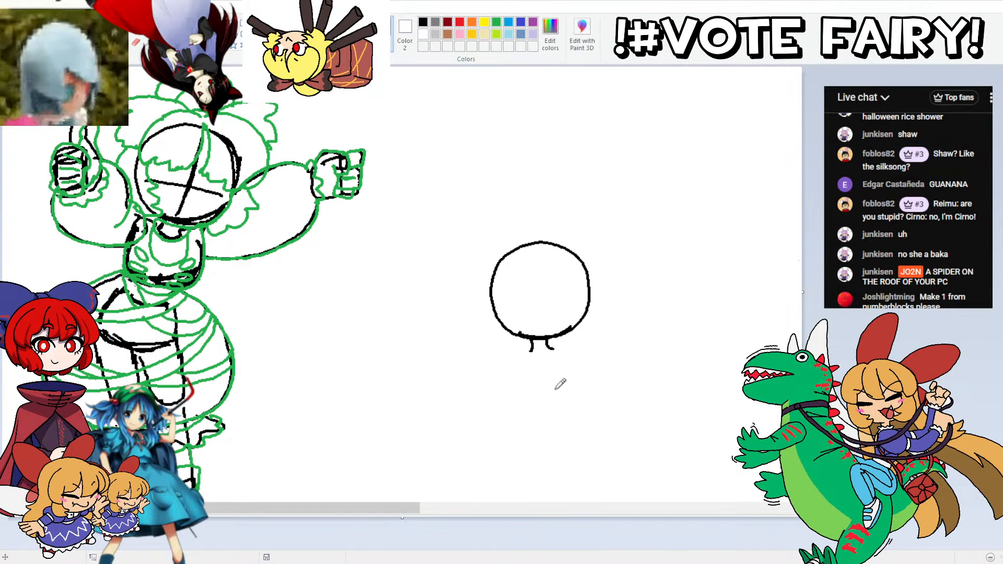
mouse_move(554, 348)
mouse_down()
mouse_move(573, 354)
mouse_move(513, 353)
mouse_up()
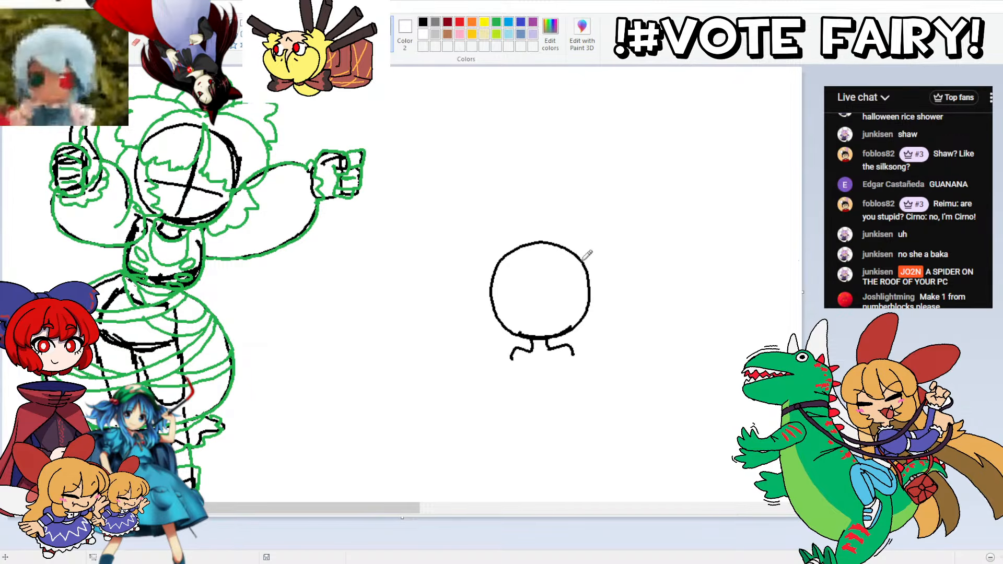
Step: Draw two gripping hands with separate fingers in front of the shoulders, joined by a short line, in black
scroll(568, 268, down, 3)
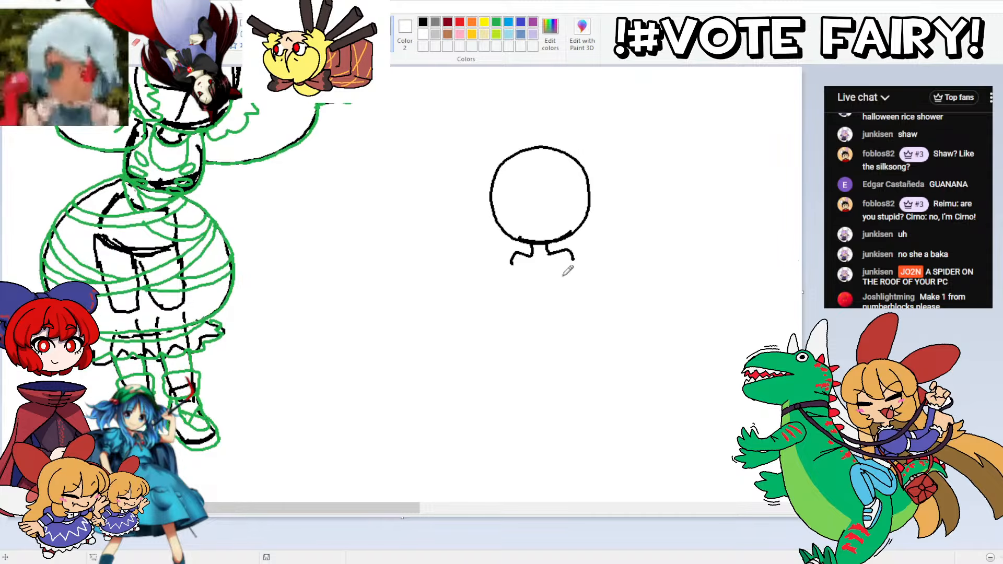
mouse_move(571, 256)
mouse_down()
mouse_move(597, 262)
mouse_move(596, 278)
mouse_move(578, 281)
mouse_move(572, 264)
mouse_move(569, 274)
mouse_move(584, 278)
mouse_up()
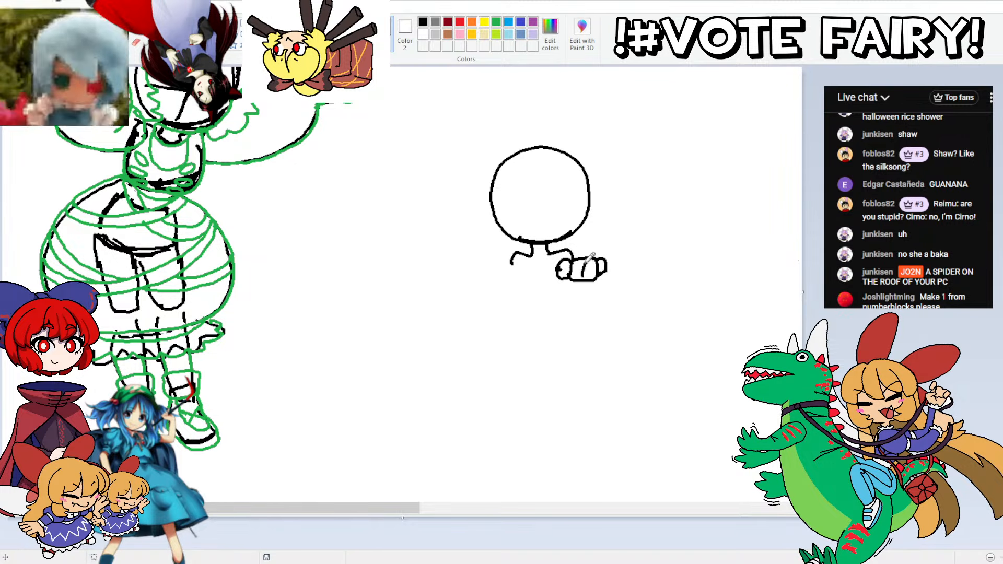
mouse_move(523, 260)
mouse_down()
mouse_move(532, 264)
mouse_move(525, 277)
mouse_move(512, 264)
mouse_move(523, 279)
mouse_move(529, 260)
mouse_move(504, 267)
mouse_move(517, 266)
mouse_move(505, 278)
mouse_move(505, 263)
mouse_move(506, 275)
mouse_move(482, 274)
mouse_move(508, 256)
mouse_move(531, 268)
mouse_up()
key(ctrl+z)
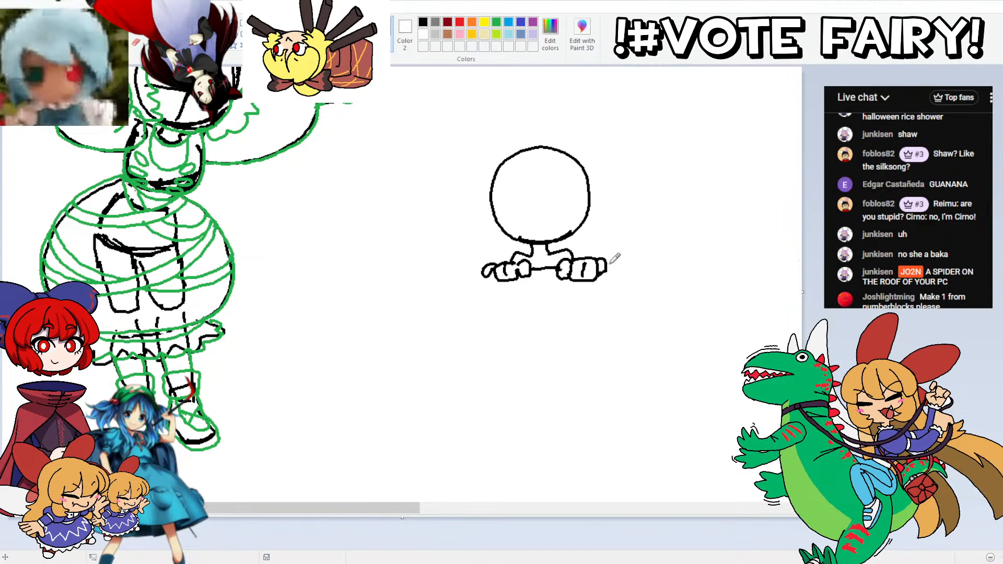
Step: Draw a tapered bucket below the gripping hands in black, with vertical slat lines, a round knob and a curved hanging handle
mouse_move(606, 265)
mouse_down()
mouse_move(615, 262)
mouse_move(616, 277)
mouse_move(592, 375)
mouse_move(491, 369)
mouse_move(466, 278)
mouse_move(483, 273)
mouse_up()
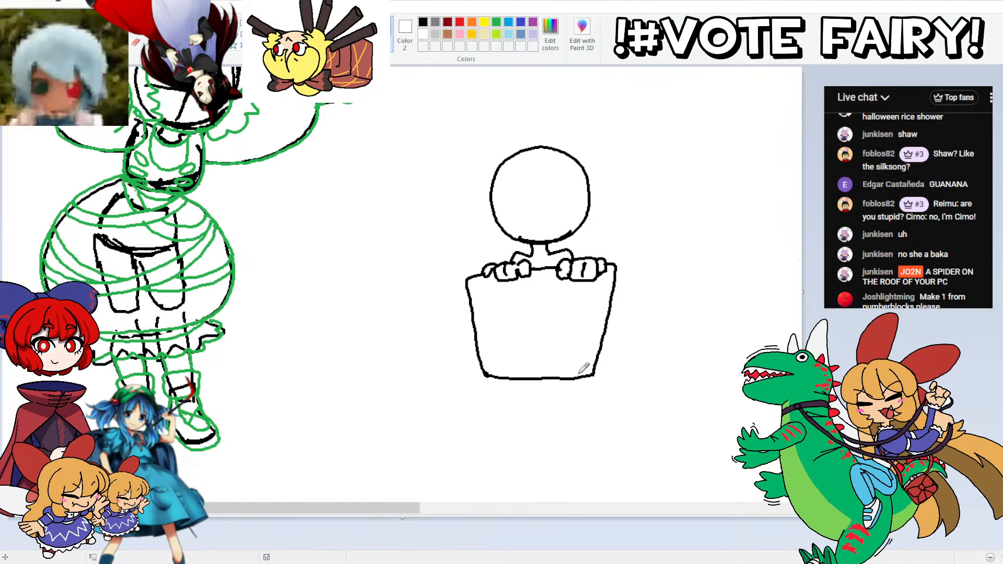
drag(567, 377, 580, 277)
drag(505, 376, 491, 277)
drag(534, 375, 534, 267)
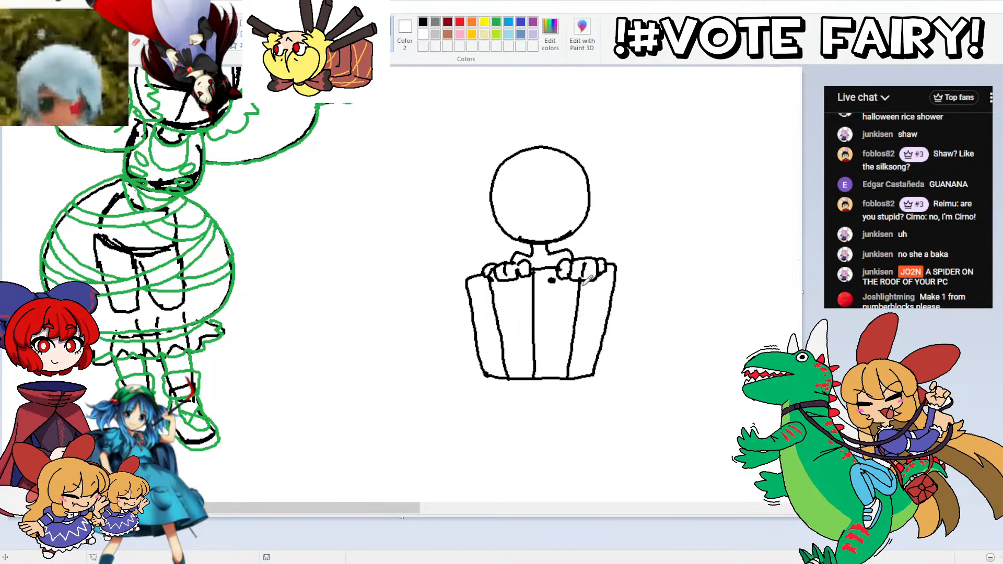
mouse_move(555, 279)
mouse_down()
mouse_move(548, 297)
mouse_move(557, 286)
mouse_move(585, 292)
mouse_move(629, 321)
mouse_move(620, 358)
mouse_move(598, 364)
mouse_up()
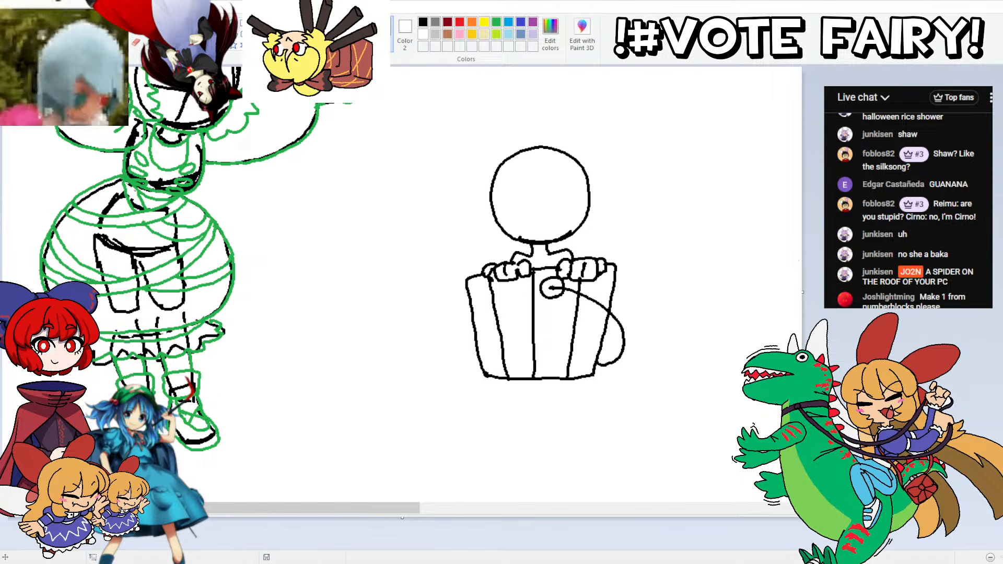
Step: Draw a toothed zigzag wedge, a dividing line and a half-round eye with a pupil inside the head circle
scroll(543, 283, up, 2)
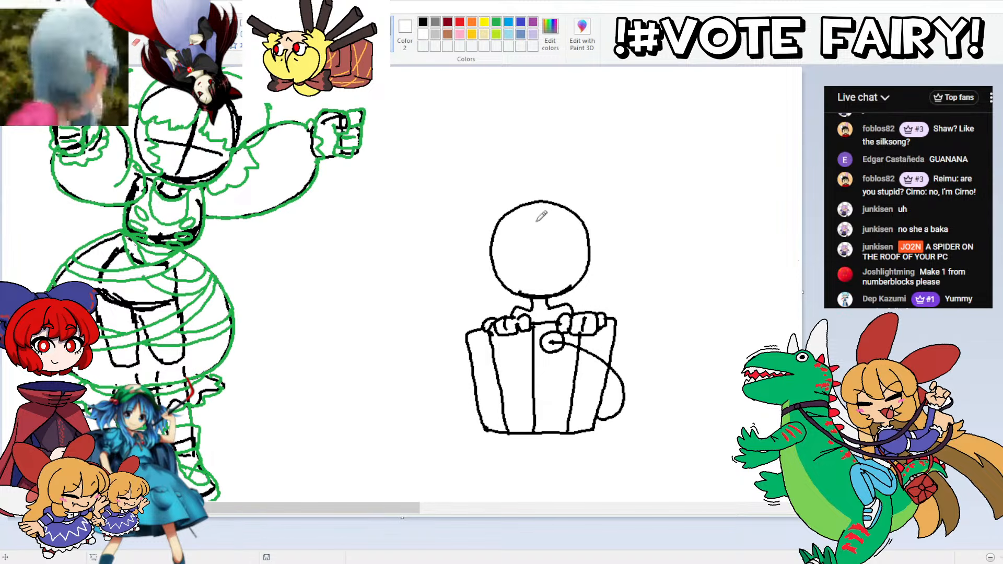
mouse_move(547, 202)
mouse_down()
mouse_move(535, 271)
mouse_move(504, 221)
mouse_up()
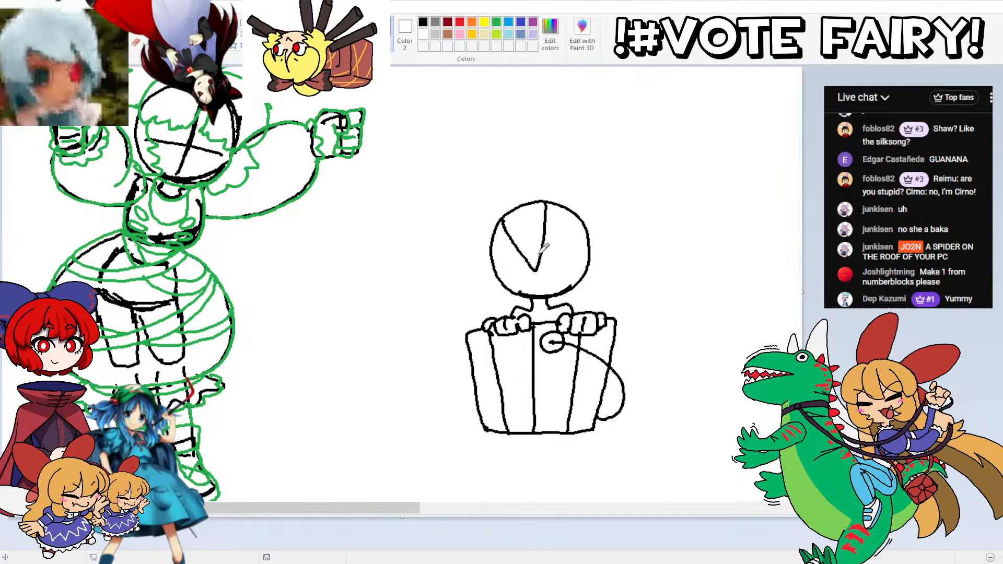
mouse_move(541, 251)
mouse_down()
mouse_move(544, 235)
mouse_move(512, 228)
mouse_move(543, 211)
mouse_move(516, 215)
mouse_up()
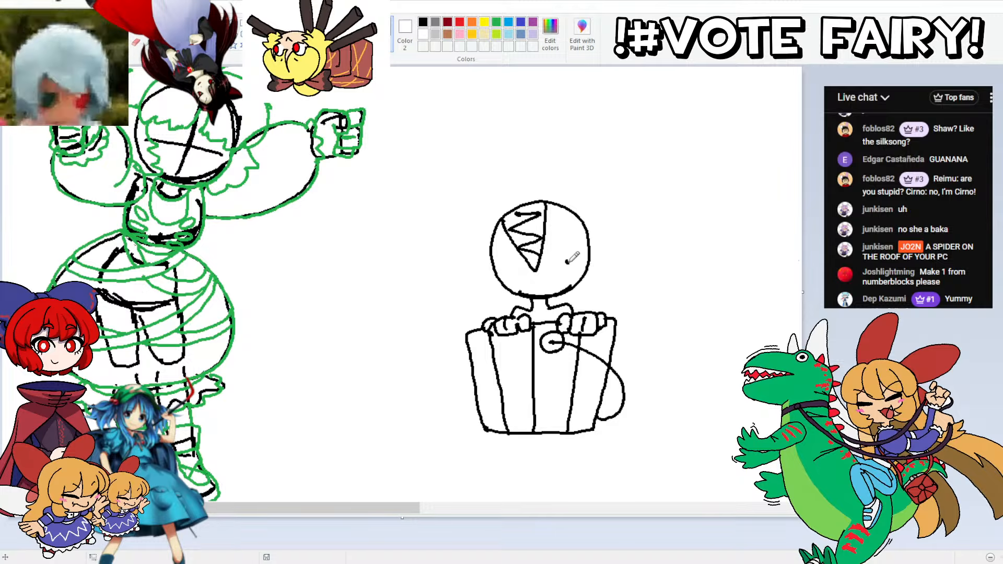
drag(567, 262, 569, 219)
mouse_move(573, 255)
mouse_down()
mouse_move(552, 251)
mouse_move(568, 236)
mouse_up()
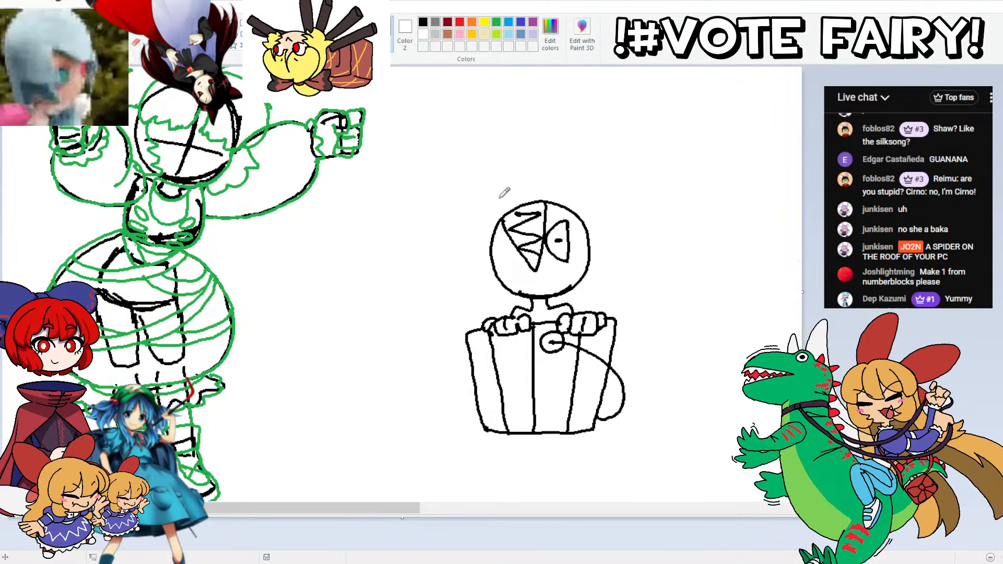
Step: Erase the right edge of the head circle and draw a bulging lobe with a straight inner edge beside the eye
mouse_move(587, 261)
mouse_down()
mouse_move(577, 283)
mouse_move(556, 294)
mouse_move(588, 258)
mouse_move(589, 227)
mouse_up()
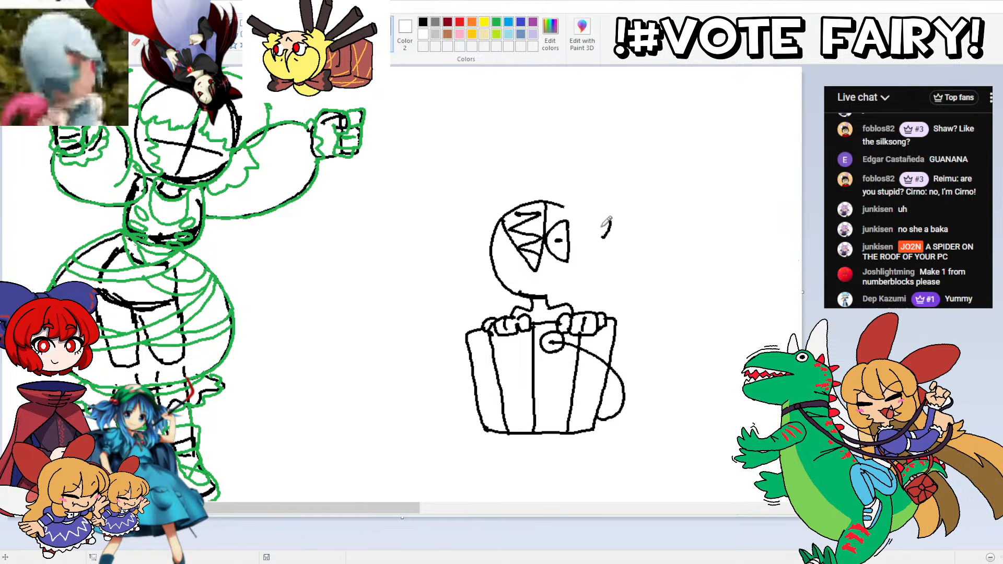
mouse_move(603, 240)
mouse_down()
mouse_move(610, 218)
mouse_move(576, 196)
mouse_up()
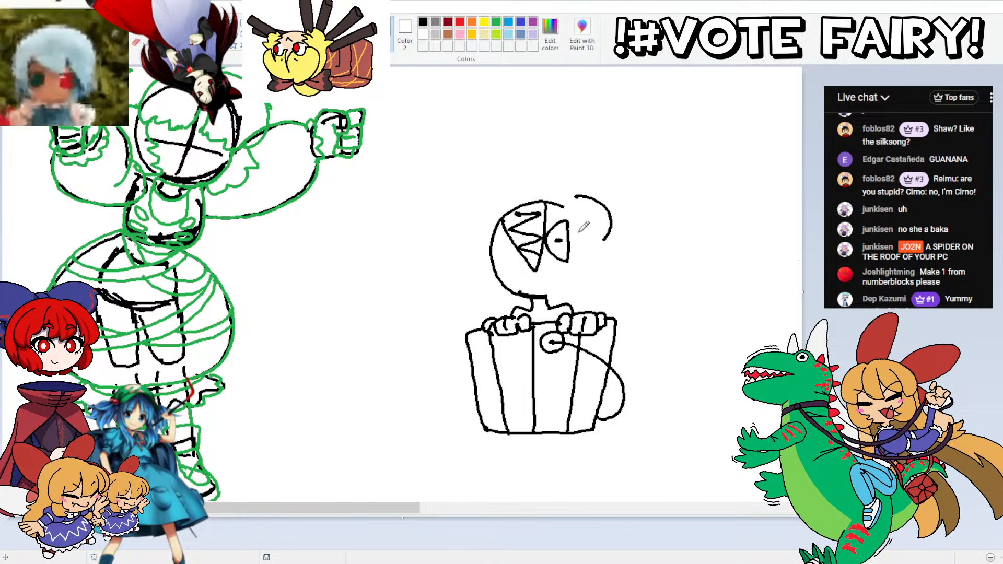
mouse_move(587, 242)
mouse_down()
mouse_move(564, 242)
mouse_move(587, 242)
mouse_move(564, 230)
mouse_move(586, 193)
mouse_up()
Step: Draw the jaw, mouth line and a scalloped cape with a small round clasp in black, and erase the overlapping lines at the neck
mouse_move(606, 238)
mouse_down()
mouse_move(607, 274)
mouse_move(585, 299)
mouse_move(558, 303)
mouse_move(612, 271)
mouse_move(614, 236)
mouse_move(599, 292)
mouse_move(577, 301)
mouse_move(558, 303)
mouse_move(519, 267)
mouse_move(533, 289)
mouse_move(560, 282)
mouse_move(505, 296)
mouse_move(501, 274)
mouse_move(567, 260)
mouse_move(617, 271)
mouse_move(651, 302)
mouse_move(650, 318)
mouse_move(616, 312)
mouse_up()
key(ctrl+z)
key(ctrl+z)
key(ctrl+z)
key(ctrl+z)
key(ctrl+z)
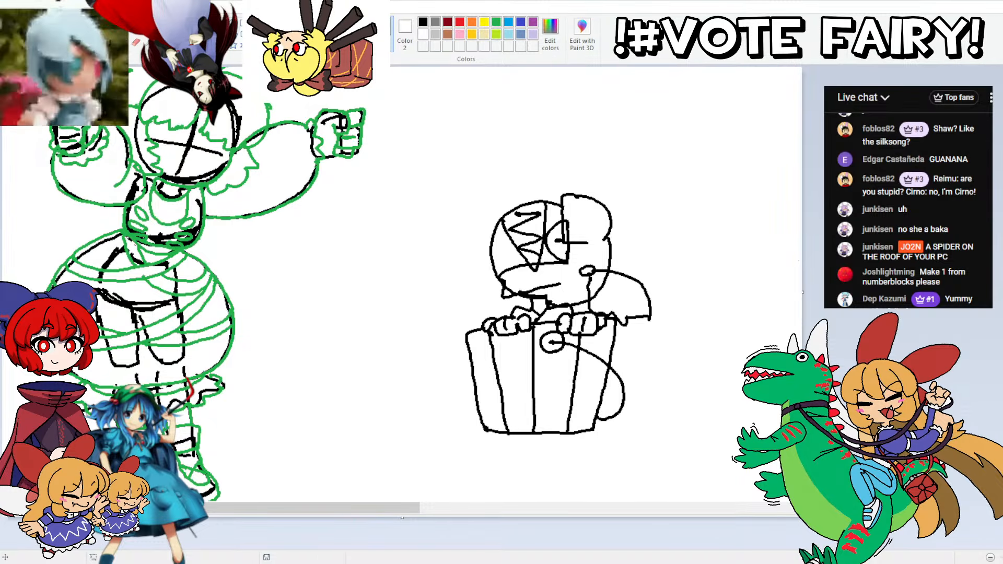
drag(549, 294, 545, 299)
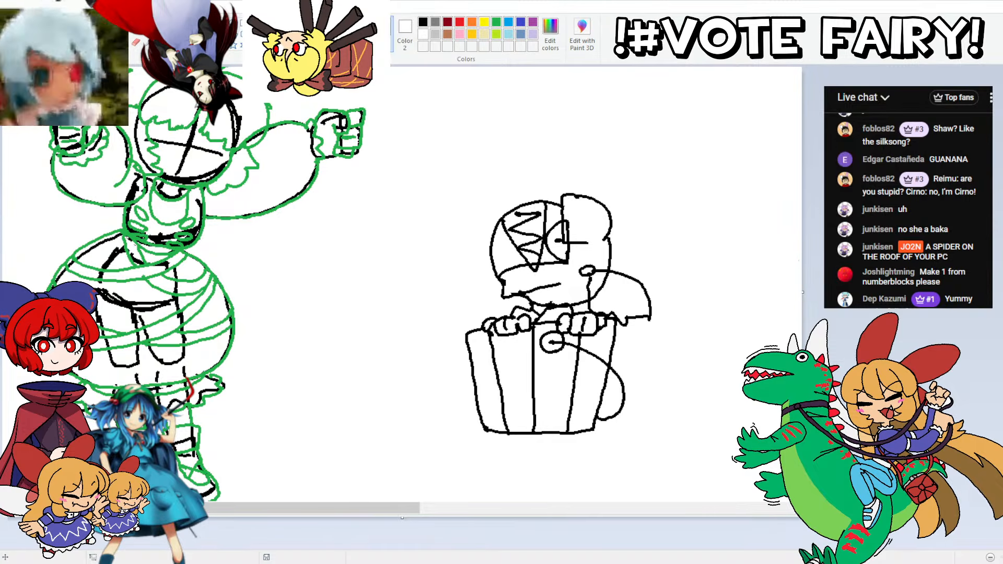
drag(439, 177, 633, 452)
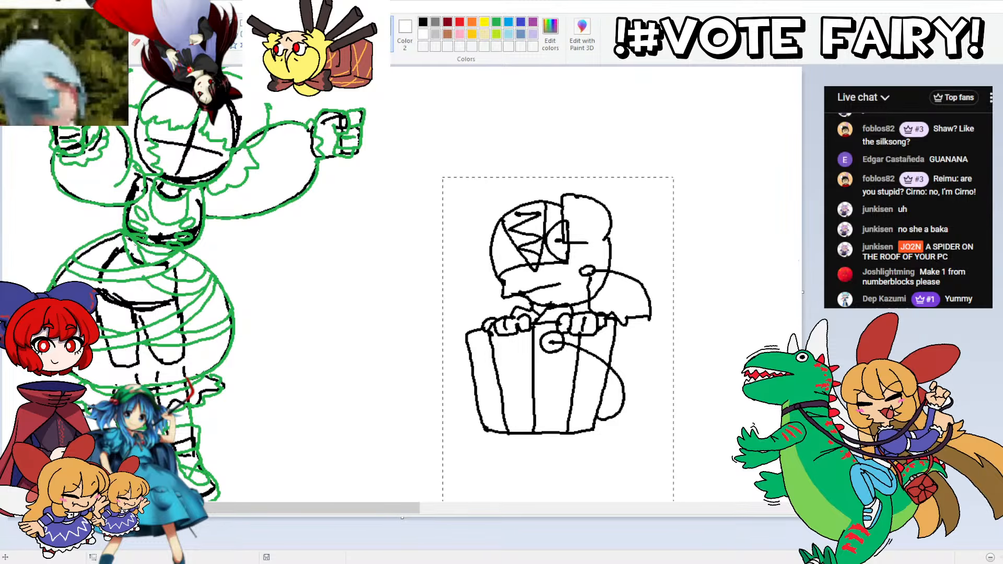
drag(497, 243, 298, 225)
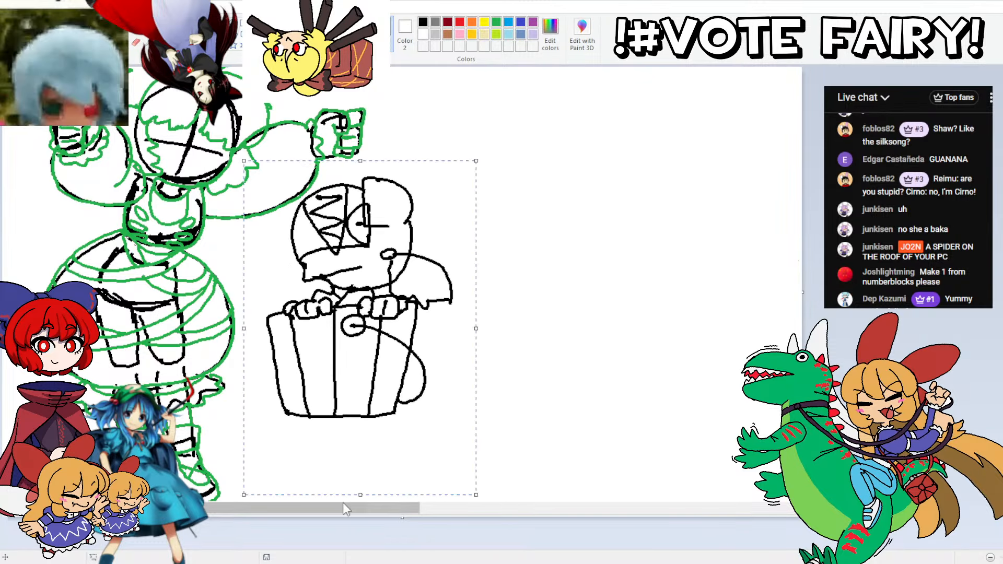
drag(343, 507, 295, 507)
mouse_move(491, 211)
mouse_down()
mouse_move(490, 230)
mouse_move(510, 179)
mouse_move(479, 160)
mouse_move(469, 172)
mouse_up()
click(335, 170)
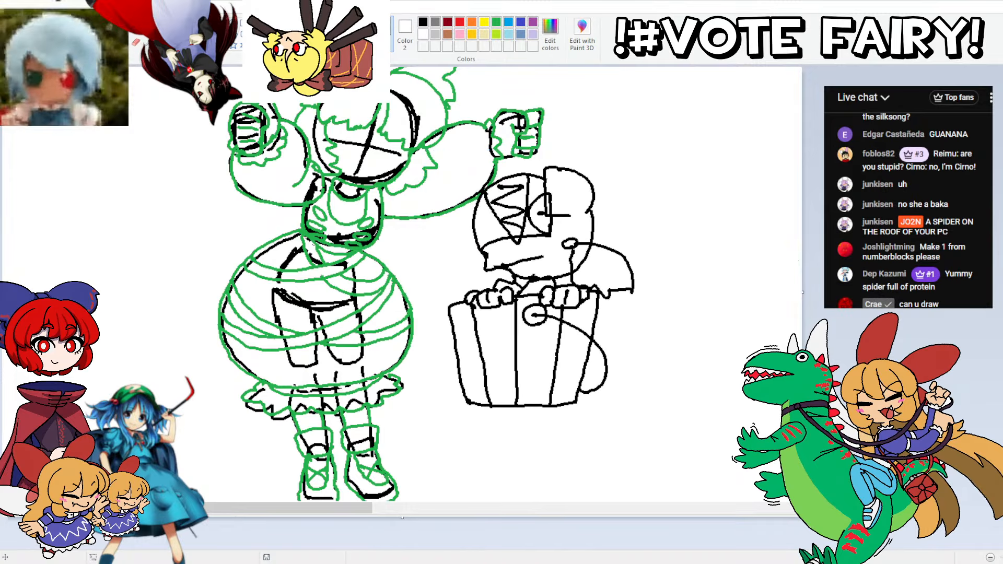
scroll(627, 104, up, 3)
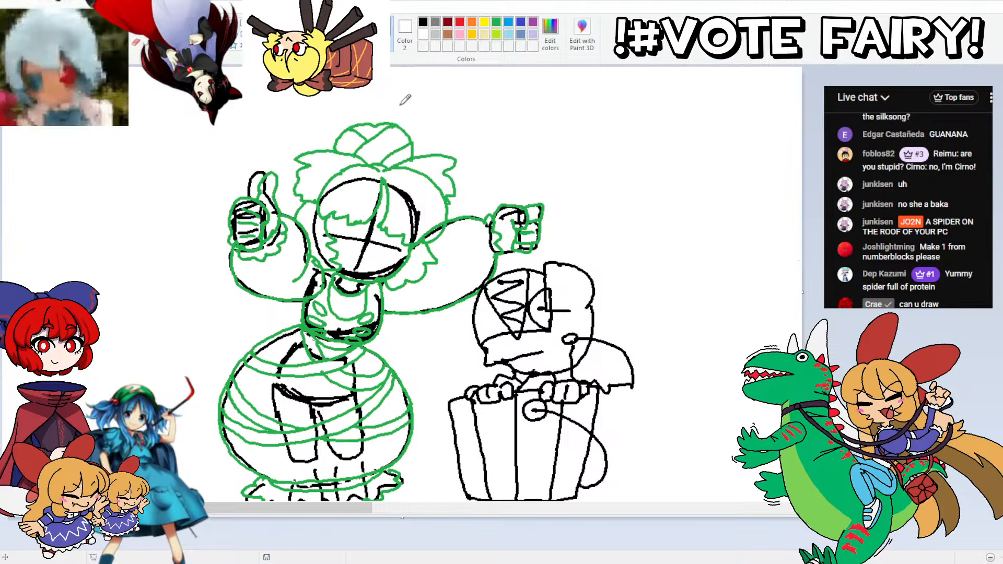
key(ctrl+z)
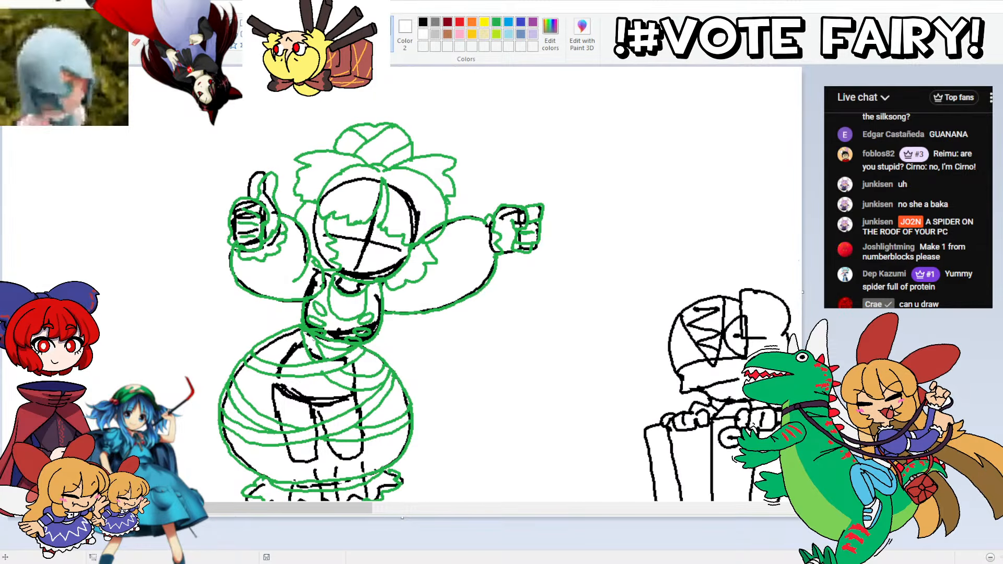
Step: Recolour the bucket figure's black outlines blue with the fill tool, keeping the background white
click(727, 268)
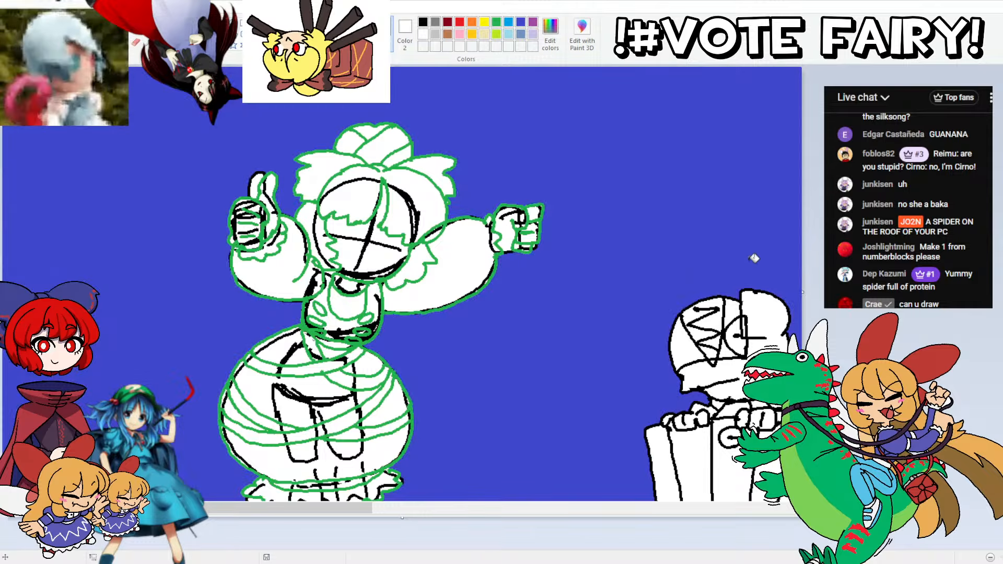
key(ctrl+z)
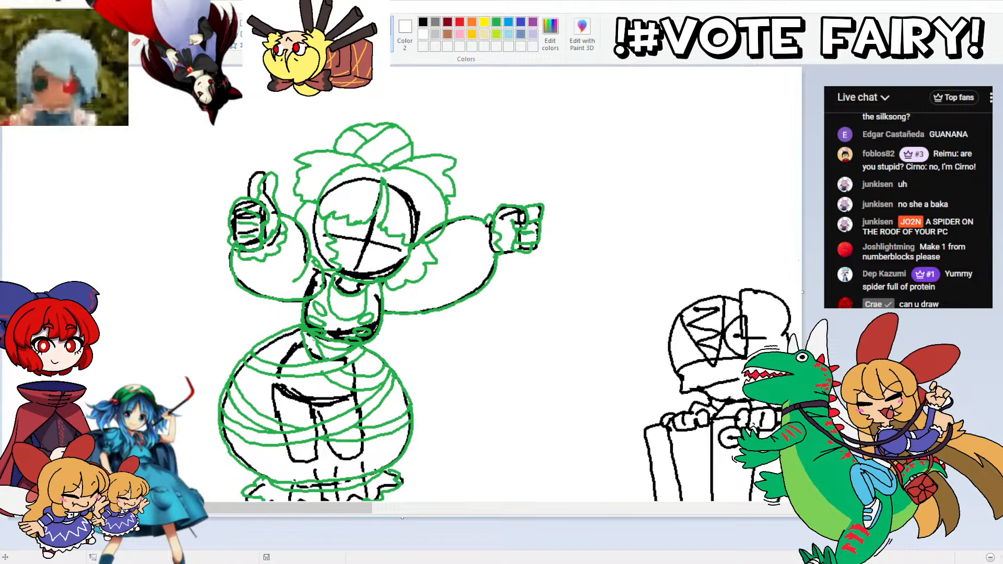
click(741, 291)
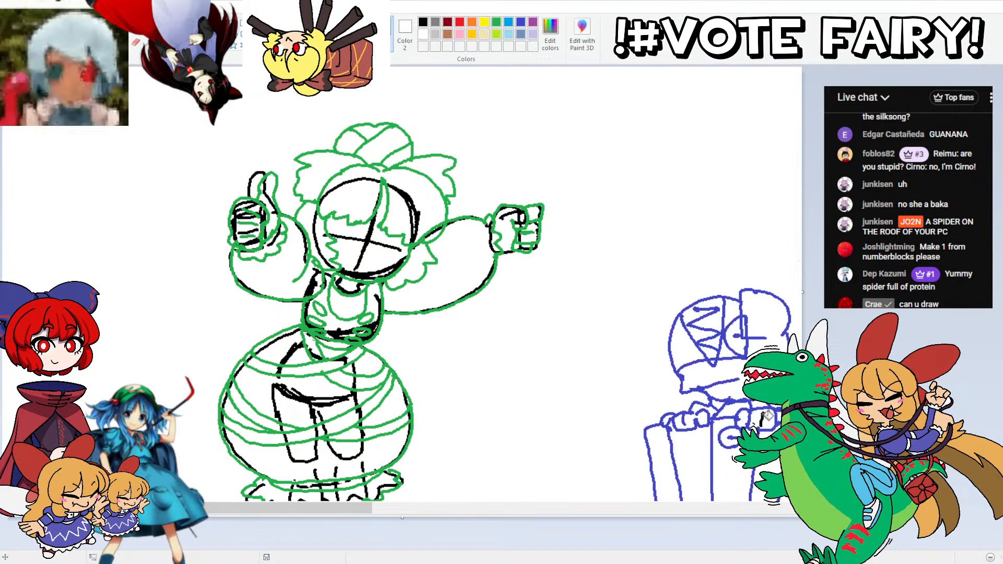
click(744, 272)
key(ctrl+z)
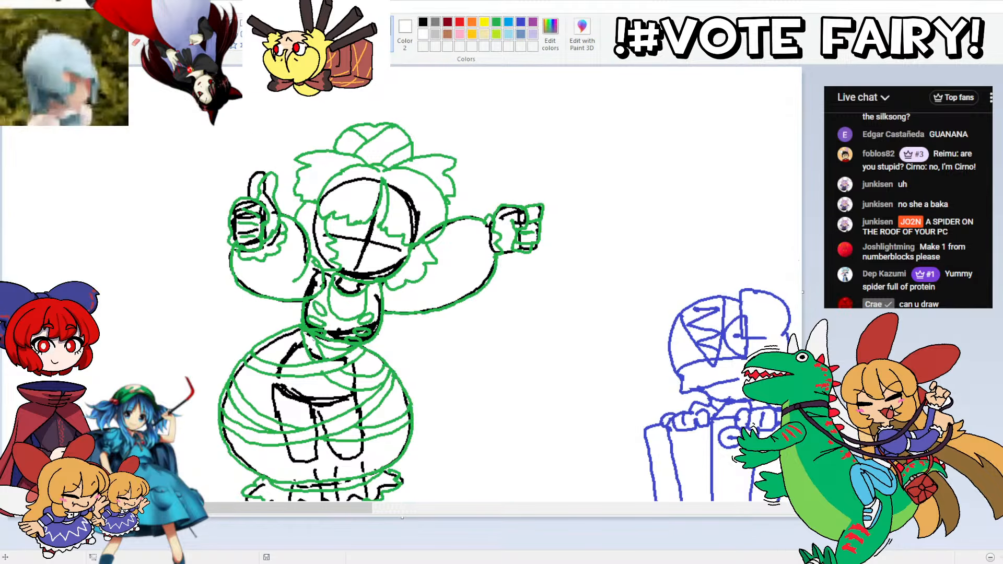
Step: Move the blue bucket figure close beside the green thumbs-up figure, just below its pointing hand
scroll(591, 131, down, 3)
drag(618, 131, 802, 480)
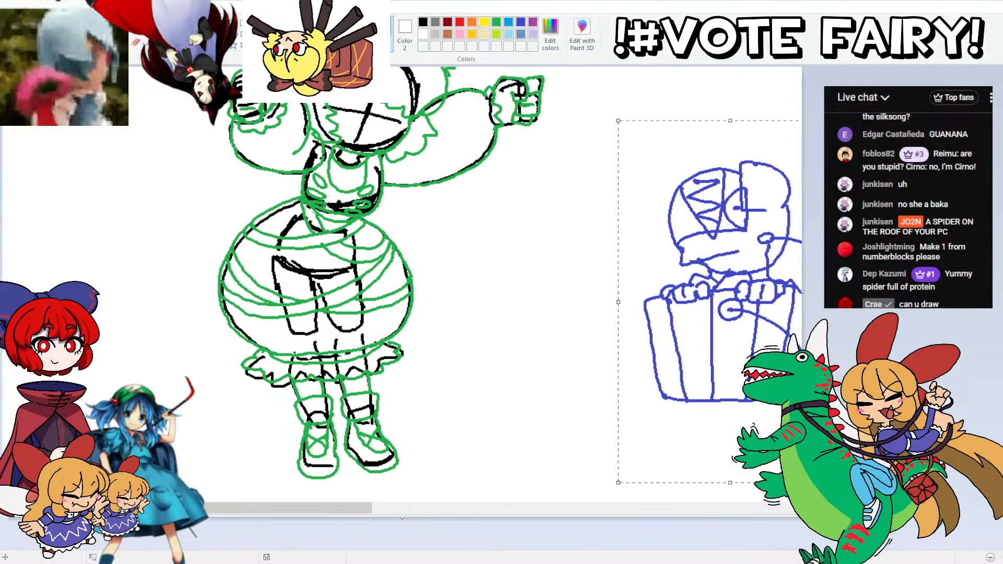
mouse_move(679, 199)
mouse_down()
mouse_move(508, 186)
mouse_move(484, 166)
mouse_up()
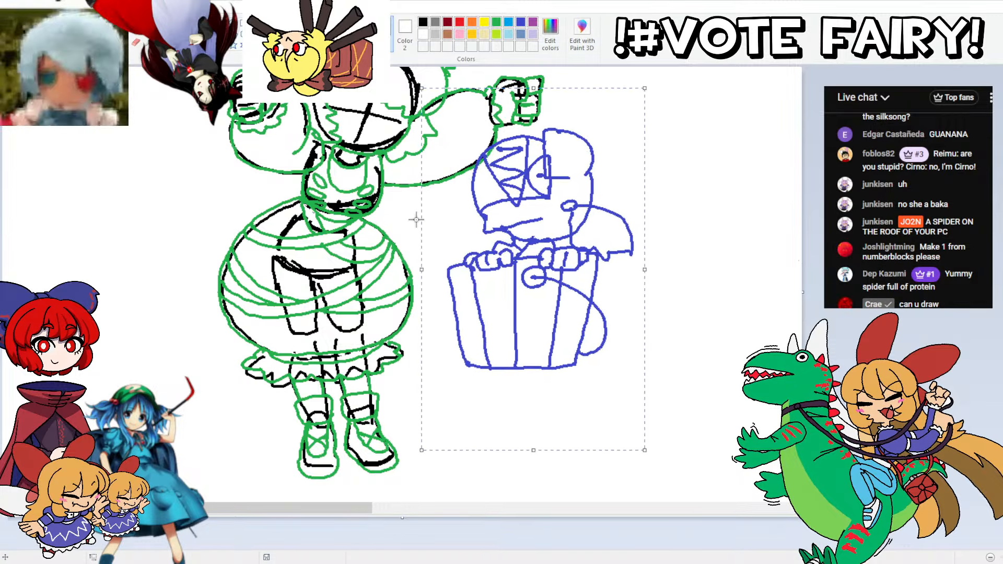
click(283, 142)
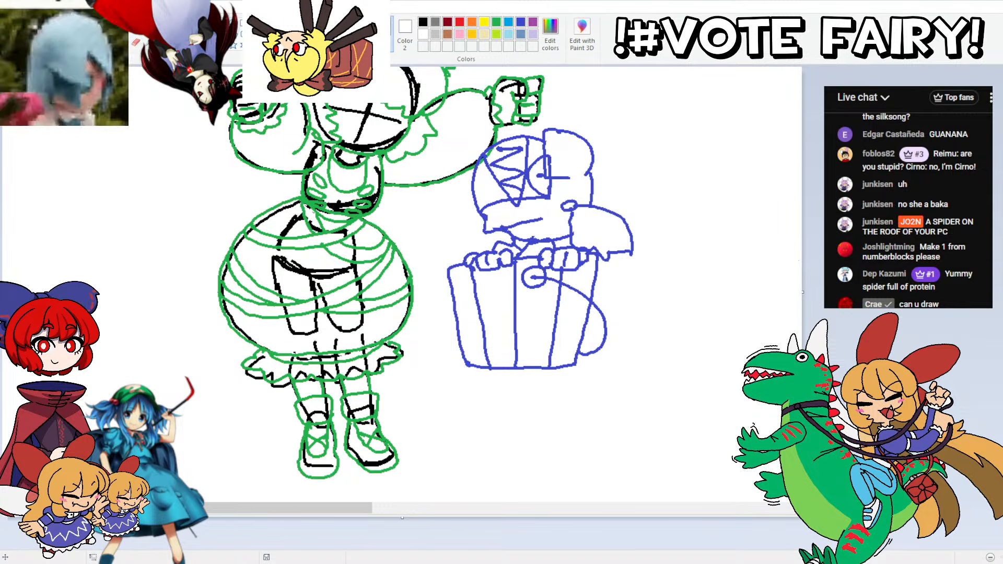
scroll(607, 110, up, 3)
scroll(474, 115, down, 3)
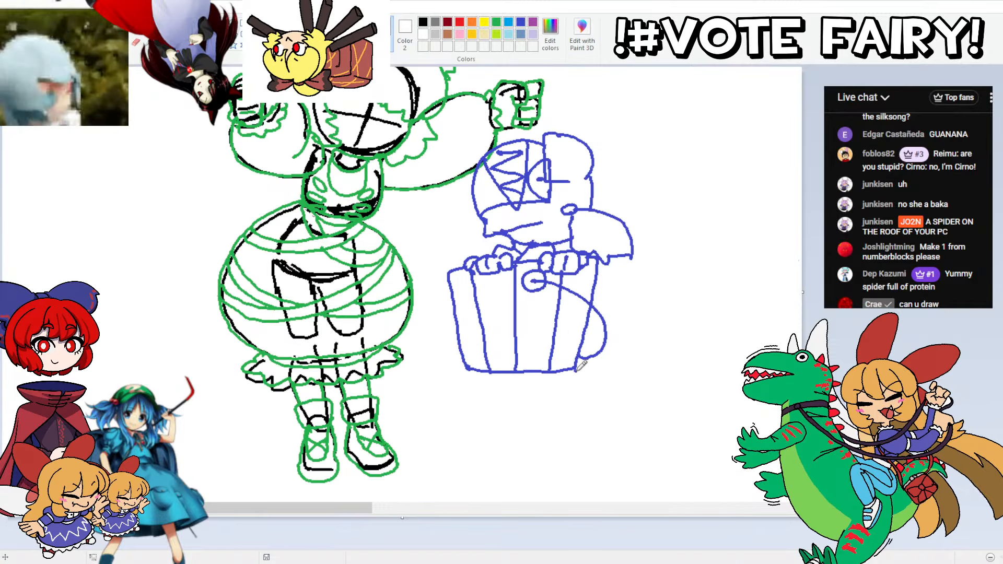
scroll(575, 205, down, 3)
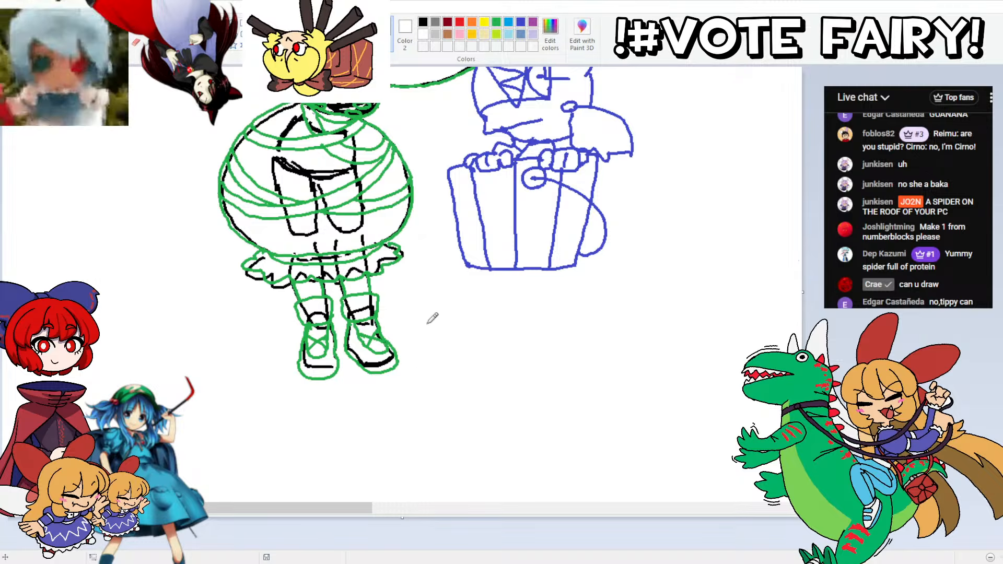
mouse_move(421, 373)
mouse_down()
mouse_move(408, 302)
mouse_move(420, 276)
mouse_move(438, 271)
mouse_up()
key(ctrl+z)
key(ctrl+z)
key(ctrl+z)
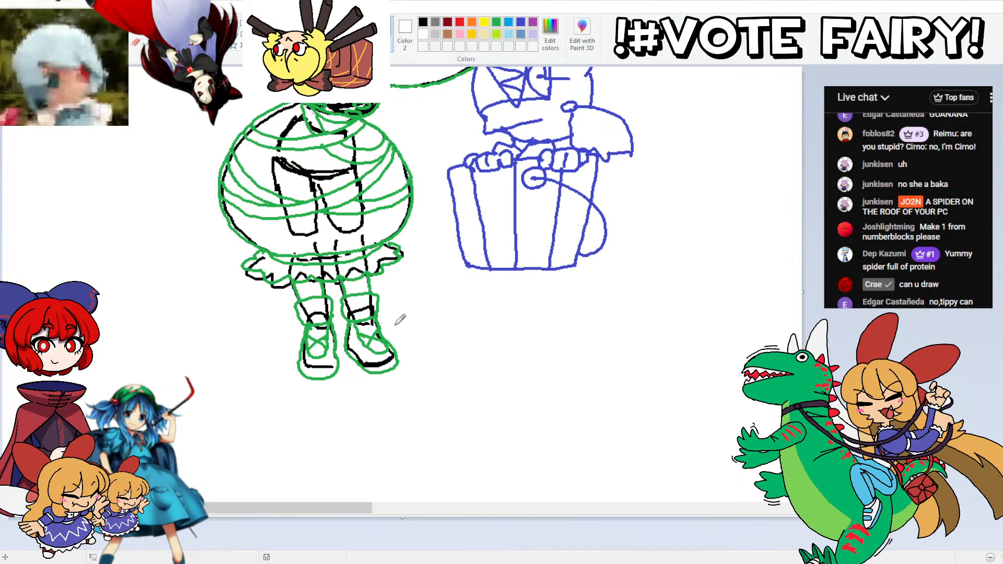
Step: Draw a large, uneven rounded block beneath the bucket in blue, reaching over to the green figure's legs
drag(386, 297, 388, 335)
mouse_move(388, 291)
mouse_down()
mouse_move(398, 259)
mouse_move(463, 235)
mouse_up()
mouse_move(586, 242)
mouse_down()
mouse_move(663, 248)
mouse_move(681, 275)
mouse_move(679, 371)
mouse_move(649, 387)
mouse_move(625, 377)
mouse_move(558, 384)
mouse_up()
key(ctrl+z)
key(ctrl+z)
key(ctrl+z)
mouse_move(678, 330)
mouse_down()
mouse_move(681, 367)
mouse_move(659, 402)
mouse_move(245, 392)
mouse_move(245, 365)
mouse_move(308, 342)
mouse_up()
Step: Draw a low box-shaped pedestal with angled front edges under the green figure's shoes in blue
mouse_move(415, 362)
mouse_down()
mouse_move(292, 391)
mouse_move(258, 368)
mouse_up()
mouse_move(406, 368)
mouse_down()
mouse_move(365, 378)
mouse_move(370, 417)
mouse_up()
drag(283, 396, 283, 424)
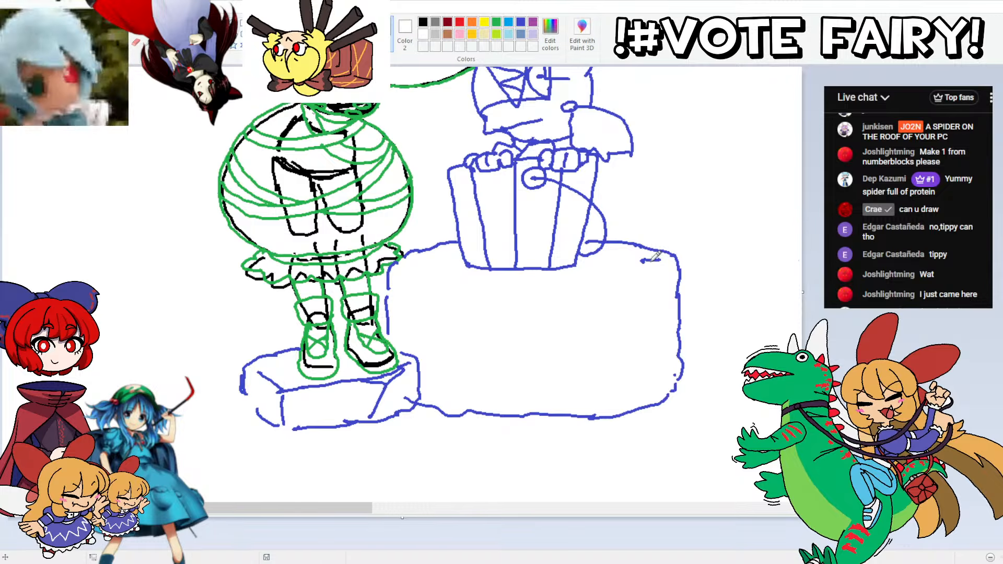
Step: Draw a shallow, pointed-edged hollow around the bucket's base on the block's upper face in blue, with small dots near its edge
key(ctrl+z)
mouse_move(645, 263)
mouse_down()
mouse_move(514, 282)
mouse_move(437, 278)
mouse_move(419, 267)
mouse_move(432, 263)
mouse_up()
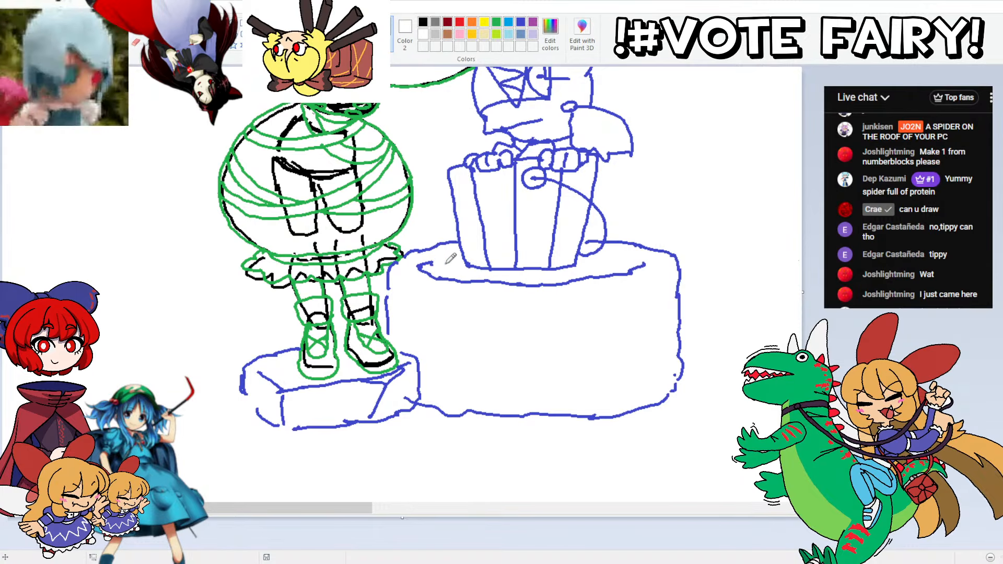
click(437, 265)
click(443, 266)
drag(631, 267, 613, 261)
drag(612, 260, 607, 258)
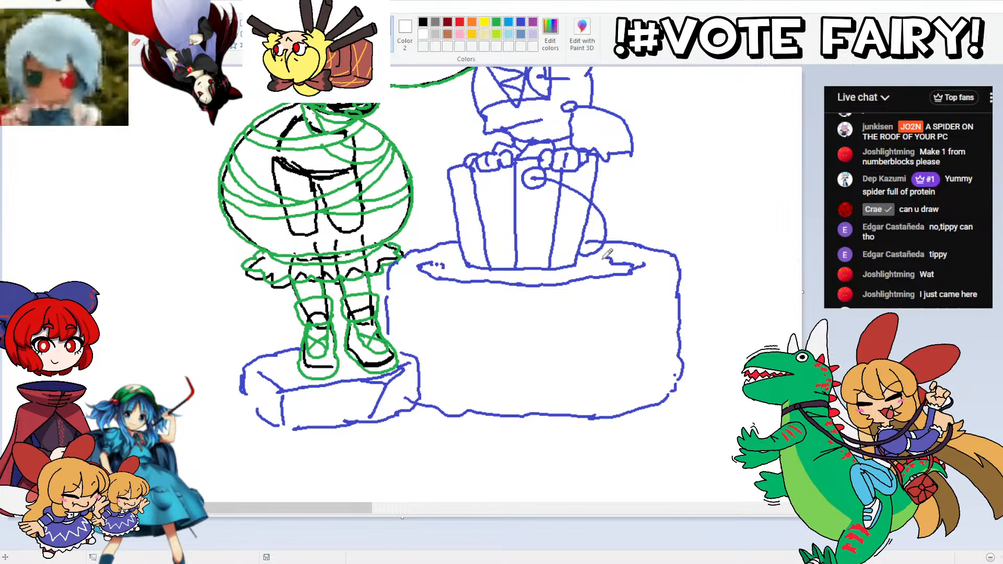
click(600, 258)
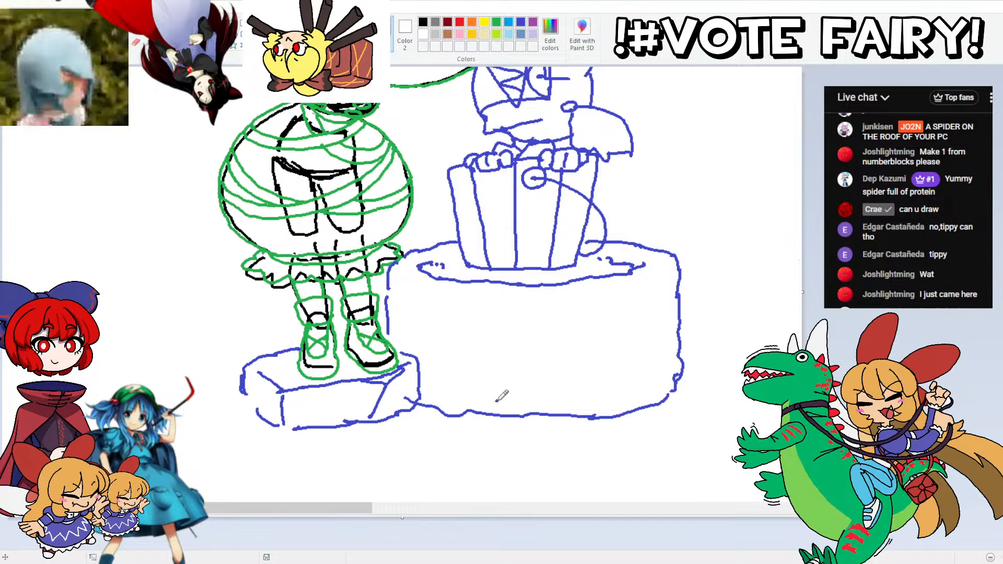
Step: Divide the block's front into irregular stone shapes with blue crack lines and add short marks on its upper surface
mouse_move(497, 401)
mouse_down()
mouse_move(590, 345)
mouse_move(622, 399)
mouse_up()
mouse_move(627, 366)
mouse_down()
mouse_move(635, 320)
mouse_move(661, 312)
mouse_move(679, 334)
mouse_up()
mouse_move(599, 289)
mouse_down()
mouse_move(589, 325)
mouse_move(533, 354)
mouse_move(500, 297)
mouse_up()
mouse_move(665, 300)
mouse_down()
mouse_move(644, 307)
mouse_move(607, 286)
mouse_move(660, 269)
mouse_up()
mouse_move(480, 302)
mouse_down()
mouse_move(473, 349)
mouse_move(425, 346)
mouse_move(408, 306)
mouse_move(424, 281)
mouse_up()
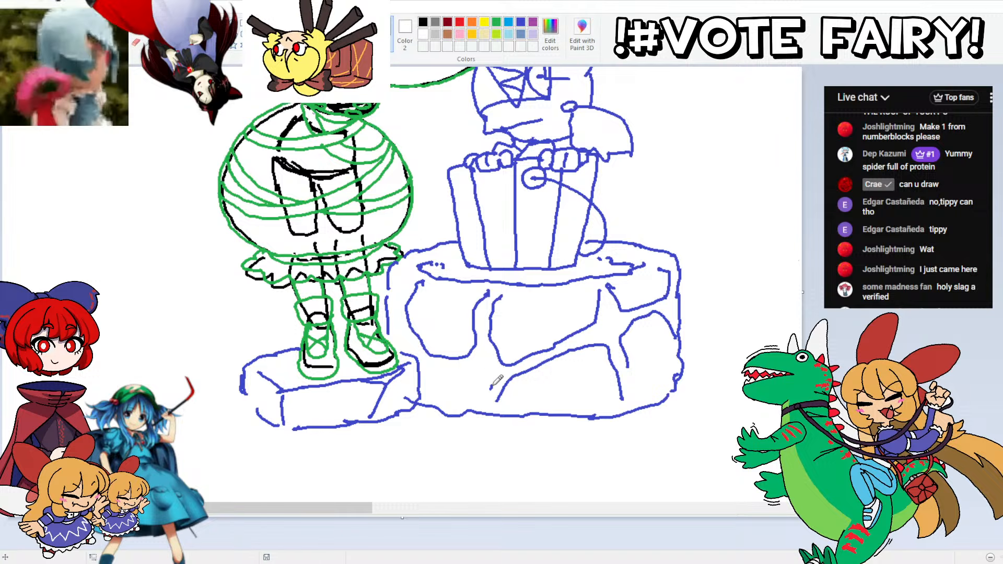
mouse_move(491, 386)
mouse_down()
mouse_move(477, 355)
mouse_move(497, 375)
mouse_up()
mouse_move(455, 401)
mouse_down()
mouse_move(390, 307)
mouse_move(411, 345)
mouse_move(397, 320)
mouse_move(399, 287)
mouse_move(397, 295)
mouse_move(413, 274)
mouse_move(457, 255)
mouse_move(458, 265)
mouse_move(452, 238)
mouse_up()
drag(624, 247, 611, 259)
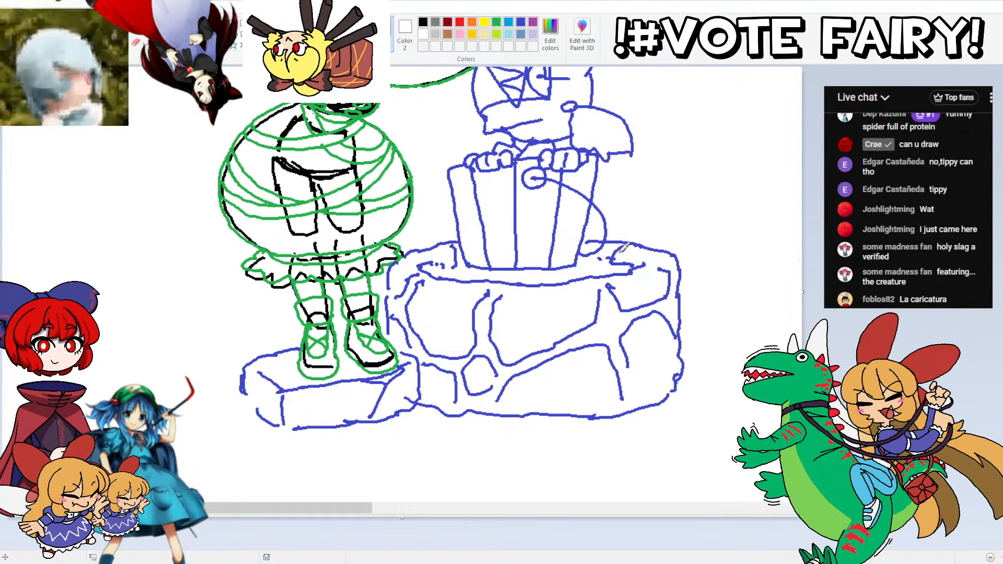
Step: Add angular facet lines and short inner contours inside the stones on the block's front in blue
mouse_move(563, 308)
mouse_down()
mouse_move(587, 296)
mouse_move(519, 294)
mouse_up()
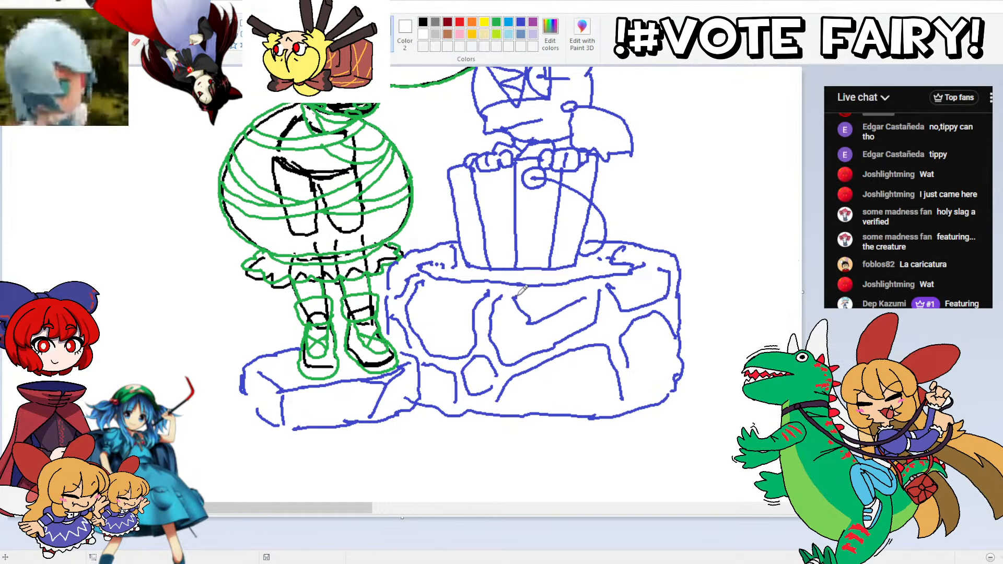
drag(579, 300, 536, 308)
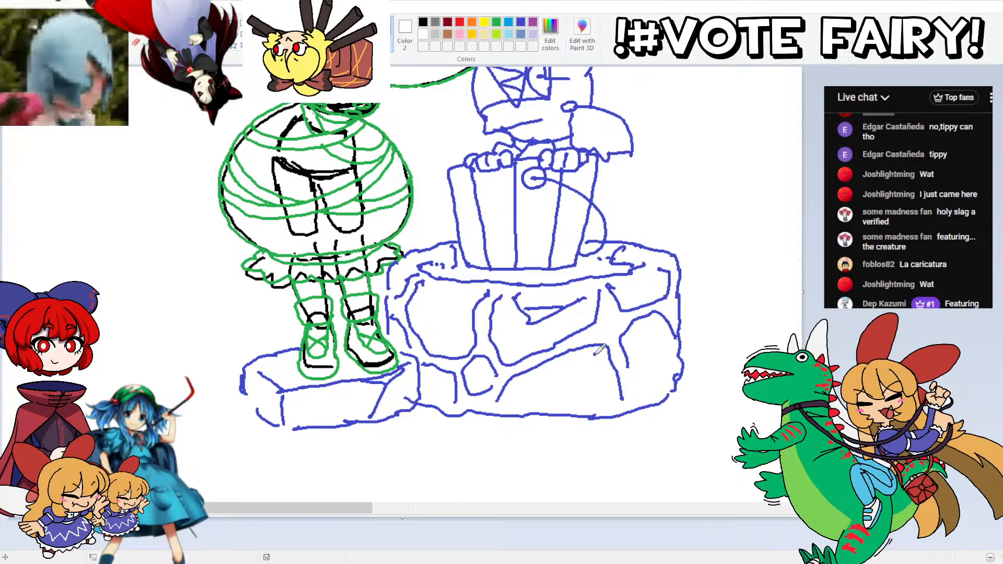
mouse_move(595, 355)
mouse_down()
mouse_move(565, 394)
mouse_move(597, 370)
mouse_move(561, 365)
mouse_move(567, 398)
mouse_up()
key(ctrl+z)
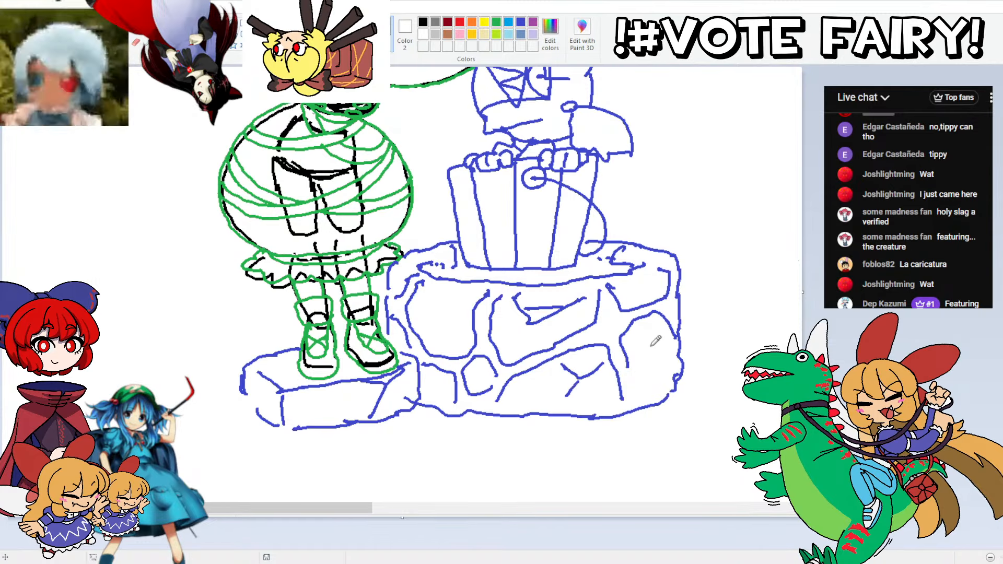
drag(657, 379, 657, 335)
drag(451, 337, 425, 296)
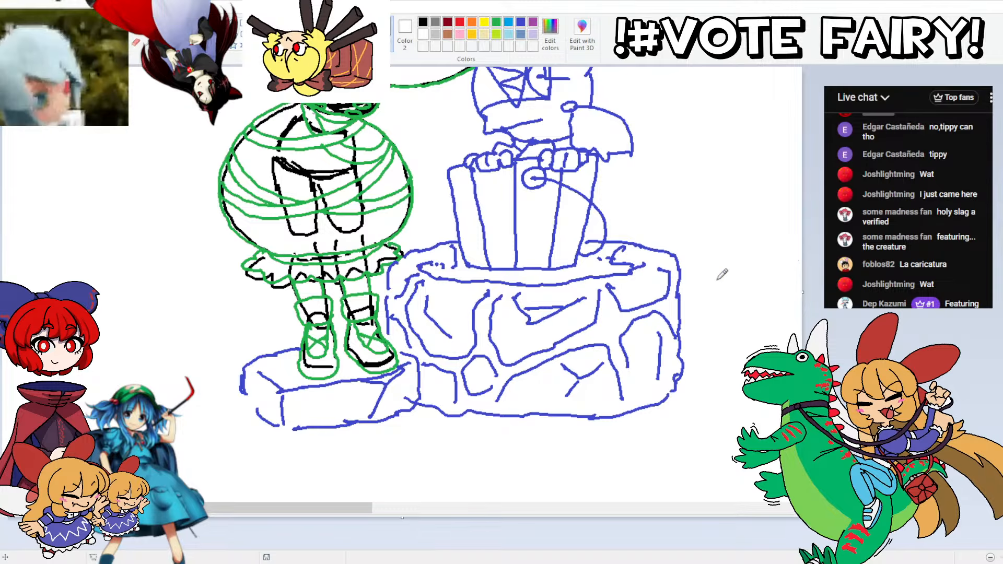
Step: Add jagged edge strokes to the hollow around the bucket's base and colour it solid blue
scroll(679, 220, up, 2)
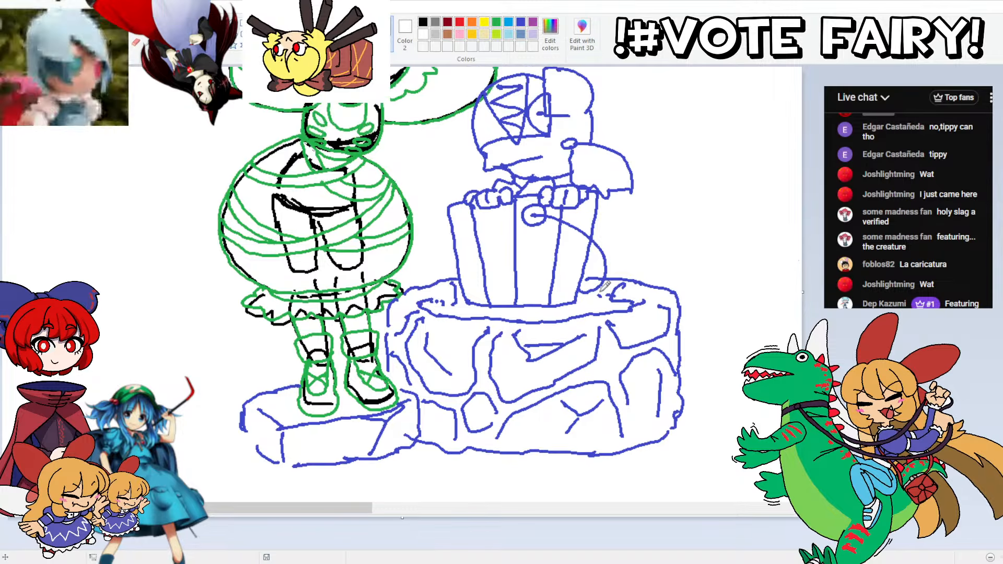
drag(422, 302, 467, 289)
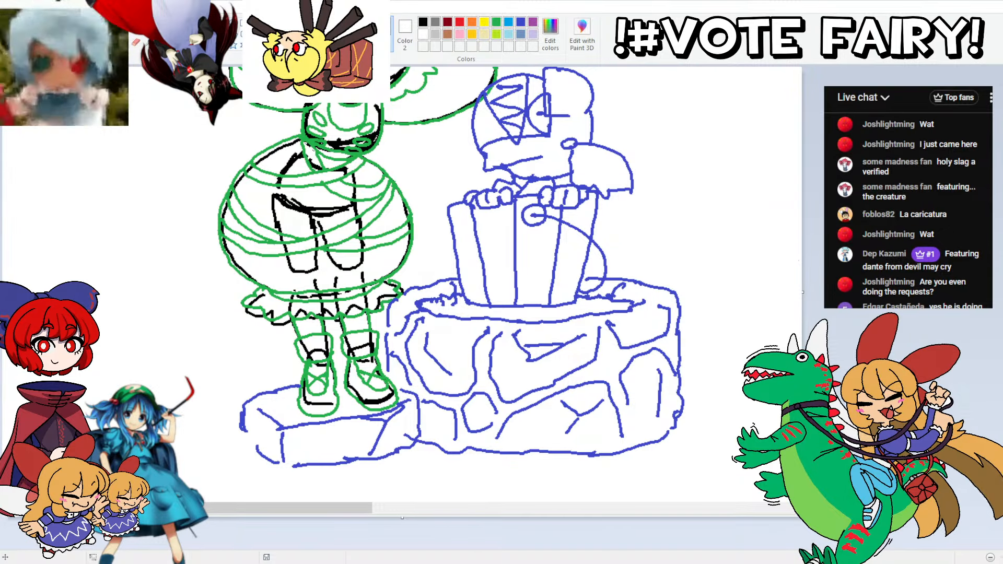
click(486, 312)
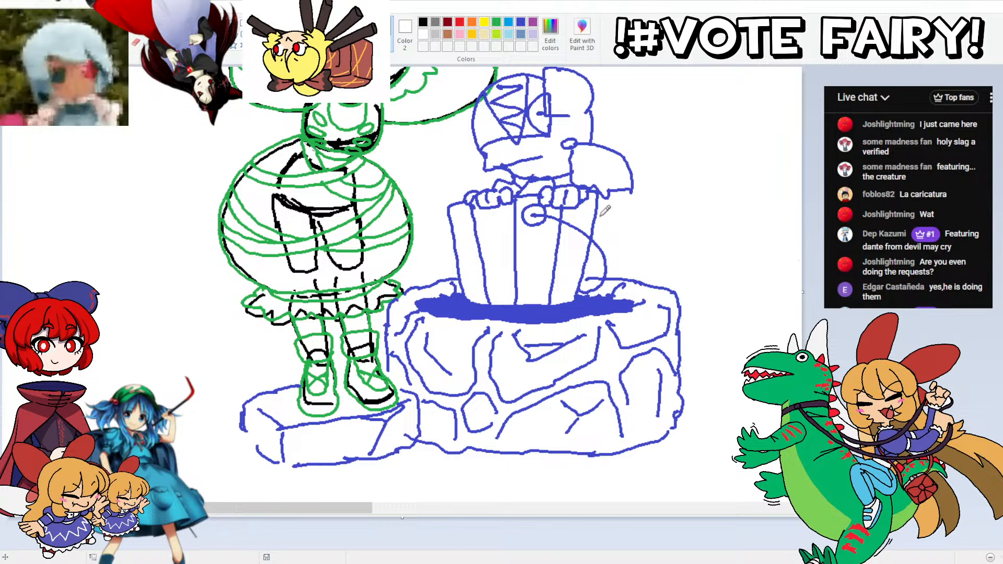
Step: Draw a large curved frame behind the bucket and stone block in blue, with an inner band, crosswise slats and two small rounded pegs
mouse_move(597, 210)
mouse_down()
mouse_move(621, 210)
mouse_move(683, 242)
mouse_move(758, 326)
mouse_move(758, 405)
mouse_move(679, 401)
mouse_up()
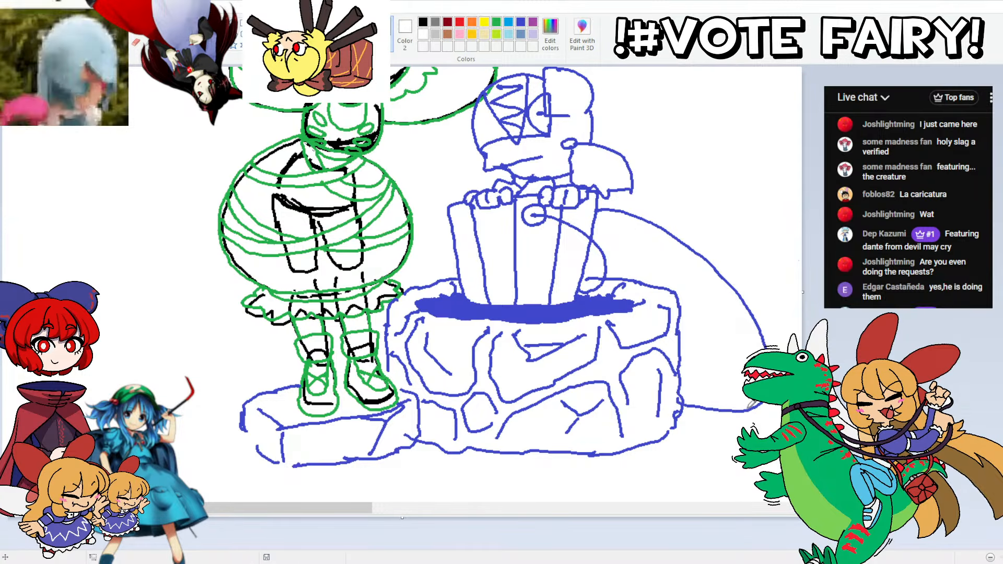
mouse_move(759, 351)
mouse_down()
mouse_move(734, 295)
mouse_move(658, 231)
mouse_move(597, 210)
mouse_up()
drag(748, 385, 679, 385)
drag(758, 343, 680, 345)
mouse_move(715, 292)
mouse_down()
mouse_move(678, 297)
mouse_move(675, 257)
mouse_move(621, 254)
mouse_up()
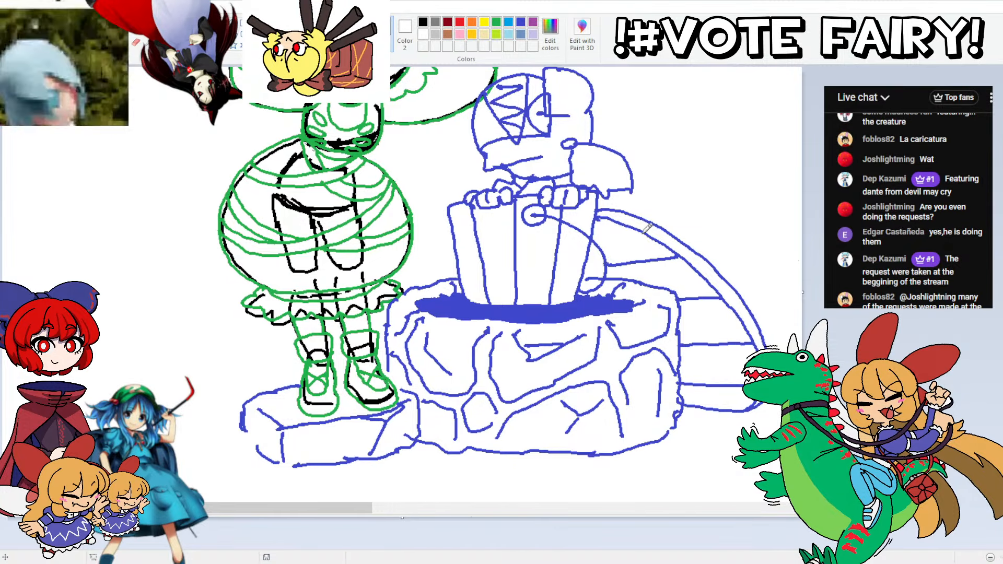
drag(633, 219, 587, 233)
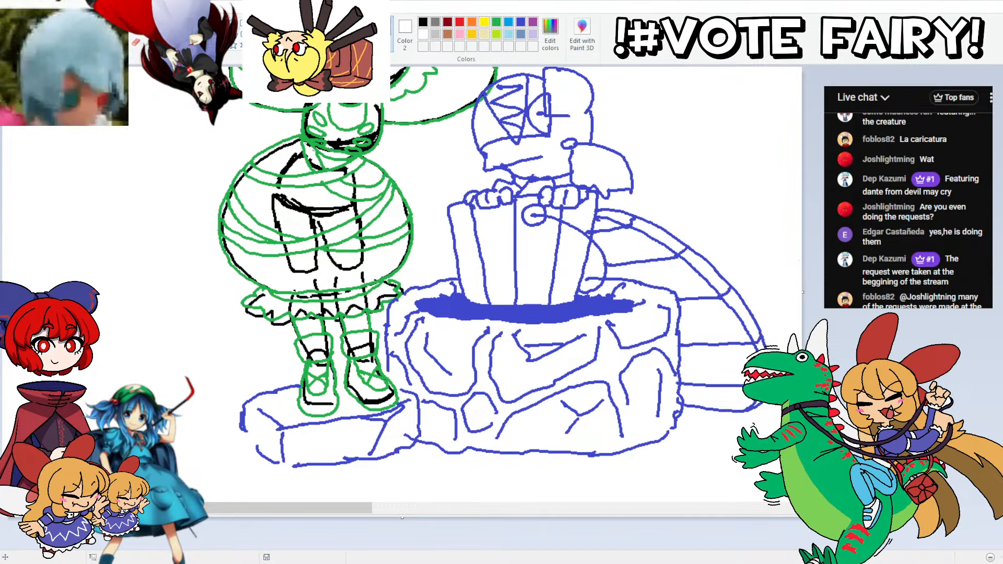
mouse_move(674, 233)
mouse_down()
mouse_move(695, 225)
mouse_move(697, 237)
mouse_up()
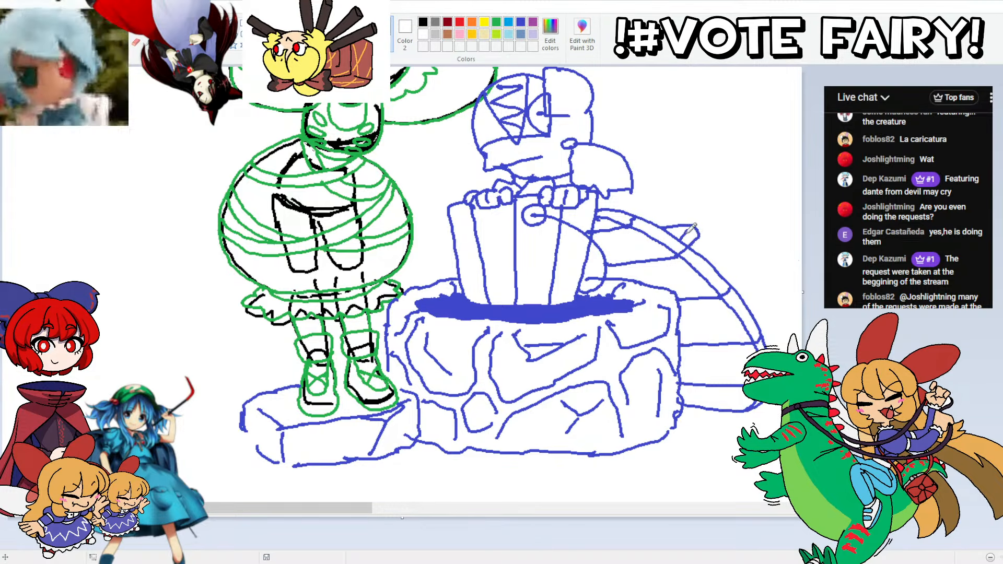
mouse_move(759, 312)
mouse_down()
mouse_move(783, 323)
mouse_move(770, 334)
mouse_up()
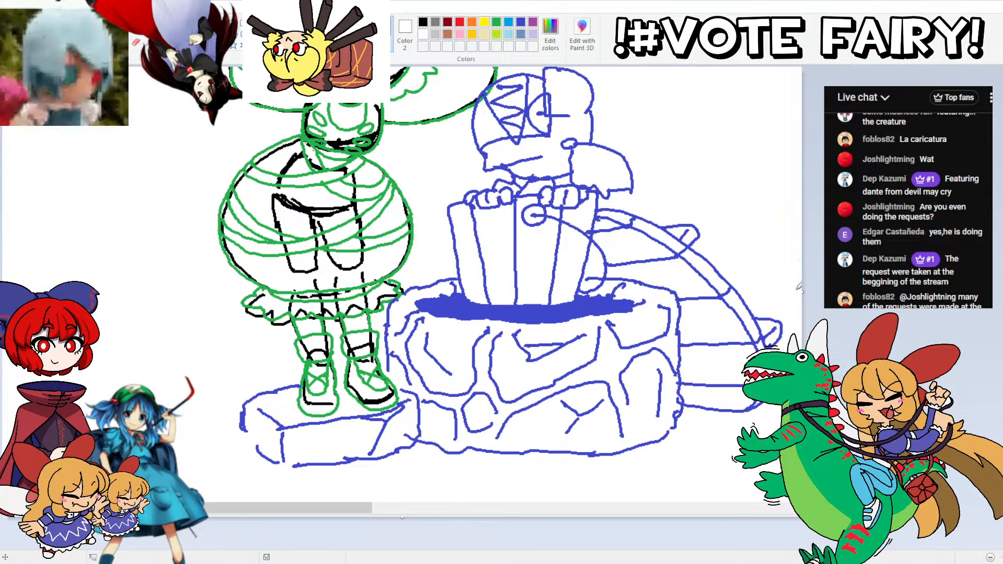
Step: Delete the black mannequin sketch between the coloured figures and the wolf, including the leftover specks
scroll(501, 283, up, 10)
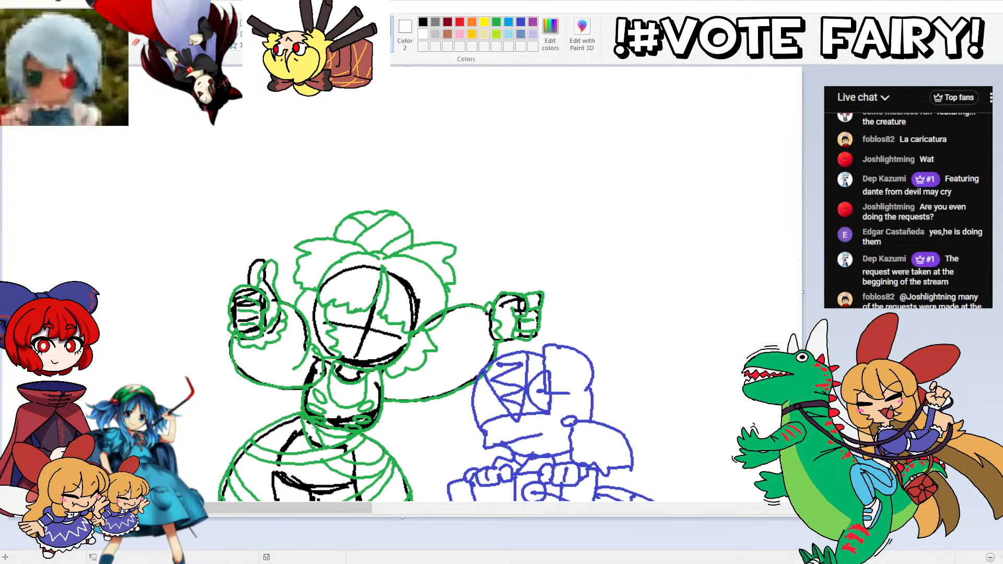
scroll(501, 284, down, 10)
scroll(500, 284, up, 4)
scroll(501, 283, down, 3)
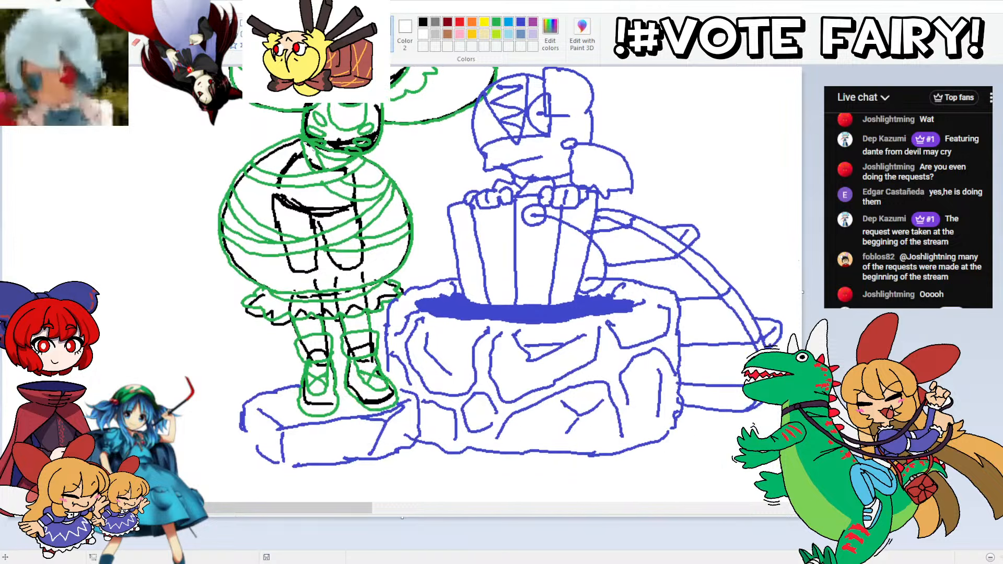
scroll(500, 284, up, 3)
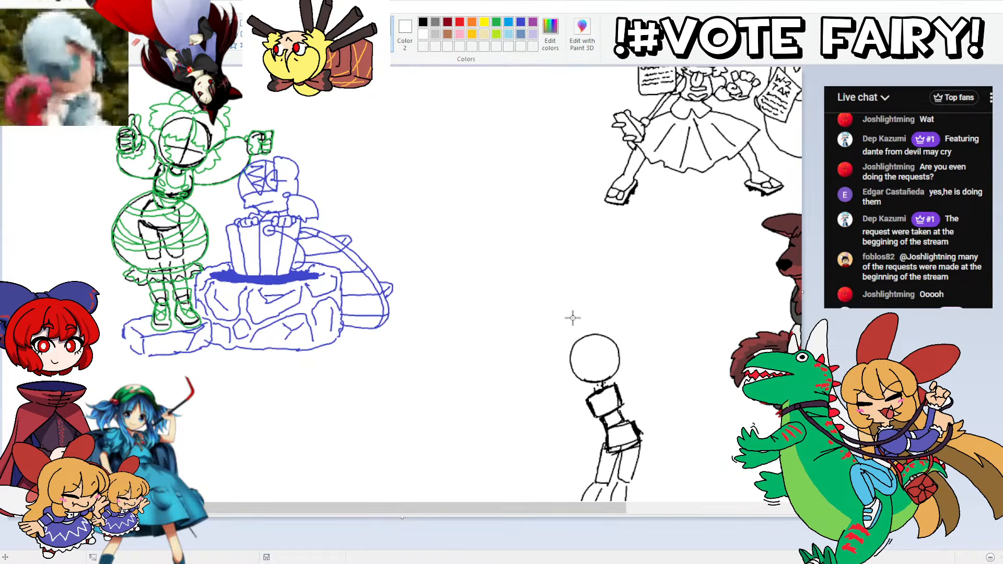
scroll(492, 196, down, 4)
drag(497, 195, 643, 421)
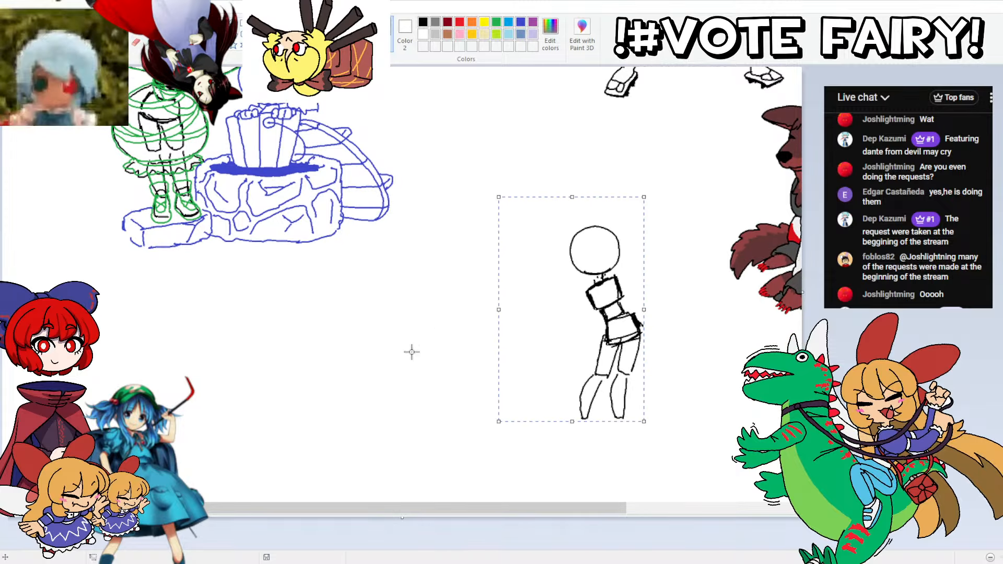
drag(533, 189, 660, 439)
key(Delete)
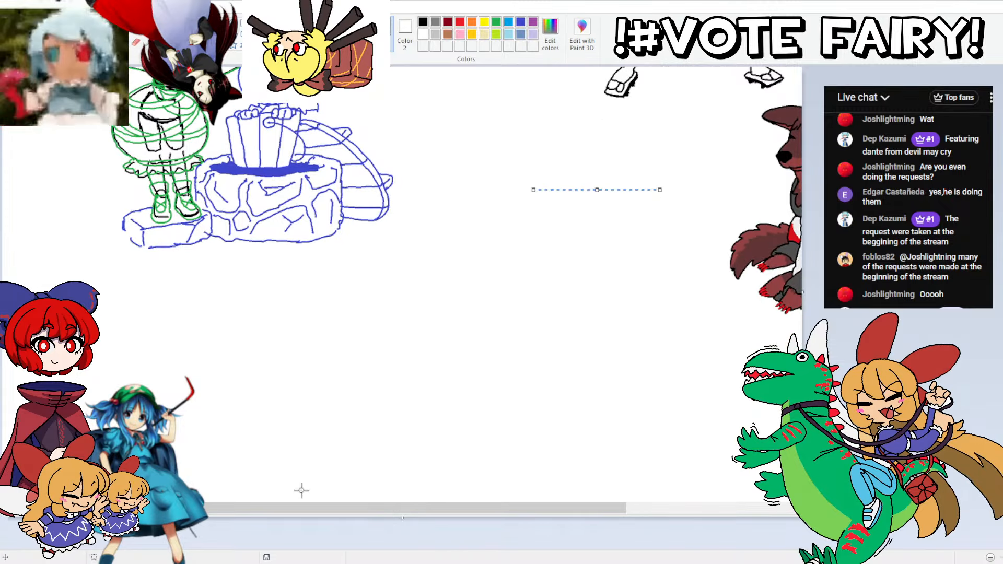
drag(510, 163, 671, 266)
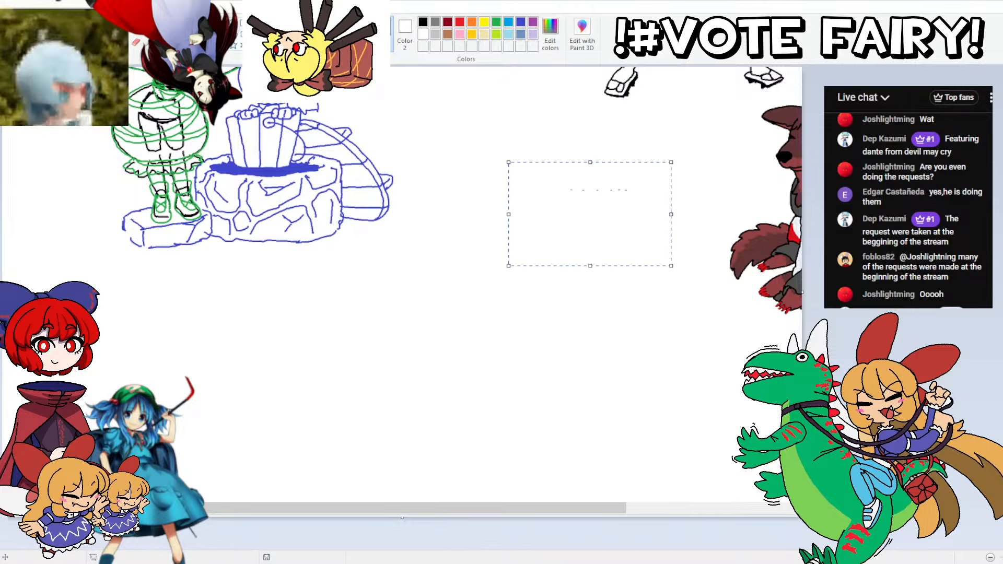
key(Delete)
scroll(397, 282, up, 3)
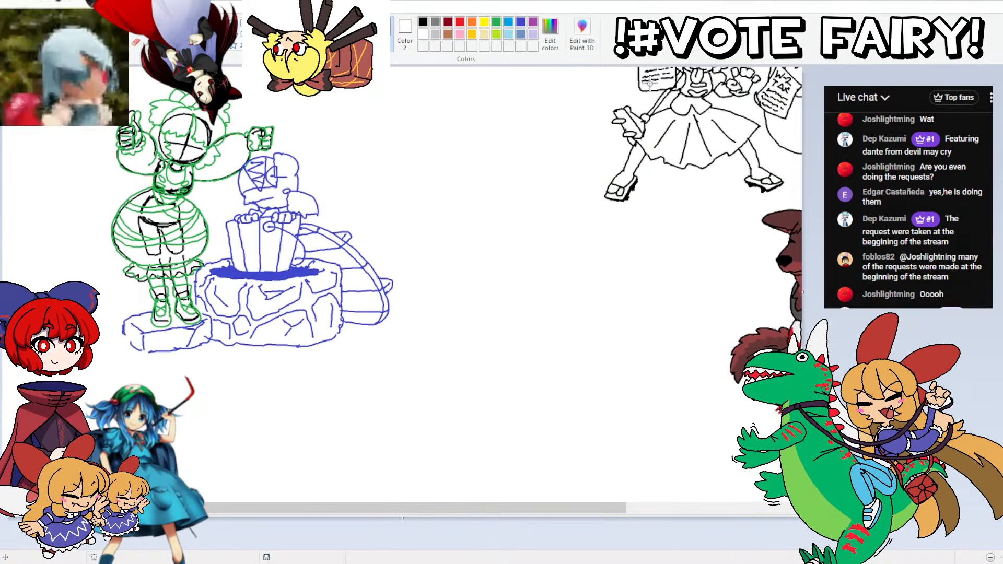
drag(87, 80, 448, 378)
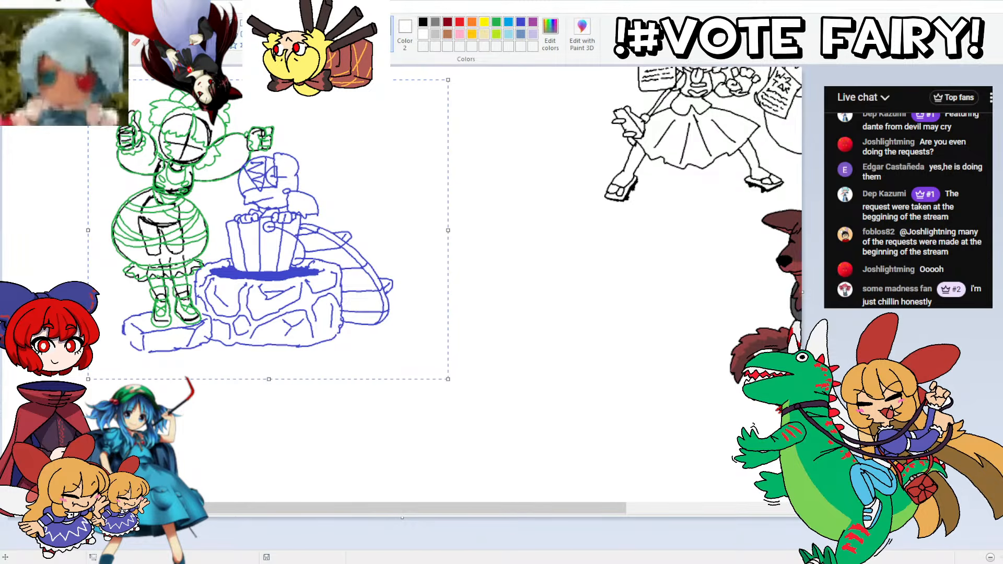
drag(155, 160, 355, 343)
scroll(371, 272, down, 4)
drag(335, 215, 429, 316)
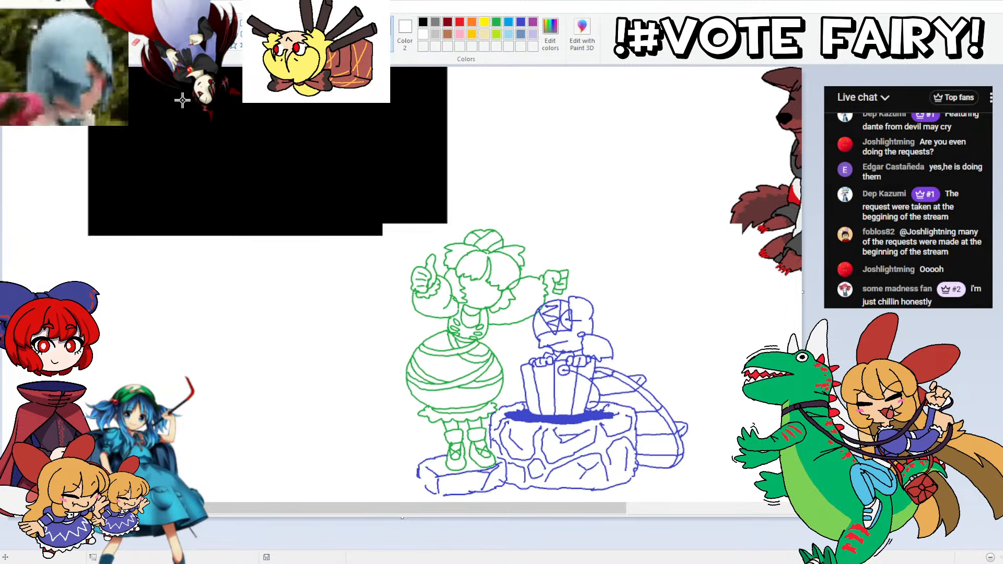
key(ctrl+z)
Step: Move both coloured figures to the blank canvas below without their black construction lines, and recolour the black area left behind white
scroll(402, 282, up, 3)
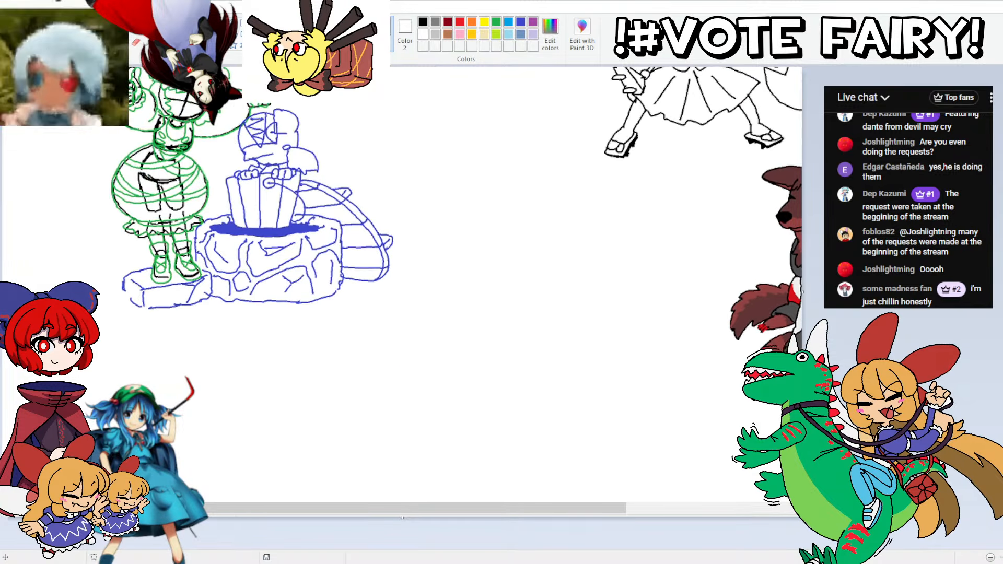
scroll(402, 282, up, 2)
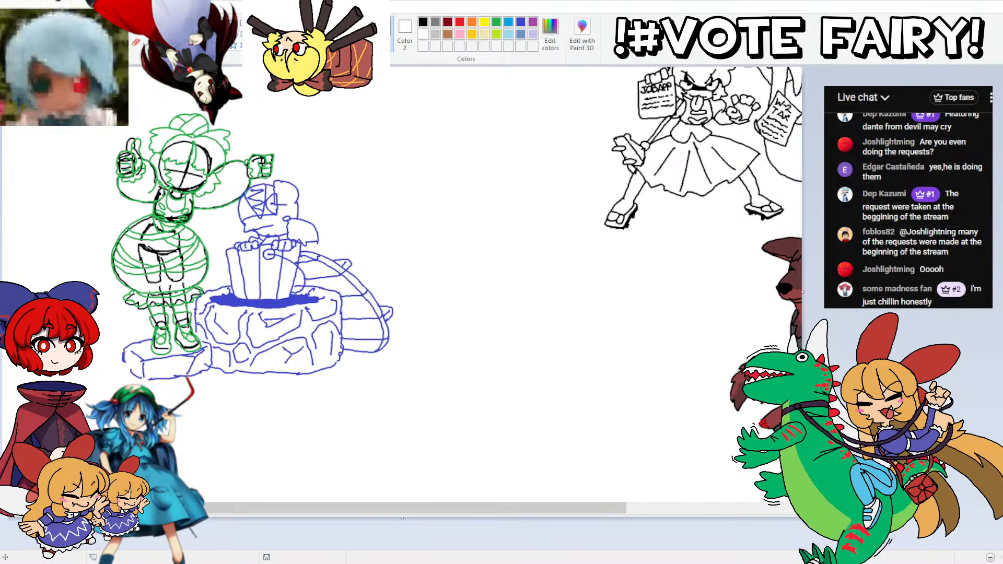
drag(101, 105, 413, 409)
scroll(356, 151, down, 5)
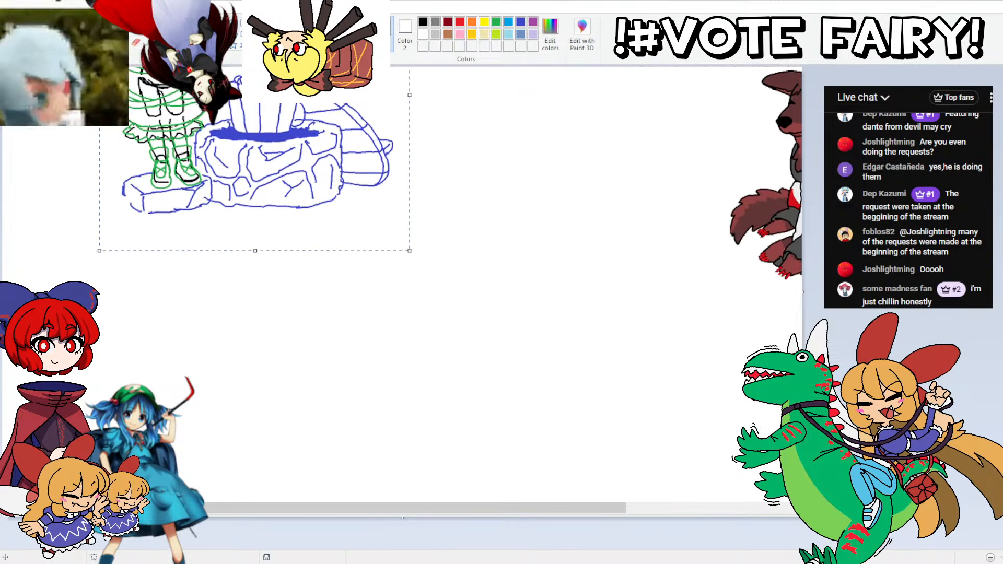
mouse_move(184, 70)
mouse_down()
mouse_move(314, 242)
mouse_move(419, 321)
mouse_move(431, 357)
mouse_up()
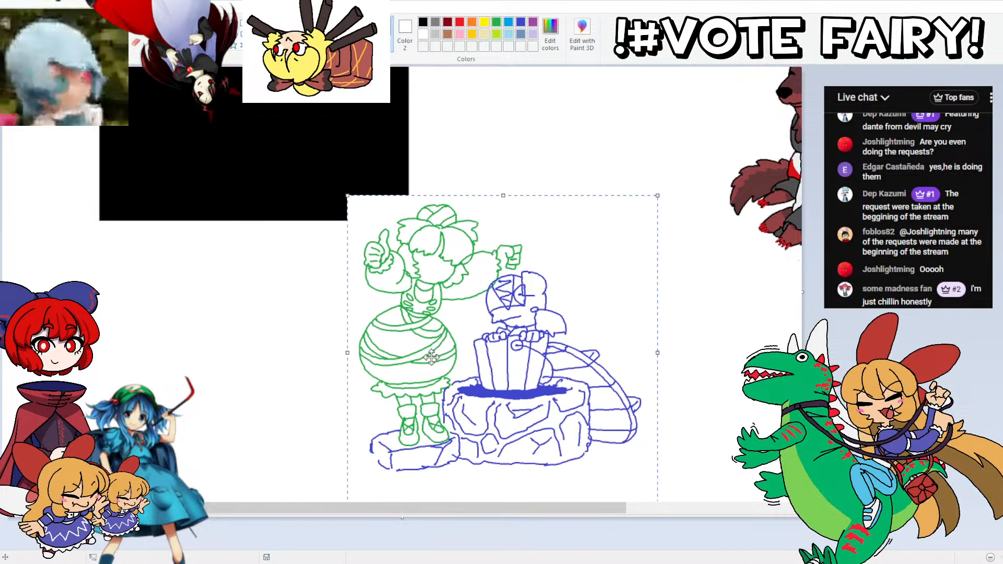
click(179, 195)
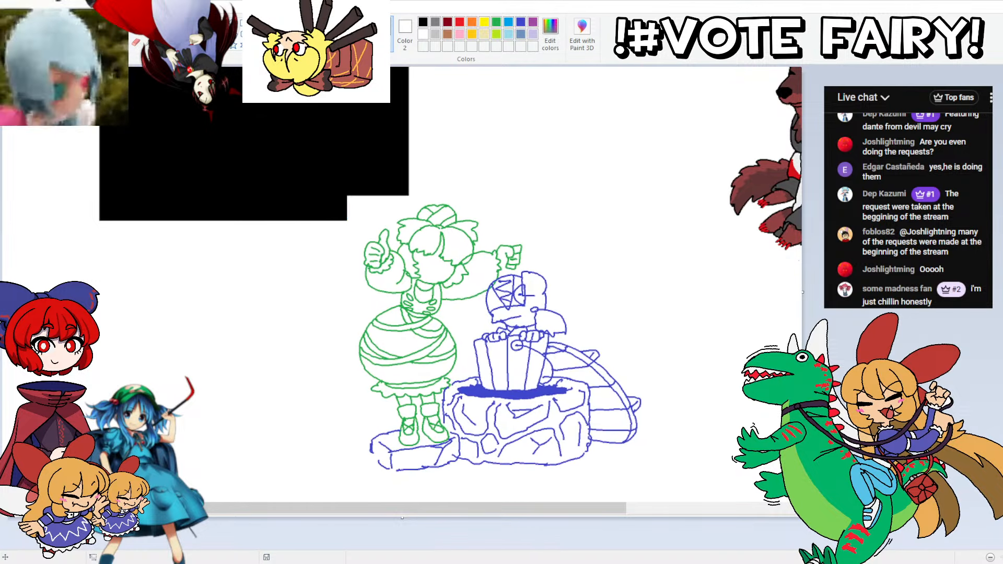
click(351, 129)
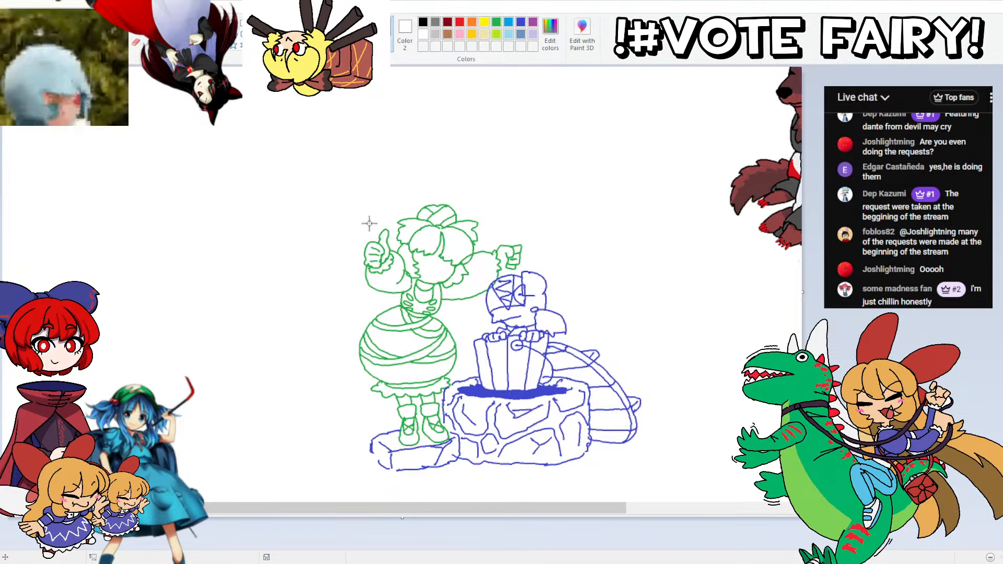
Step: Move the cleaned green and blue figures together back to the upper-left part of the canvas
drag(336, 183, 656, 470)
drag(429, 297, 195, 132)
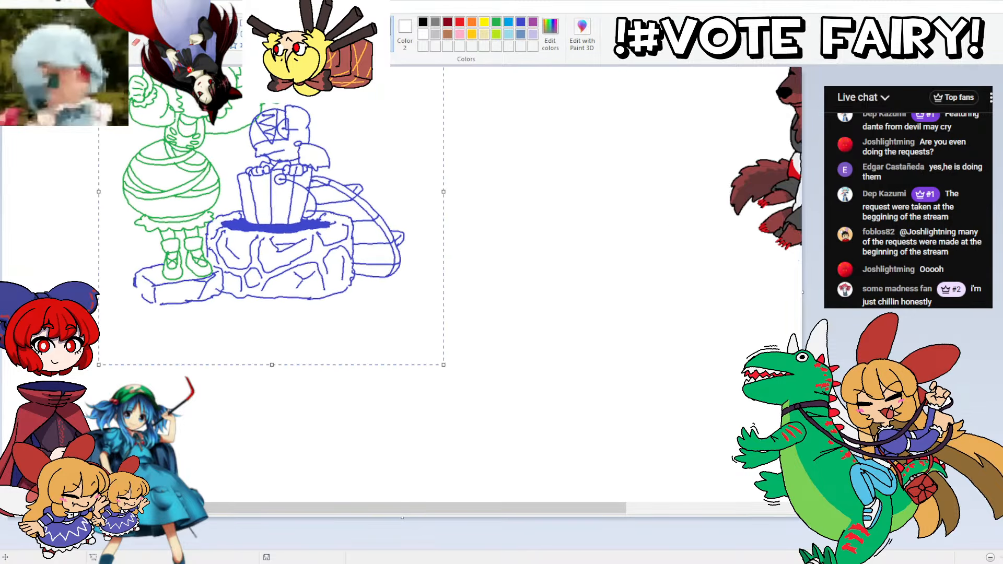
scroll(192, 131, up, 5)
drag(168, 271, 209, 186)
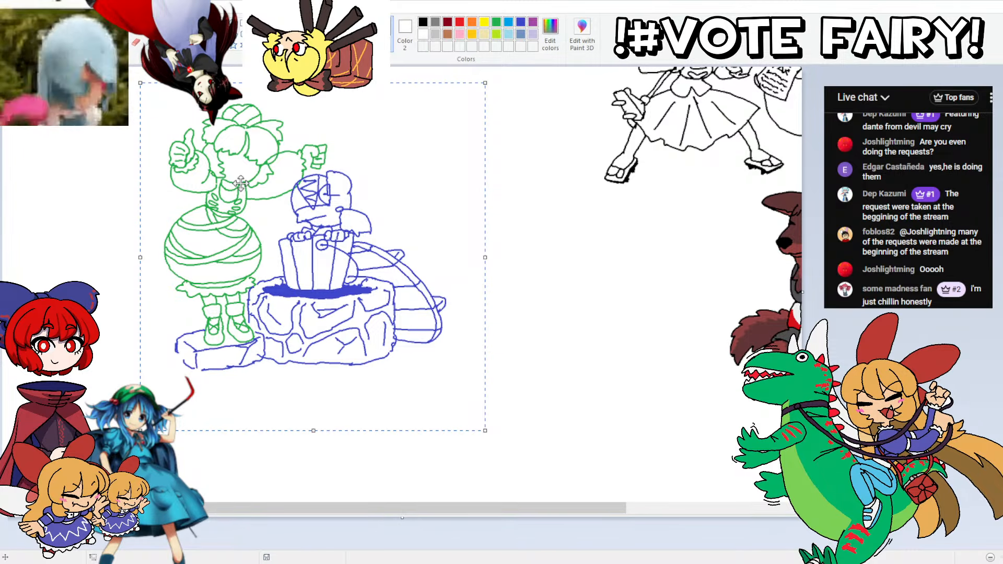
scroll(401, 293, up, 1)
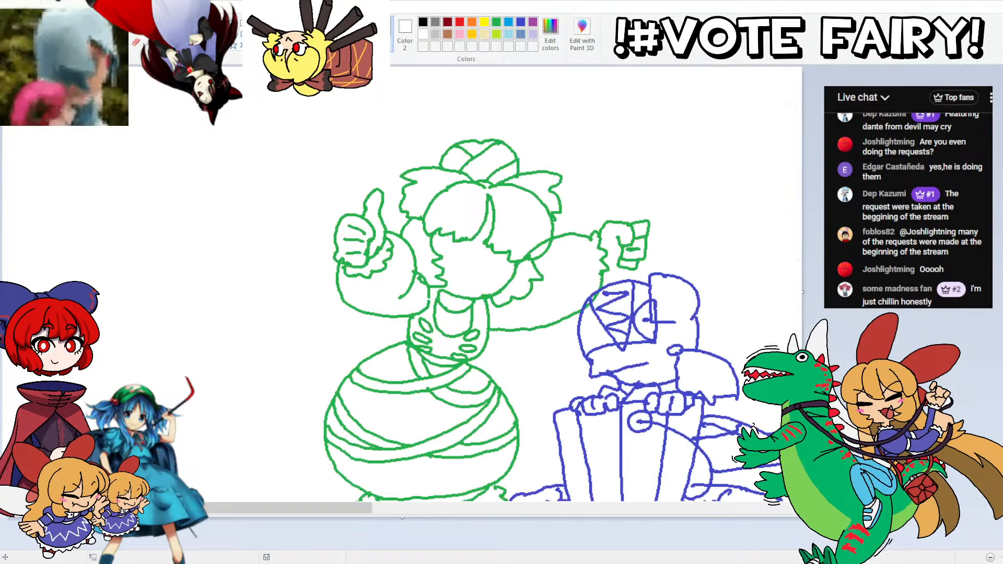
Step: Fill the green figure's outlines with black, including the small ovals on the bodice and the finger lines of the thumbs-up hand
scroll(563, 284, down, 3)
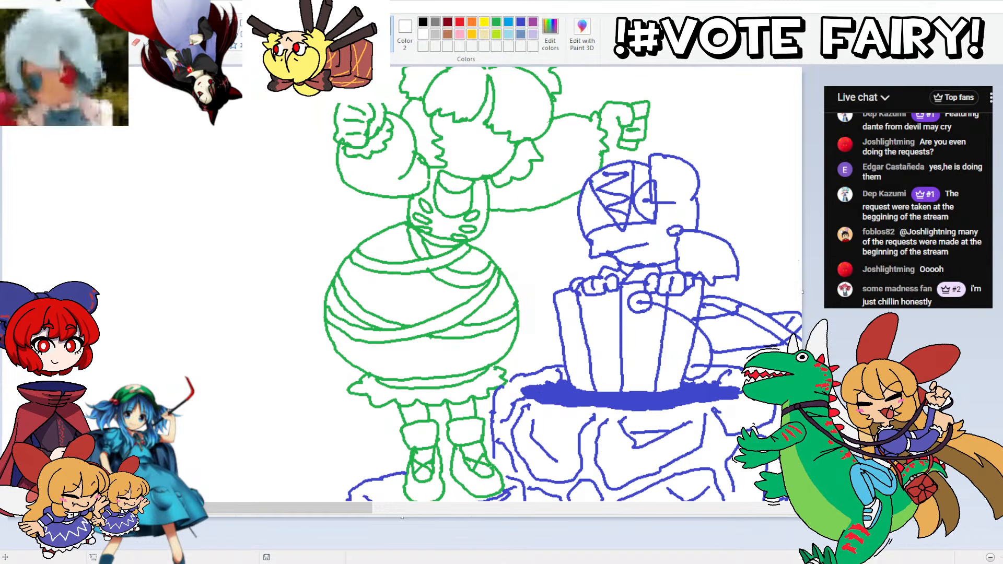
click(432, 88)
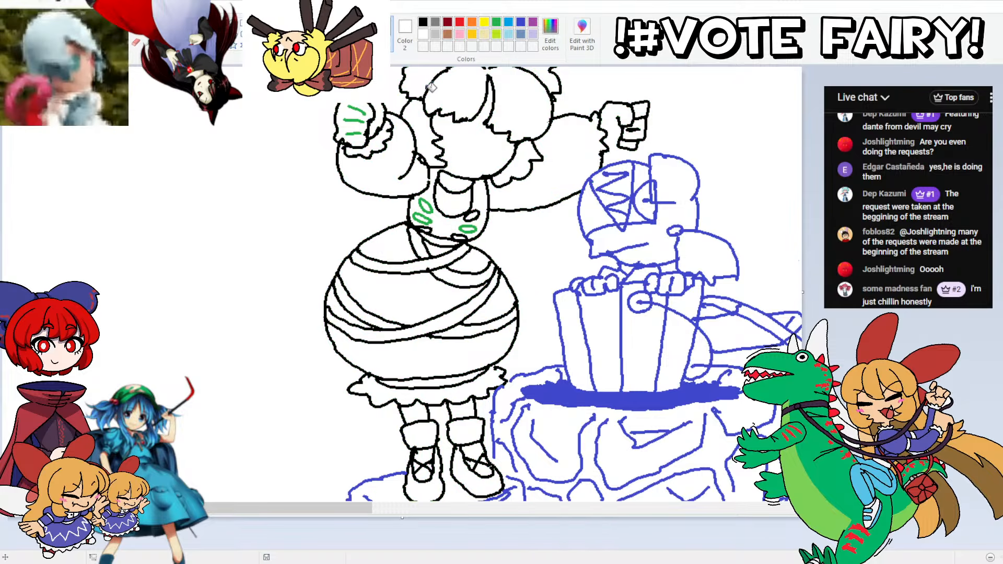
click(426, 204)
click(424, 217)
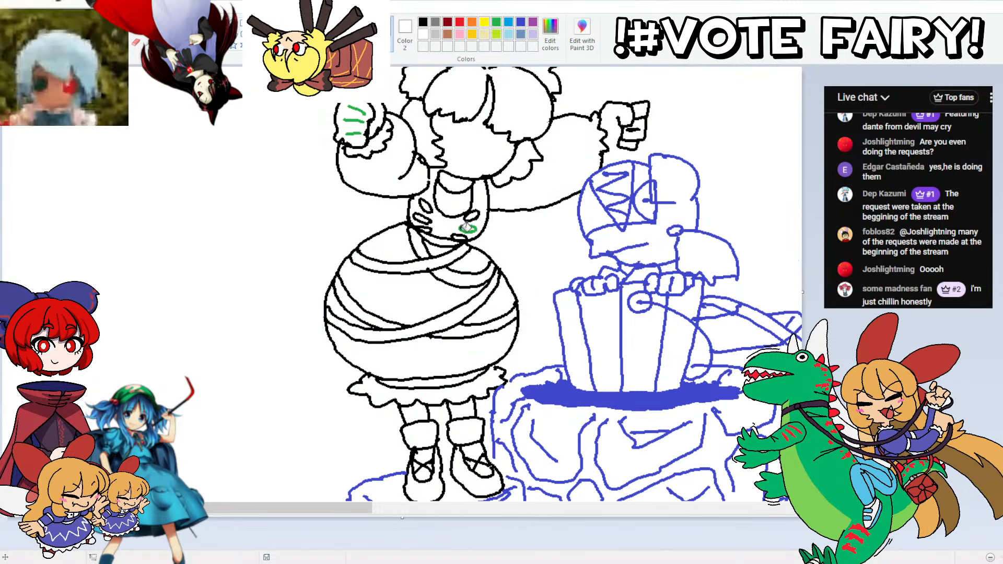
click(465, 227)
click(355, 134)
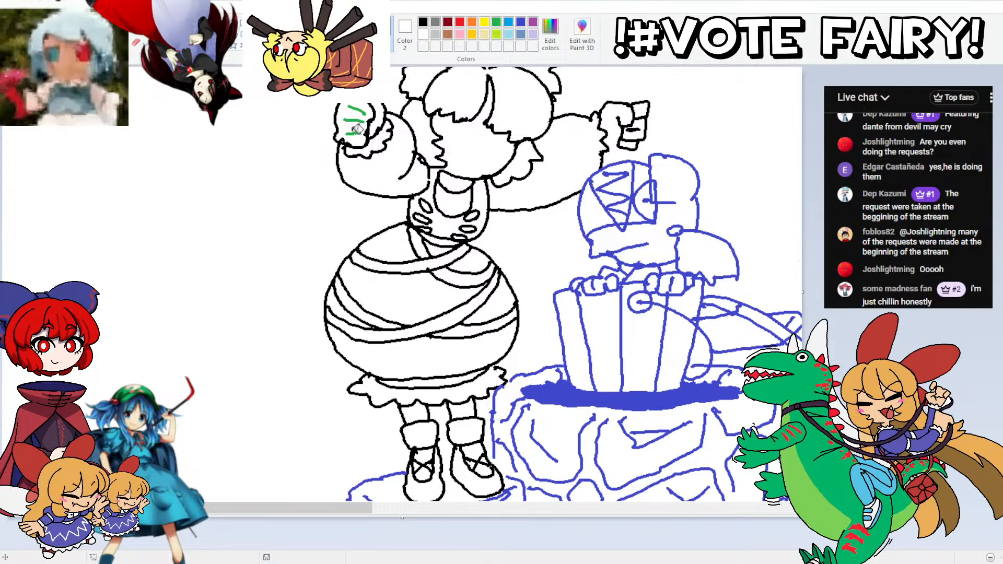
click(356, 120)
click(357, 108)
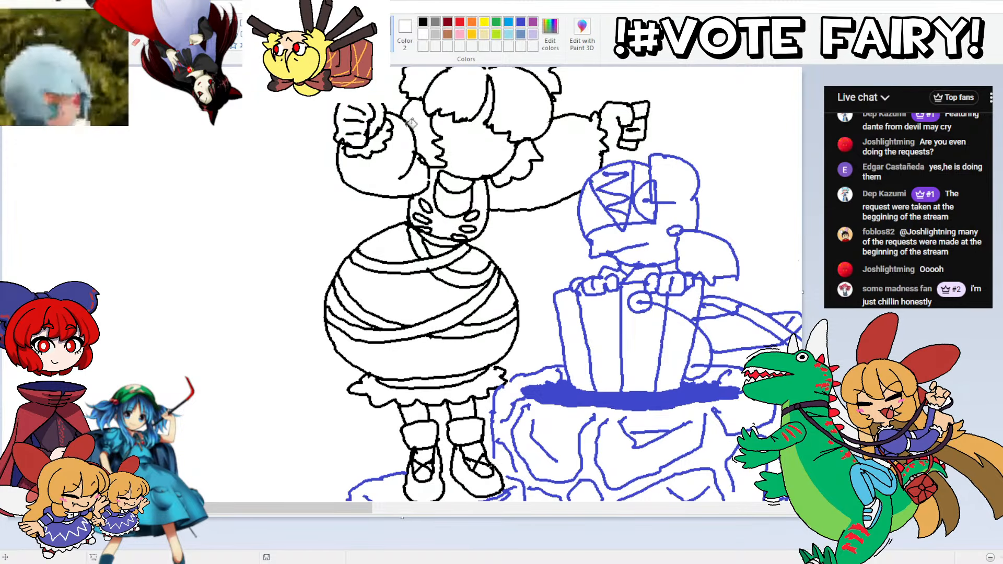
Step: Fill the blue outlines of the bucket figure, bucket, curved frame and the stone block's far-side cracks with black
click(582, 276)
click(672, 282)
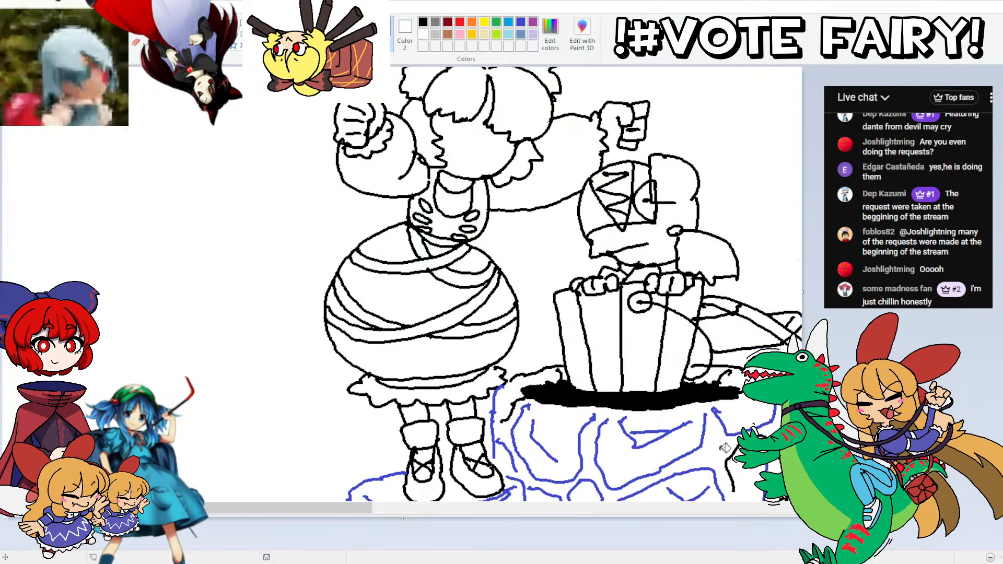
click(724, 410)
scroll(732, 408, down, 3)
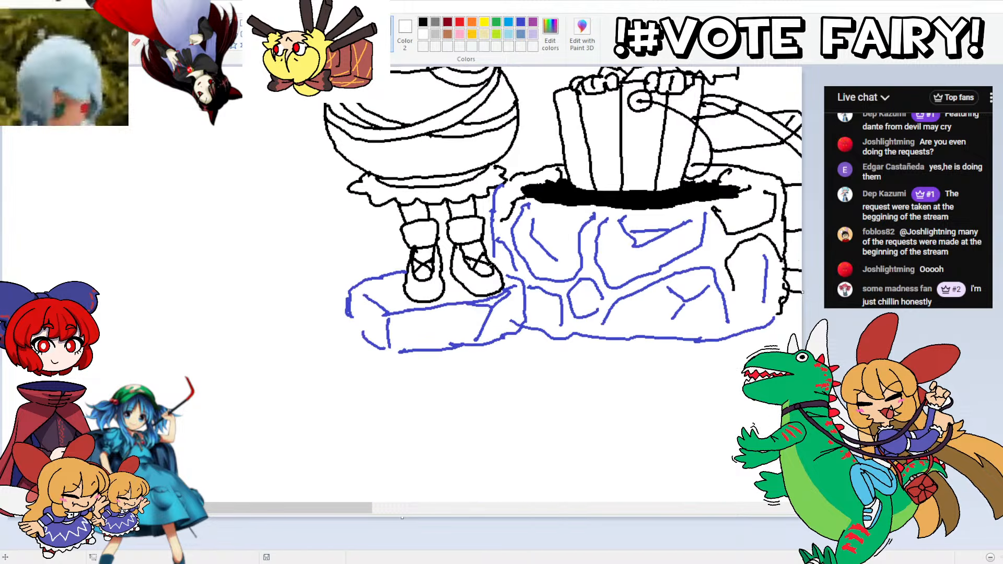
click(768, 264)
key(ctrl+z)
click(766, 272)
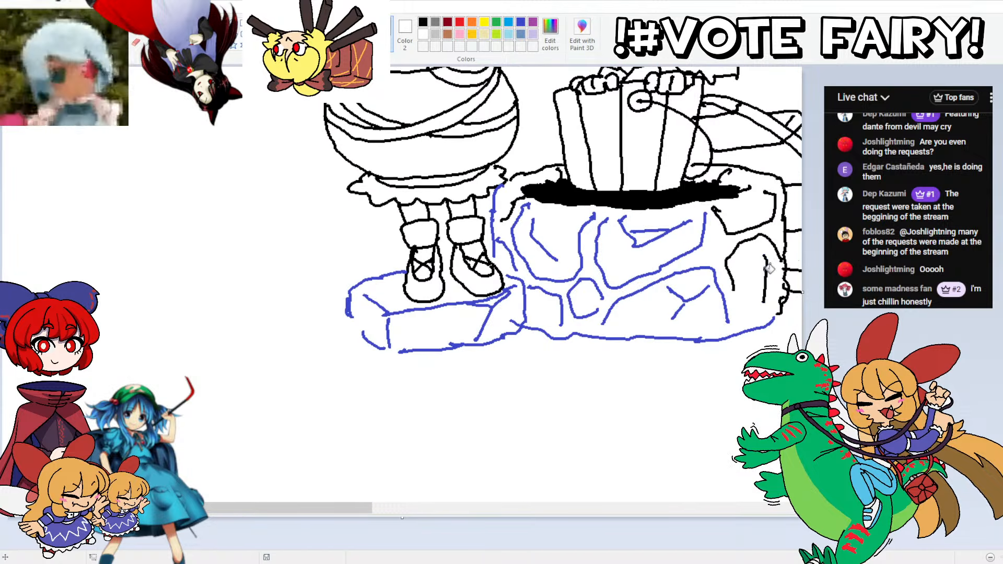
Step: Fill the remaining blue crack lines on the stone block's front and its lower outline with black
click(724, 284)
click(708, 289)
click(684, 337)
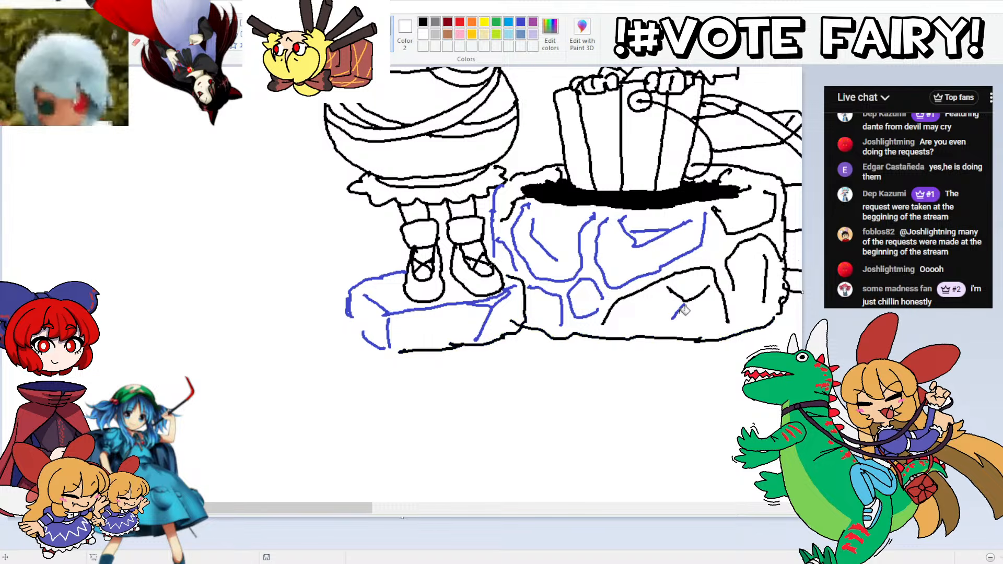
click(679, 312)
click(573, 294)
click(561, 303)
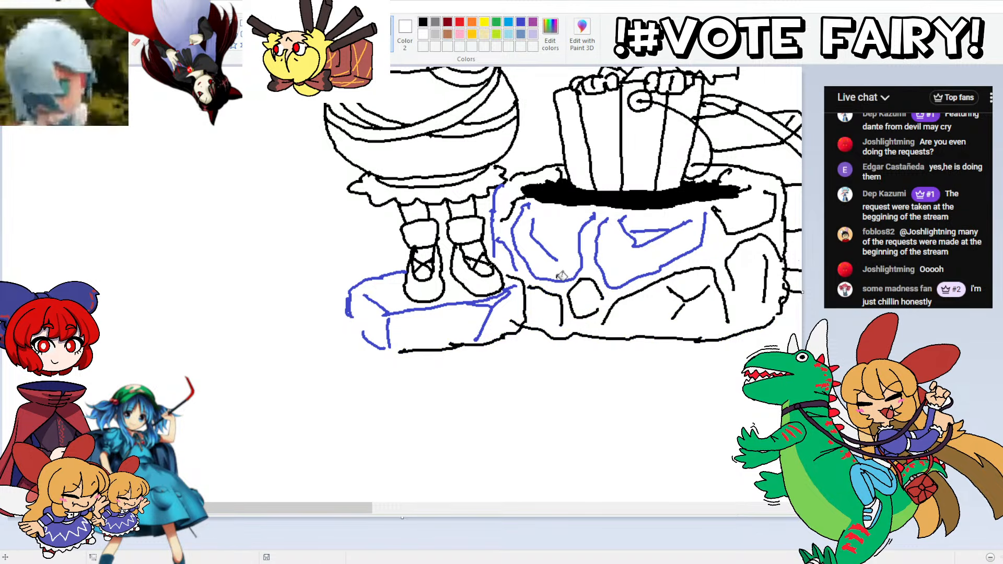
click(561, 277)
click(552, 249)
click(601, 249)
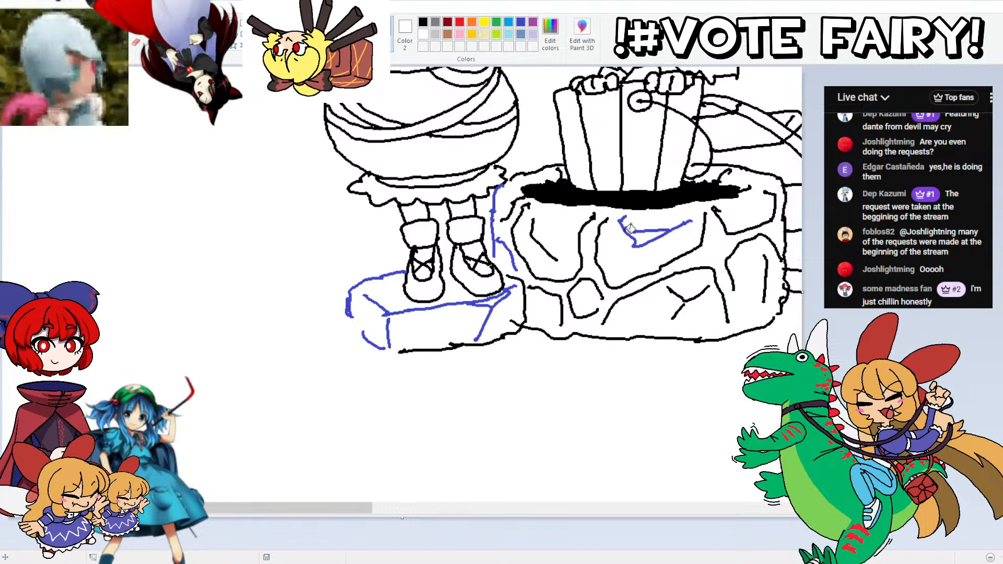
click(630, 229)
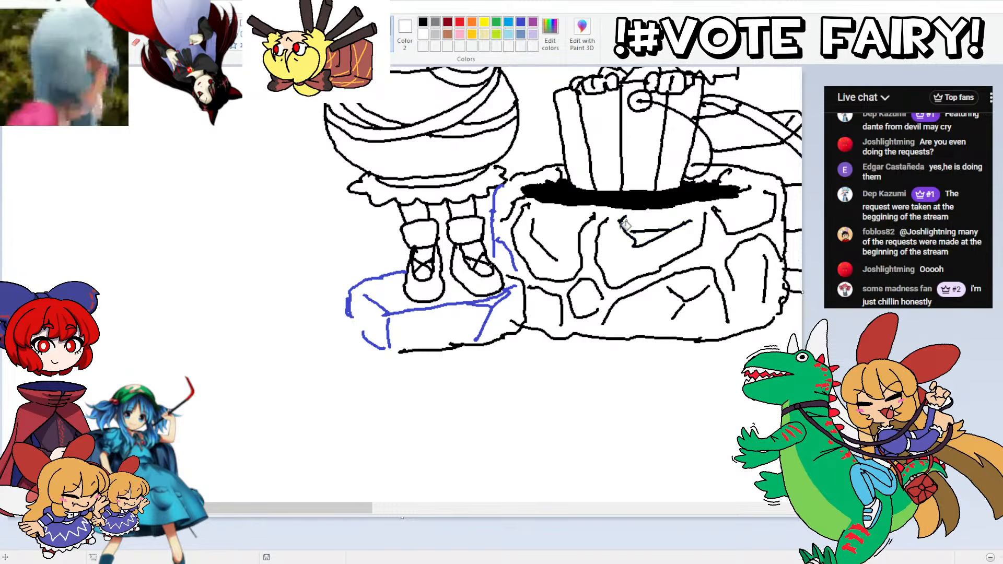
Step: Fill the stone block's near edge and the low slab under the wrapped figure's feet with black outlines
click(496, 207)
click(489, 296)
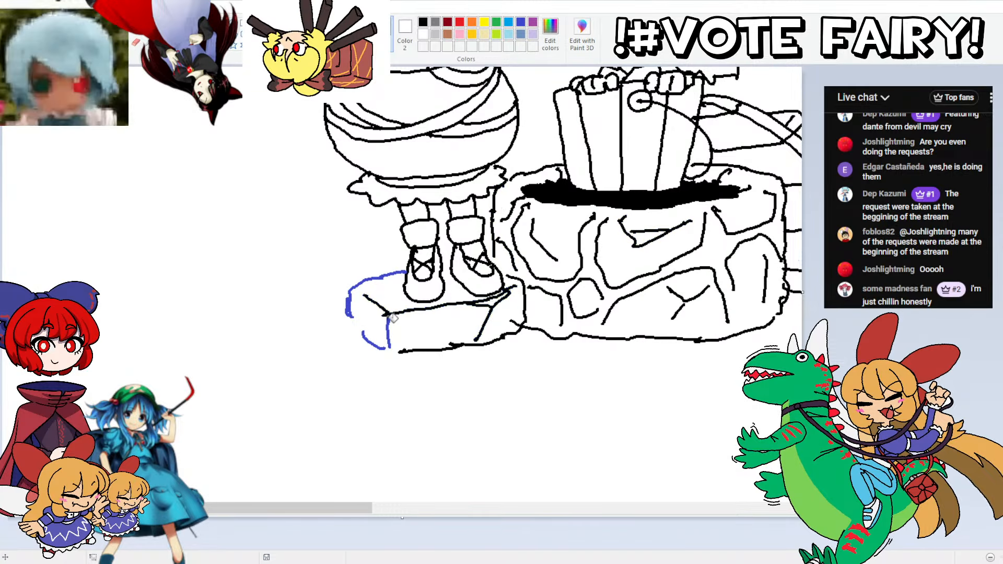
click(388, 322)
click(348, 305)
click(364, 334)
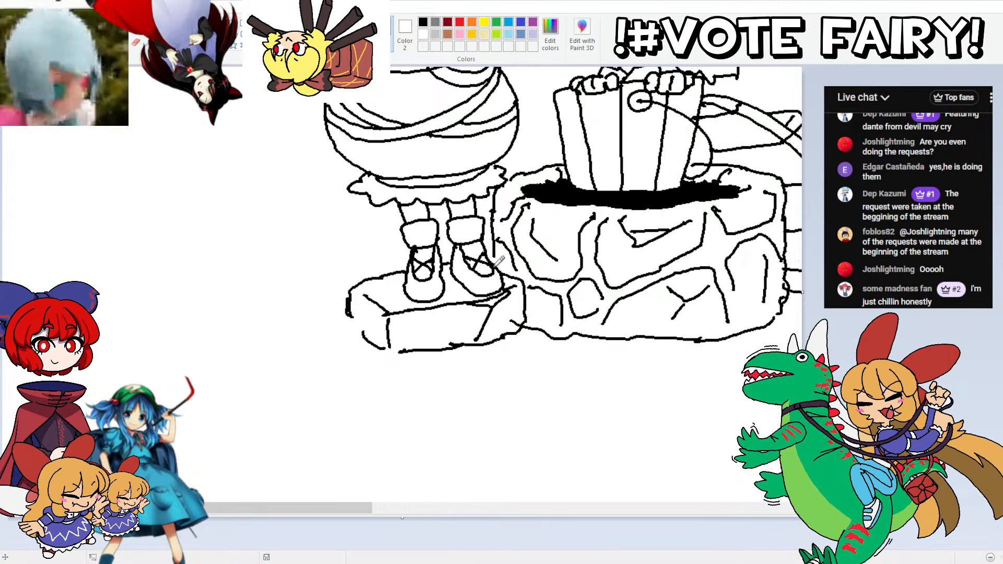
Step: Draw a short black stem linking the wrapped figure's raised fist to the bucket figure's head
scroll(608, 255, up, 7)
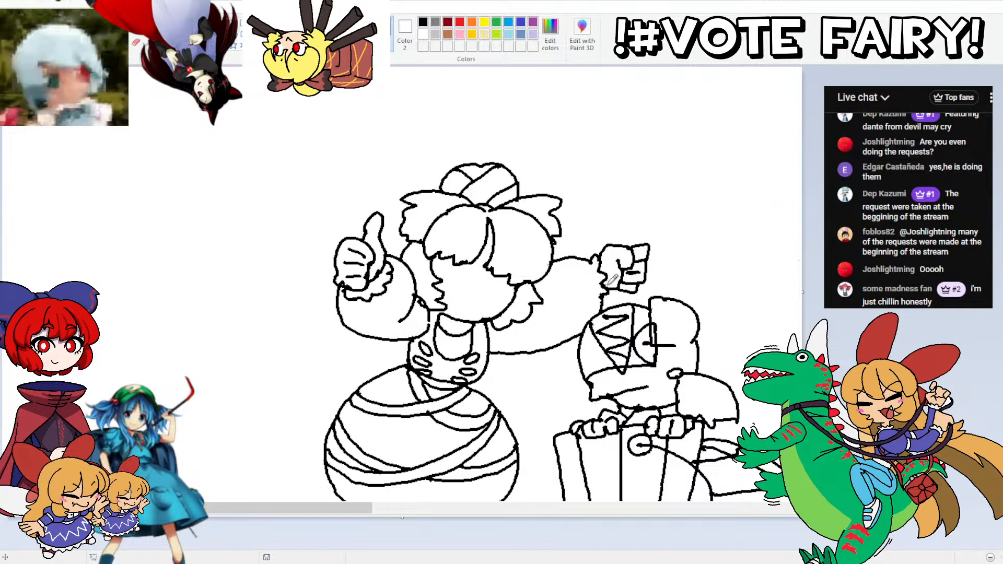
mouse_move(624, 301)
mouse_down()
mouse_move(624, 292)
mouse_move(626, 301)
mouse_up()
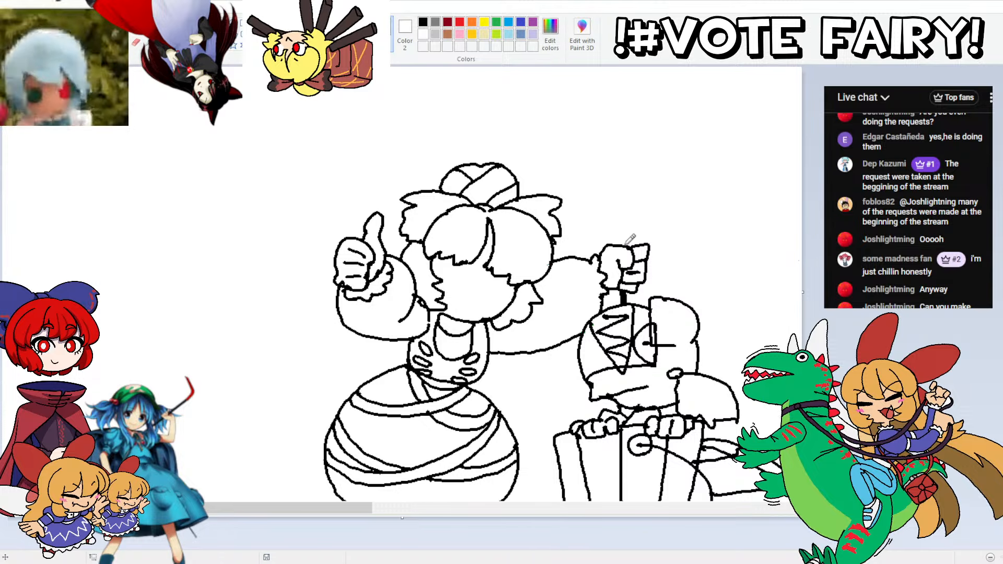
mouse_move(626, 245)
mouse_down()
mouse_move(662, 218)
mouse_move(590, 226)
mouse_move(577, 244)
mouse_move(574, 315)
mouse_move(536, 386)
mouse_up()
key(ctrl+z)
key(ctrl+z)
scroll(552, 288, down, 3)
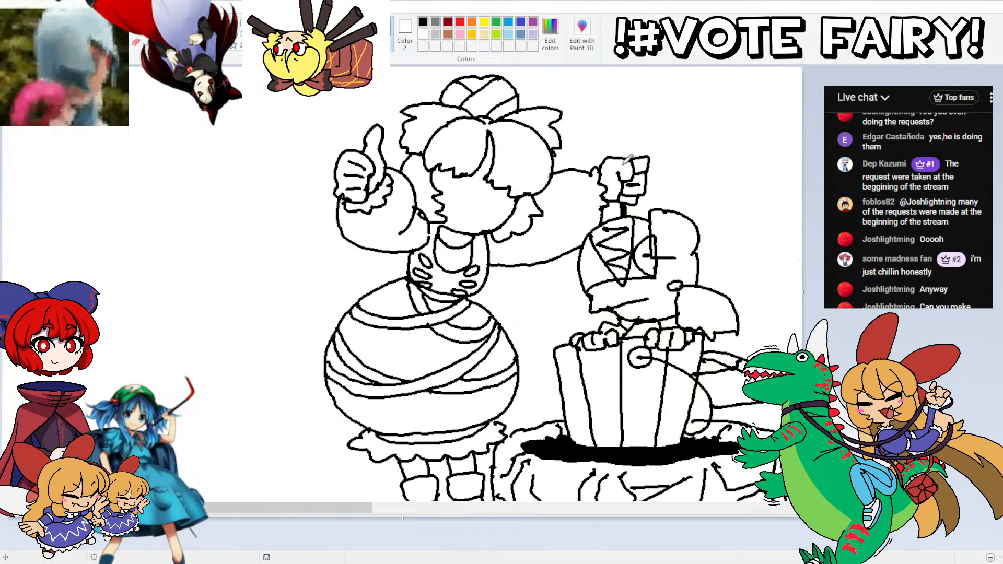
mouse_move(629, 156)
mouse_down()
mouse_move(609, 144)
mouse_move(582, 165)
mouse_move(554, 341)
mouse_move(494, 501)
mouse_up()
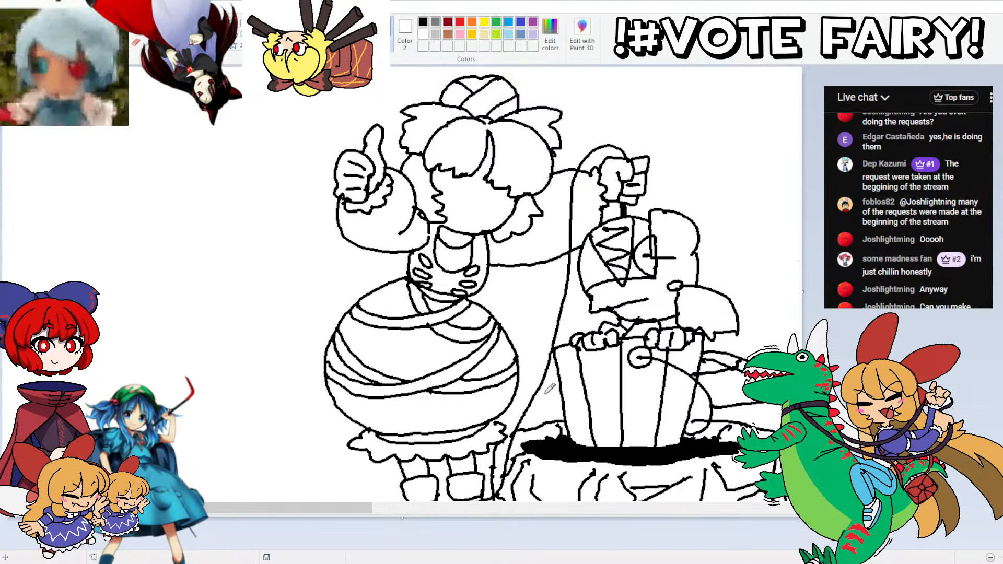
Step: Draw a long curved fishing rod below the stone block, with a rounded handle, a reel with a crank, and small line guides
scroll(734, 162, down, 6)
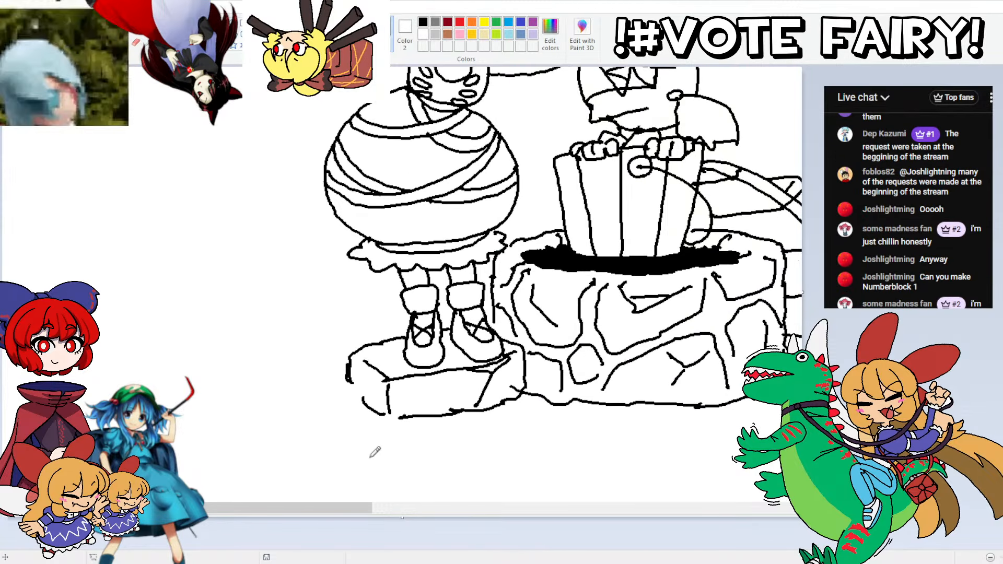
scroll(425, 366, down, 3)
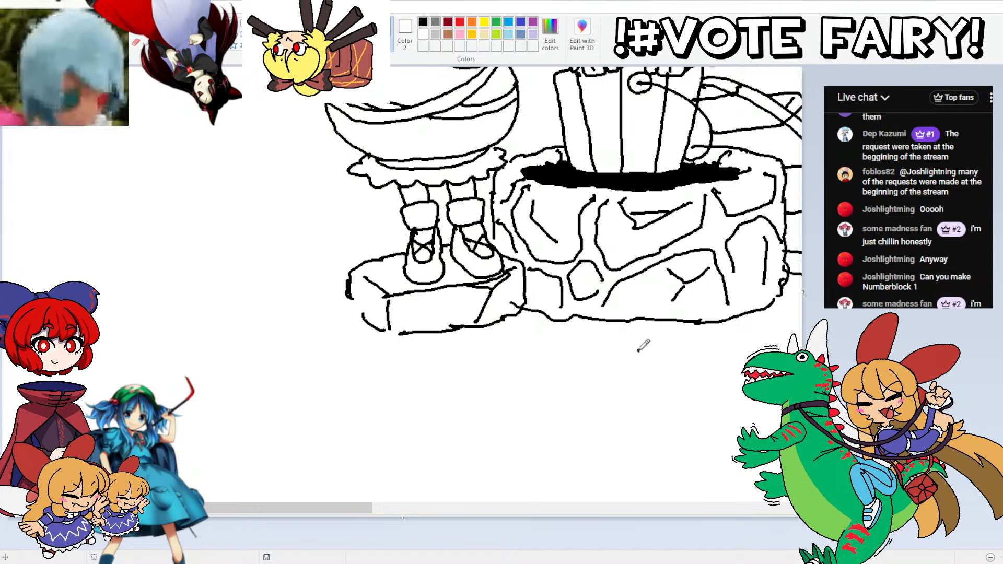
mouse_move(638, 351)
mouse_down()
mouse_move(520, 380)
mouse_move(424, 390)
mouse_move(337, 388)
mouse_move(232, 367)
mouse_move(236, 355)
mouse_move(317, 364)
mouse_move(303, 354)
mouse_move(338, 366)
mouse_up()
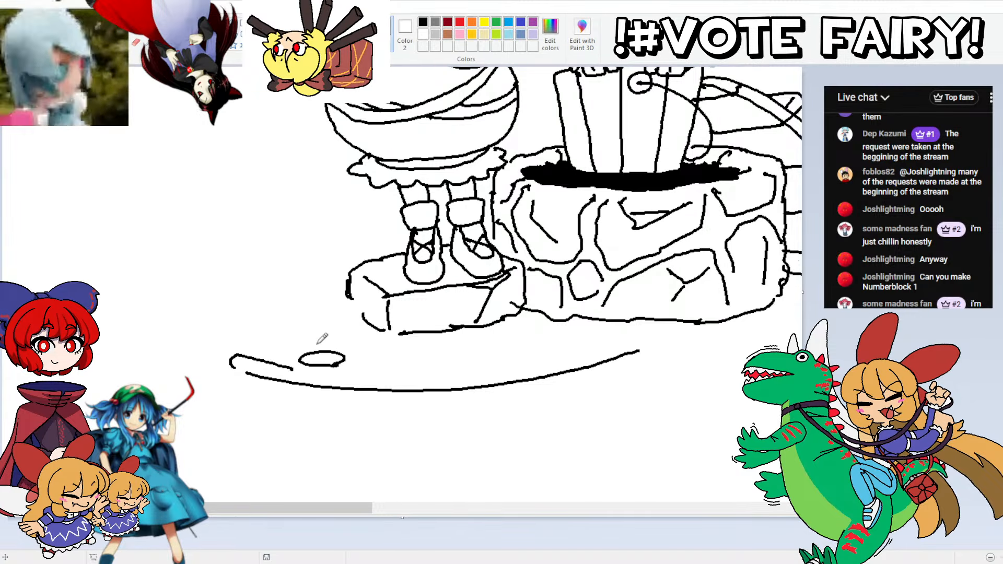
mouse_move(333, 330)
mouse_down()
mouse_move(329, 320)
mouse_move(318, 360)
mouse_move(329, 347)
mouse_up()
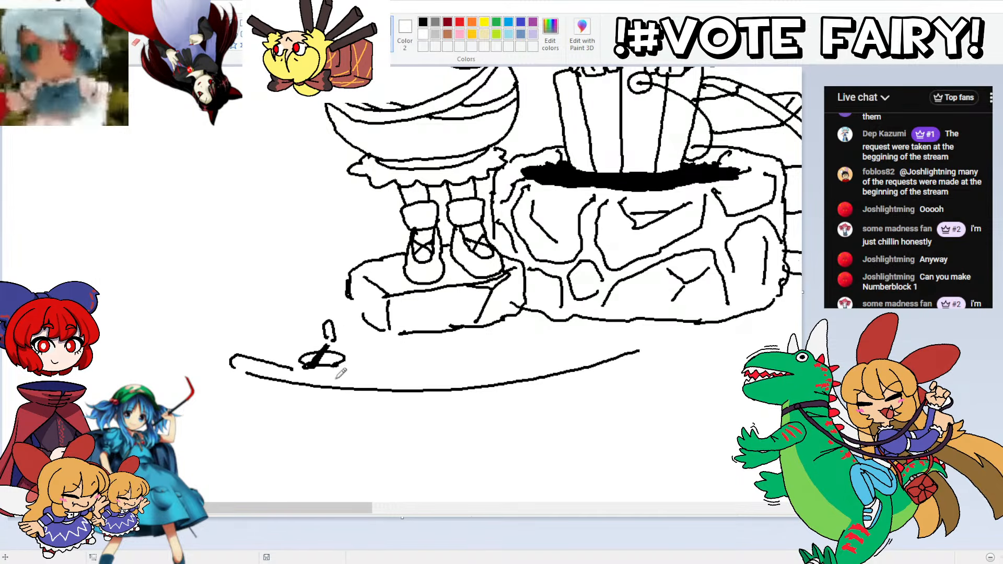
mouse_move(344, 357)
mouse_down()
mouse_move(343, 376)
mouse_move(328, 373)
mouse_move(460, 374)
mouse_move(641, 347)
mouse_up()
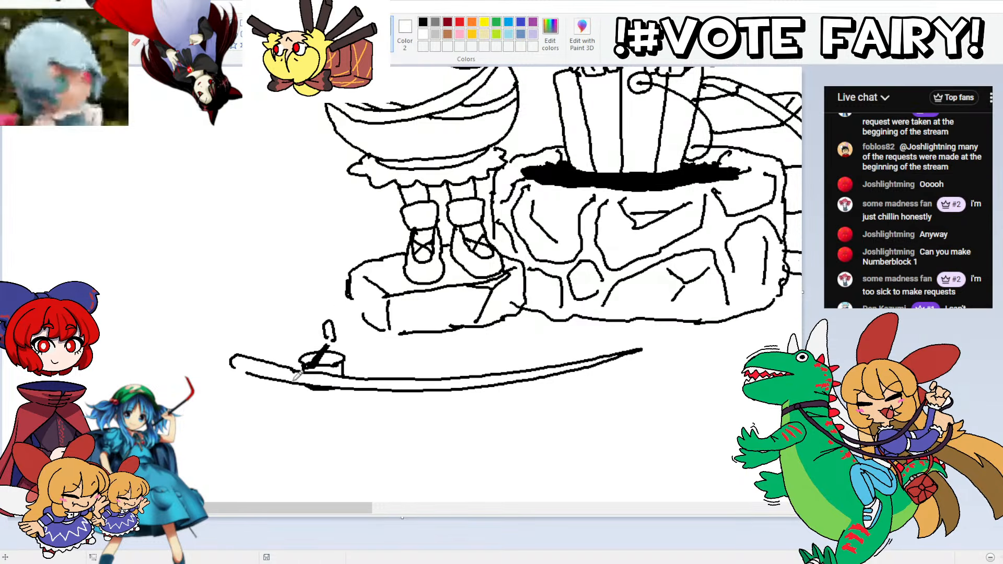
drag(294, 384, 295, 371)
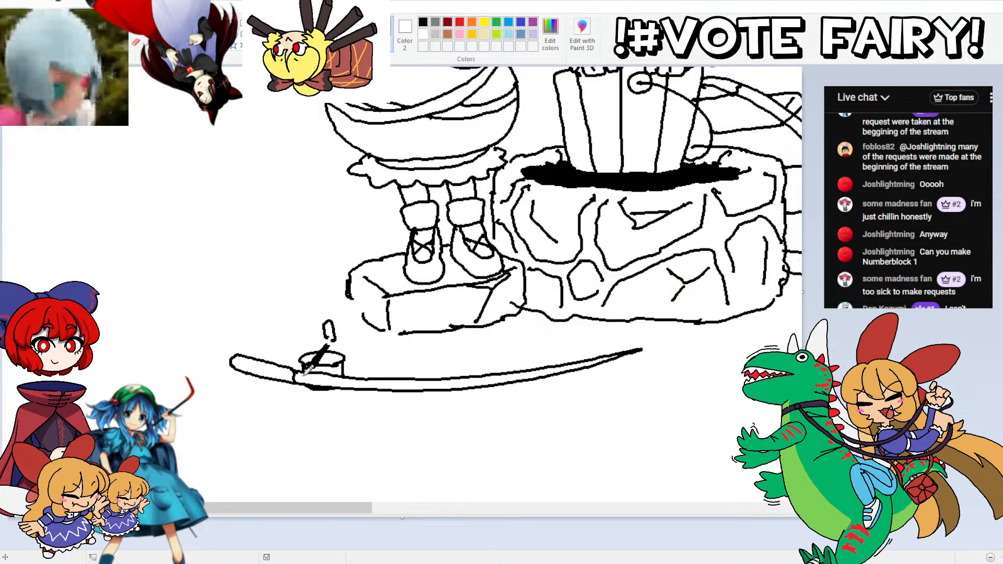
click(455, 395)
click(541, 385)
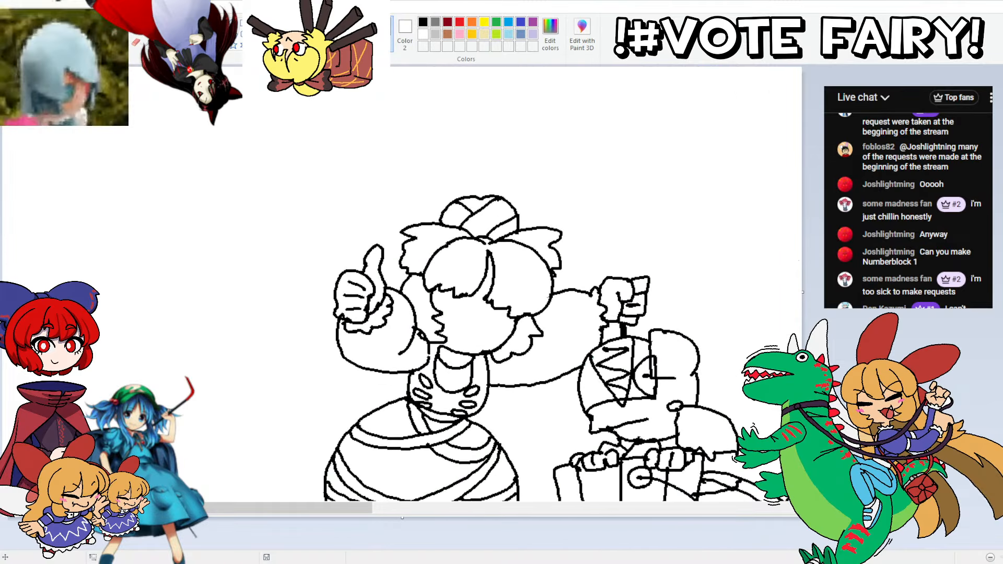
Step: Draw the fishing line from the raised fist down past the bucket and block, looping on the ground to the rod's tip
scroll(562, 284, down, 6)
scroll(563, 284, up, 3)
scroll(563, 284, down, 1)
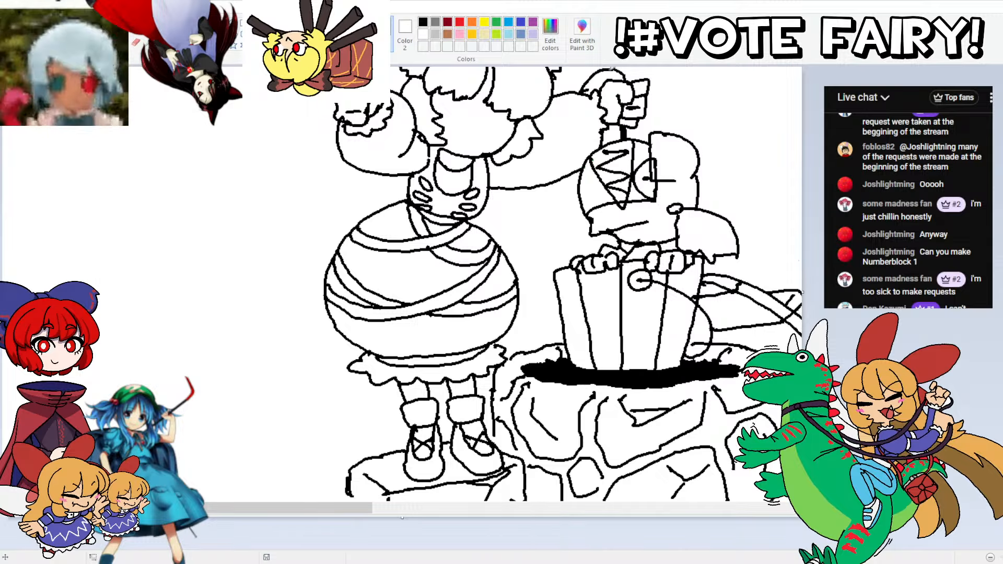
mouse_move(604, 71)
mouse_down()
mouse_move(567, 138)
mouse_move(566, 272)
mouse_move(527, 412)
mouse_move(541, 483)
mouse_up()
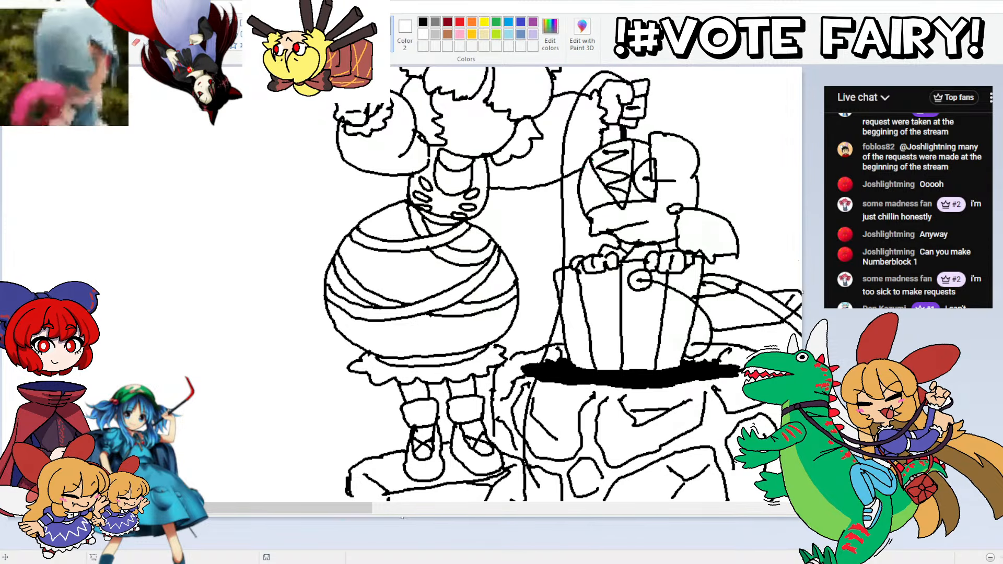
scroll(543, 481, down, 5)
mouse_move(536, 293)
mouse_down()
mouse_move(559, 351)
mouse_move(541, 361)
mouse_move(505, 357)
mouse_move(506, 342)
mouse_move(572, 333)
mouse_move(656, 351)
mouse_move(589, 383)
mouse_up()
key(ctrl+z)
mouse_move(651, 356)
mouse_down()
mouse_move(464, 404)
mouse_move(316, 391)
mouse_up()
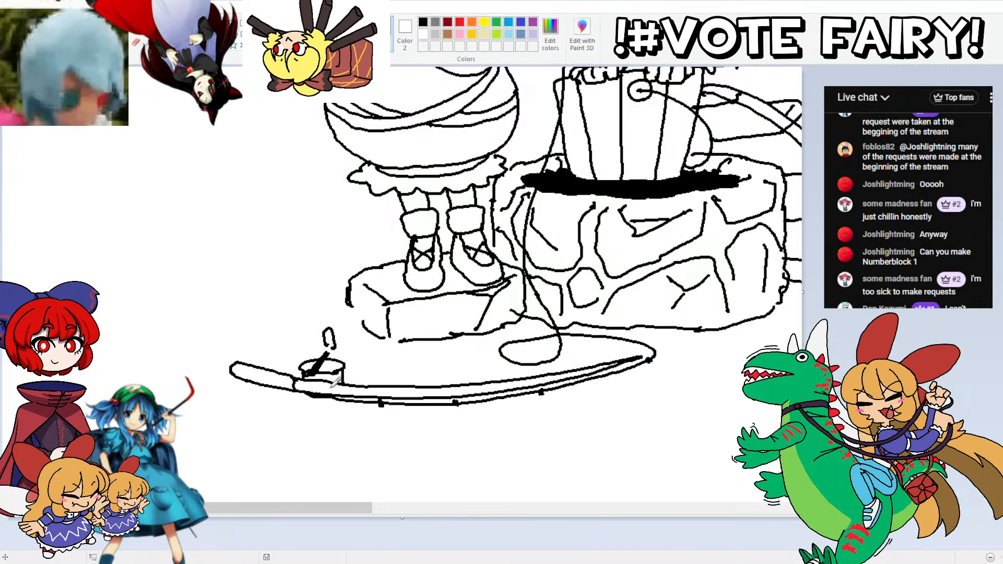
key(ctrl+z)
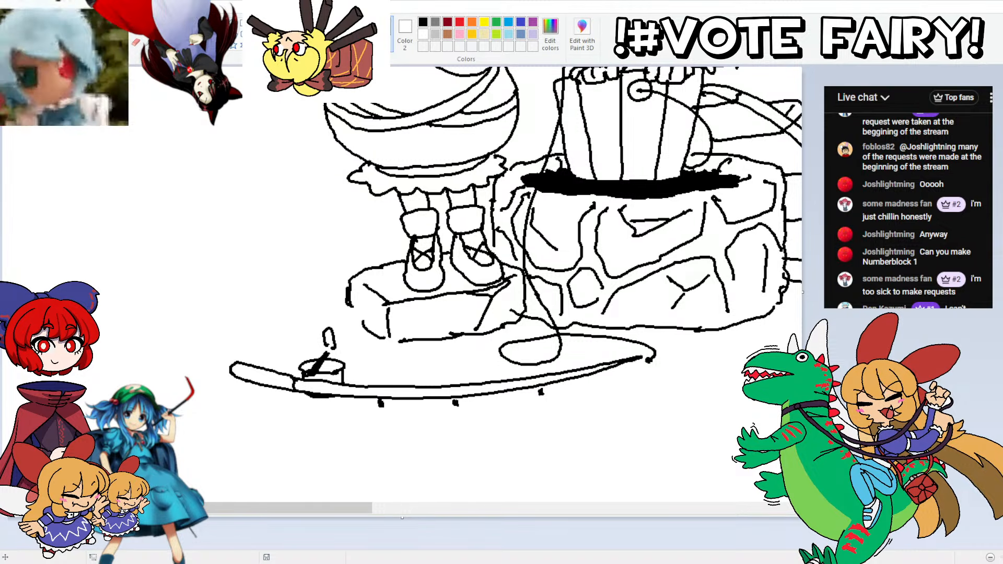
Step: Replace the rod's thin lines just ahead of the reel with a thicker, rounded foregrip
drag(364, 397, 358, 408)
mouse_move(364, 393)
mouse_down()
mouse_move(333, 394)
mouse_move(328, 384)
mouse_move(324, 399)
mouse_move(326, 380)
mouse_move(364, 368)
mouse_up()
click(136, 29)
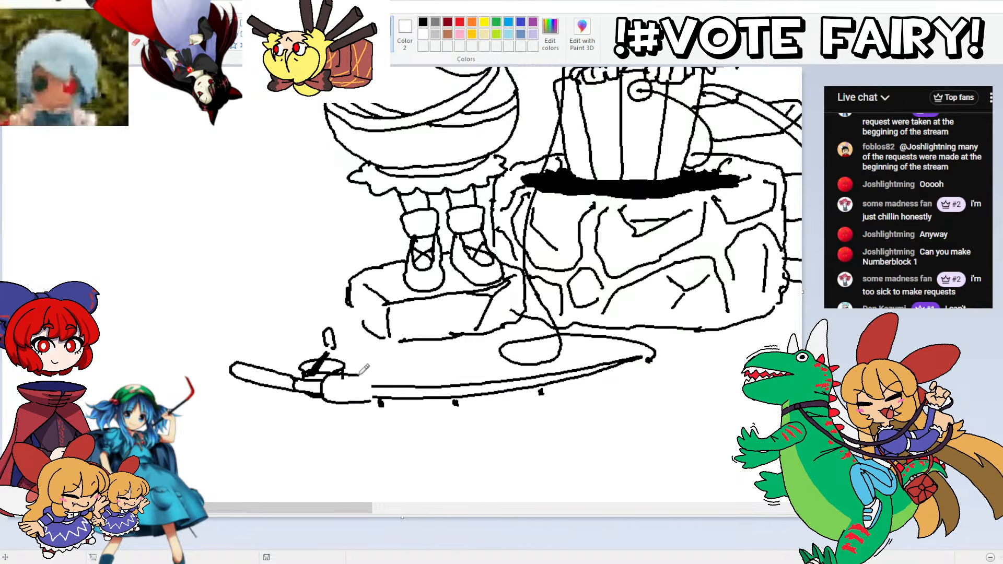
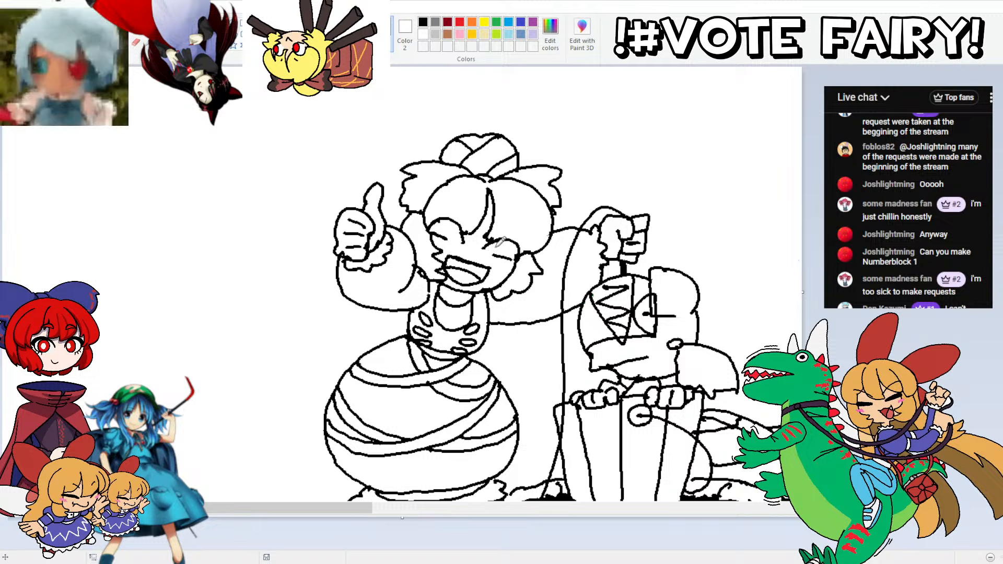
Step: Undo the wrapped figure's brows, eyes and open grinning mouth, back to a face with only its hair lines
drag(494, 247, 488, 255)
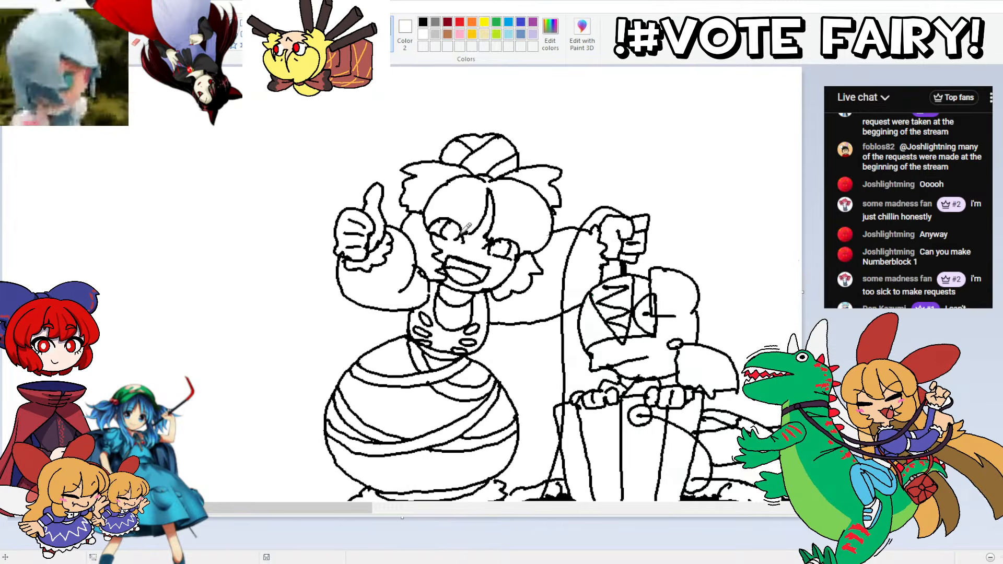
drag(507, 226, 468, 219)
key(ctrl+z)
key(ctrl+z)
key(ctrl+z)
key(ctrl+z)
key(ctrl+z)
key(ctrl+z)
key(ctrl+z)
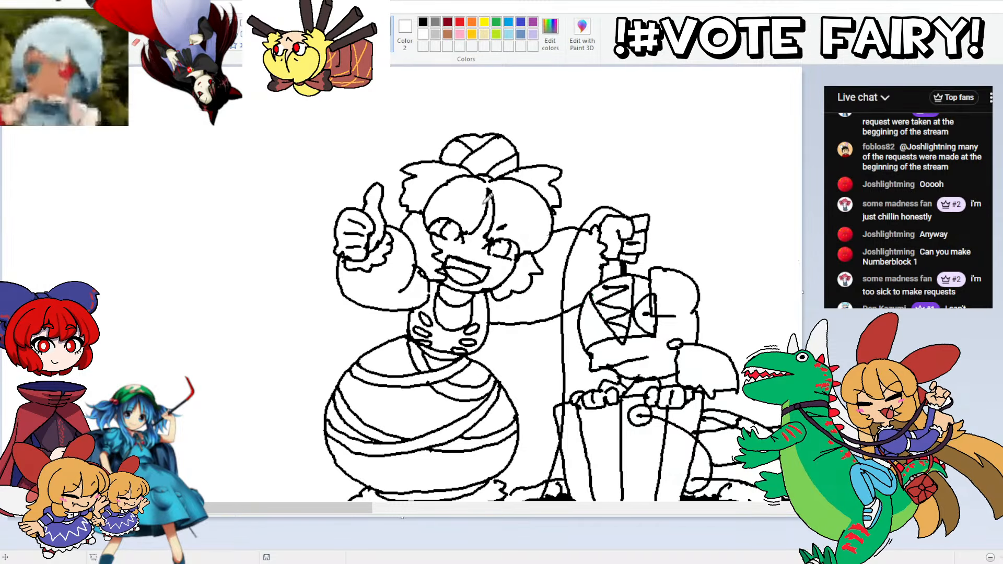
key(ctrl+z)
key(ctrl+z)
key(ctrl+z)
key(ctrl+z)
key(ctrl+z)
key(ctrl+z)
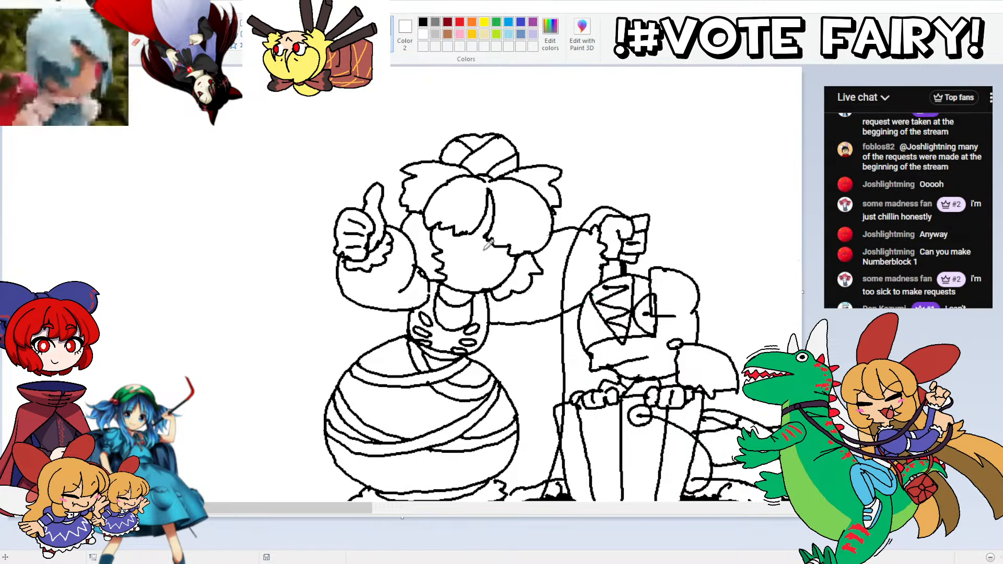
Step: Sketch the wrapped figure's new eyes in green, with arched upper lids, oval pupils and short slanted brows
mouse_move(480, 251)
mouse_down()
mouse_move(499, 237)
mouse_move(517, 260)
mouse_up()
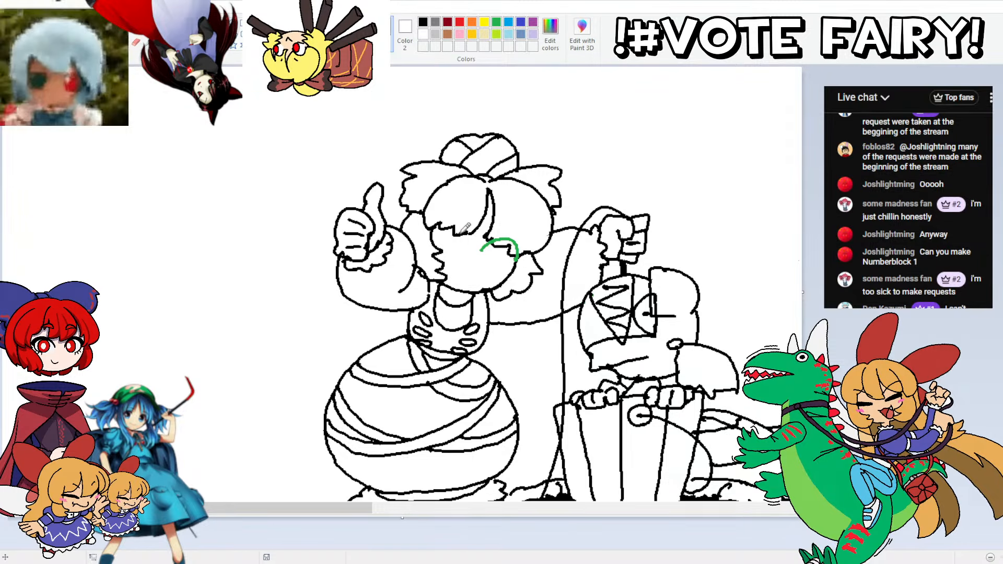
mouse_move(458, 242)
mouse_down()
mouse_move(451, 219)
mouse_move(433, 215)
mouse_move(428, 229)
mouse_up()
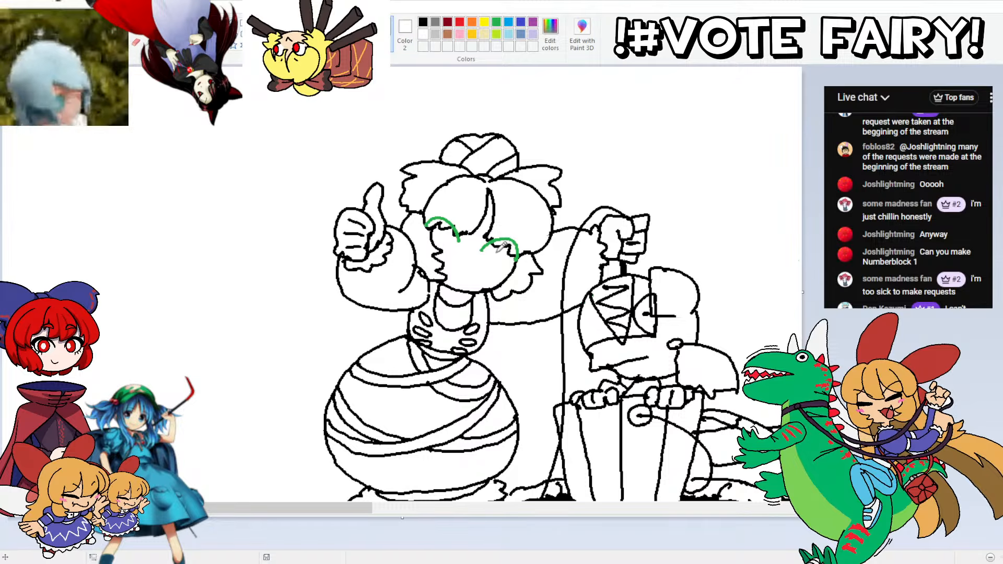
drag(501, 243, 495, 255)
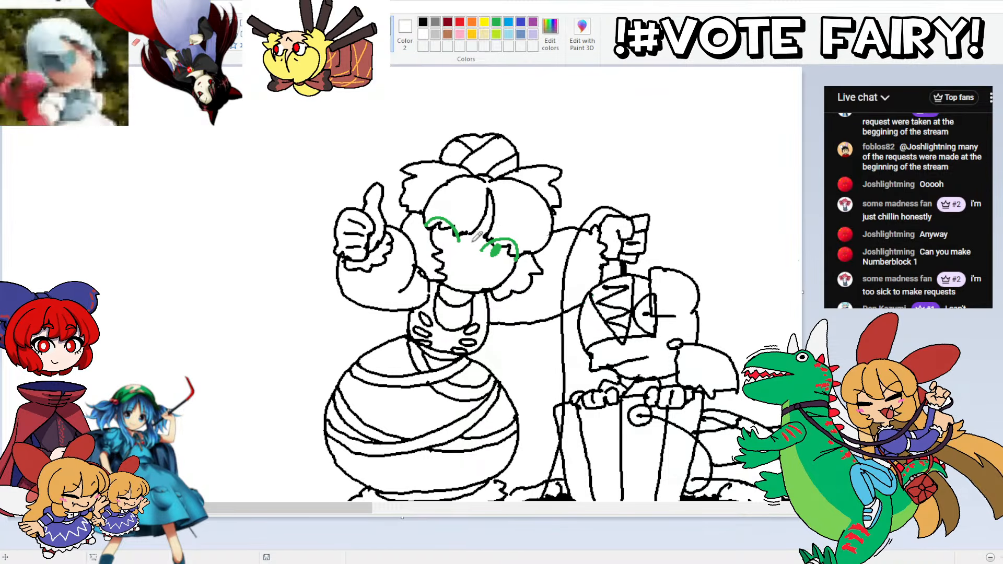
drag(452, 225, 447, 237)
mouse_move(460, 224)
mouse_down()
mouse_move(454, 237)
mouse_move(490, 231)
mouse_move(461, 221)
mouse_up()
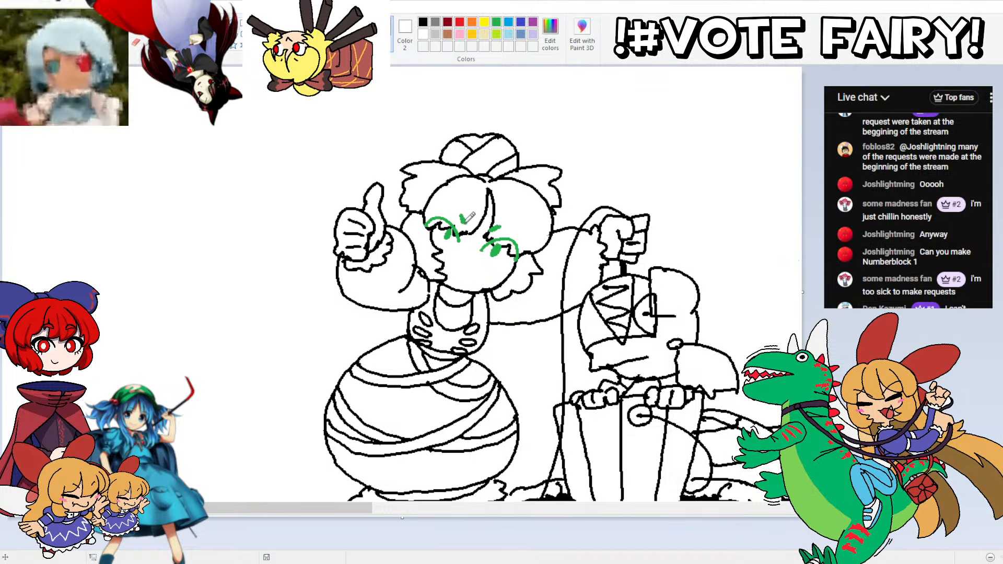
mouse_move(481, 264)
mouse_down()
mouse_move(451, 267)
mouse_move(462, 281)
mouse_move(478, 268)
mouse_move(461, 260)
mouse_move(458, 275)
mouse_move(473, 266)
mouse_up()
key(ctrl+z)
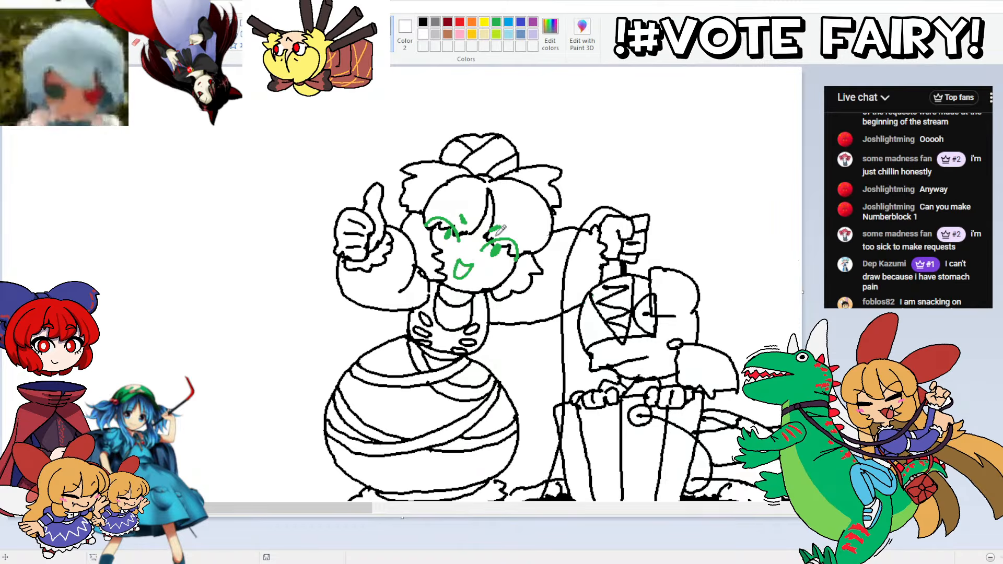
key(ctrl+z)
key(ctrl+z)
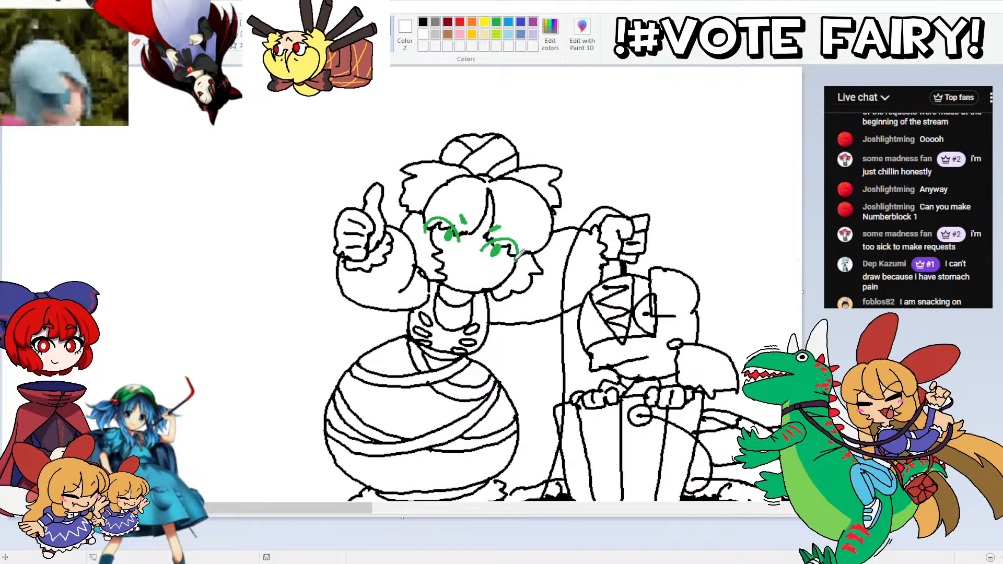
Step: Finish the green face with lower lid marks, a small smirk, stronger slanted brows and outer lashes, clearing the hair lines crossing the eyes
drag(517, 261, 507, 262)
drag(430, 234, 420, 231)
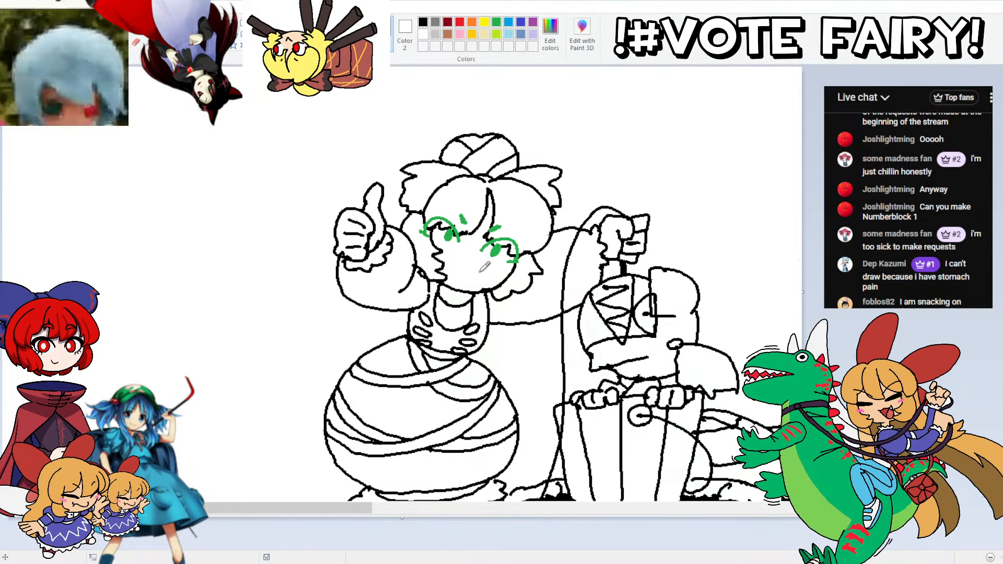
drag(474, 265, 460, 263)
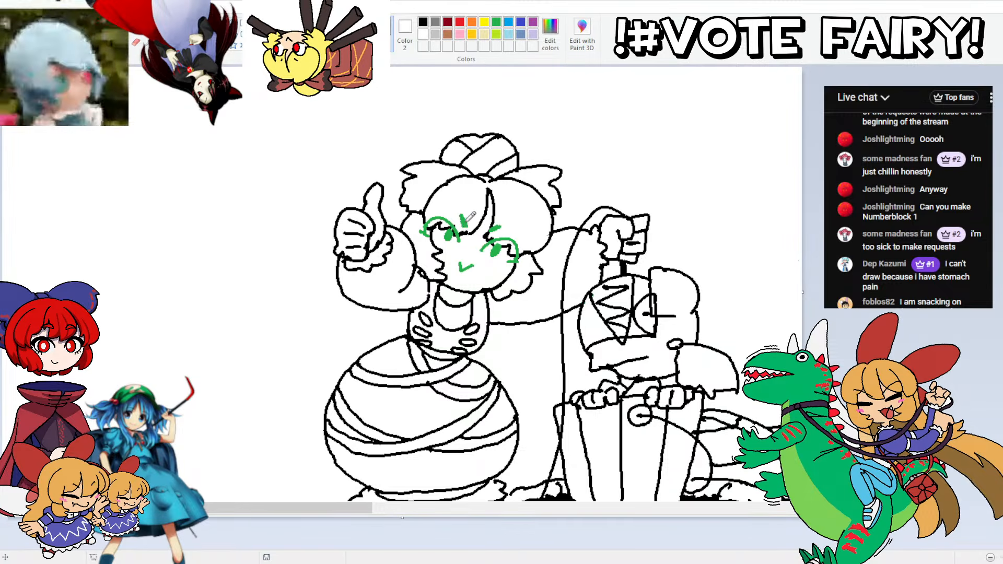
drag(499, 228, 486, 233)
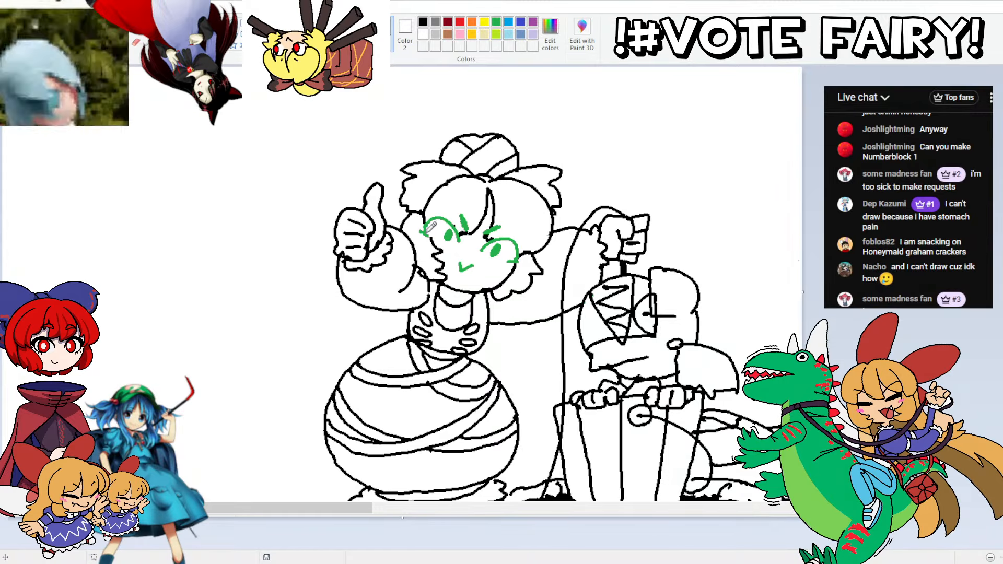
mouse_move(423, 231)
mouse_down()
mouse_move(437, 217)
mouse_move(453, 222)
mouse_up()
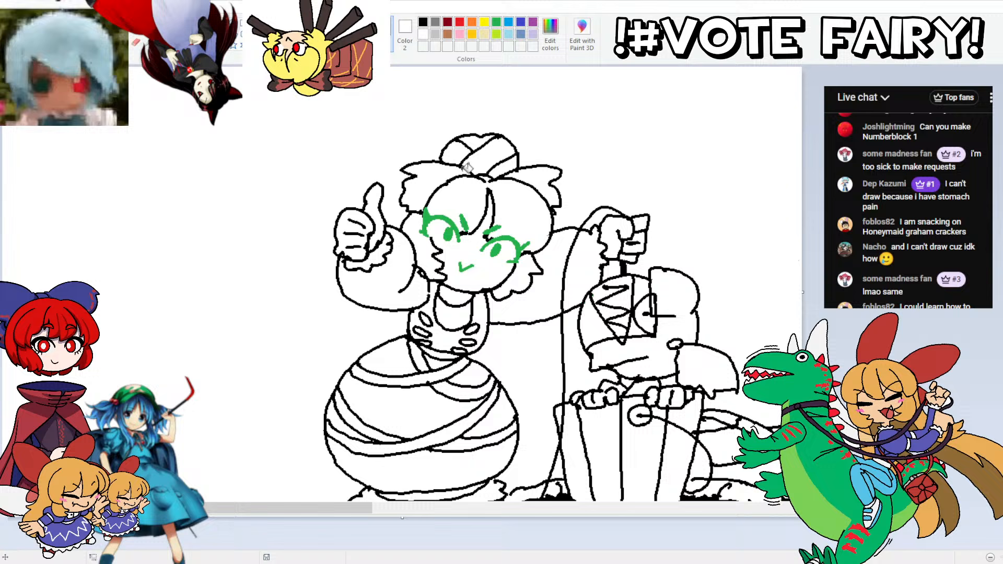
Step: Recolour the green eyes, pupils, brows and mouth of the wrapped figure black
click(444, 219)
click(465, 223)
click(490, 231)
click(497, 241)
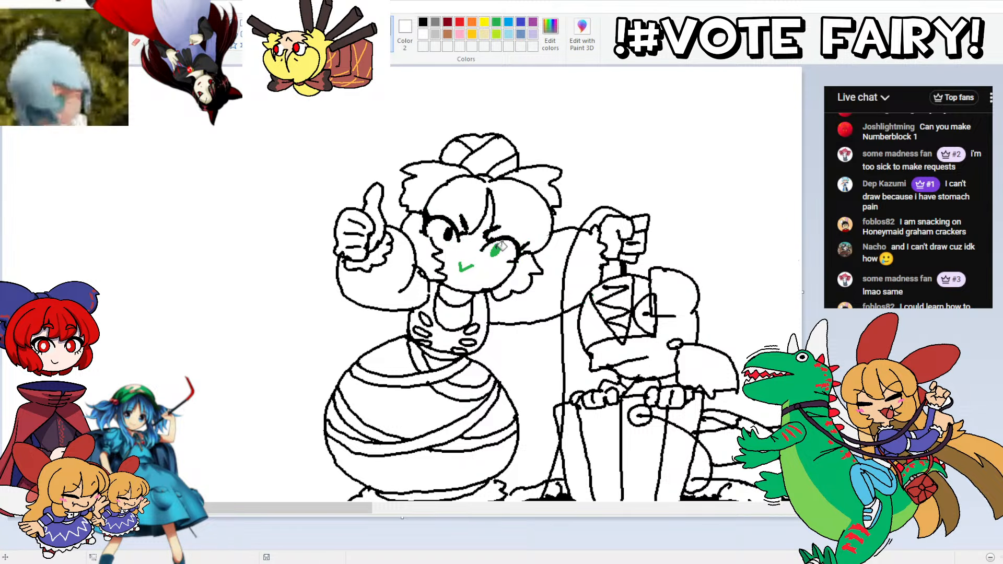
click(496, 250)
click(470, 266)
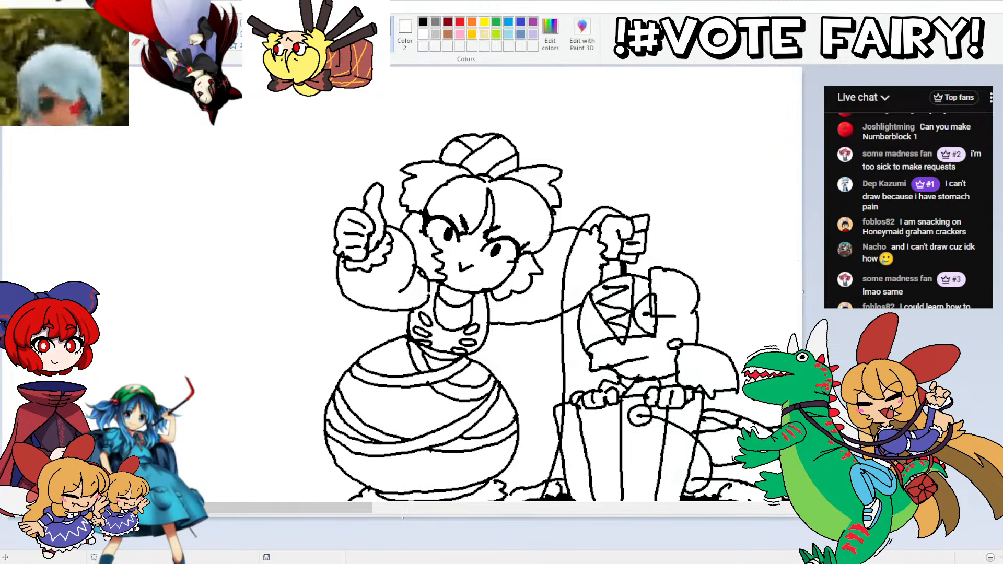
Step: Select the pupil of the eye nearer the bucket figure and shift it slightly up and towards the nose
click(67, 44)
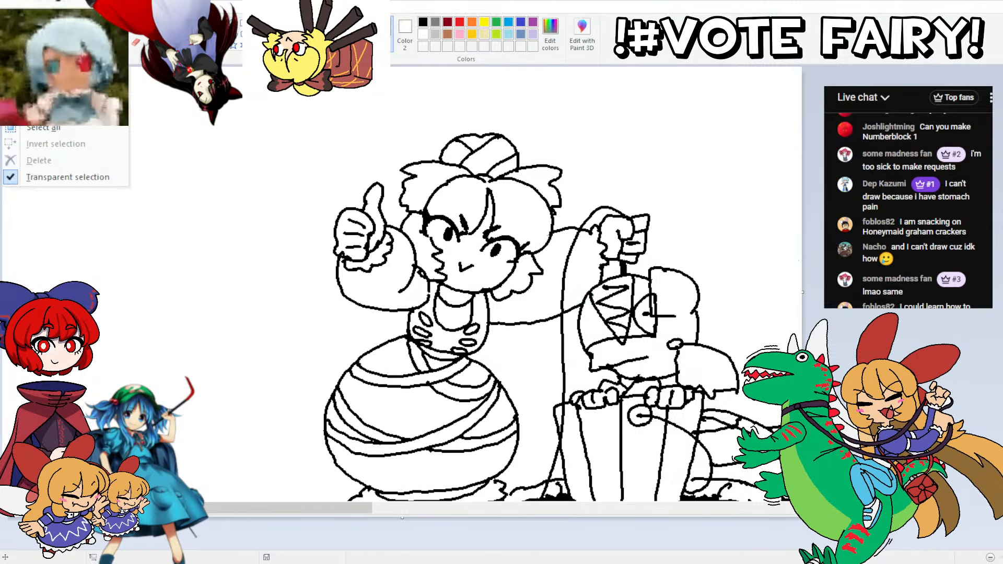
click(52, 94)
mouse_move(483, 267)
mouse_down()
mouse_move(496, 244)
mouse_move(506, 261)
mouse_move(480, 277)
mouse_move(489, 259)
mouse_up()
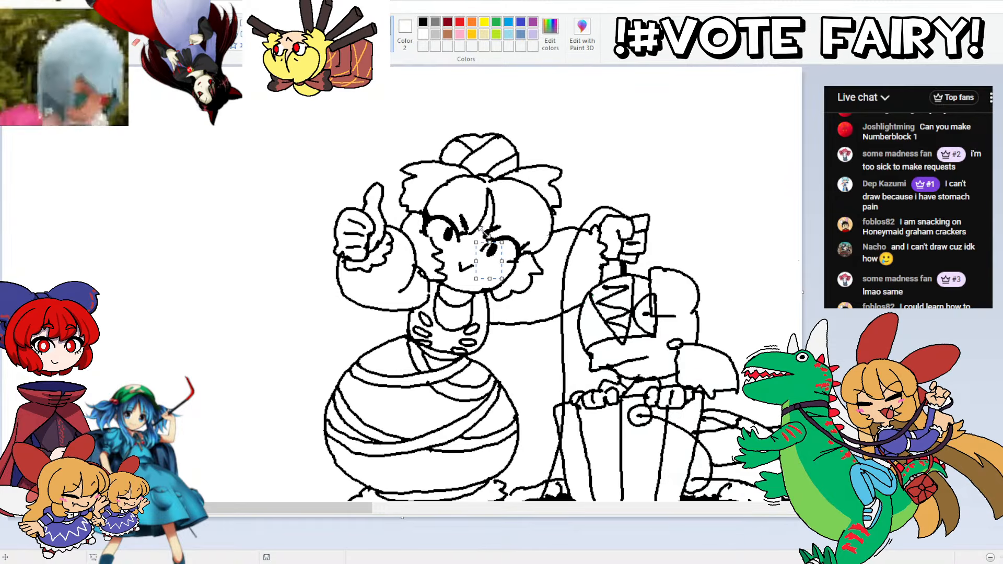
key(Up)
key(Up)
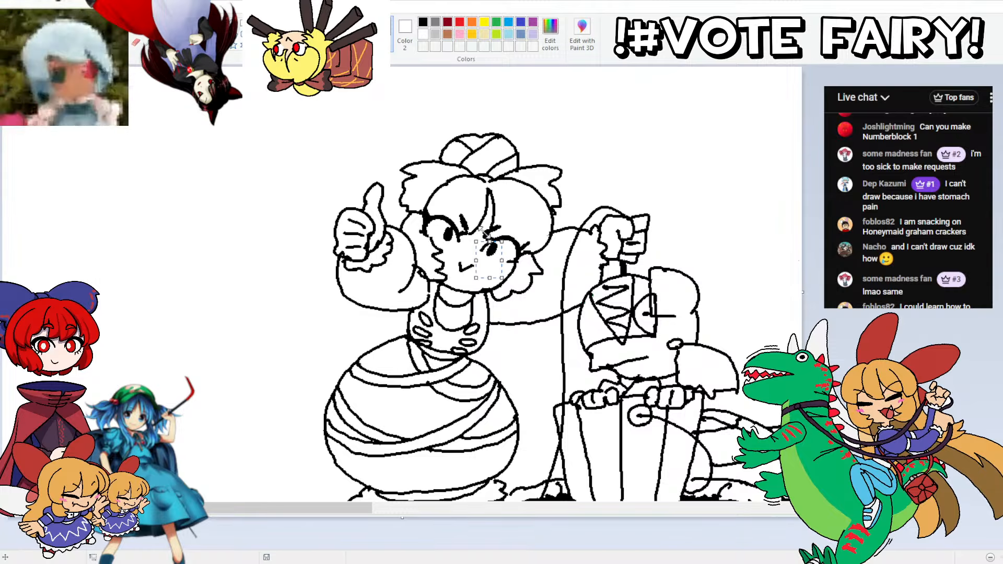
click(282, 186)
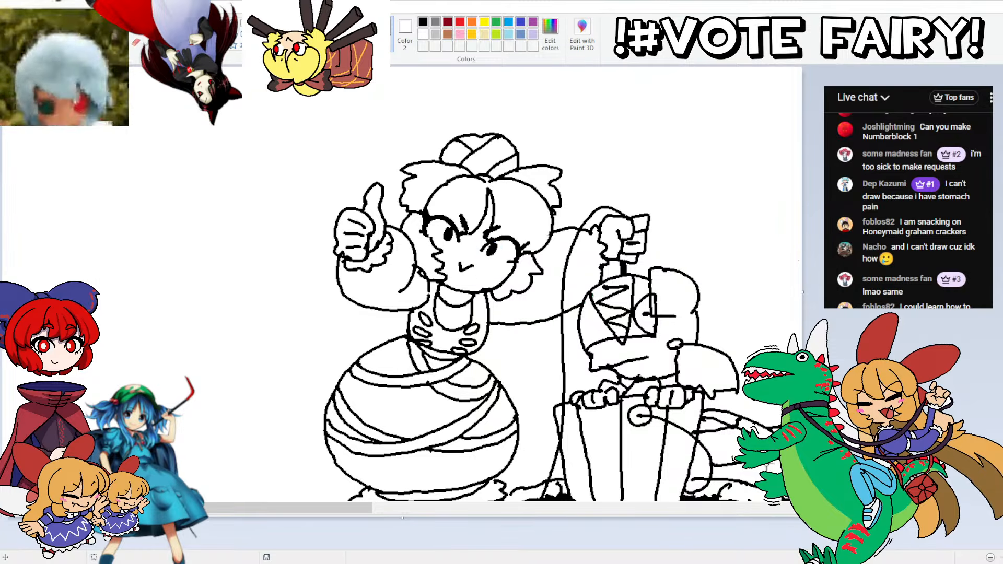
Step: Replace the jagged hair edge beside the wrapped figure's cheek with a smooth face outline
scroll(654, 315, down, 3)
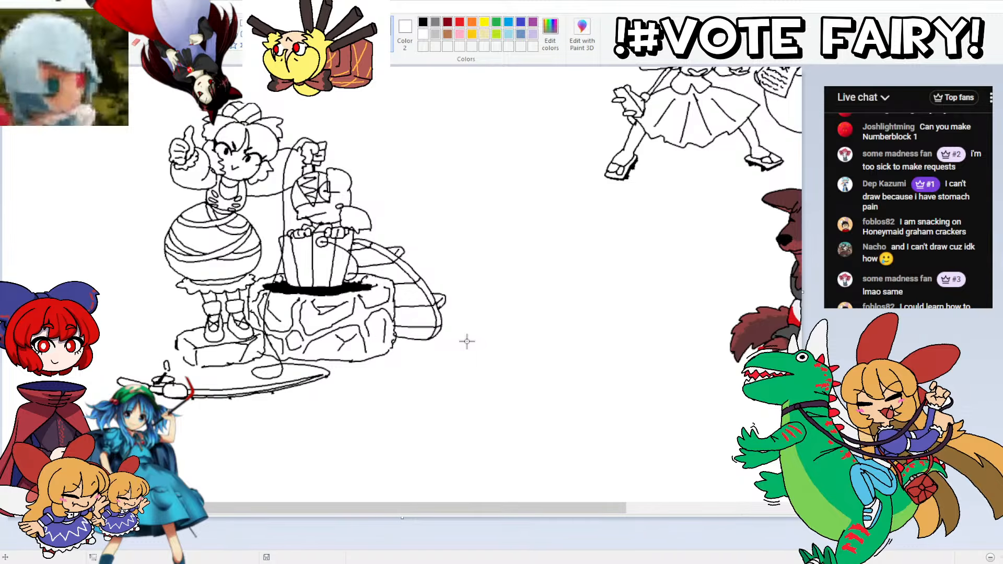
scroll(657, 315, up, 3)
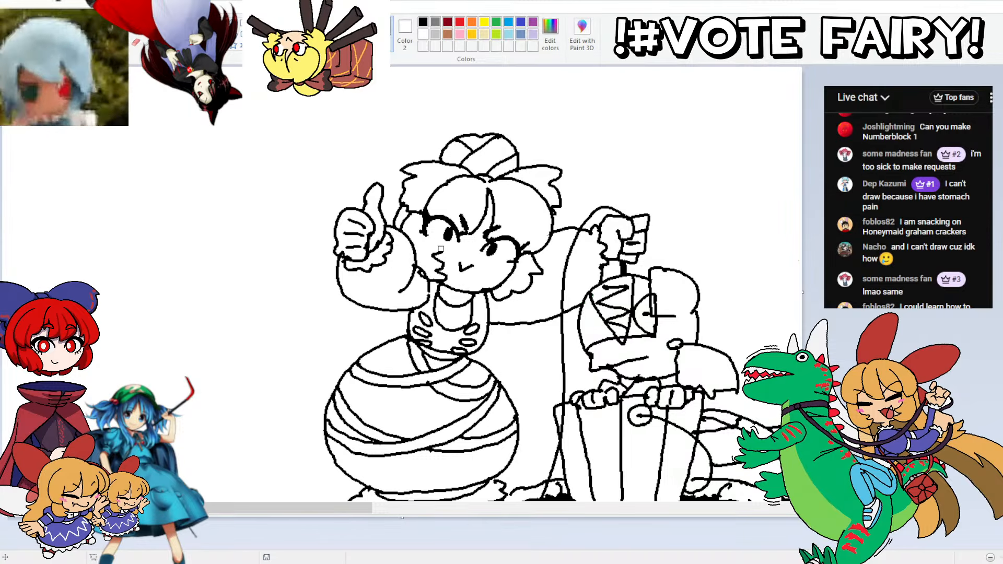
drag(441, 249, 438, 277)
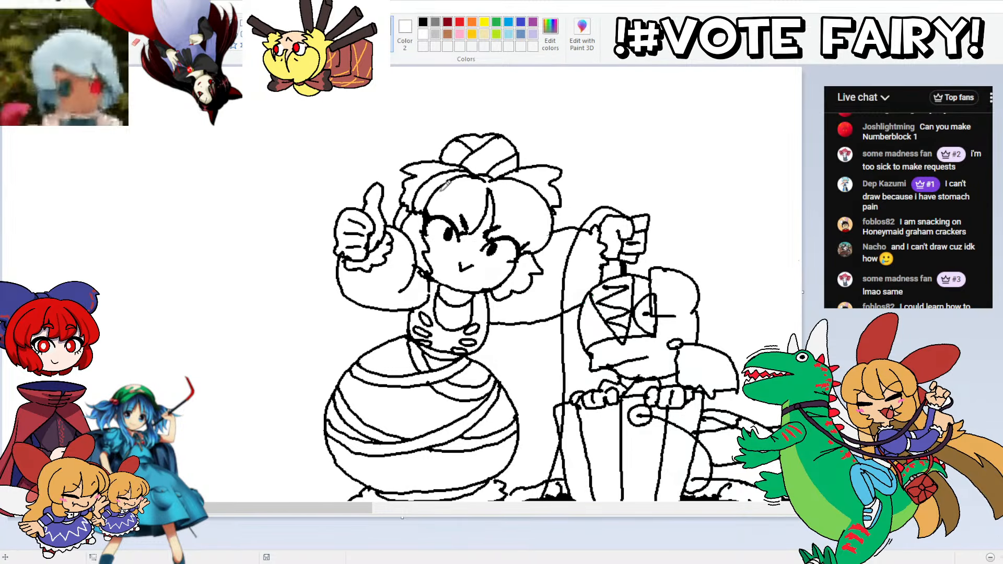
scroll(708, 321, down, 5)
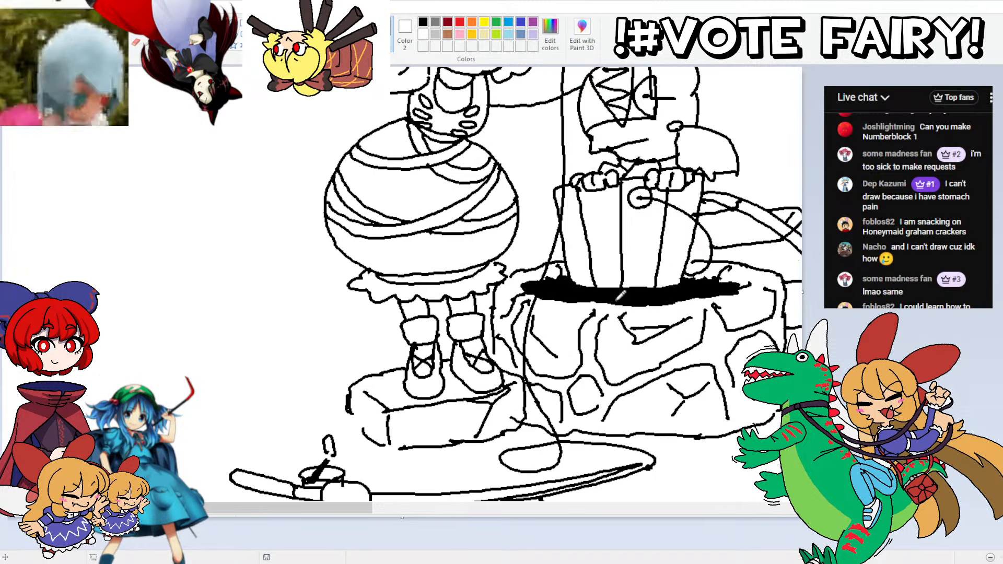
scroll(621, 274, up, 3)
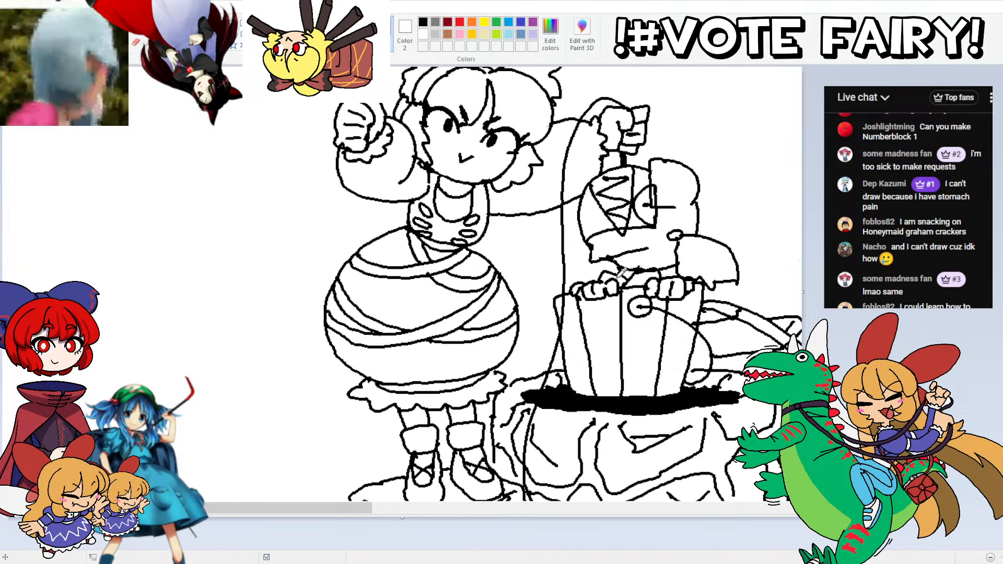
scroll(622, 271, up, 3)
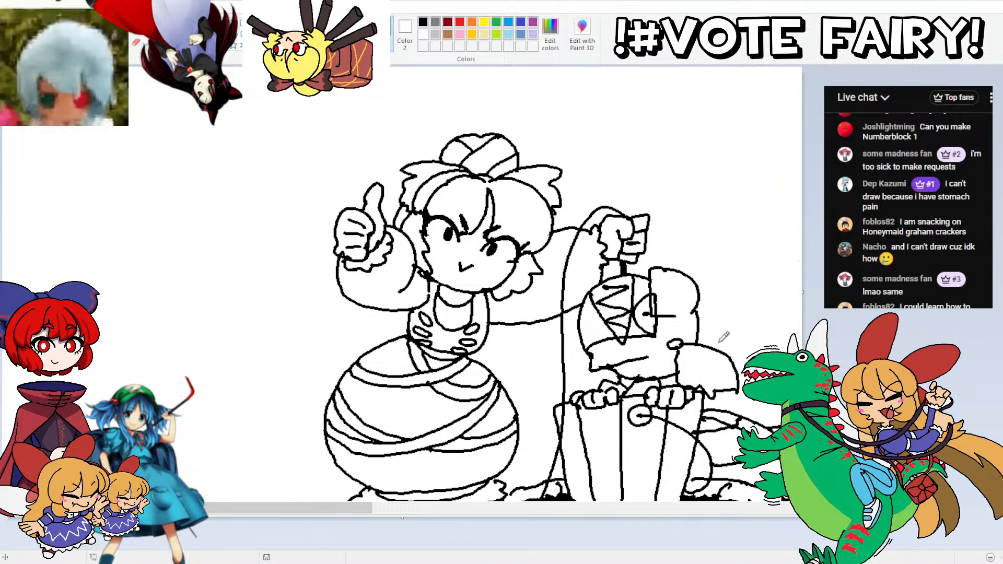
Step: Select the whole wrapped figure, bucket, stone block and fishing rod group and move it beside the backpack character, below the Spooky Day list
ctrl+scroll(655, 315, down, 1)
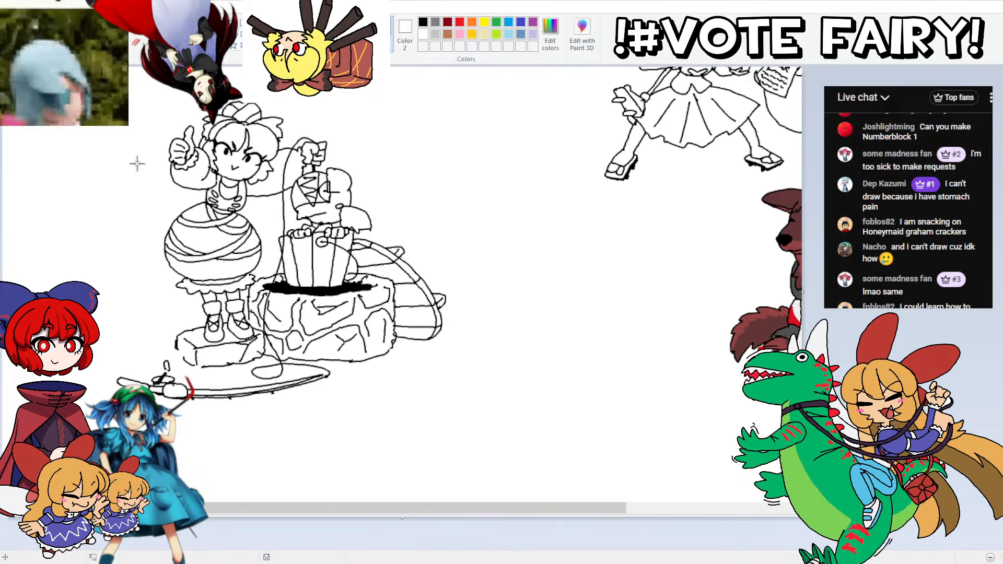
mouse_move(186, 93)
mouse_down()
mouse_move(504, 172)
mouse_move(291, 456)
mouse_move(36, 261)
mouse_move(109, 141)
mouse_up()
drag(405, 509, 487, 509)
drag(285, 286, 705, 419)
scroll(627, 447, down, 3)
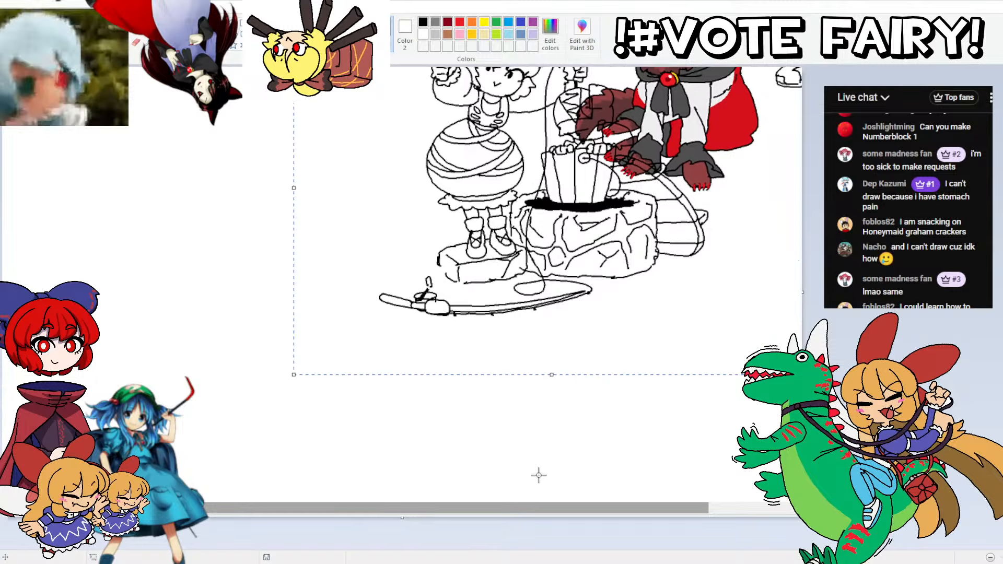
drag(546, 508, 727, 496)
scroll(270, 276, up, 3)
mouse_move(219, 310)
mouse_down()
mouse_move(723, 315)
mouse_move(777, 243)
mouse_up()
scroll(773, 248, up, 2)
scroll(715, 307, down, 1)
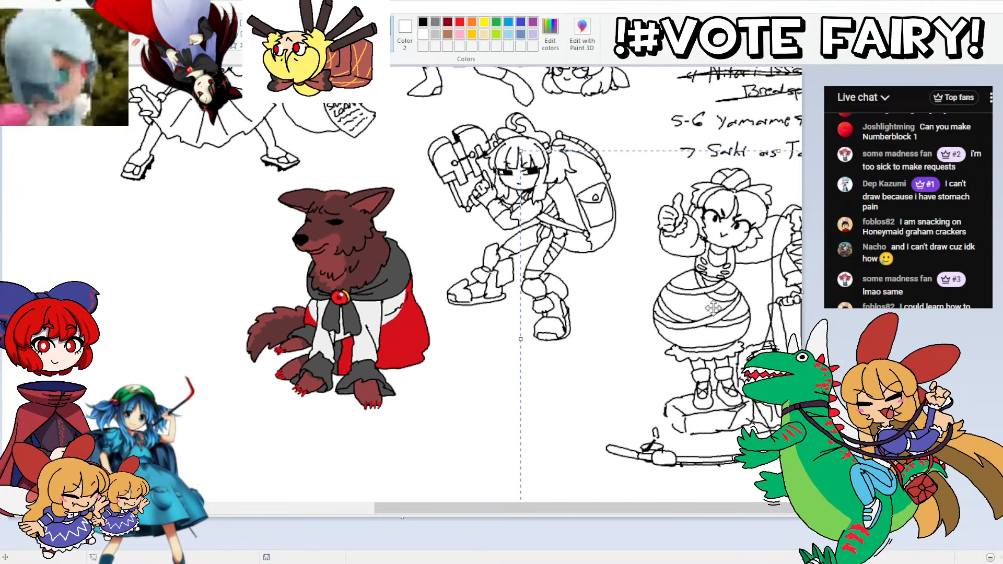
drag(723, 261, 700, 268)
scroll(679, 267, up, 2)
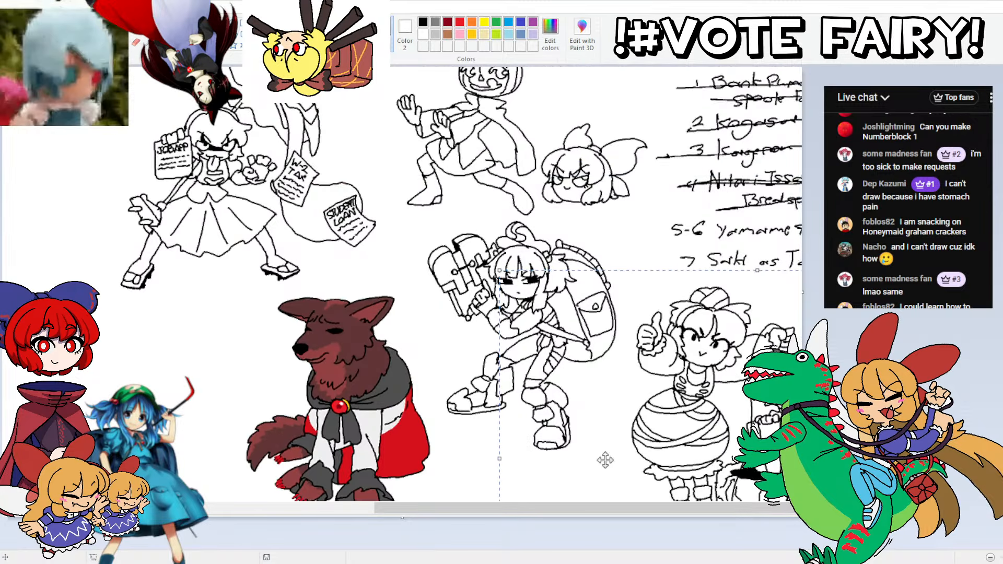
drag(640, 514, 707, 494)
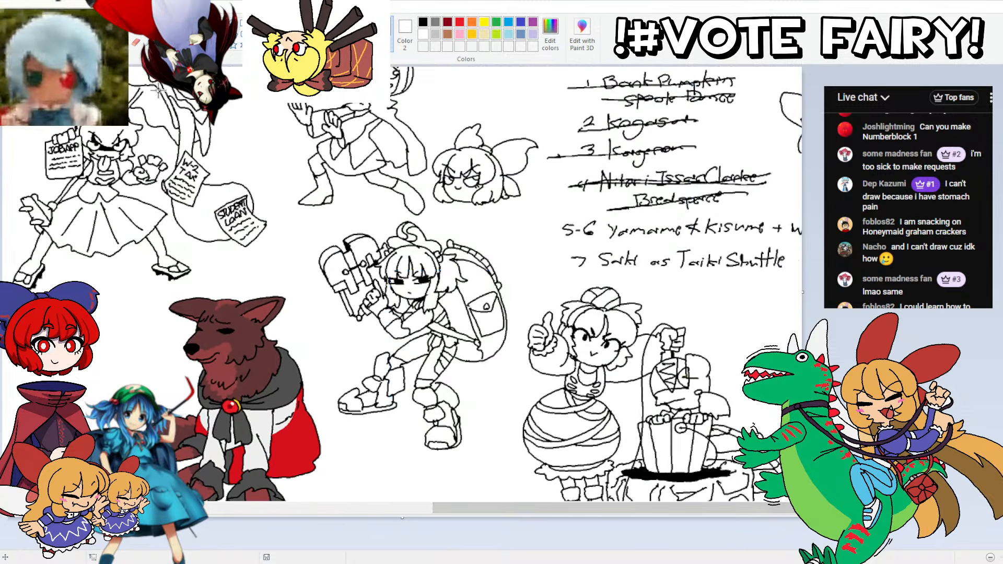
Step: Strike through the 5-6 Yamame & Kisume entry in the Spooky Day list and delete entry 7's text, keeping its number
drag(802, 228, 562, 230)
scroll(544, 209, up, 2)
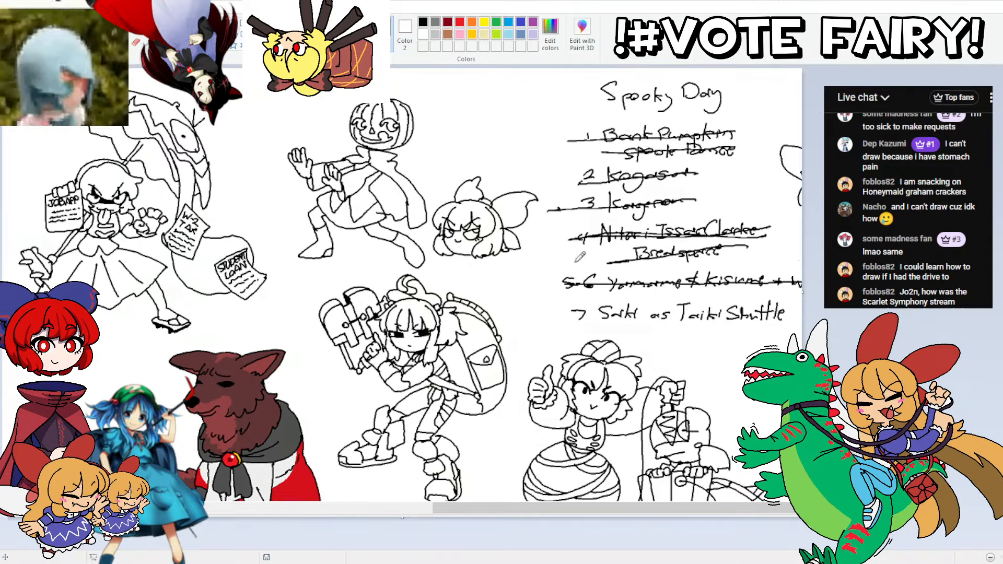
click(58, 48)
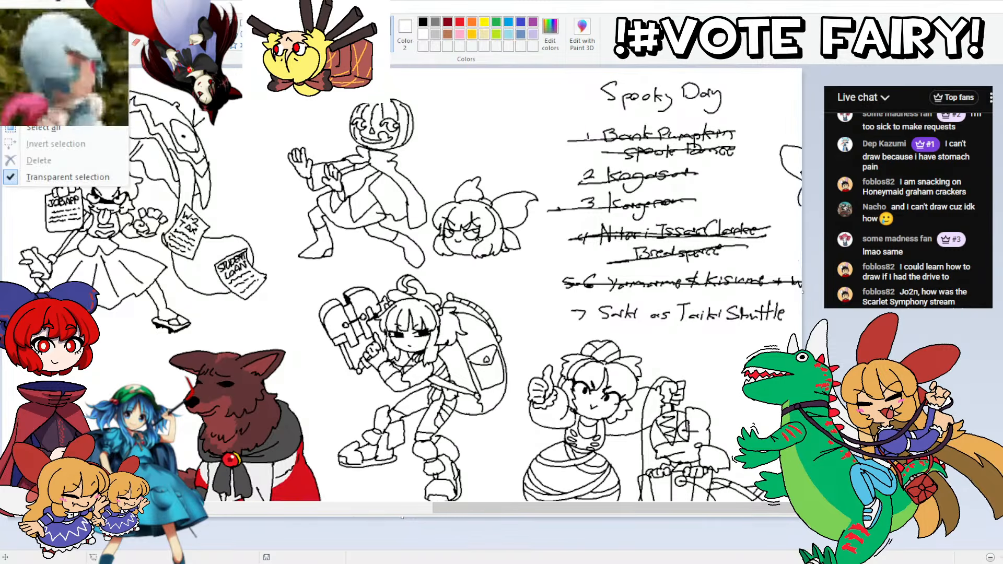
click(57, 90)
mouse_move(799, 297)
mouse_down()
mouse_move(653, 337)
mouse_move(595, 333)
mouse_up()
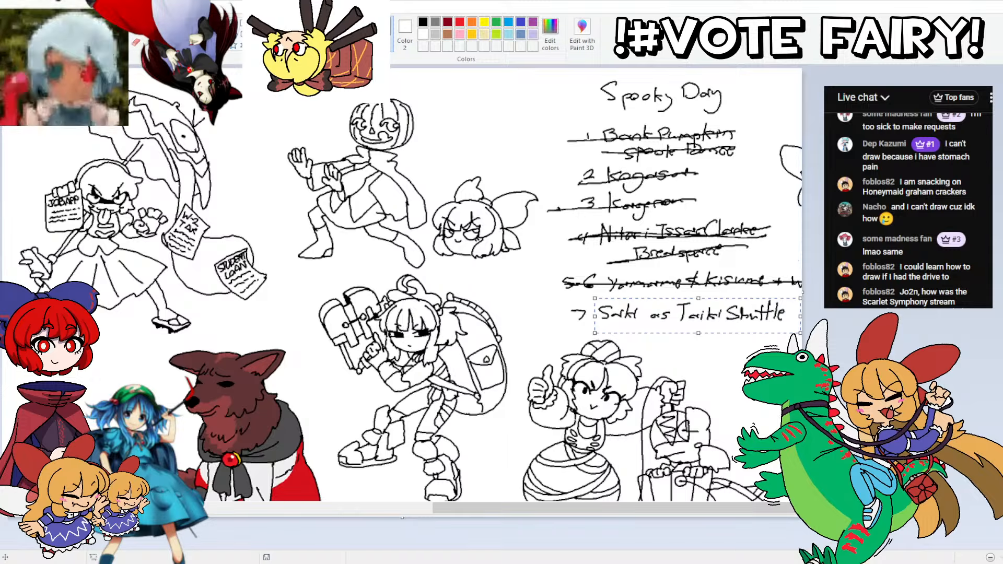
key(Delete)
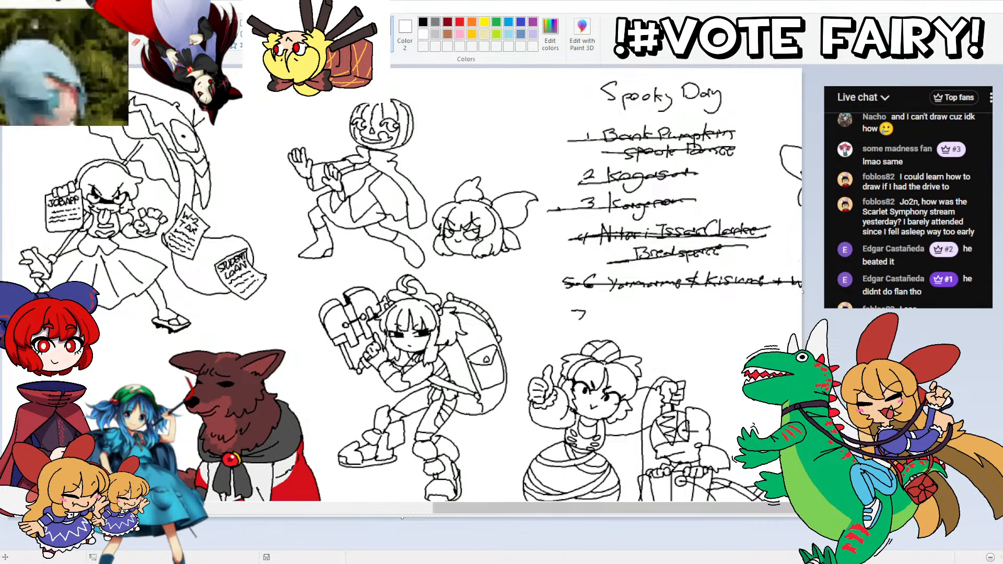
scroll(581, 304, left, 10)
scroll(581, 303, down, 5)
scroll(582, 297, up, 3)
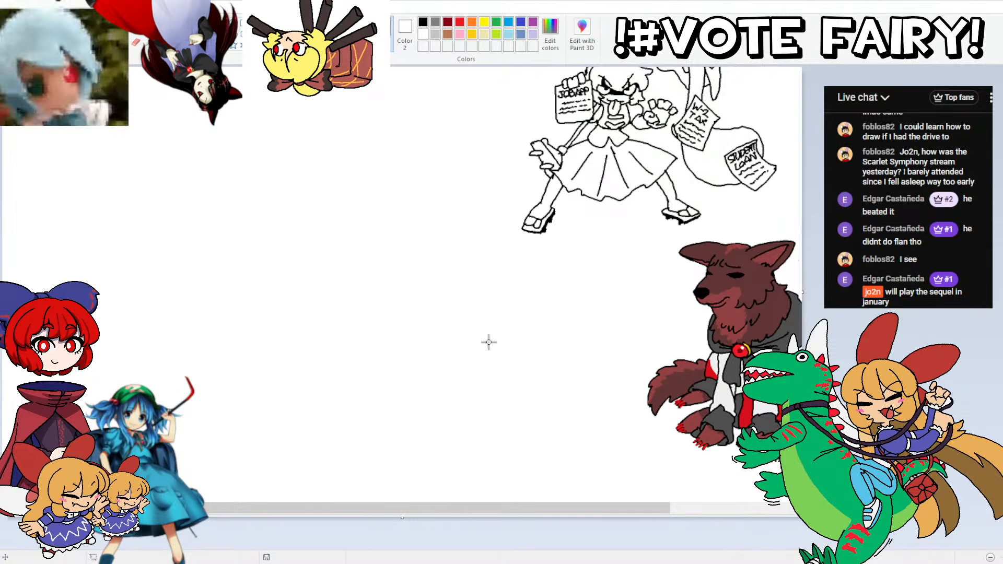
Step: Write "Yoshika Eating" by hand as entry 7 of the Spooky Day list
drag(402, 509, 686, 478)
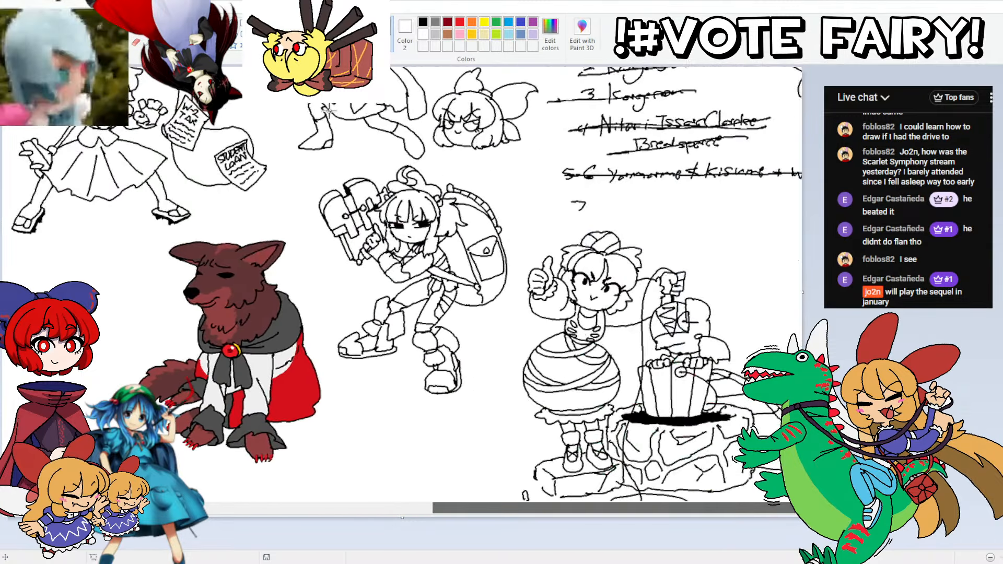
drag(601, 200, 609, 205)
mouse_move(614, 197)
mouse_down()
mouse_move(689, 206)
mouse_move(696, 191)
mouse_move(712, 199)
mouse_move(730, 189)
mouse_move(747, 195)
mouse_move(734, 221)
mouse_up()
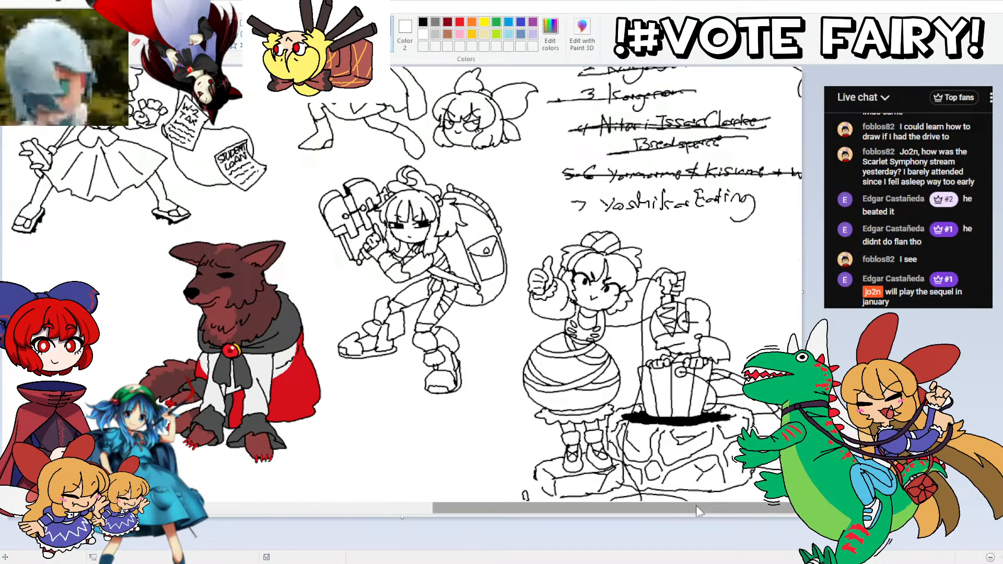
Step: Sketch a round head guide with overlapping black strokes in the blank canvas area beside the JOB APP figure
drag(698, 511, 347, 458)
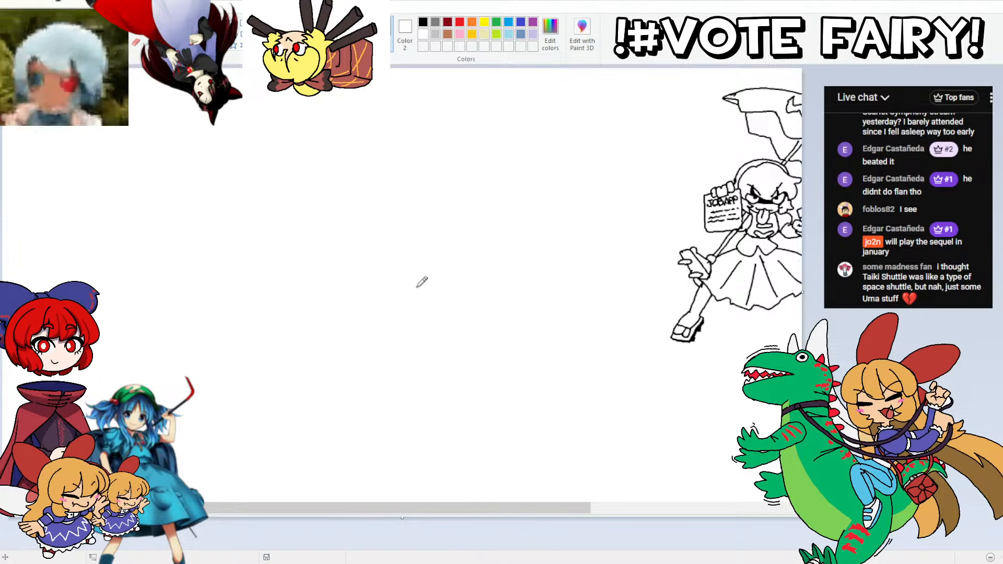
scroll(417, 286, down, 3)
scroll(422, 282, up, 3)
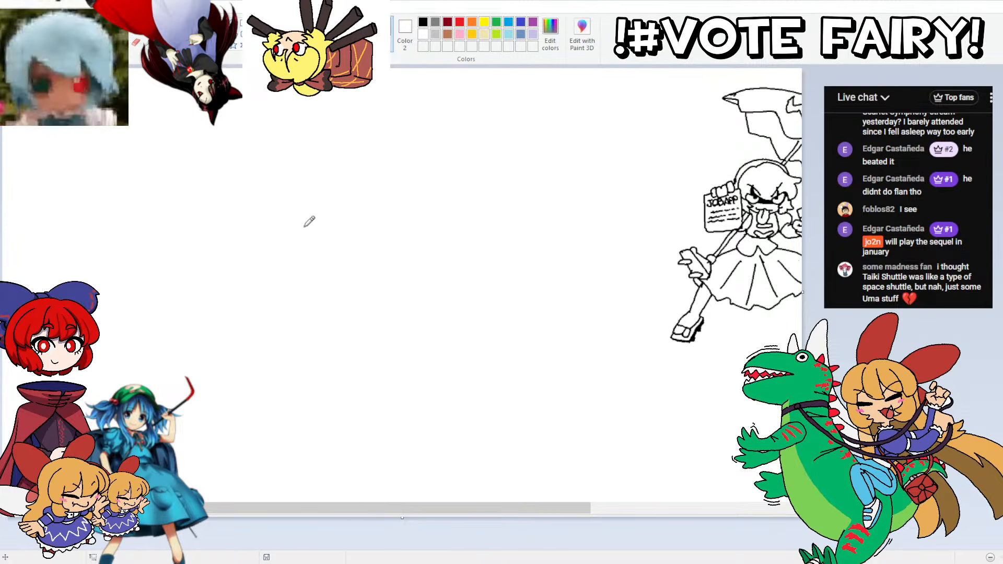
scroll(781, 308, down, 1)
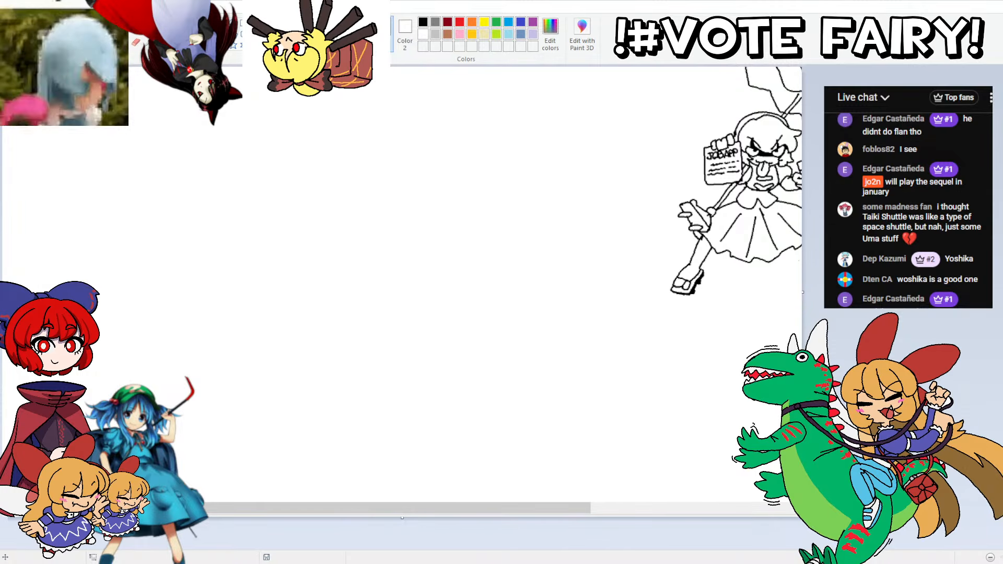
scroll(402, 282, down, 1)
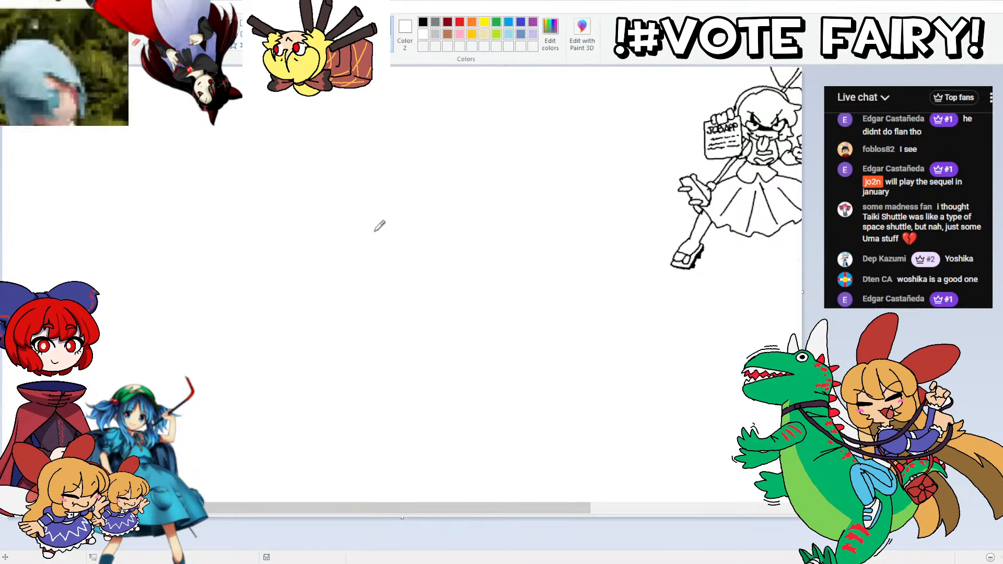
mouse_move(392, 237)
mouse_down()
mouse_move(352, 234)
mouse_move(349, 215)
mouse_move(361, 194)
mouse_move(398, 200)
mouse_move(399, 228)
mouse_move(370, 239)
mouse_move(347, 215)
mouse_move(363, 195)
mouse_move(387, 188)
mouse_move(403, 217)
mouse_move(377, 239)
mouse_move(353, 211)
mouse_move(371, 192)
mouse_move(399, 208)
mouse_move(392, 235)
mouse_move(348, 224)
mouse_move(359, 194)
mouse_move(397, 195)
mouse_move(403, 224)
mouse_move(376, 238)
mouse_up()
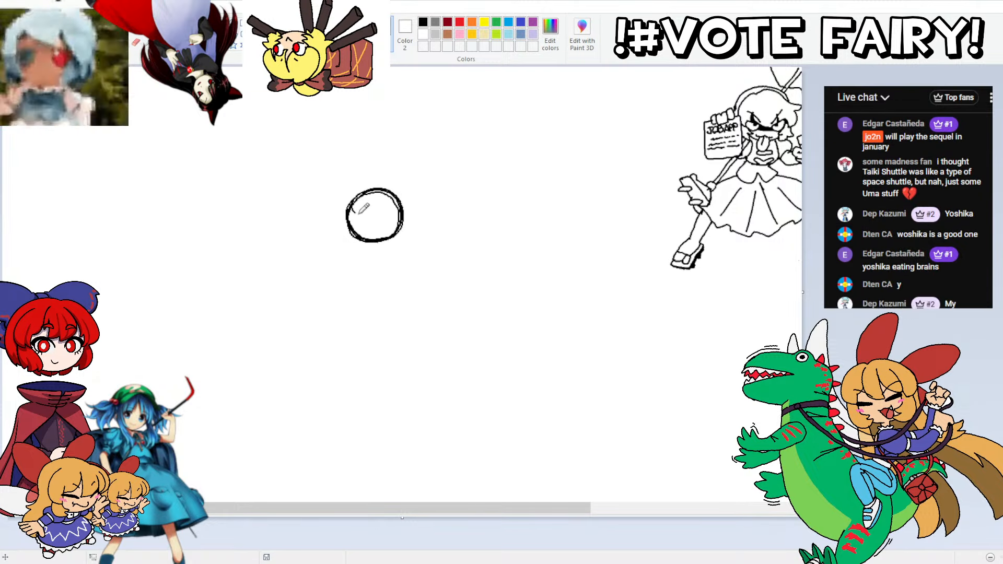
ctrl+scroll(641, 398, up, 1)
drag(313, 509, 374, 511)
scroll(369, 508, down, 3)
mouse_move(488, 253)
mouse_down()
mouse_move(444, 206)
mouse_move(450, 180)
mouse_move(475, 157)
mouse_move(512, 150)
mouse_move(555, 175)
mouse_move(559, 226)
mouse_move(525, 261)
mouse_move(472, 259)
mouse_move(444, 223)
mouse_move(447, 190)
mouse_move(468, 159)
mouse_move(497, 147)
mouse_move(548, 167)
mouse_up()
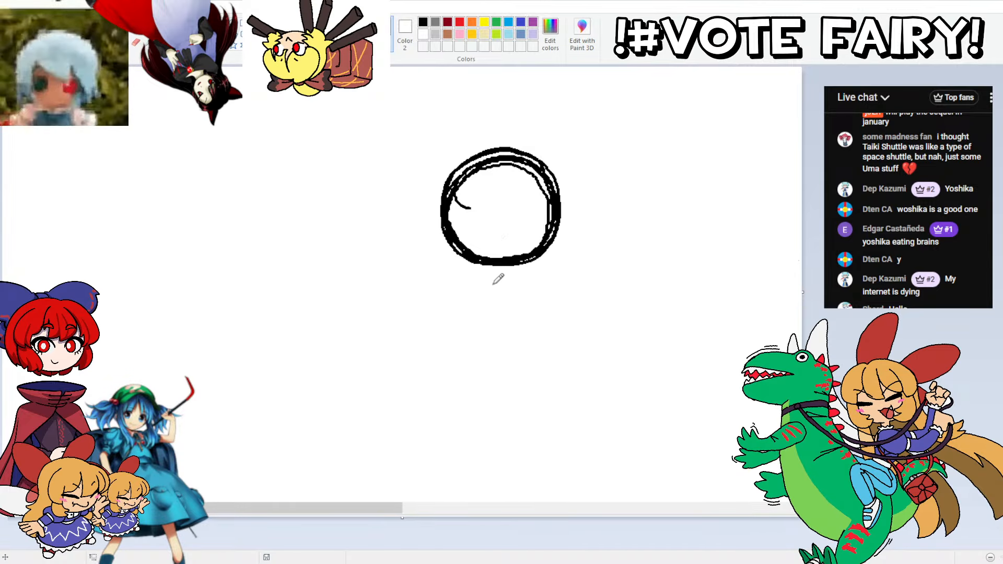
Step: Sketch a boxy upper torso with a narrow side face directly beneath the head circle
drag(535, 272, 470, 272)
key(ctrl+z)
mouse_move(537, 268)
mouse_down()
mouse_move(459, 267)
mouse_move(527, 325)
mouse_move(522, 340)
mouse_up()
key(ctrl+z)
key(ctrl+z)
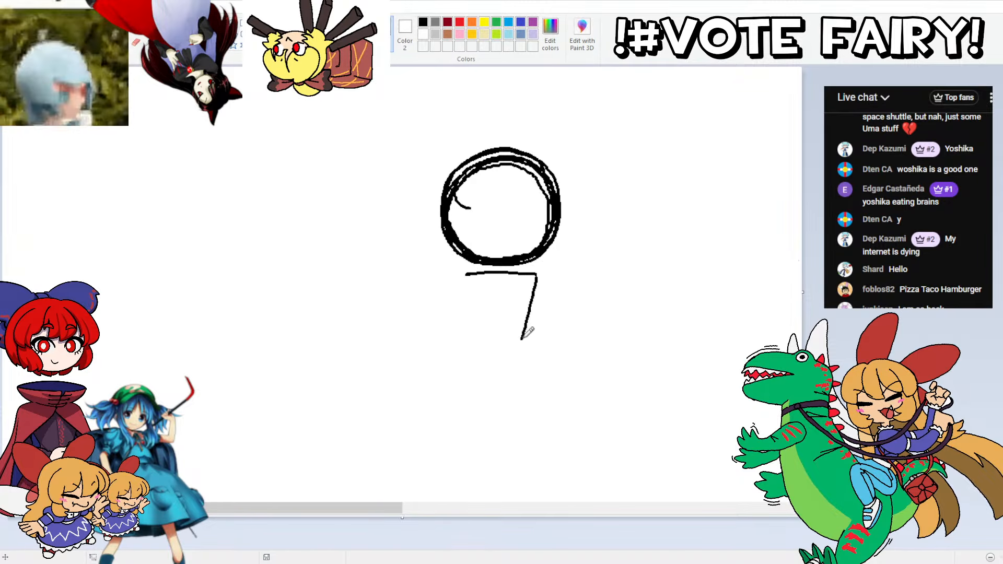
mouse_move(537, 273)
mouse_down()
mouse_move(558, 284)
mouse_move(541, 364)
mouse_up()
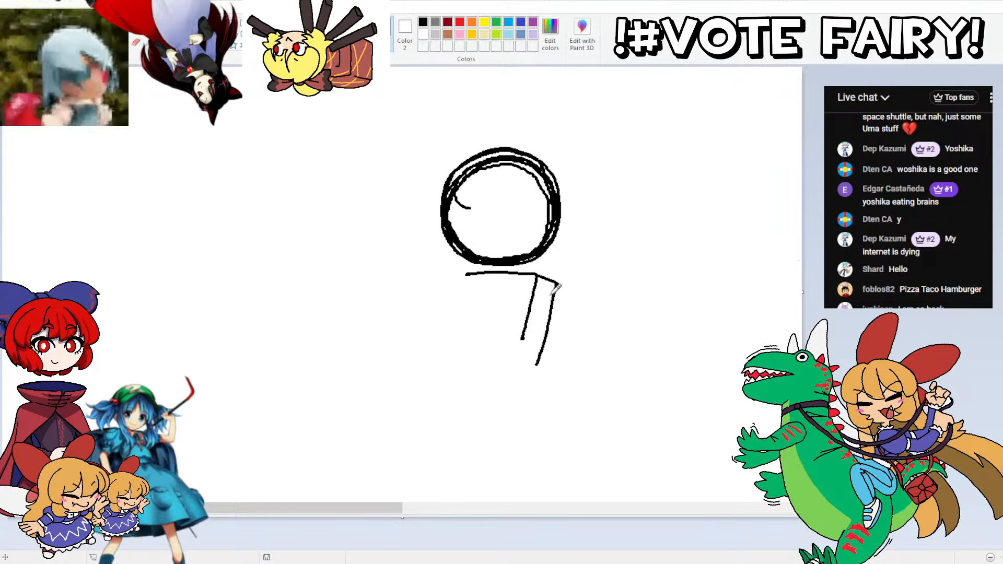
key(ctrl+z)
key(ctrl+z)
mouse_move(538, 277)
mouse_down()
mouse_move(551, 288)
mouse_move(534, 353)
mouse_move(524, 337)
mouse_move(458, 340)
mouse_move(461, 281)
mouse_move(455, 335)
mouse_up()
drag(463, 291, 457, 315)
scroll(531, 271, down, 3)
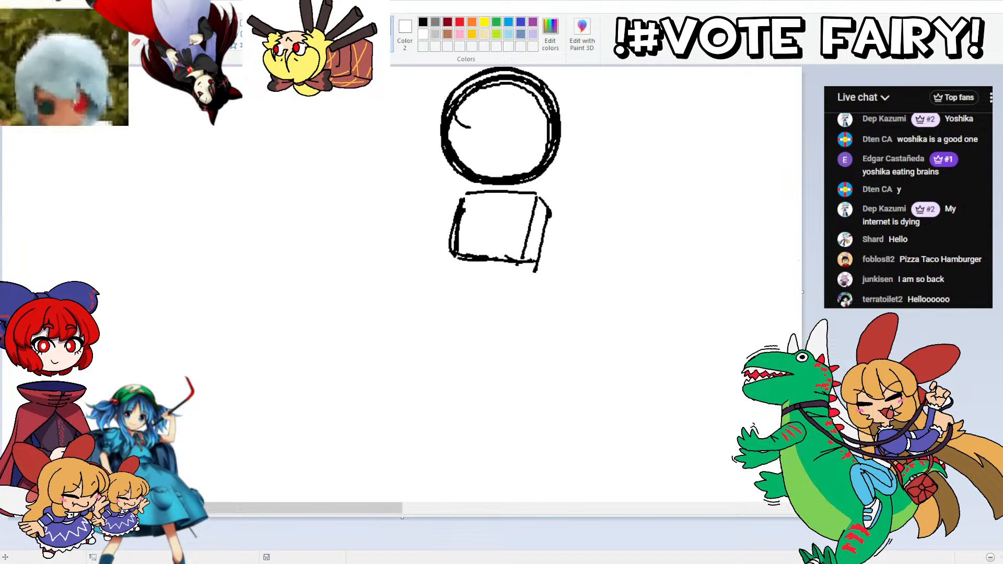
Step: Extend the torso downward with a second slanted box, including its side face, for the lower body
key(ctrl+z)
drag(536, 255, 522, 334)
key(ctrl+z)
drag(535, 262, 521, 332)
key(ctrl+z)
drag(548, 215, 531, 316)
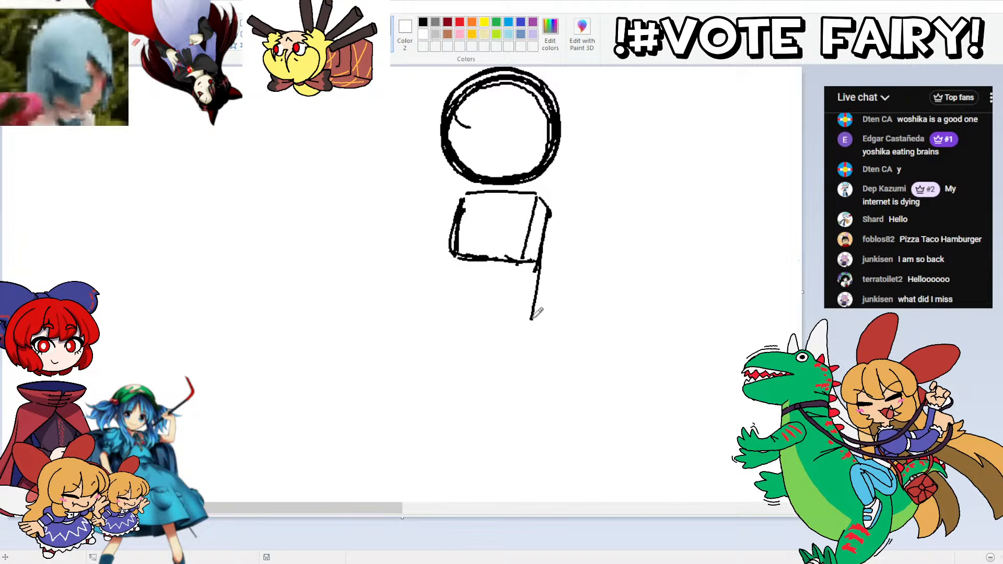
key(ctrl+z)
mouse_move(549, 214)
mouse_down()
mouse_move(525, 333)
mouse_move(539, 201)
mouse_up()
key(ctrl+z)
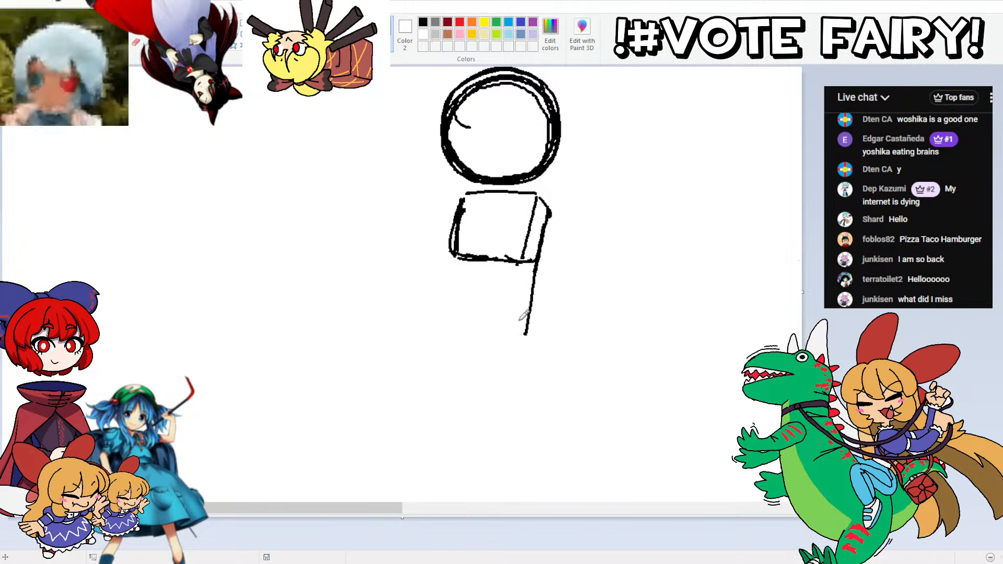
mouse_move(511, 330)
mouse_down()
mouse_move(536, 214)
mouse_move(506, 329)
mouse_move(533, 208)
mouse_move(451, 326)
mouse_move(457, 224)
mouse_up()
mouse_move(445, 327)
mouse_down()
mouse_move(462, 219)
mouse_move(461, 229)
mouse_up()
drag(442, 316, 462, 223)
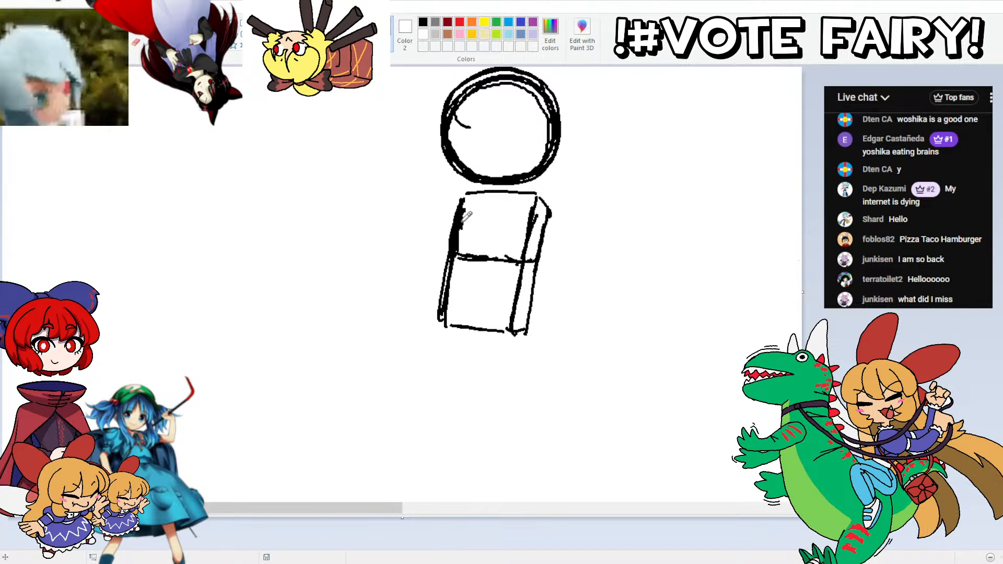
Step: Select the head circle and shift it slightly sideways, away from the blank area in front of the figure
scroll(499, 240, up, 3)
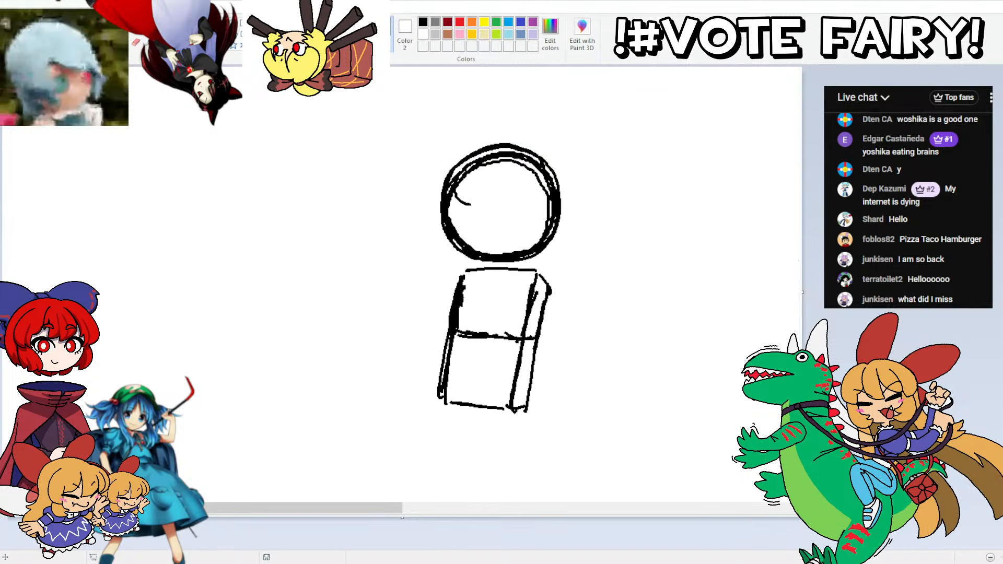
drag(424, 148, 586, 270)
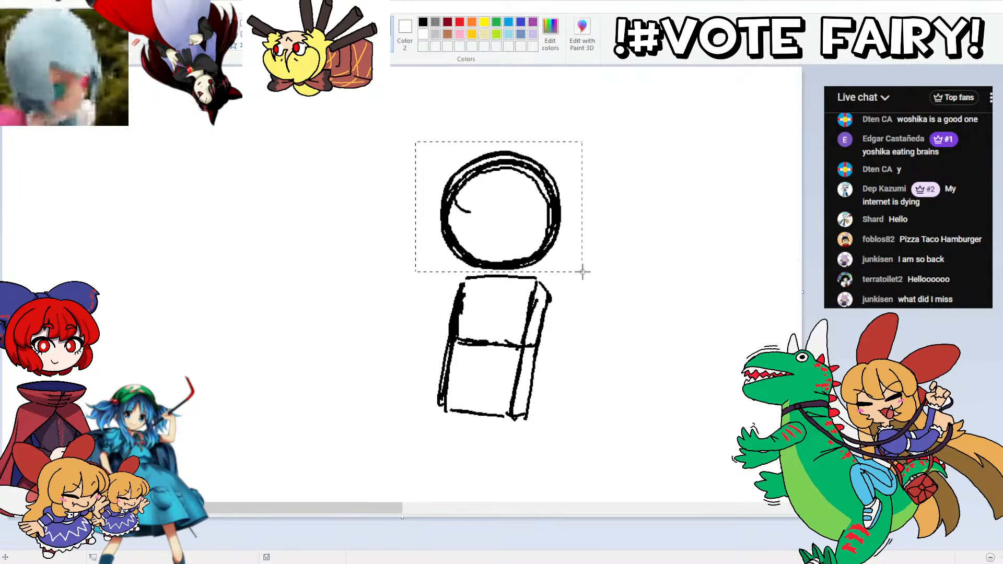
drag(467, 204, 472, 206)
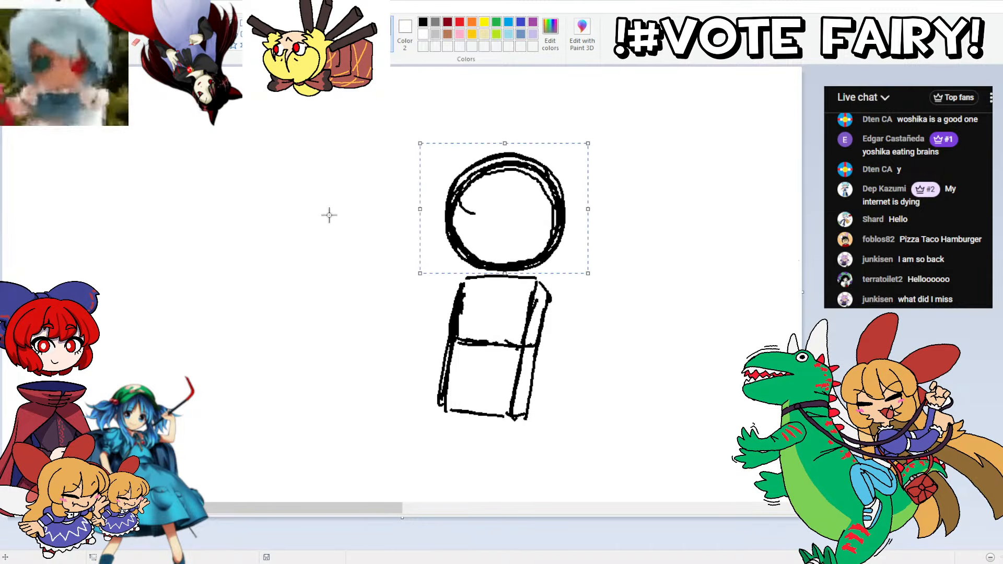
click(329, 215)
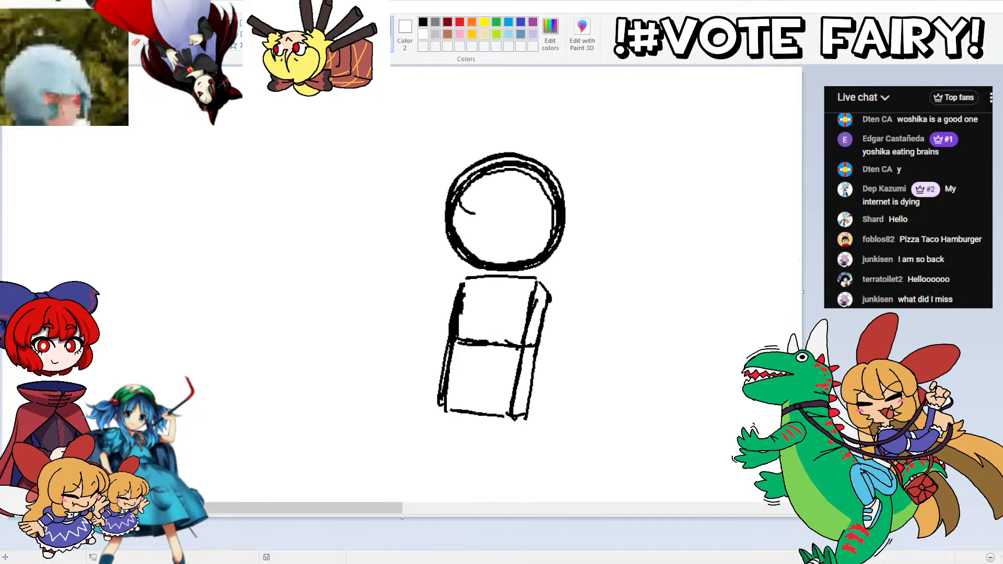
Step: Sketch two blocky legs below the torso, one nearly straight and the other slanting forward
scroll(501, 248, down, 3)
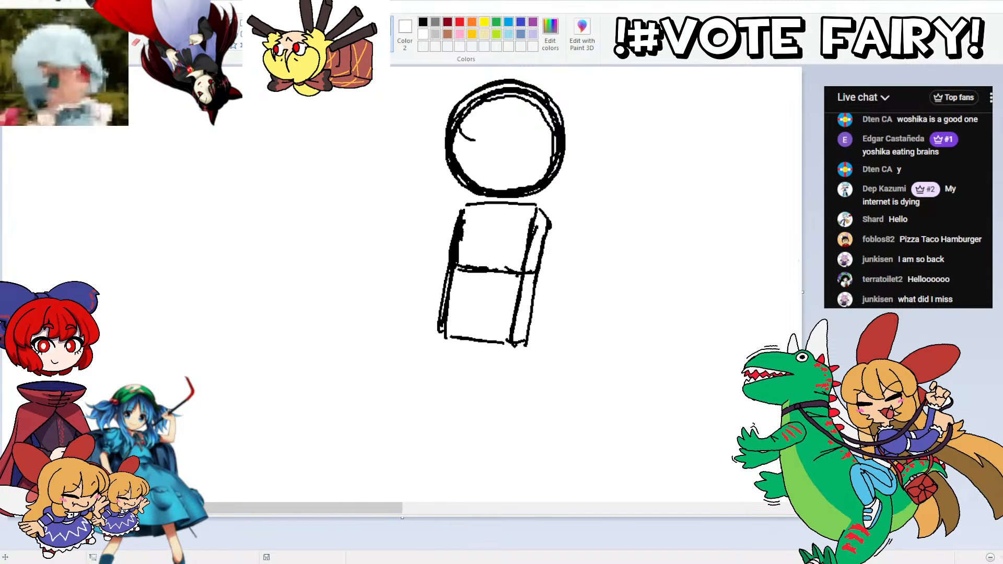
scroll(501, 248, down, 3)
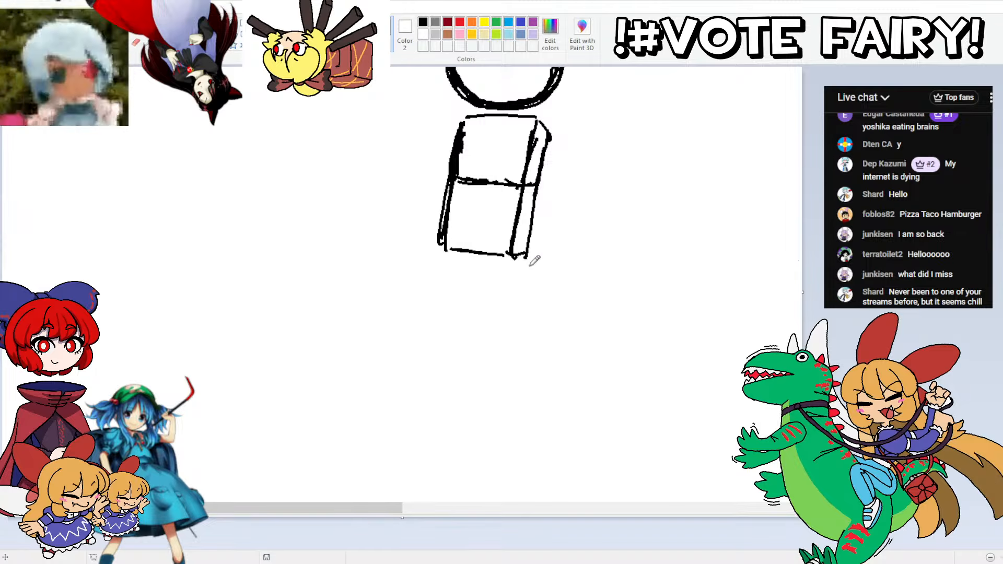
drag(525, 257, 527, 339)
key(ctrl+z)
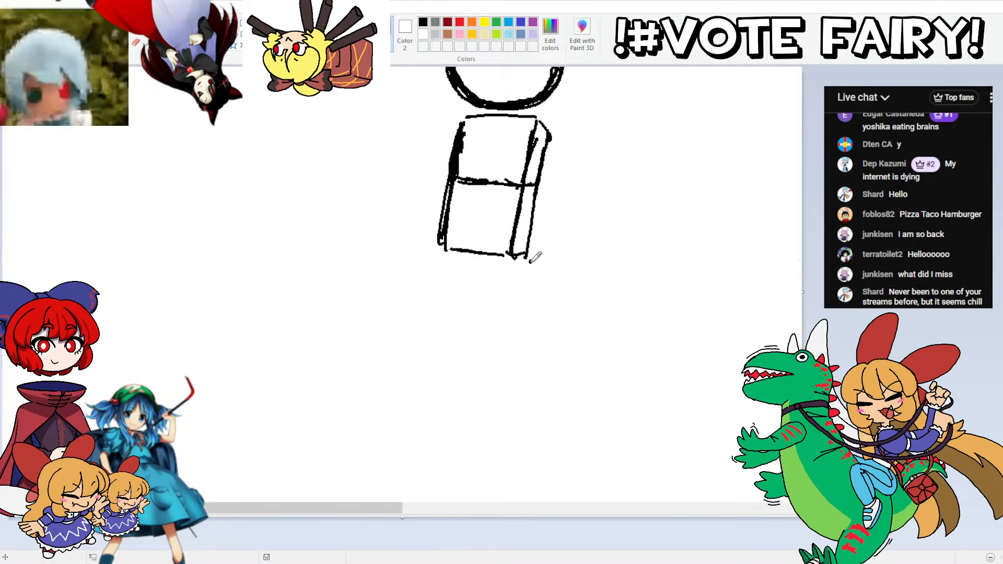
mouse_move(530, 257)
mouse_down()
mouse_move(537, 396)
mouse_move(497, 400)
mouse_move(485, 276)
mouse_move(439, 257)
mouse_move(443, 364)
mouse_up()
key(ctrl+z)
mouse_move(437, 248)
mouse_down()
mouse_move(442, 342)
mouse_move(457, 402)
mouse_up()
key(ctrl+z)
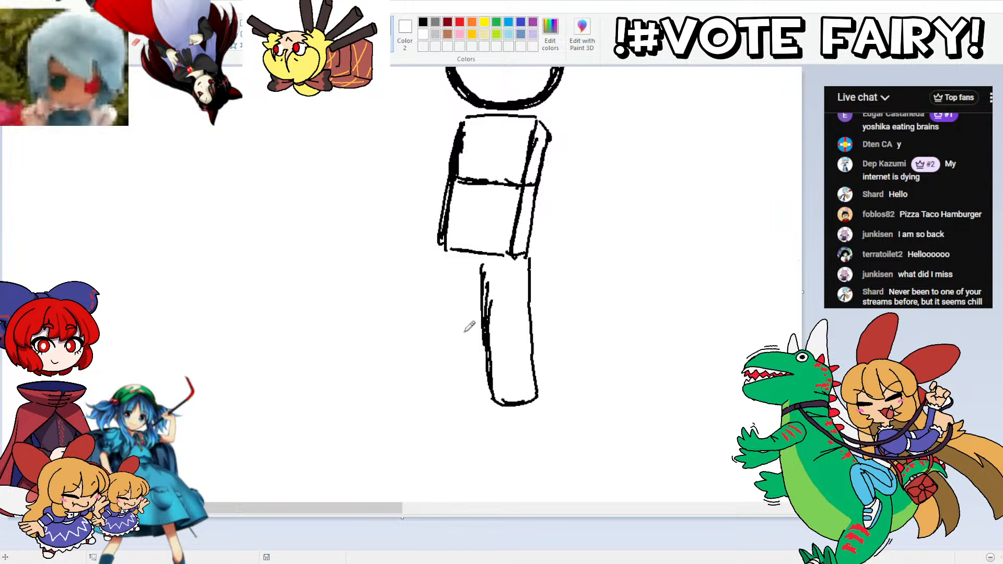
drag(481, 289, 452, 377)
key(ctrl+z)
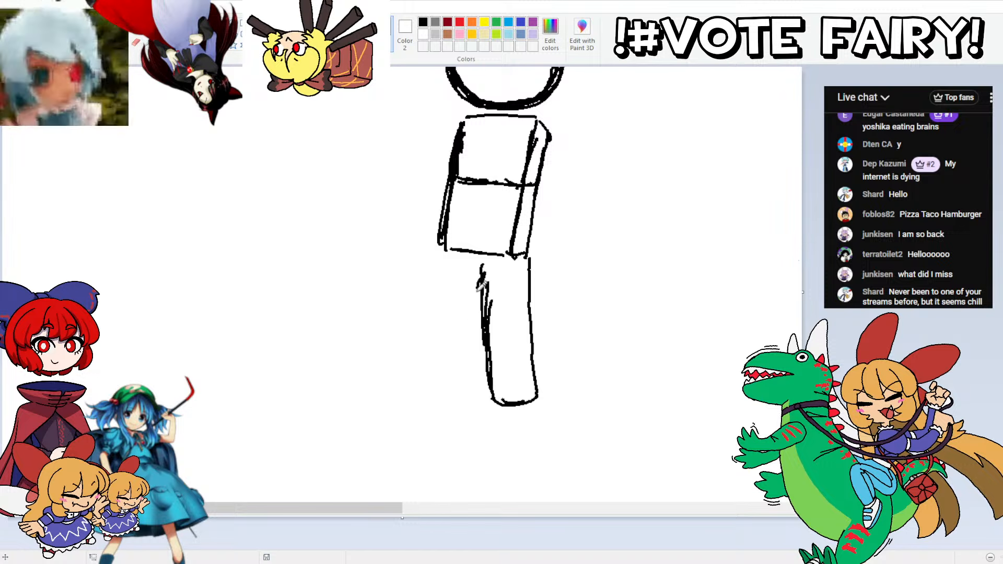
mouse_move(481, 282)
mouse_down()
mouse_move(446, 392)
mouse_move(427, 389)
mouse_move(409, 377)
mouse_move(447, 250)
mouse_move(488, 264)
mouse_move(523, 256)
mouse_move(510, 258)
mouse_up()
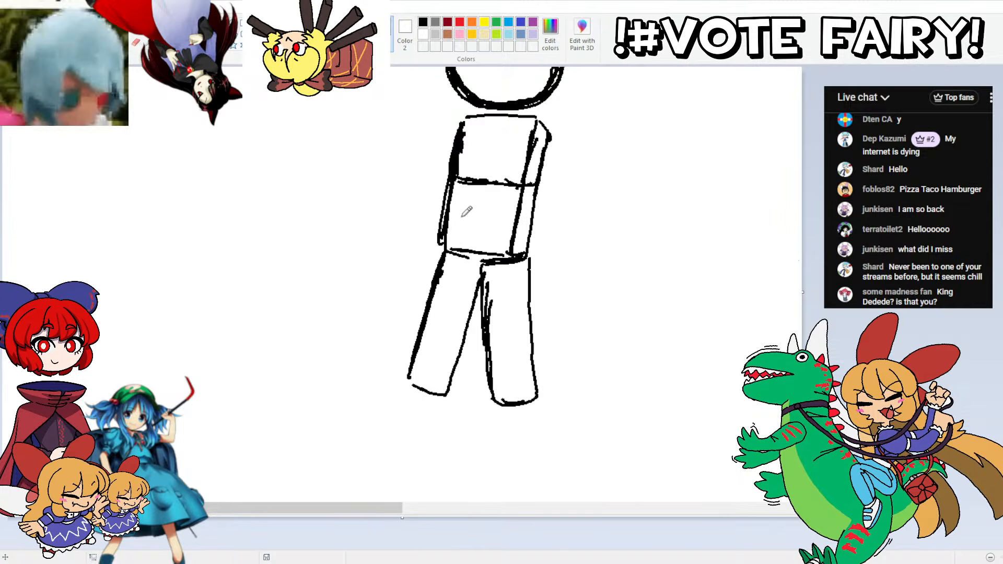
Step: Select the head circle and move it off the body into the empty space behind the figure
scroll(486, 282, up, 5)
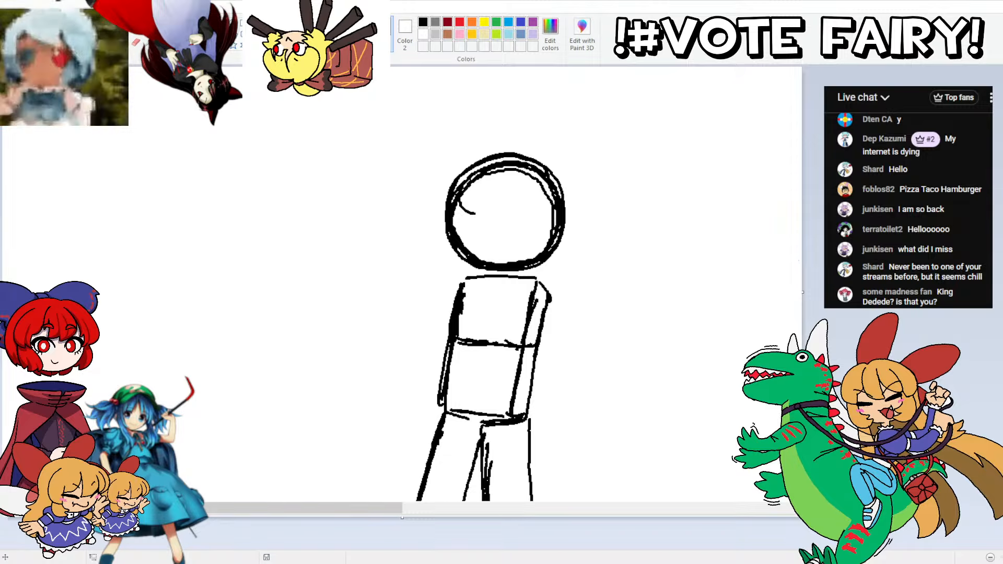
mouse_move(433, 135)
mouse_down()
mouse_move(598, 240)
mouse_move(581, 272)
mouse_up()
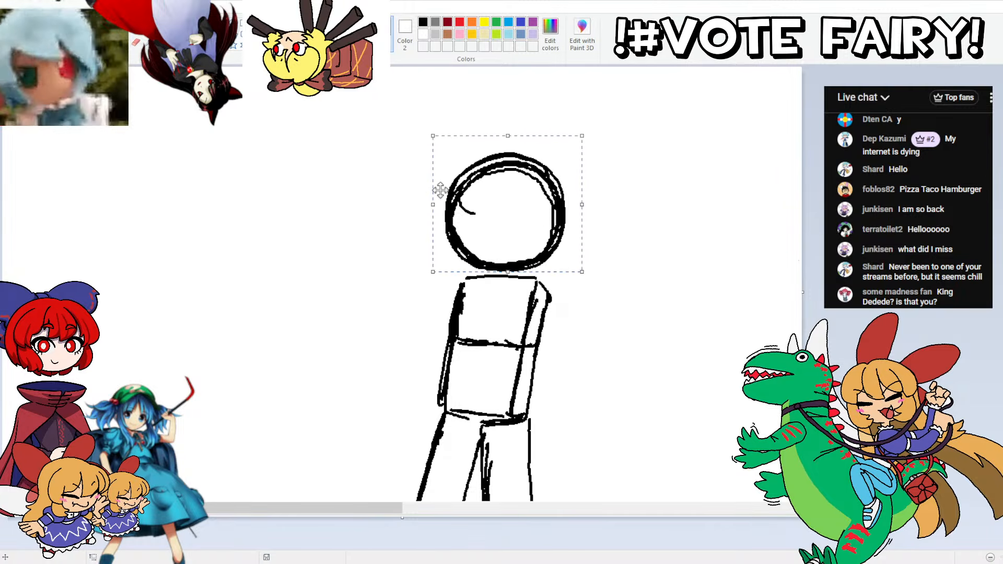
drag(440, 190, 698, 234)
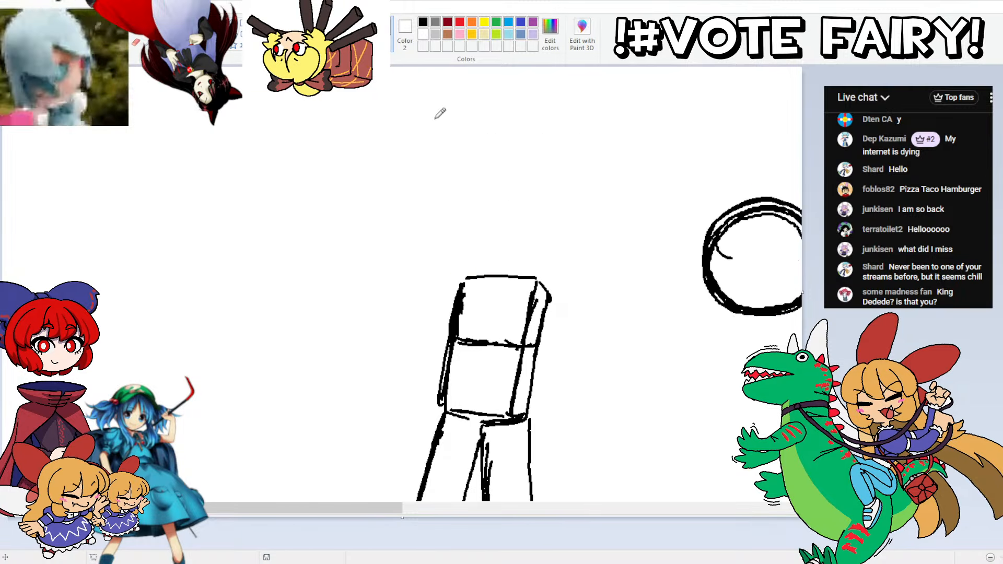
Step: Sketch a cube-shaped head with a visible side face on top of the torso
drag(532, 272, 463, 263)
key(ctrl+z)
key(ctrl+z)
mouse_move(531, 267)
mouse_down()
mouse_move(455, 272)
mouse_move(460, 196)
mouse_move(452, 264)
mouse_move(457, 187)
mouse_move(522, 176)
mouse_up()
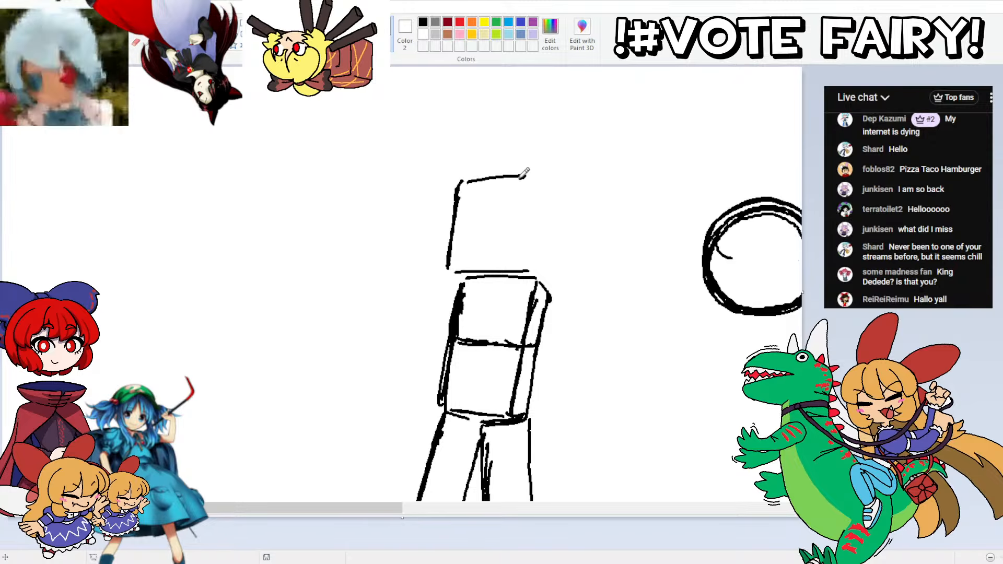
key(ctrl+z)
drag(459, 184, 543, 176)
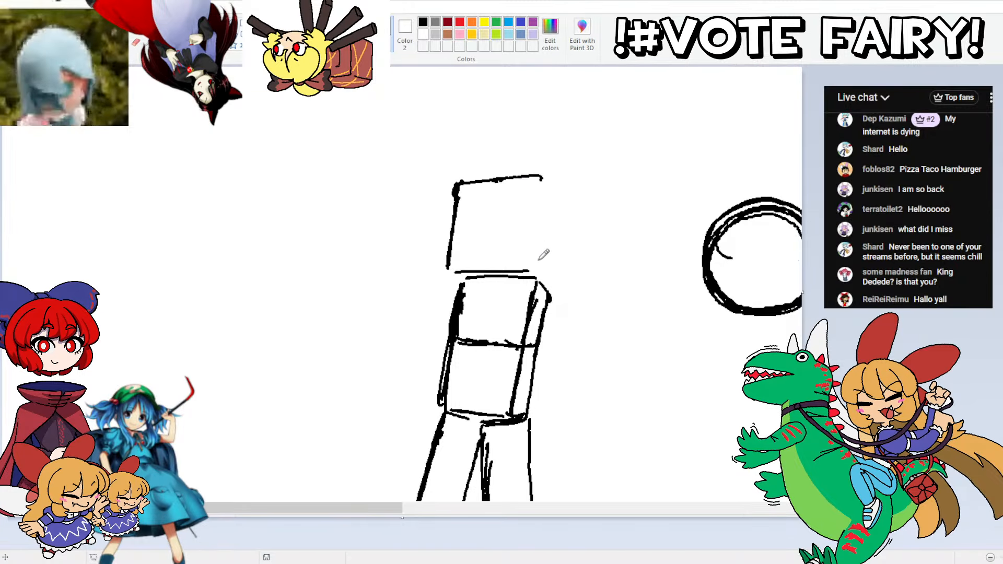
mouse_move(530, 268)
mouse_down()
mouse_move(543, 211)
mouse_move(563, 188)
mouse_move(587, 210)
mouse_move(563, 287)
mouse_move(490, 265)
mouse_move(485, 273)
mouse_move(513, 269)
mouse_move(465, 276)
mouse_move(457, 193)
mouse_move(452, 204)
mouse_move(460, 181)
mouse_move(539, 177)
mouse_up()
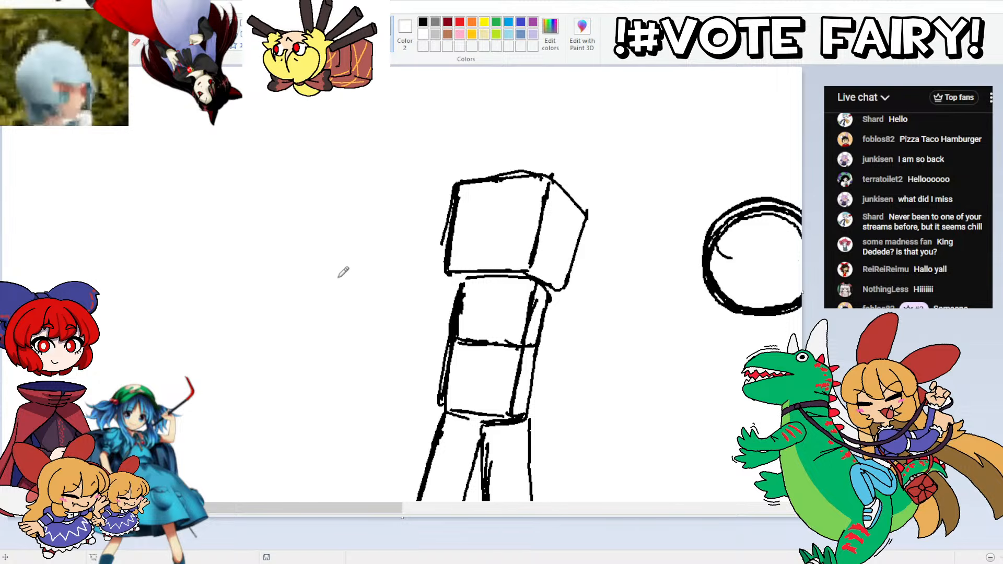
Step: Sketch two outstretched zombie-style arms with rounded block ends, the near one crossing the upper torso
mouse_move(343, 281)
mouse_down()
mouse_move(371, 281)
mouse_move(345, 253)
mouse_move(364, 239)
mouse_move(372, 282)
mouse_up()
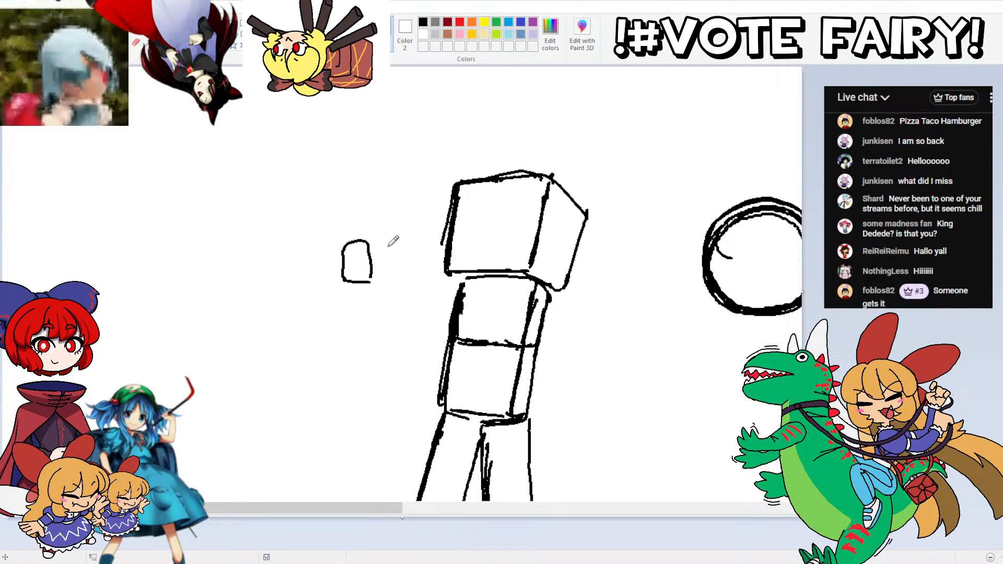
drag(369, 243, 447, 271)
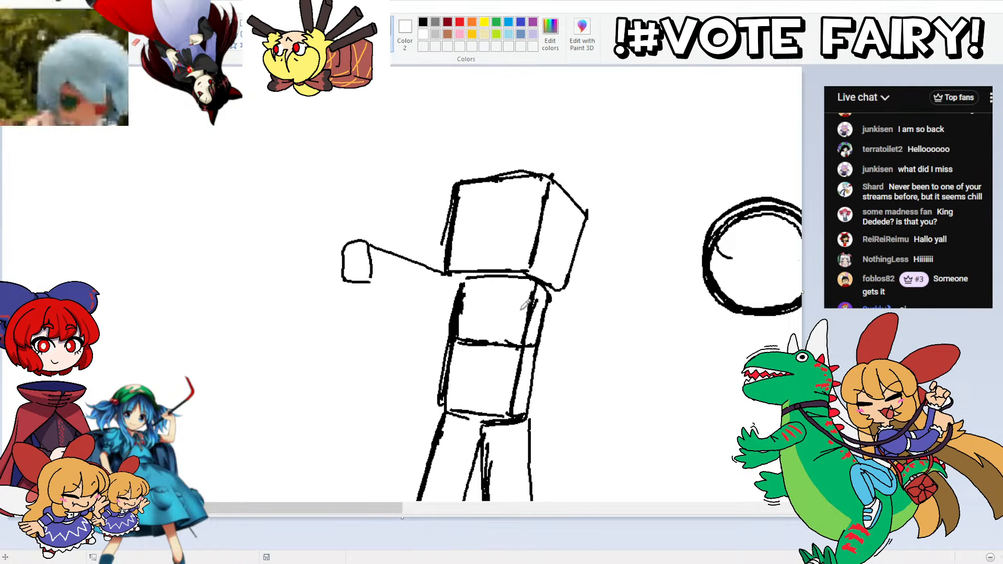
mouse_move(434, 352)
mouse_down()
mouse_move(401, 351)
mouse_move(398, 325)
mouse_move(427, 323)
mouse_move(433, 356)
mouse_up()
key(ctrl+z)
mouse_move(405, 320)
mouse_down()
mouse_move(545, 284)
mouse_move(553, 317)
mouse_move(454, 351)
mouse_up()
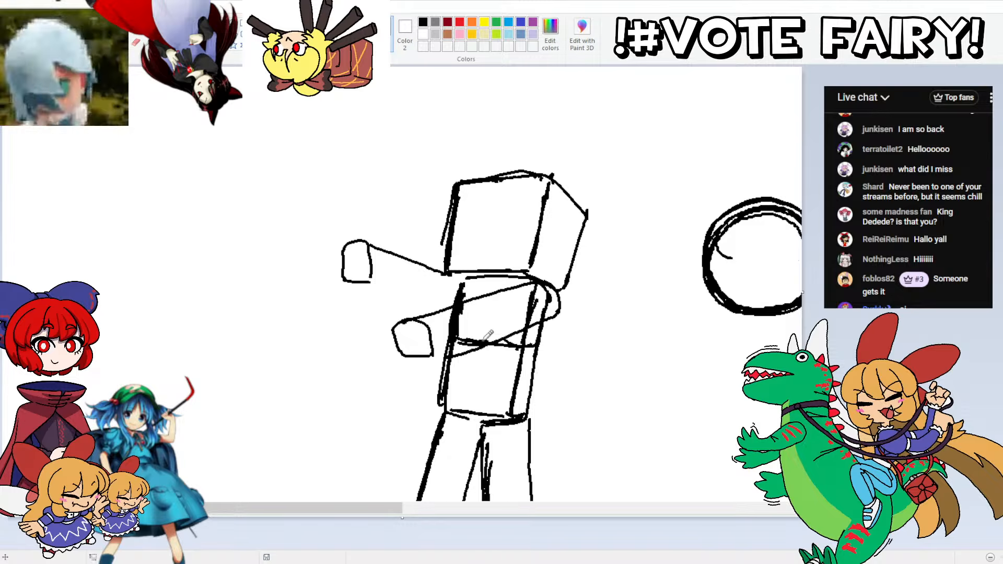
key(ctrl+z)
drag(554, 304, 454, 347)
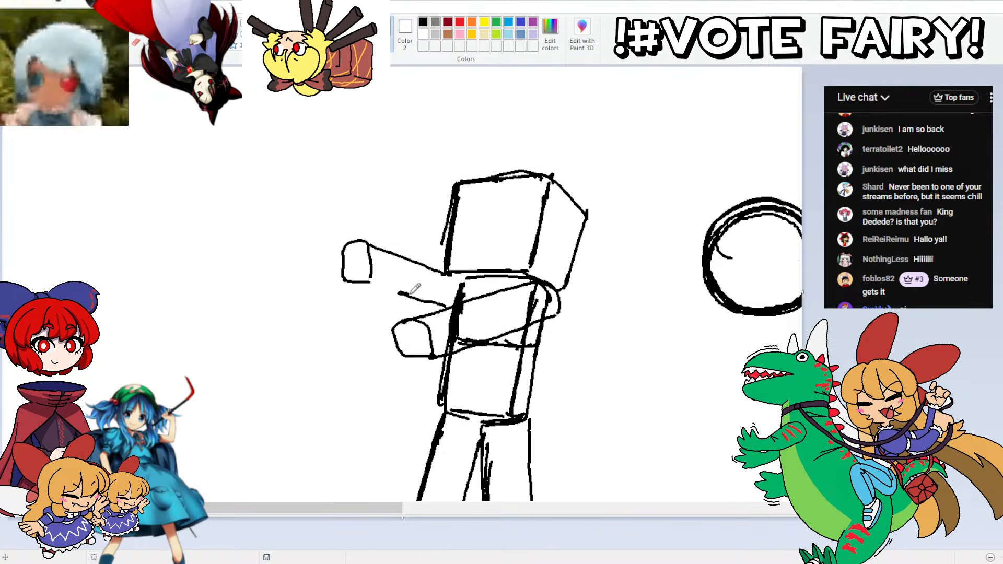
drag(454, 302, 351, 281)
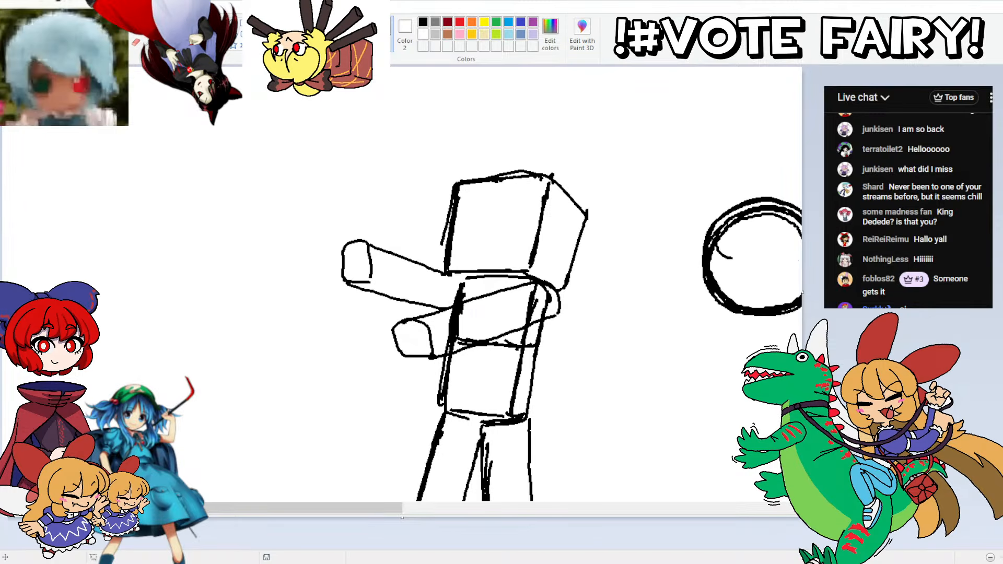
Step: Select the rounded end of the far outstretched arm, move it slightly outward and reconnect the arm's outline
click(69, 44)
click(49, 101)
mouse_move(302, 204)
mouse_down()
mouse_move(379, 289)
mouse_move(349, 228)
mouse_up()
mouse_move(364, 257)
mouse_down()
mouse_move(341, 258)
mouse_move(370, 249)
mouse_up()
click(136, 26)
drag(378, 294, 366, 291)
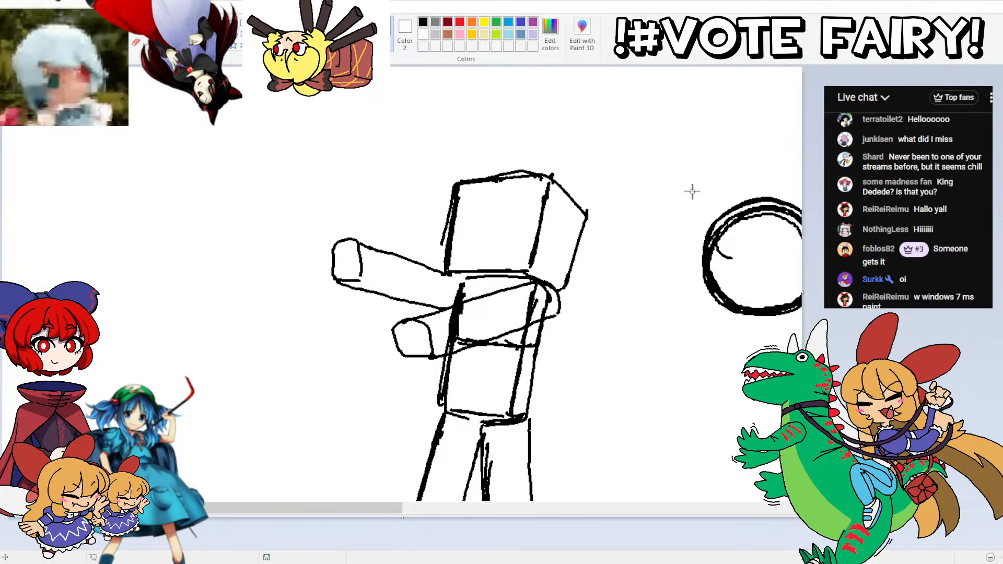
Step: Select the leftover head circle in the empty space behind the figure and delete it
mouse_move(692, 191)
mouse_down()
mouse_move(685, 291)
mouse_move(685, 241)
mouse_up()
drag(683, 163, 863, 355)
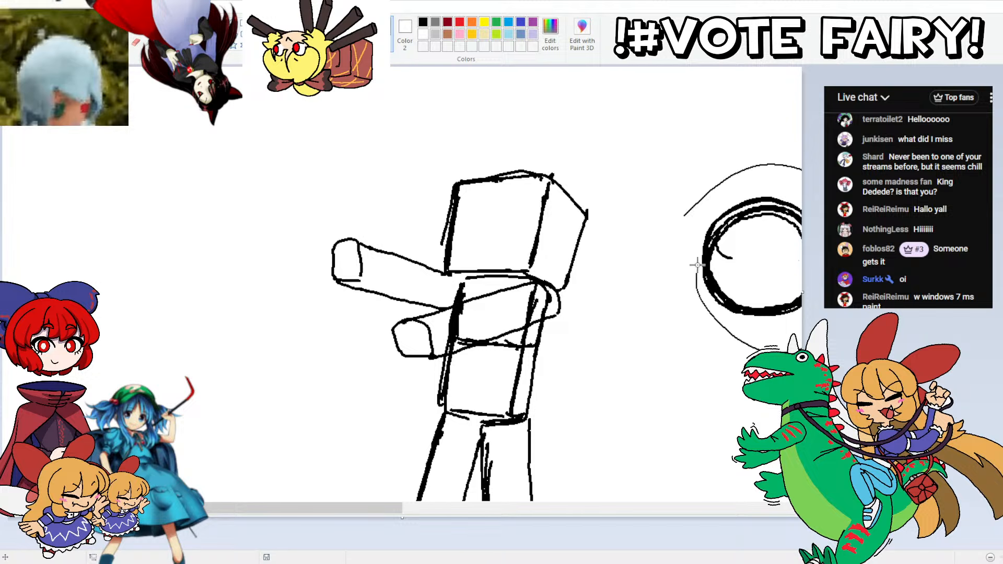
key(Delete)
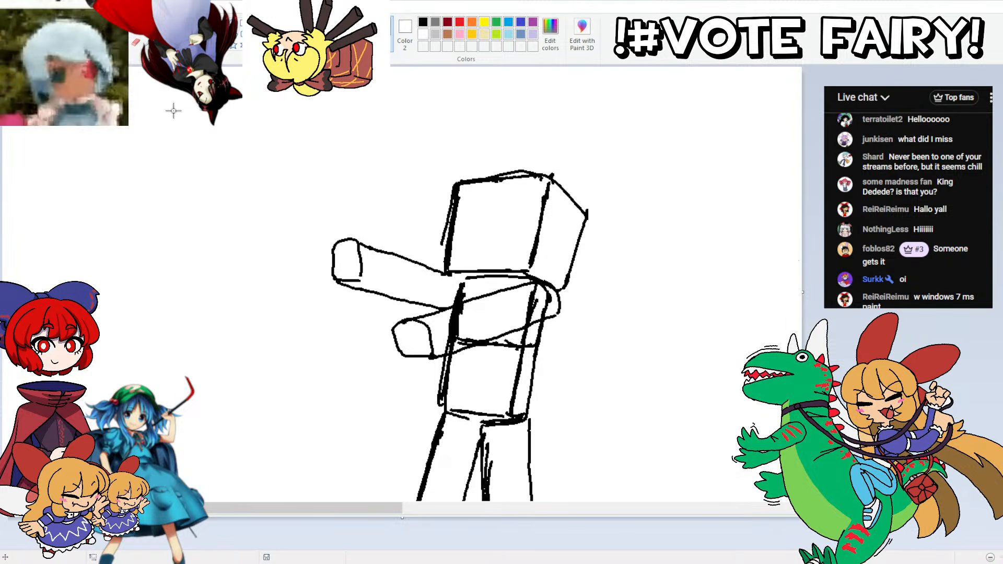
Step: Select the forward-slanting leg and move it slightly outward from the torso
scroll(131, 70, down, 4)
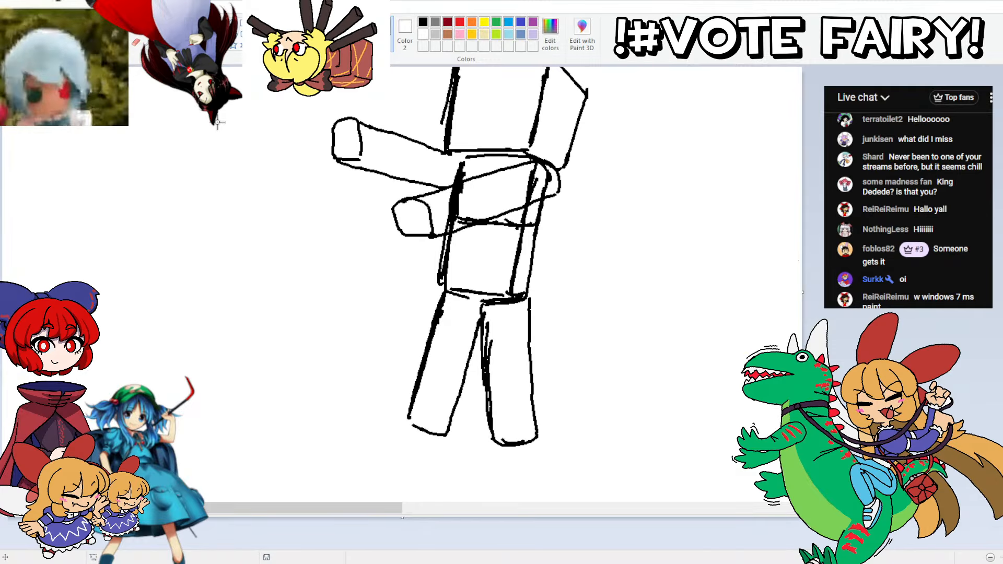
drag(481, 289, 389, 480)
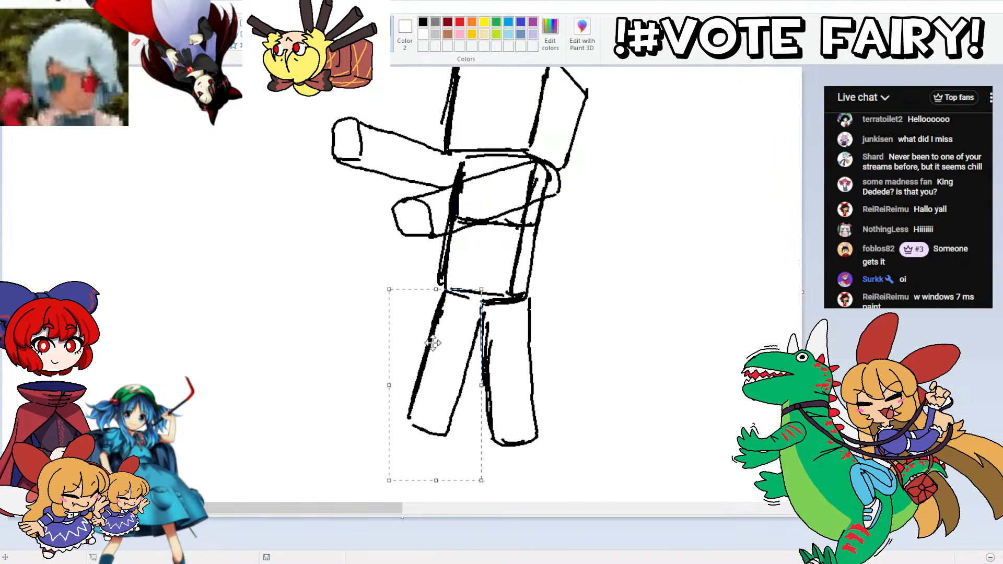
drag(433, 343, 423, 348)
click(139, 196)
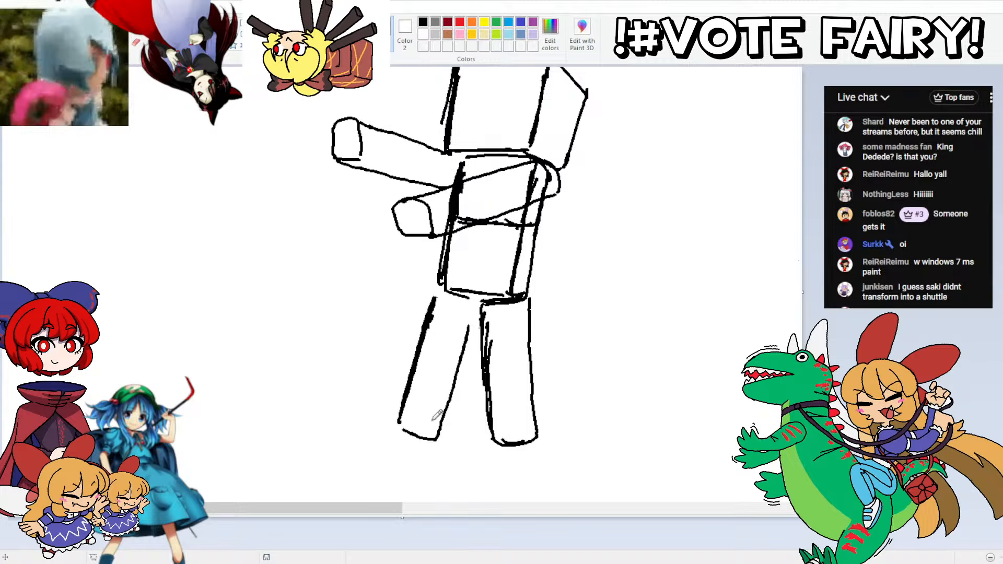
Step: Redraw the slanting leg as a block with a visible side face and foot edge, joining it to the torso
mouse_move(437, 437)
mouse_down()
mouse_move(391, 414)
mouse_move(435, 433)
mouse_up()
mouse_move(416, 340)
mouse_down()
mouse_move(390, 417)
mouse_move(423, 344)
mouse_move(396, 389)
mouse_move(410, 352)
mouse_move(435, 294)
mouse_up()
drag(438, 434, 467, 331)
mouse_move(448, 384)
mouse_down()
mouse_move(478, 312)
mouse_move(452, 285)
mouse_up()
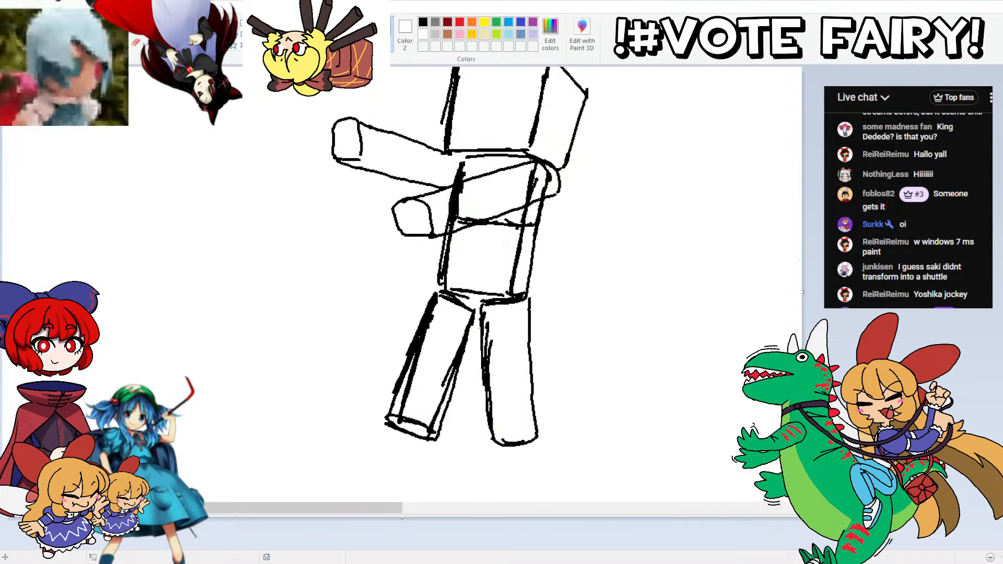
Step: Shorten the near arm by moving its block end inward, and sketch a shoulder edge line across the upper arm
mouse_move(403, 187)
mouse_down()
mouse_move(434, 185)
mouse_move(373, 202)
mouse_move(414, 204)
mouse_up()
click(215, 210)
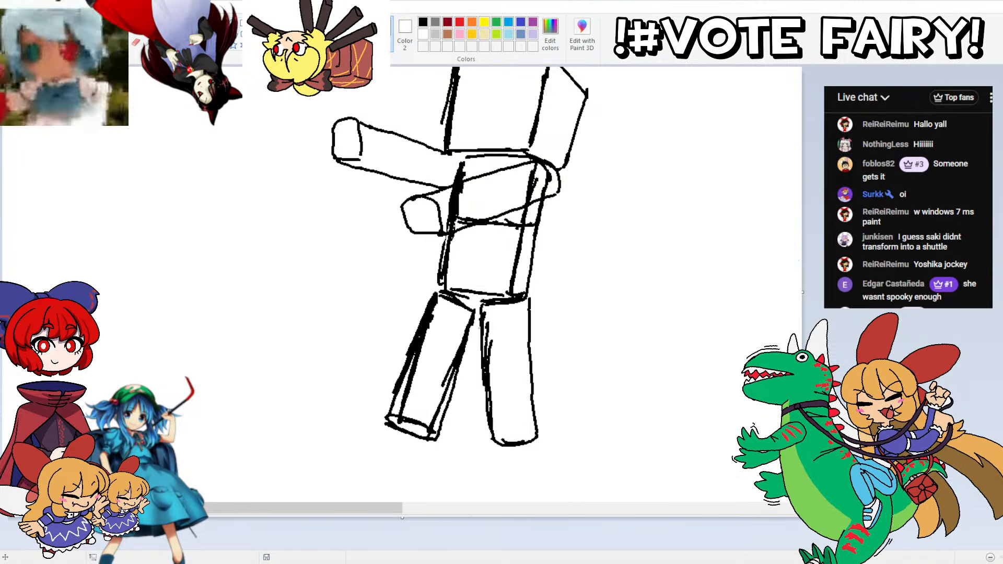
scroll(506, 185, up, 2)
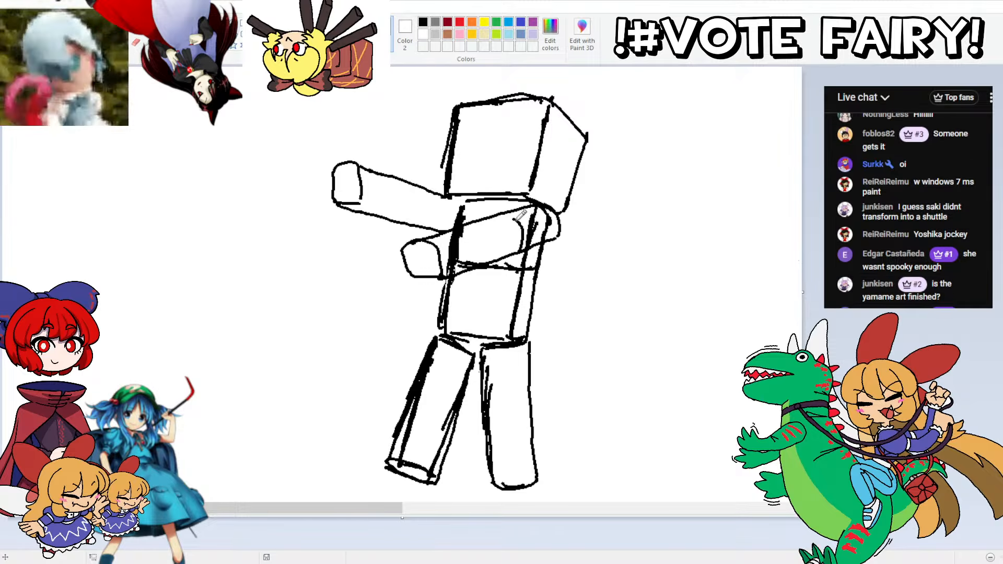
mouse_move(525, 245)
mouse_down()
mouse_move(520, 212)
mouse_move(510, 211)
mouse_up()
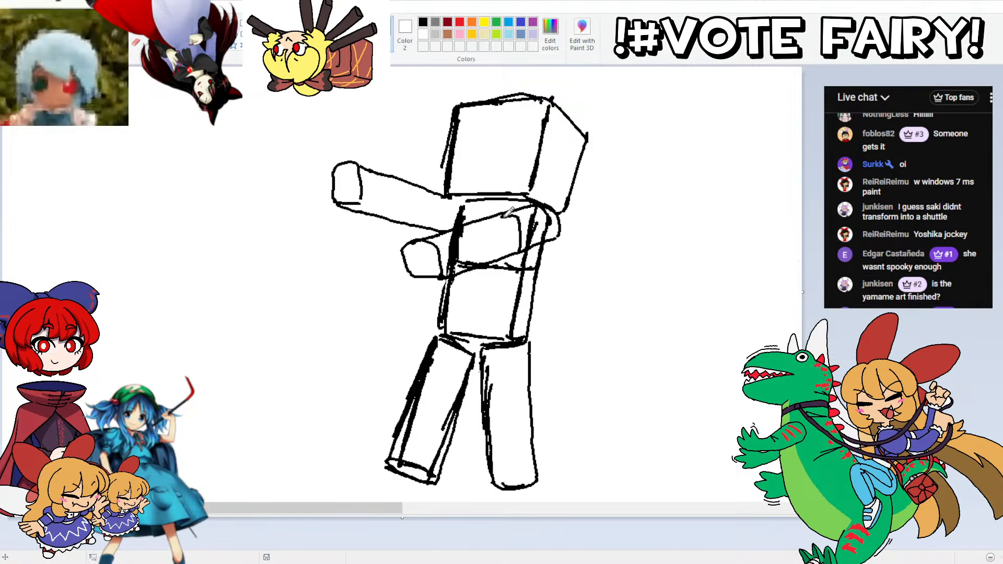
Step: Sketch a thick edge line across the far arm near the shoulder and darken the outline of its block end
drag(424, 221, 429, 189)
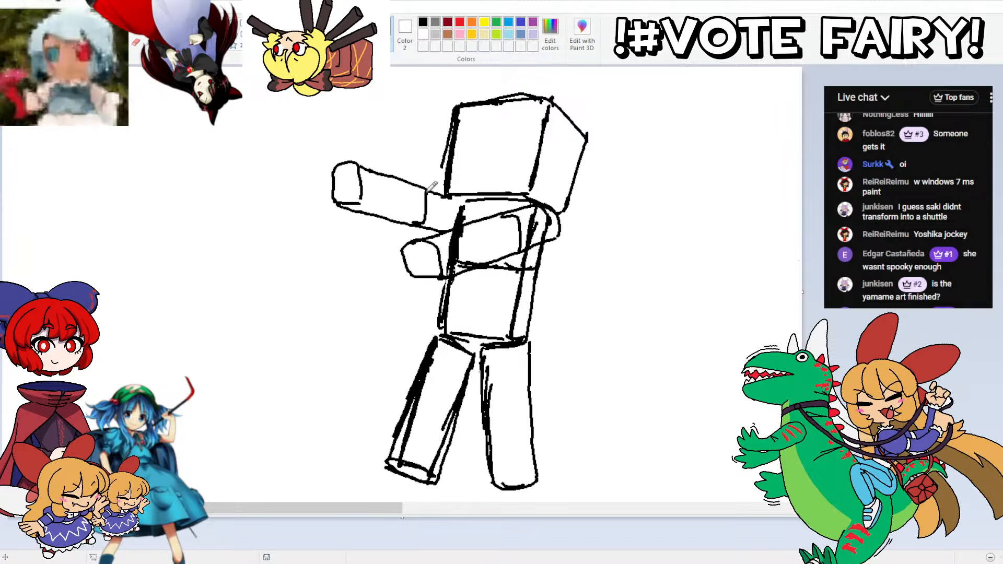
mouse_move(413, 224)
mouse_down()
mouse_move(429, 215)
mouse_move(428, 189)
mouse_up()
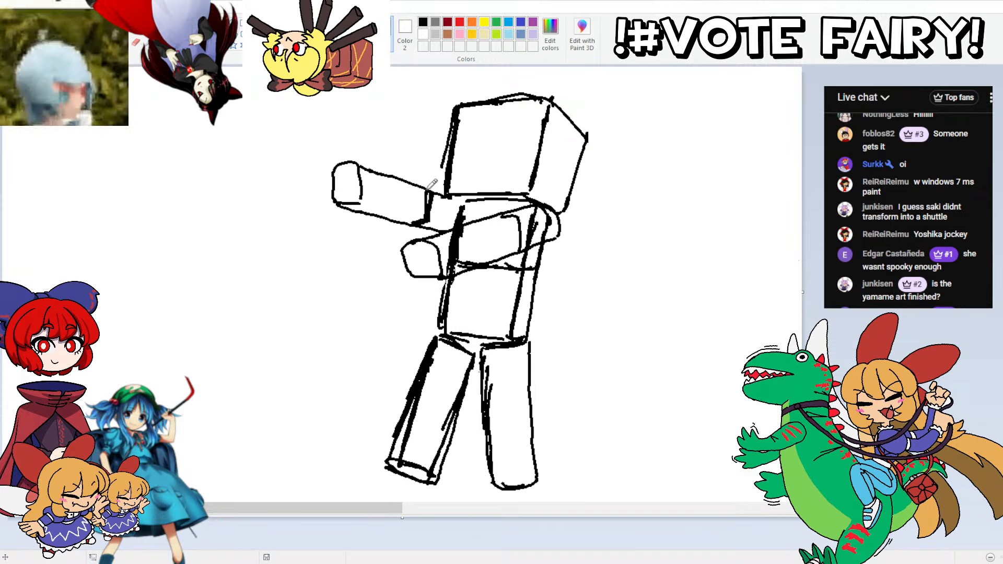
mouse_move(368, 174)
mouse_down()
mouse_move(361, 201)
mouse_move(348, 168)
mouse_move(344, 190)
mouse_move(346, 167)
mouse_move(335, 187)
mouse_move(371, 161)
mouse_up()
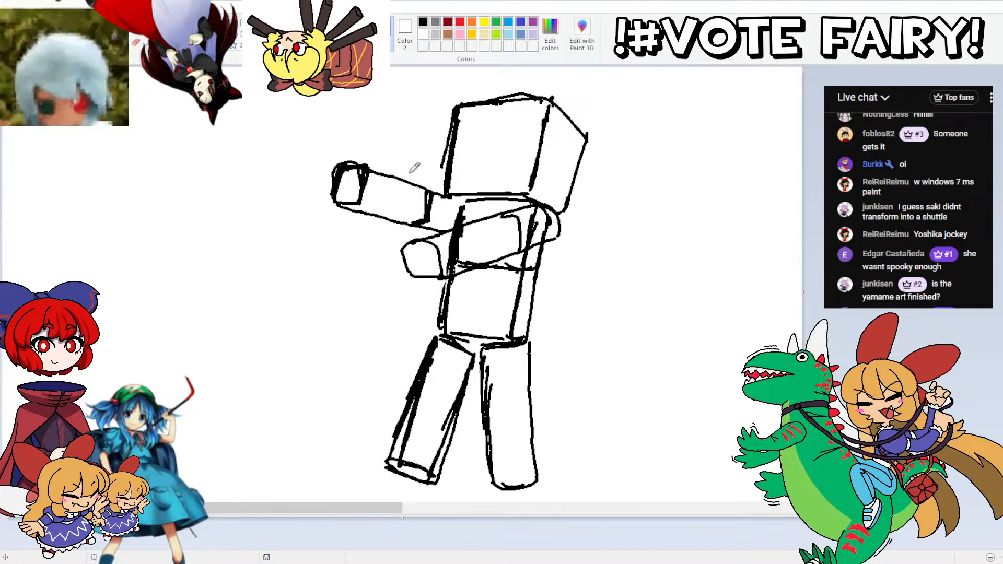
scroll(468, 123, up, 3)
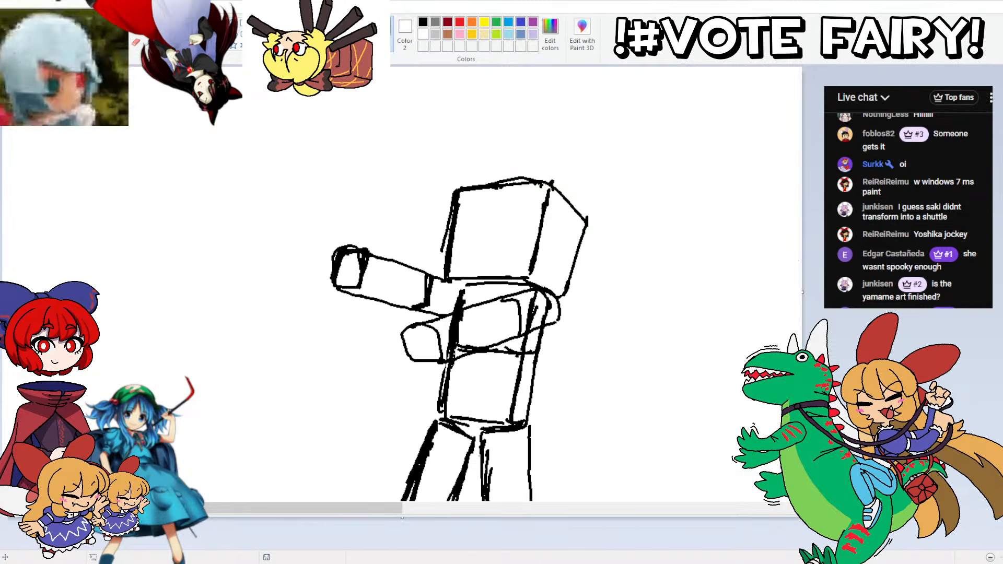
Step: Sketch a waistline across the lower torso and a short blocky skirt hem over the tops of both legs
scroll(469, 117, down, 1)
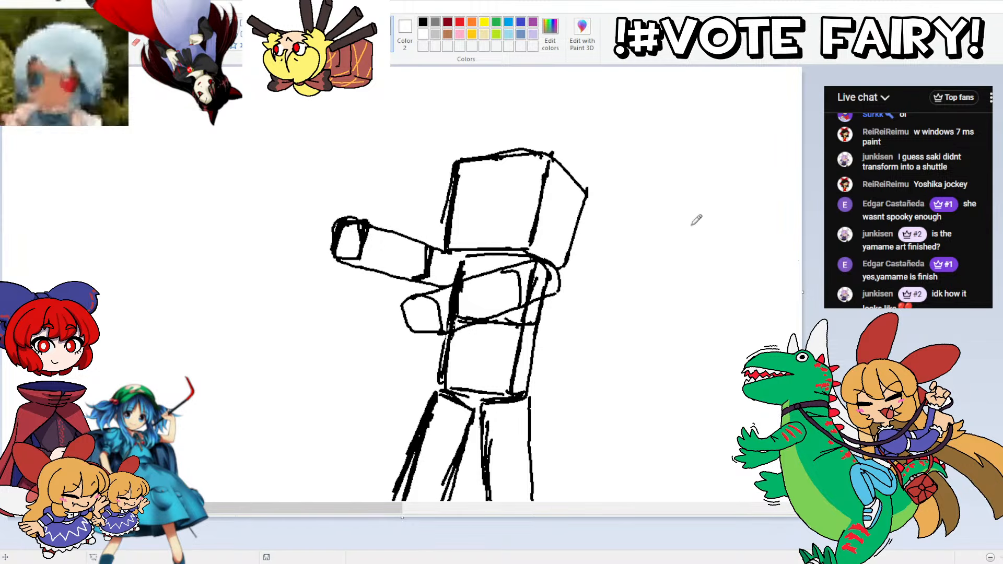
scroll(477, 174, down, 3)
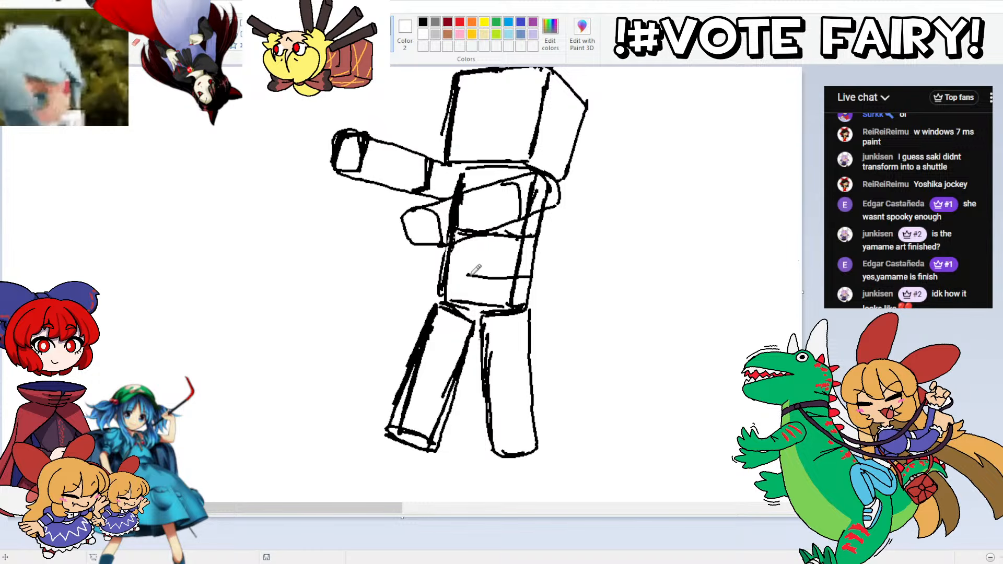
drag(530, 277, 446, 271)
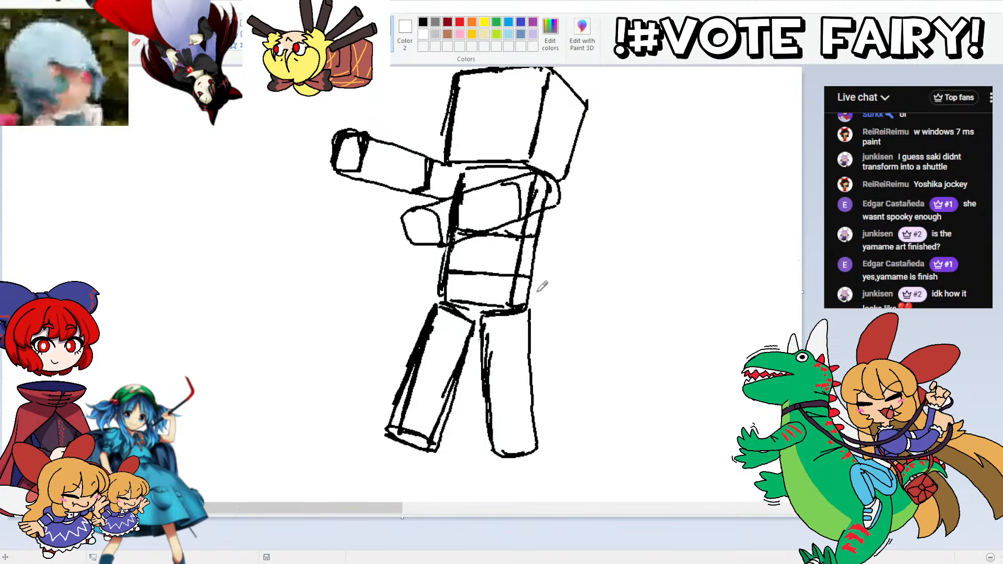
mouse_move(537, 280)
mouse_down()
mouse_move(534, 312)
mouse_move(508, 312)
mouse_move(451, 308)
mouse_move(442, 273)
mouse_up()
mouse_move(538, 301)
mouse_down()
mouse_move(540, 353)
mouse_move(483, 349)
mouse_move(486, 302)
mouse_up()
mouse_move(475, 343)
mouse_down()
mouse_move(423, 329)
mouse_move(431, 303)
mouse_up()
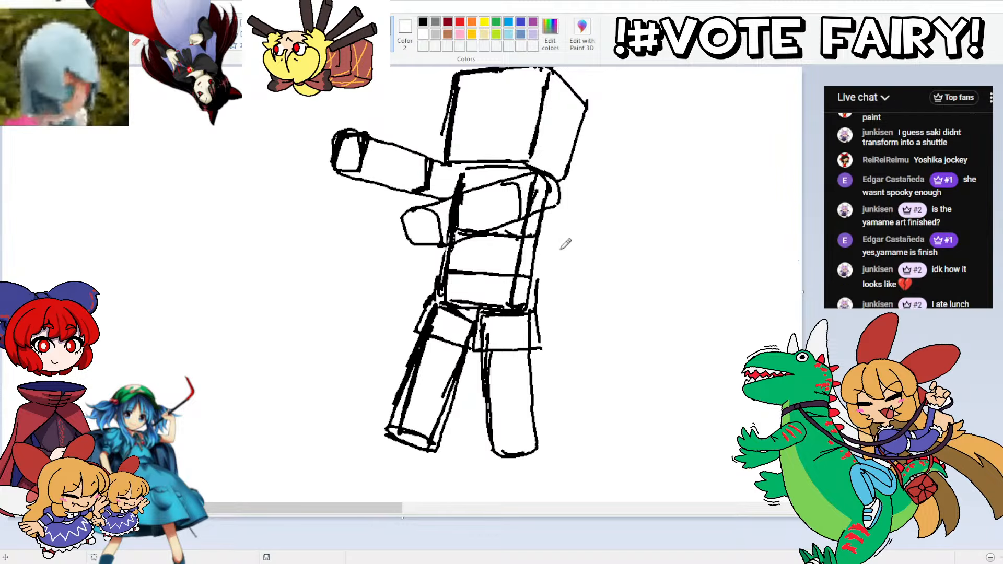
scroll(597, 89, up, 3)
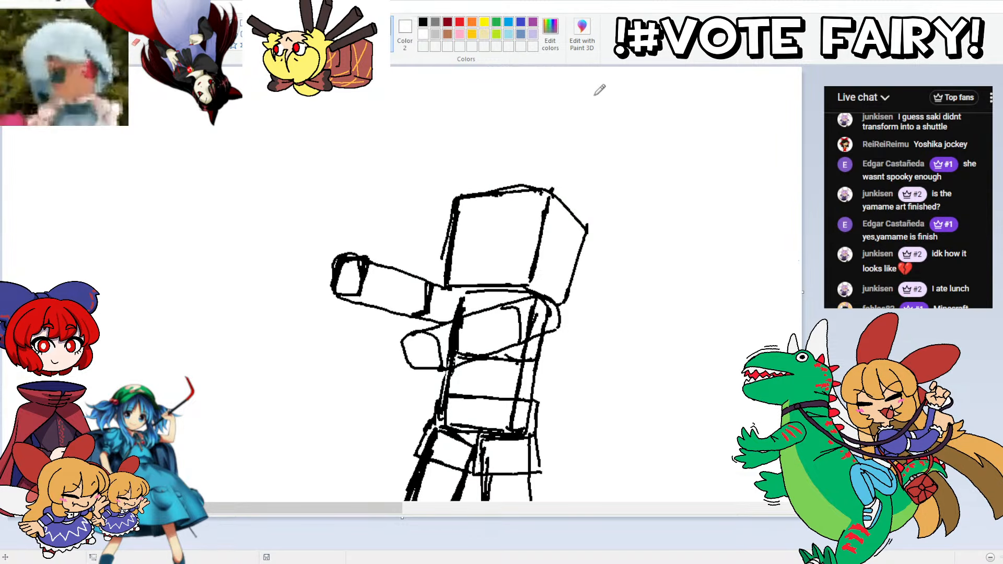
drag(543, 198, 461, 204)
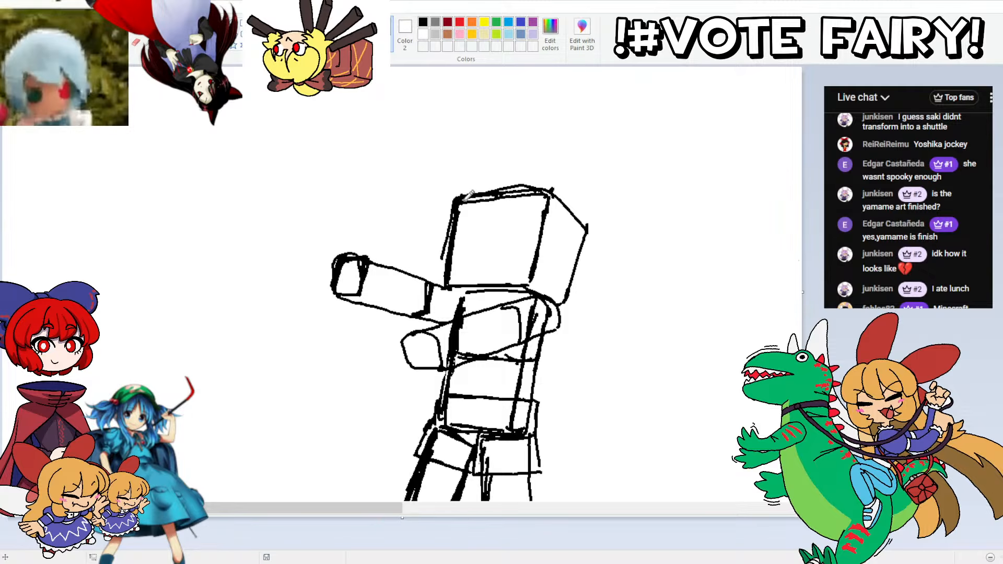
key(ctrl+z)
drag(543, 200, 459, 201)
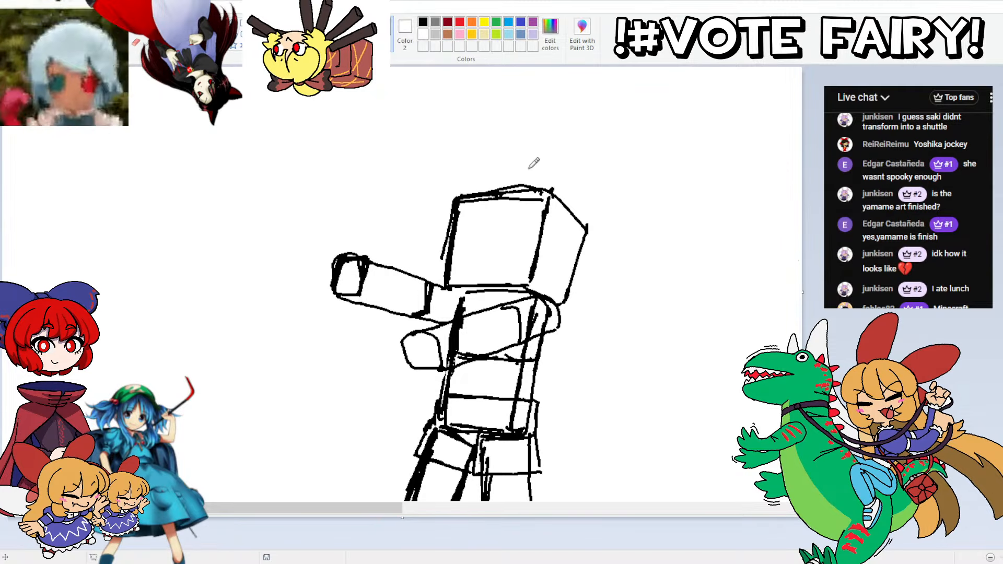
key(ctrl+z)
Step: Sketch a hat band along the top of the head's front face and around its side face
mouse_move(540, 201)
mouse_down()
mouse_move(454, 202)
mouse_move(538, 196)
mouse_up()
mouse_move(567, 240)
mouse_down()
mouse_move(583, 250)
mouse_move(559, 235)
mouse_move(585, 245)
mouse_up()
drag(541, 209, 561, 225)
drag(559, 203, 545, 190)
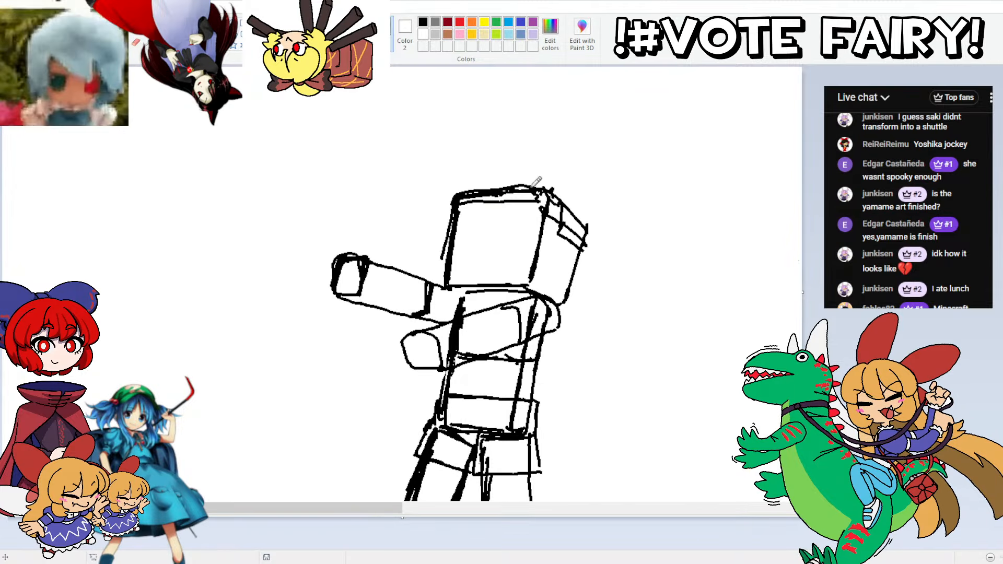
Step: Outline a flat cap crown over the head, erase the overlapping front edge and draw a rounded brim in its place
mouse_move(465, 189)
mouse_down()
mouse_move(499, 171)
mouse_move(554, 170)
mouse_move(578, 193)
mouse_move(593, 233)
mouse_move(586, 254)
mouse_up()
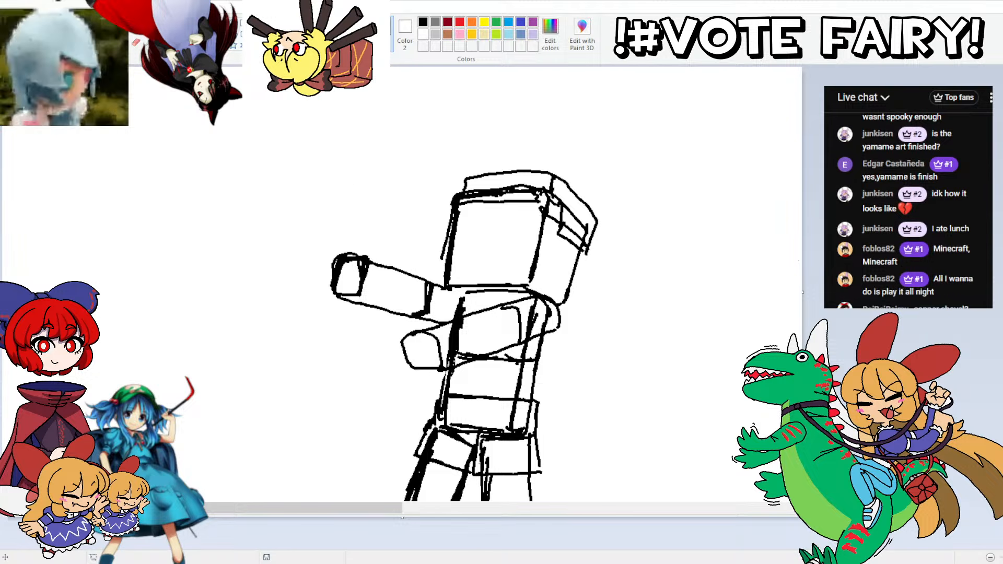
mouse_move(529, 192)
mouse_down()
mouse_move(456, 200)
mouse_move(530, 190)
mouse_move(477, 196)
mouse_up()
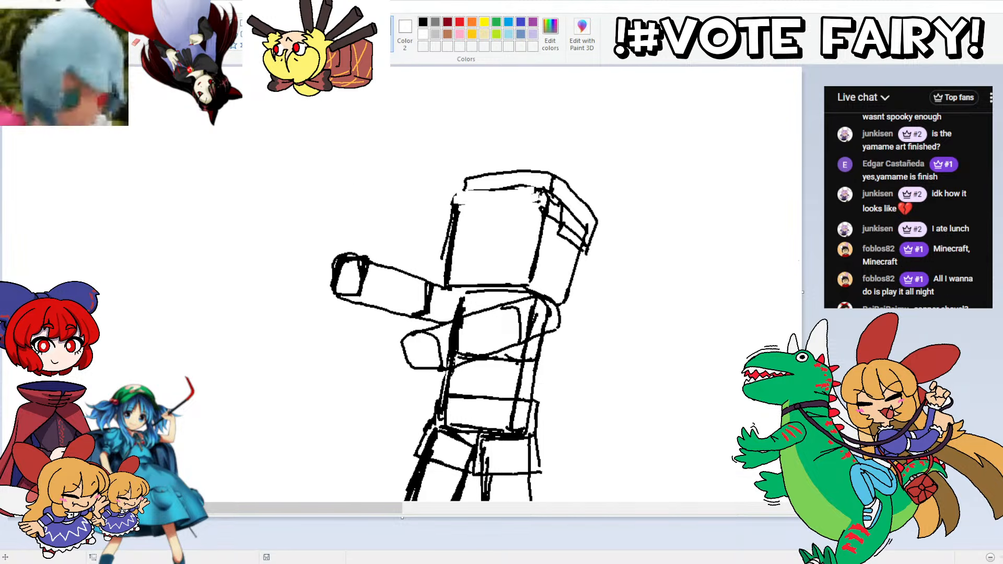
mouse_move(537, 191)
mouse_down()
mouse_move(441, 204)
mouse_move(483, 183)
mouse_move(524, 180)
mouse_move(543, 197)
mouse_move(438, 203)
mouse_up()
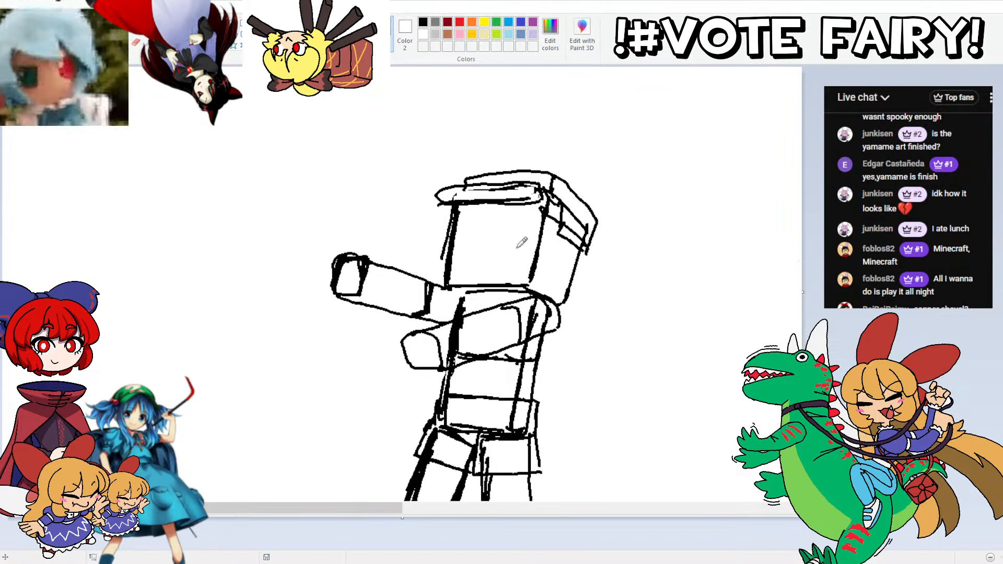
Step: Sketch squared bangs inside the front face and a hair lock along the face's front edge
mouse_move(534, 242)
mouse_down()
mouse_move(516, 241)
mouse_move(518, 216)
mouse_move(499, 211)
mouse_move(460, 236)
mouse_move(483, 208)
mouse_move(528, 204)
mouse_up()
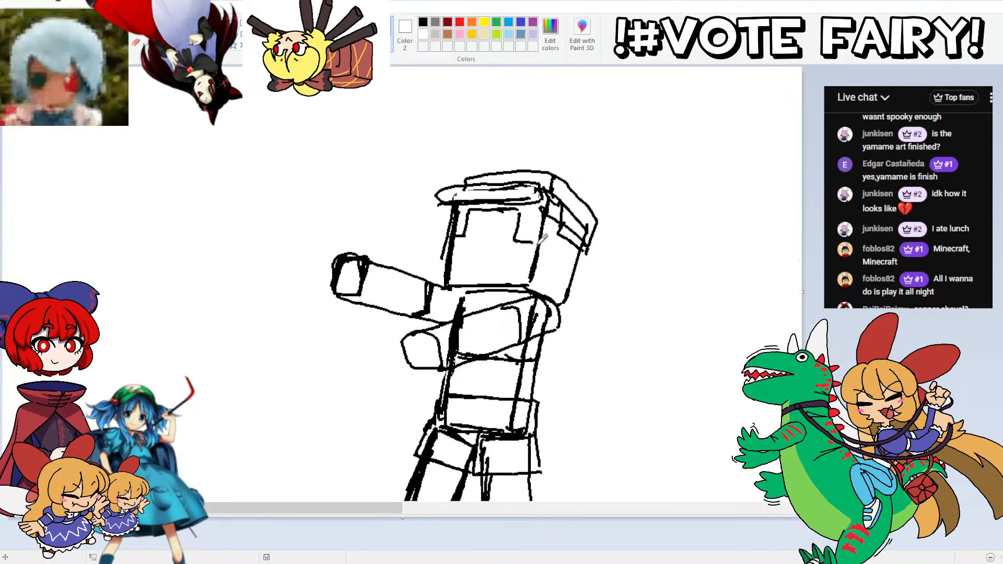
mouse_move(528, 243)
mouse_down()
mouse_move(519, 283)
mouse_move(529, 282)
mouse_up()
key(ctrl+z)
mouse_move(459, 236)
mouse_down()
mouse_move(451, 277)
mouse_move(436, 273)
mouse_move(454, 198)
mouse_up()
key(ctrl+z)
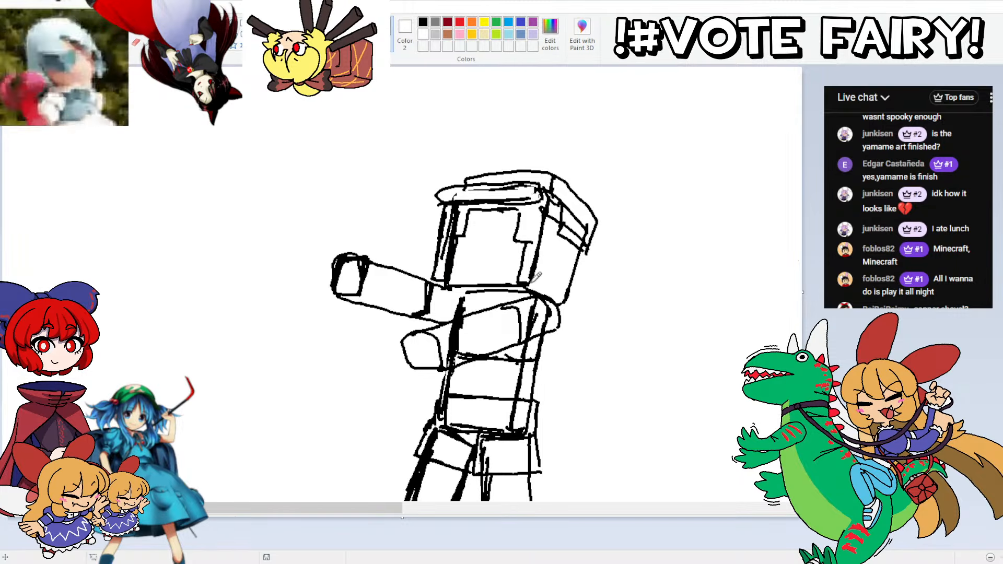
Step: Sketch hair down the near edge and side face of the head, add a blocky back lock, and thicken the chin line
drag(548, 217, 529, 285)
drag(583, 249, 565, 305)
key(ctrl+z)
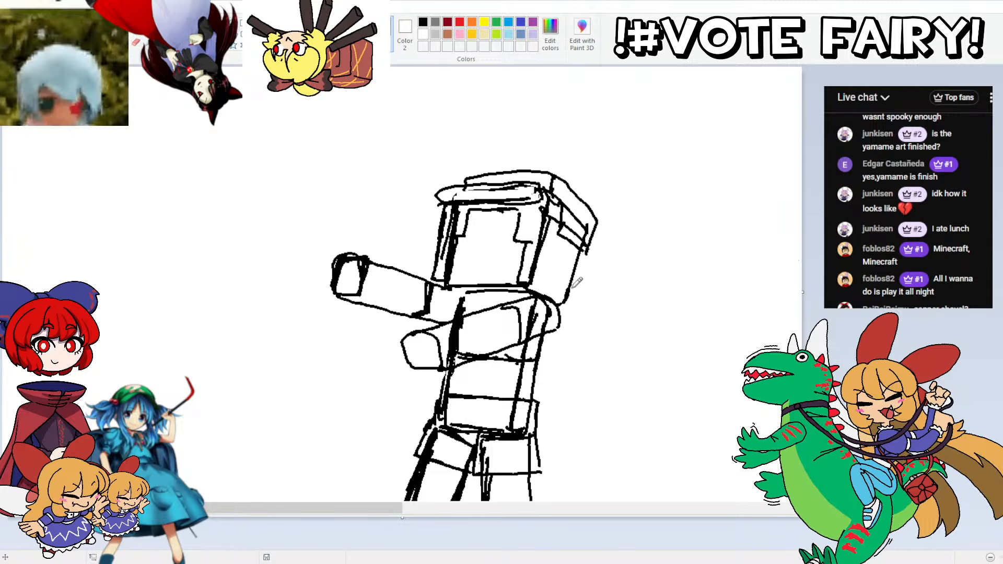
drag(581, 252, 567, 303)
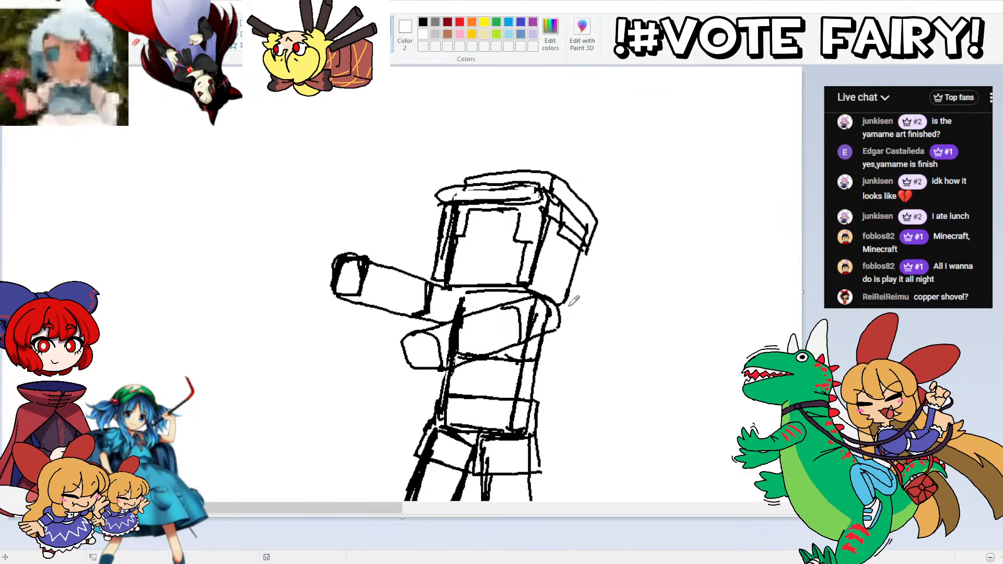
mouse_move(584, 266)
mouse_down()
mouse_move(573, 312)
mouse_move(557, 303)
mouse_move(567, 272)
mouse_move(584, 269)
mouse_move(550, 253)
mouse_move(576, 259)
mouse_up()
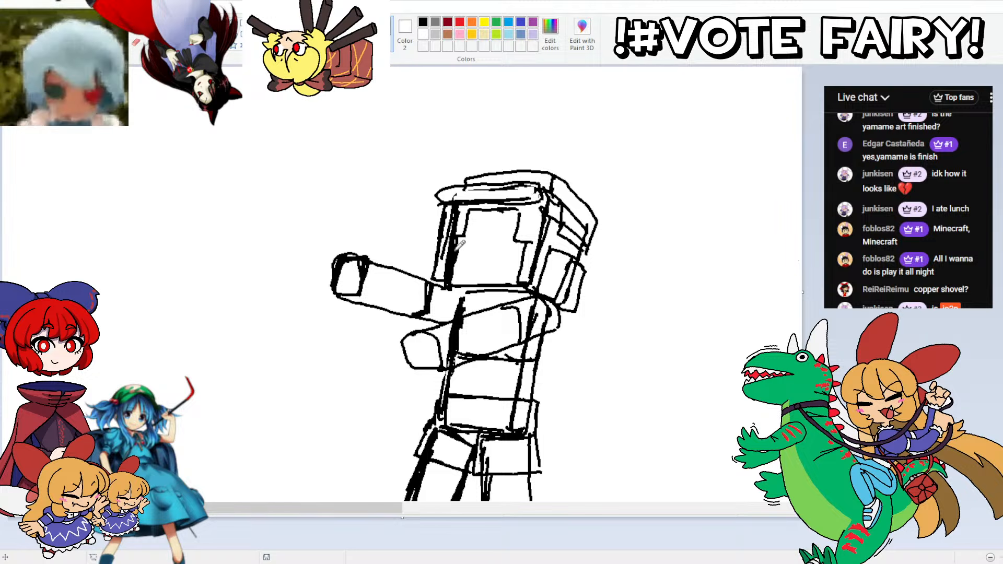
drag(513, 284, 458, 285)
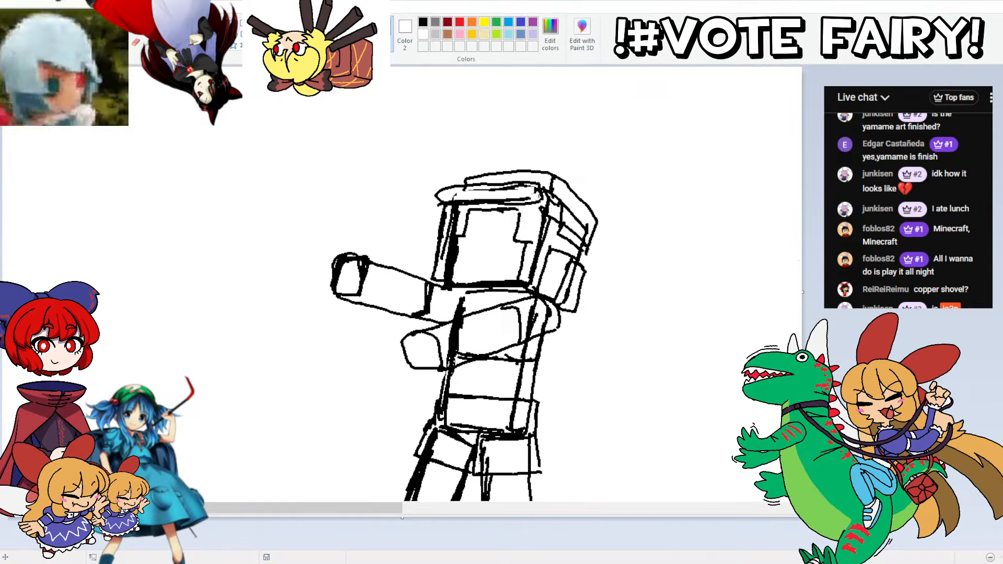
Step: Draw a lengthwise line down each leg from the skirt hem to the foot
scroll(403, 135, down, 3)
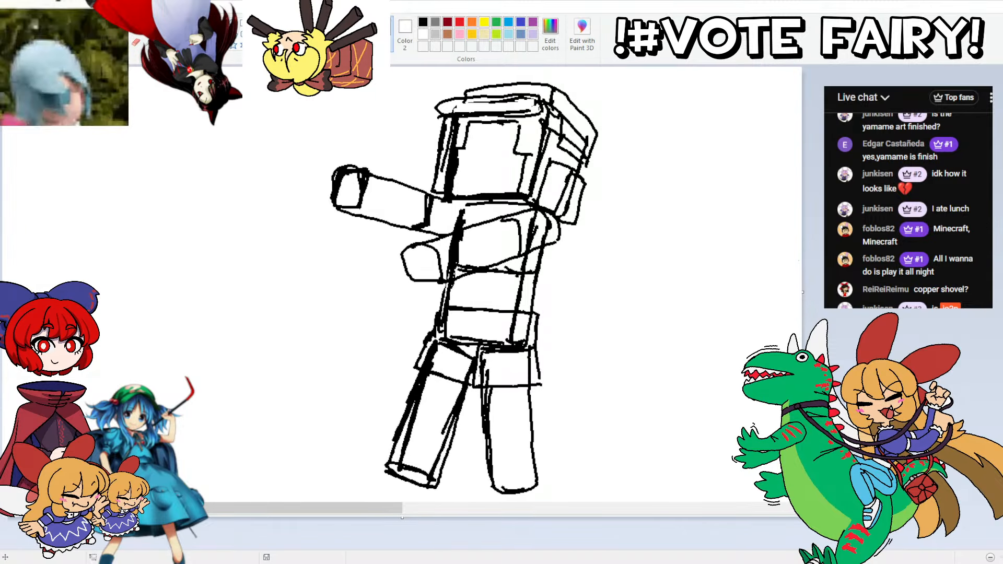
scroll(616, 298, down, 3)
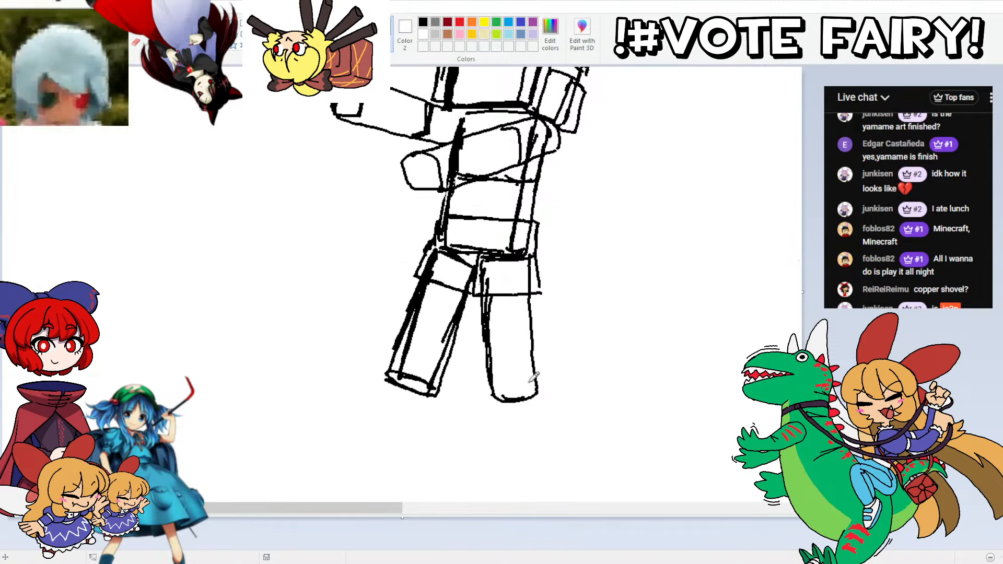
key(ctrl+z)
drag(522, 398, 512, 295)
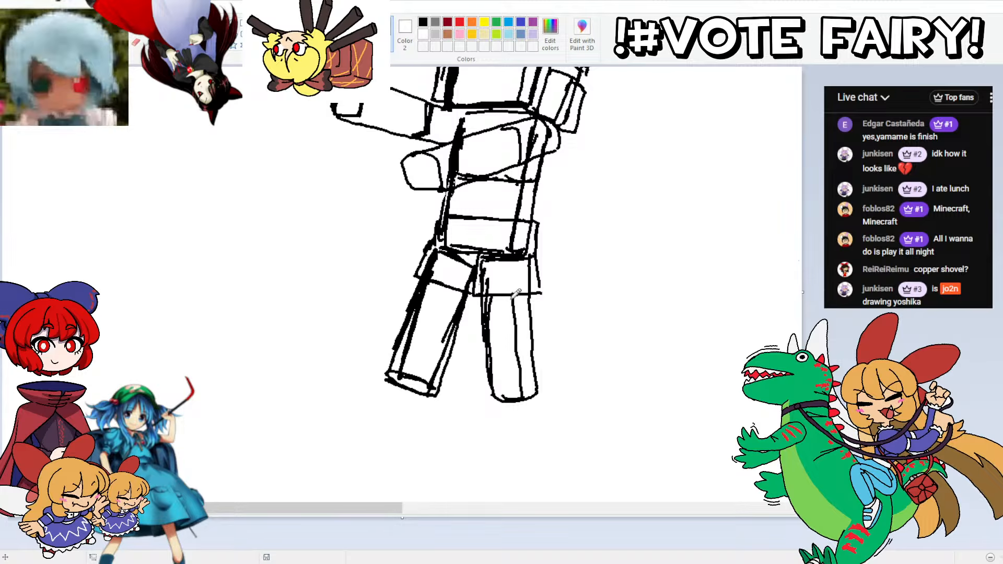
drag(416, 372, 446, 300)
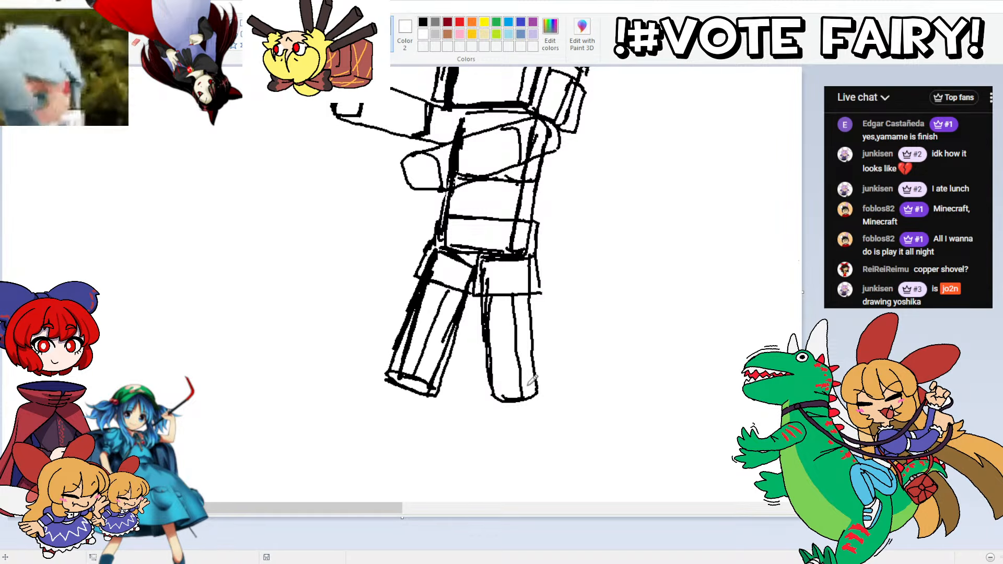
Step: Draw a line across the lower end of each leg to mark off the shoes
drag(535, 384, 500, 386)
drag(442, 369, 399, 354)
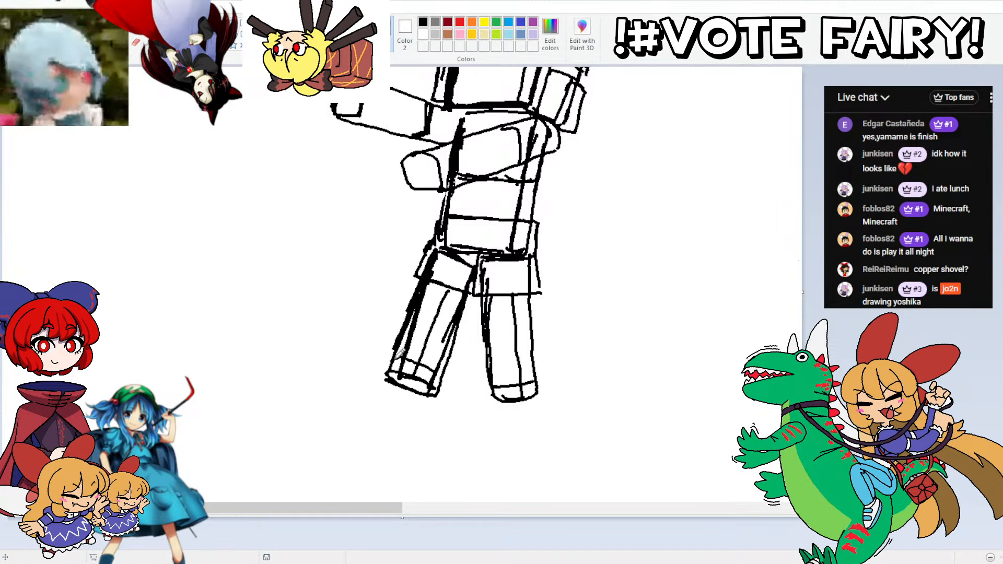
scroll(754, 138, up, 4)
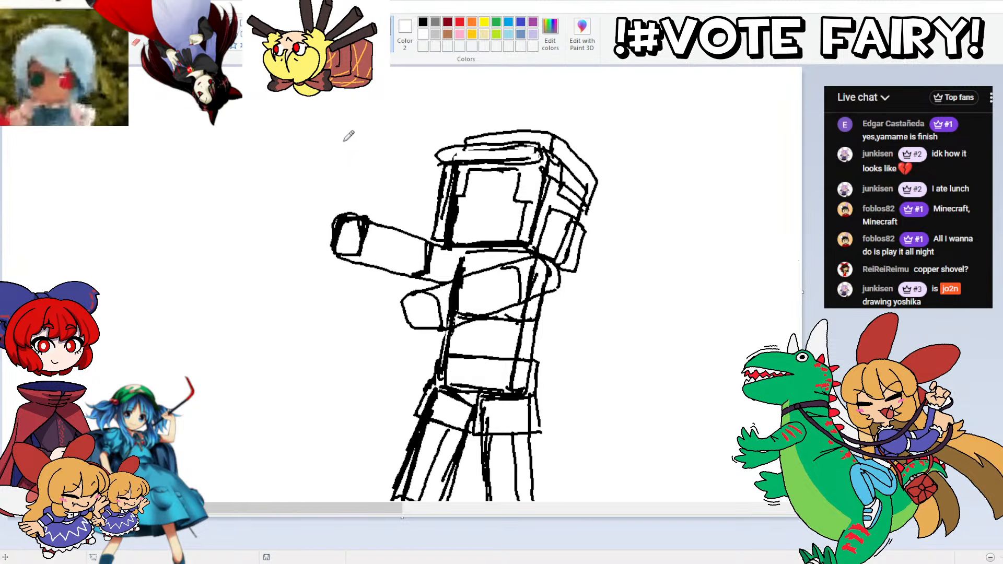
Step: Trace the waist section, both skirt panels and the outer edge of the straight leg in blue over the black sketch
scroll(464, 271, down, 3)
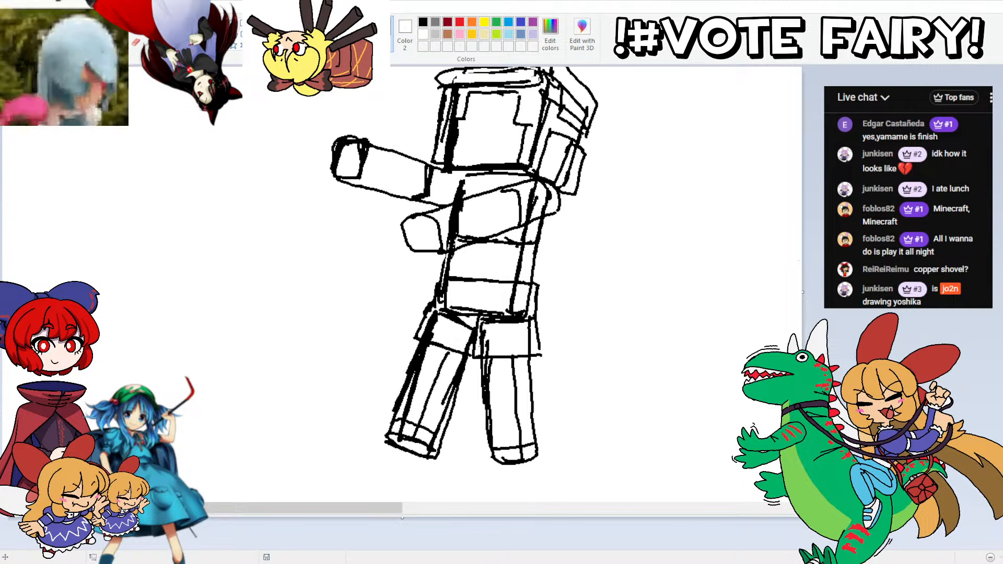
scroll(464, 265, down, 2)
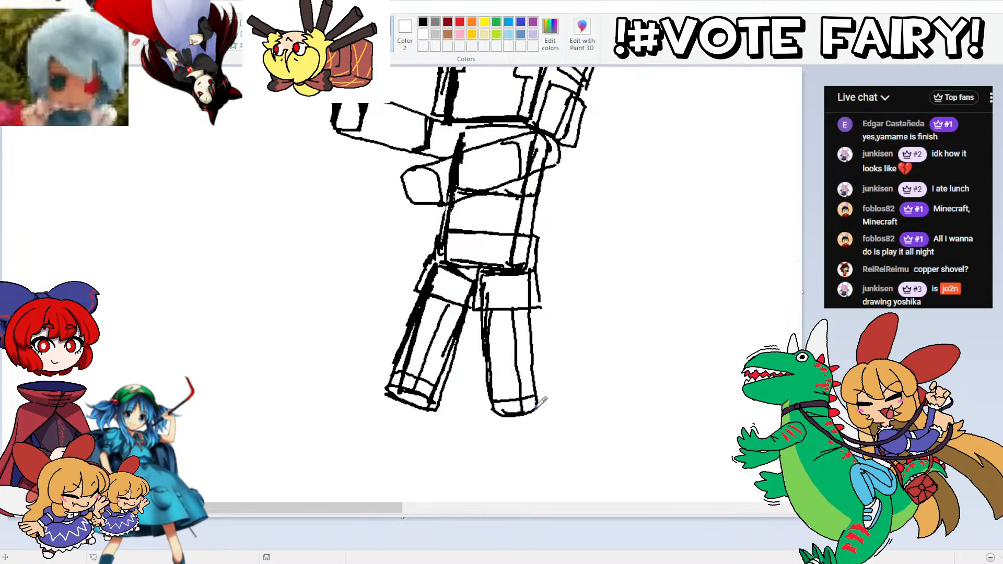
mouse_move(531, 410)
mouse_down()
mouse_move(531, 312)
mouse_move(540, 238)
mouse_move(524, 226)
mouse_move(540, 234)
mouse_move(449, 225)
mouse_move(437, 251)
mouse_up()
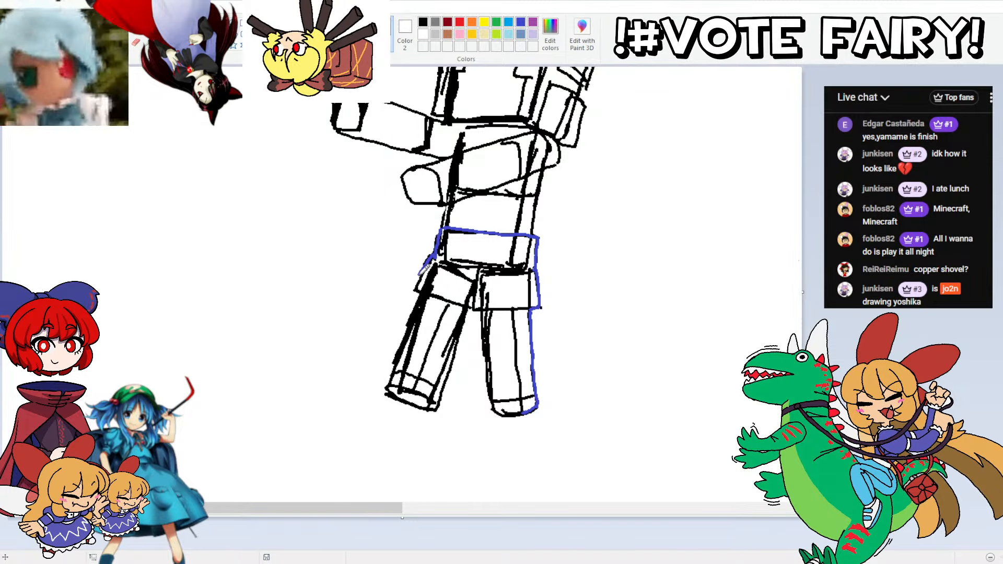
mouse_move(418, 289)
mouse_down()
mouse_move(433, 258)
mouse_move(450, 264)
mouse_up()
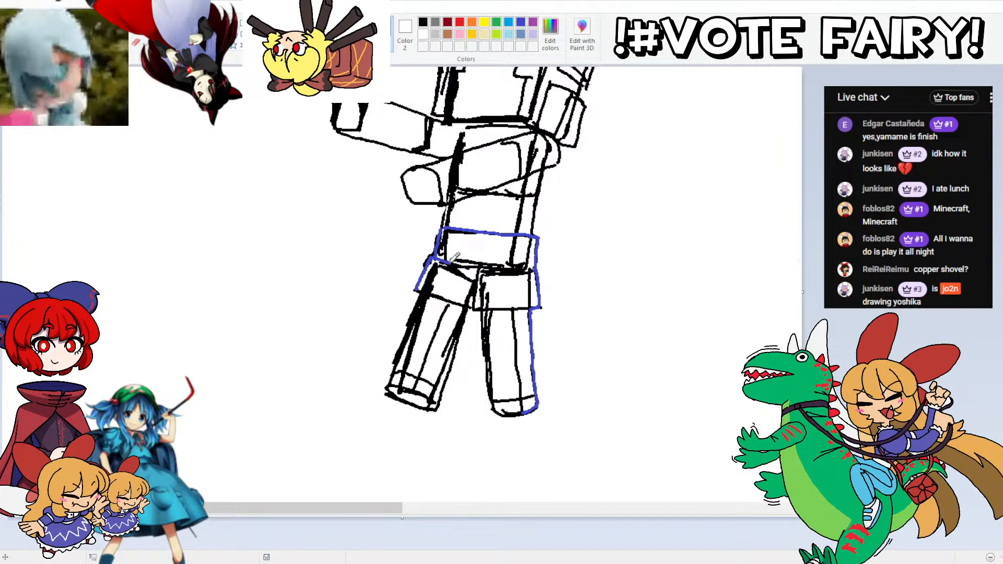
mouse_move(538, 304)
mouse_down()
mouse_move(479, 308)
mouse_move(485, 267)
mouse_move(539, 266)
mouse_up()
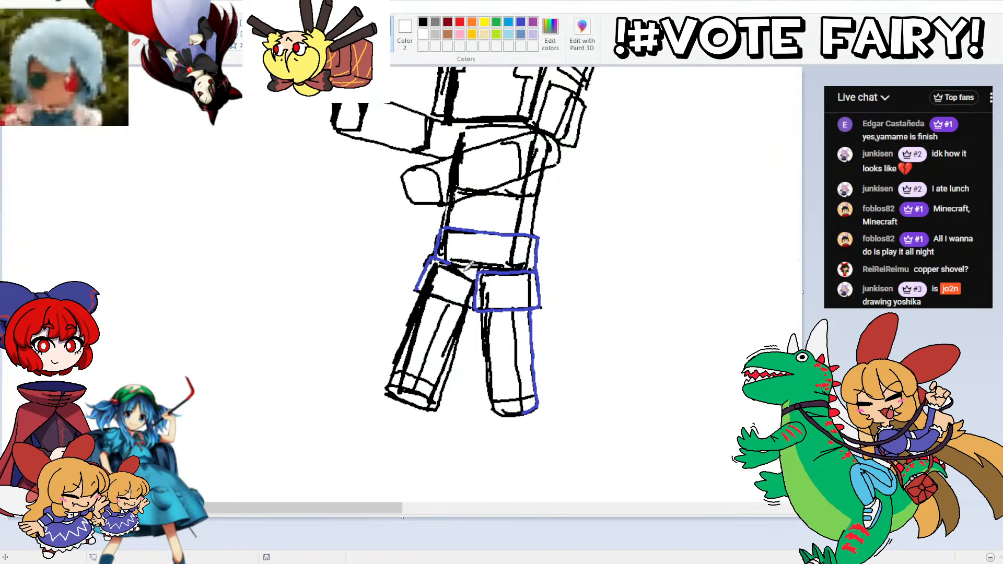
drag(453, 257, 482, 267)
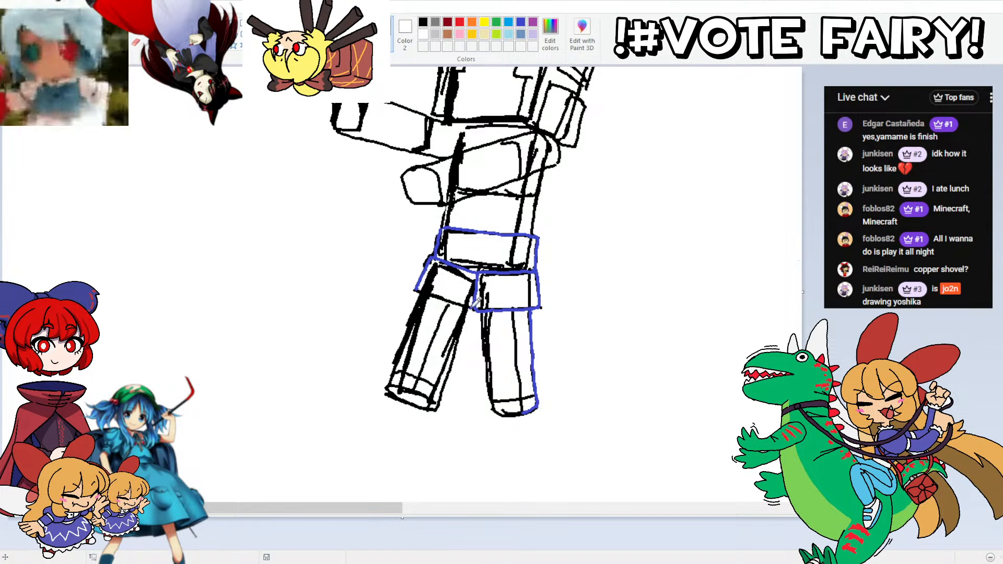
drag(473, 307, 417, 290)
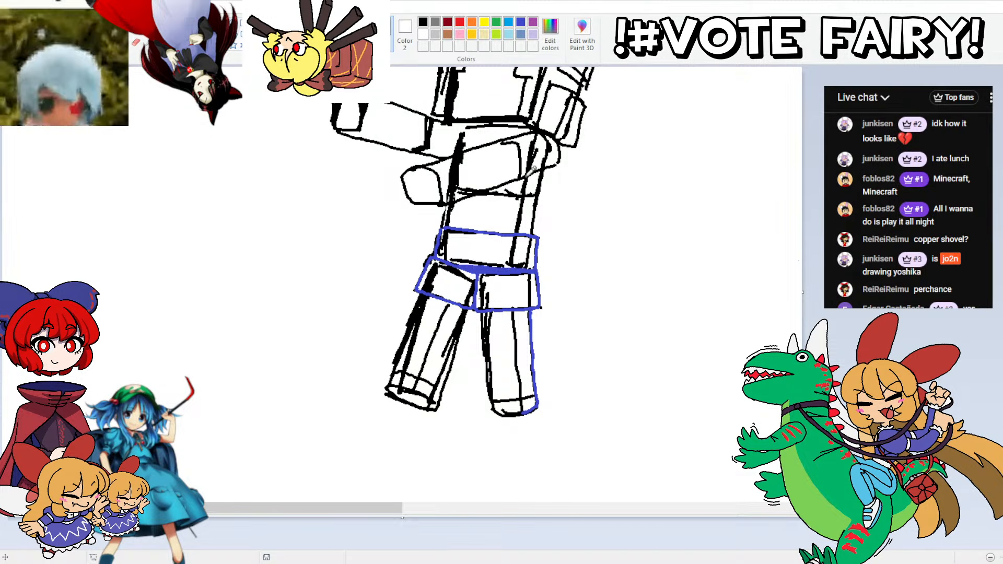
Step: Trace the torso's side edges and the near outstretched arm with its shoulder in blue
scroll(522, 282, up, 3)
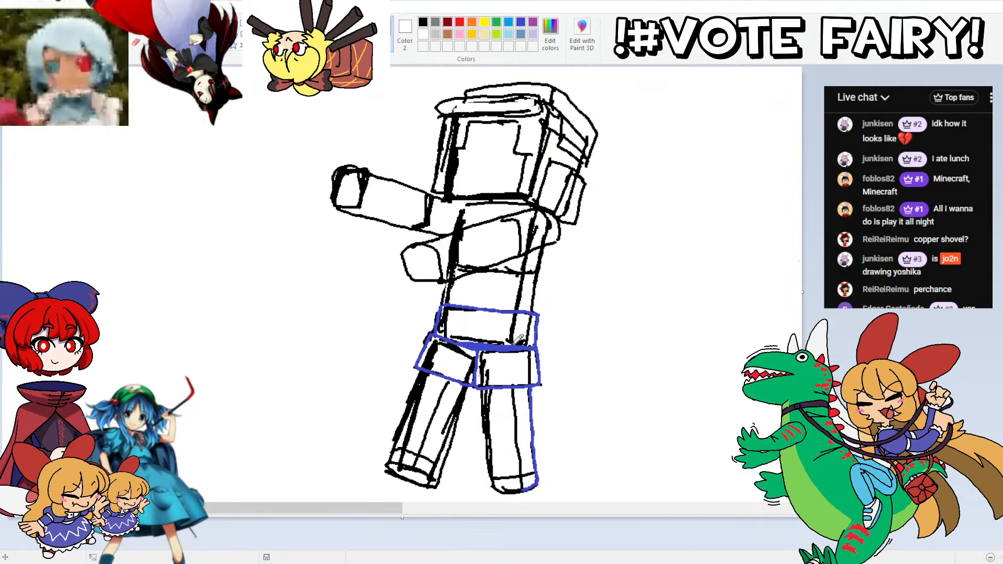
drag(520, 339, 532, 250)
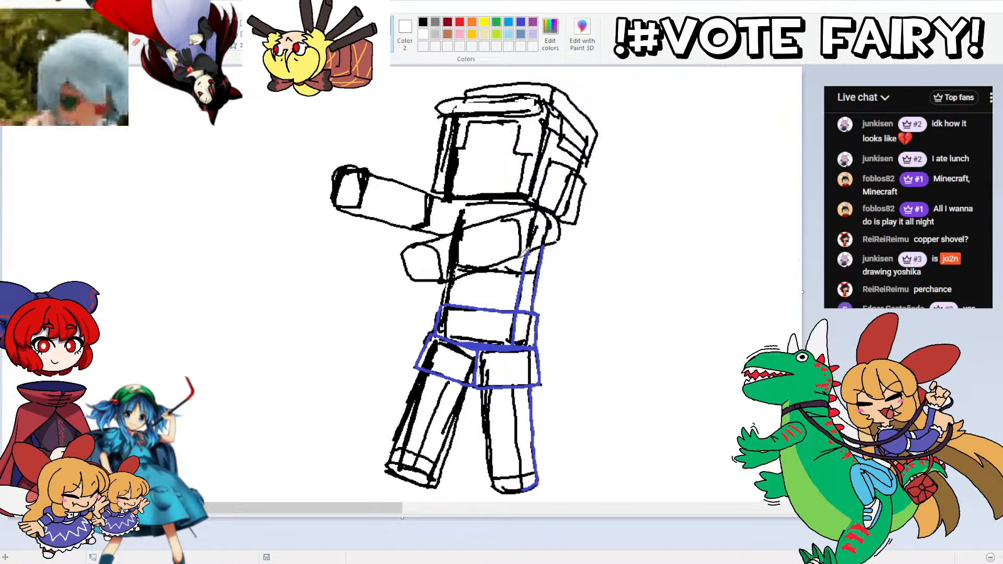
mouse_move(517, 254)
mouse_down()
mouse_move(533, 243)
mouse_move(535, 218)
mouse_move(507, 208)
mouse_move(485, 219)
mouse_move(509, 210)
mouse_up()
mouse_move(522, 252)
mouse_down()
mouse_move(525, 219)
mouse_move(555, 239)
mouse_move(560, 217)
mouse_move(553, 204)
mouse_move(519, 204)
mouse_up()
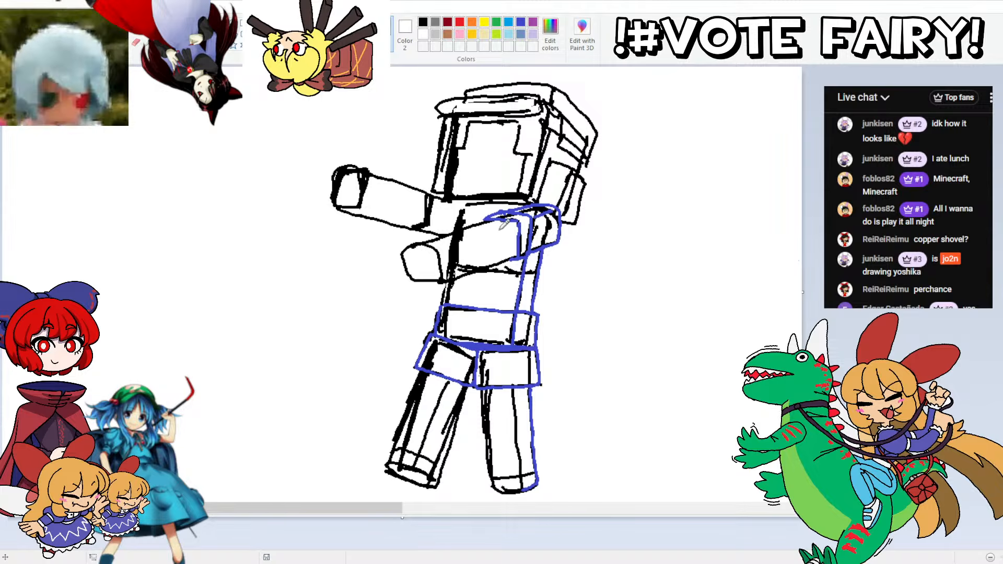
mouse_move(522, 253)
mouse_down()
mouse_move(441, 280)
mouse_move(419, 275)
mouse_move(410, 244)
mouse_move(436, 243)
mouse_move(445, 274)
mouse_move(417, 244)
mouse_move(495, 218)
mouse_move(521, 223)
mouse_move(449, 244)
mouse_up()
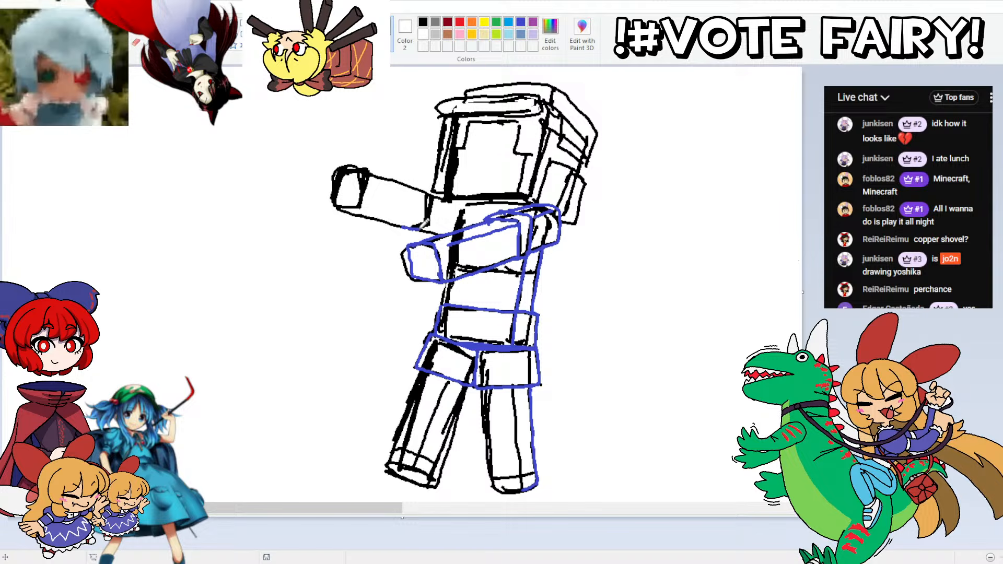
Step: Trace the far outstretched arm with its hand and cuff, plus the torso's upper edge, in blue
mouse_move(424, 226)
mouse_down()
mouse_move(424, 192)
mouse_move(434, 188)
mouse_move(438, 209)
mouse_move(387, 222)
mouse_move(335, 202)
mouse_move(337, 168)
mouse_move(372, 162)
mouse_move(428, 189)
mouse_up()
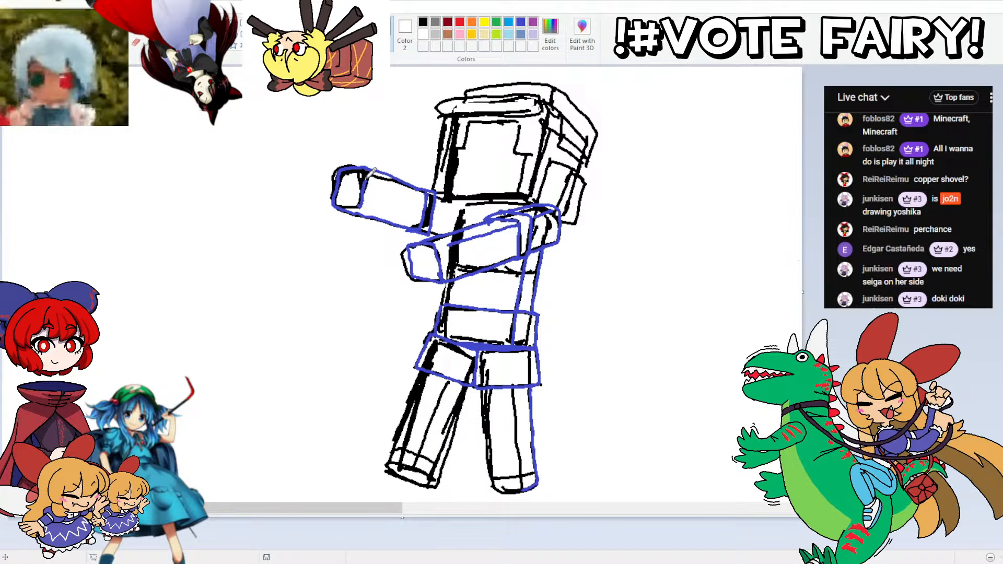
drag(367, 179, 366, 170)
drag(359, 207, 353, 207)
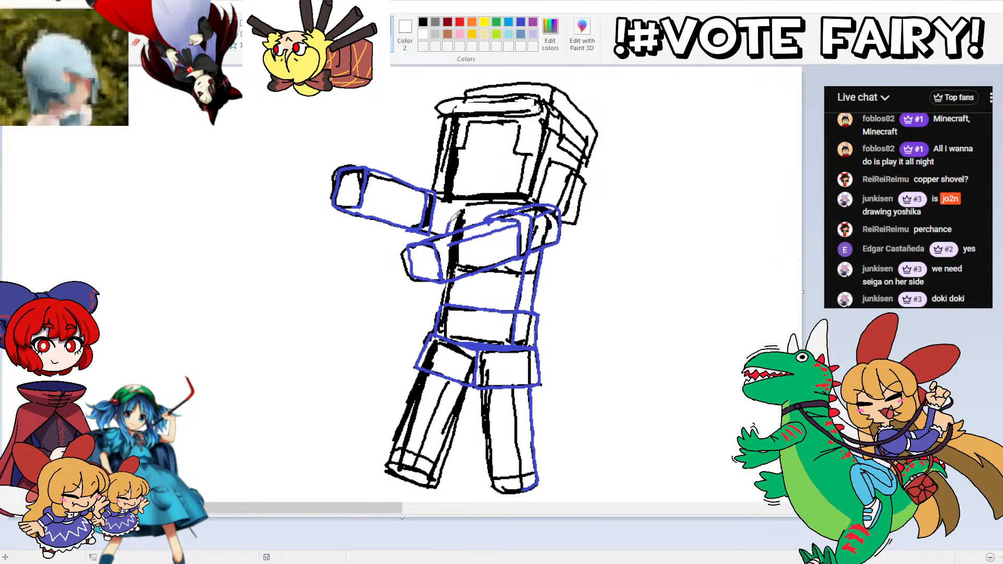
mouse_move(451, 233)
mouse_down()
mouse_move(461, 218)
mouse_move(488, 218)
mouse_up()
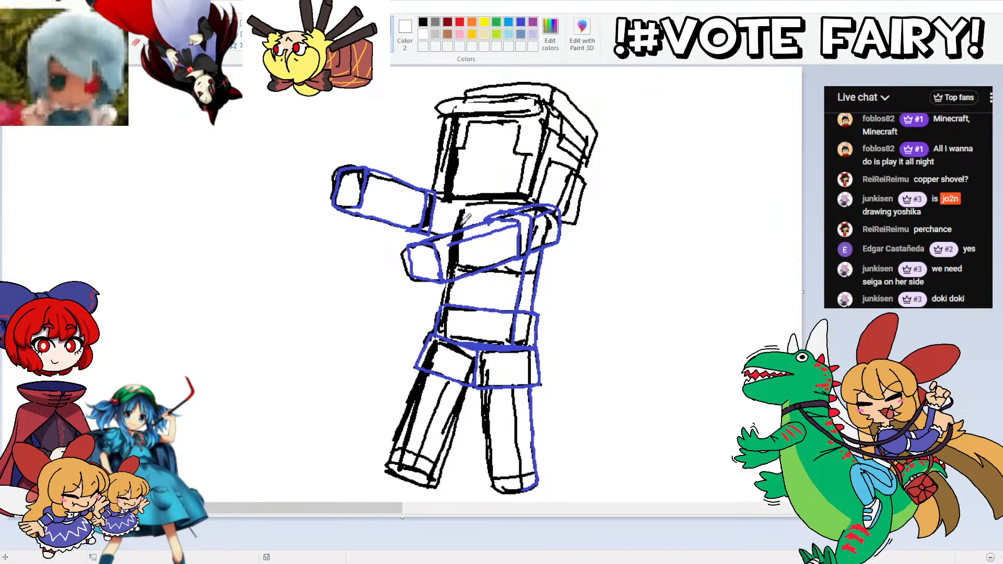
mouse_move(459, 225)
mouse_down()
mouse_move(470, 198)
mouse_move(534, 197)
mouse_up()
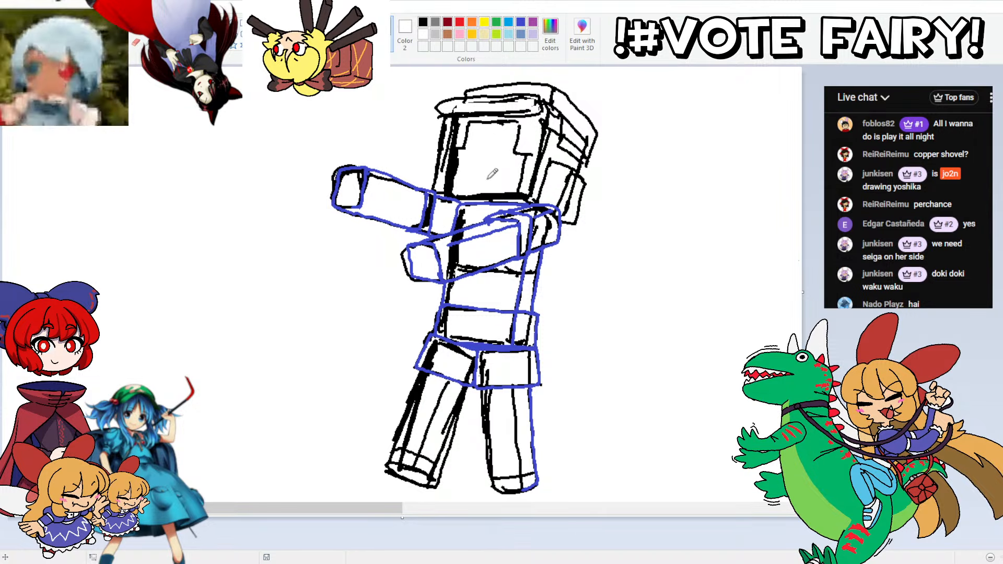
Step: Trace the chin line, squared bangs, face edges and back hair lock in blue, adding small squares at the face's lower corners
drag(522, 184, 461, 185)
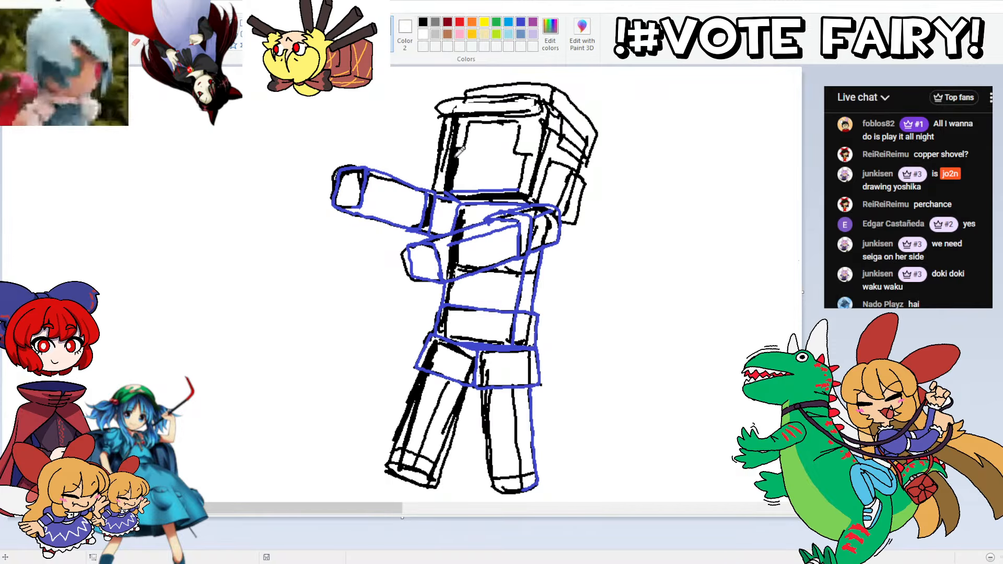
mouse_move(453, 148)
mouse_down()
mouse_move(448, 187)
mouse_move(439, 186)
mouse_move(447, 114)
mouse_move(455, 147)
mouse_move(468, 148)
mouse_move(482, 122)
mouse_up()
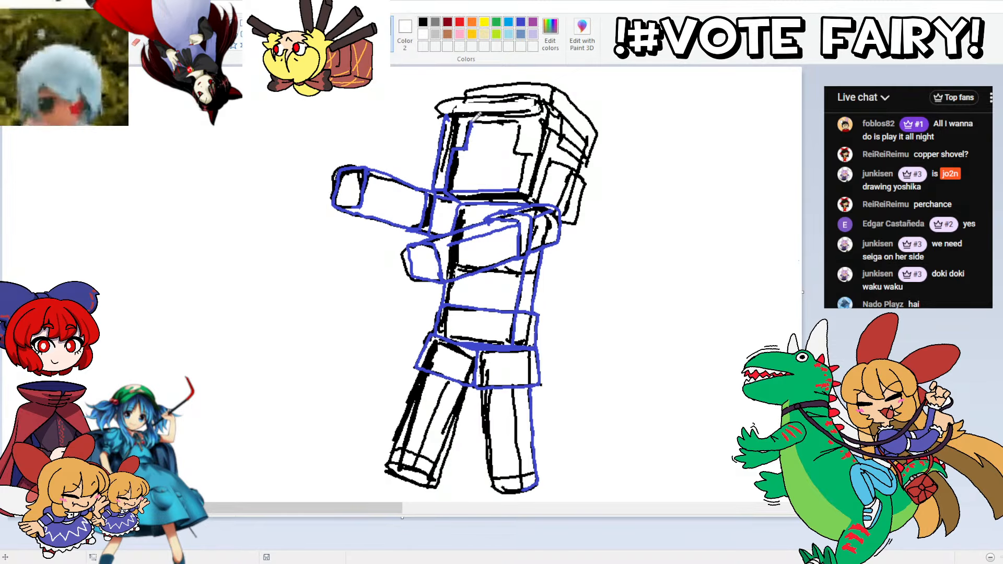
mouse_move(471, 122)
mouse_down()
mouse_move(522, 120)
mouse_move(525, 184)
mouse_up()
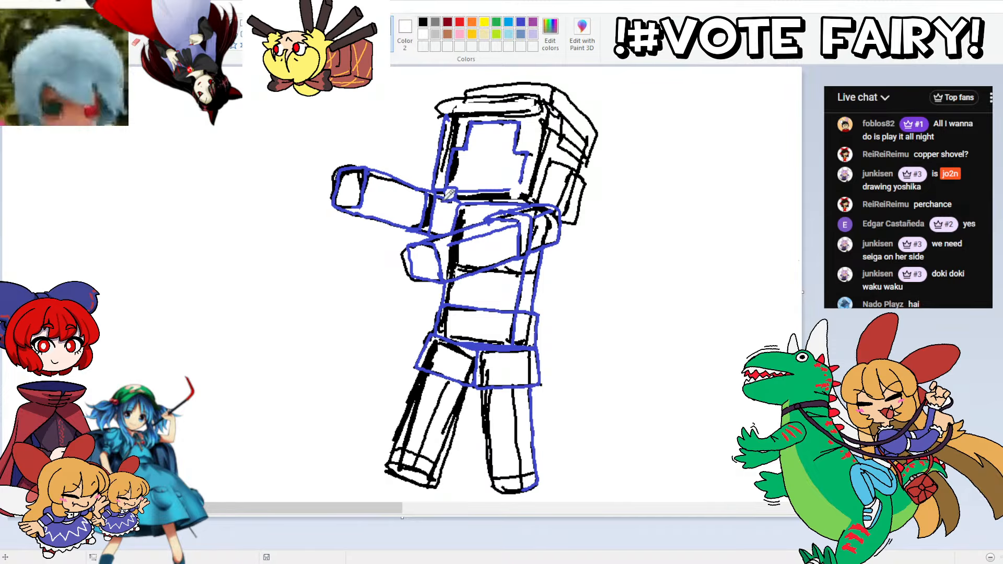
drag(524, 192, 526, 179)
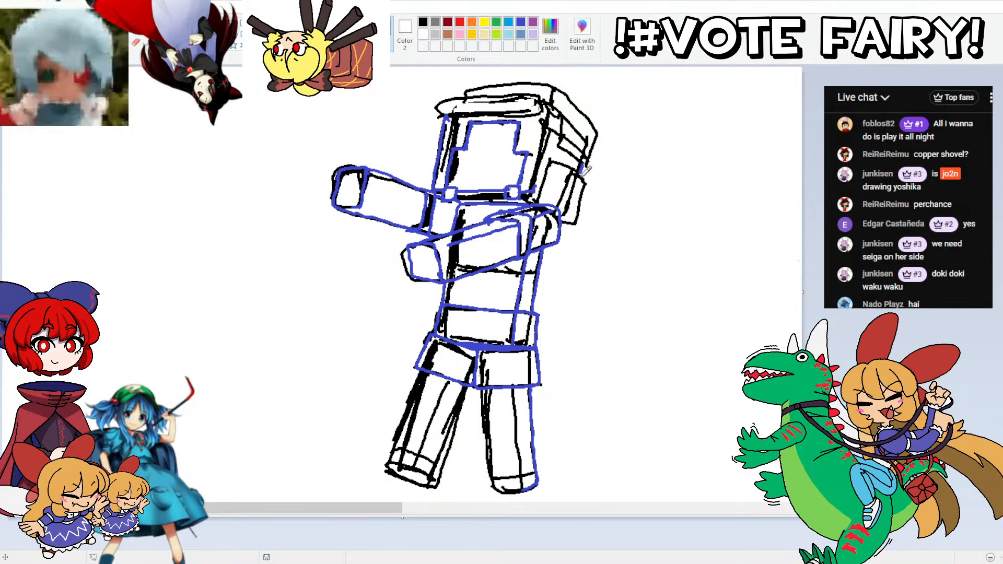
mouse_move(588, 168)
mouse_down()
mouse_move(575, 219)
mouse_move(573, 212)
mouse_up()
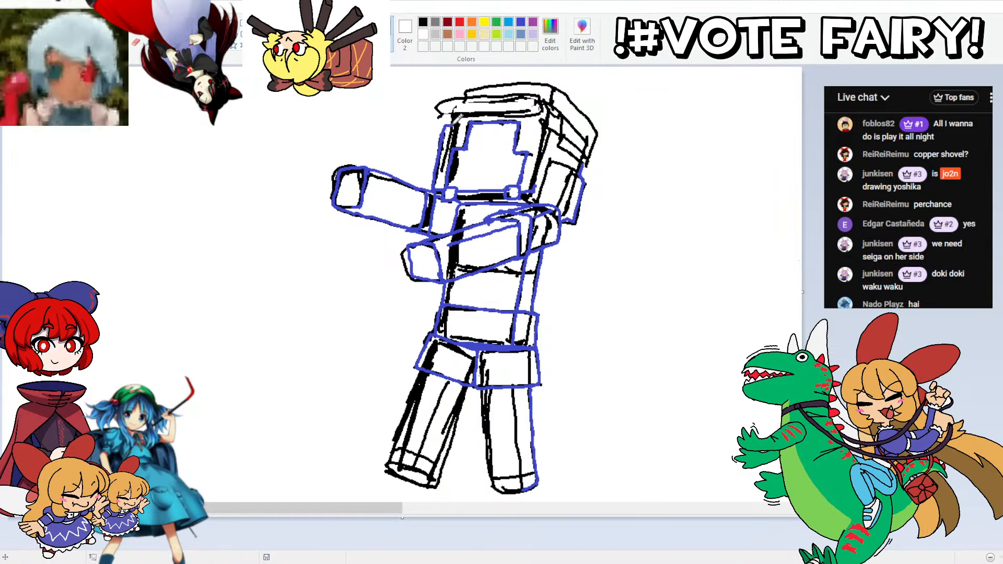
drag(537, 187, 544, 114)
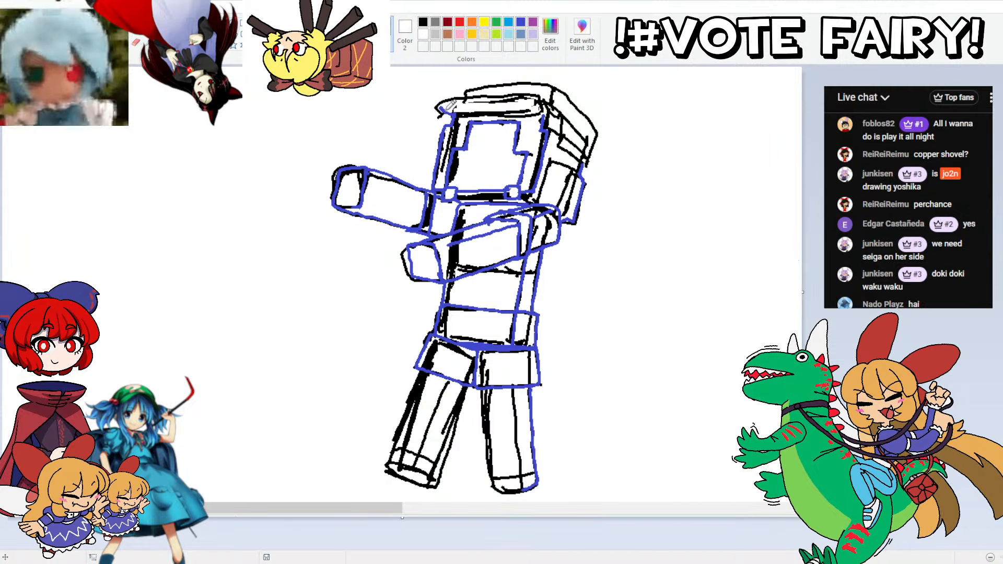
Step: Trace the cap's rounded brim, side and crown in blue, redoing the crown's top edge
mouse_move(443, 95)
mouse_down()
mouse_move(533, 88)
mouse_move(550, 103)
mouse_move(453, 113)
mouse_up()
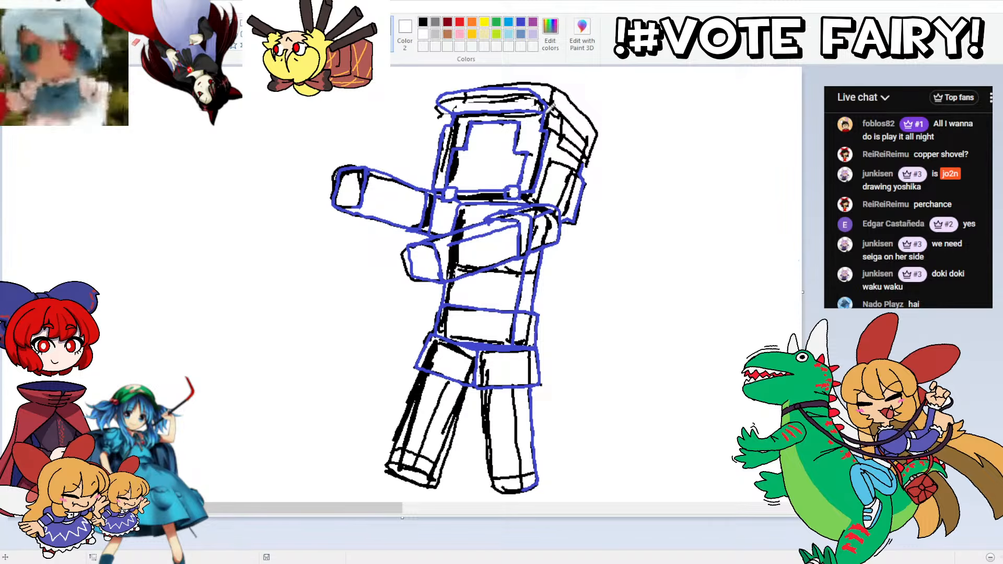
drag(548, 105, 588, 153)
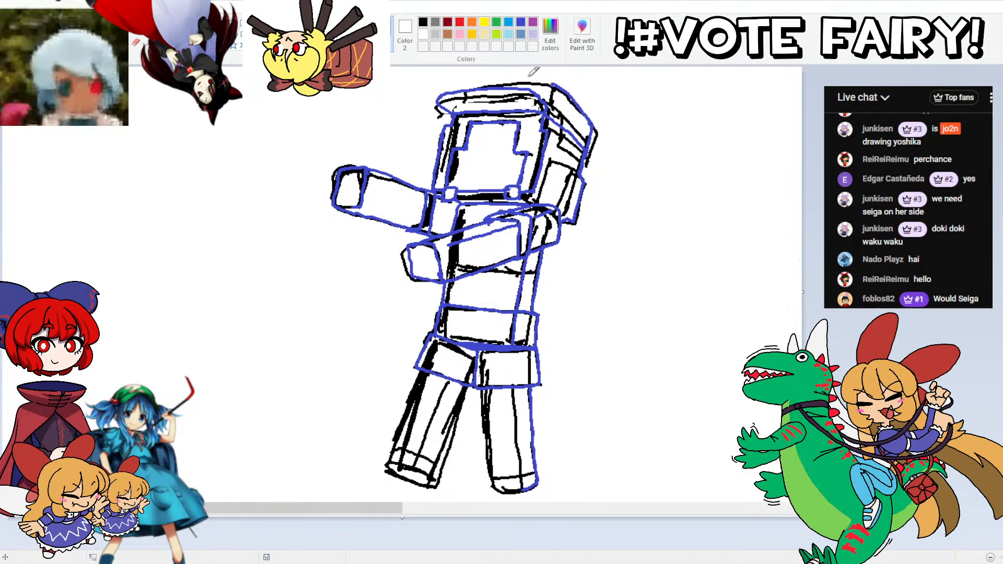
key(ctrl+z)
mouse_move(547, 109)
mouse_down()
mouse_move(557, 83)
mouse_move(592, 120)
mouse_move(551, 84)
mouse_move(464, 86)
mouse_up()
key(ctrl+z)
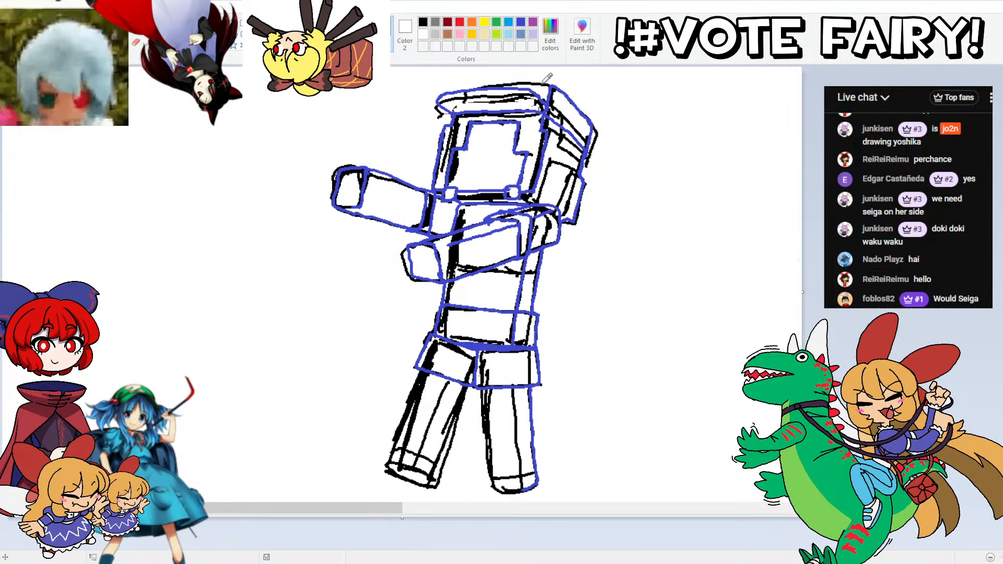
drag(550, 84, 464, 86)
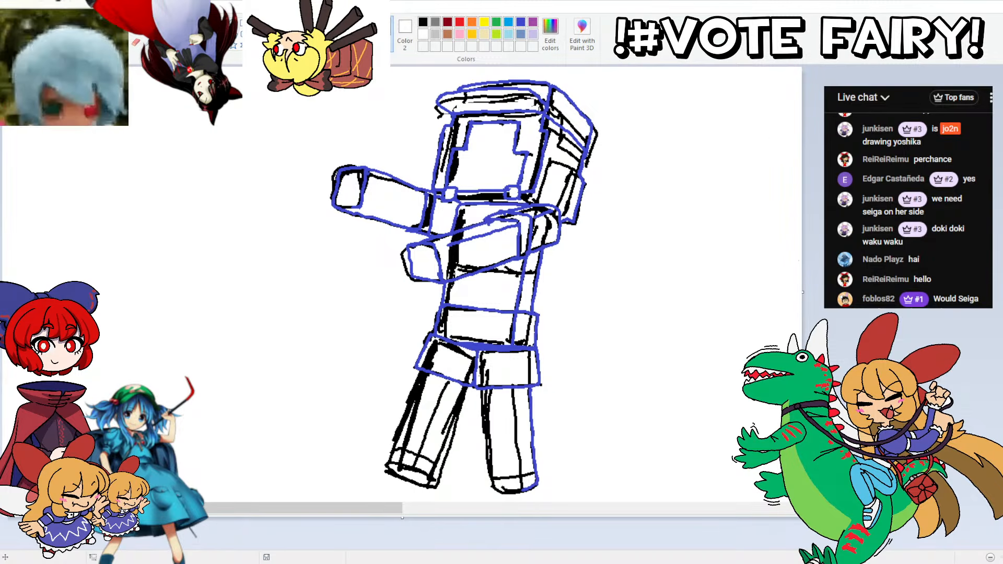
Step: Trace both legs with their lengthwise lines and shoe bands in blue, and add a fold line on the far skirt panel
scroll(531, 329, down, 3)
mouse_move(540, 324)
mouse_down()
mouse_move(496, 337)
mouse_move(492, 226)
mouse_up()
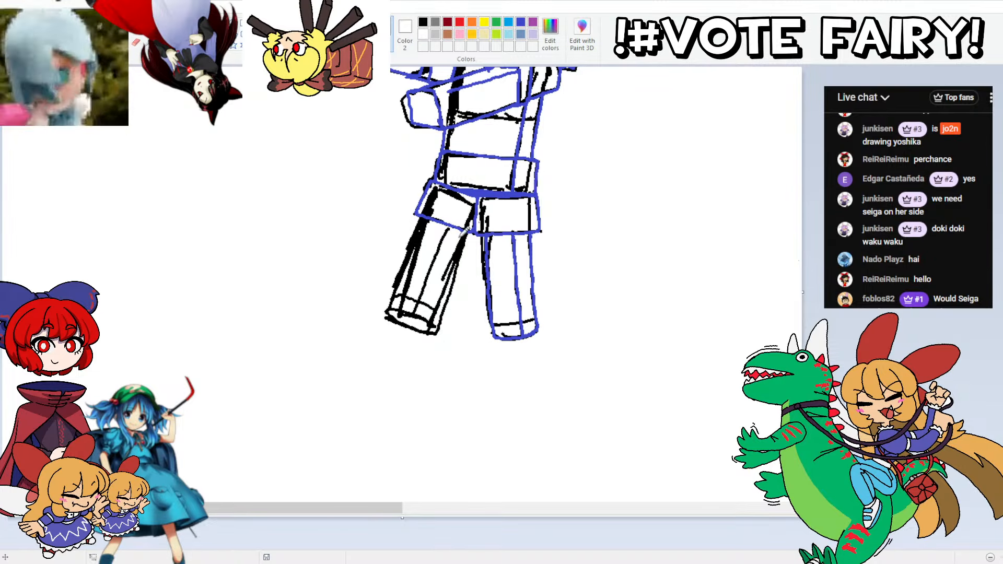
mouse_move(471, 224)
mouse_down()
mouse_move(435, 320)
mouse_move(407, 321)
mouse_move(391, 305)
mouse_move(433, 310)
mouse_move(432, 326)
mouse_move(402, 277)
mouse_move(430, 214)
mouse_up()
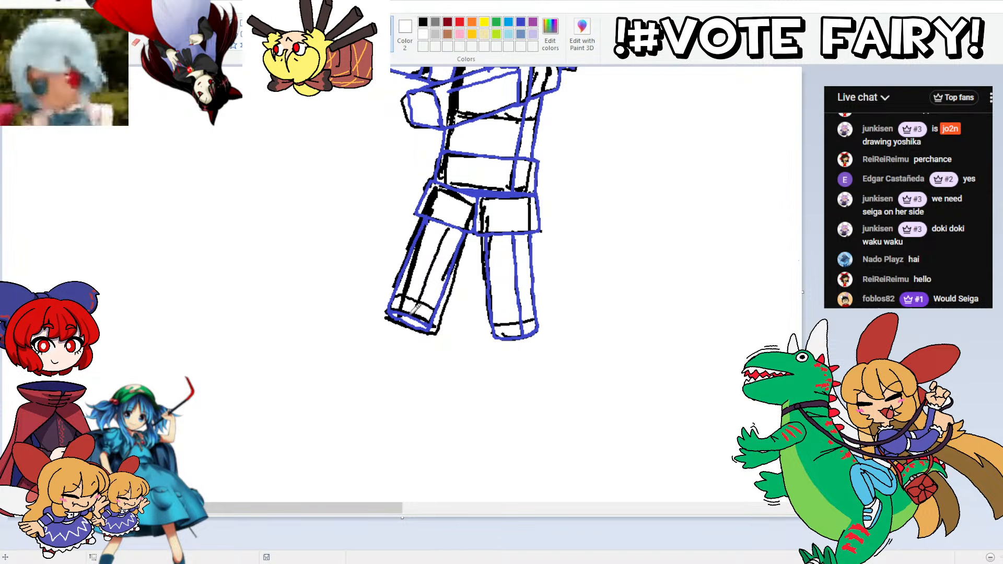
drag(416, 309, 449, 219)
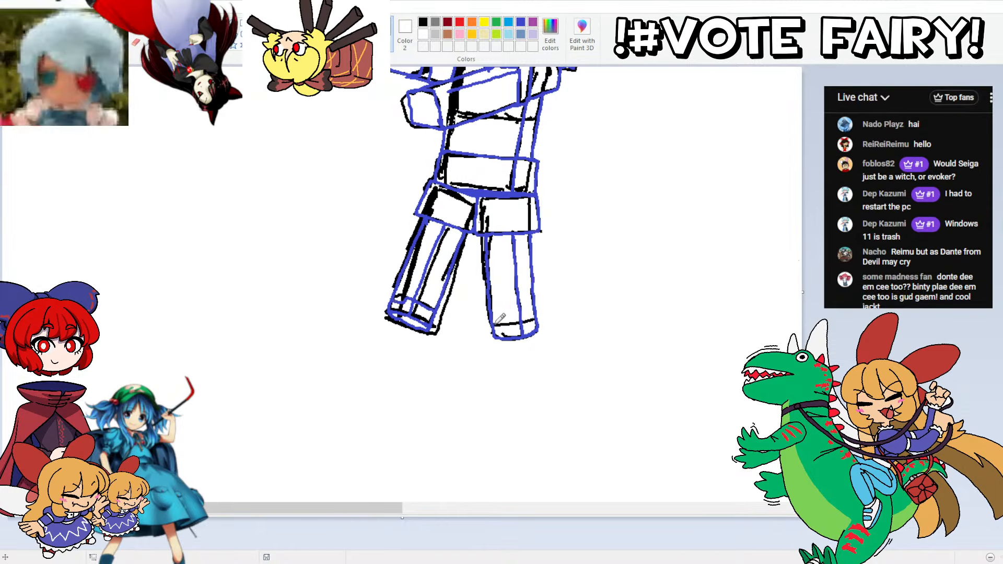
drag(497, 319, 518, 324)
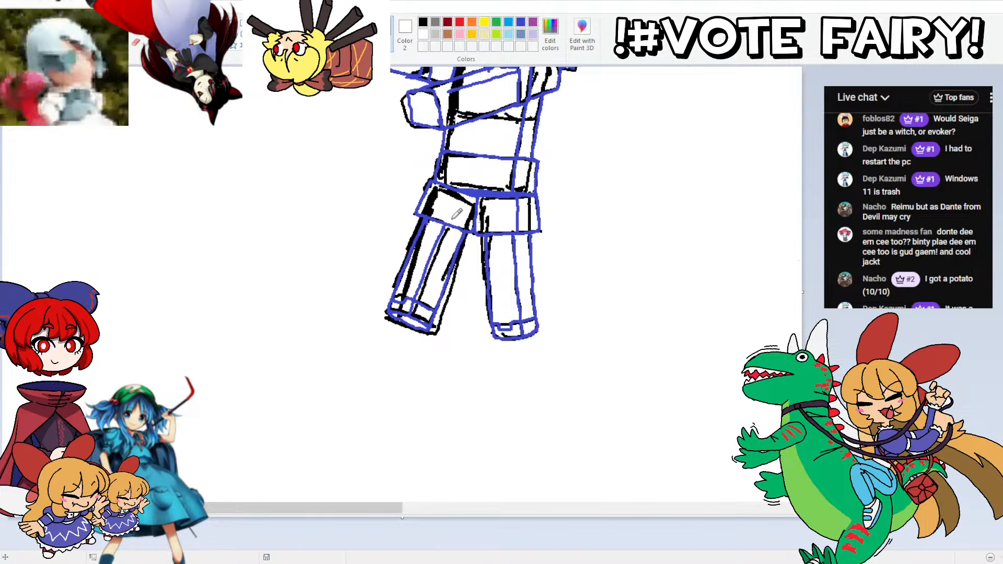
drag(453, 222, 468, 190)
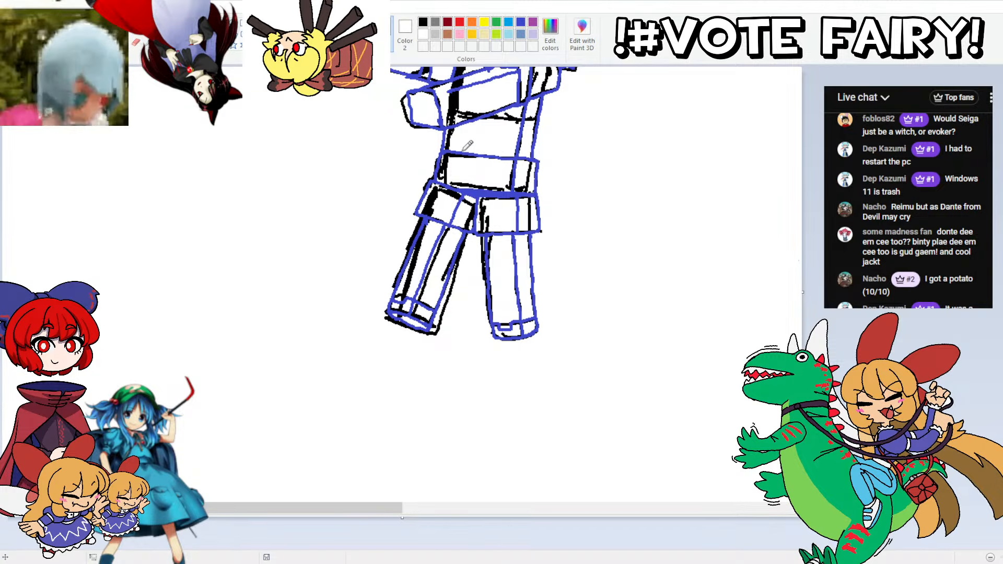
scroll(467, 159, up, 3)
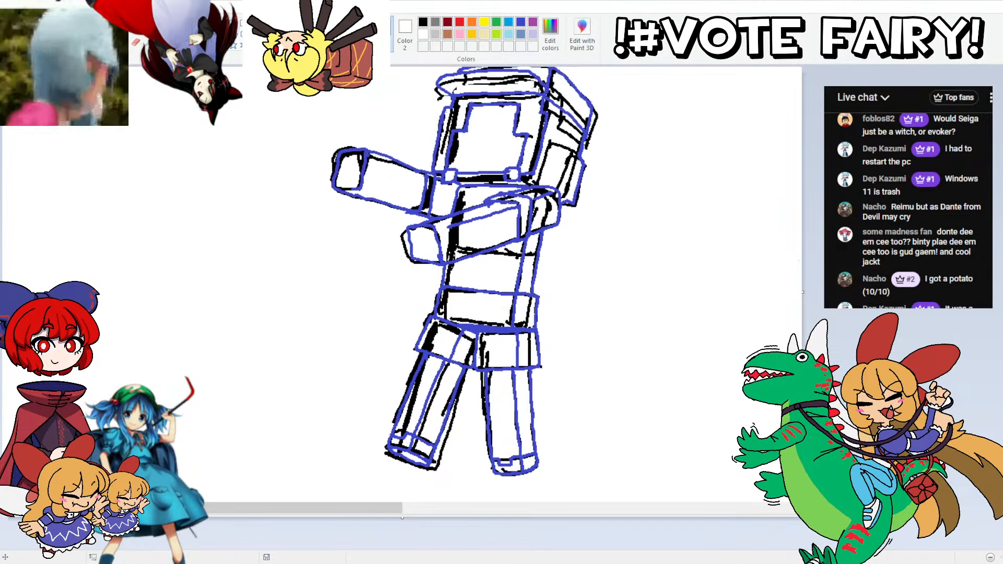
scroll(464, 282, up, 2)
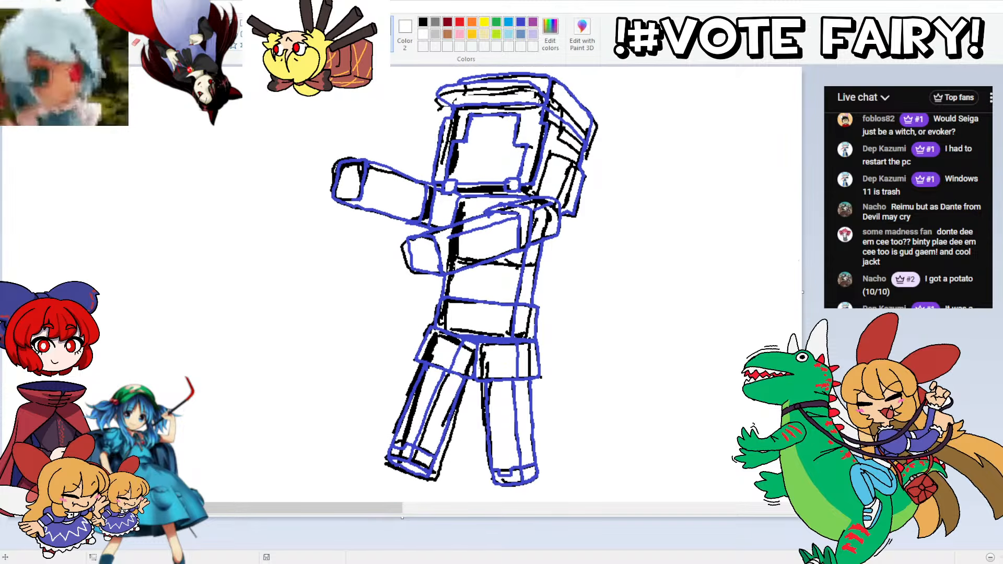
scroll(464, 282, down, 1)
scroll(464, 282, up, 2)
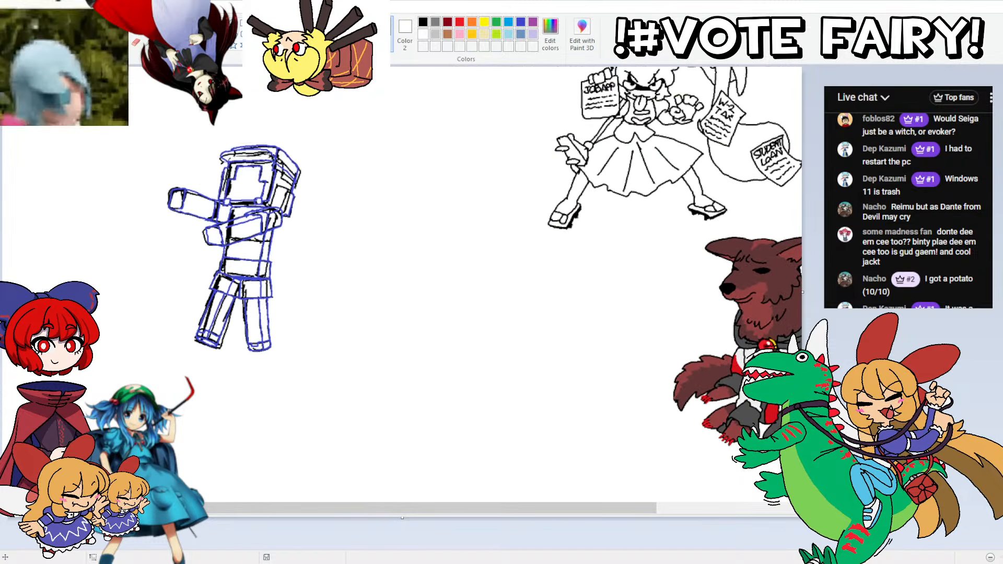
Step: Select the traced Yoshika figure and move only its blue lines clear of the black sketch
scroll(414, 509, left, 3)
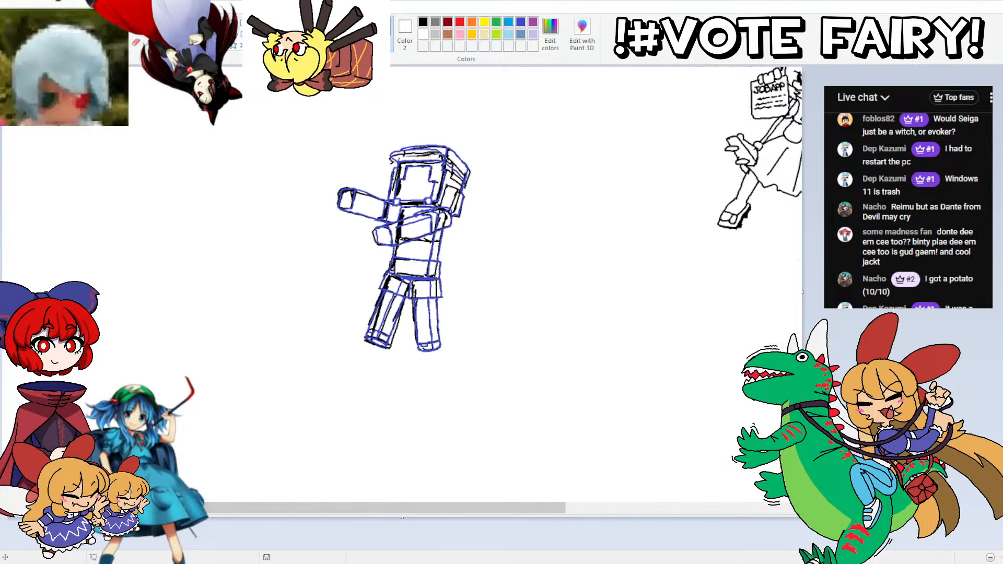
mouse_move(316, 149)
mouse_down()
mouse_move(482, 150)
mouse_move(316, 190)
mouse_move(316, 153)
mouse_up()
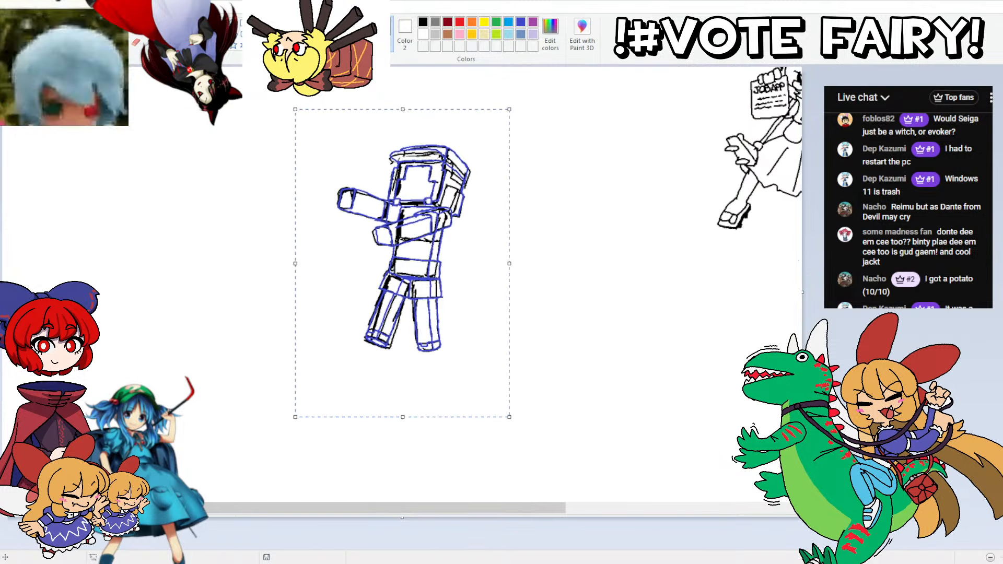
drag(395, 178, 167, 150)
click(305, 109)
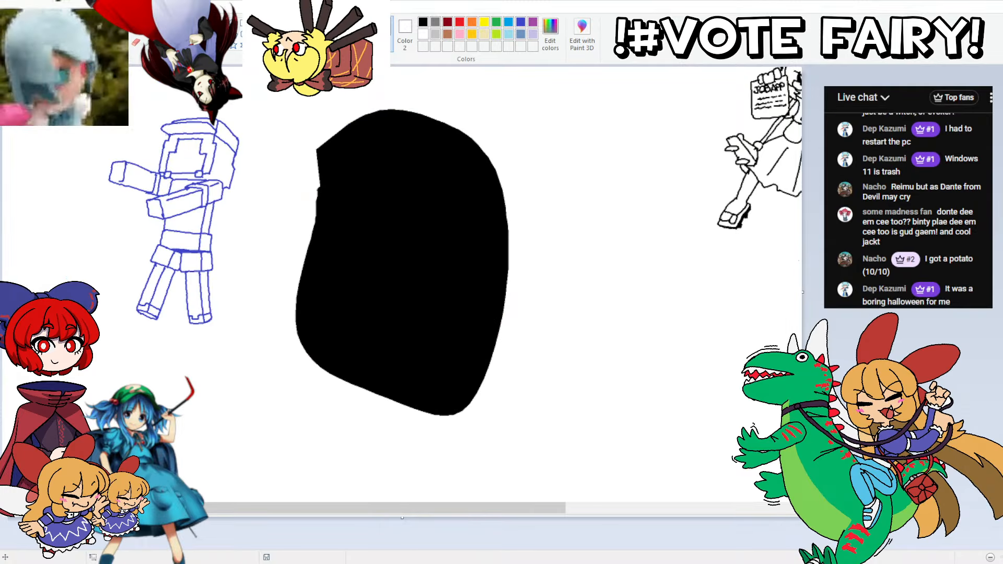
Step: Remove the black leftover area and move the clean blue figure back to the open middle of the canvas
key(ctrl+z)
mouse_move(93, 132)
mouse_down()
mouse_move(94, 369)
mouse_move(89, 137)
mouse_up()
drag(173, 220, 415, 254)
click(235, 227)
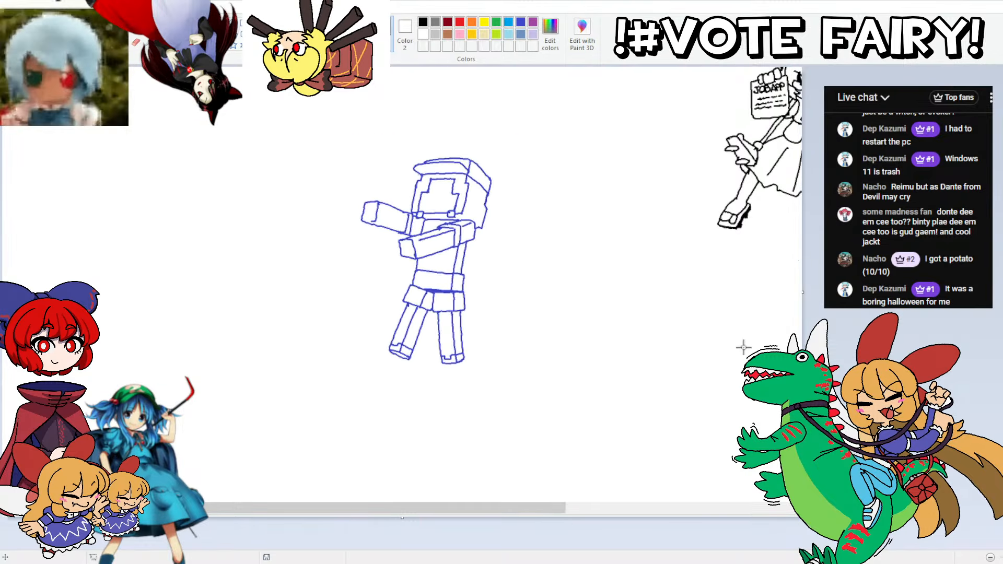
Step: Widen the cap by shifting its brim tip and rear corner outward, and reconnect the crown and side lines
click(1001, 558)
drag(298, 514, 405, 514)
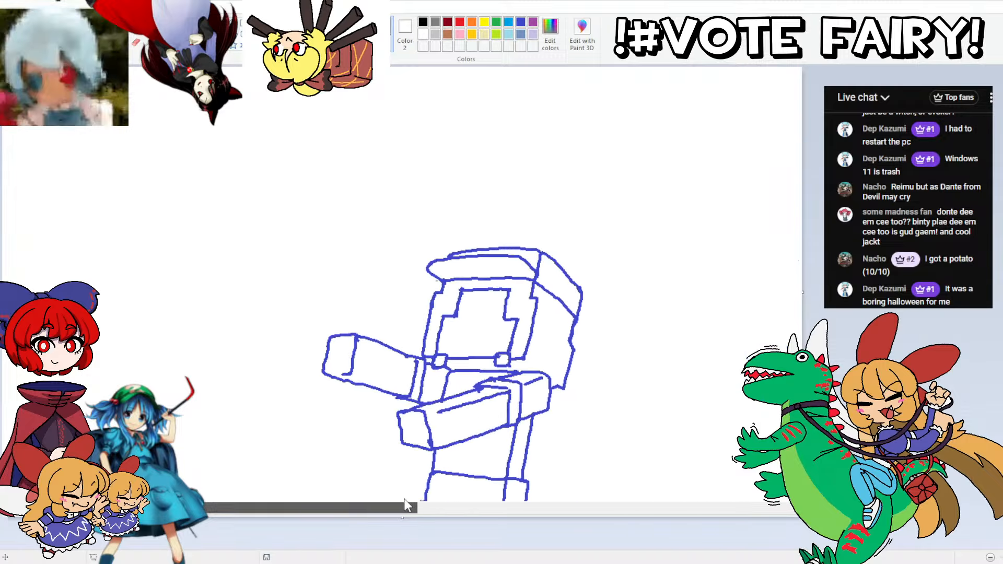
scroll(437, 94, down, 3)
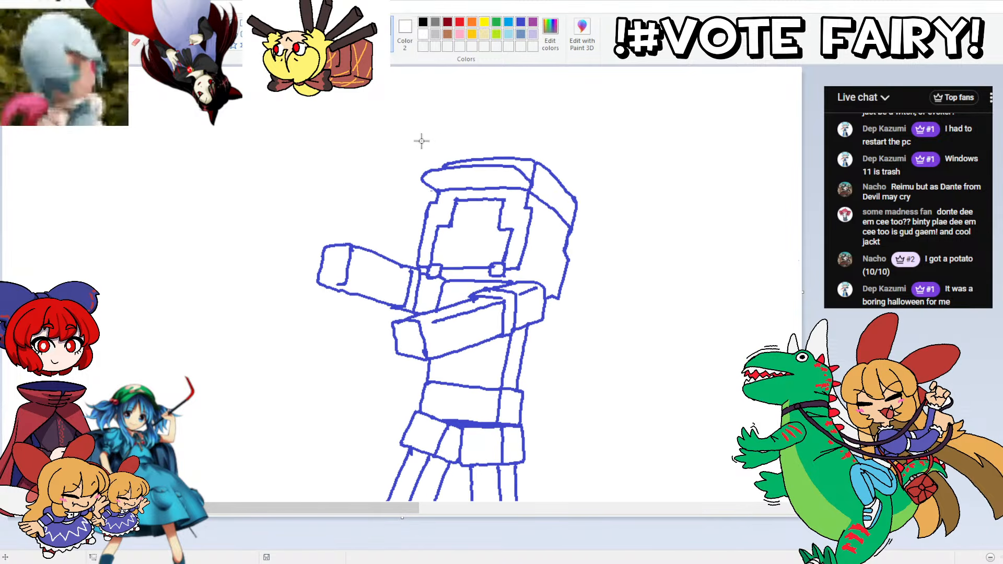
mouse_move(421, 140)
mouse_down()
mouse_move(483, 140)
mouse_move(472, 190)
mouse_move(449, 195)
mouse_move(407, 178)
mouse_move(437, 170)
mouse_up()
click(219, 161)
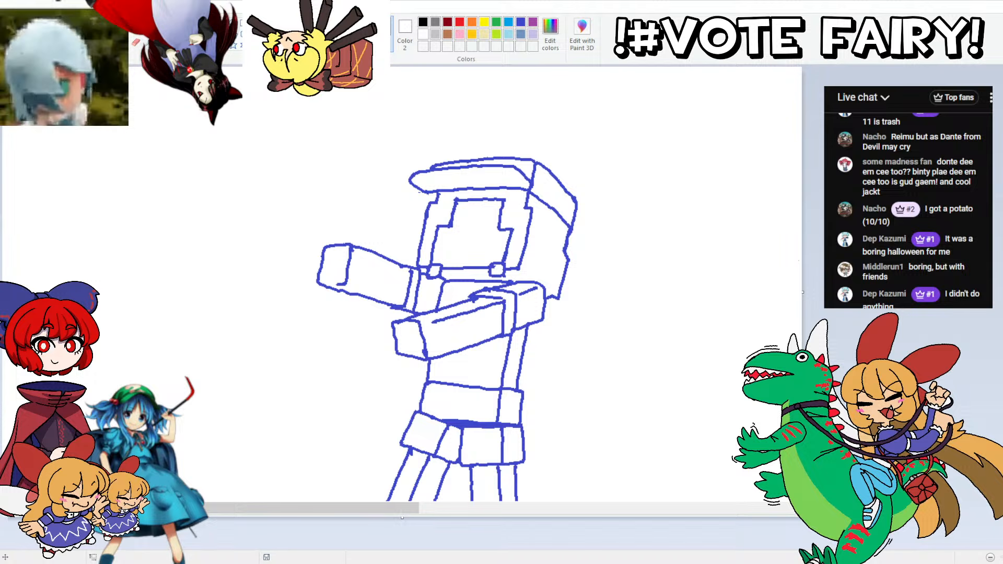
mouse_move(515, 145)
mouse_down()
mouse_move(506, 190)
mouse_move(552, 214)
mouse_move(555, 165)
mouse_move(523, 147)
mouse_move(567, 188)
mouse_move(556, 166)
mouse_move(560, 210)
mouse_move(555, 183)
mouse_up()
click(394, 179)
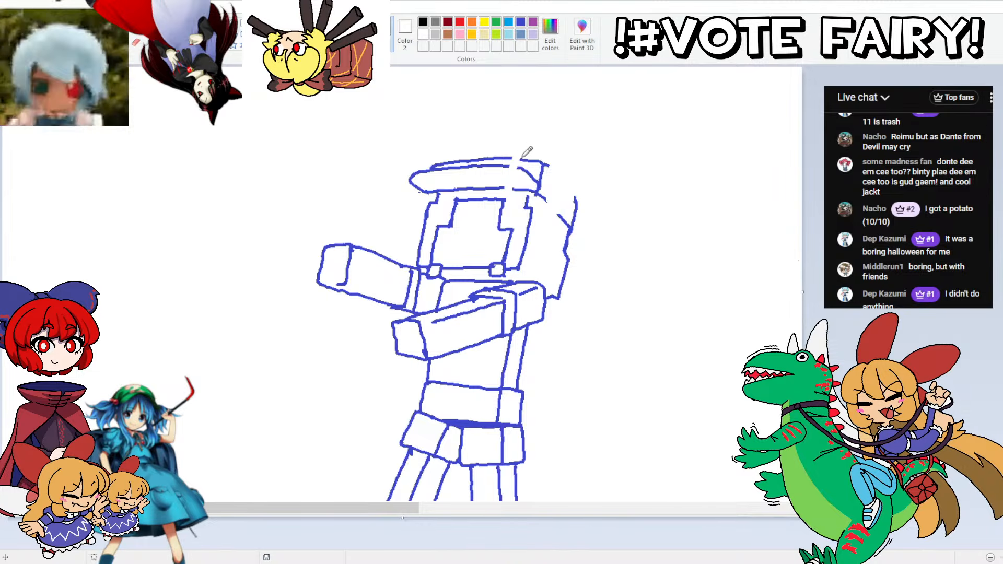
mouse_move(523, 156)
mouse_down()
mouse_move(549, 165)
mouse_move(574, 197)
mouse_move(559, 218)
mouse_move(541, 192)
mouse_up()
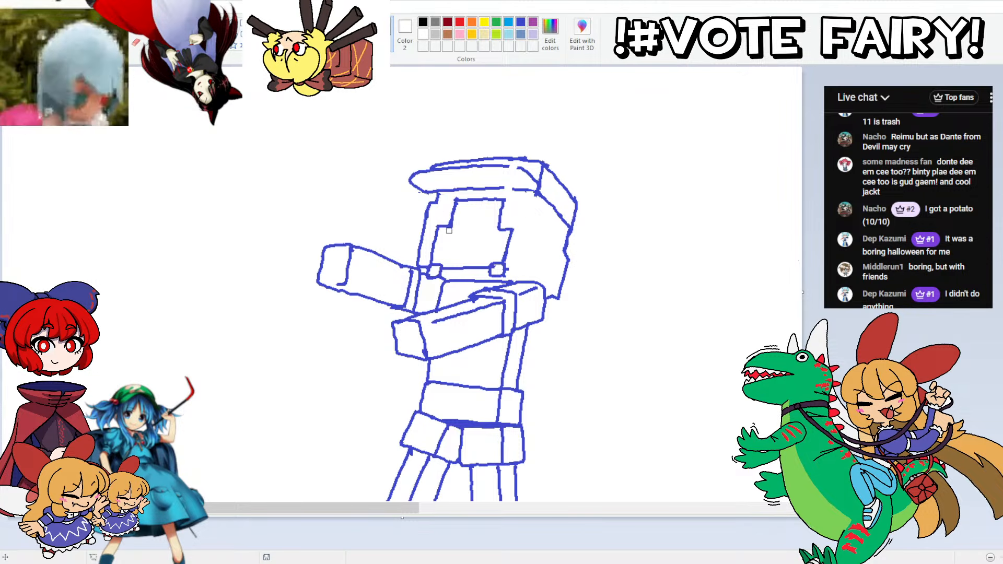
Step: Shift the front hair edge outward and redraw the bangs with smaller stepped corners around the face
mouse_move(413, 203)
mouse_down()
mouse_move(439, 192)
mouse_move(458, 206)
mouse_move(439, 277)
mouse_move(416, 268)
mouse_move(417, 216)
mouse_up()
drag(436, 210, 429, 208)
click(221, 189)
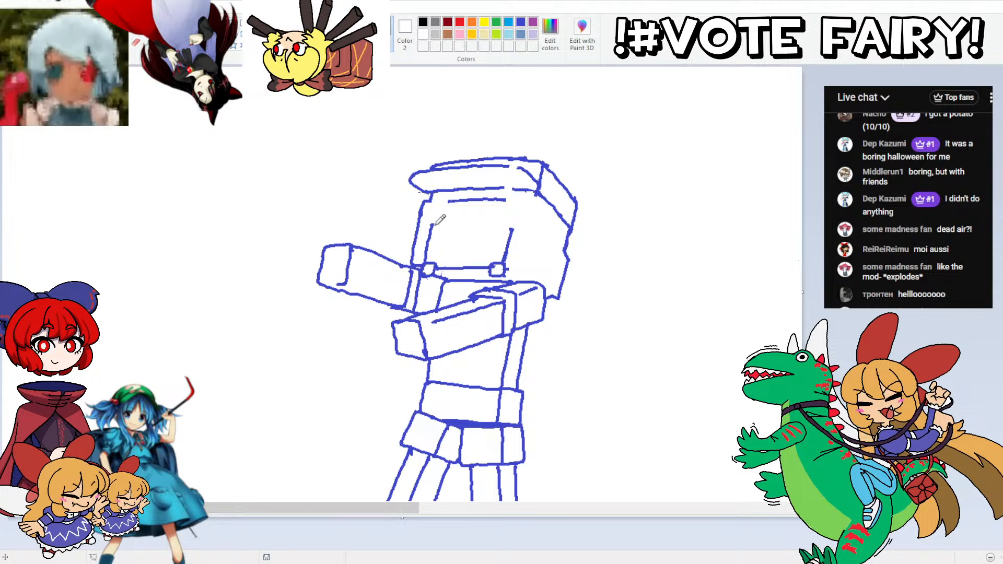
drag(433, 224, 453, 200)
drag(511, 229, 493, 200)
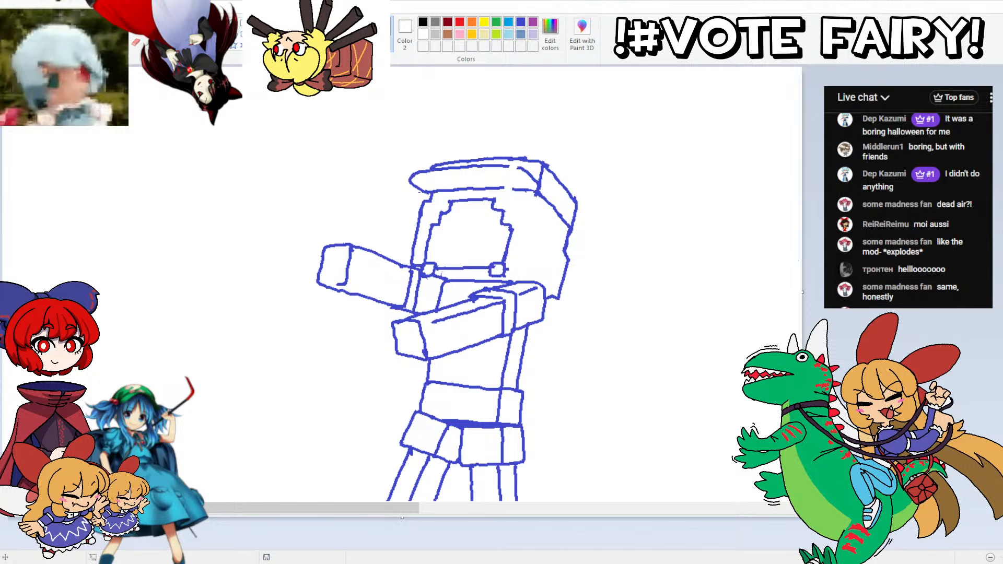
Step: Recolour the figure's blue outlines black, including the isolated line on the near sleeve
click(449, 165)
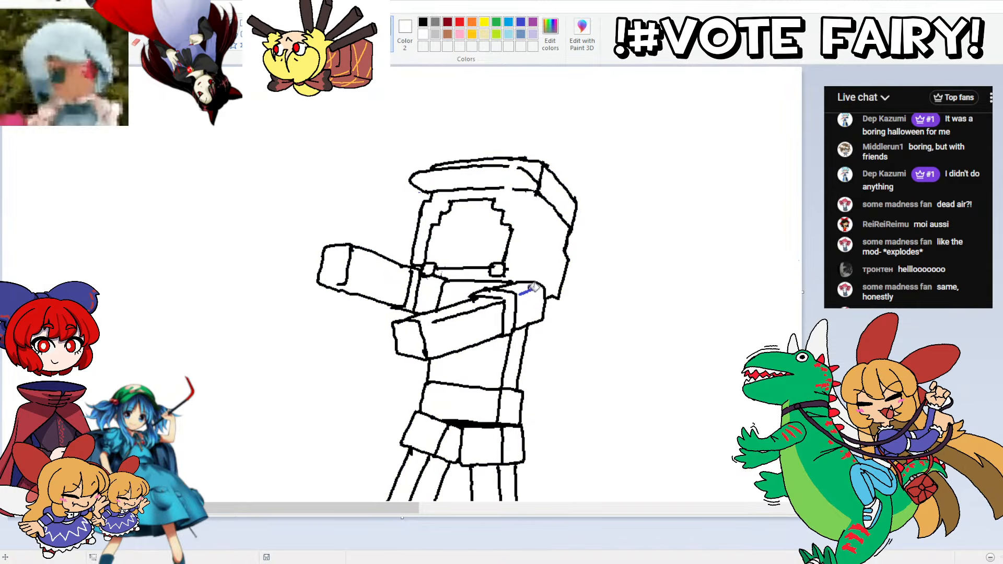
click(529, 290)
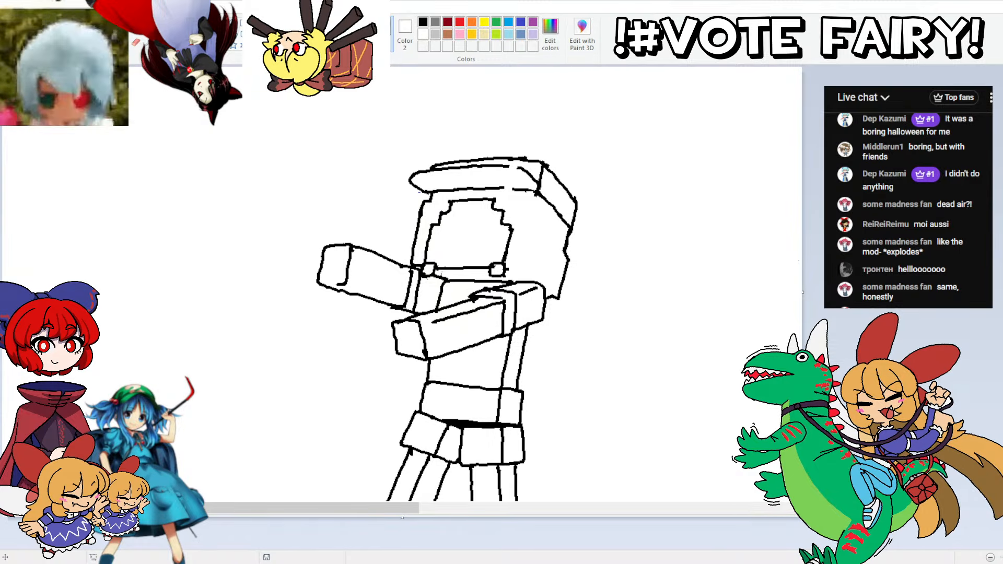
Step: Mix a muted purple, RGB 129, 117, 185, and fill the hair and the front of the cap with it
click(550, 35)
click(584, 231)
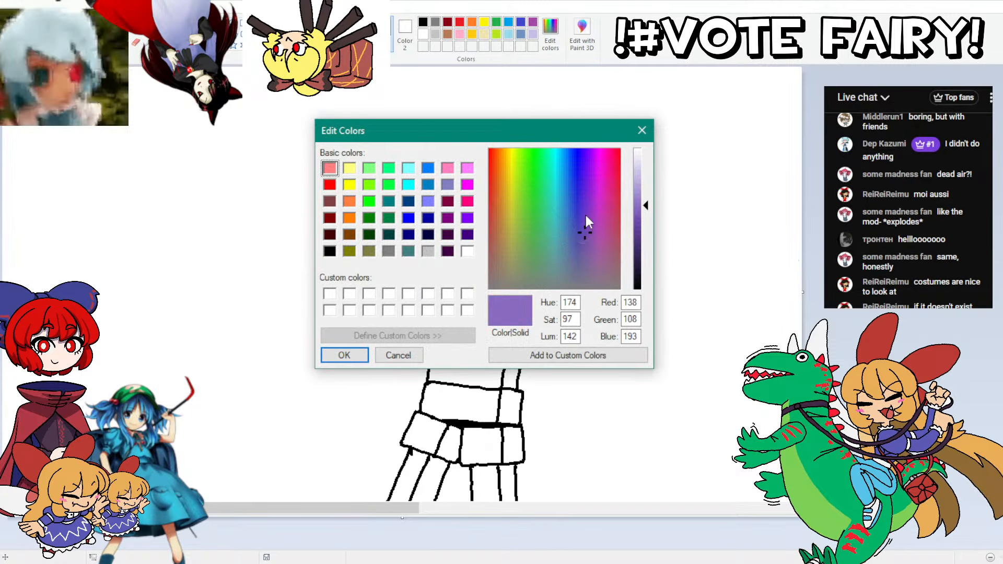
click(581, 243)
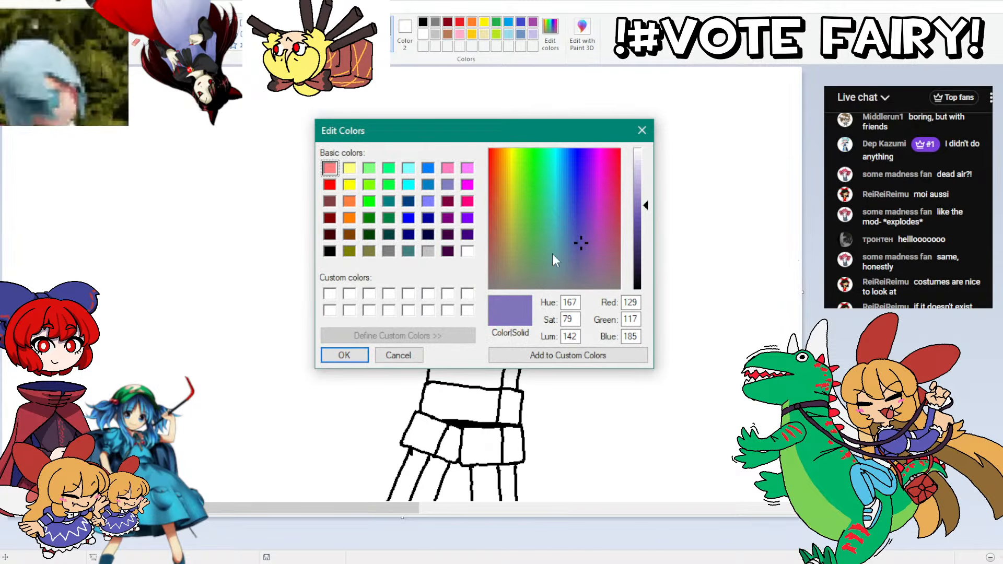
click(344, 355)
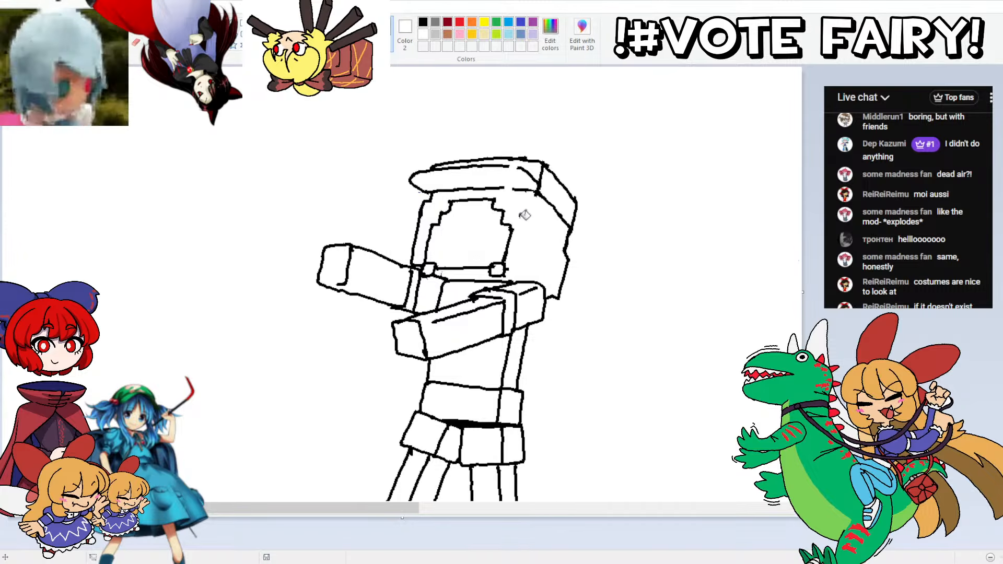
click(419, 171)
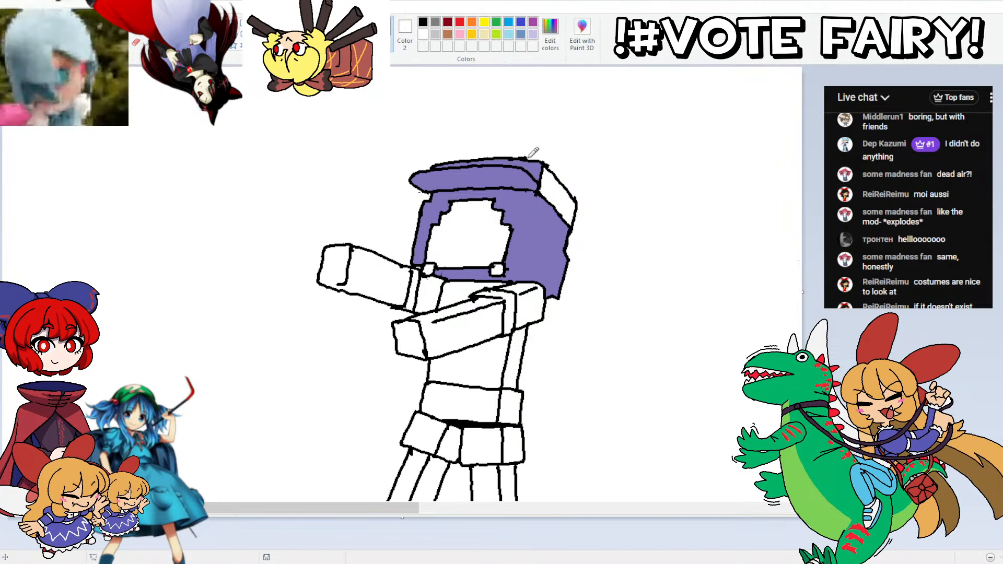
Step: Fill the cap's brim, crown and side with blue, RGB 84, 84, 184, and the face's corner squares with the hair purple
click(550, 35)
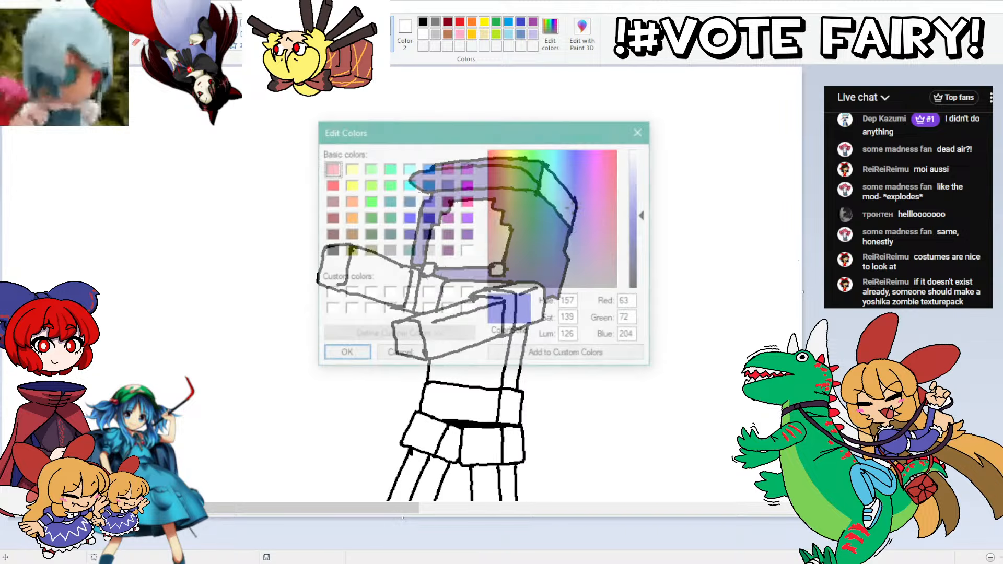
click(577, 230)
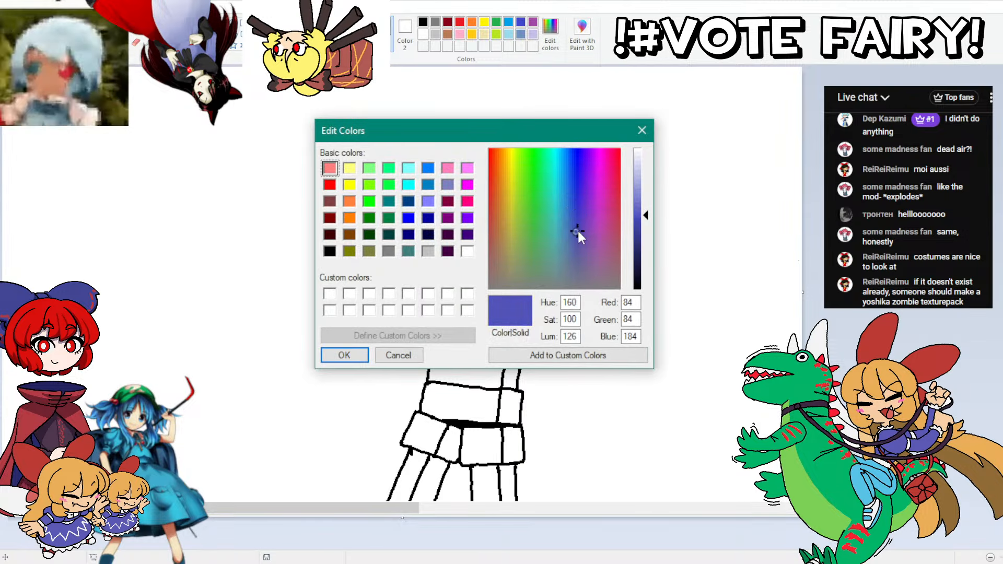
click(345, 356)
click(473, 176)
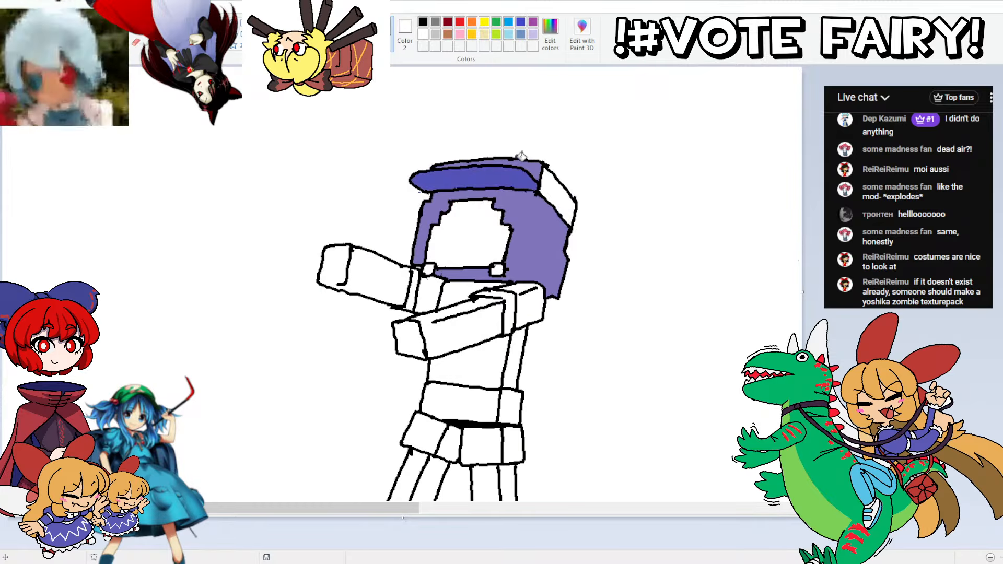
click(548, 177)
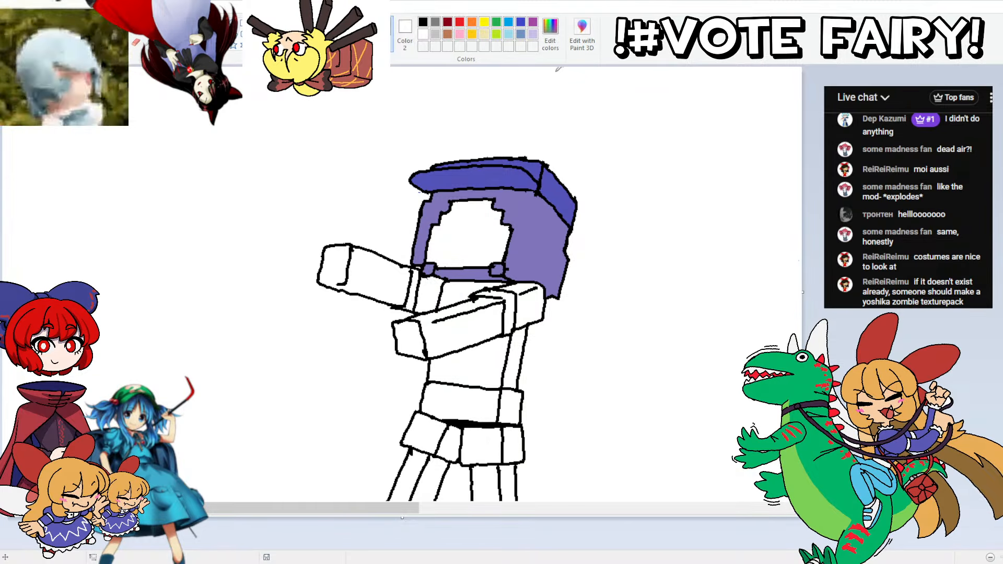
Step: Mix a pale peach skin tone, RGB 251, 238, 221, and fill the face and the strip below the chin
click(550, 35)
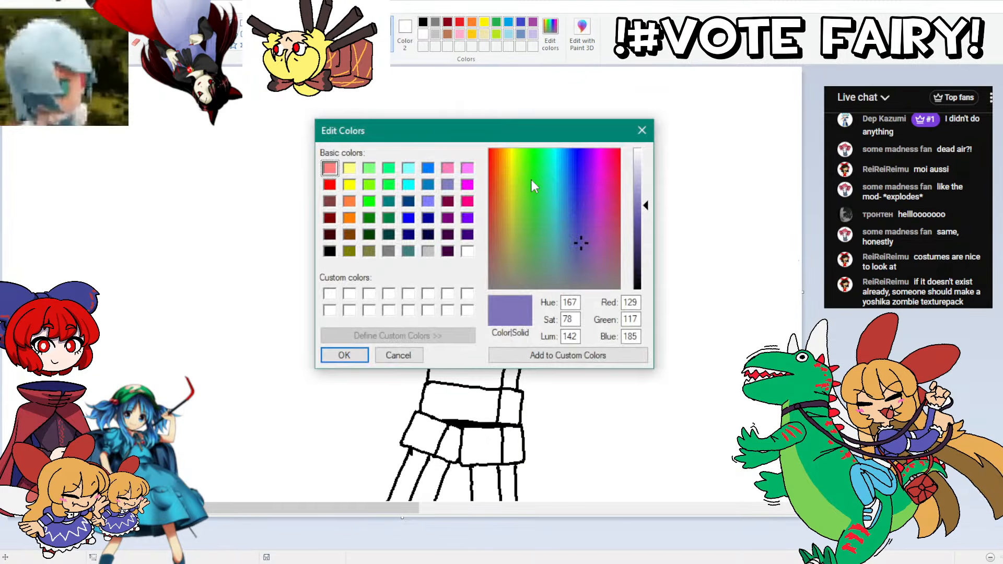
click(501, 159)
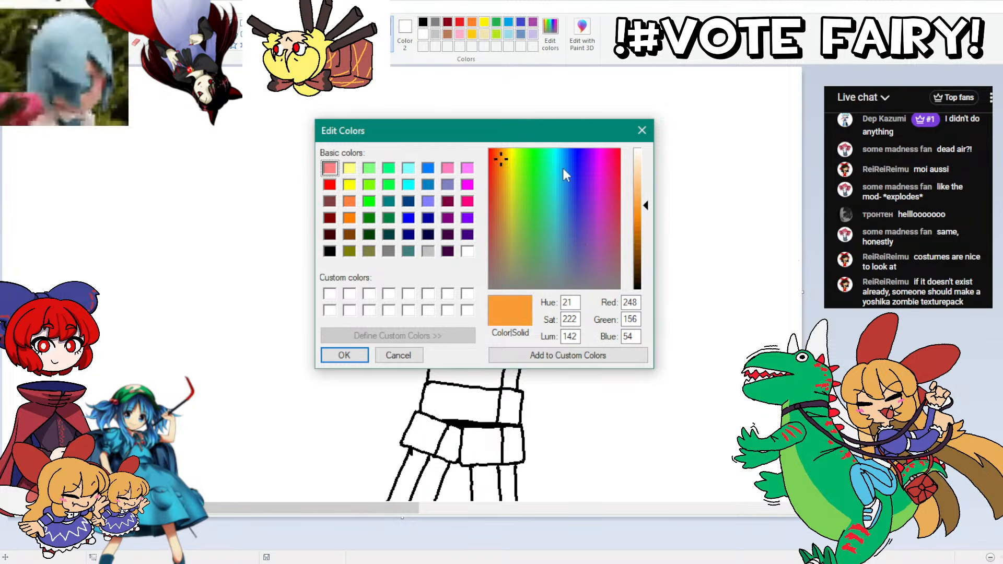
click(501, 179)
click(643, 166)
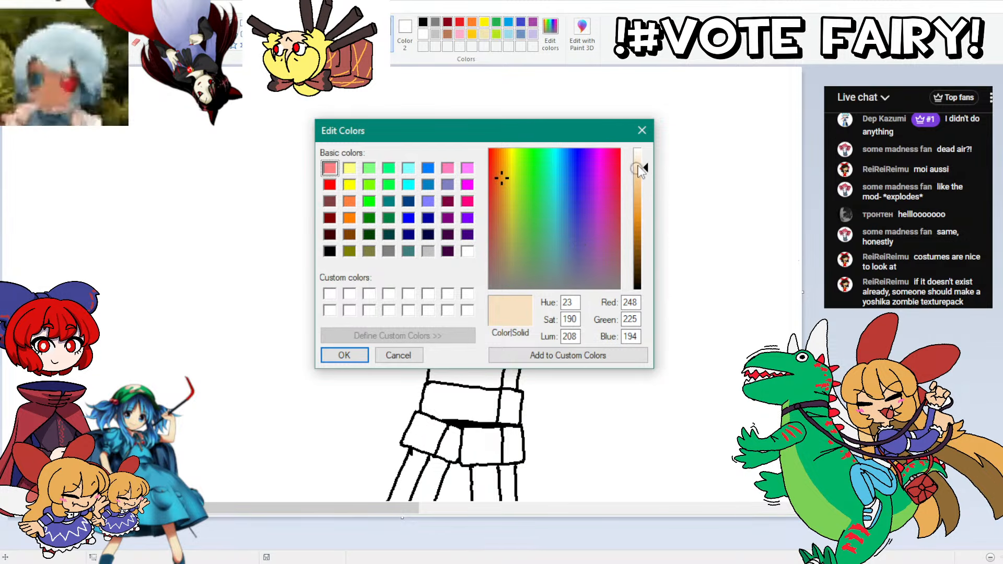
drag(642, 166, 643, 159)
click(352, 360)
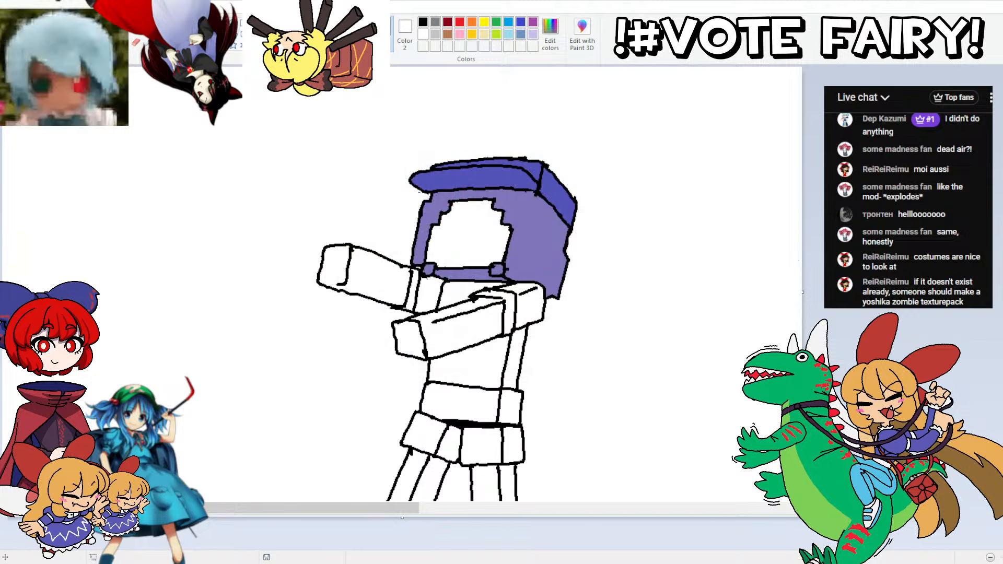
click(480, 257)
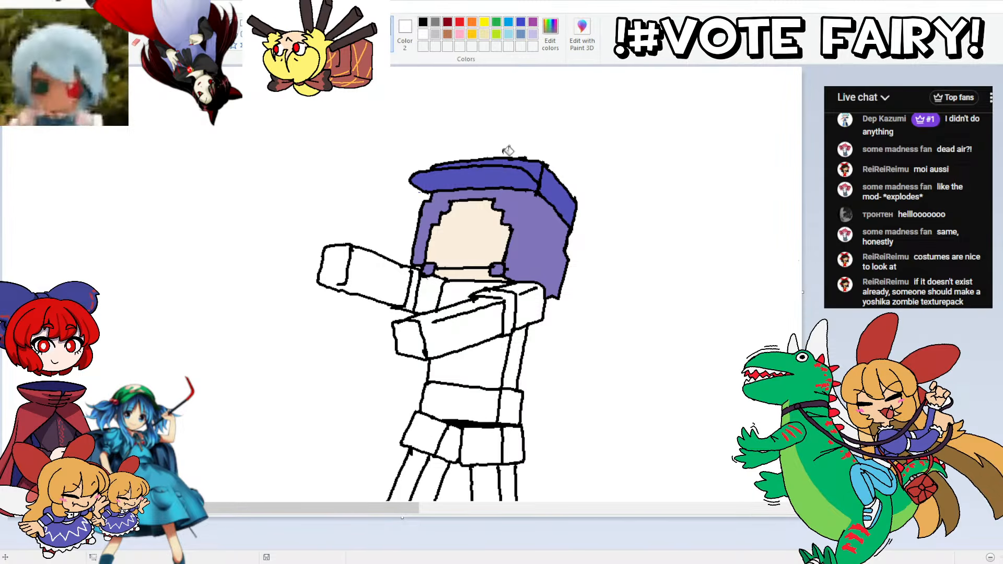
Step: Refill the face with a pinker, lighter skin tone, RGB 252, 241, 237
click(550, 34)
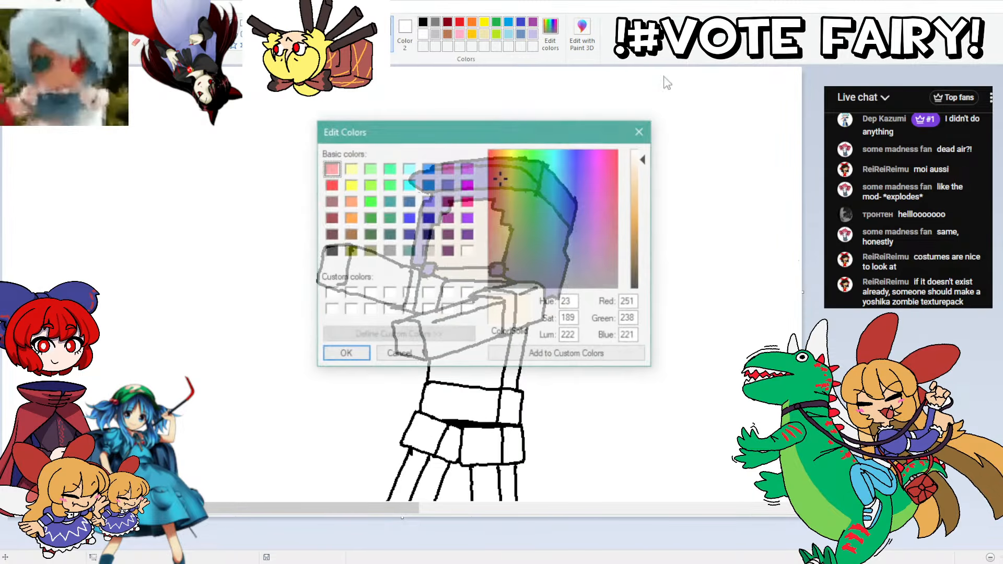
click(495, 177)
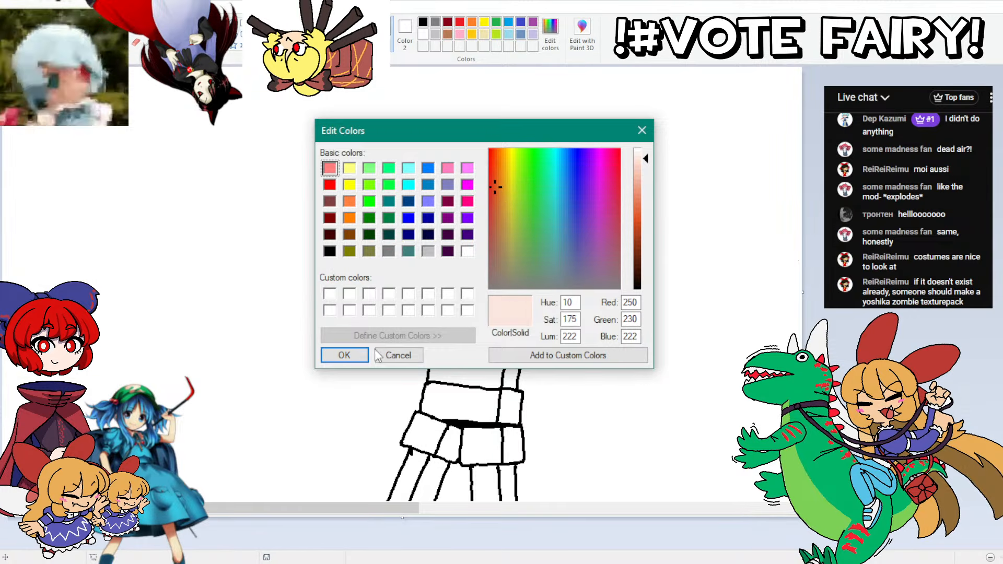
click(355, 356)
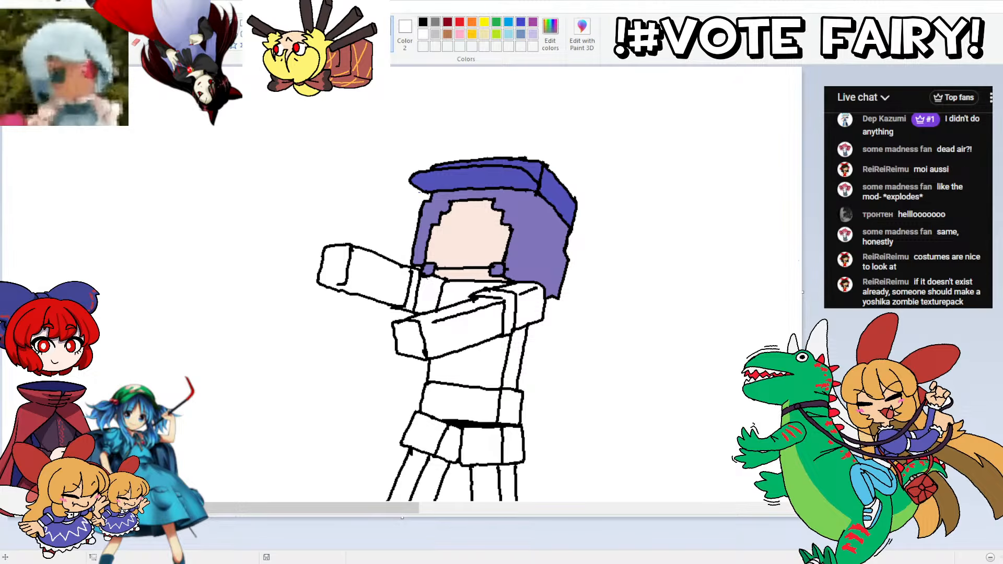
click(550, 35)
drag(643, 158, 642, 156)
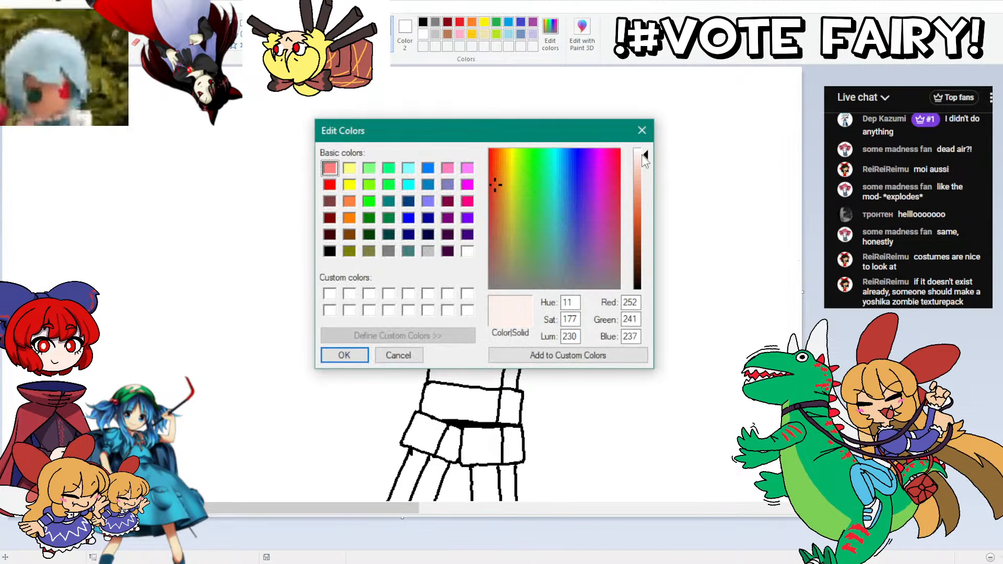
click(344, 356)
click(470, 226)
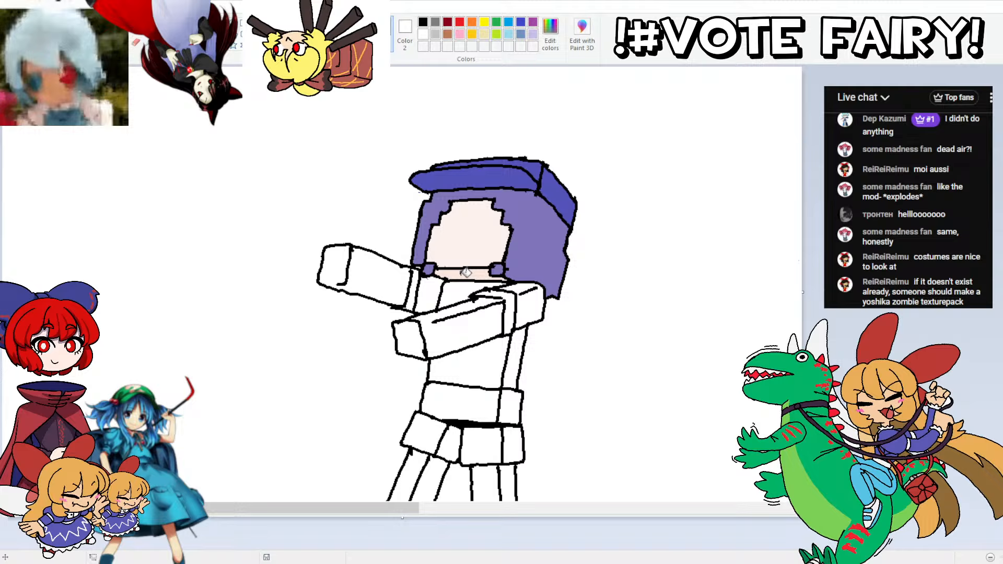
Step: Fill both arms, hands and legs with the same pale pink skin tone
click(452, 325)
click(412, 338)
click(392, 276)
click(337, 267)
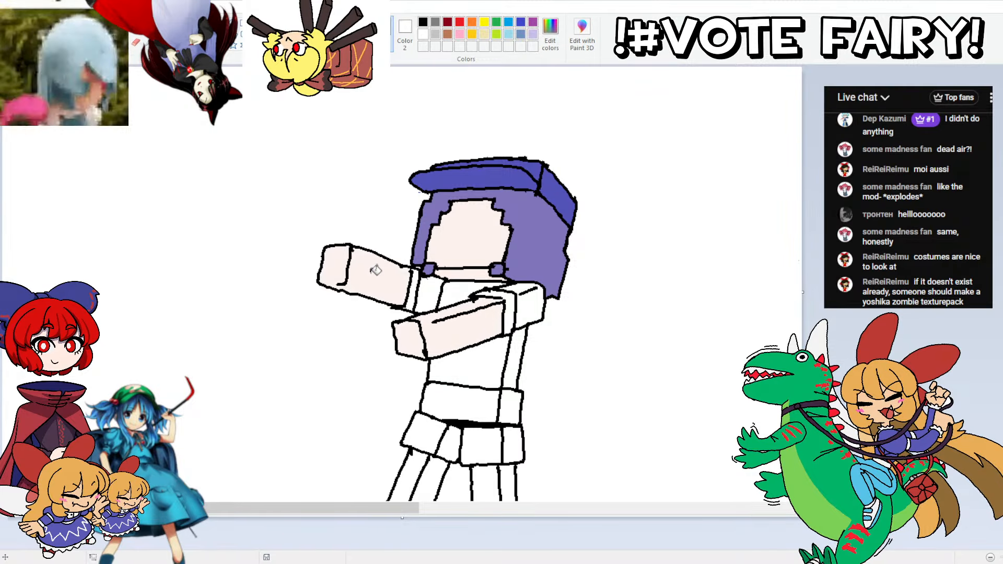
scroll(376, 270, down, 3)
click(492, 388)
click(429, 380)
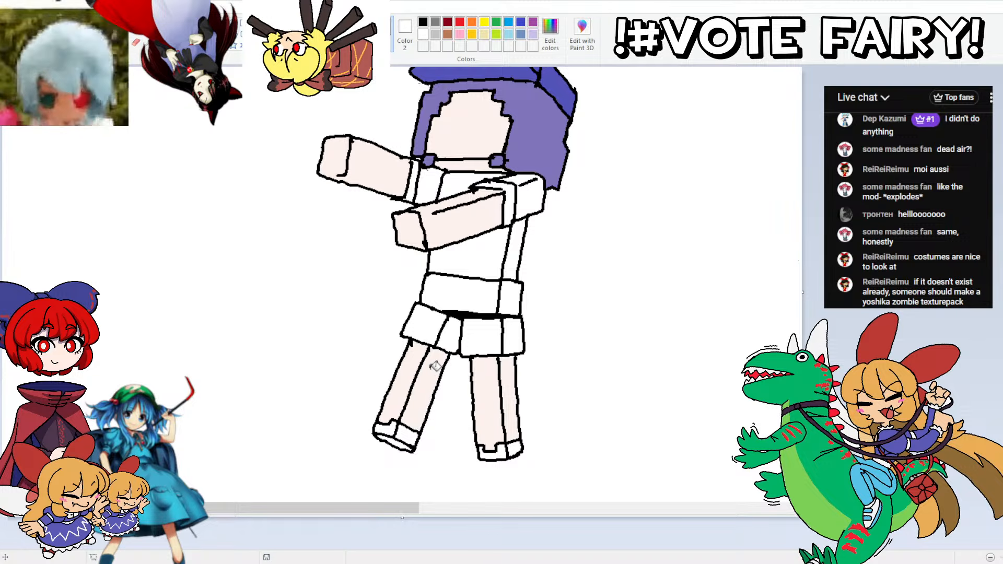
Step: Mix a red, RGB 208, 43, 47, and fill the shirt's front, side, shoulders and sleeves with it
scroll(436, 365, up, 3)
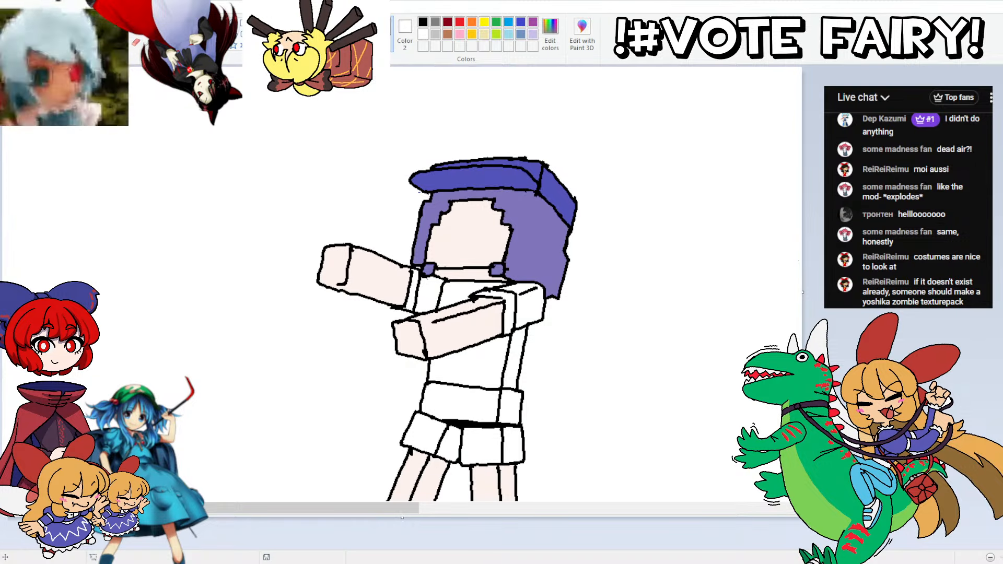
click(550, 34)
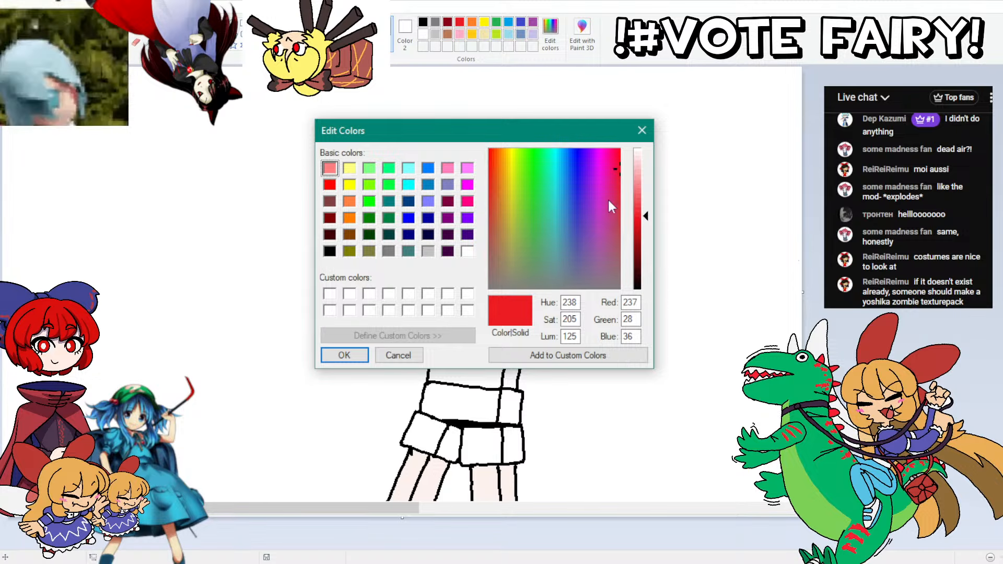
click(617, 205)
drag(616, 205, 634, 224)
click(344, 360)
click(470, 355)
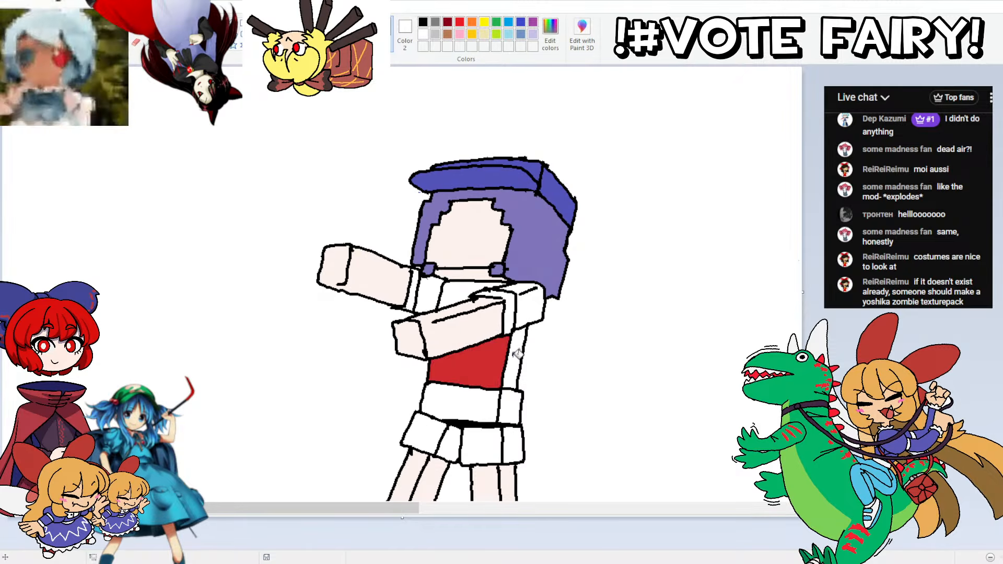
click(517, 354)
click(465, 289)
click(431, 286)
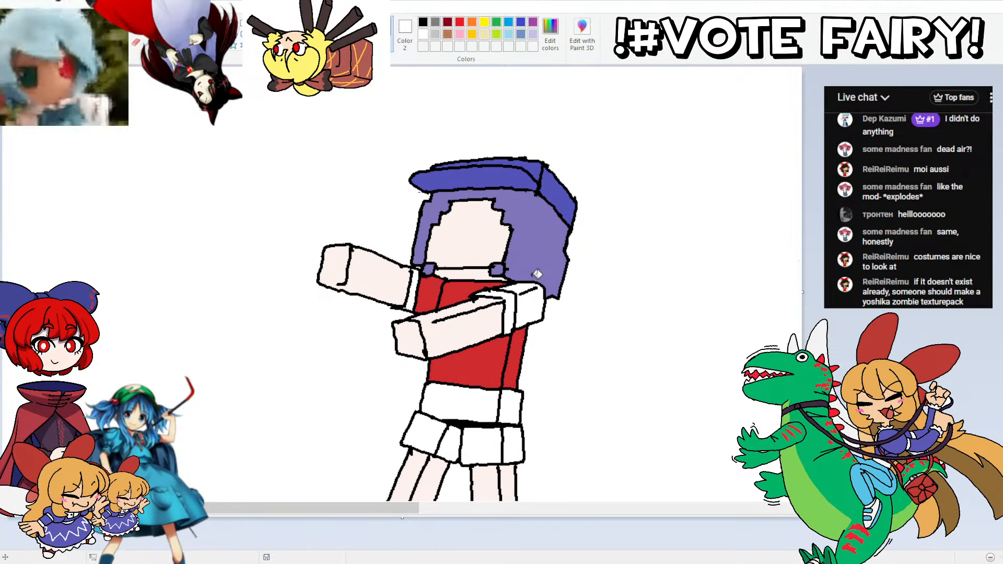
click(535, 296)
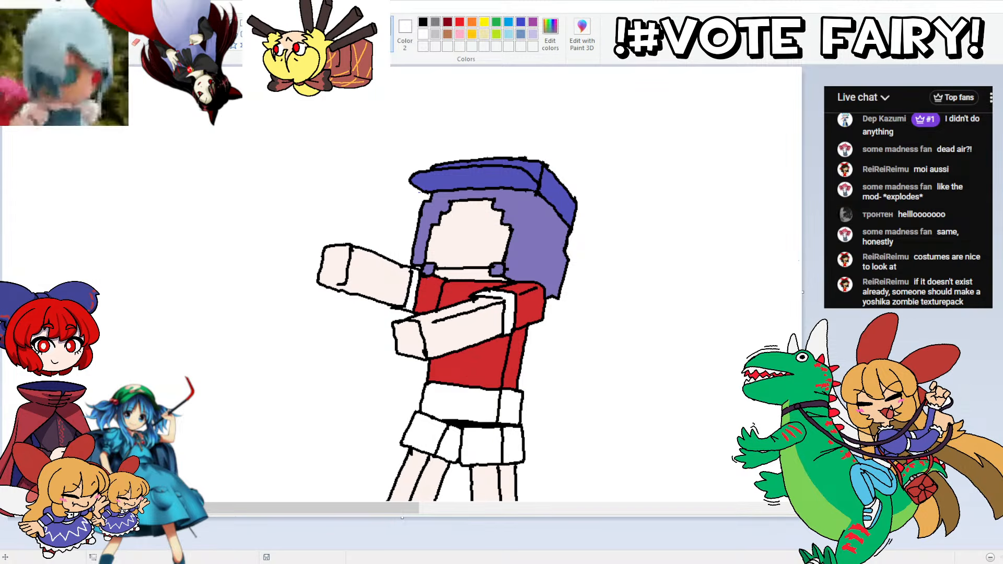
Step: Draw a red line across the front and side of the waist block and fill the strip above it red
drag(499, 400, 424, 395)
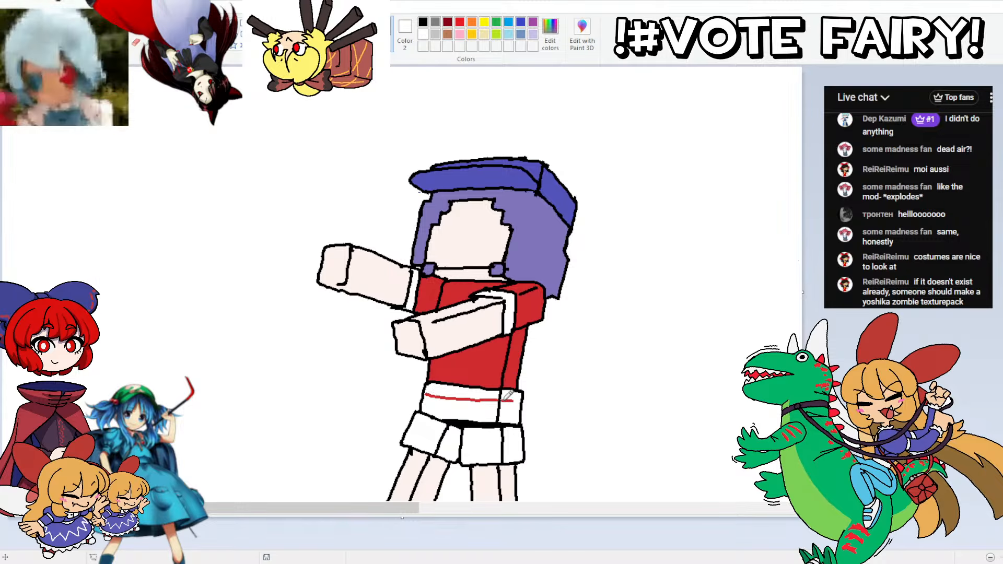
drag(501, 398, 521, 400)
click(463, 392)
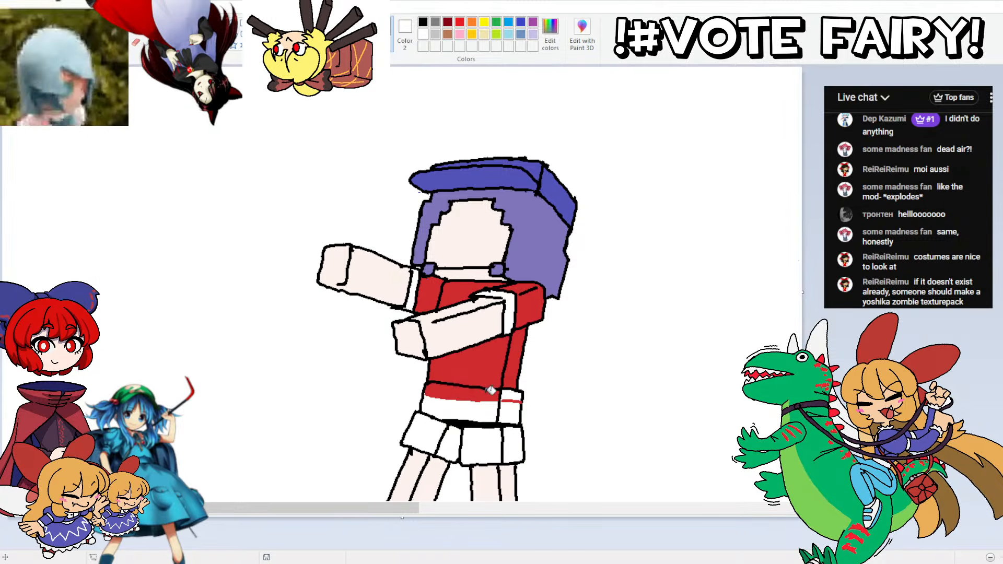
click(510, 391)
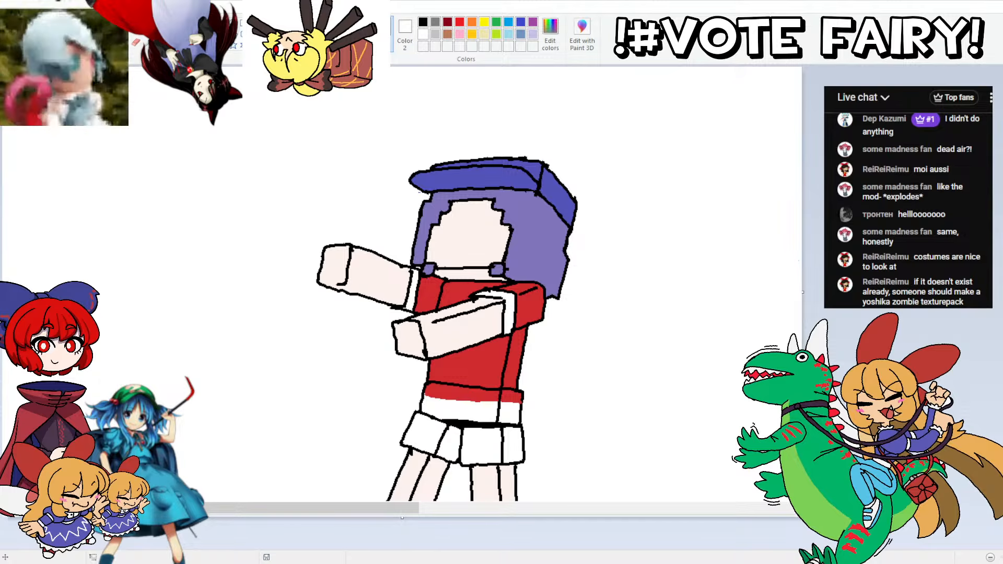
Step: Mix a dark grey-teal, RGB 67, 89, 90, and fill the lower waist block and all skirt panels
click(550, 34)
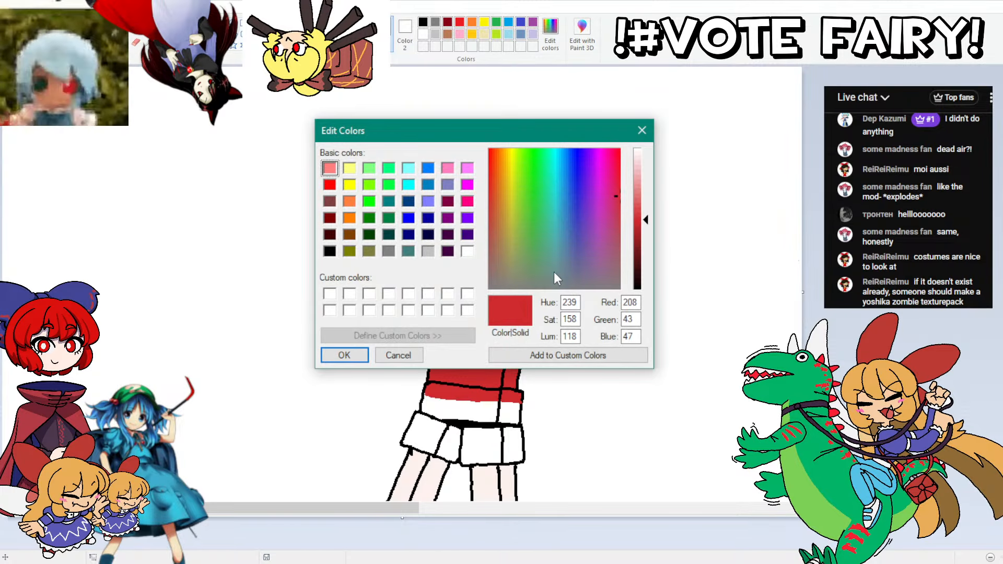
click(556, 268)
drag(635, 240, 635, 256)
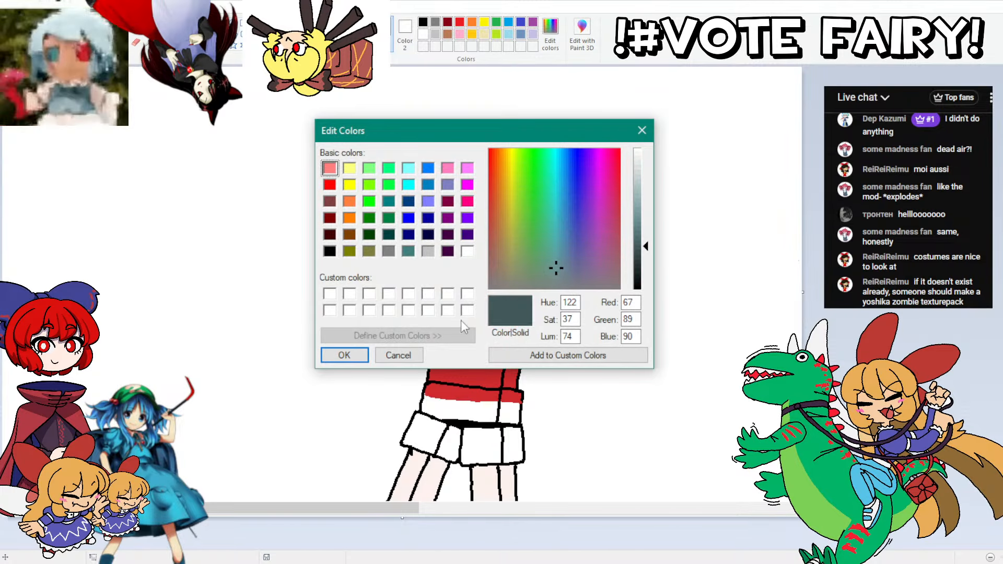
click(344, 355)
click(478, 411)
click(515, 411)
click(478, 450)
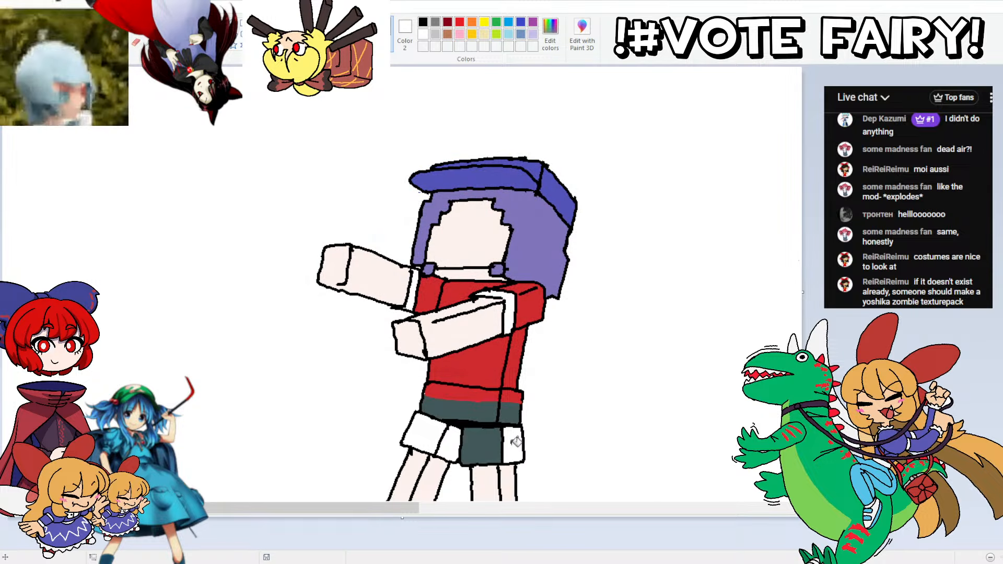
click(515, 443)
click(438, 434)
click(456, 429)
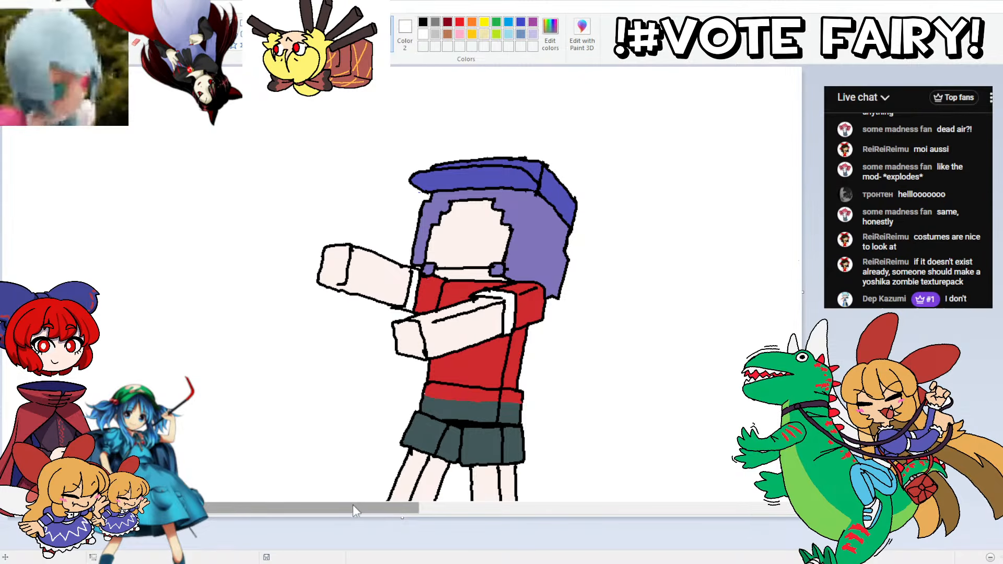
Step: Pick the light grey of the wolf's clothing and draw a filled narrow patch at the hem of the skirt's front panel
drag(357, 515, 636, 413)
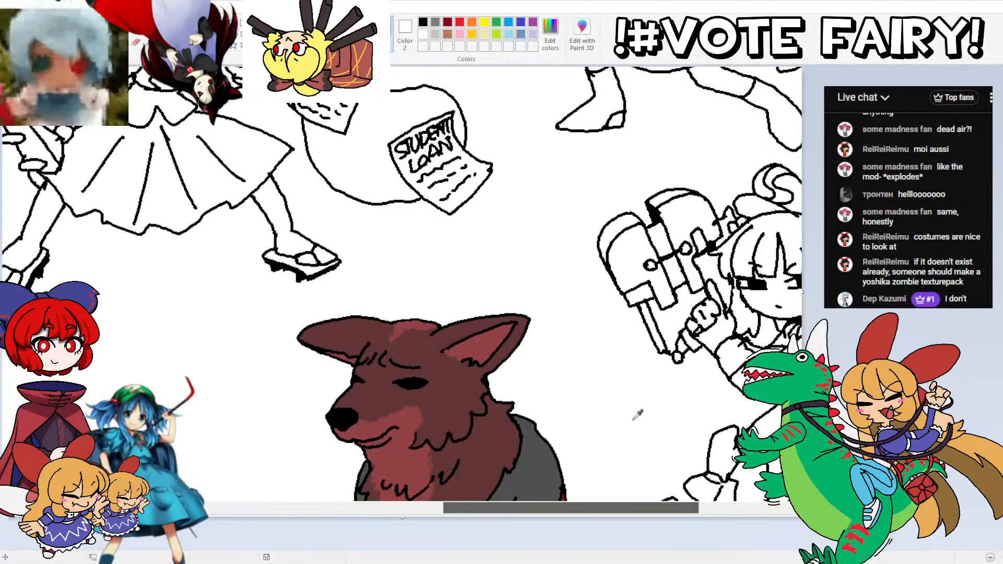
scroll(538, 315, down, 5)
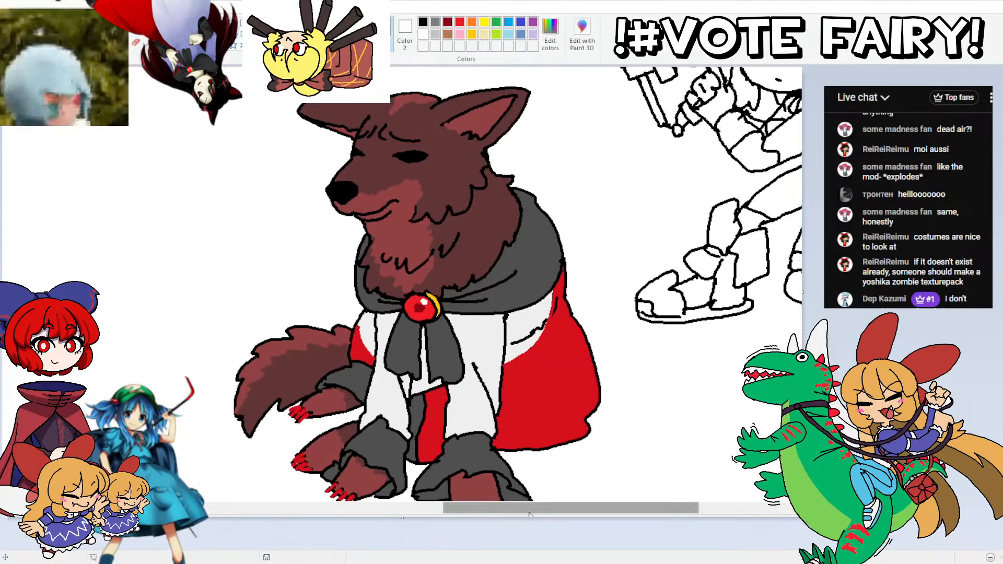
mouse_move(525, 509)
mouse_down()
mouse_move(256, 485)
mouse_move(266, 460)
mouse_up()
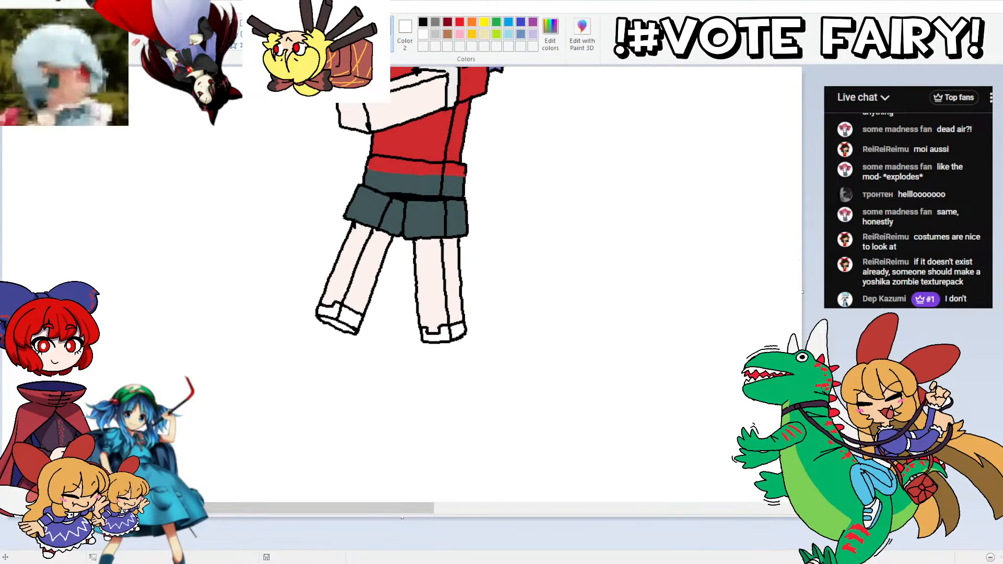
scroll(431, 95, up, 3)
scroll(390, 277, up, 1)
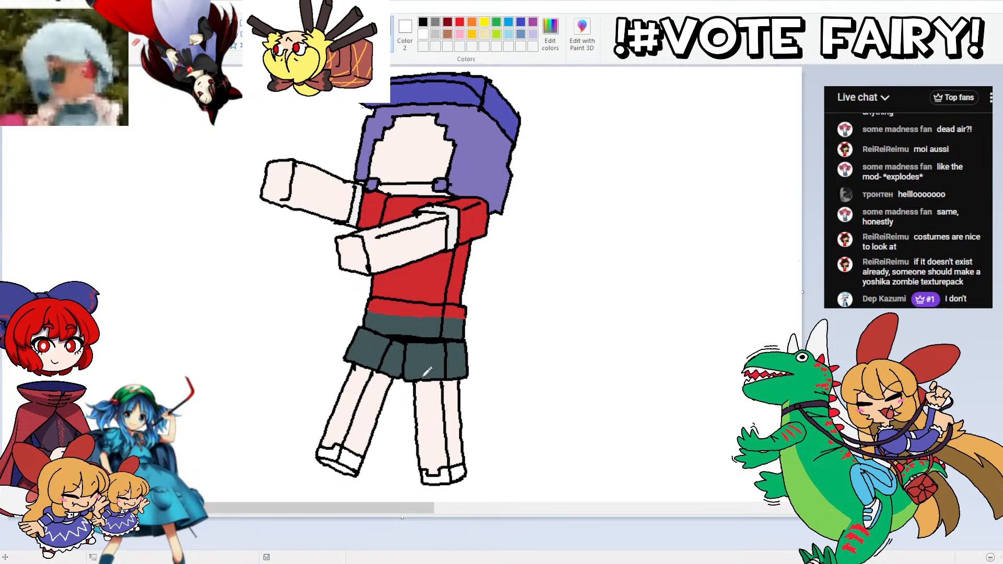
mouse_move(430, 375)
mouse_down()
mouse_move(436, 348)
mouse_move(439, 377)
mouse_move(431, 351)
mouse_move(440, 379)
mouse_up()
key(ctrl+z)
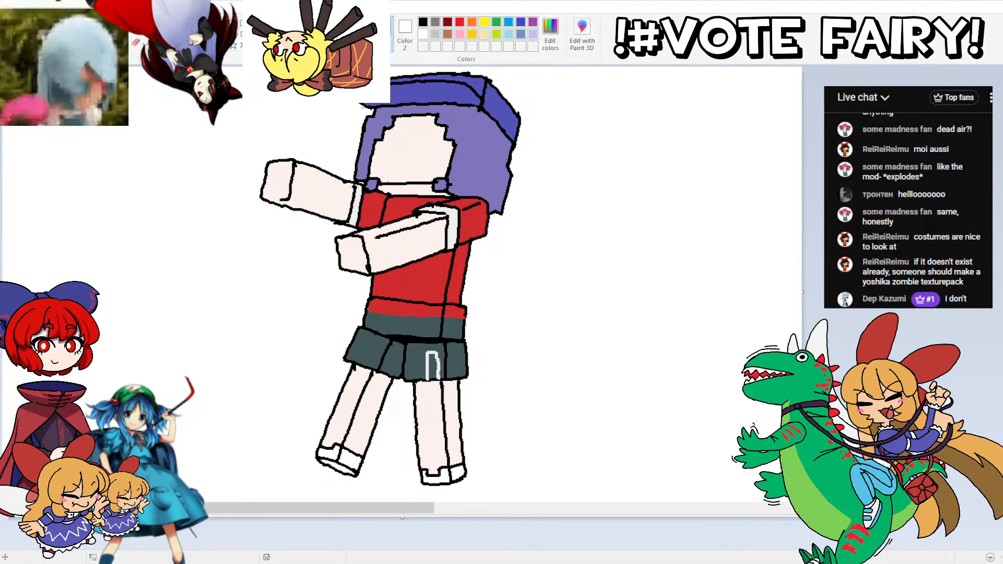
click(432, 368)
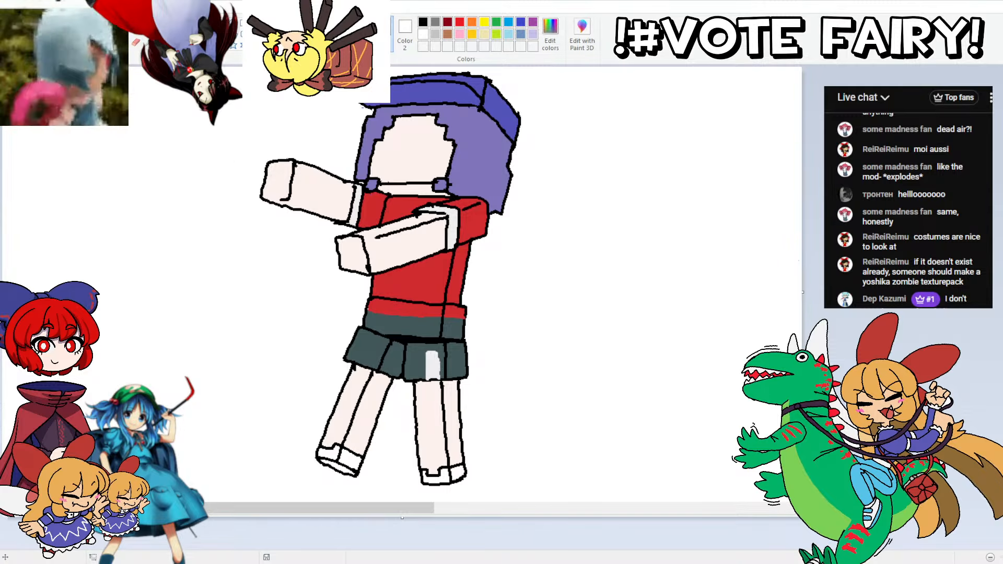
Step: Darken the skirt colour to RGB 40, 52, 53 and refill the lower waist block and skirt panels
click(551, 35)
click(639, 264)
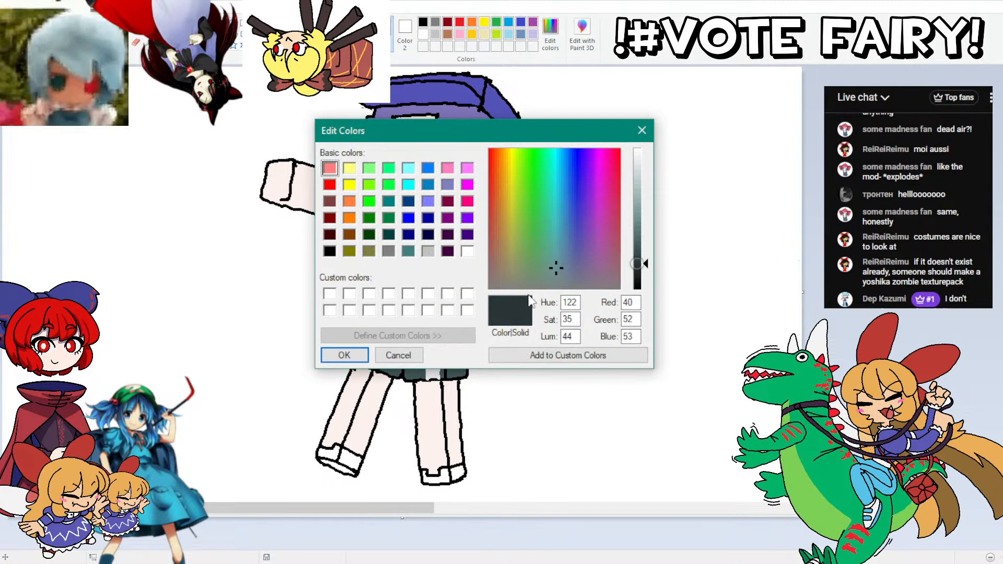
click(341, 355)
click(368, 343)
click(395, 355)
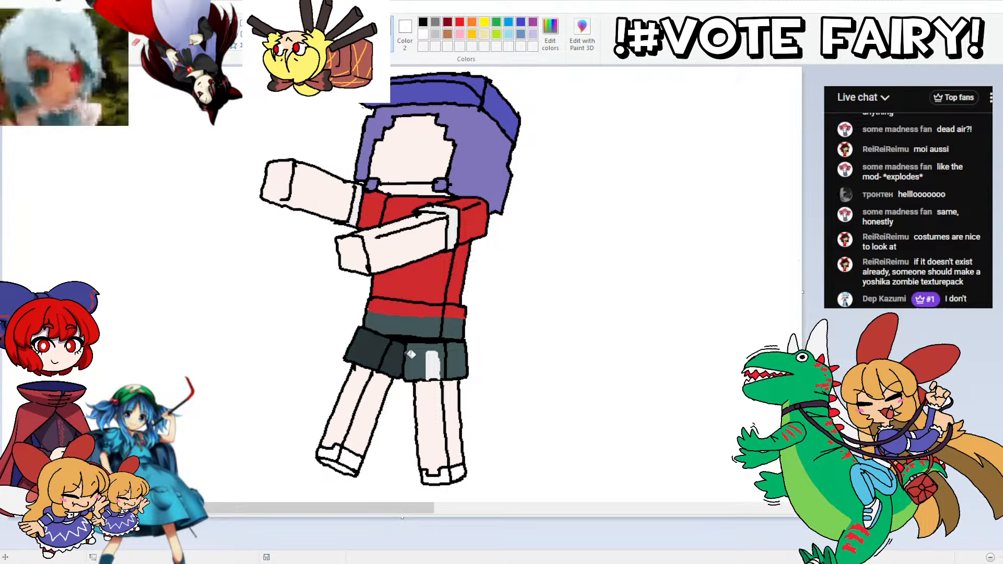
click(421, 356)
click(438, 322)
click(455, 329)
click(460, 360)
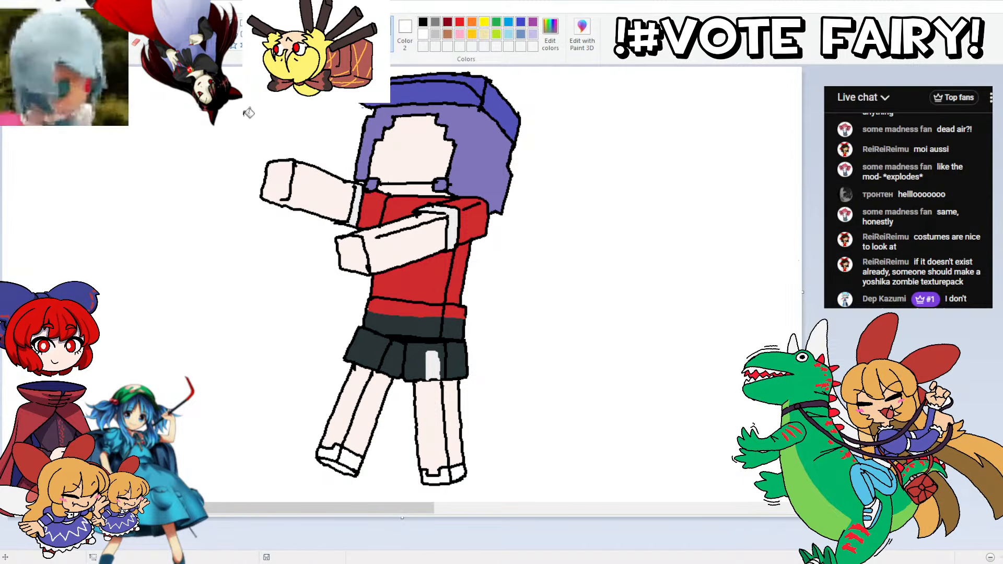
Step: Fill both shoes with the skirt's dark grey-teal
click(370, 346)
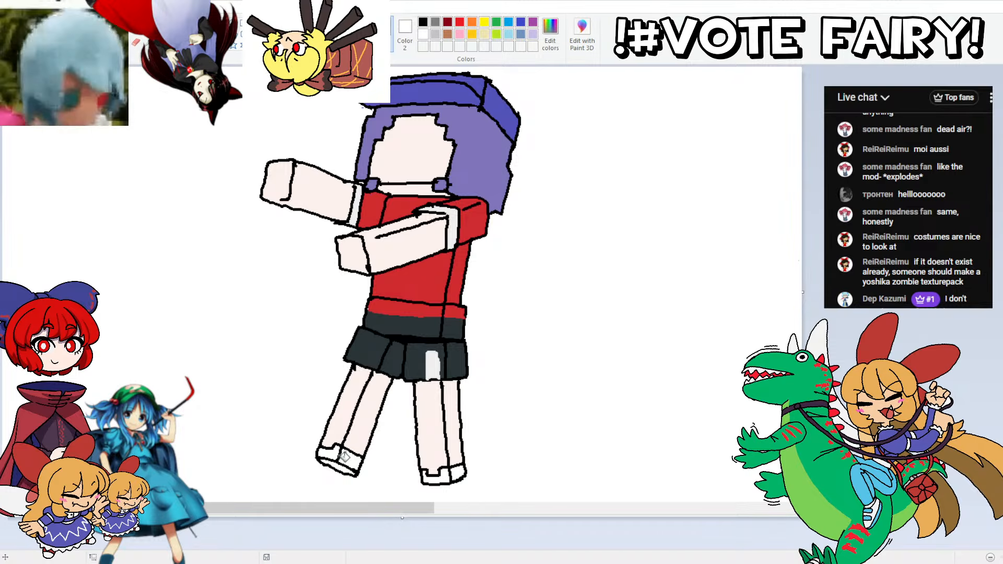
click(345, 460)
click(331, 455)
click(338, 466)
click(437, 473)
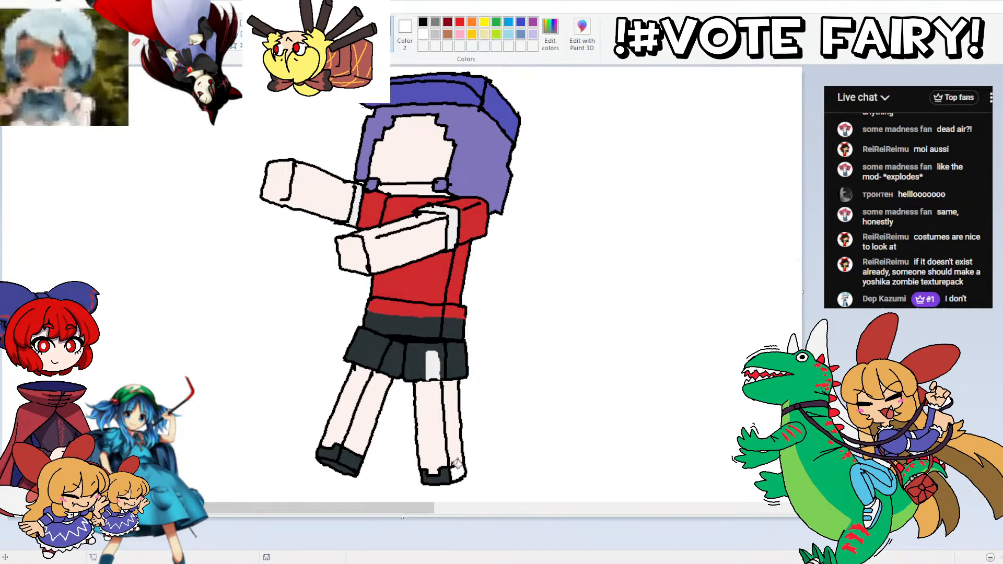
click(463, 467)
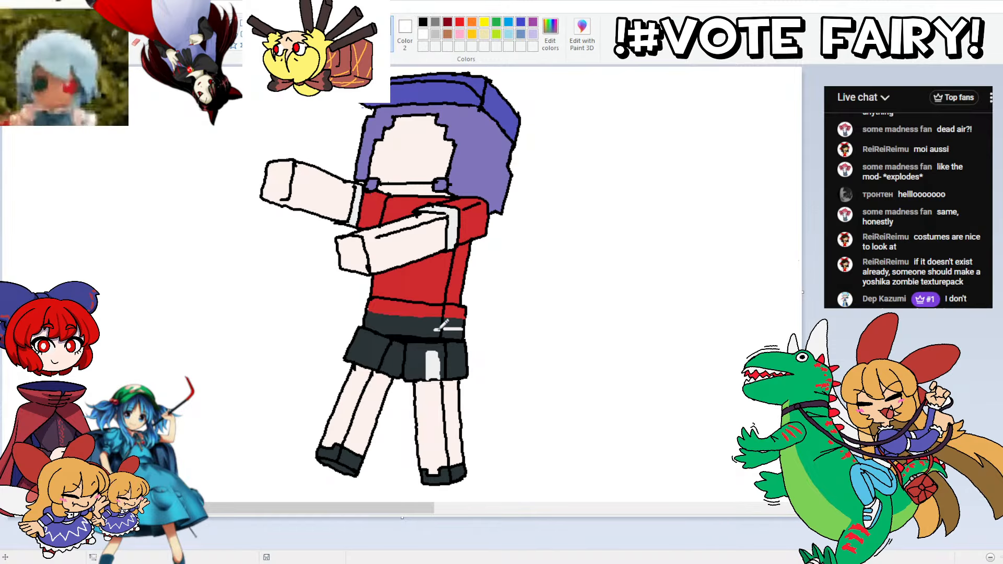
Step: Draw blocky light grey pattern outlines across the waist block and the skirt panels, undoing stray strokes
mouse_move(435, 330)
mouse_down()
mouse_move(407, 350)
mouse_move(417, 340)
mouse_move(388, 347)
mouse_move(390, 329)
mouse_move(379, 344)
mouse_move(358, 333)
mouse_move(379, 339)
mouse_move(369, 352)
mouse_move(399, 318)
mouse_move(377, 346)
mouse_up()
key(ctrl+z)
key(ctrl+z)
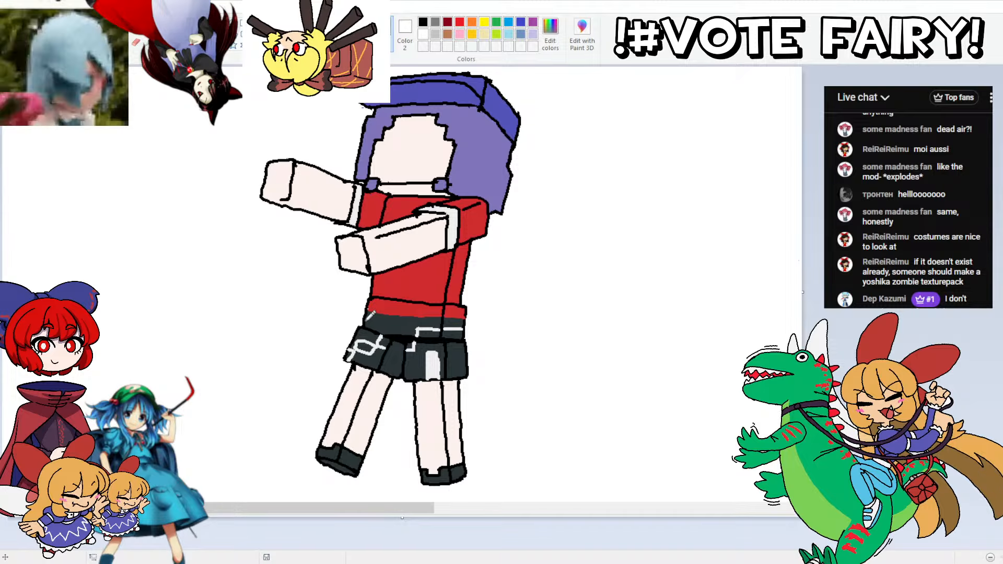
mouse_move(367, 321)
mouse_down()
mouse_move(428, 352)
mouse_move(412, 353)
mouse_move(463, 367)
mouse_move(460, 377)
mouse_up()
key(ctrl+z)
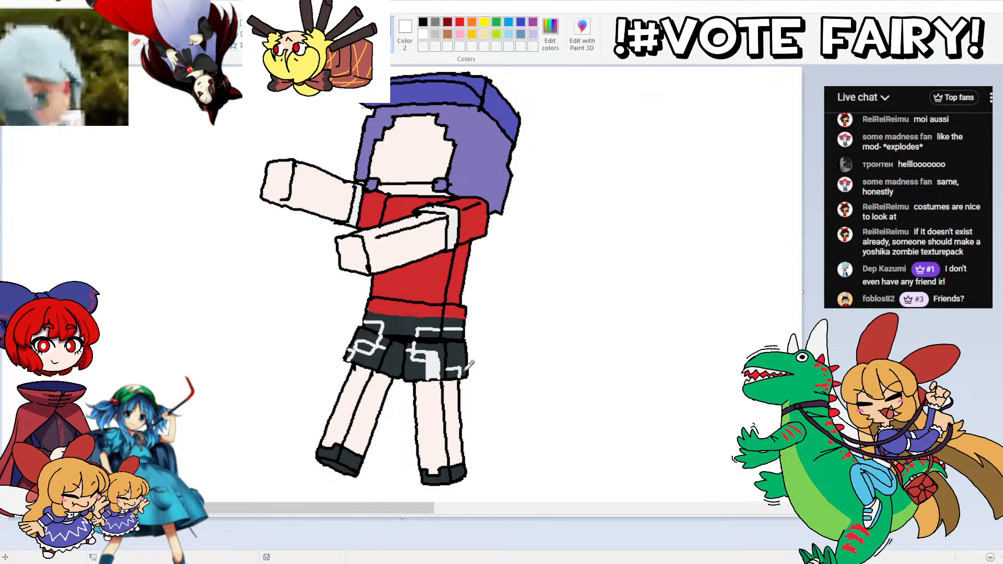
Step: Fill the outlined pattern blocks on the skirt and waist block with light grey
click(365, 348)
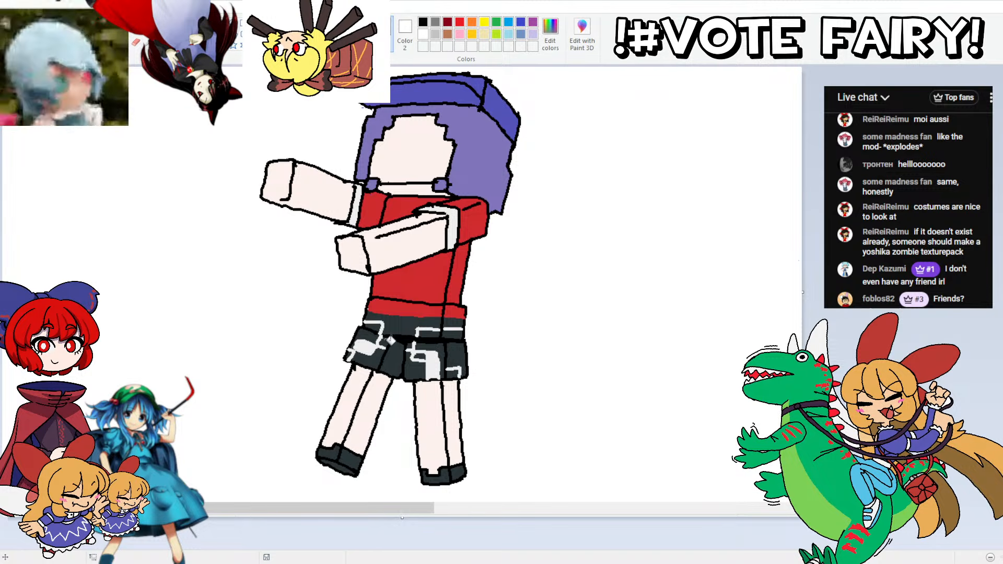
click(384, 342)
click(421, 356)
click(453, 371)
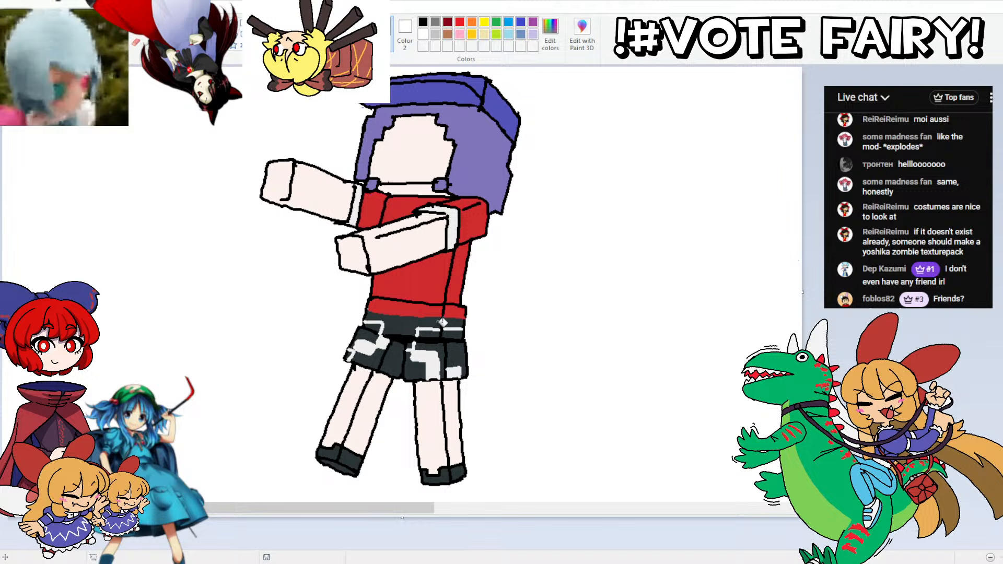
click(435, 332)
click(452, 323)
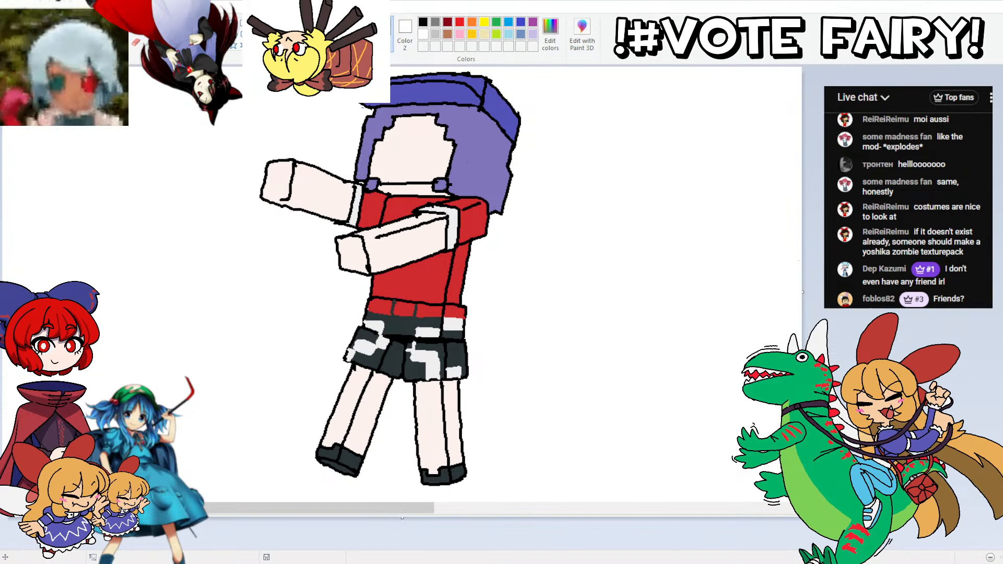
Step: Try a filled black block at the middle of the red waist strip
click(550, 35)
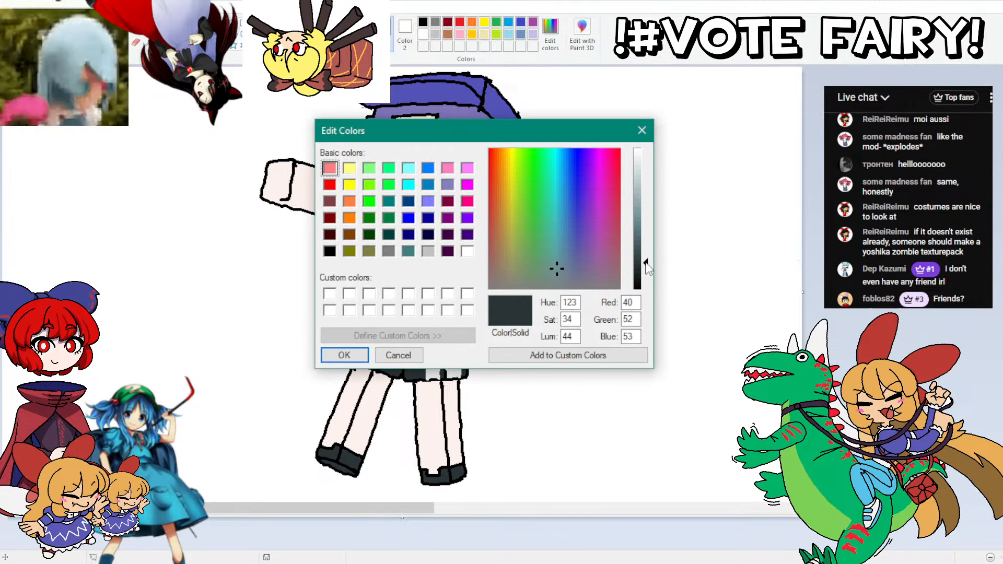
drag(646, 264, 646, 288)
click(399, 354)
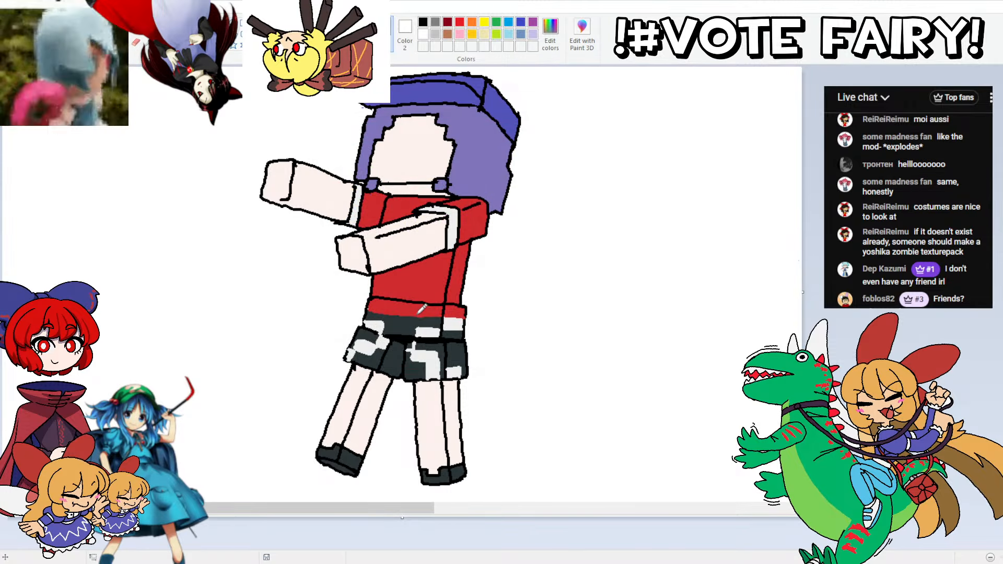
mouse_move(415, 317)
mouse_down()
mouse_move(414, 303)
mouse_move(399, 315)
mouse_move(394, 302)
mouse_up()
click(404, 309)
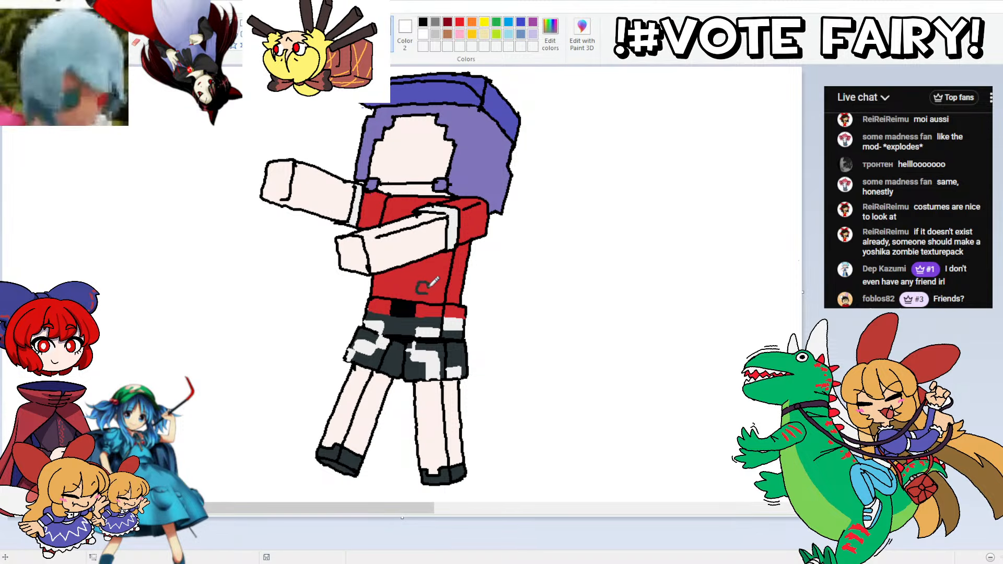
Step: Sketch small dark square outlines on the shirt's front, and undo them together with the black waist block
mouse_move(421, 289)
mouse_down()
mouse_move(428, 301)
mouse_move(382, 298)
mouse_move(421, 263)
mouse_move(428, 274)
mouse_up()
key(ctrl+z)
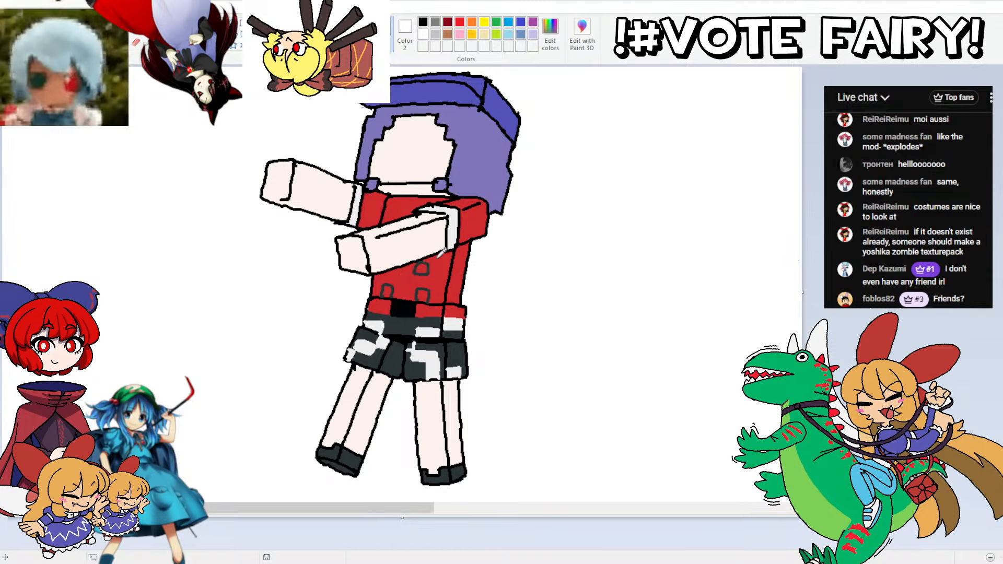
key(ctrl+z)
key(ctrl+z)
key(ctrl+z)
key(ctrl+z)
key(ctrl+z)
key(ctrl+z)
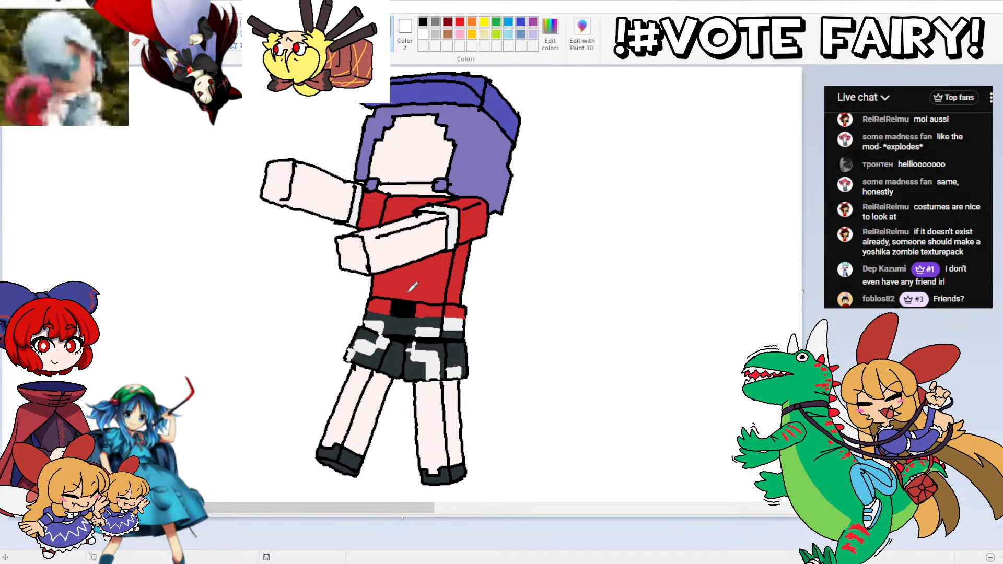
key(ctrl+z)
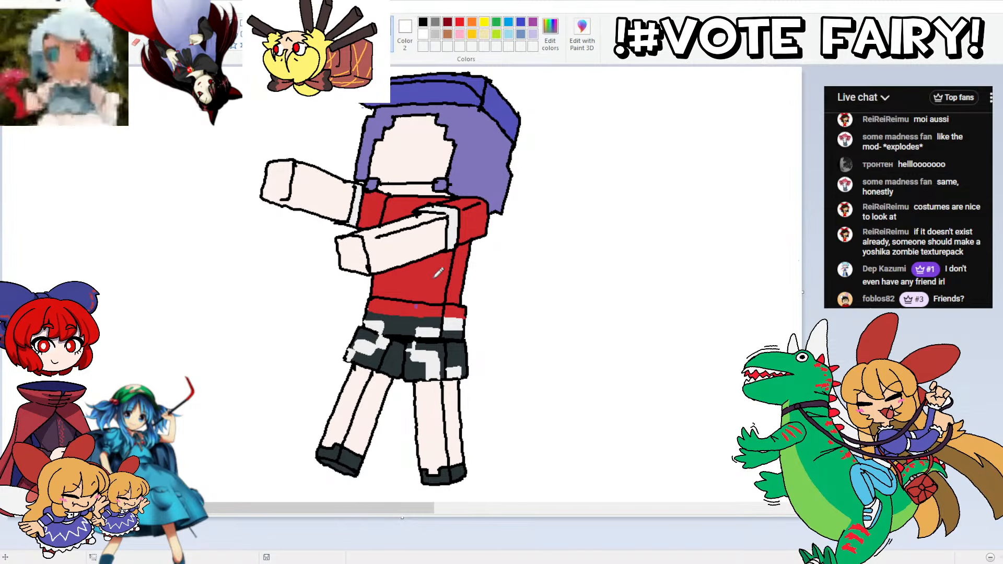
Step: Mix a dark purple and outline small blocks down the shirt's front, from the collar to the waist strip
click(550, 35)
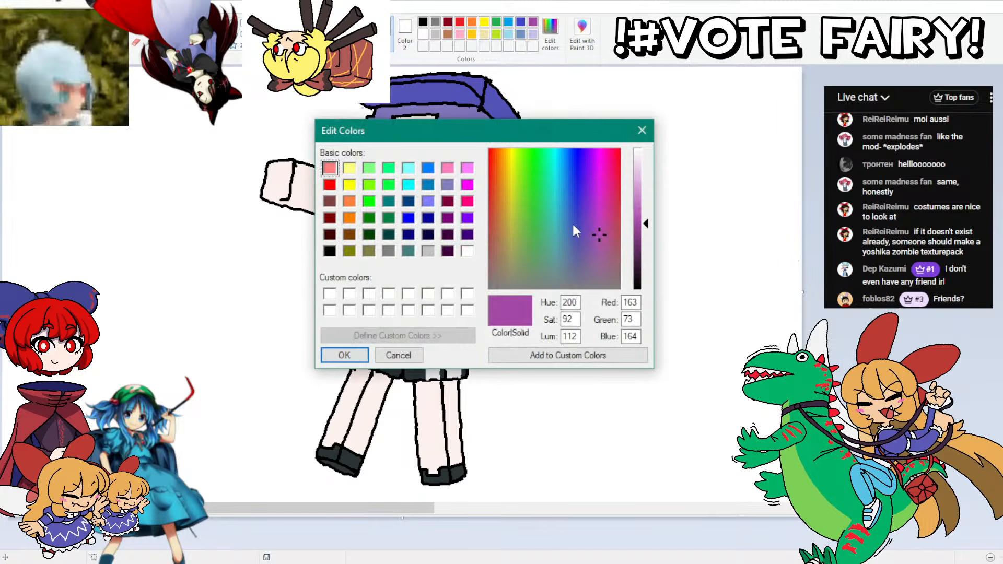
click(639, 256)
click(352, 355)
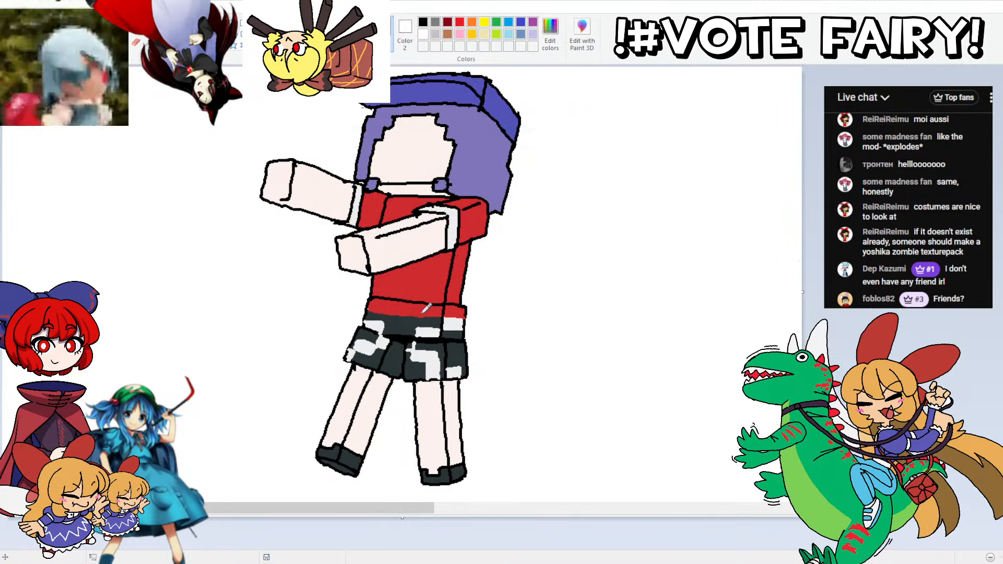
drag(397, 308, 416, 304)
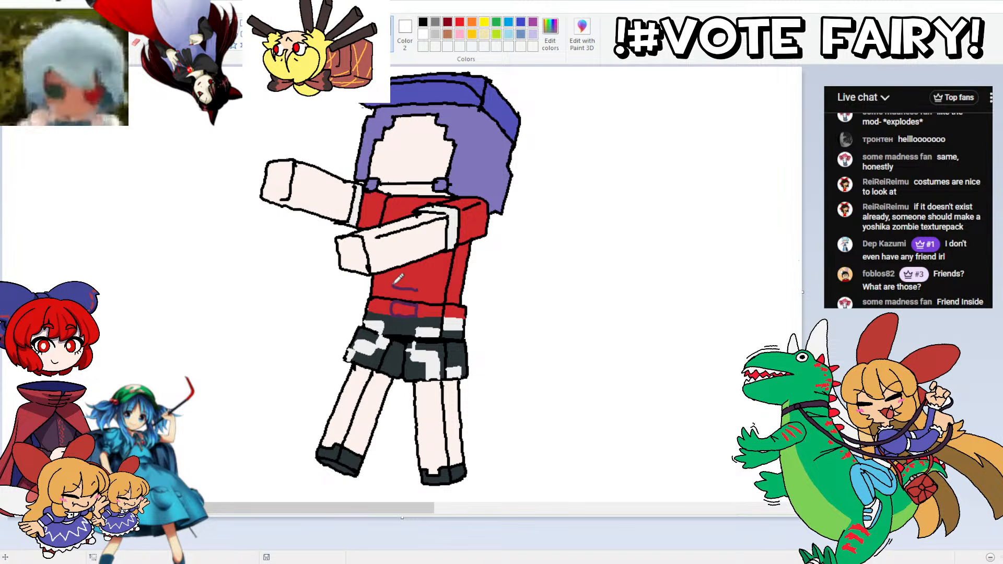
mouse_move(417, 291)
mouse_down()
mouse_move(396, 289)
mouse_move(419, 280)
mouse_move(419, 289)
mouse_move(402, 268)
mouse_move(424, 262)
mouse_up()
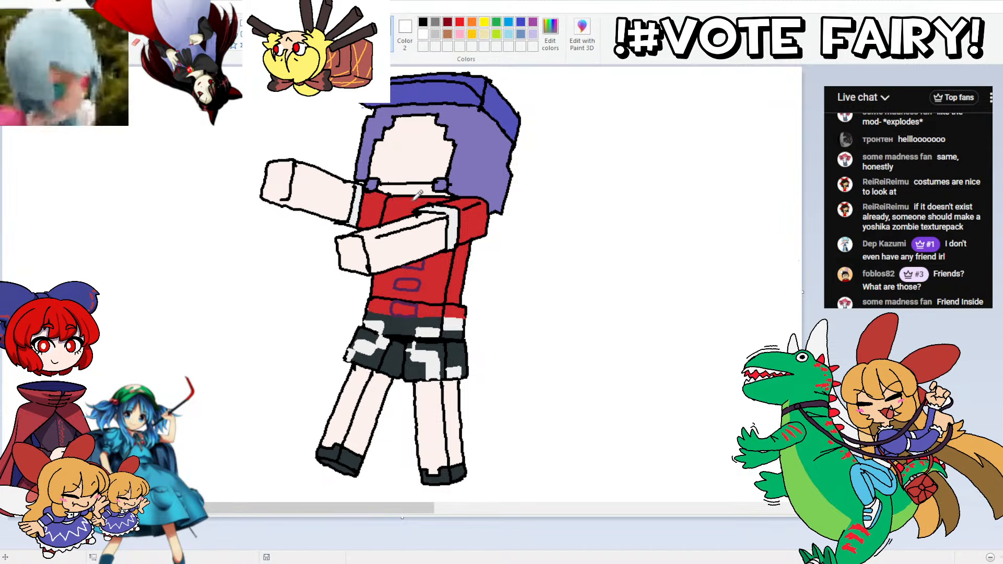
drag(415, 198, 397, 199)
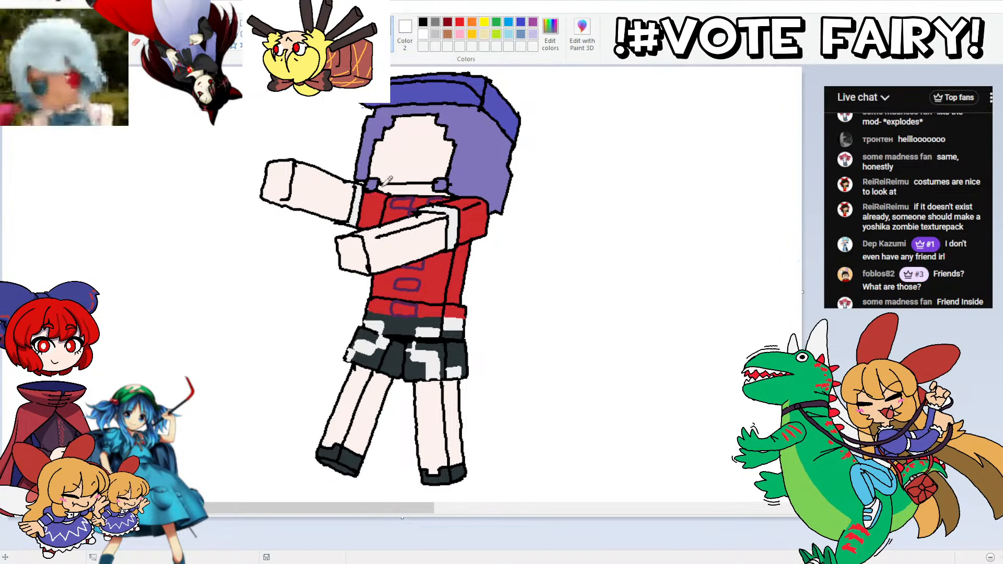
Step: Fill the outlined shirt blocks and the whole red waist strip with the dark purple
click(402, 202)
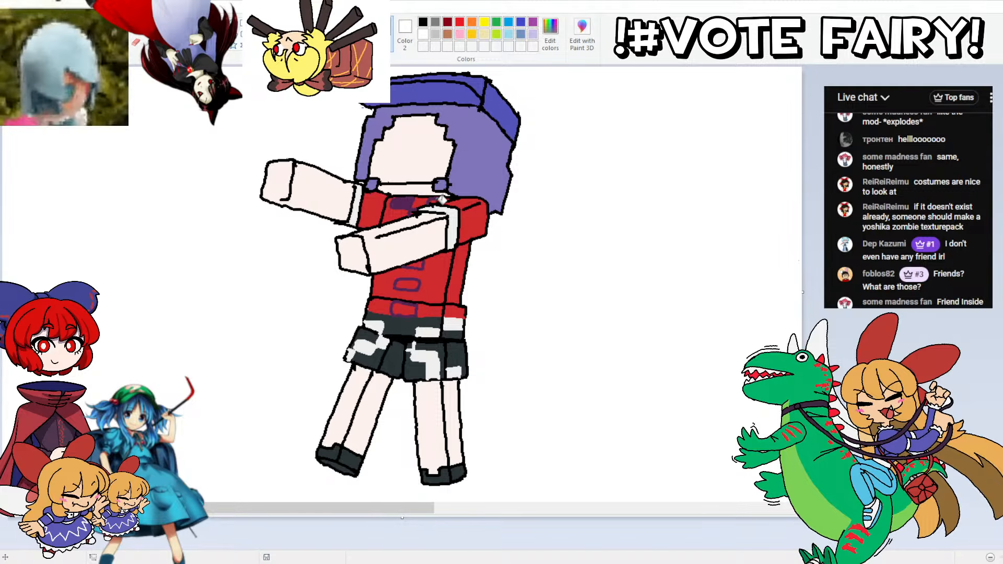
click(436, 200)
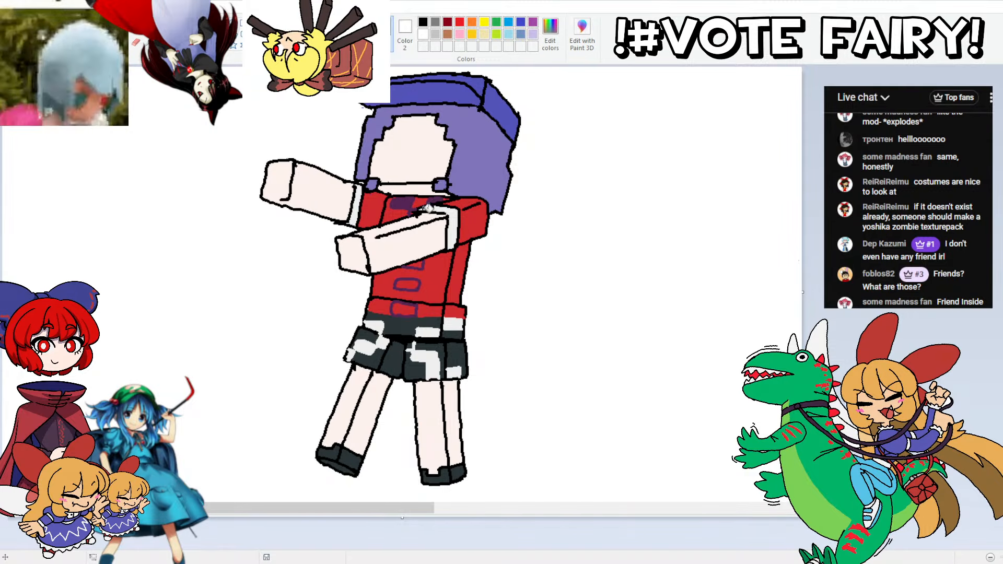
click(415, 264)
click(405, 284)
click(403, 308)
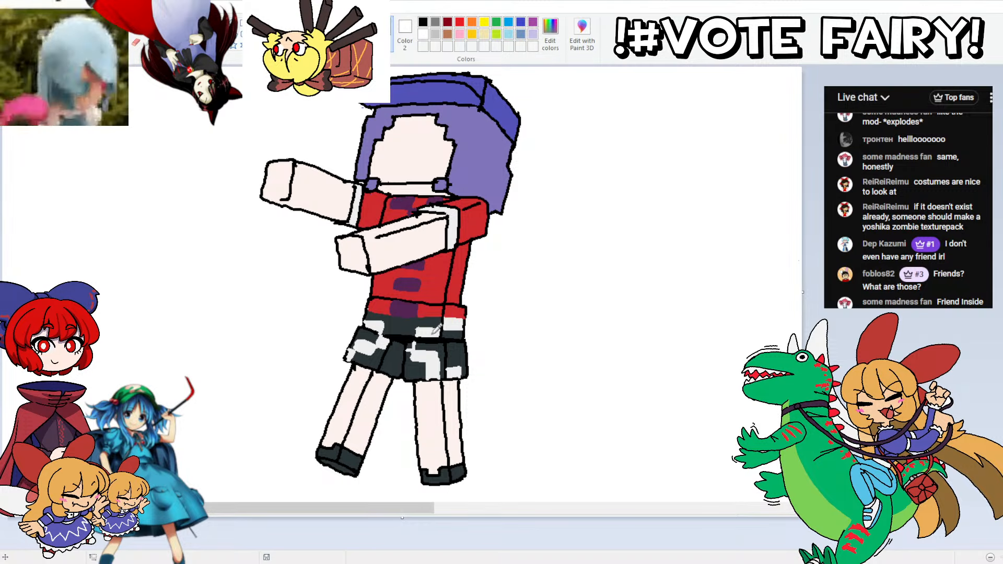
click(429, 311)
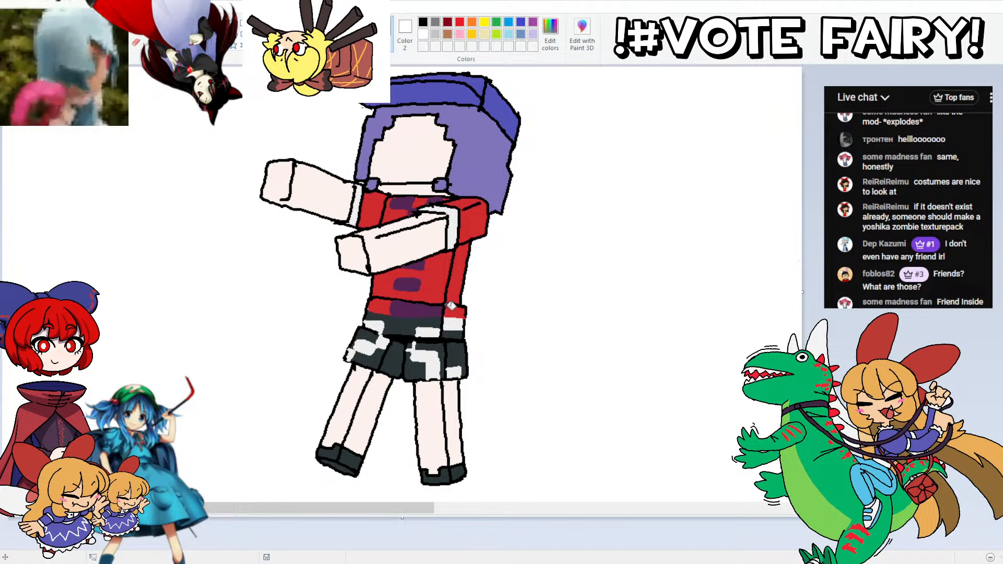
click(453, 311)
click(380, 307)
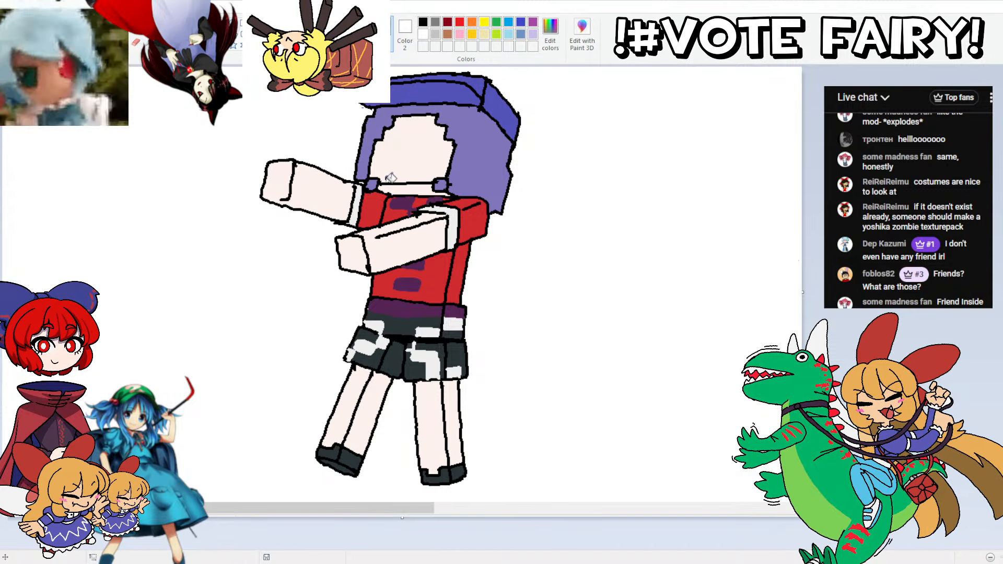
Step: Mix a darker shade of the hair's purple and outline vertical shadow strands on the side of the hair
scroll(390, 178, up, 5)
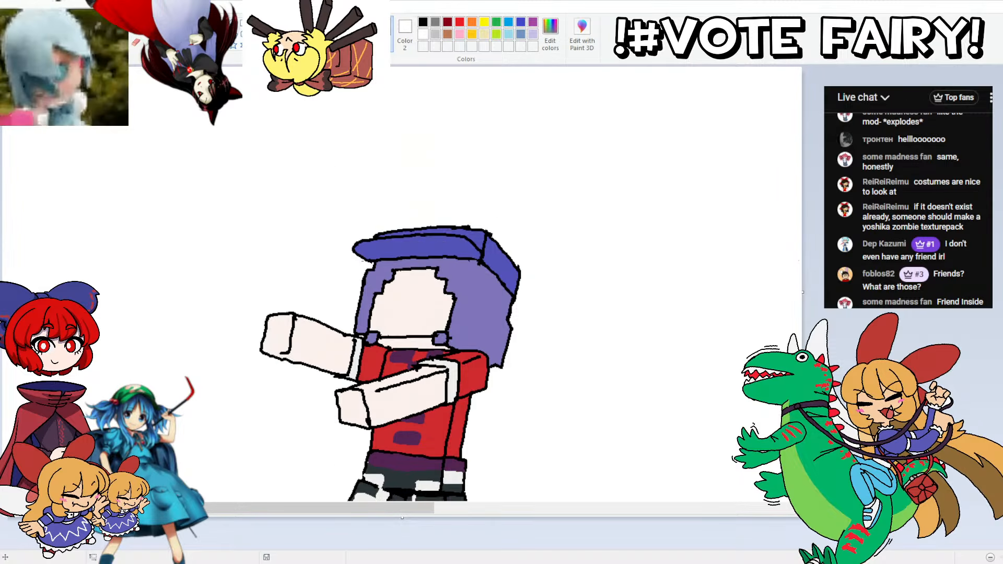
scroll(391, 178, down, 3)
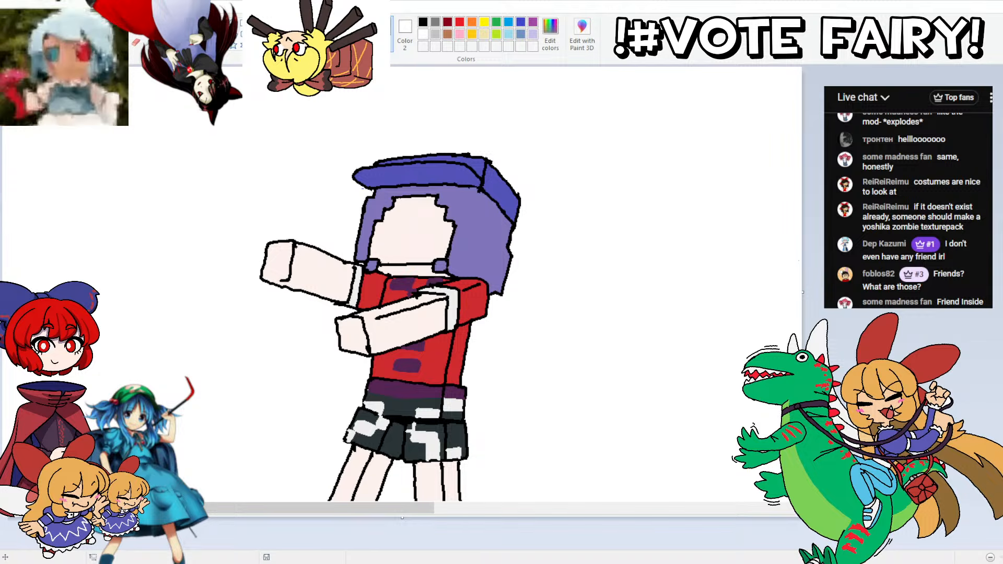
click(550, 34)
click(639, 236)
click(348, 358)
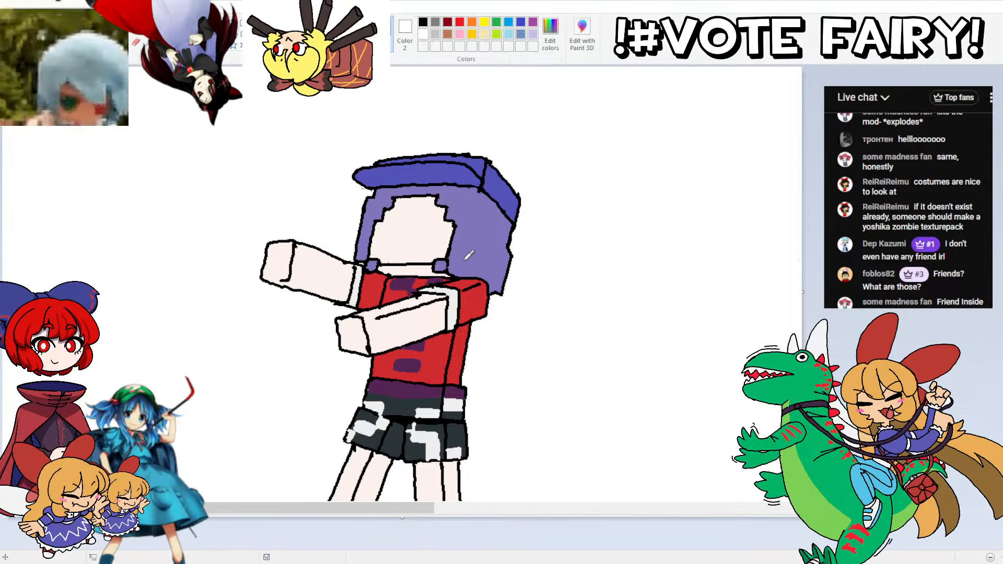
drag(464, 262, 474, 216)
key(ctrl+z)
mouse_move(463, 262)
mouse_down()
mouse_move(476, 215)
mouse_move(465, 266)
mouse_up()
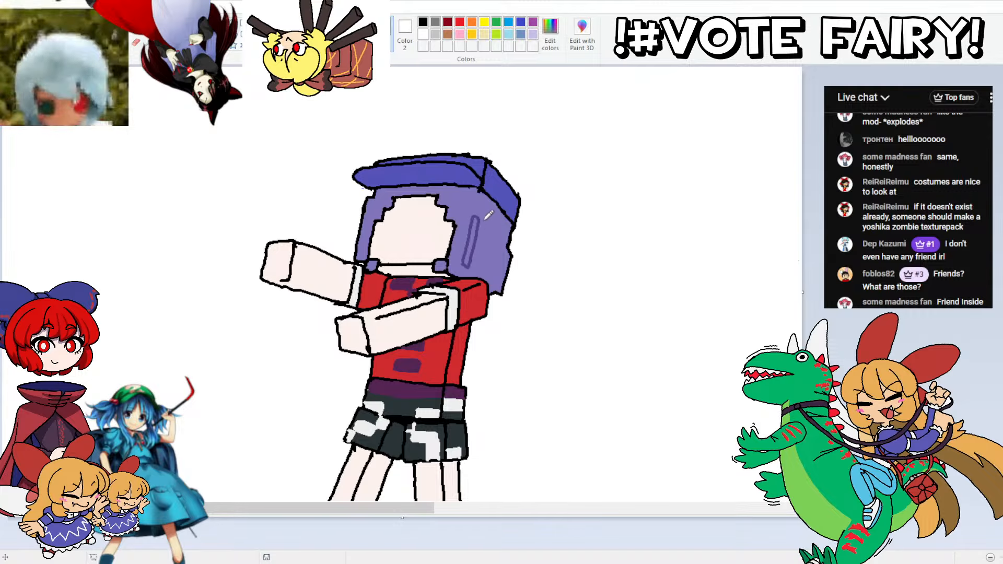
mouse_move(480, 219)
mouse_down()
mouse_move(479, 262)
mouse_move(498, 230)
mouse_move(490, 222)
mouse_move(510, 247)
mouse_move(503, 233)
mouse_move(498, 277)
mouse_move(505, 235)
mouse_up()
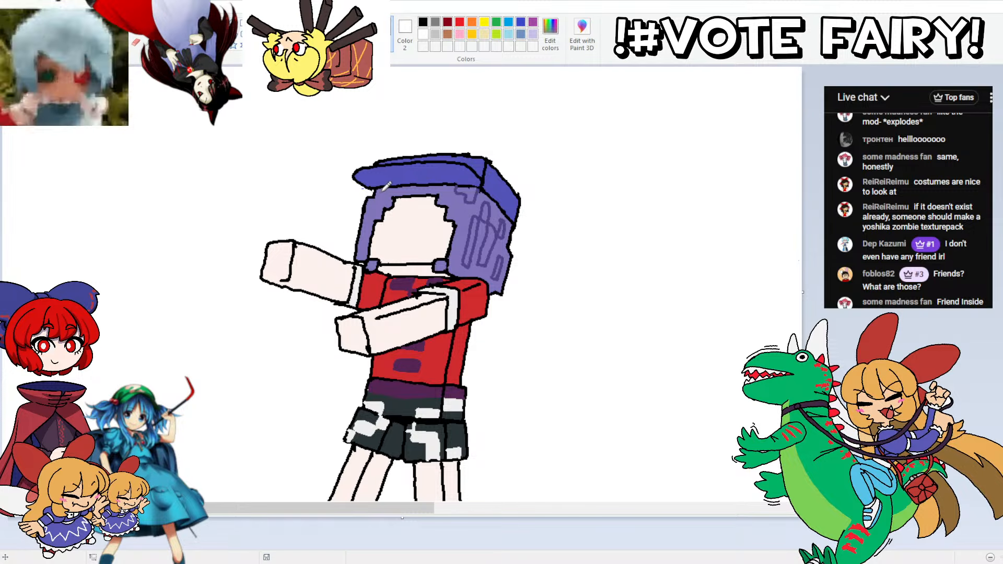
Step: Fill the outlined side strands with the darker purple and add matching shadow blocks along the fringe
mouse_move(472, 203)
mouse_down()
mouse_move(479, 233)
mouse_move(489, 210)
mouse_move(479, 225)
mouse_move(496, 235)
mouse_move(508, 224)
mouse_move(504, 246)
mouse_up()
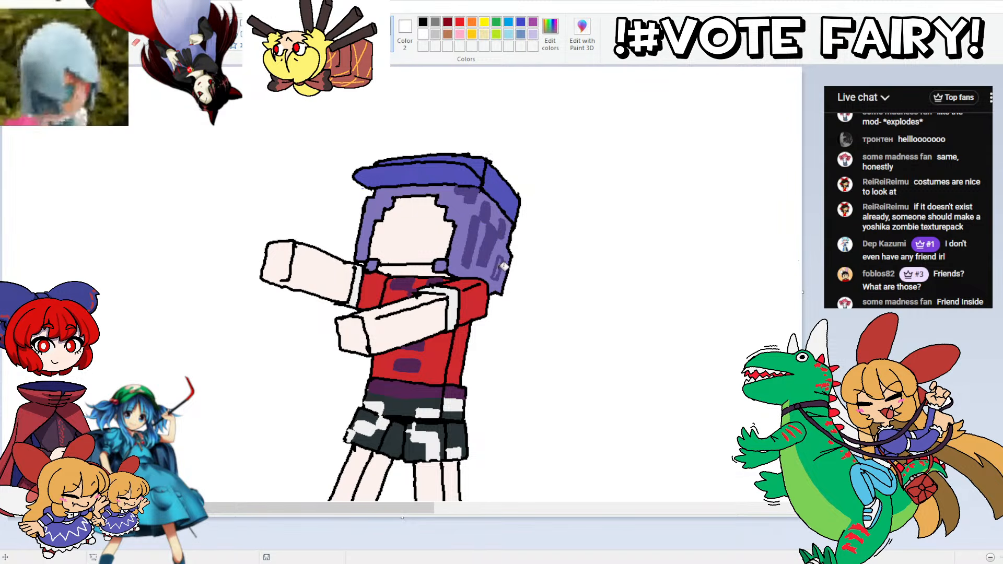
click(500, 263)
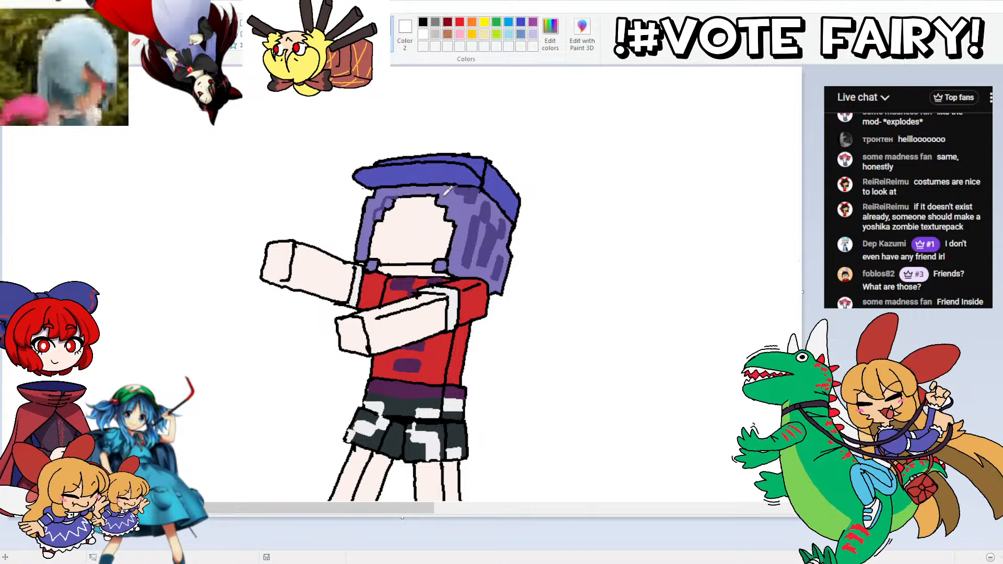
drag(454, 198, 462, 212)
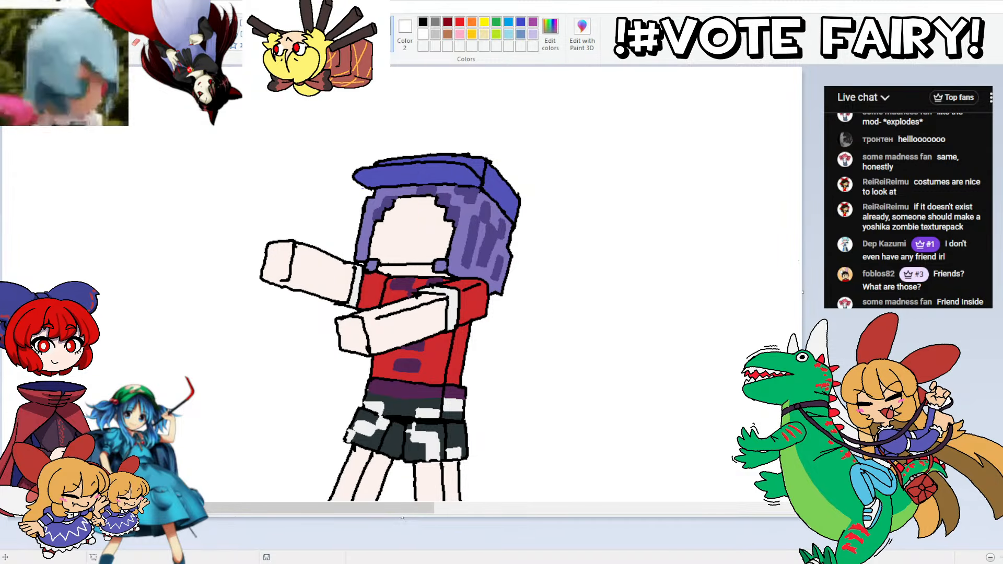
Step: Mix a darker tone of the skin colour and fill the neck strip below the face with it
click(550, 35)
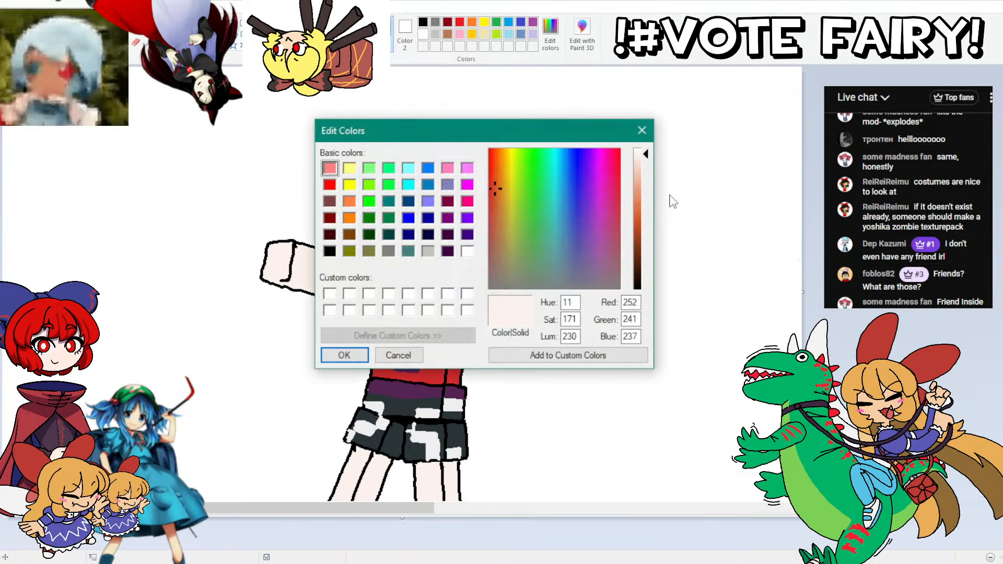
drag(638, 173, 639, 190)
click(344, 356)
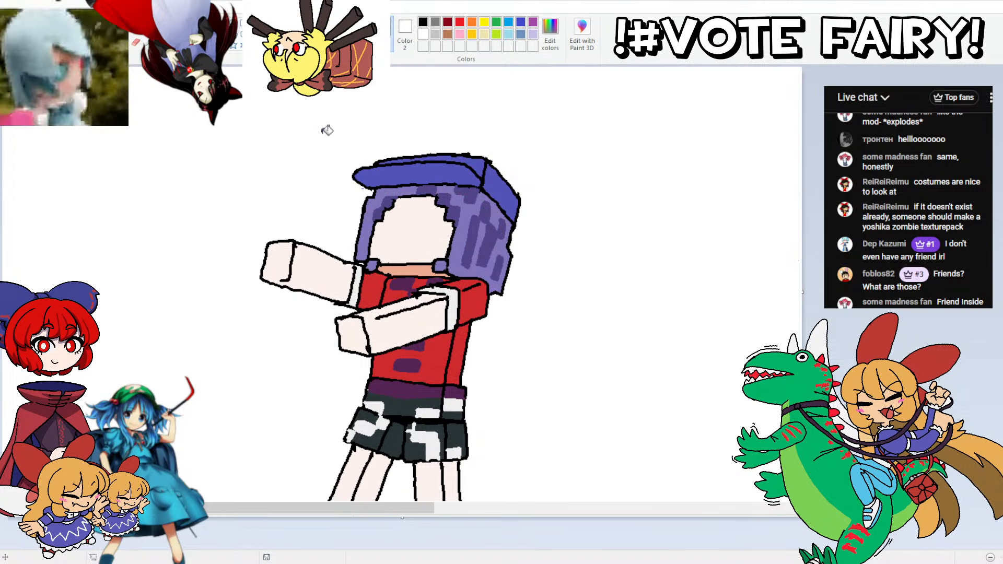
scroll(586, 134, down, 4)
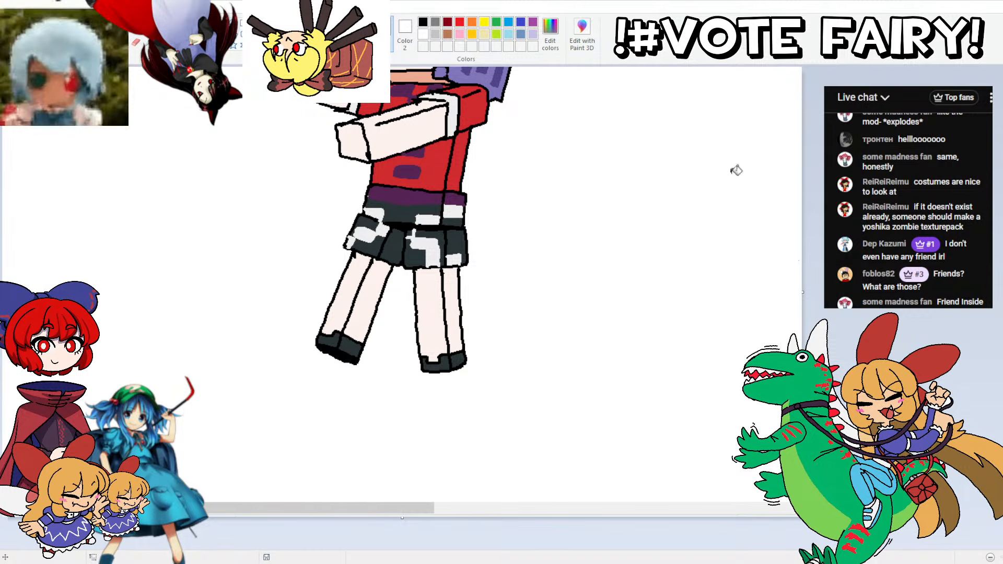
scroll(733, 164, up, 4)
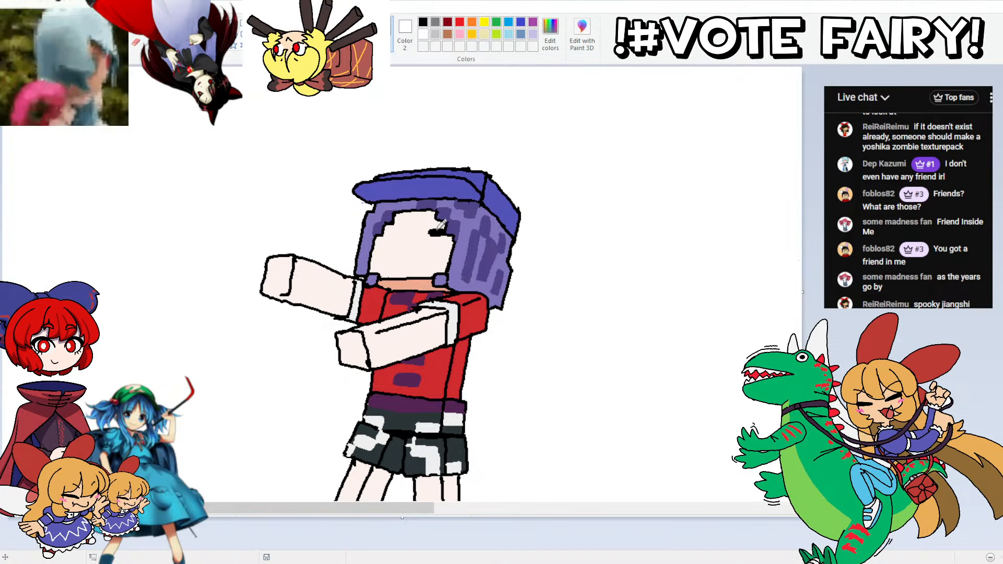
Step: Draw short black bars above both eyes, outline the eye blocks beneath them in white and fill them white
mouse_move(428, 235)
mouse_down()
mouse_move(443, 230)
mouse_move(385, 232)
mouse_move(399, 234)
mouse_up()
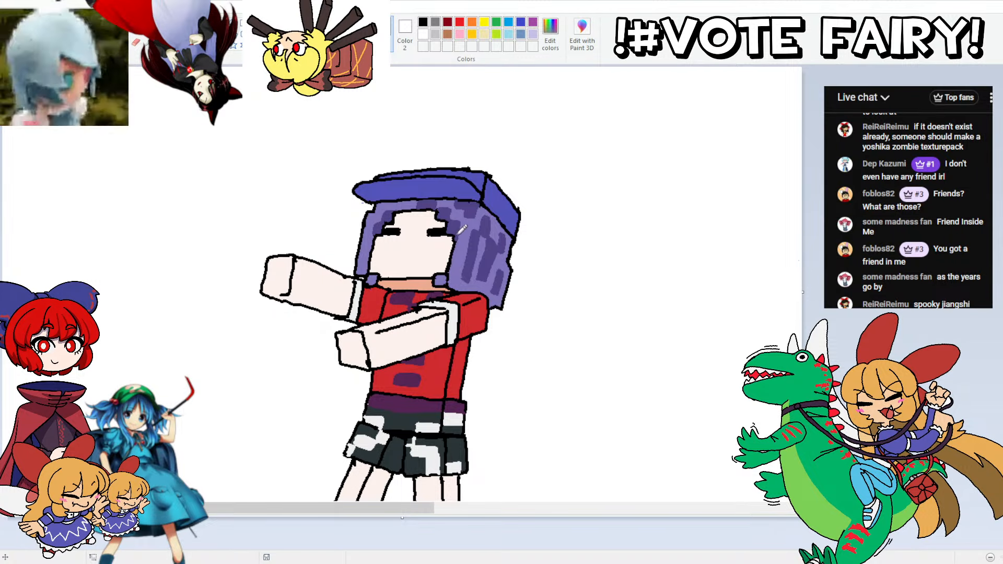
drag(447, 262, 454, 238)
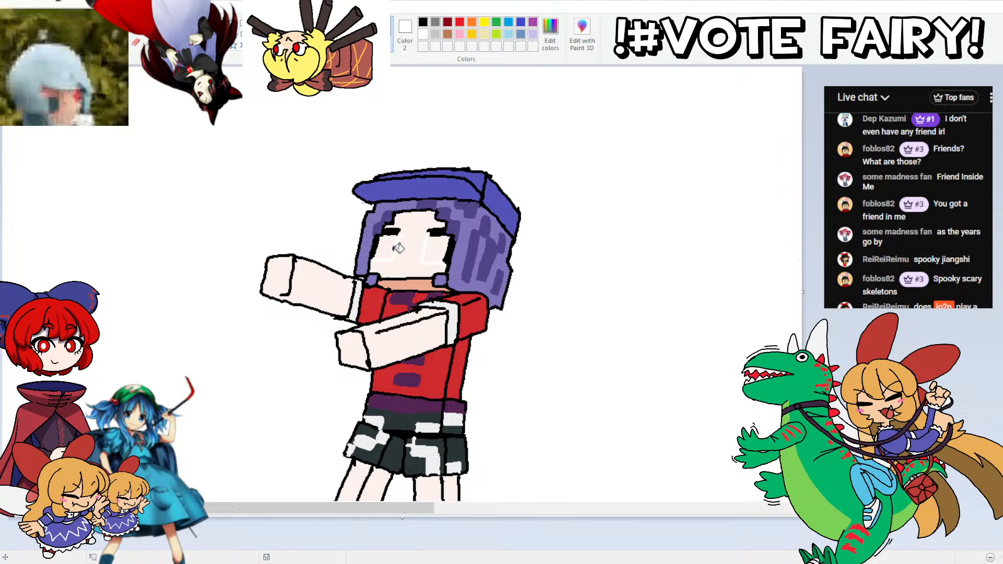
click(430, 246)
click(389, 245)
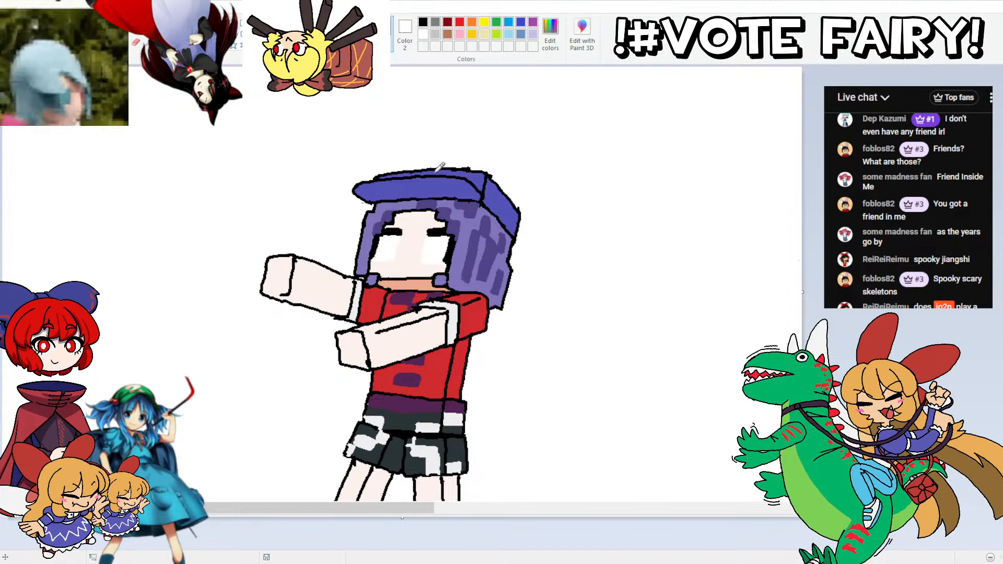
Step: Draw blocky blue irises in both white eyes, undoing the stray strokes
mouse_move(430, 263)
mouse_down()
mouse_move(435, 240)
mouse_move(431, 264)
mouse_move(387, 251)
mouse_move(391, 236)
mouse_up()
key(ctrl+z)
key(ctrl+z)
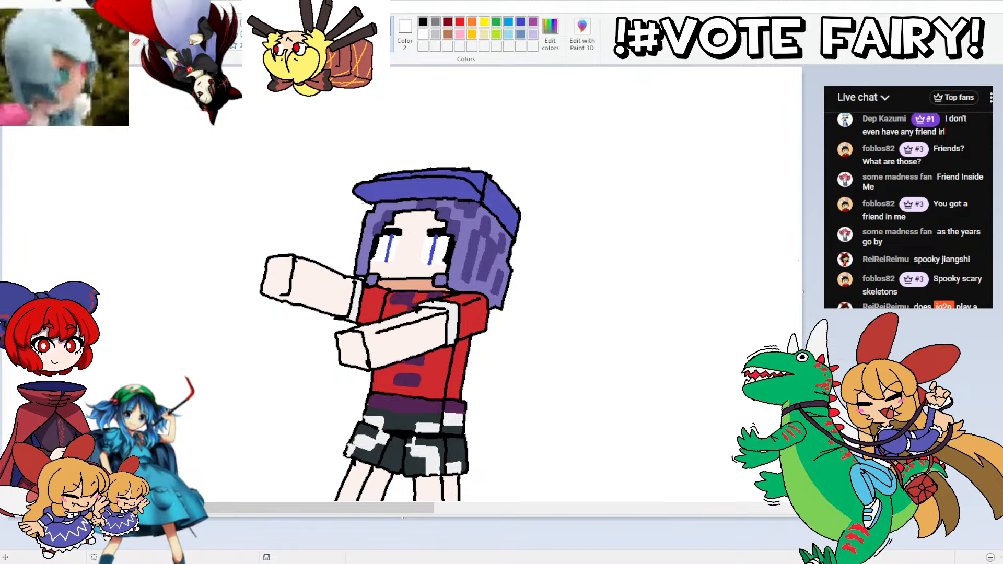
mouse_move(393, 238)
mouse_down()
mouse_move(390, 260)
mouse_move(426, 262)
mouse_up()
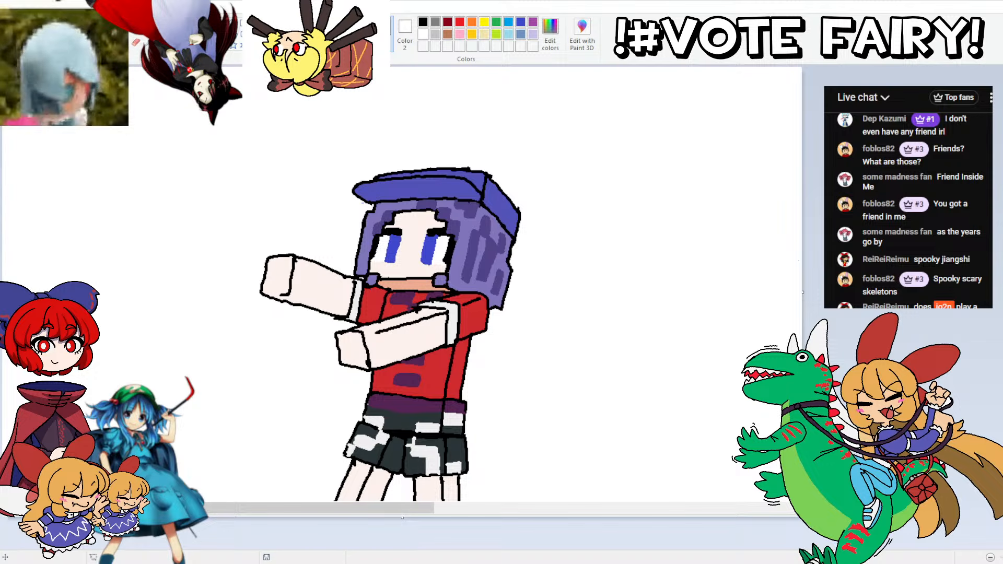
Step: Mix a lighter blue and paint the upper part of both irises with it
click(550, 34)
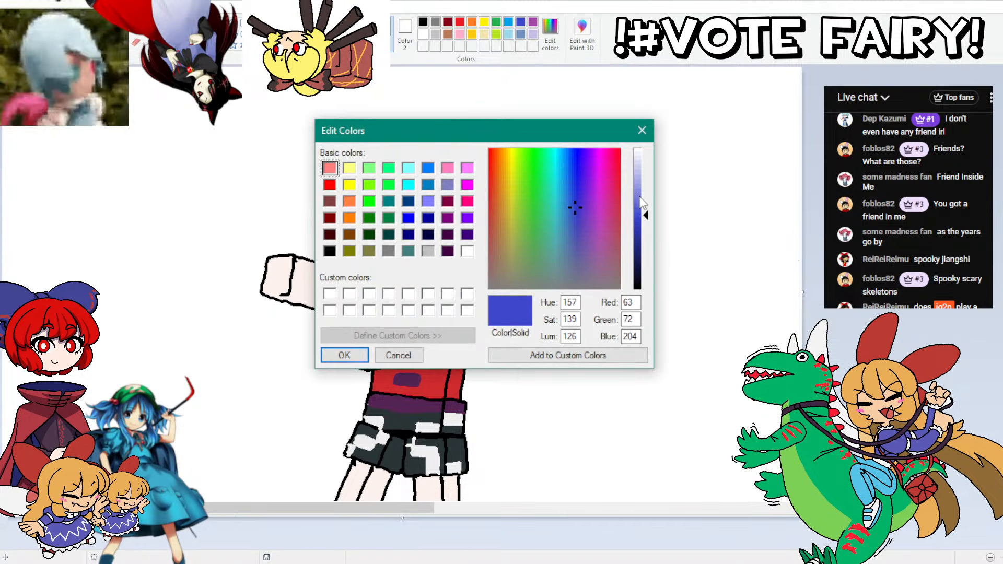
click(633, 193)
click(345, 353)
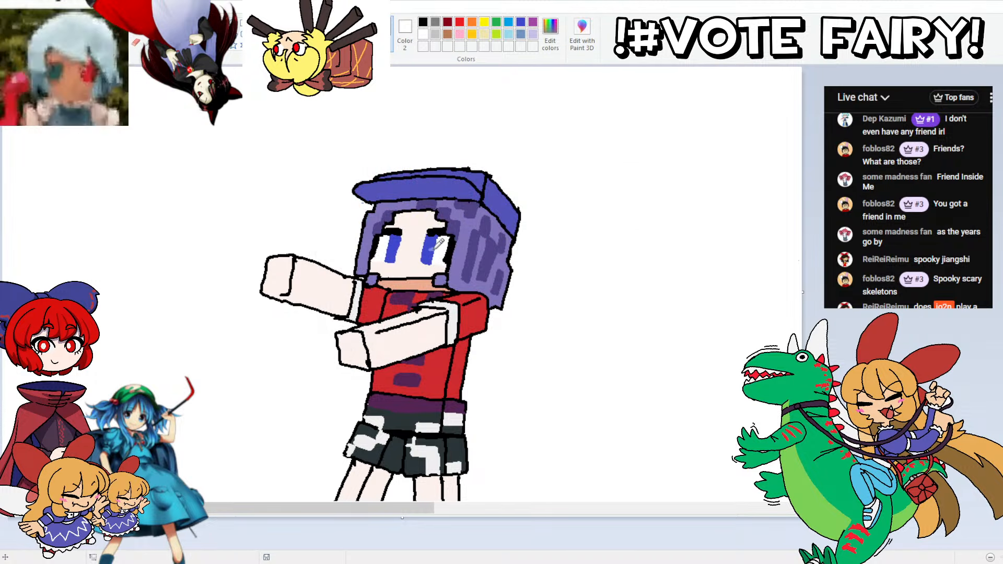
drag(434, 250, 423, 250)
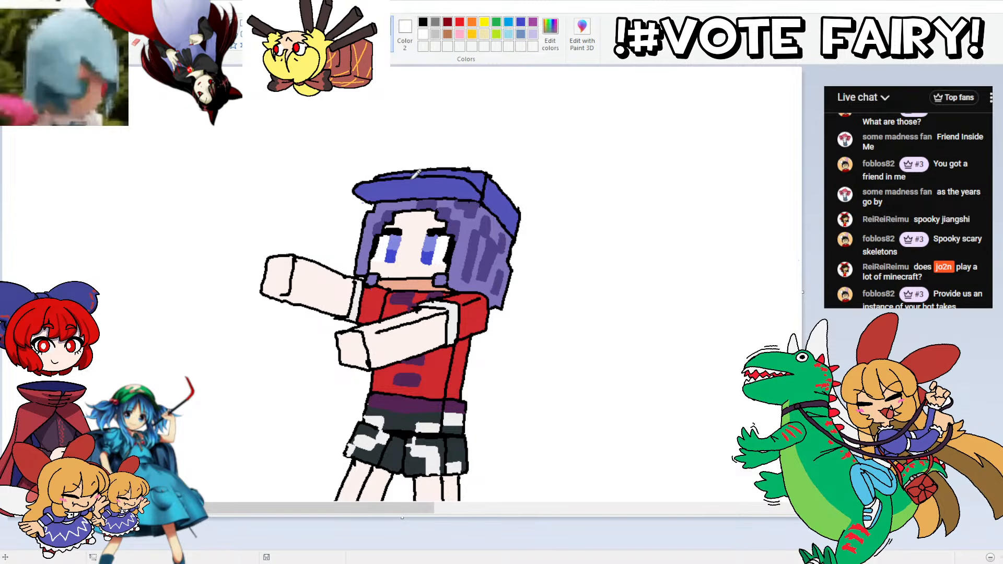
Step: Draw a slanted paper talisman hanging from the front of the cap and fill it white, covering the lines inside
mouse_move(424, 174)
mouse_down()
mouse_move(355, 240)
mouse_move(311, 243)
mouse_move(407, 166)
mouse_up()
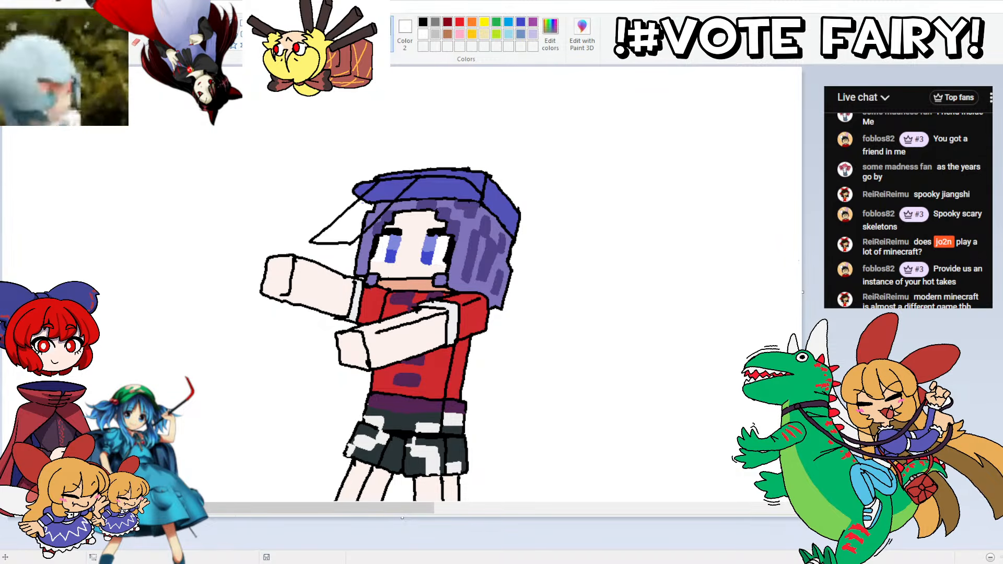
click(386, 197)
click(377, 210)
click(368, 220)
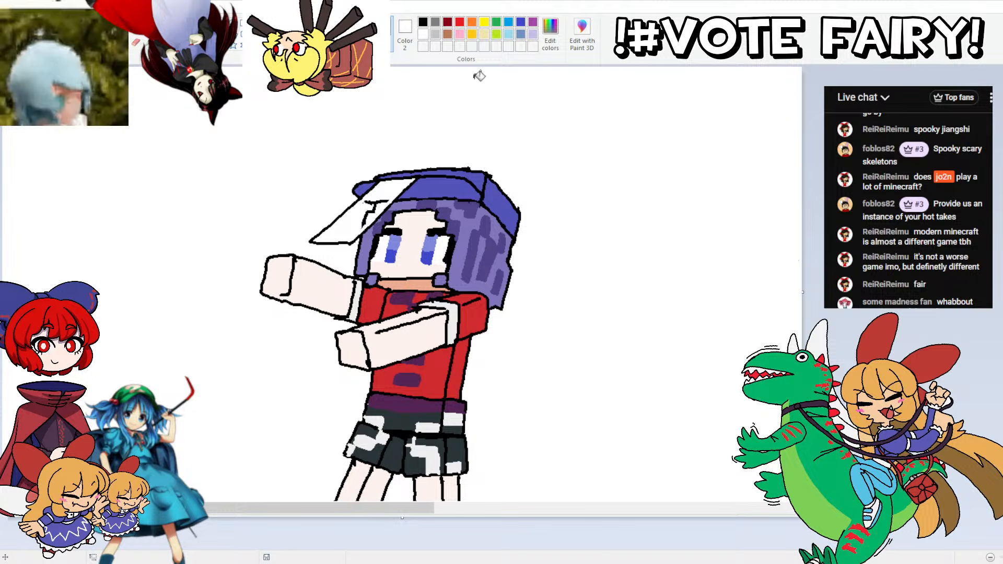
click(373, 202)
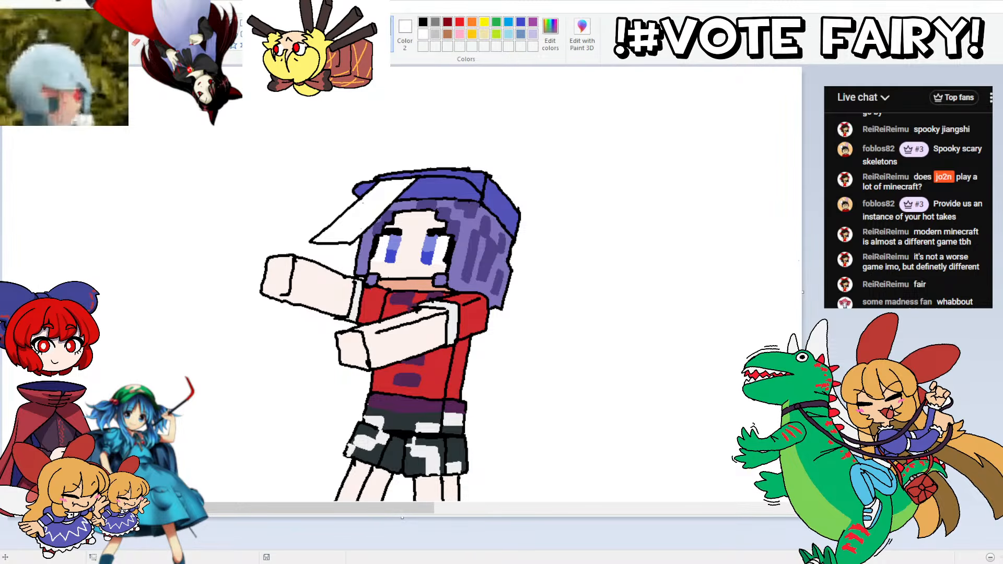
Step: Colour the talisman red with dark red bands and a blocky white pattern across its middle
click(382, 195)
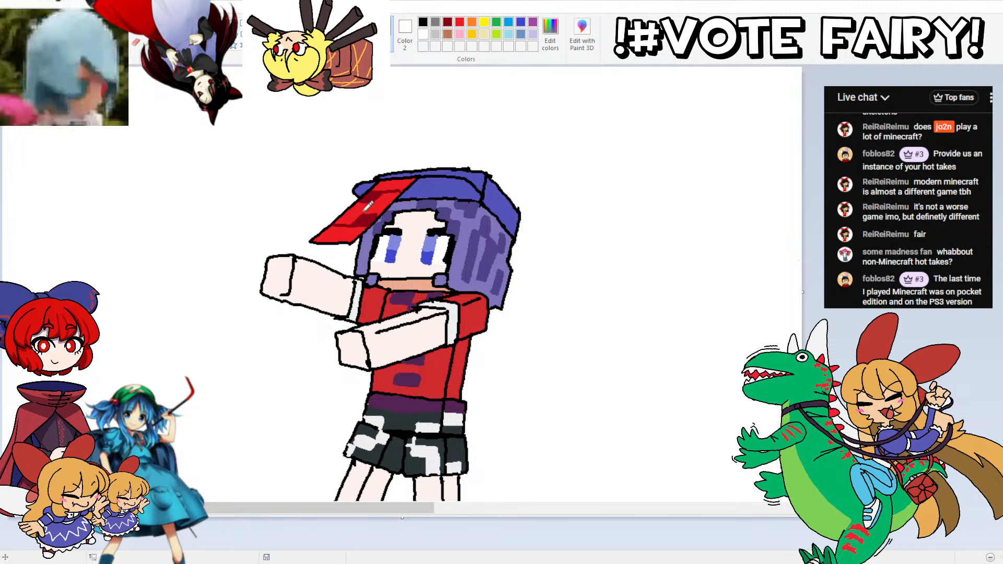
mouse_move(361, 213)
mouse_down()
mouse_move(346, 213)
mouse_move(380, 200)
mouse_up()
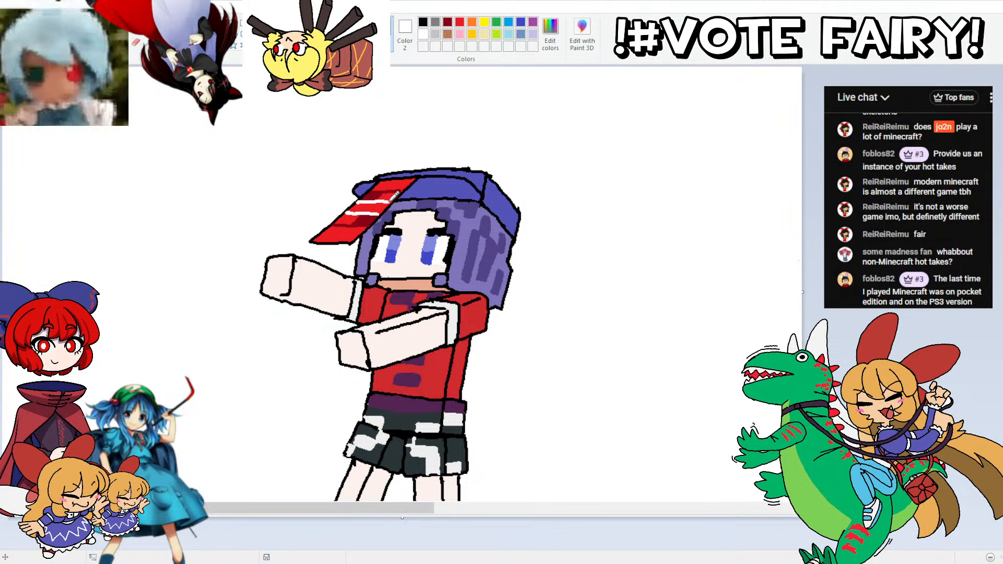
click(368, 207)
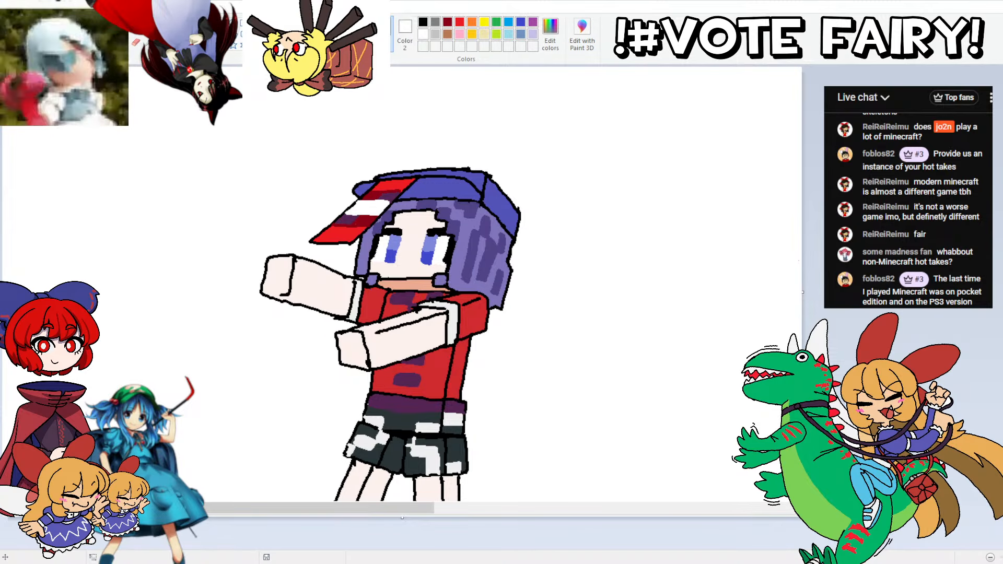
click(346, 219)
click(389, 197)
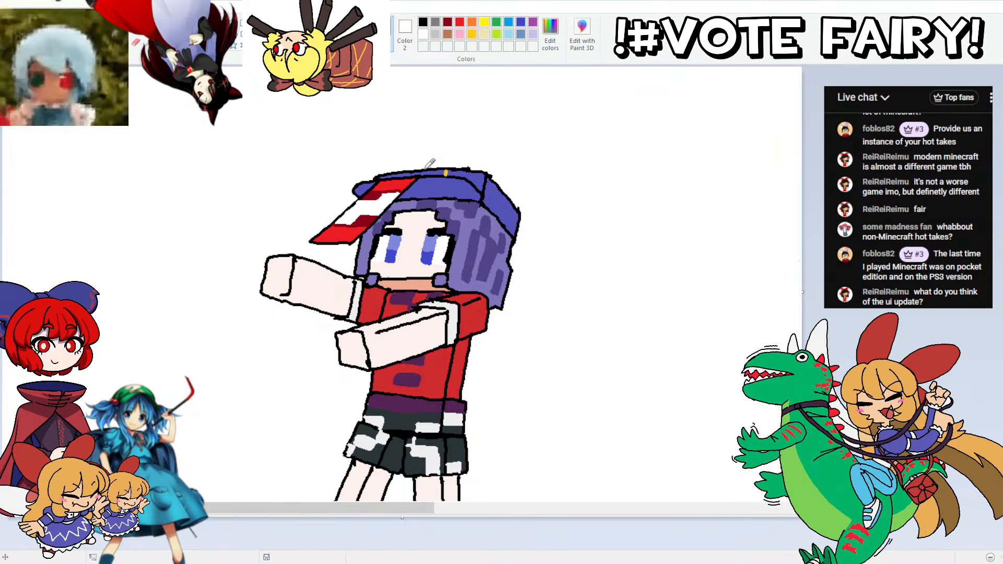
Step: Paint a small golden yellow band along the upper front edge of the blue cap
click(418, 173)
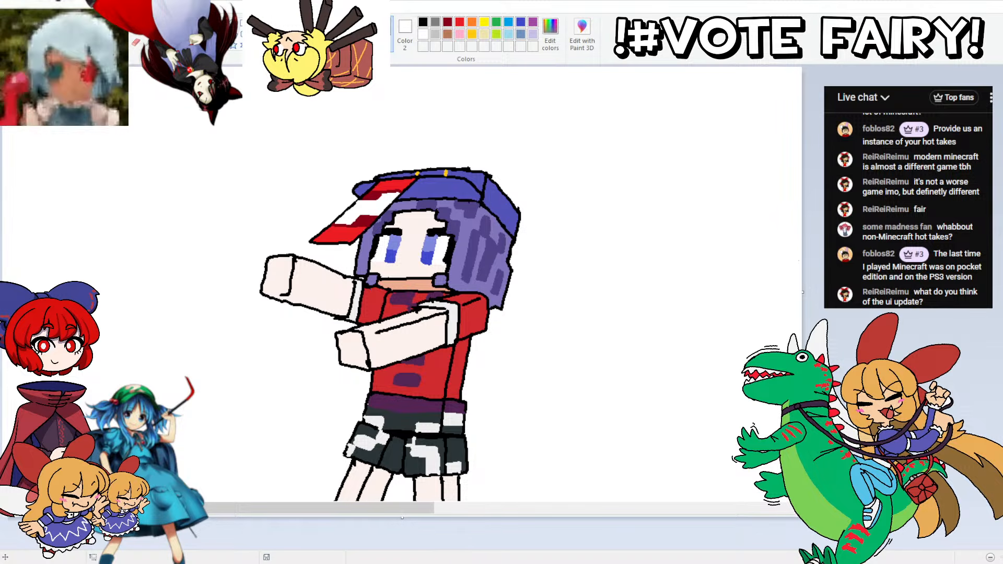
drag(445, 173, 418, 173)
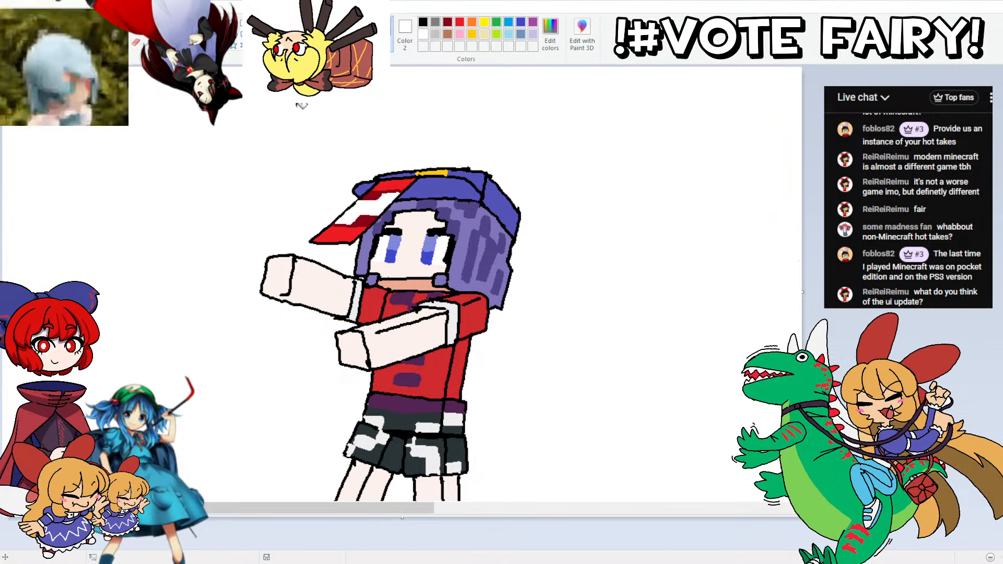
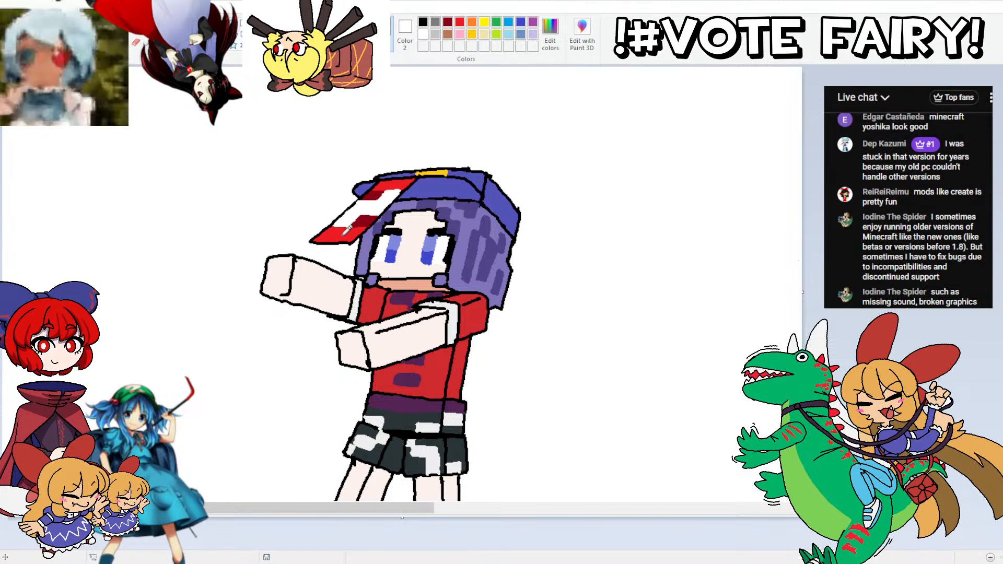
Step: Draw a closed black outline of a blocky, stepped oval just above the outstretched far hand
click(253, 259)
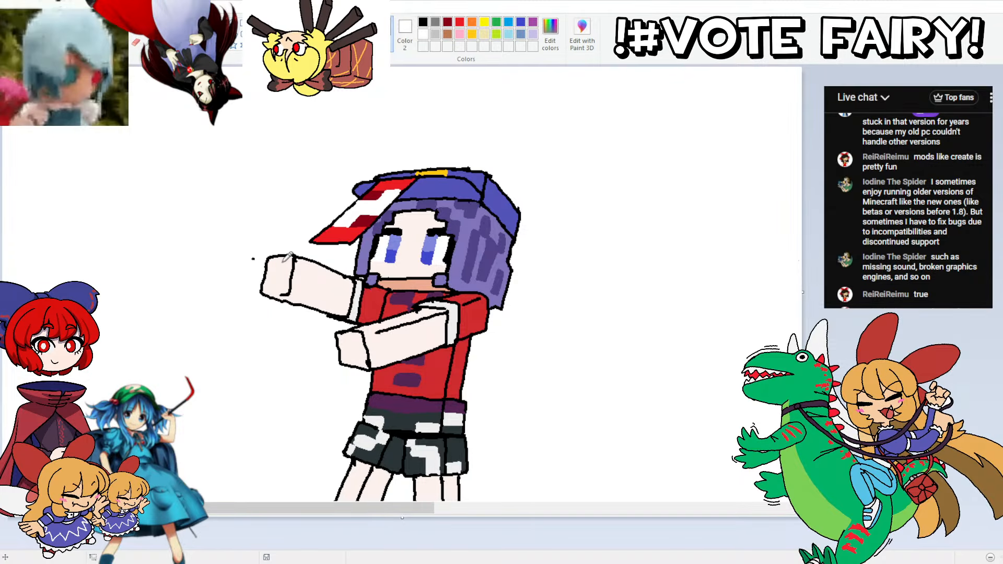
mouse_move(254, 258)
mouse_down()
mouse_move(297, 236)
mouse_move(311, 192)
mouse_move(301, 182)
mouse_move(309, 191)
mouse_move(293, 182)
mouse_move(241, 203)
mouse_up()
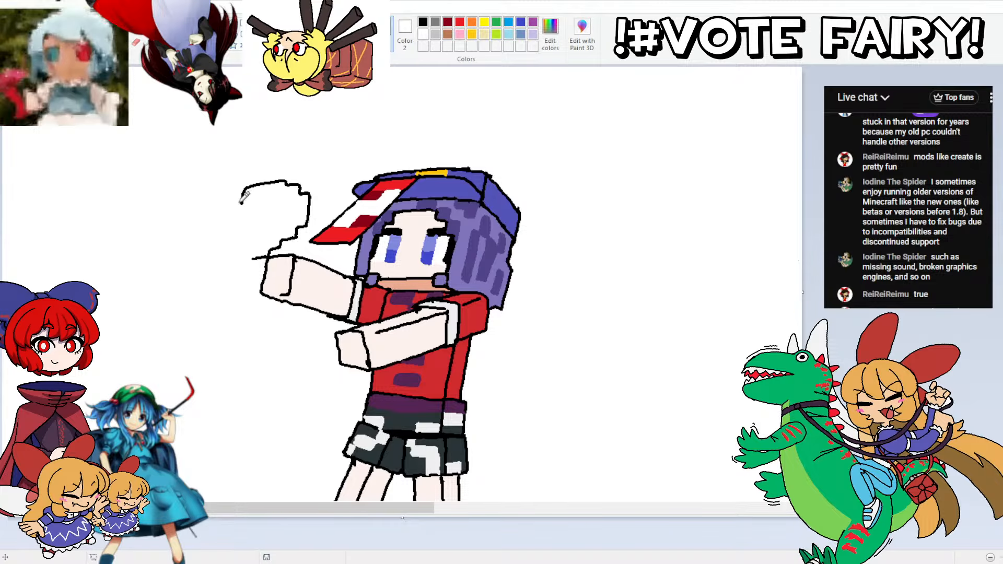
key(ctrl+z)
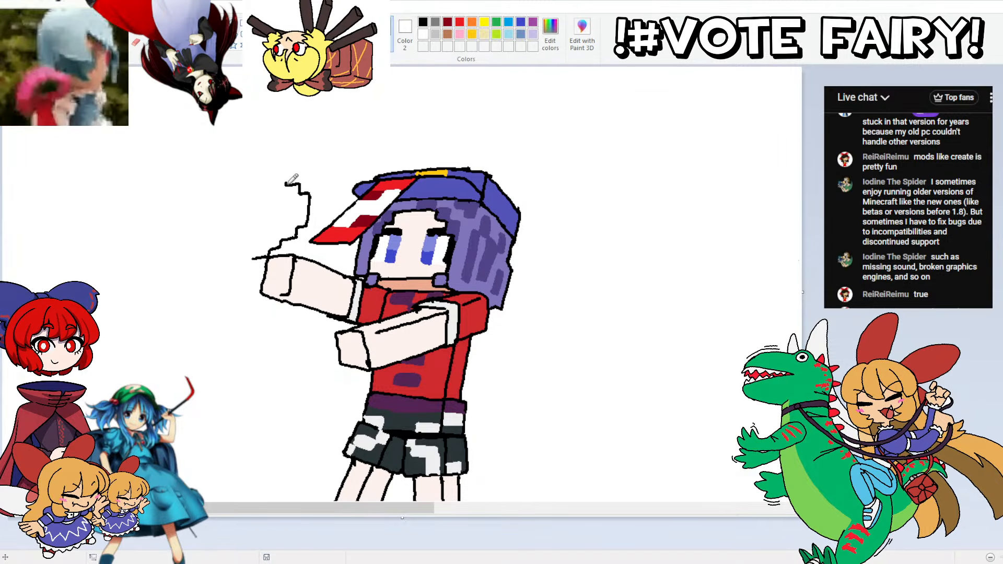
mouse_move(288, 184)
mouse_down()
mouse_move(246, 180)
mouse_move(286, 181)
mouse_move(243, 187)
mouse_move(222, 201)
mouse_move(217, 224)
mouse_move(240, 194)
mouse_move(219, 215)
mouse_up()
key(ctrl+z)
key(ctrl+z)
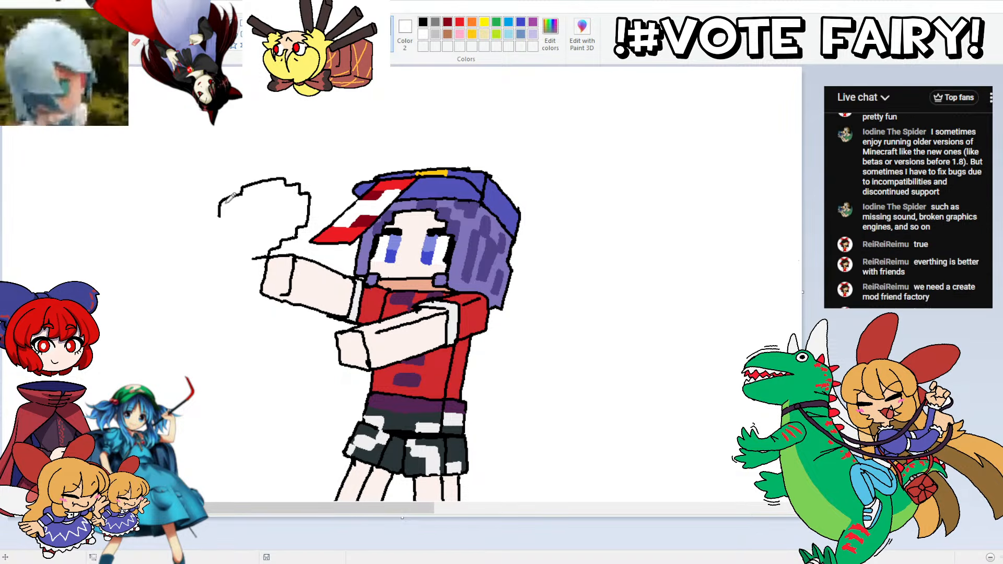
key(ctrl+z)
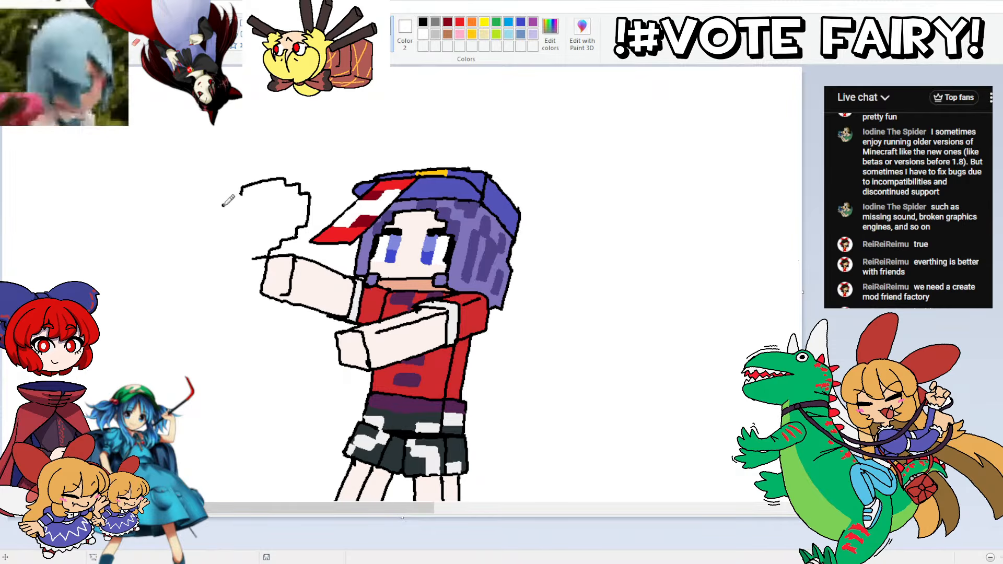
mouse_move(240, 193)
mouse_down()
mouse_move(219, 207)
mouse_move(211, 241)
mouse_move(243, 259)
mouse_move(265, 256)
mouse_up()
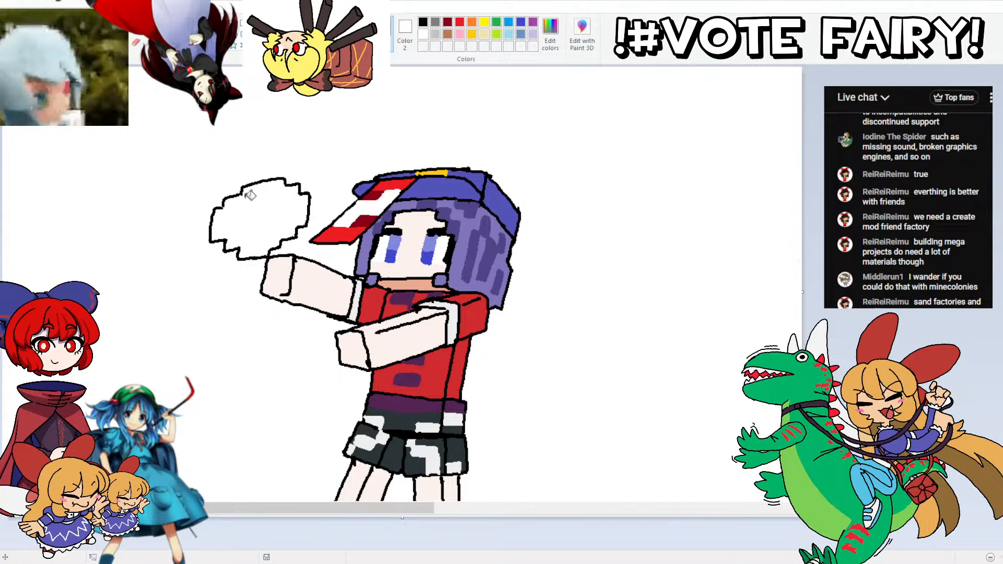
Step: Fill the oval black and paint a stepped light pink area inside it, leaving a thick black border
click(265, 206)
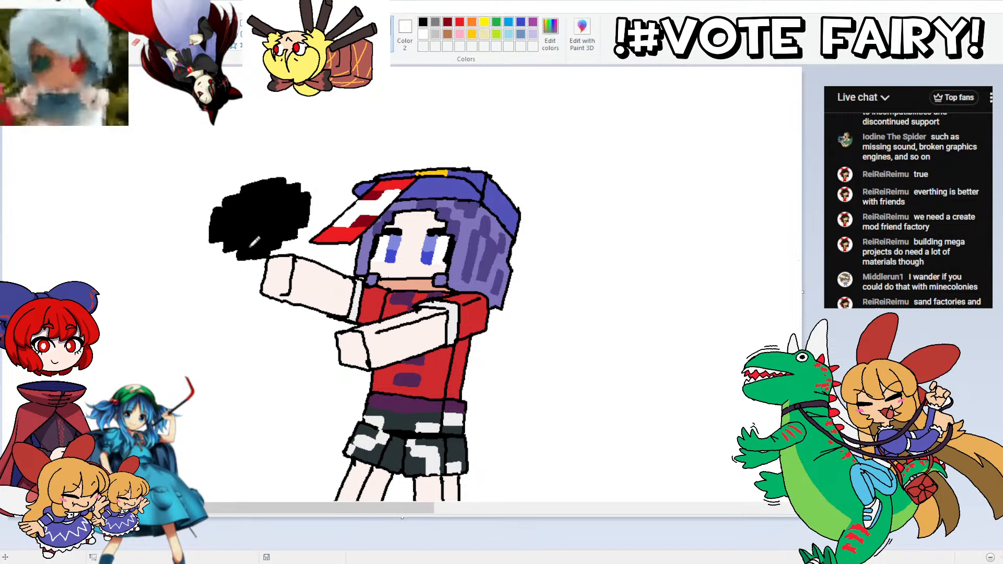
mouse_move(240, 251)
mouse_down()
mouse_move(266, 248)
mouse_move(288, 226)
mouse_move(297, 213)
mouse_move(289, 180)
mouse_move(224, 209)
mouse_move(224, 238)
mouse_move(242, 242)
mouse_move(238, 250)
mouse_up()
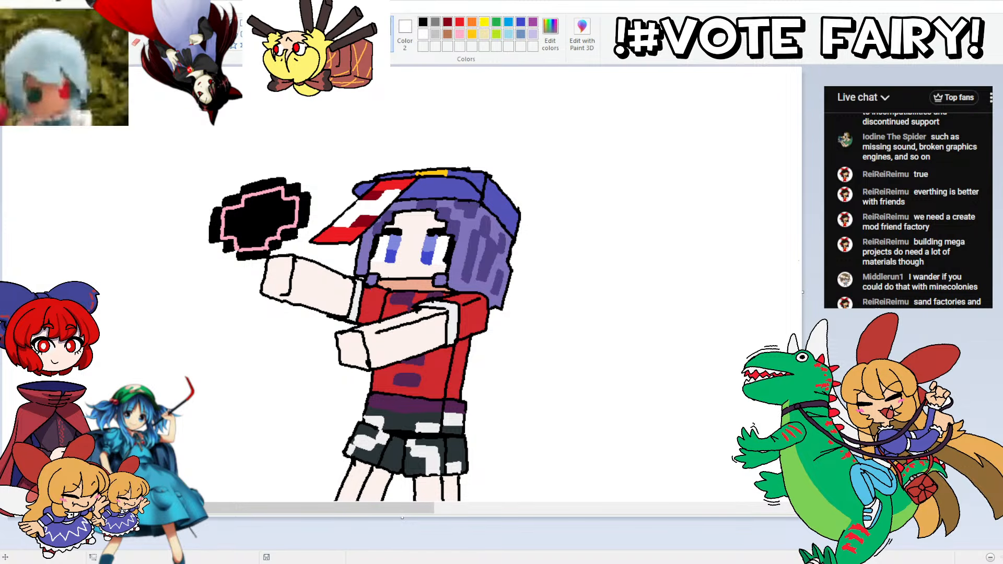
click(264, 225)
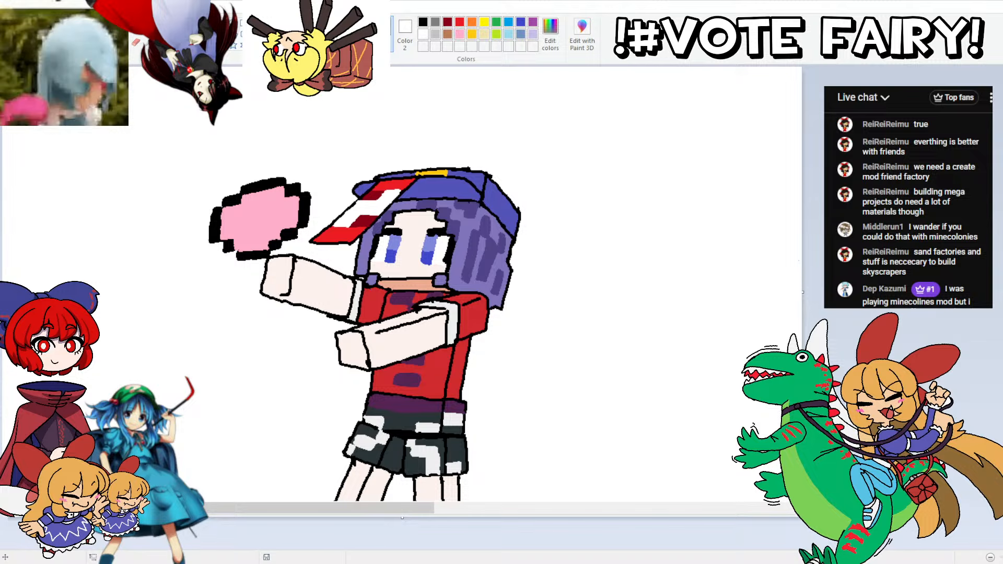
Step: Mix a darker pink (255, 113, 159) and paint blocky patches at the lower edge and centre of the pink oval
click(550, 34)
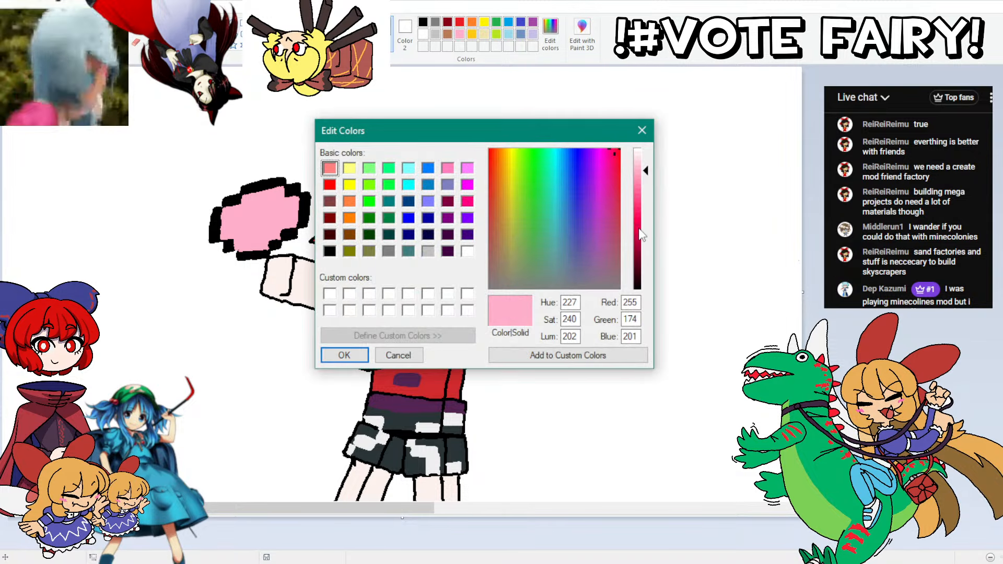
click(637, 228)
click(638, 193)
click(345, 355)
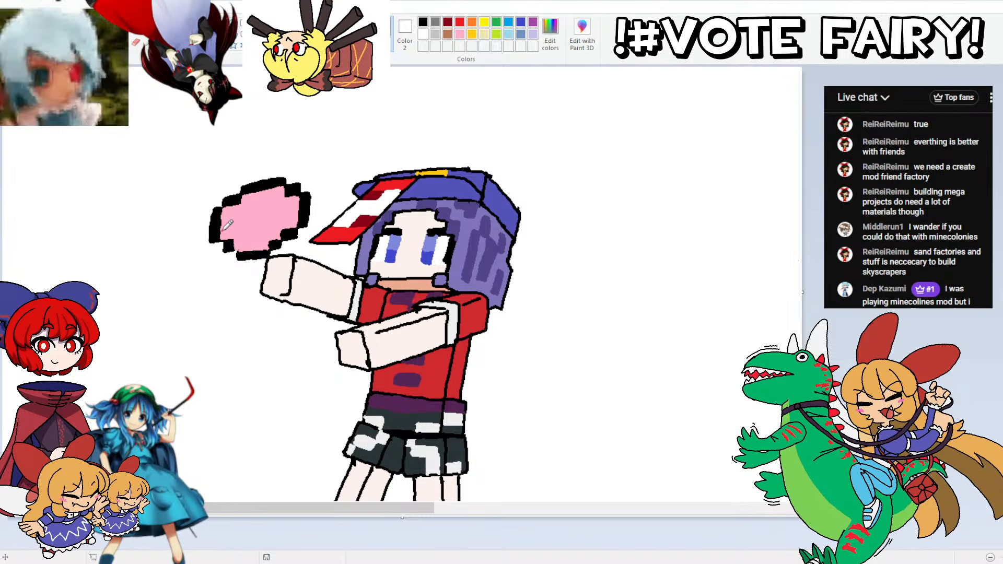
drag(221, 230, 245, 252)
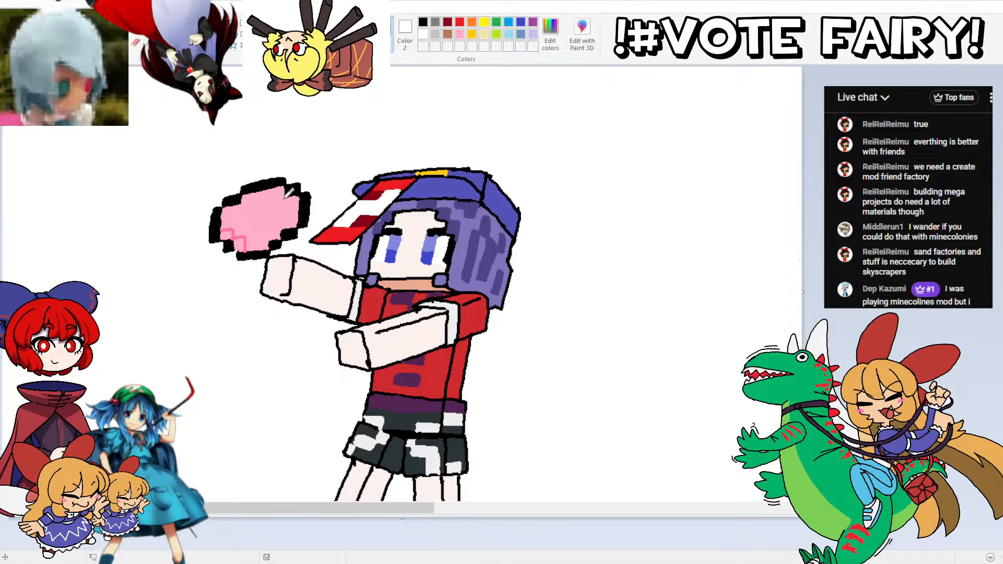
mouse_move(285, 196)
mouse_down()
mouse_move(282, 208)
mouse_move(272, 202)
mouse_move(256, 217)
mouse_move(271, 202)
mouse_move(232, 230)
mouse_move(250, 235)
mouse_up()
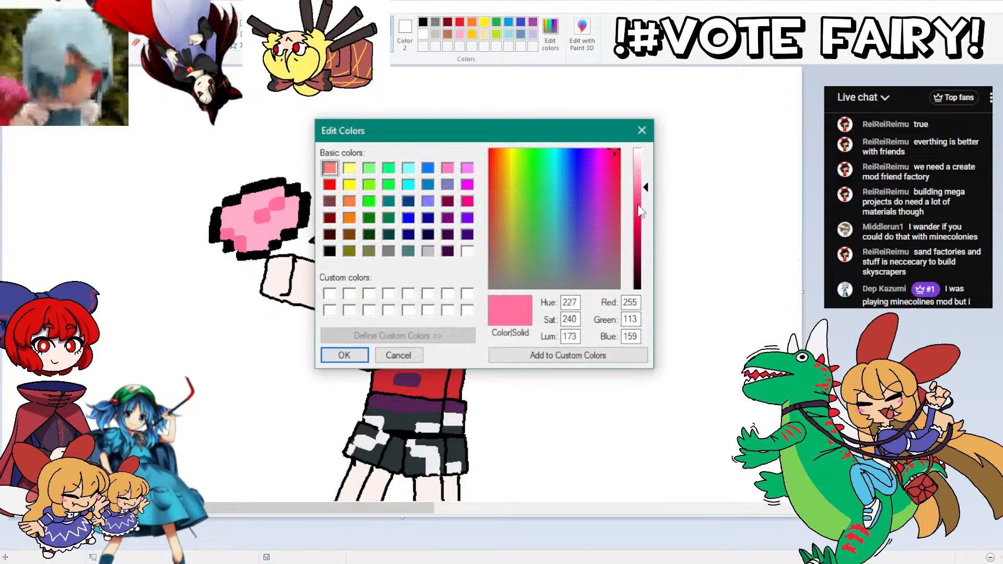
Step: Mix a medium pink (255, 155, 188) and a pale pink (255, 202, 219) and add blocky patches of both to the oval
click(639, 177)
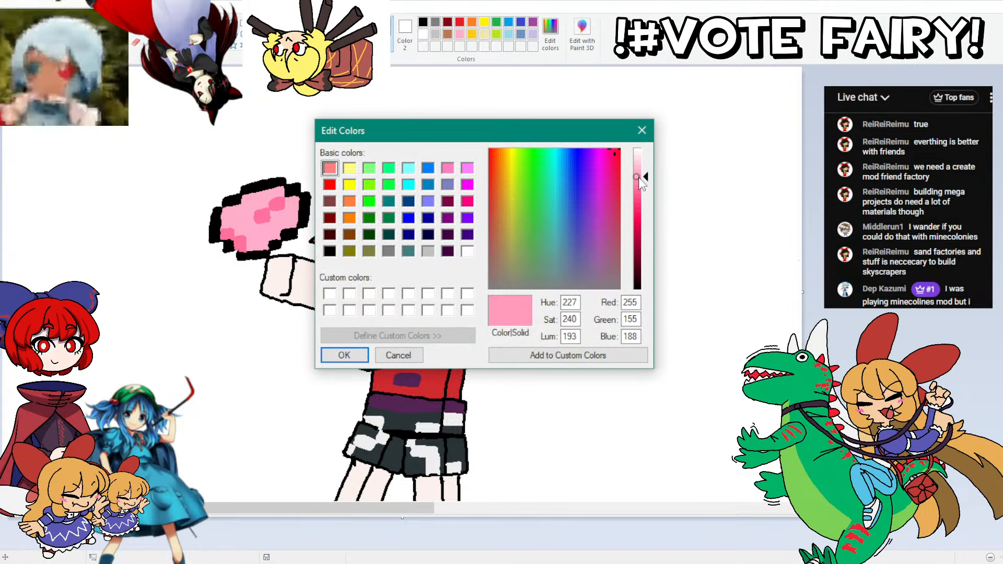
click(344, 355)
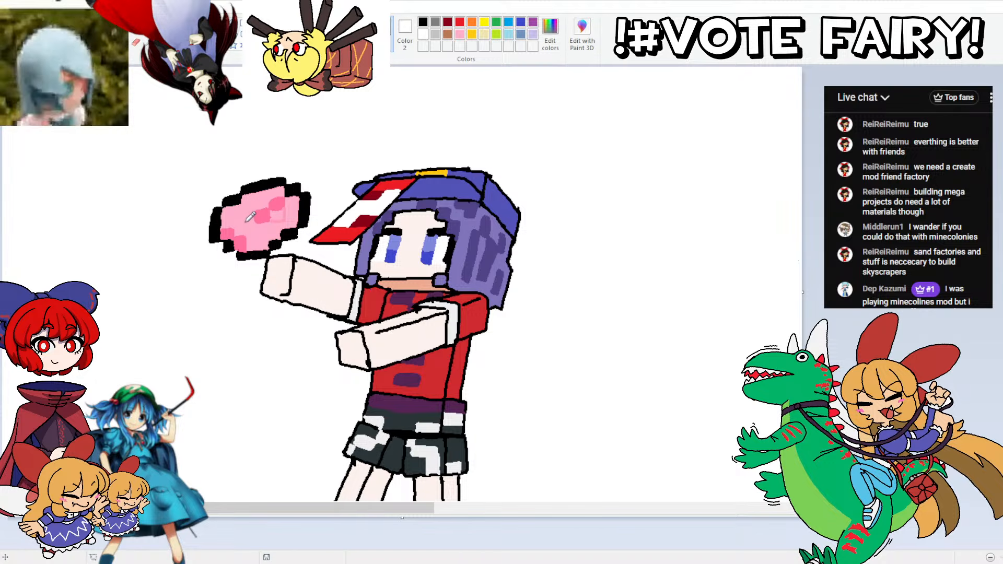
mouse_move(264, 225)
mouse_down()
mouse_move(270, 232)
mouse_move(258, 225)
mouse_move(257, 234)
mouse_move(272, 223)
mouse_move(240, 215)
mouse_move(252, 211)
mouse_up()
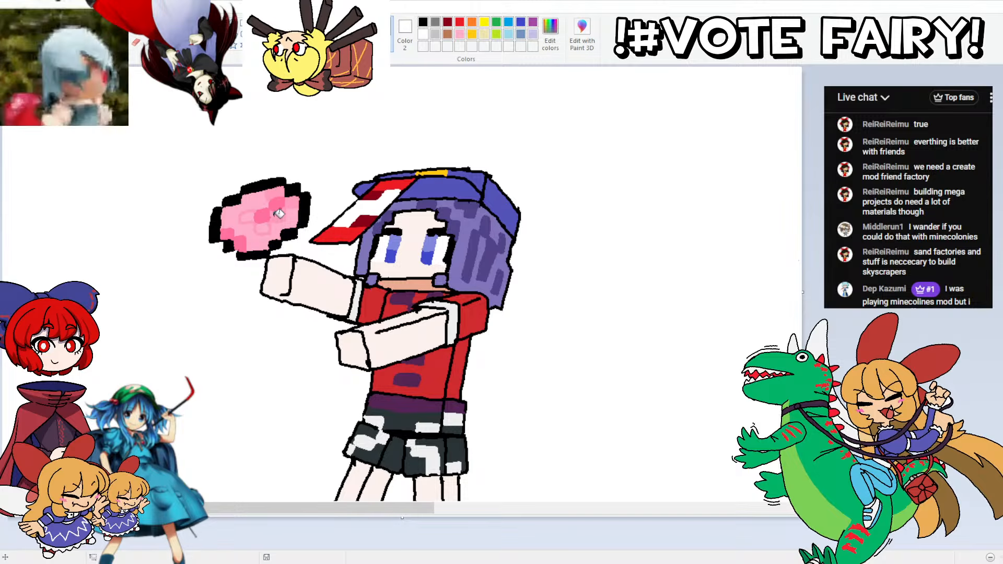
click(250, 216)
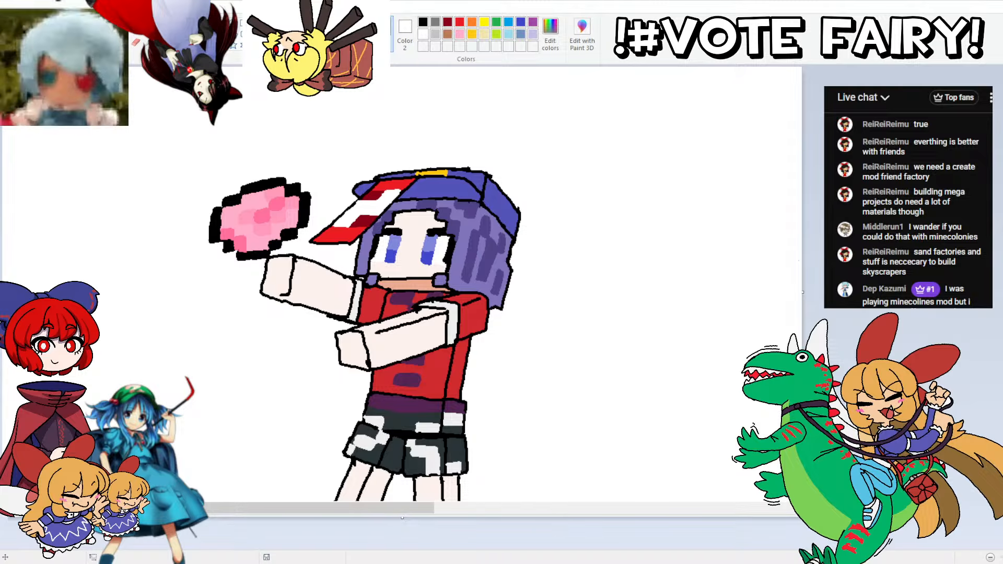
click(550, 33)
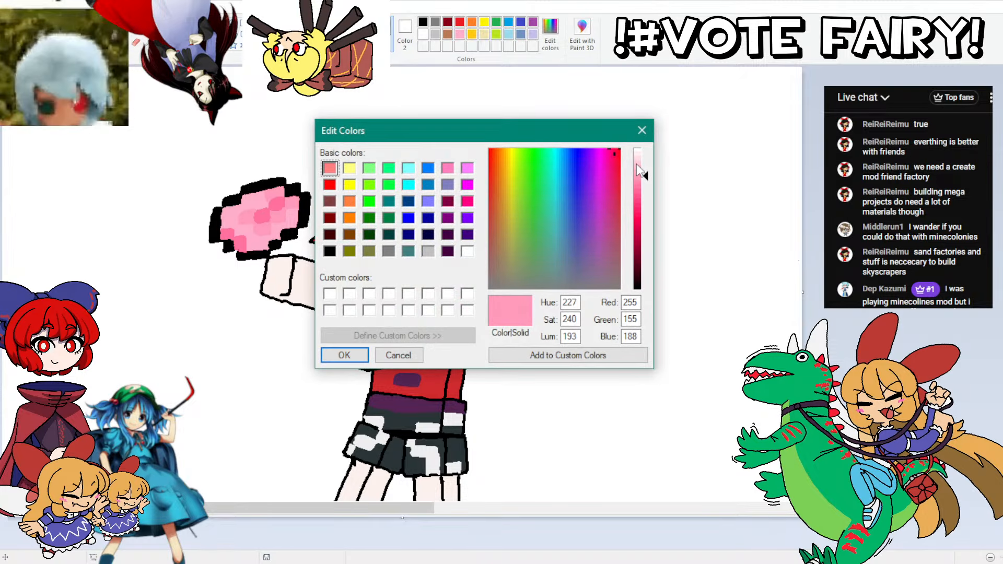
click(327, 355)
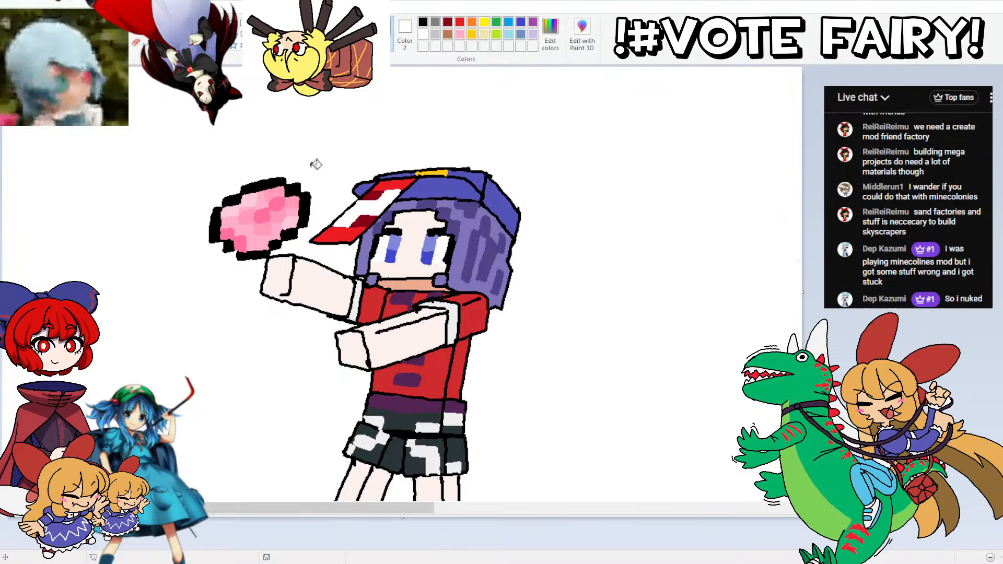
Step: Mix a stronger, deeper pink and paint small blocky shading along the oval's lower edge
click(550, 34)
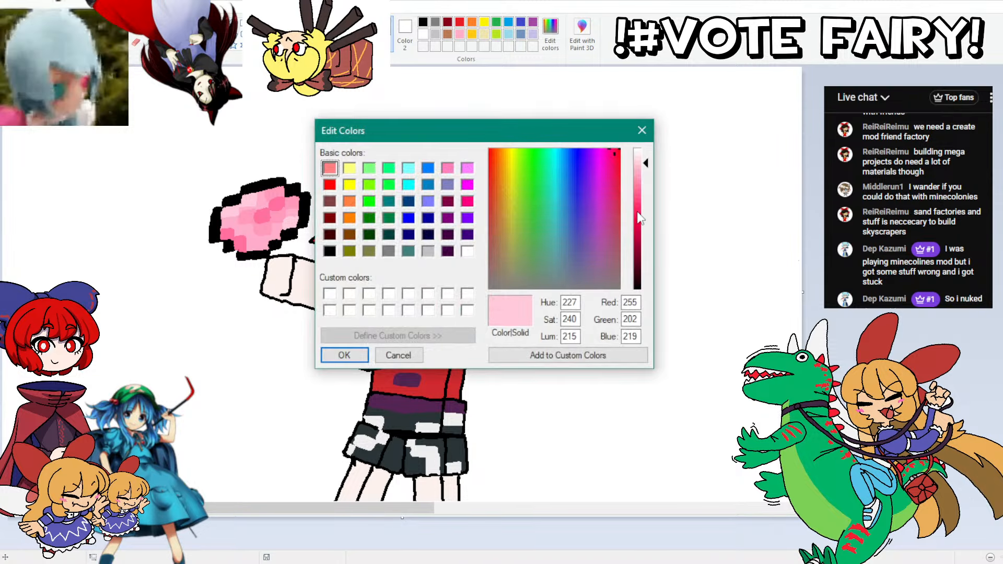
click(636, 206)
click(344, 356)
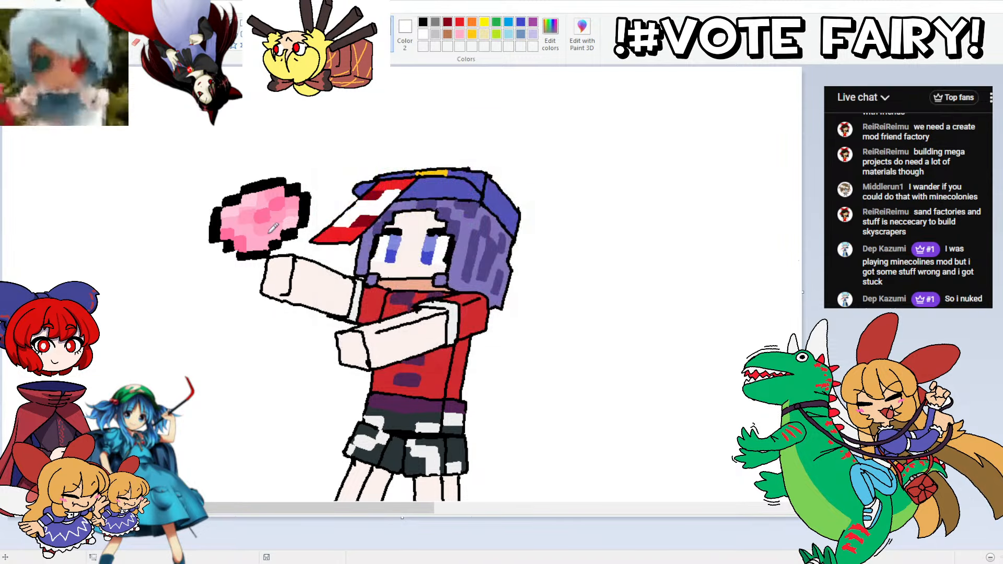
mouse_move(253, 242)
mouse_down()
mouse_move(279, 220)
mouse_move(249, 245)
mouse_up()
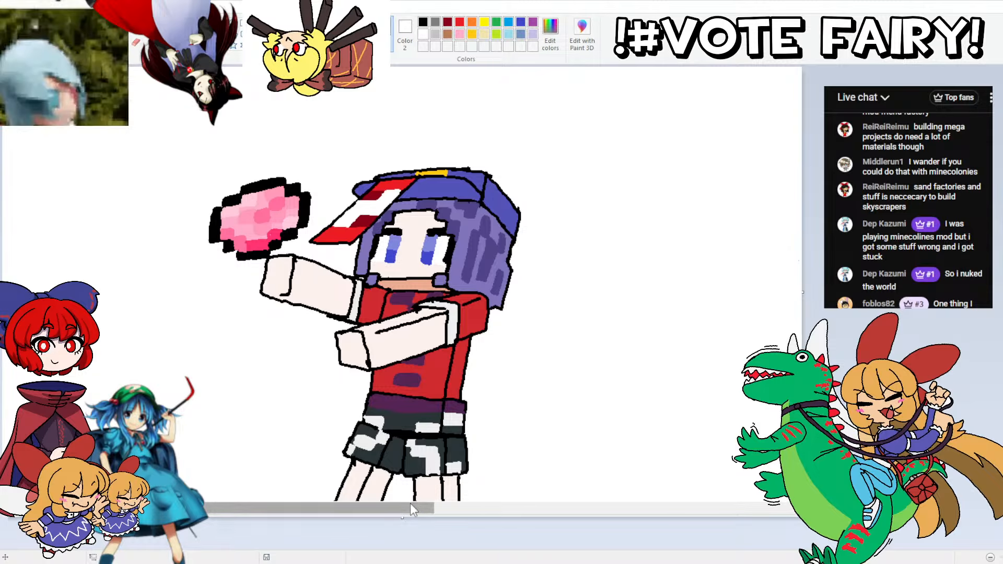
Step: Look over the neighbouring werewolf drawing and the full figure of blocky Yoshika
drag(411, 507, 677, 454)
scroll(606, 356, down, 4)
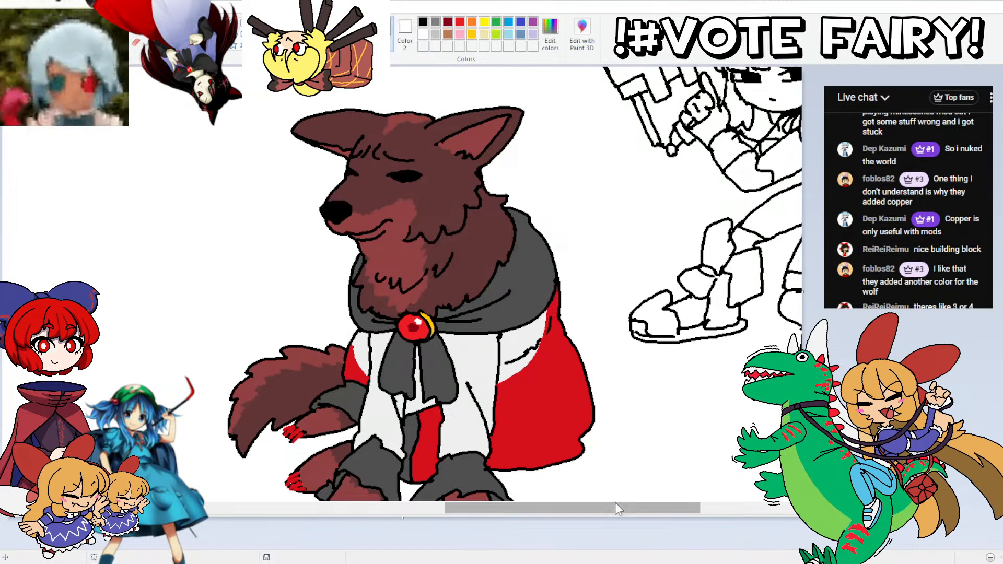
mouse_move(615, 503)
mouse_down()
mouse_move(470, 497)
mouse_move(380, 478)
mouse_up()
scroll(361, 263, up, 3)
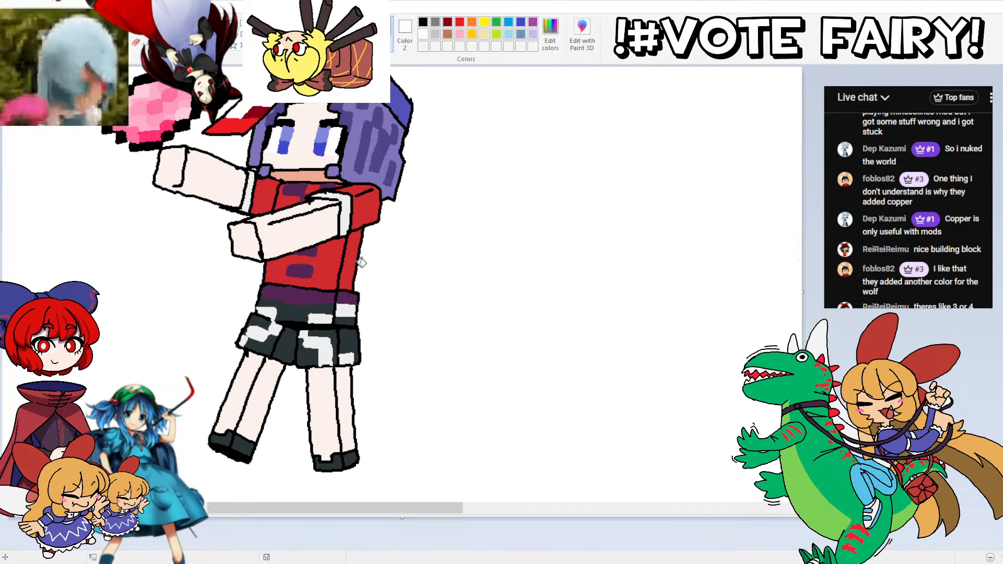
scroll(361, 263, down, 1)
scroll(361, 262, up, 3)
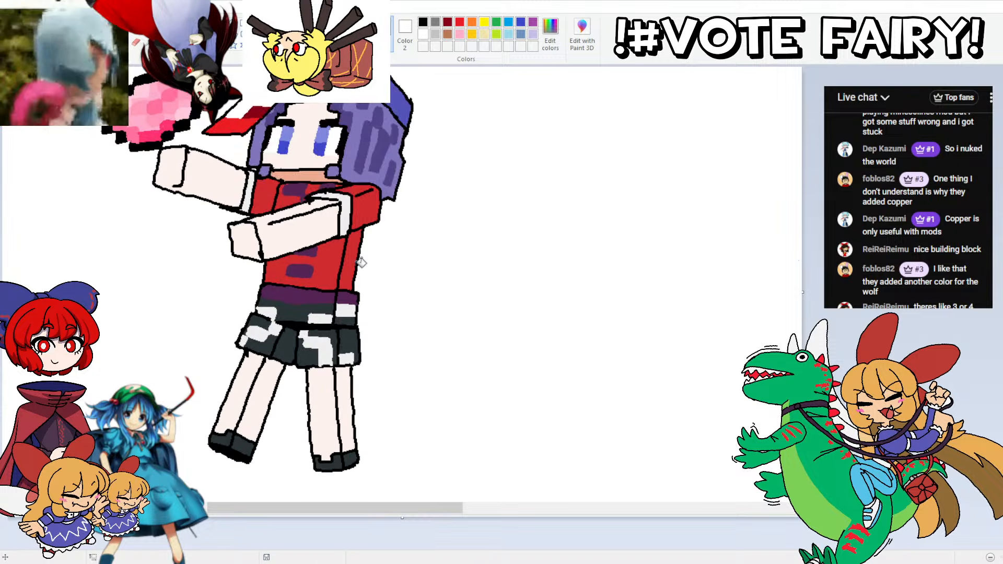
scroll(361, 263, down, 5)
scroll(361, 262, up, 2)
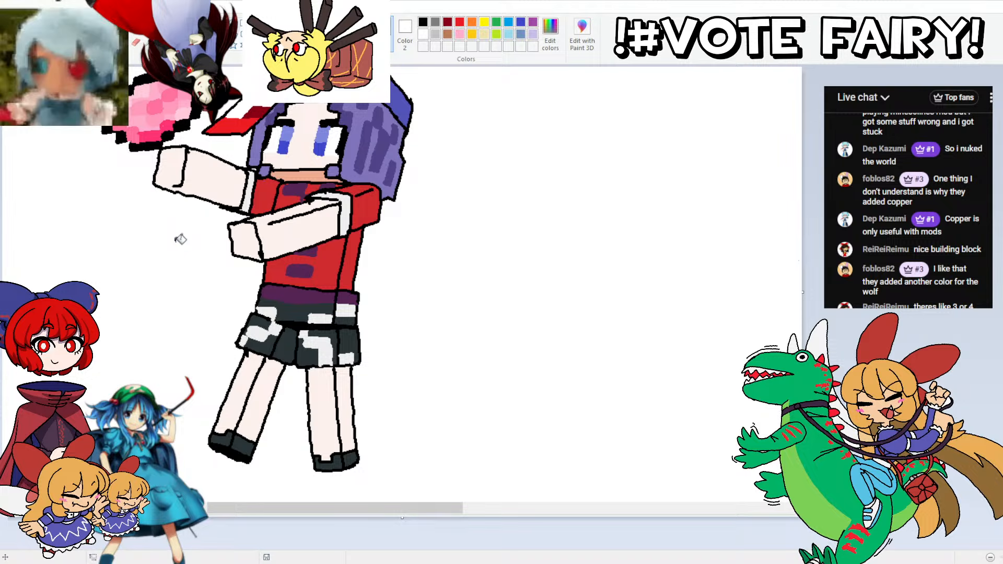
Step: Fill the front and side faces of both of Yoshika's legs with white
scroll(181, 239, down, 3)
click(72, 46)
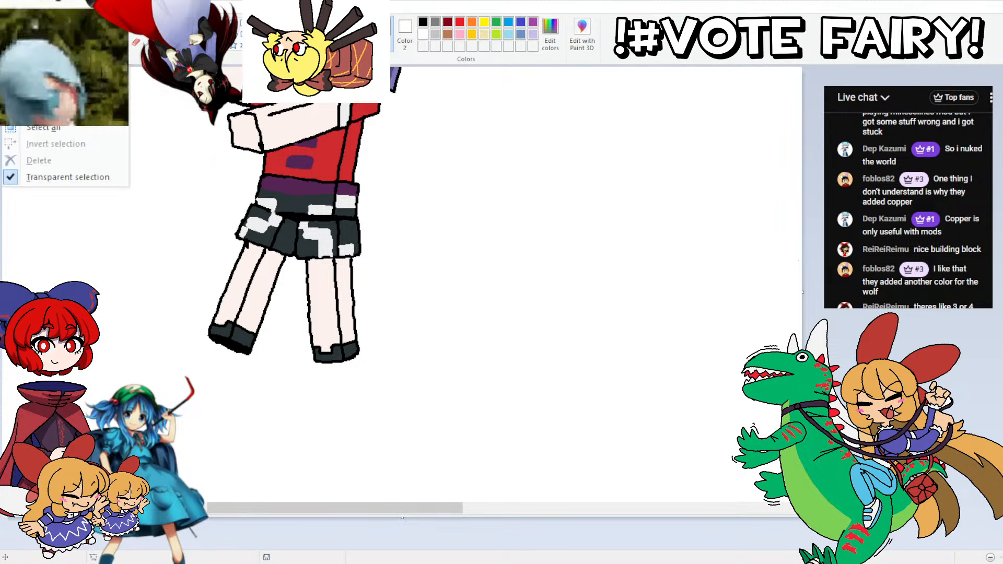
click(63, 82)
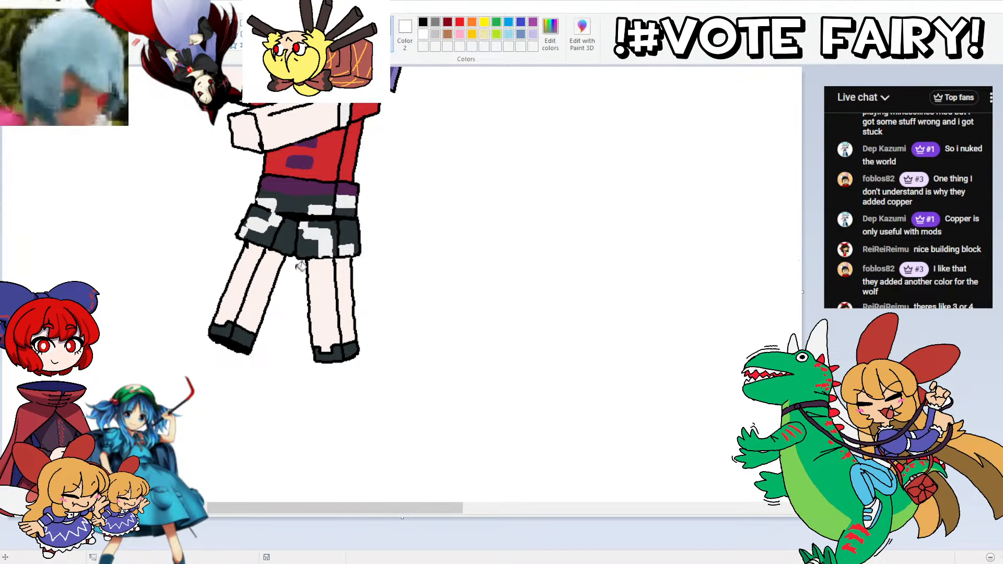
click(325, 272)
click(349, 274)
click(246, 277)
click(266, 285)
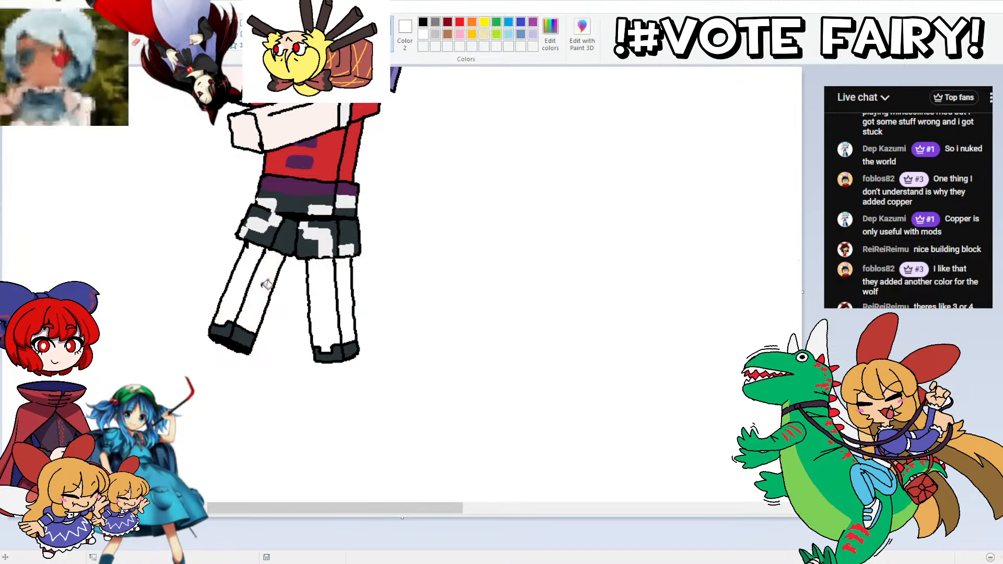
Step: Fill the dark areas of both of Yoshika's shoes with white
click(245, 335)
click(232, 326)
click(339, 349)
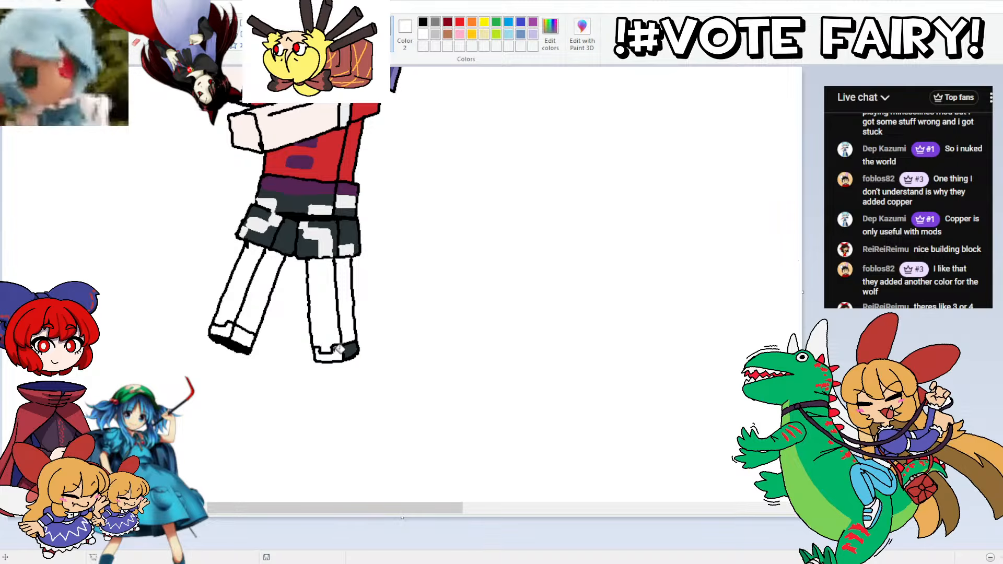
click(349, 349)
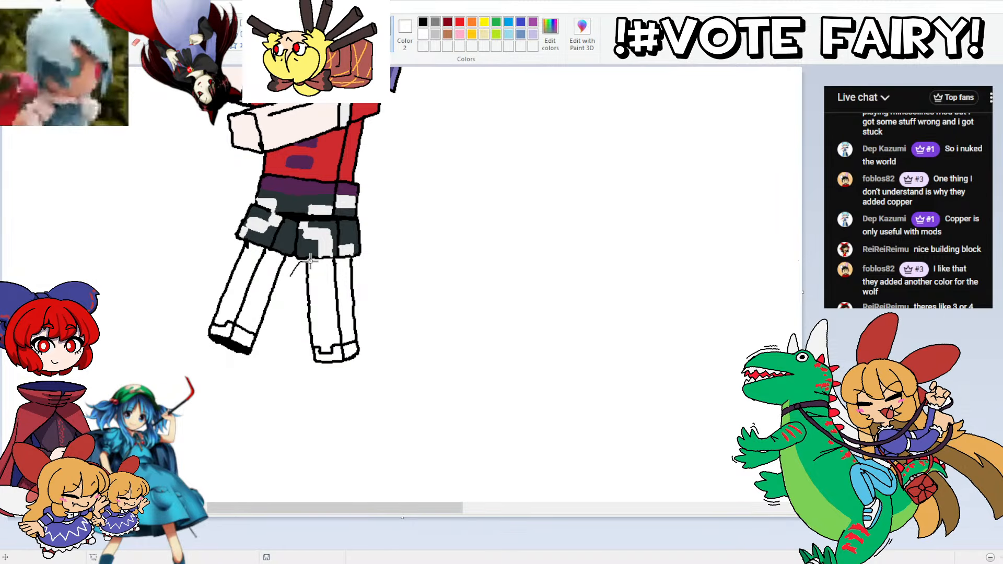
Step: Widen both legs slightly by shifting the outline strip along each leg's front edge outward, and close the resulting outline gaps
drag(329, 381, 284, 258)
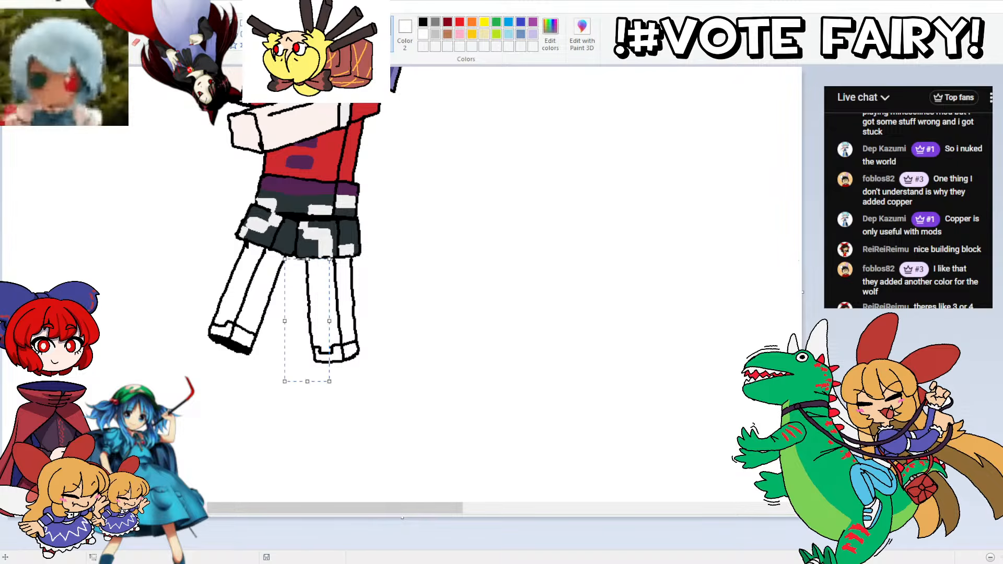
key(Left)
key(Left)
key(Left)
key(Left)
key(Left)
key(Left)
key(Left)
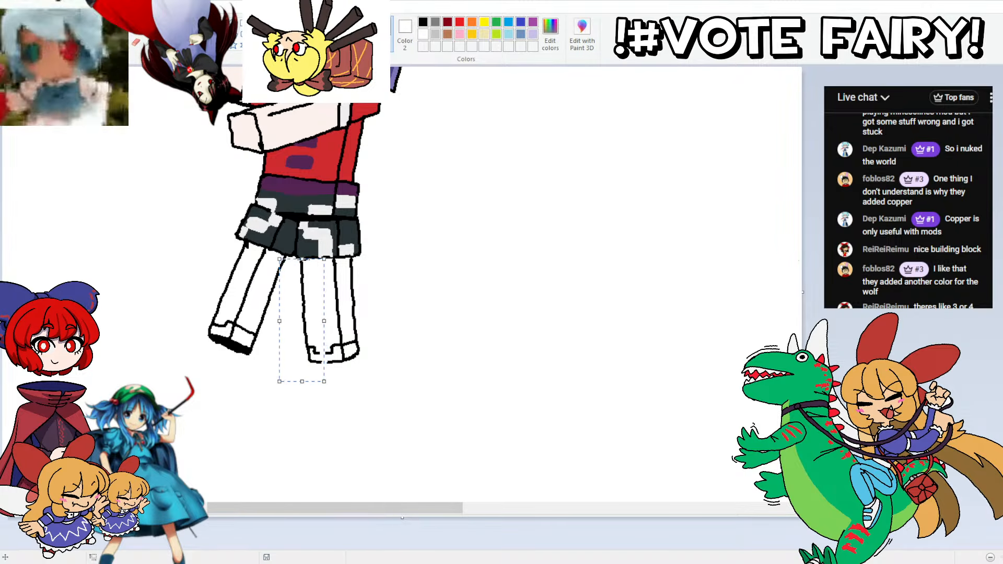
click(170, 245)
mouse_move(226, 252)
mouse_down()
mouse_move(235, 244)
mouse_move(244, 273)
mouse_move(206, 352)
mouse_move(182, 319)
mouse_up()
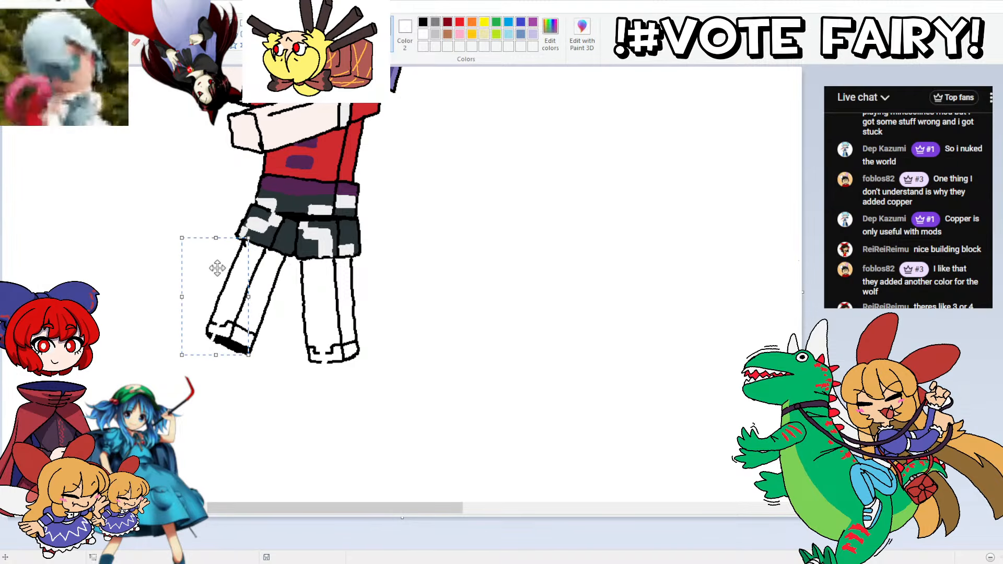
click(135, 27)
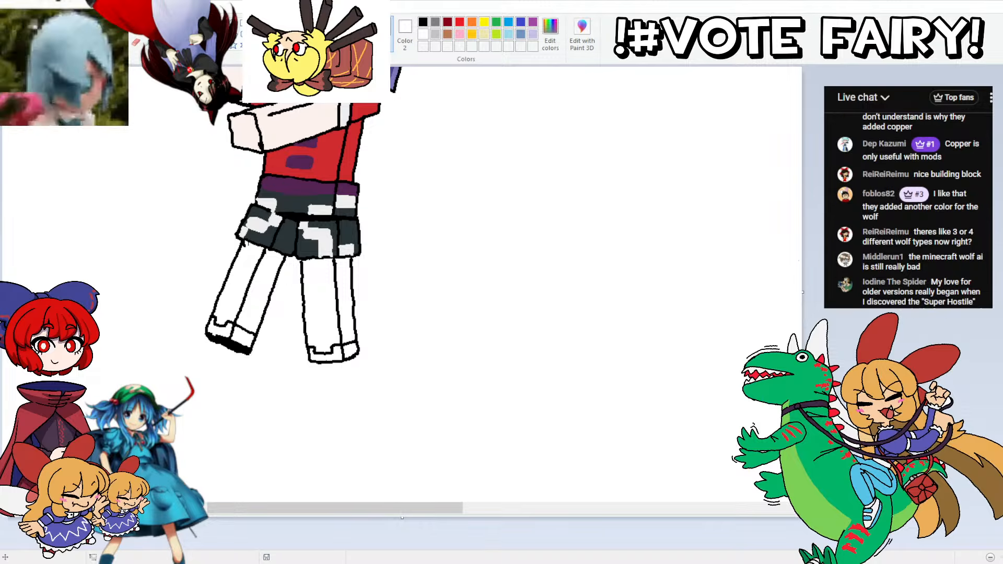
Step: Fill the front and side faces of both of Yoshika's shoes with dark grey
click(227, 330)
click(241, 339)
click(326, 357)
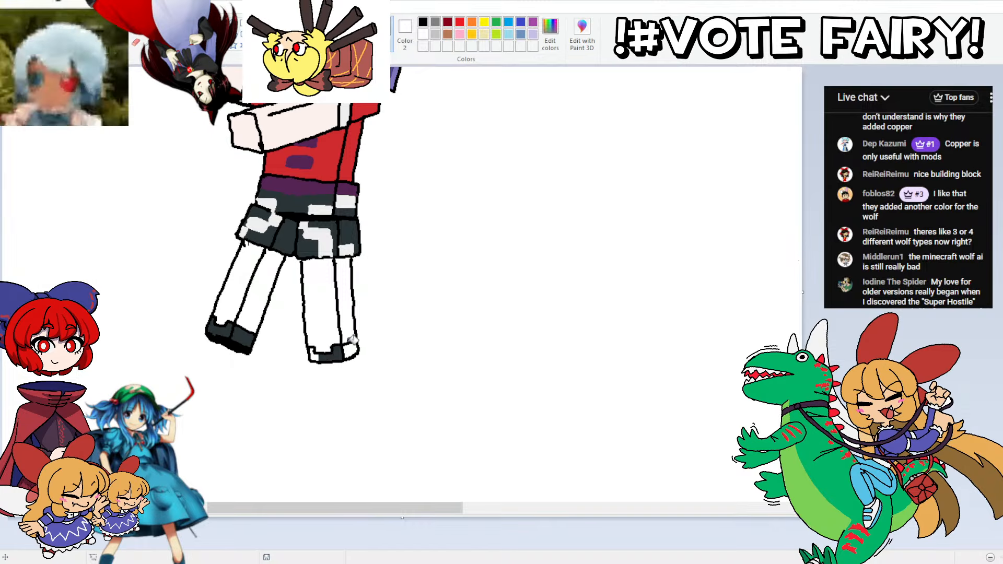
click(349, 350)
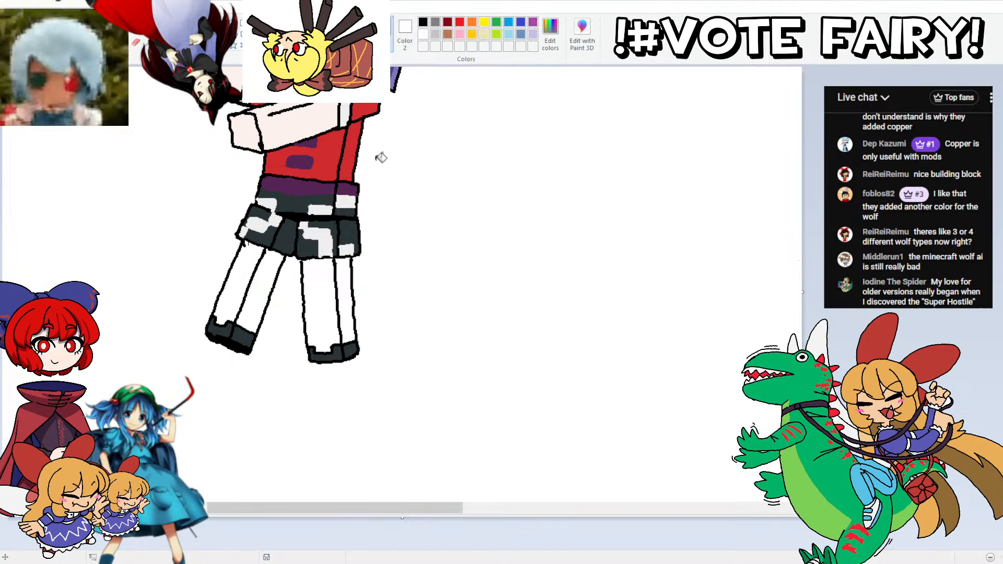
Step: Fill the front and side faces of both of Yoshika's legs with the pale skin colour
click(324, 302)
click(352, 287)
click(250, 278)
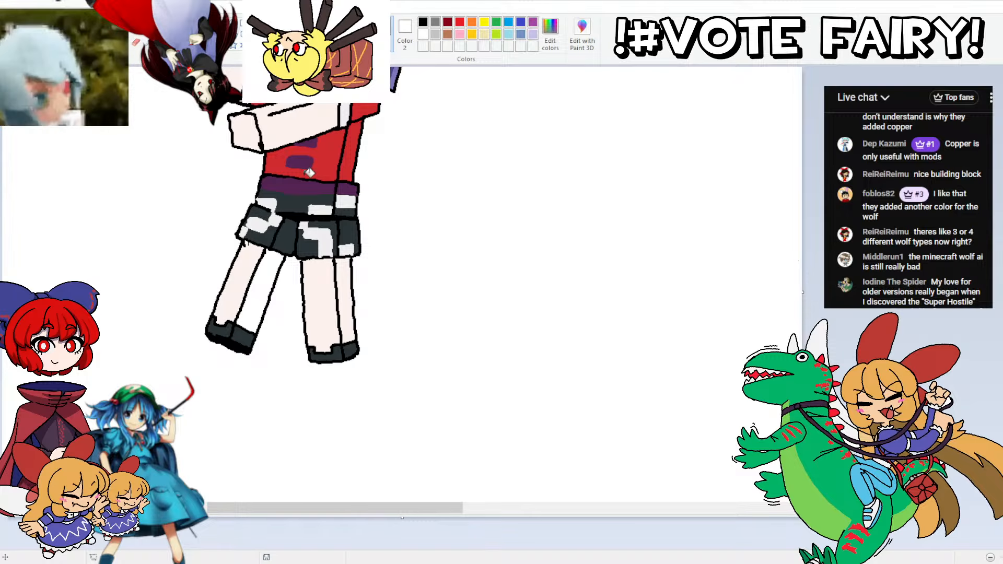
click(262, 296)
scroll(308, 292, up, 3)
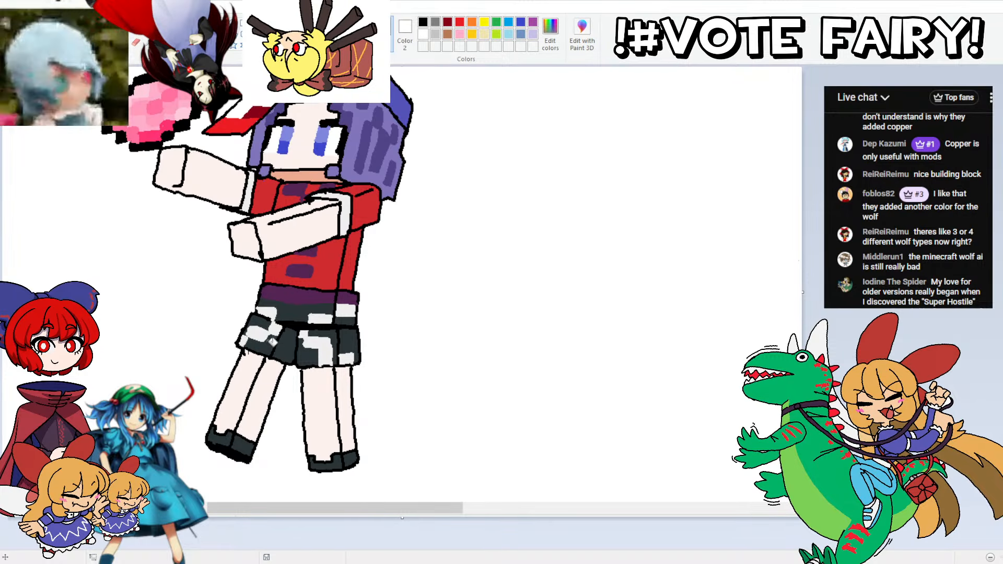
Step: Mix a dark grey of RGB 49, 49, 49 and add a shaded side edge to the pink item's black outline
scroll(217, 288, down, 2)
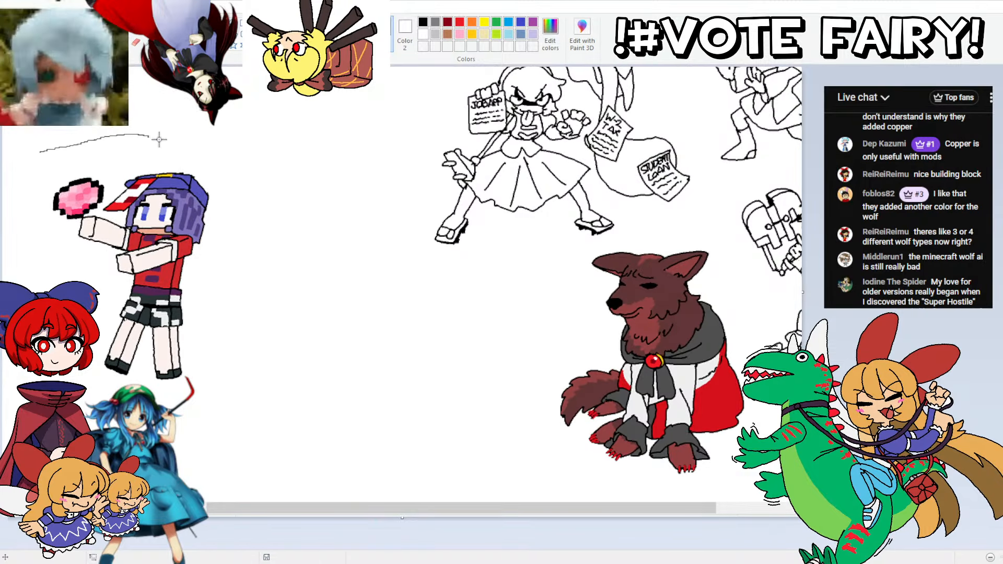
drag(159, 139, 209, 167)
scroll(210, 167, up, 1)
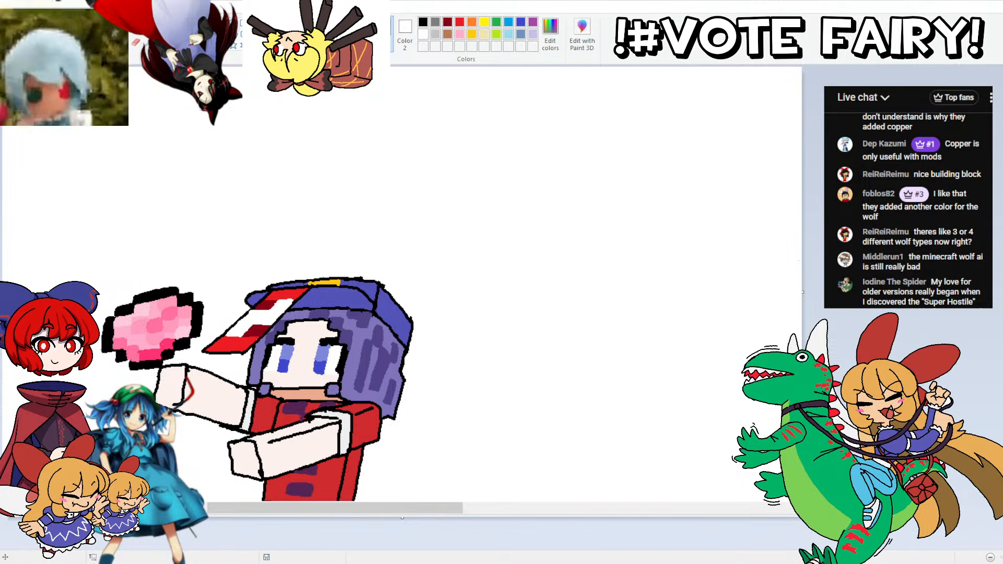
click(550, 34)
click(637, 262)
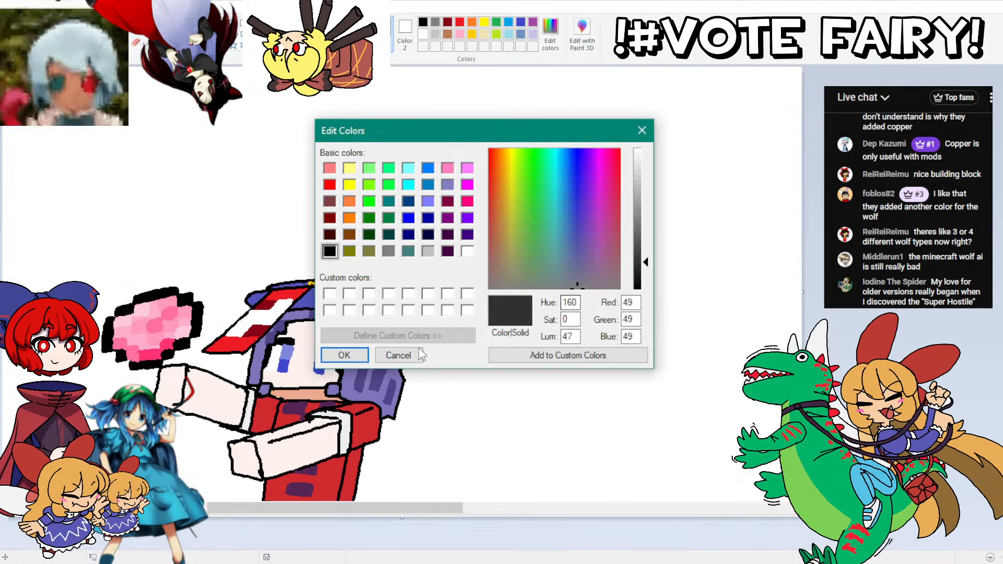
click(344, 356)
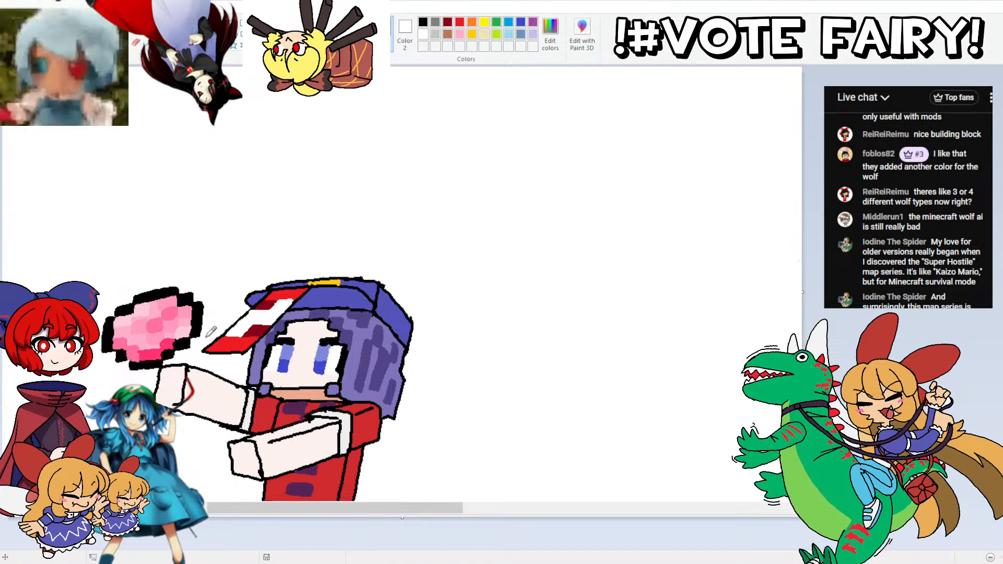
mouse_move(205, 337)
mouse_down()
mouse_move(209, 290)
mouse_move(196, 295)
mouse_up()
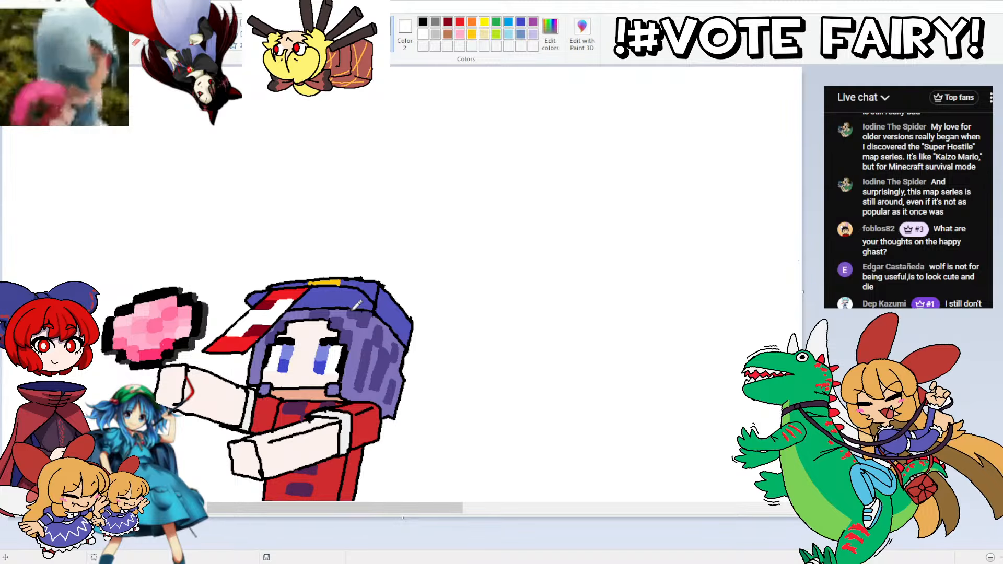
Step: Darken the cap's blue to RGB 54, 54, 131 and fill the front face of Yoshika's cap with it
click(148, 42)
click(326, 292)
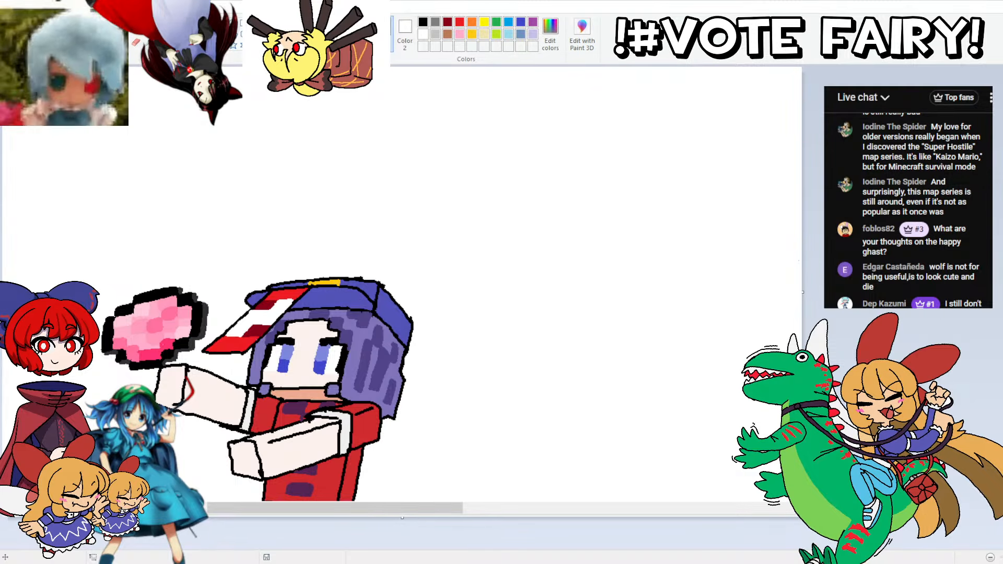
click(550, 34)
drag(645, 215, 646, 239)
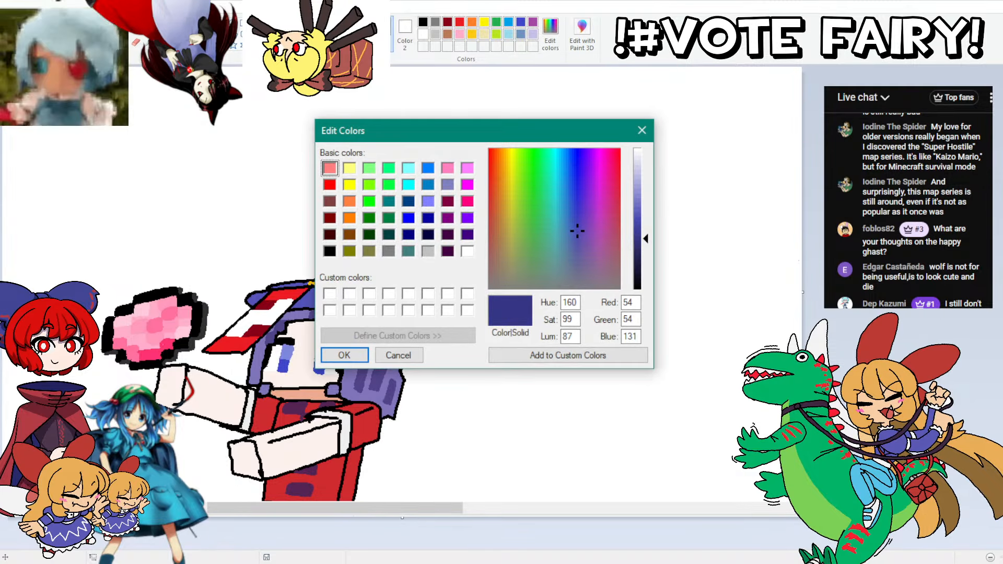
click(342, 357)
click(316, 298)
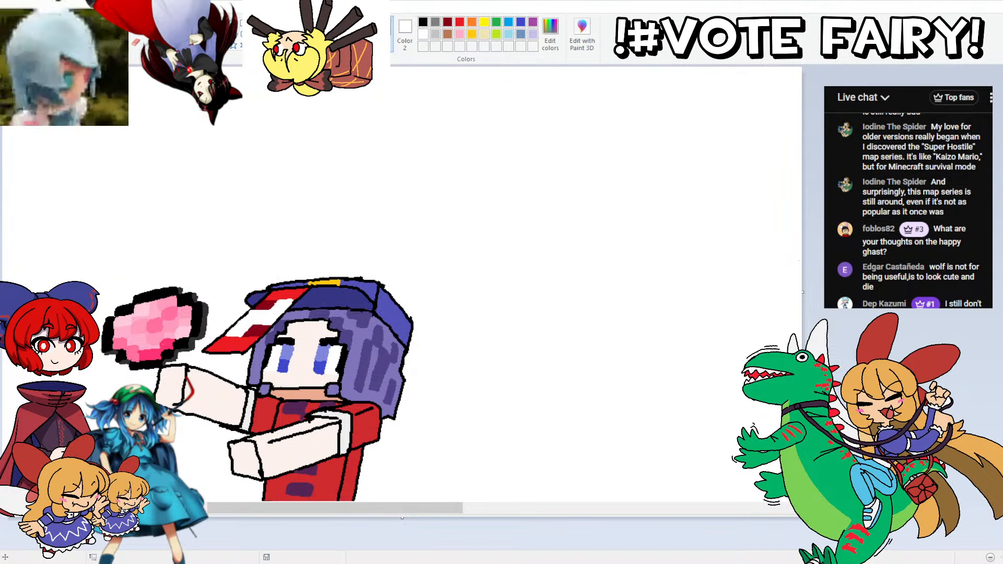
Step: Shade the underside of Yoshika's raised forearm with a tan skin tone
scroll(257, 301, down, 8)
scroll(257, 301, up, 4)
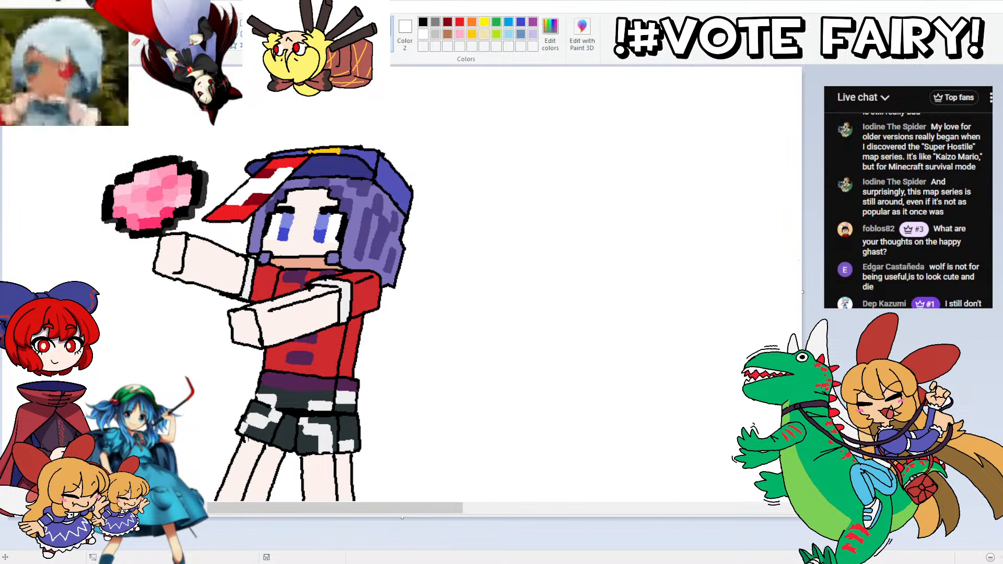
mouse_move(244, 287)
mouse_down()
mouse_move(189, 268)
mouse_move(160, 272)
mouse_up()
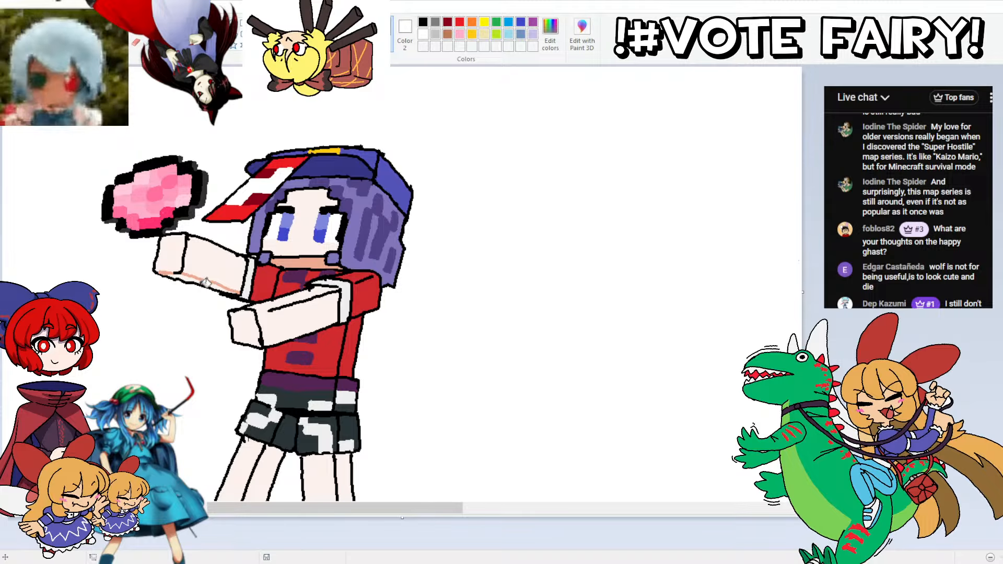
click(189, 276)
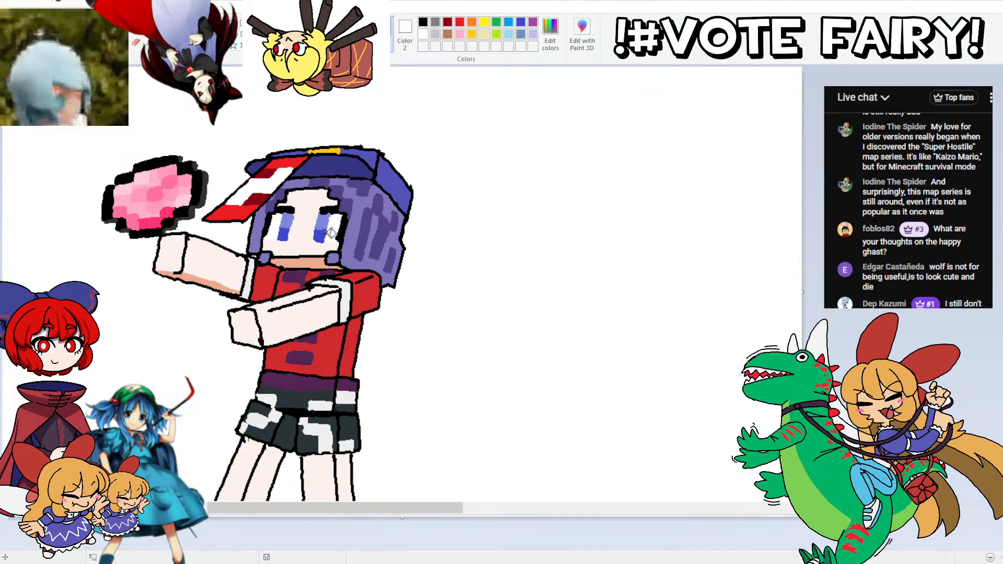
Step: Shade the raised arm's sleeve edge with dark red, RGB 158, 33, 36, and mix a light grey of RGB 207, 207, 207
click(550, 34)
click(630, 238)
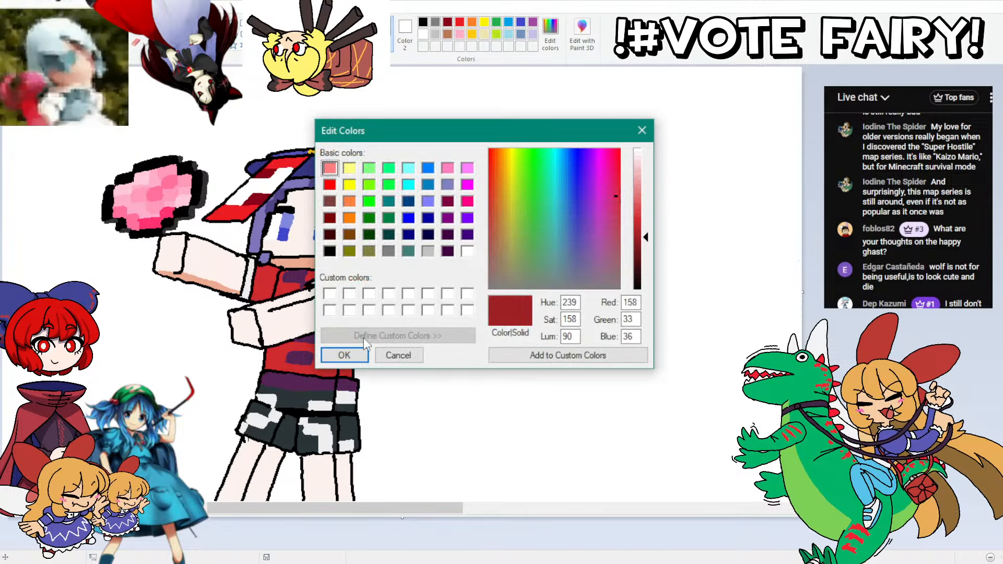
click(346, 350)
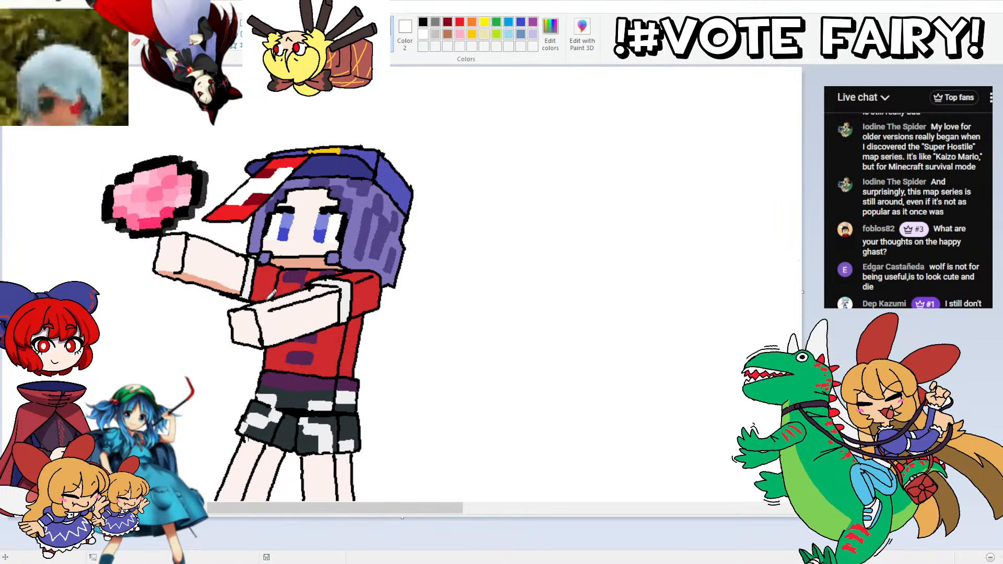
mouse_move(252, 297)
mouse_down()
mouse_move(263, 300)
mouse_move(252, 298)
mouse_up()
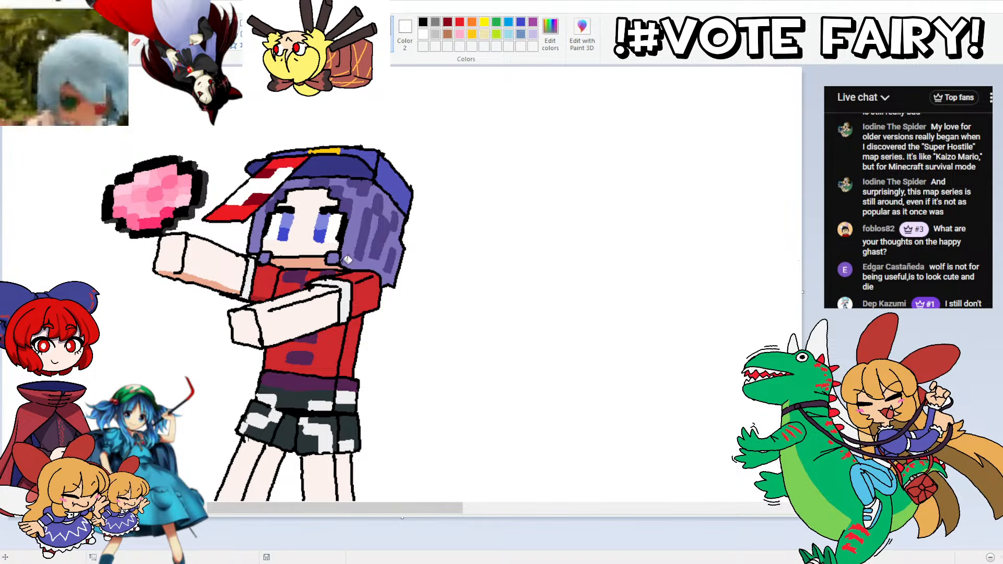
click(550, 34)
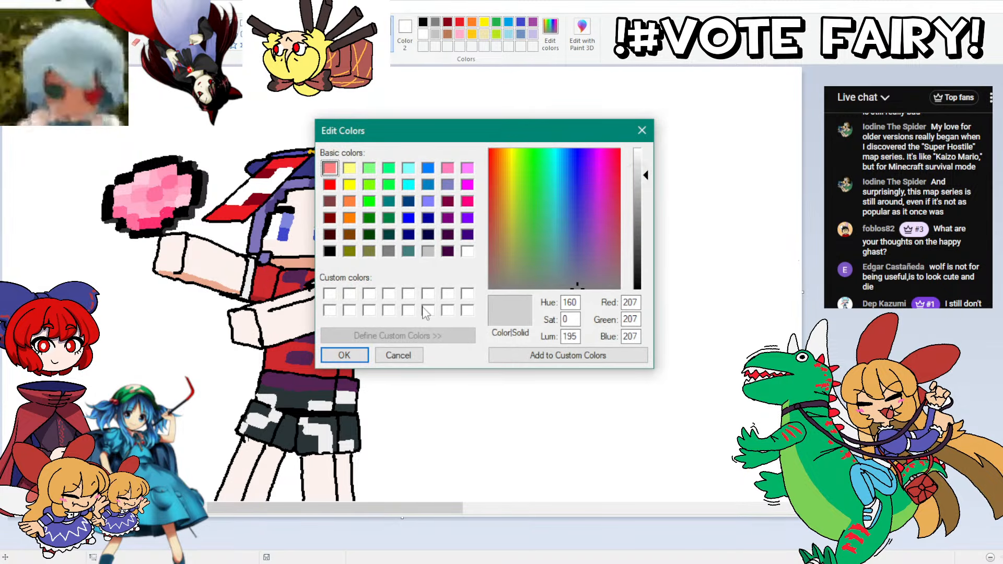
click(323, 361)
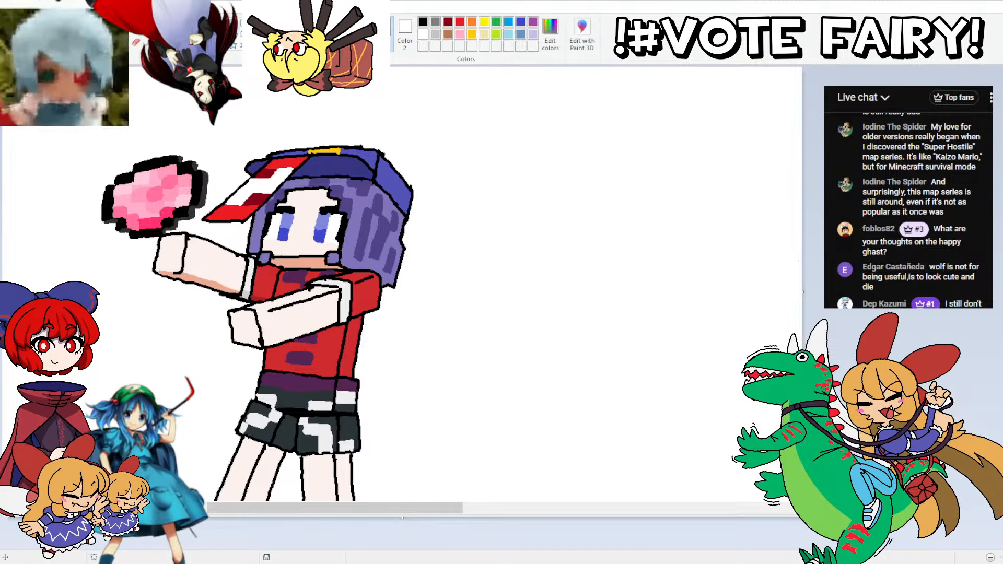
Step: Shade the end faces of both of Yoshika's hands with the tan skin tone
scroll(339, 371, down, 3)
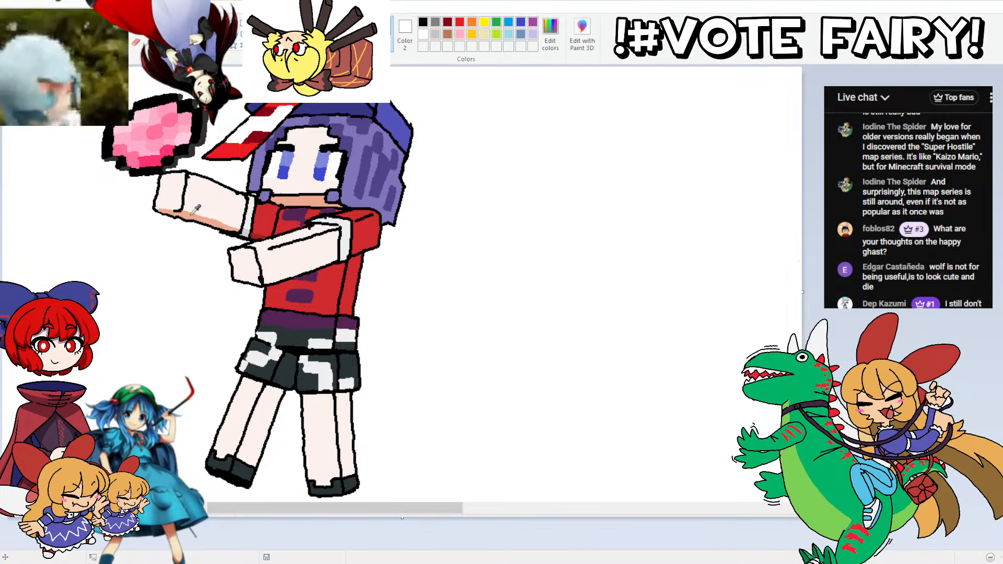
drag(174, 210, 183, 188)
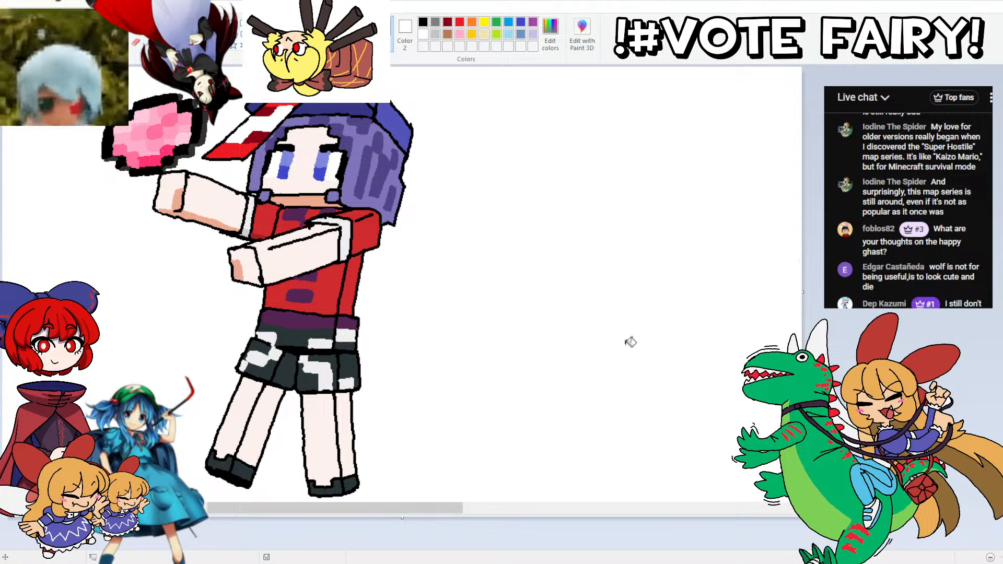
Step: Select the whole Yoshika figure with her pink item and move it right beside the werewolf drawing
scroll(269, 342, down, 2)
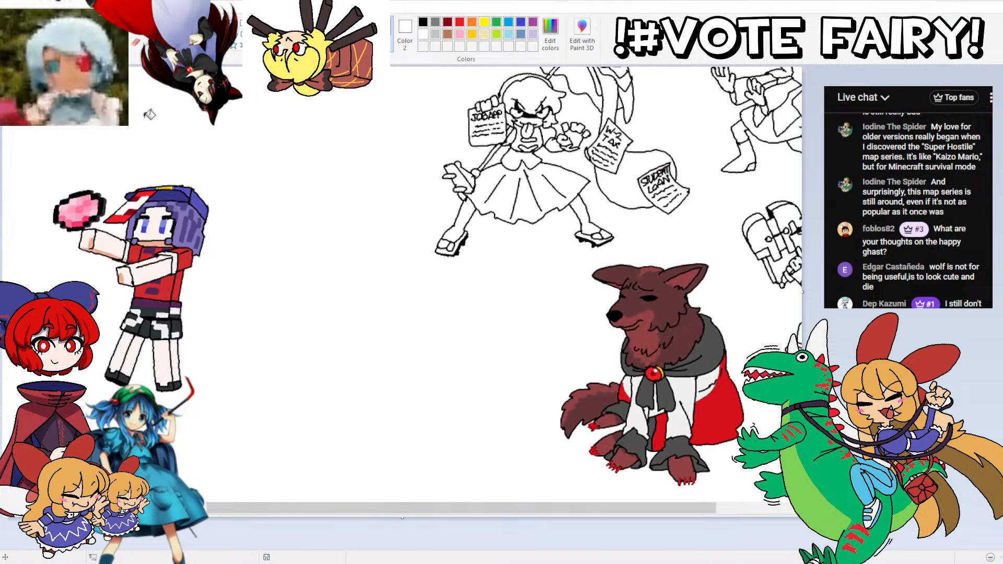
mouse_move(238, 176)
mouse_down()
mouse_move(38, 185)
mouse_move(17, 267)
mouse_move(226, 390)
mouse_up()
drag(224, 249, 484, 338)
drag(474, 498, 657, 503)
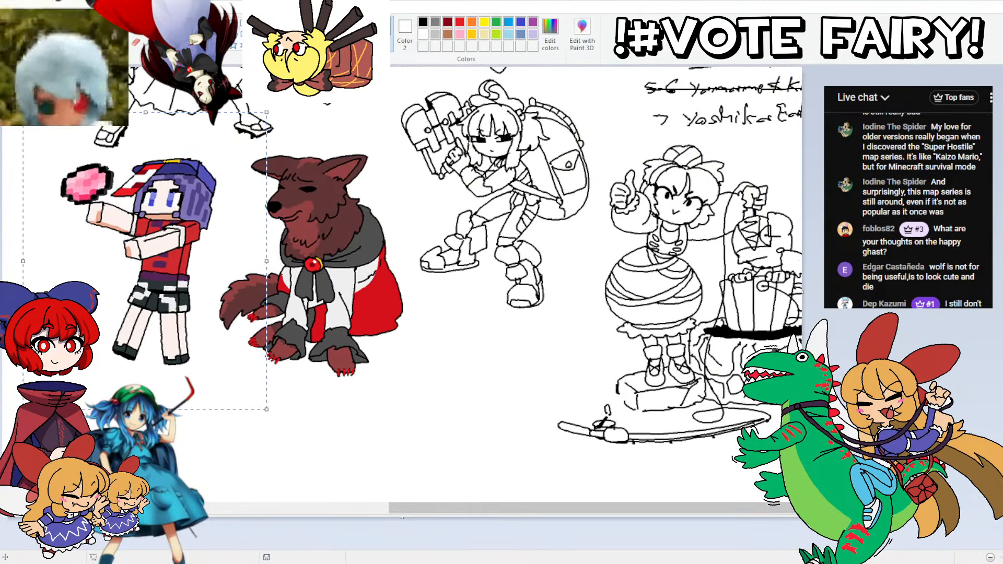
ctrl+scroll(739, 287, down, 2)
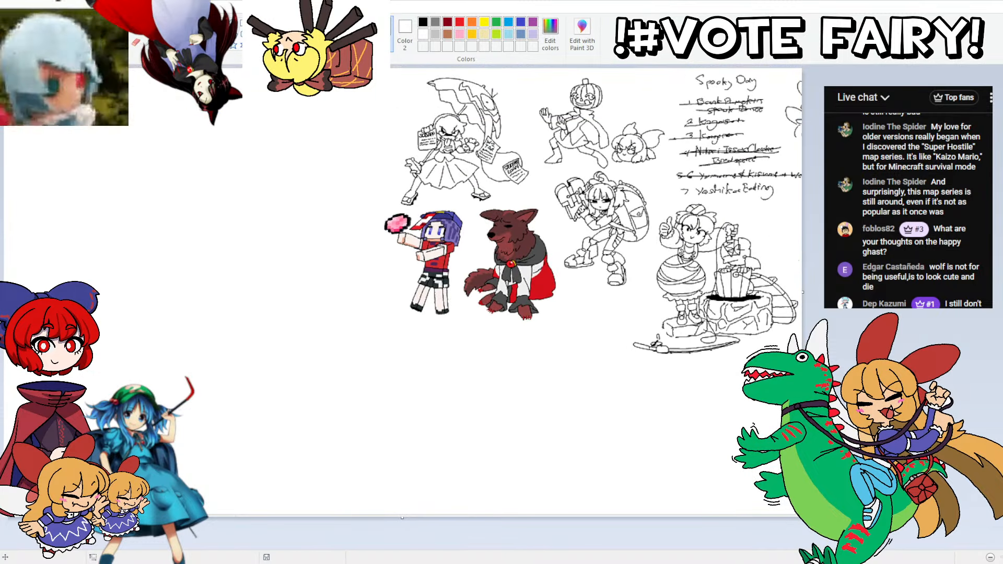
Step: Select the handwritten numbered request list below the "Spooky Day" heading and delete it
click(66, 51)
click(50, 98)
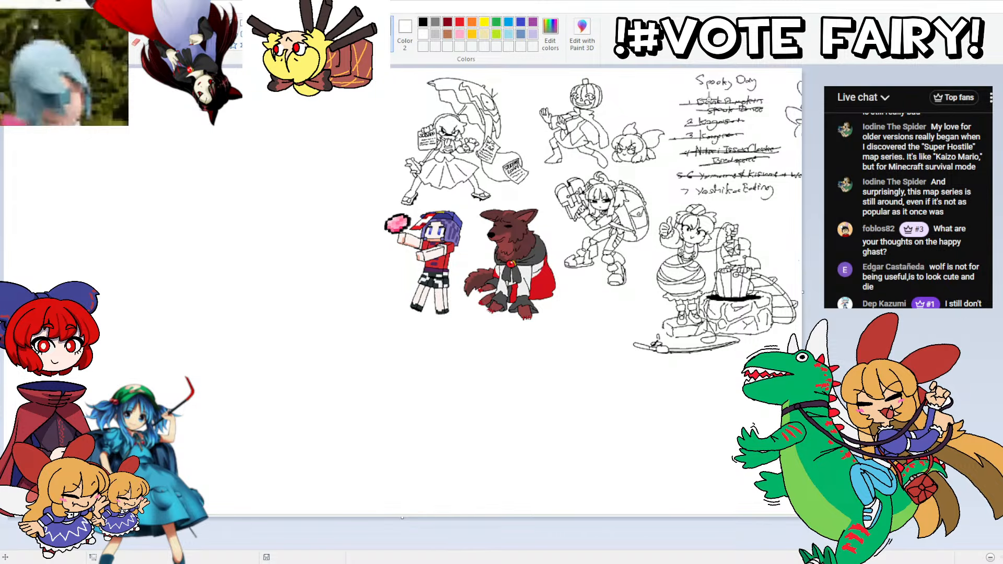
mouse_move(672, 88)
mouse_down()
mouse_move(768, 102)
mouse_move(784, 131)
mouse_move(773, 154)
mouse_move(713, 163)
mouse_move(768, 207)
mouse_move(680, 196)
mouse_move(661, 152)
mouse_move(672, 105)
mouse_up()
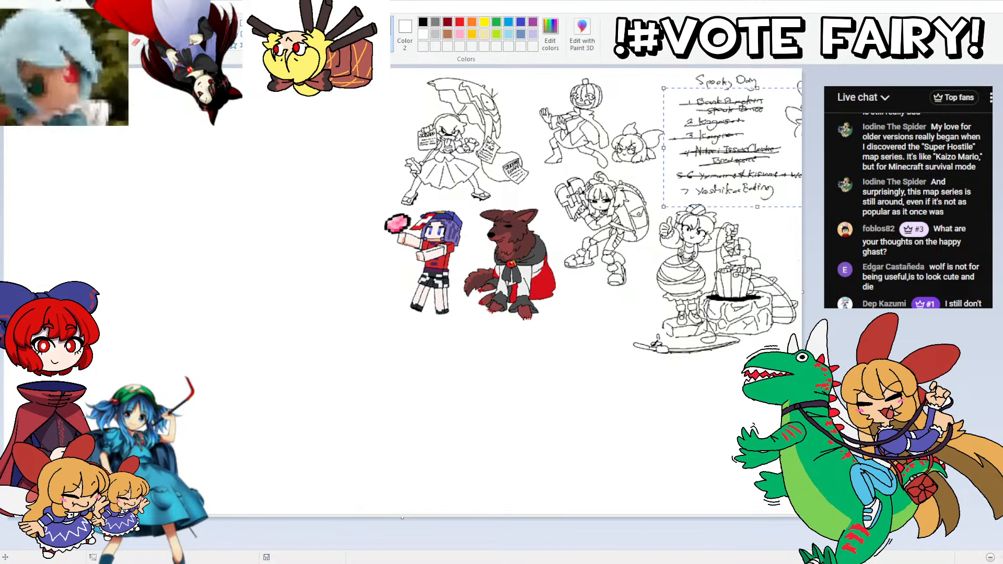
key(Delete)
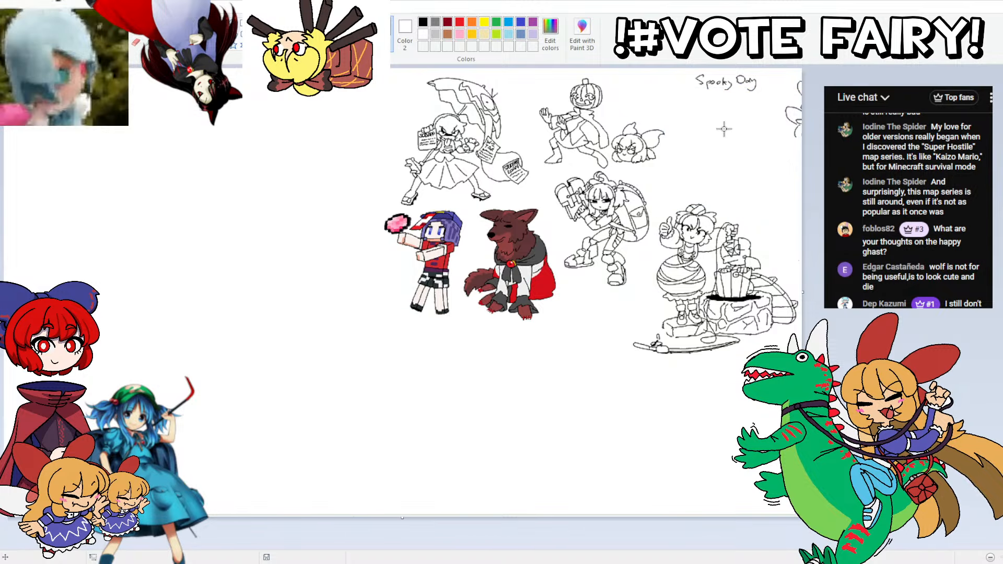
Step: Handwrite "Doodles" after the "Spooky Day" heading
scroll(503, 484, up, 1)
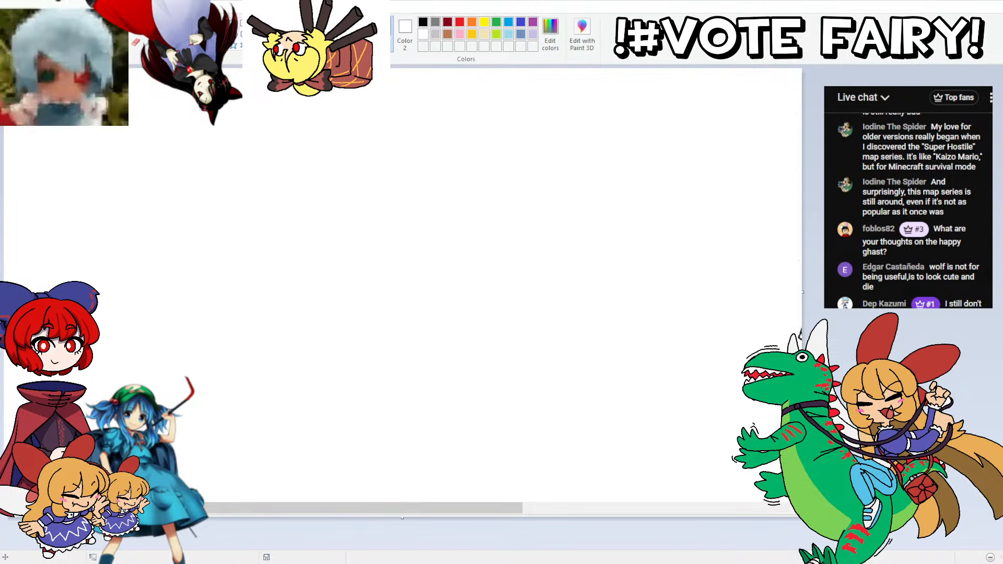
scroll(713, 460, right, 3)
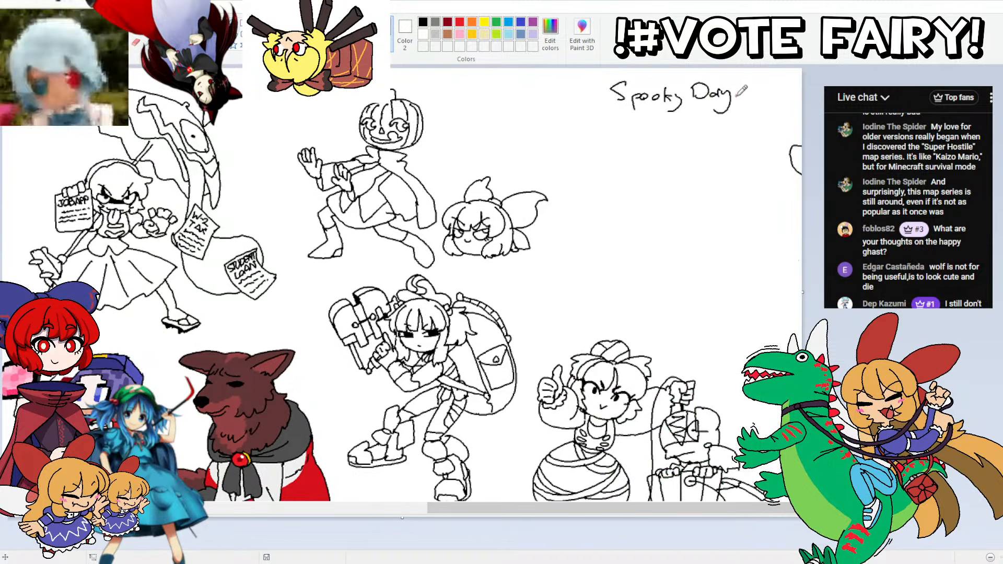
key(ctrl+z)
scroll(622, 505, up, 1)
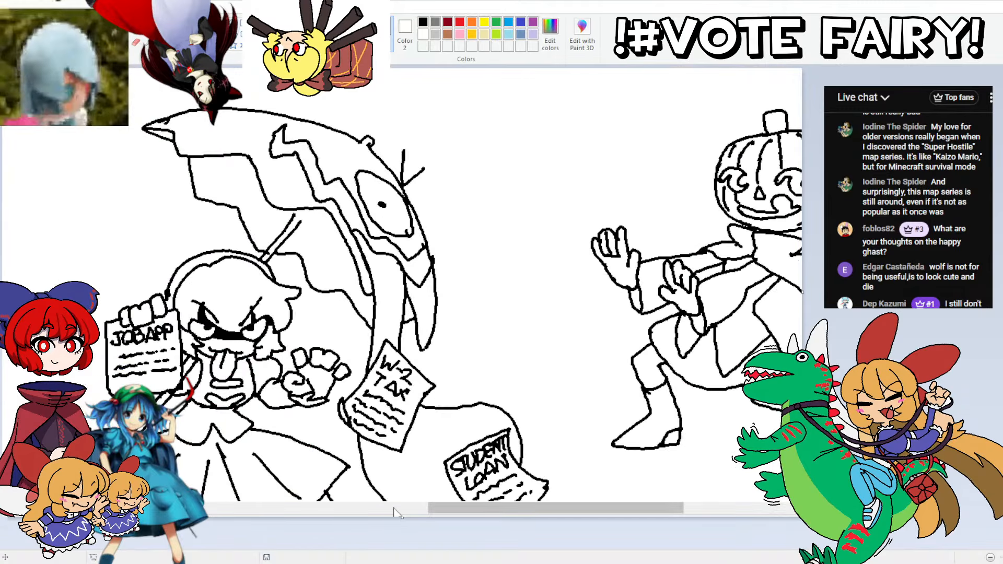
drag(440, 507, 697, 508)
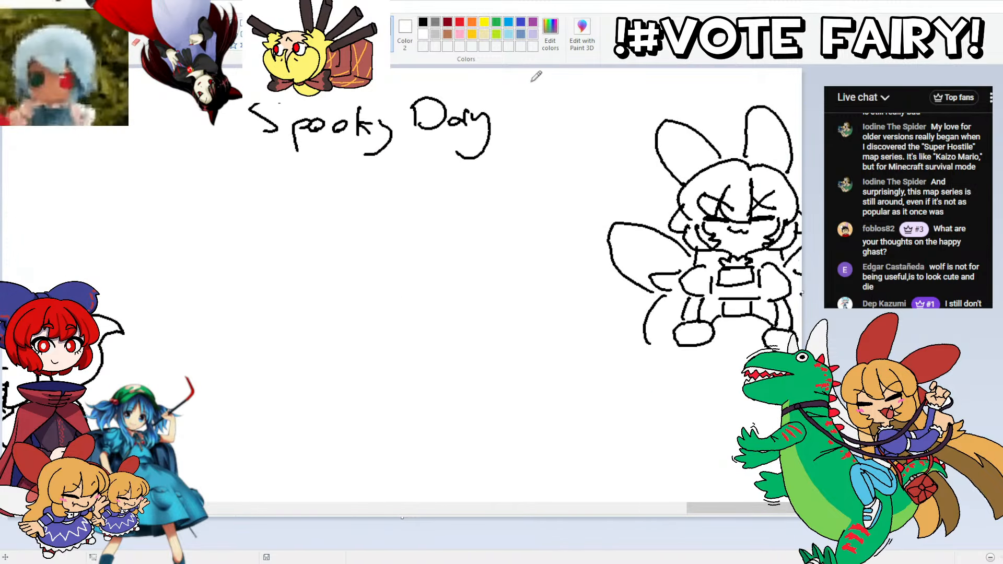
mouse_move(504, 96)
mouse_down()
mouse_move(534, 119)
mouse_move(549, 107)
mouse_move(582, 121)
mouse_up()
mouse_move(593, 87)
mouse_down()
mouse_move(592, 120)
mouse_move(610, 119)
mouse_up()
drag(626, 94, 613, 119)
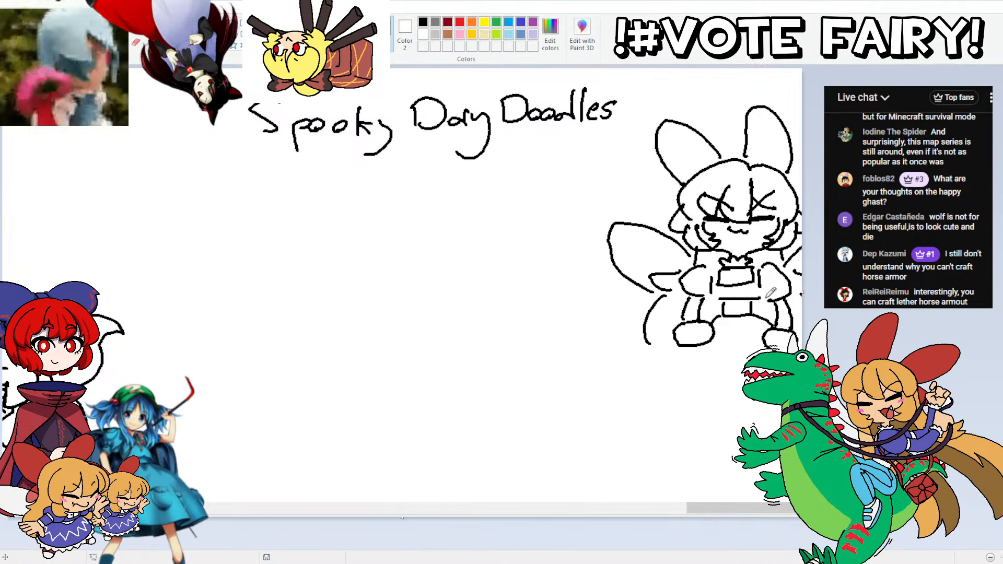
Step: Draw the winged character's wide skirt below her hands, with a curved lower edge and a ruffled hem
scroll(401, 282, down, 3)
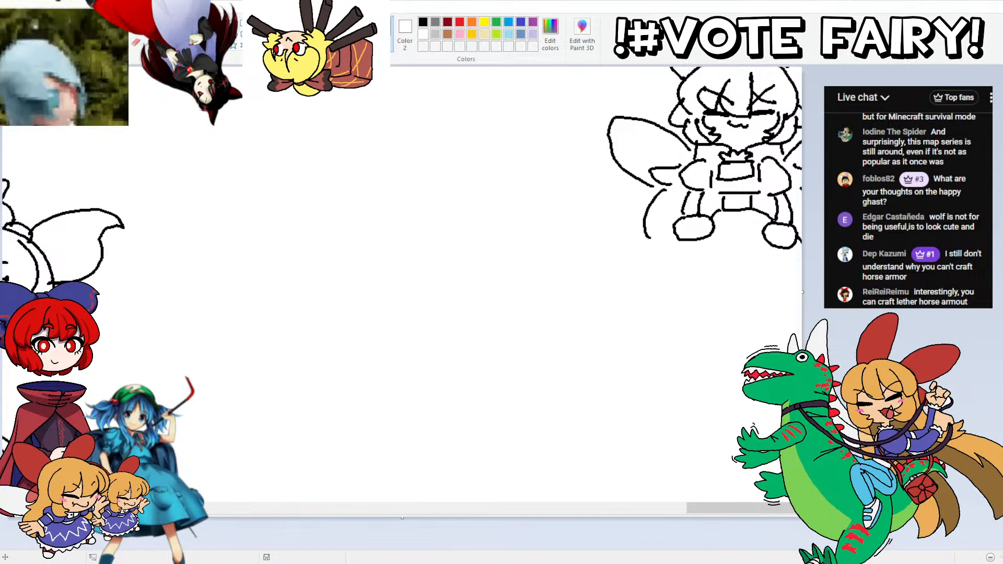
mouse_move(802, 313)
mouse_down()
mouse_move(730, 326)
mouse_move(660, 293)
mouse_up()
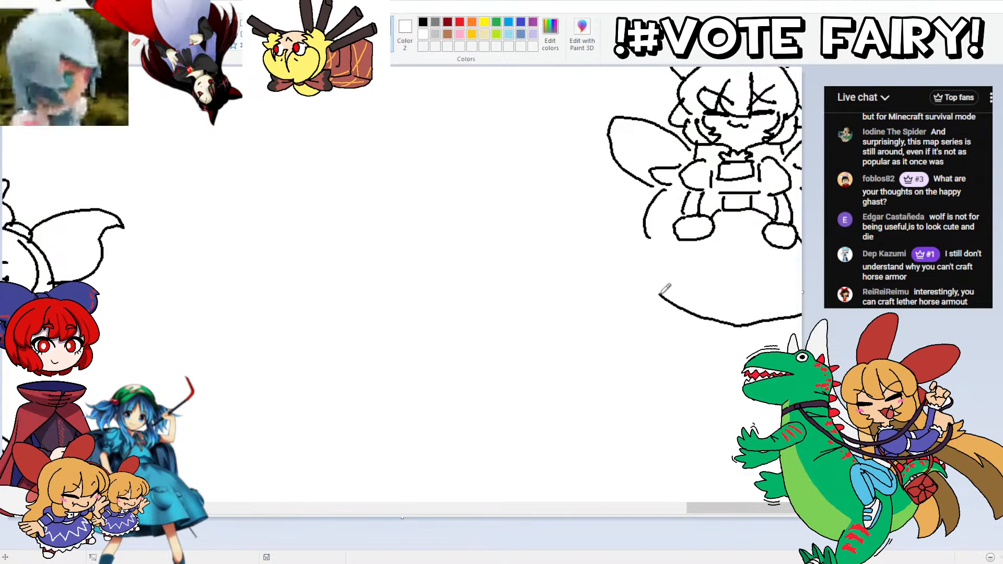
key(ctrl+z)
mouse_move(801, 313)
mouse_down()
mouse_move(757, 328)
mouse_move(661, 302)
mouse_up()
mouse_move(684, 239)
mouse_down()
mouse_move(653, 288)
mouse_move(661, 303)
mouse_up()
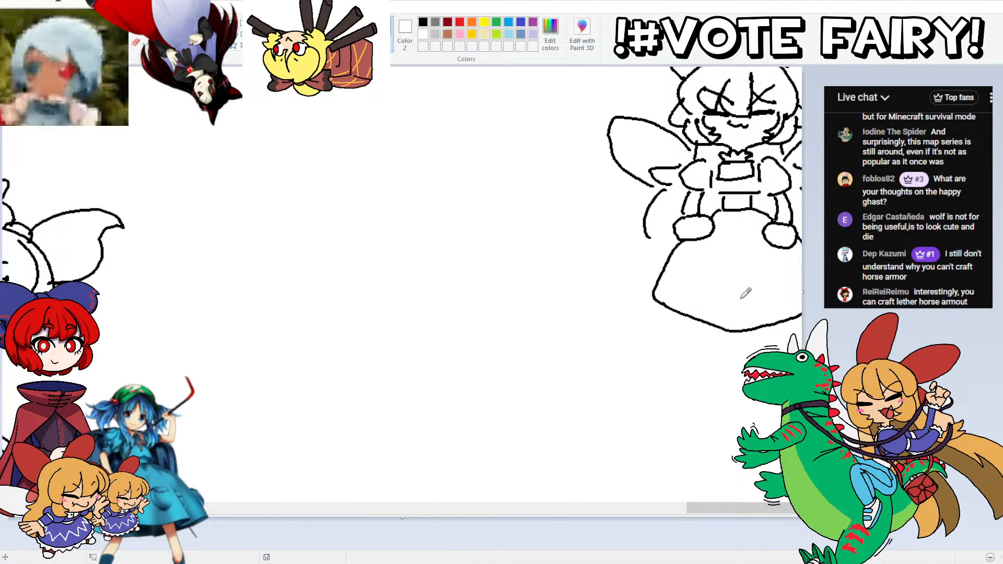
drag(798, 324, 742, 347)
mouse_move(654, 291)
mouse_down()
mouse_move(646, 299)
mouse_move(658, 316)
mouse_move(708, 340)
mouse_move(734, 347)
mouse_move(776, 336)
mouse_up()
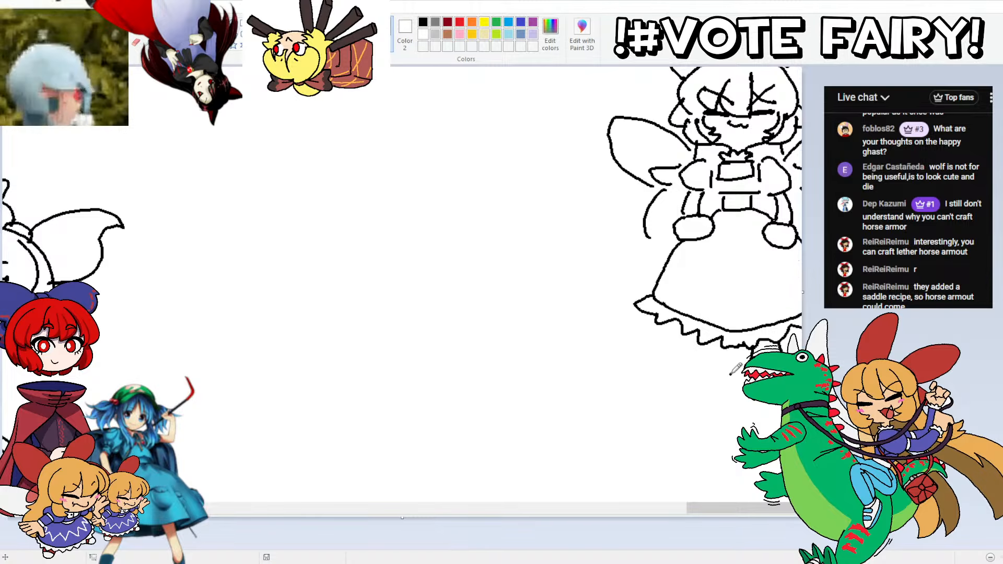
Step: Draw the winged character's leg below the hem, ending in a rounded shoe with ankle straps and a sole
mouse_move(728, 346)
mouse_down()
mouse_move(731, 375)
mouse_move(704, 392)
mouse_move(684, 385)
mouse_move(701, 345)
mouse_up()
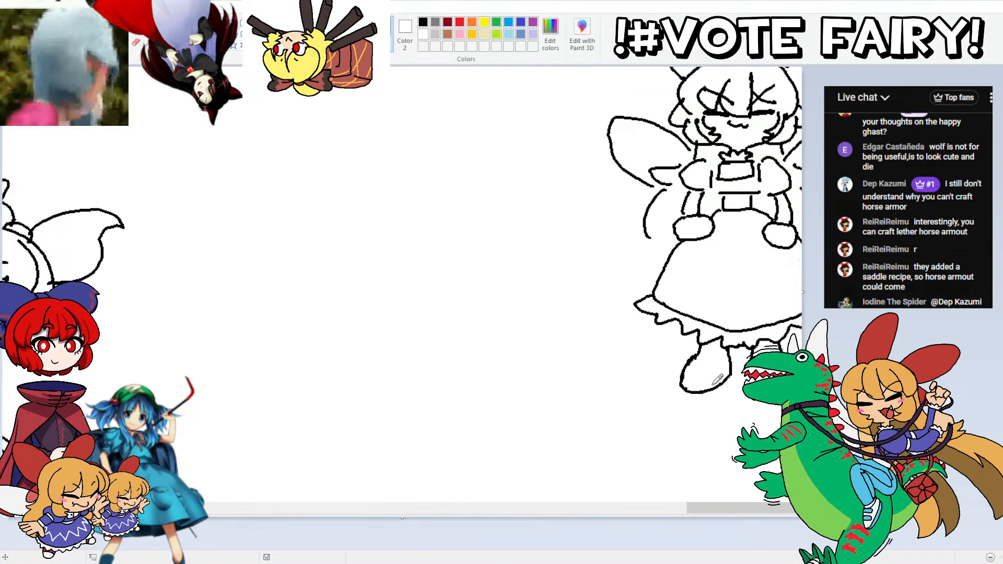
drag(712, 387, 689, 359)
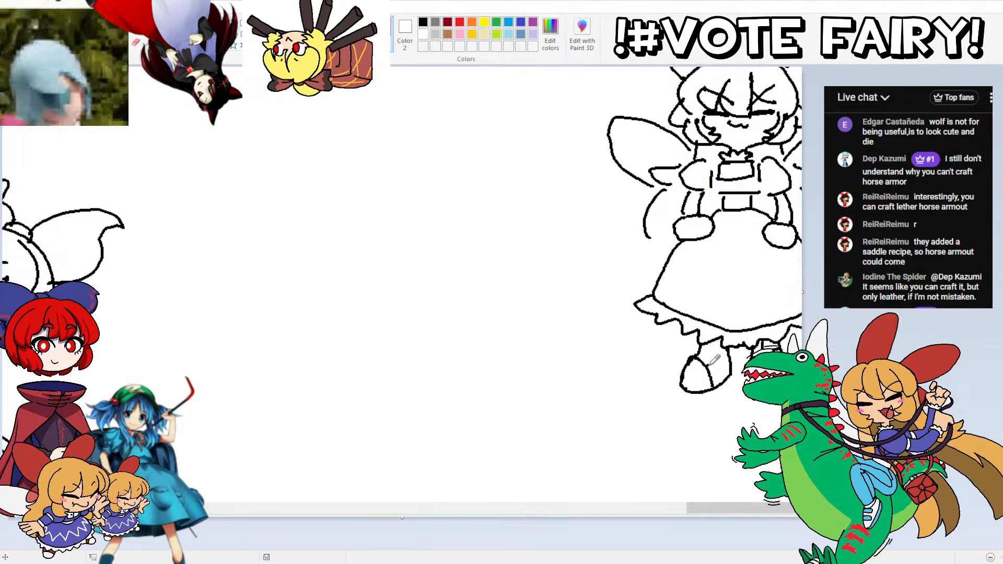
drag(717, 357, 701, 347)
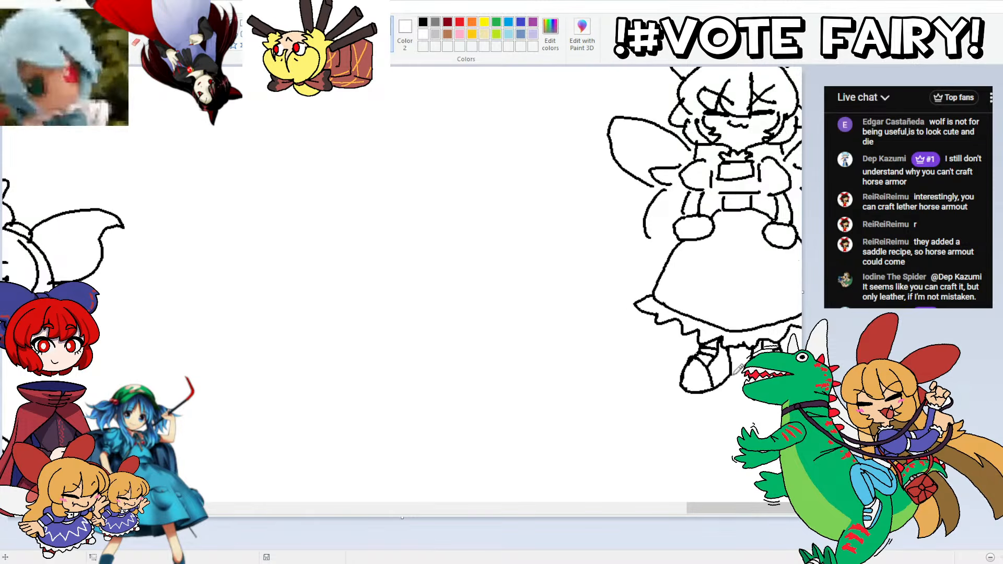
mouse_move(731, 385)
mouse_down()
mouse_move(692, 398)
mouse_move(683, 383)
mouse_move(732, 373)
mouse_move(704, 399)
mouse_move(679, 383)
mouse_up()
key(ctrl+z)
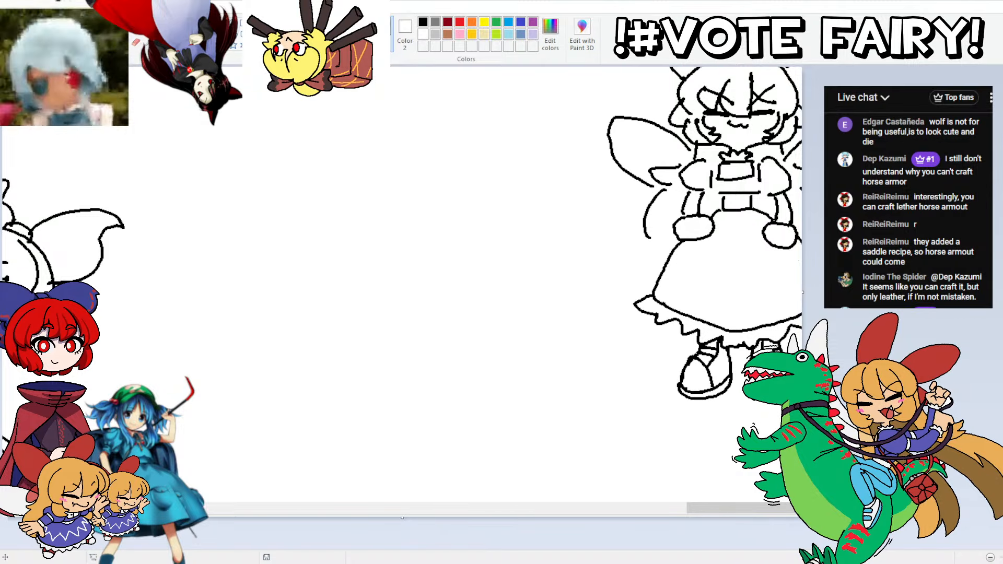
Step: Shorten the winged character's skirt by moving the ruffled hem and feet up and redrawing the skirt's sides
mouse_move(589, 265)
mouse_down()
mouse_move(802, 265)
mouse_move(700, 421)
mouse_move(618, 291)
mouse_move(654, 289)
mouse_move(674, 251)
mouse_up()
click(65, 32)
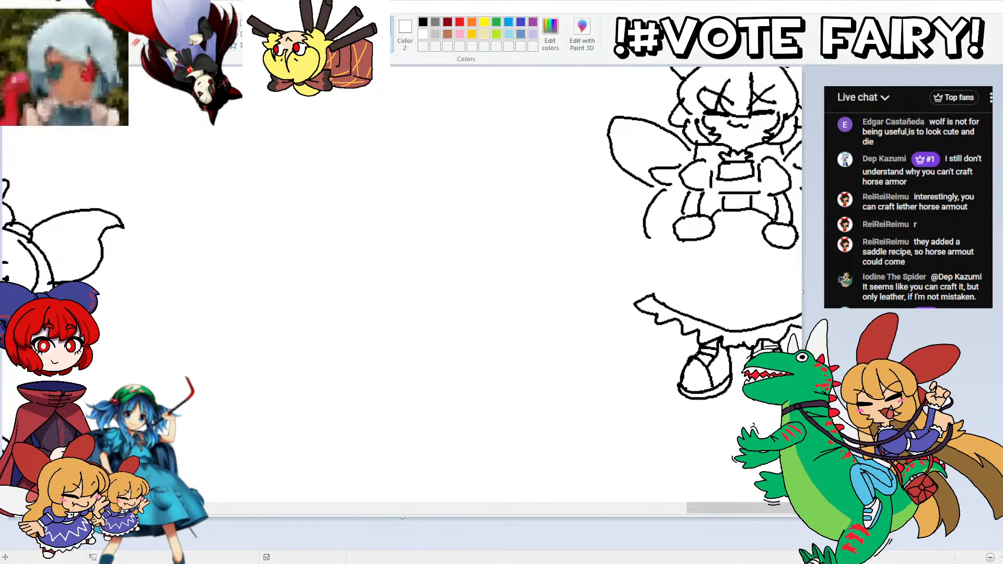
mouse_move(603, 283)
mouse_down()
mouse_move(803, 276)
mouse_move(593, 329)
mouse_up()
mouse_move(642, 298)
mouse_down()
mouse_move(654, 278)
mouse_move(676, 237)
mouse_up()
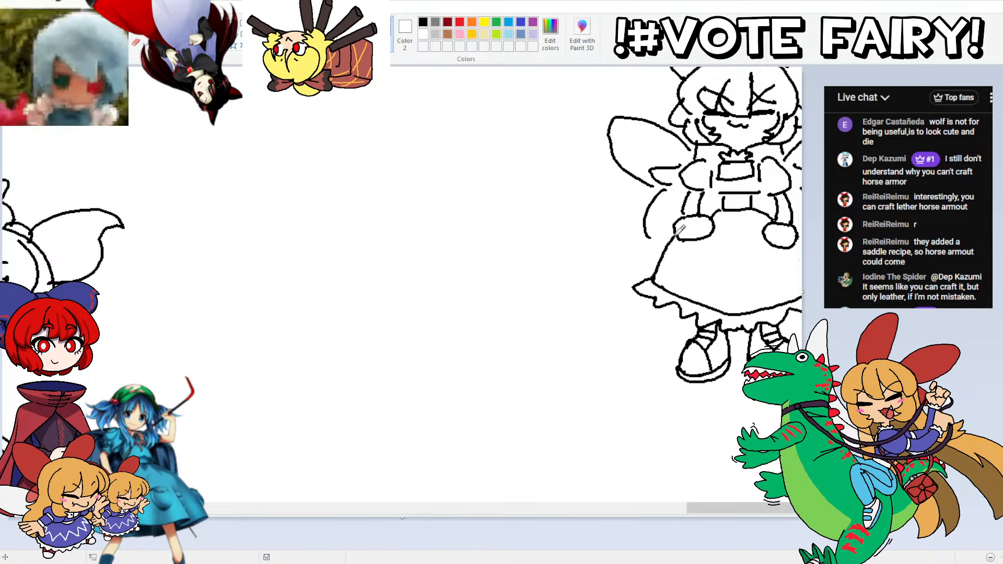
key(ctrl+z)
drag(651, 278, 669, 245)
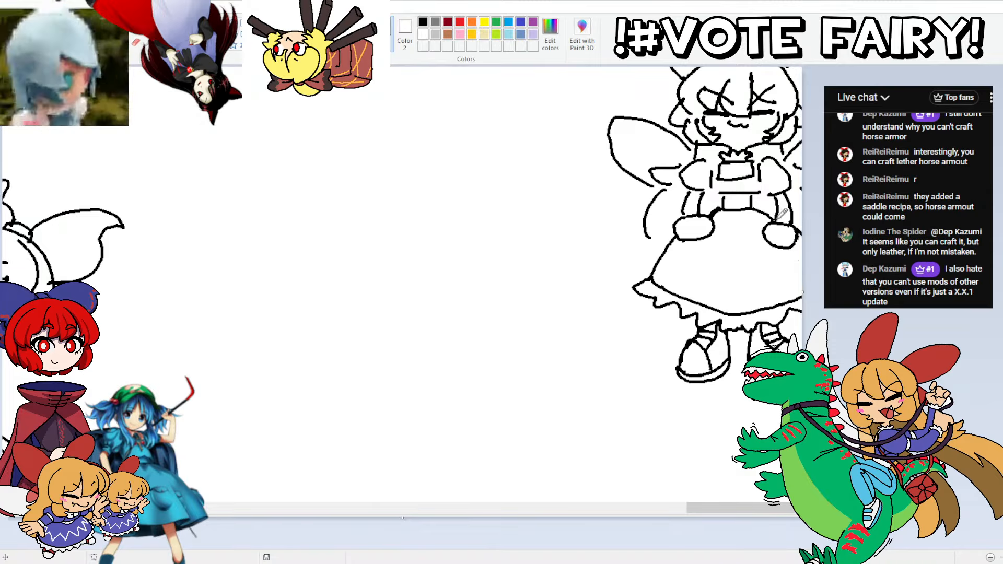
mouse_move(783, 213)
mouse_down()
mouse_move(757, 205)
mouse_move(716, 207)
mouse_move(690, 288)
mouse_up()
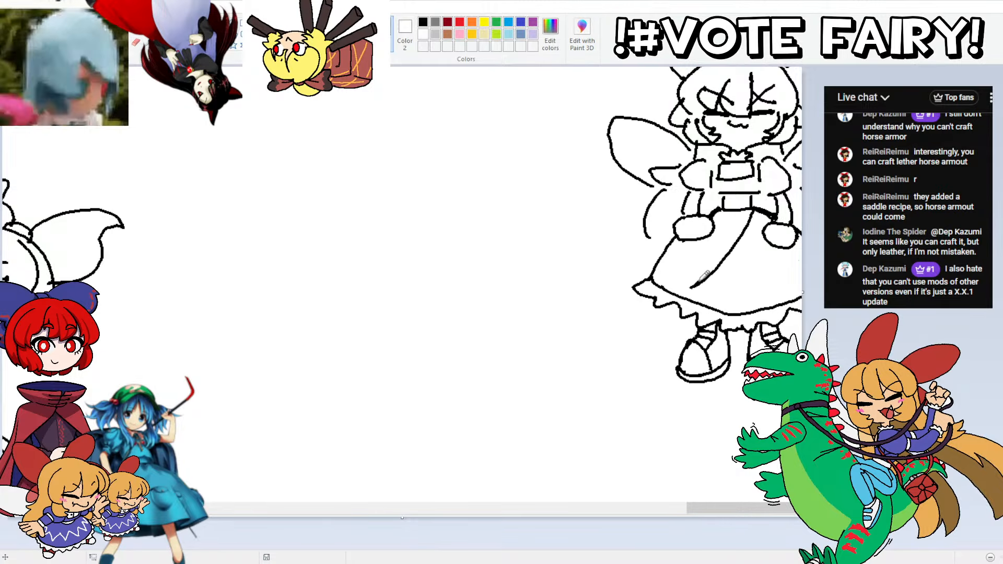
key(ctrl+z)
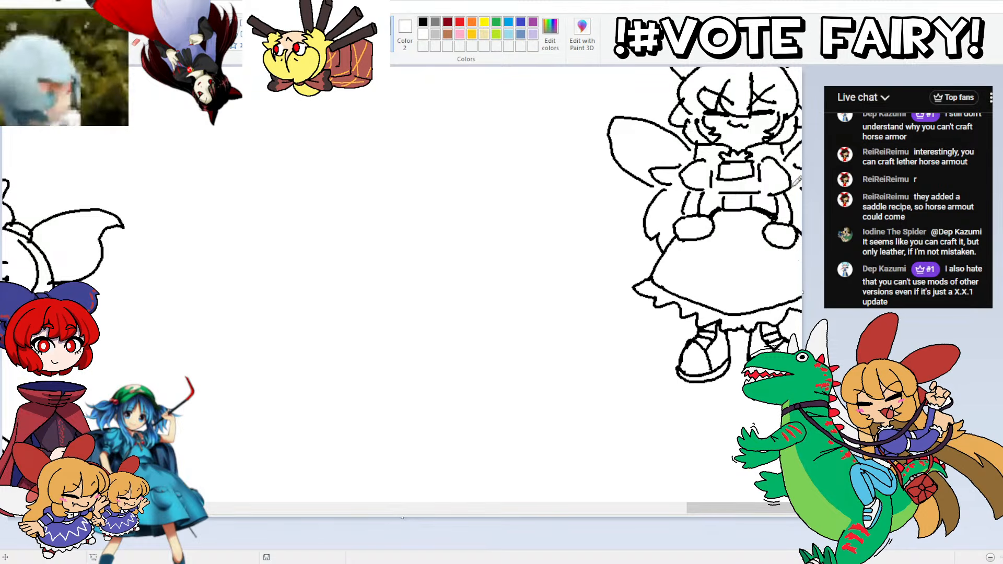
Step: Move the umbrella character, Yoshika and werewolf drawings to the canvas's left side, with the "Spooky Day Doodles" title above them
scroll(782, 343, up, 3)
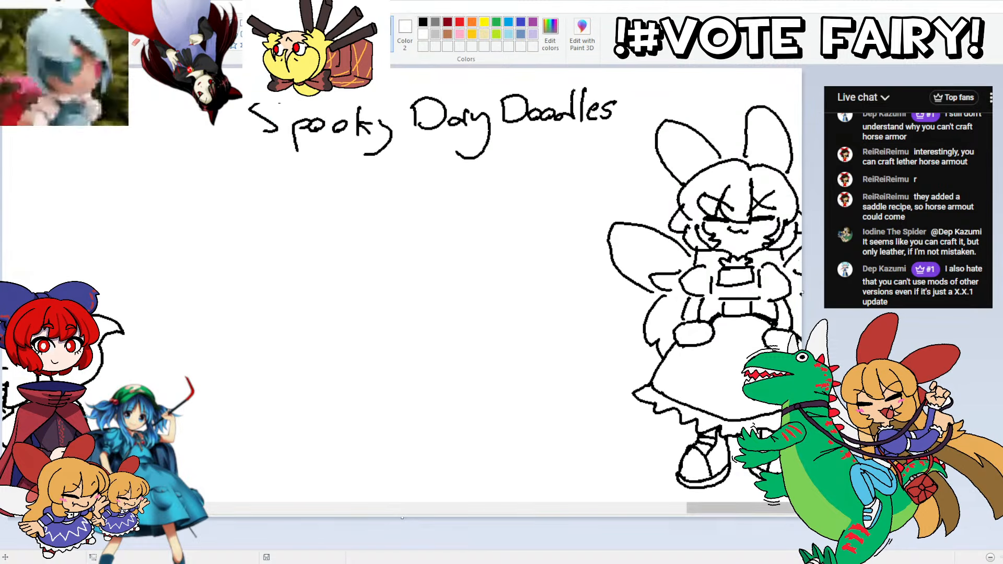
scroll(650, 390, down, 3)
scroll(625, 307, down, 6)
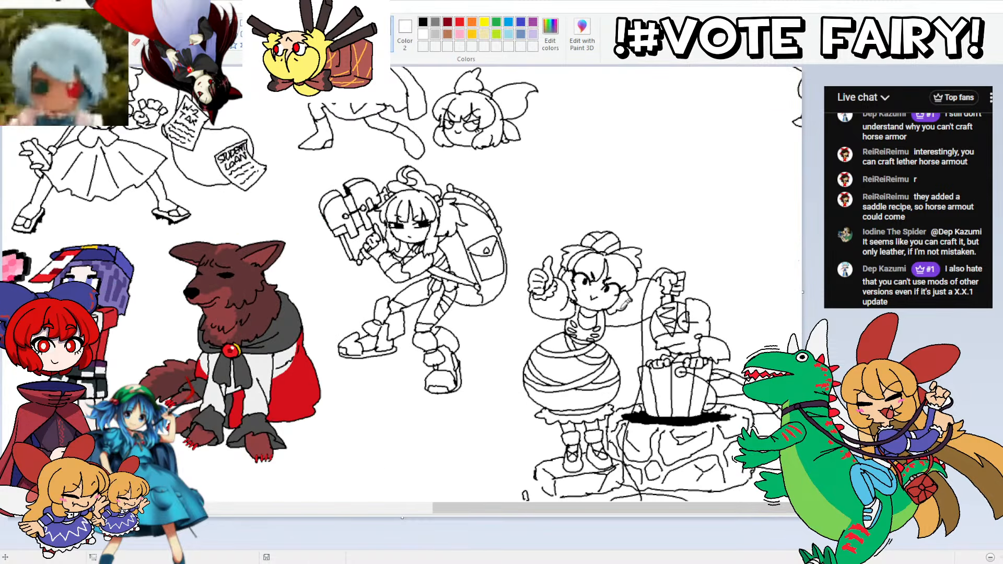
scroll(626, 307, up, 6)
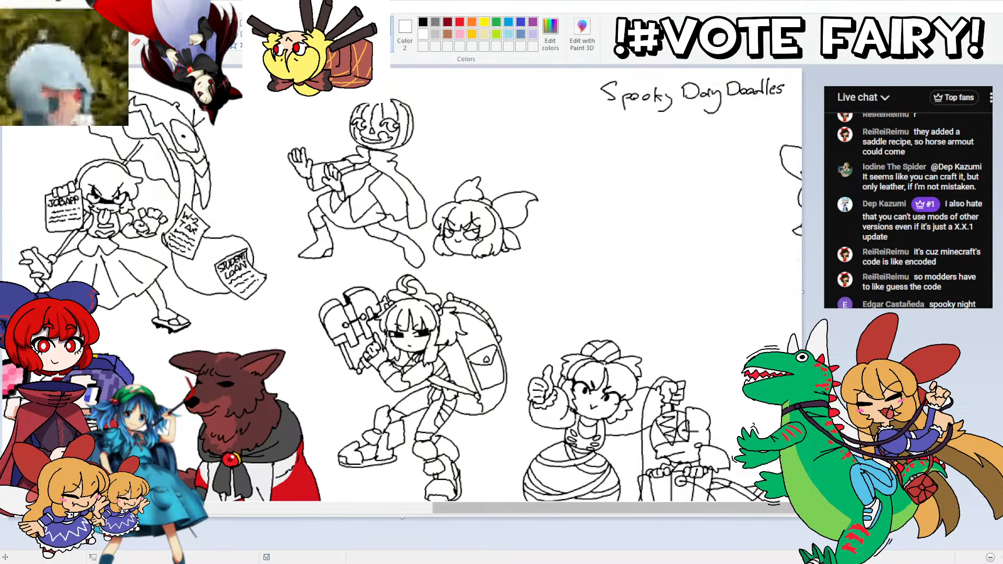
scroll(397, 515, down, 2)
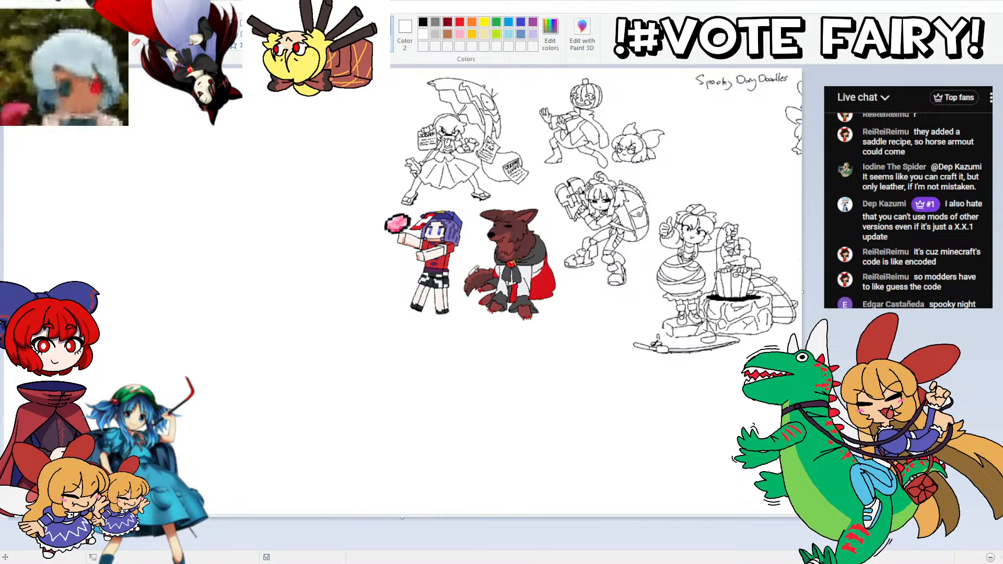
mouse_move(357, 120)
mouse_down()
mouse_move(429, 72)
mouse_move(521, 76)
mouse_move(570, 315)
mouse_move(487, 380)
mouse_move(380, 320)
mouse_move(359, 153)
mouse_up()
mouse_move(452, 131)
mouse_down()
mouse_move(116, 191)
mouse_move(80, 134)
mouse_up()
click(248, 145)
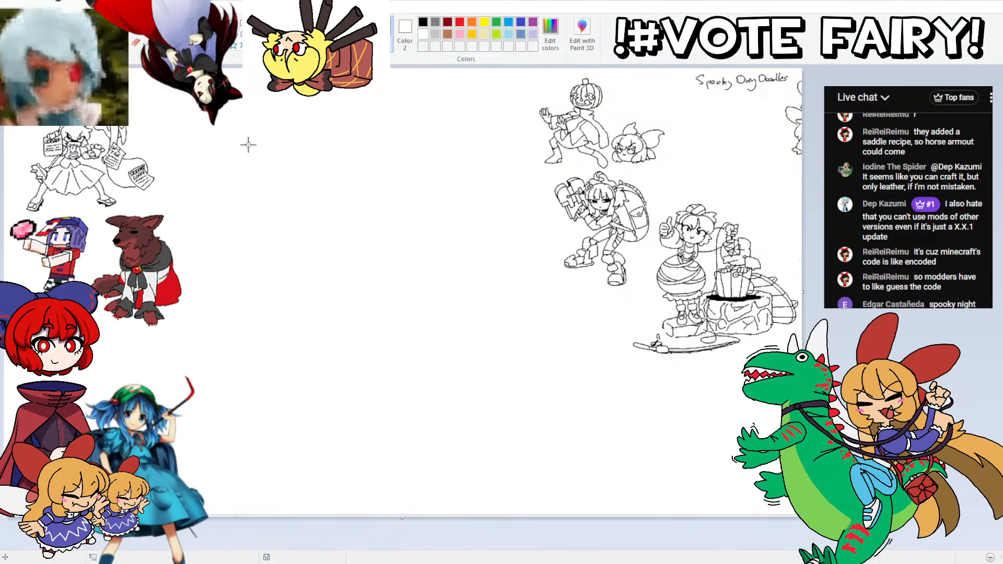
mouse_move(793, 87)
mouse_down()
mouse_move(741, 113)
mouse_move(704, 68)
mouse_move(752, 70)
mouse_move(269, 85)
mouse_up()
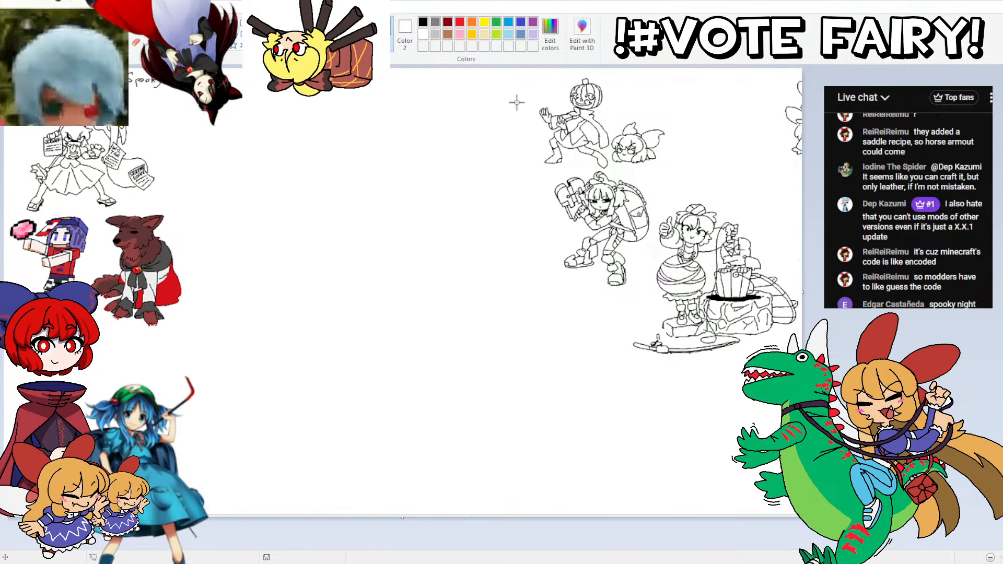
Step: Move the pumpkin-headed figure and small bowed head beside the umbrella character, and the backpack figure next to them
mouse_move(517, 96)
mouse_down()
mouse_move(583, 68)
mouse_move(646, 73)
mouse_move(690, 140)
mouse_move(675, 168)
mouse_move(518, 163)
mouse_move(538, 95)
mouse_up()
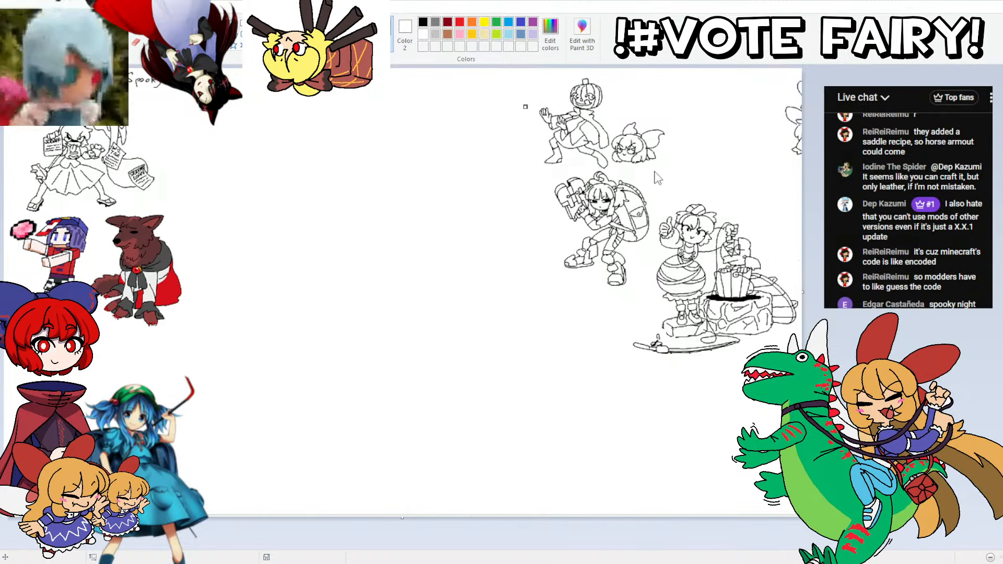
mouse_move(688, 149)
mouse_down()
mouse_move(632, 173)
mouse_move(506, 160)
mouse_move(654, 89)
mouse_move(688, 149)
mouse_up()
drag(590, 111, 201, 124)
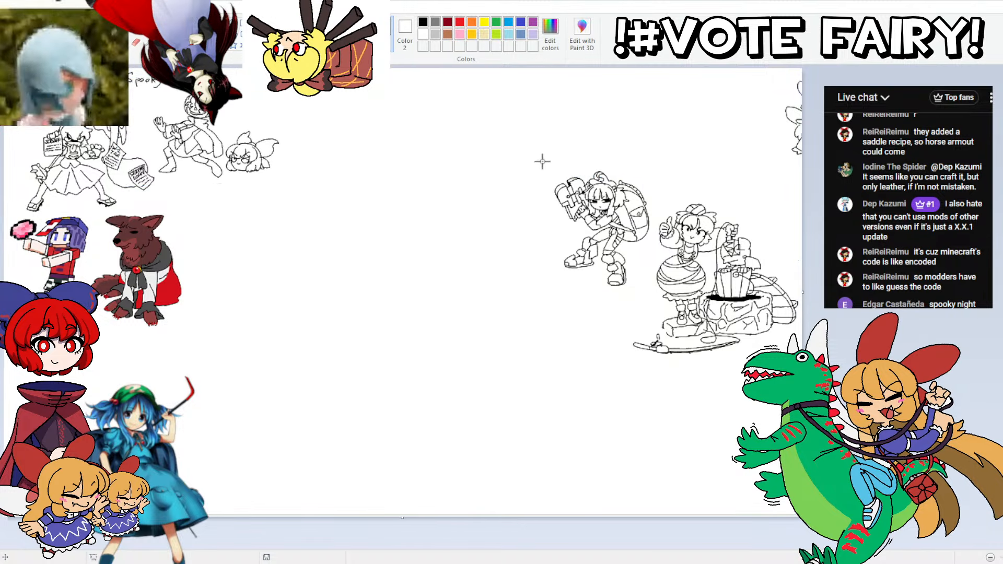
mouse_move(543, 162)
mouse_down()
mouse_move(650, 180)
mouse_move(635, 256)
mouse_move(536, 185)
mouse_move(542, 161)
mouse_up()
mouse_move(562, 193)
mouse_down()
mouse_move(501, 196)
mouse_move(276, 170)
mouse_move(218, 202)
mouse_move(268, 174)
mouse_move(323, 93)
mouse_move(291, 103)
mouse_up()
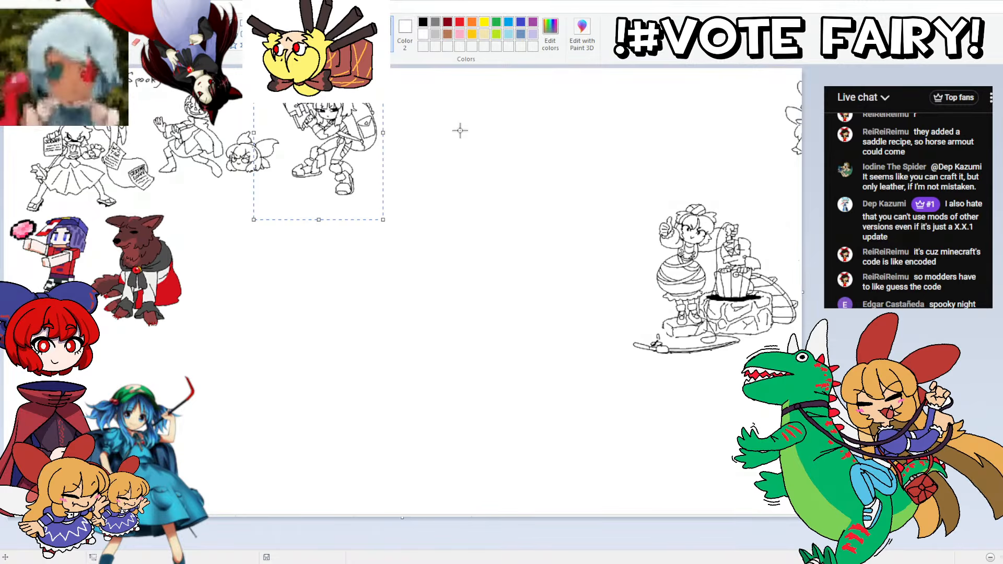
Step: Move the bandaged girl with the well beside the werewolf, and the winged character just to the right of the well
mouse_move(632, 210)
mouse_down()
mouse_move(789, 324)
mouse_move(645, 239)
mouse_move(632, 210)
mouse_up()
mouse_move(653, 255)
mouse_down()
mouse_move(338, 275)
mouse_move(212, 269)
mouse_move(200, 231)
mouse_move(185, 229)
mouse_move(212, 227)
mouse_up()
mouse_move(738, 99)
mouse_down()
mouse_move(802, 69)
mouse_move(738, 99)
mouse_up()
mouse_move(800, 110)
mouse_down()
mouse_move(346, 243)
mouse_move(343, 225)
mouse_up()
Step: Shrink the canvas's width and height so it fits closely around the regrouped drawings
scroll(626, 359, down, 2)
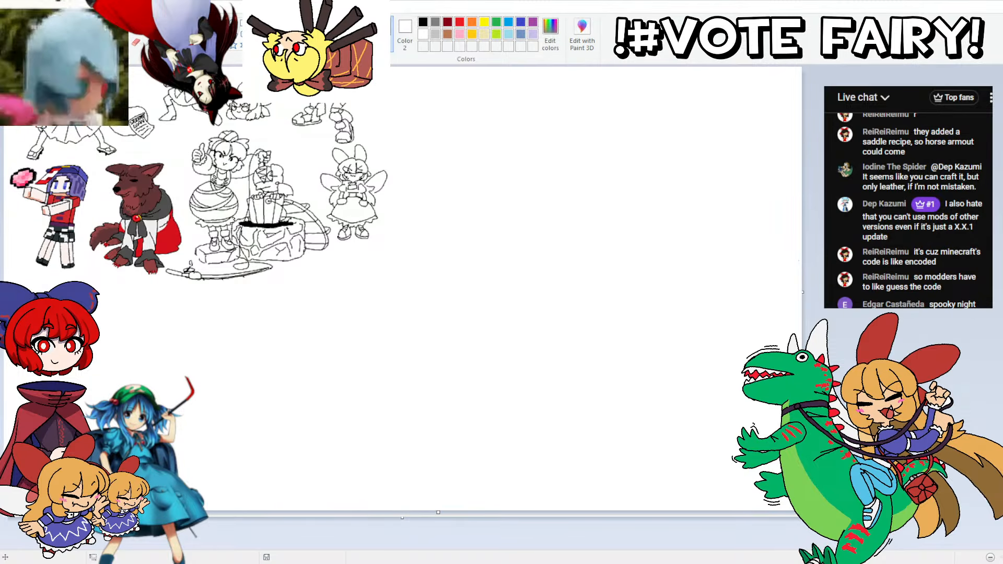
drag(871, 512, 549, 402)
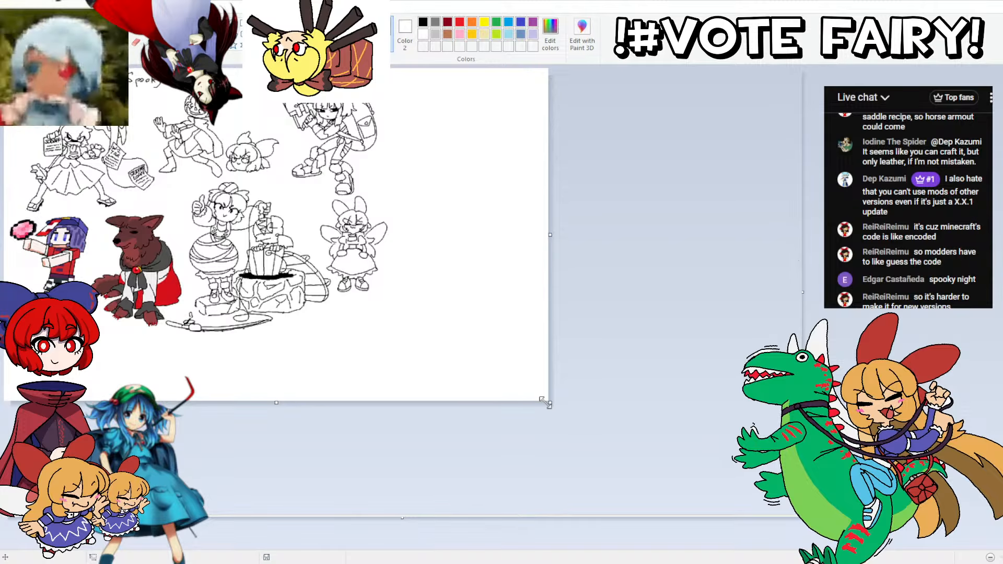
drag(549, 235, 396, 235)
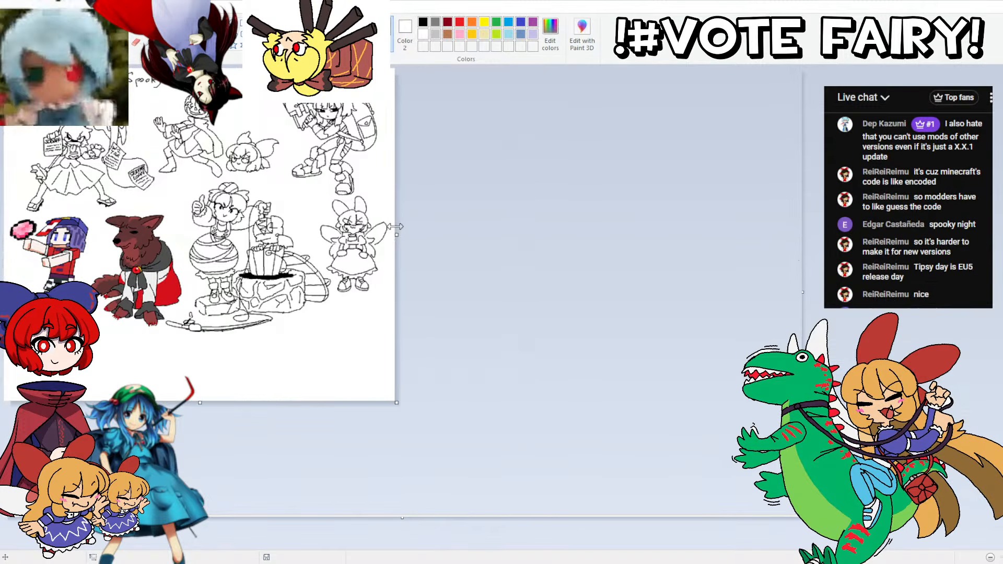
drag(200, 404, 226, 350)
Step: Reposition and widen the Paint window and look over the whole rearranged doodle sheet
mouse_move(261, 1)
mouse_down()
mouse_move(540, 15)
mouse_move(526, 22)
mouse_up()
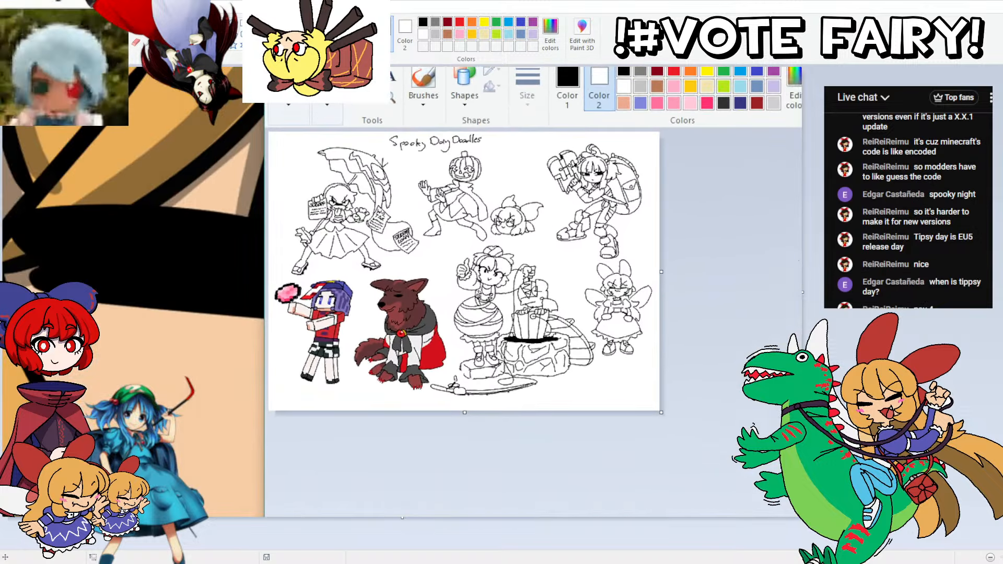
scroll(681, 277, up, 1)
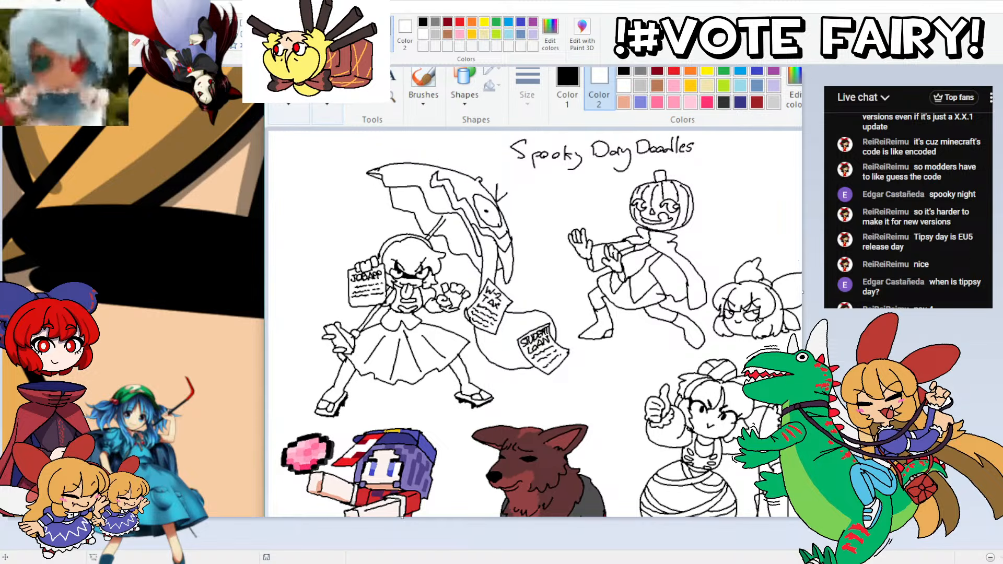
mouse_move(526, 31)
mouse_down()
mouse_move(524, 1)
mouse_move(524, 10)
mouse_up()
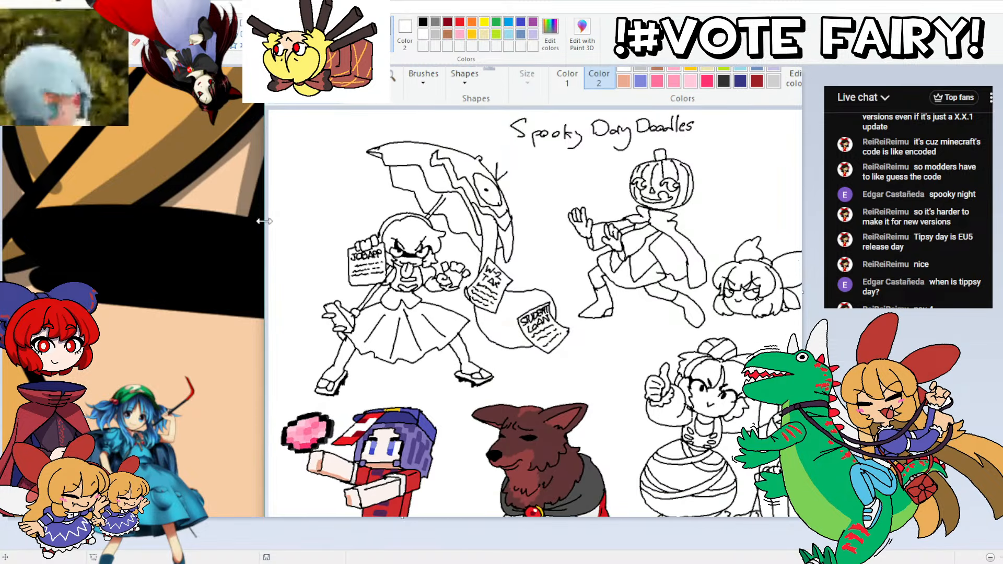
drag(264, 221, 35, 220)
scroll(522, 282, down, 3)
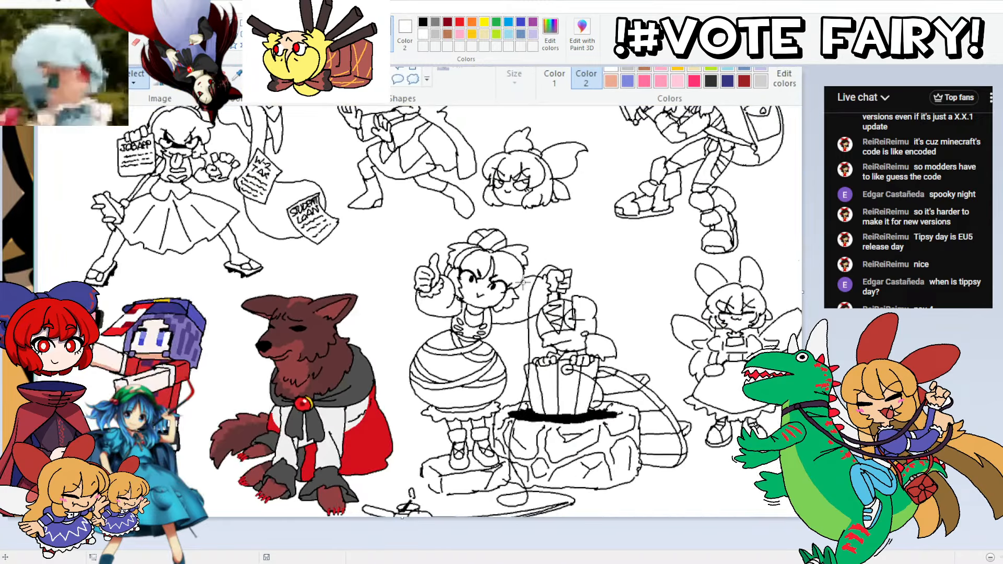
scroll(522, 283, up, 1)
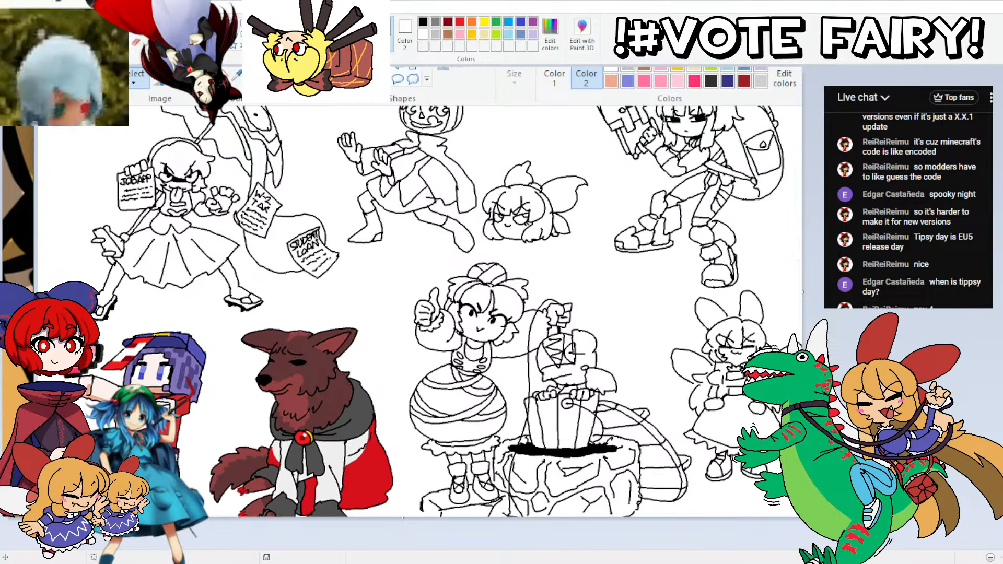
mouse_move(524, 10)
mouse_down()
mouse_move(526, 1)
mouse_move(541, 54)
mouse_move(541, 8)
mouse_up()
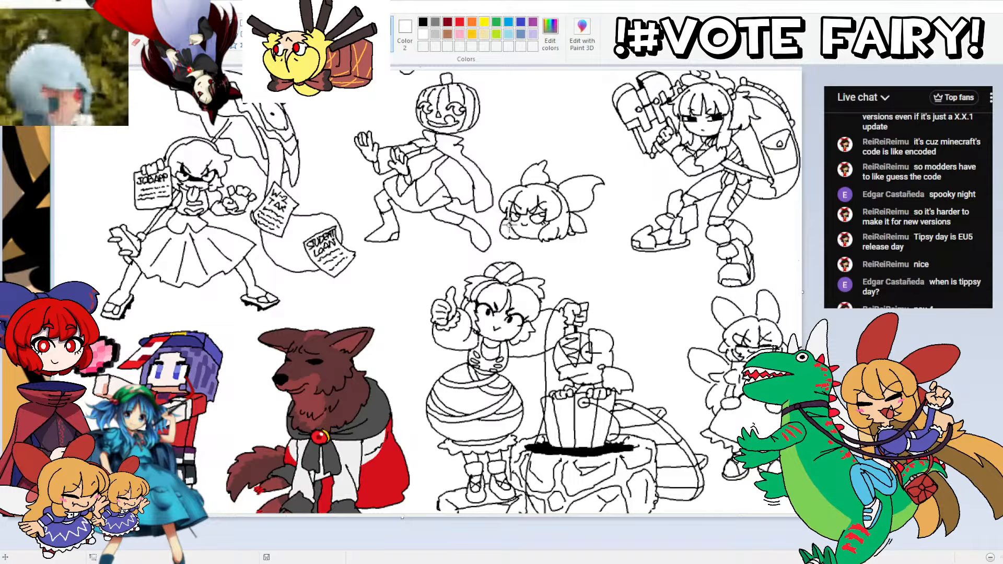
scroll(428, 291, down, 2)
scroll(429, 291, up, 3)
scroll(428, 292, down, 2)
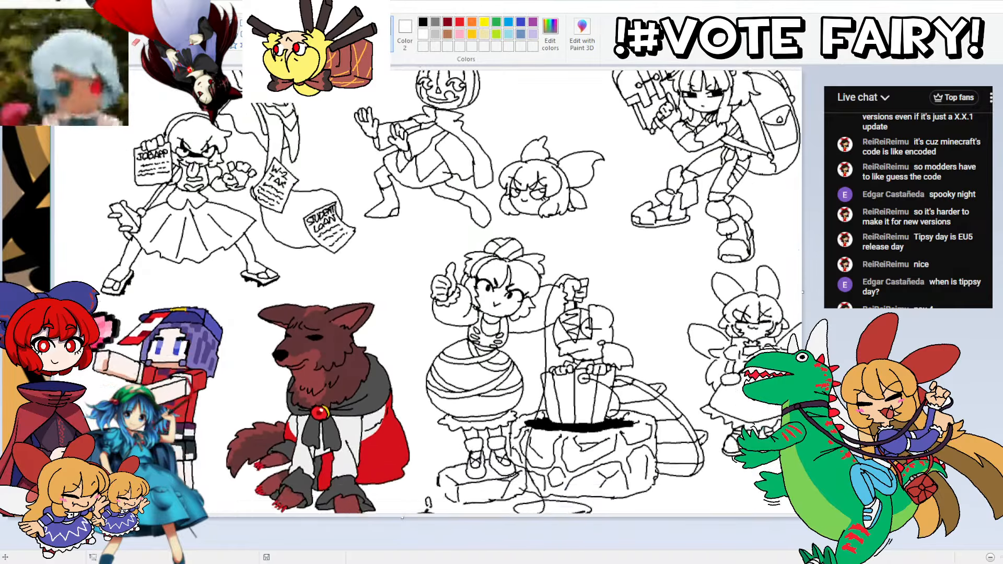
Step: Start saving the doodle sheet as a new file in the chachter folder inside Pictures
click(71, 7)
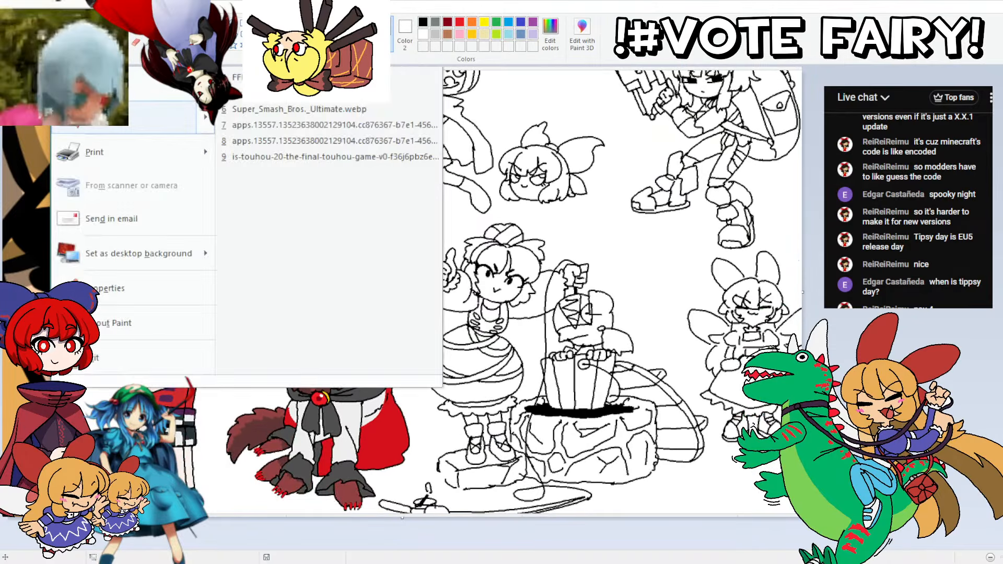
click(109, 117)
scroll(287, 261, up, 5)
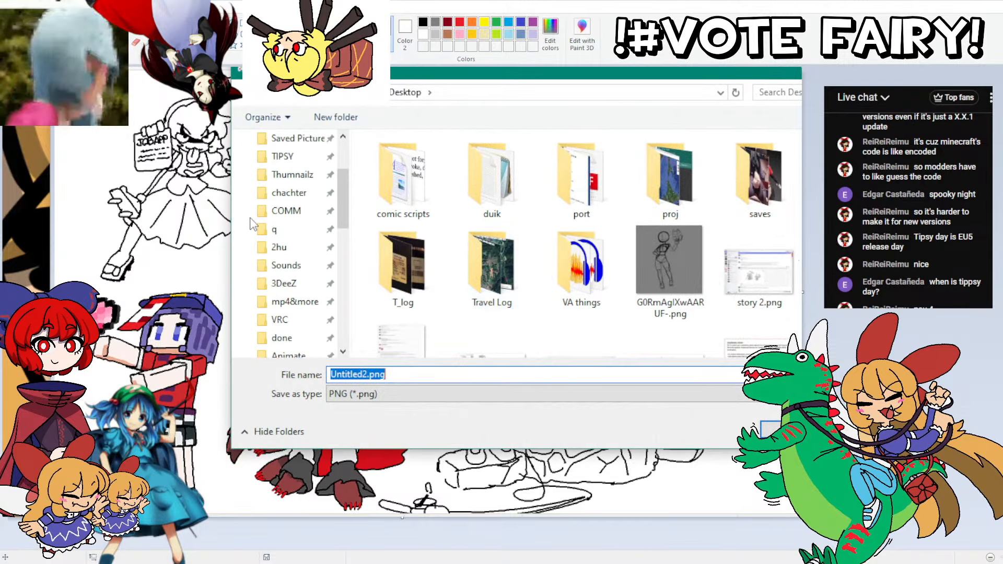
click(289, 265)
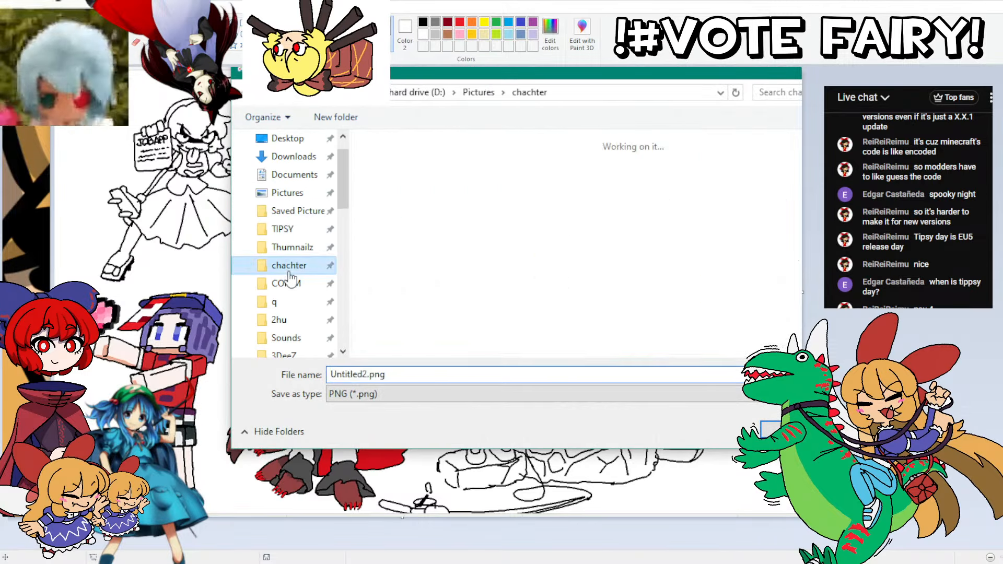
Step: Name the file spooky_day_doodles_25 and save it as a PNG
click(388, 374)
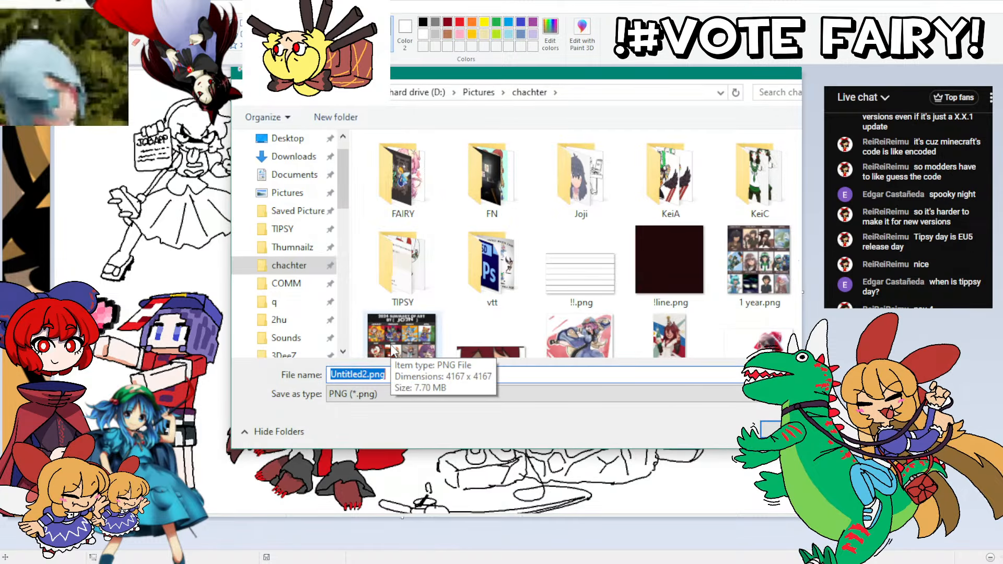
text(spooky)
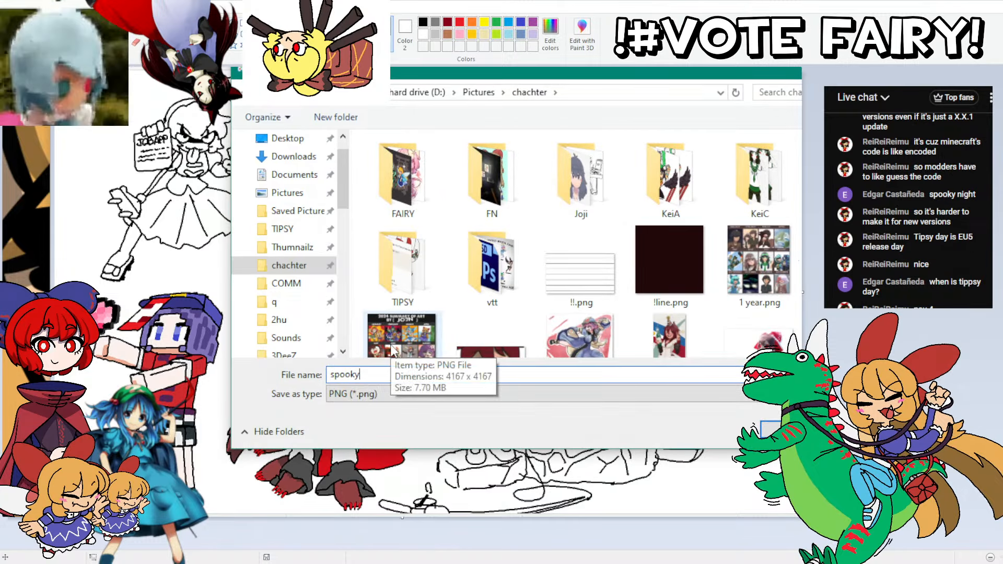
text(_day)
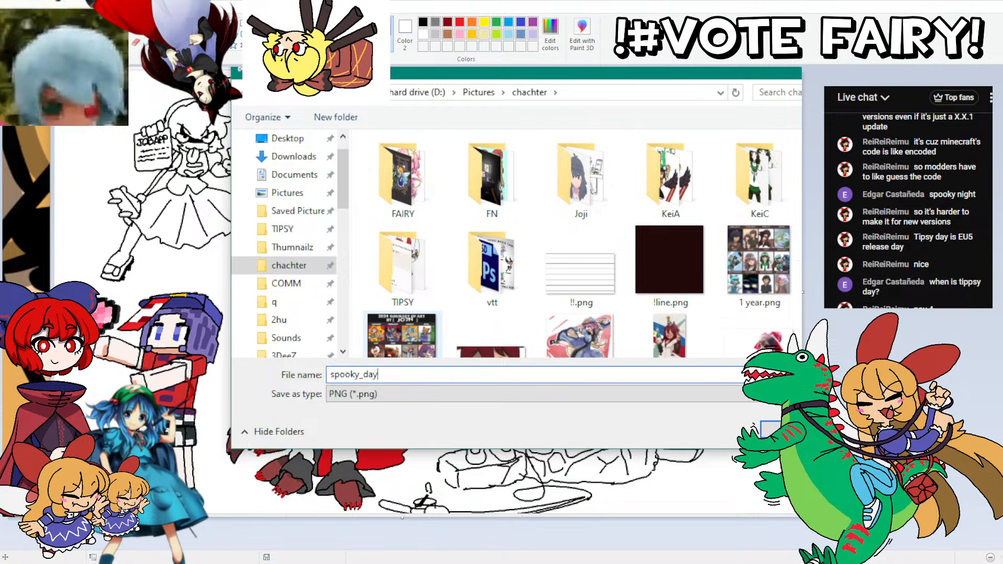
text(_doo)
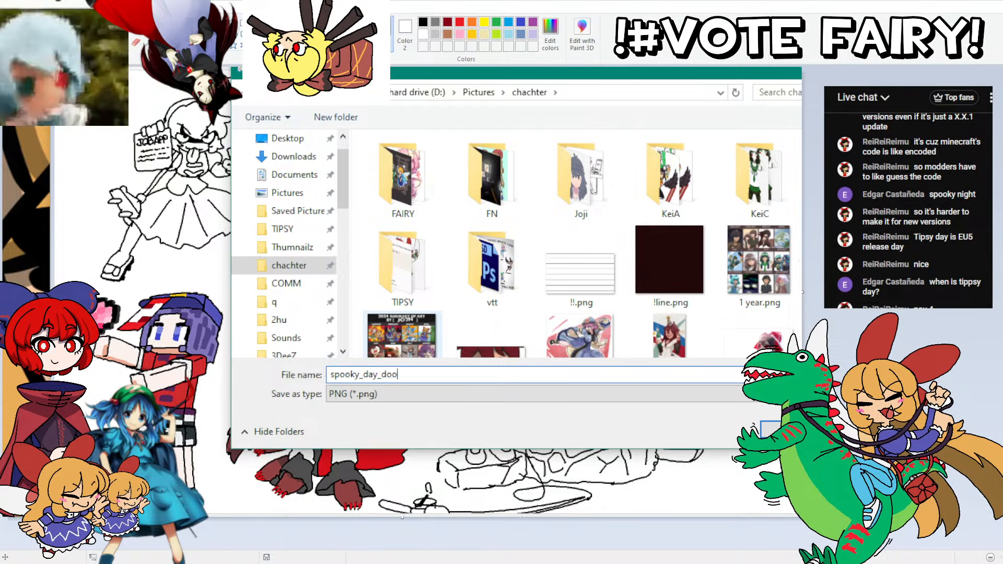
text(dles_+25)
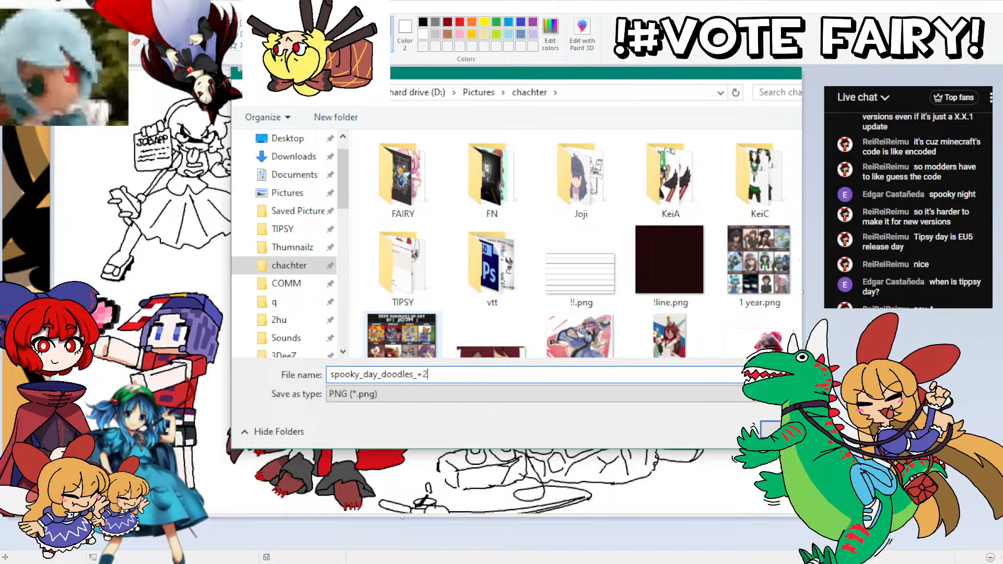
key(Left)
key(Left)
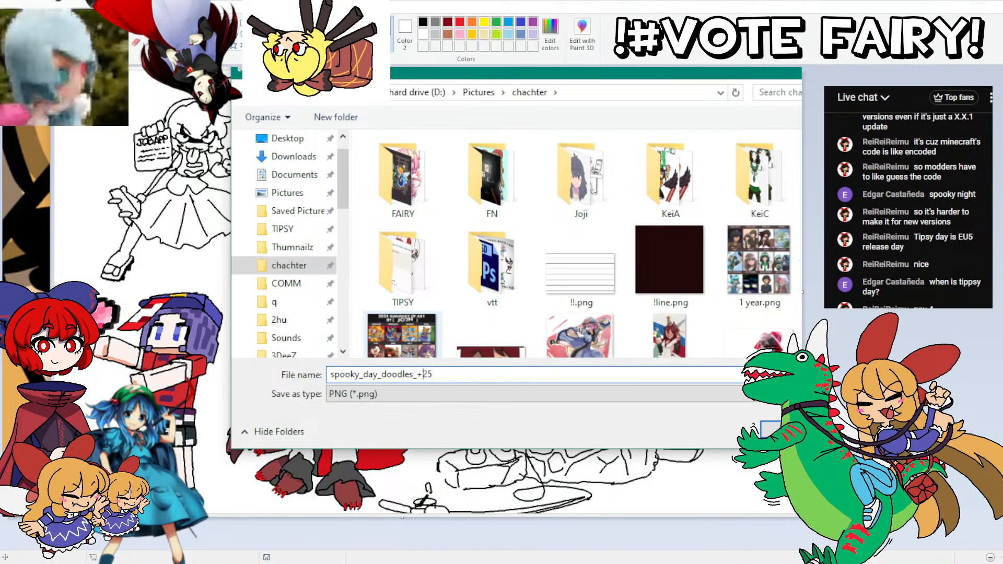
key(BackSpace)
key(Return)
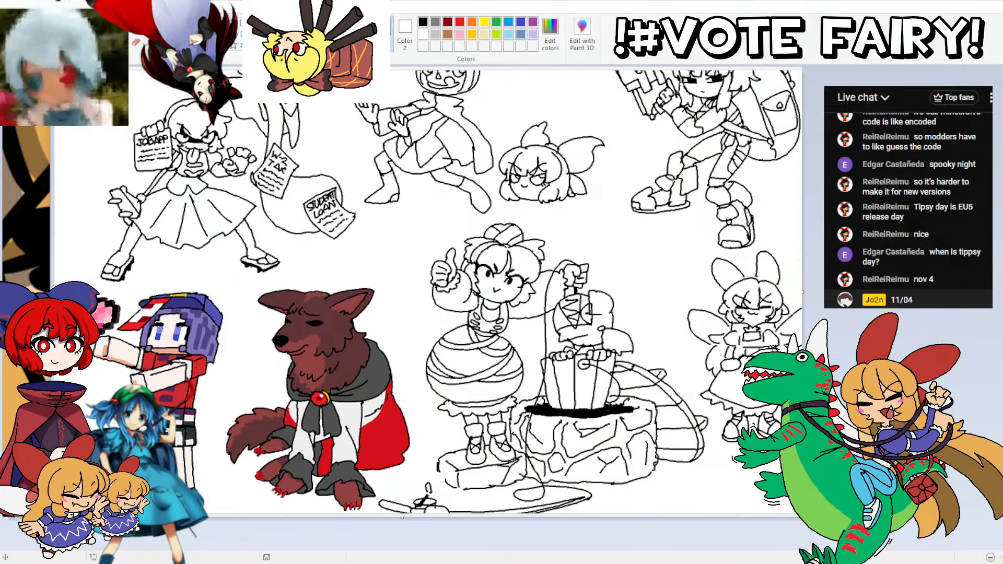
Step: Look over the doodle sheet from the title down to the lowest row of drawings
scroll(426, 292, up, 3)
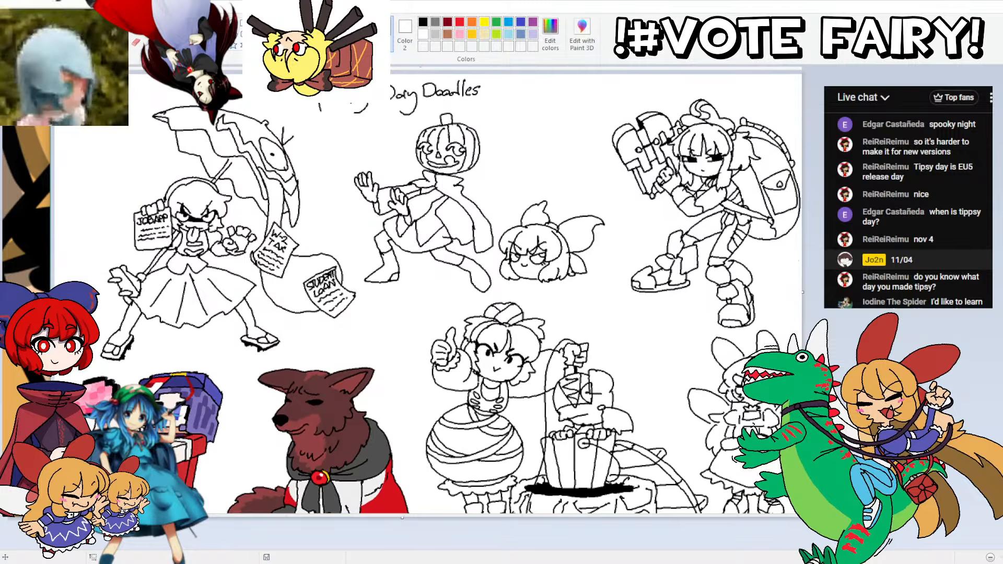
scroll(434, 292, down, 4)
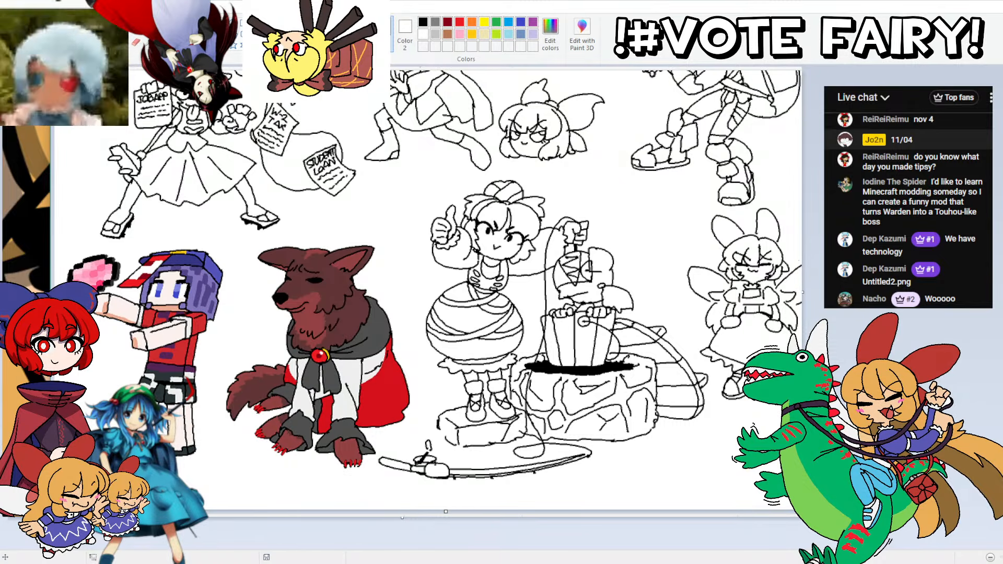
scroll(434, 291, up, 3)
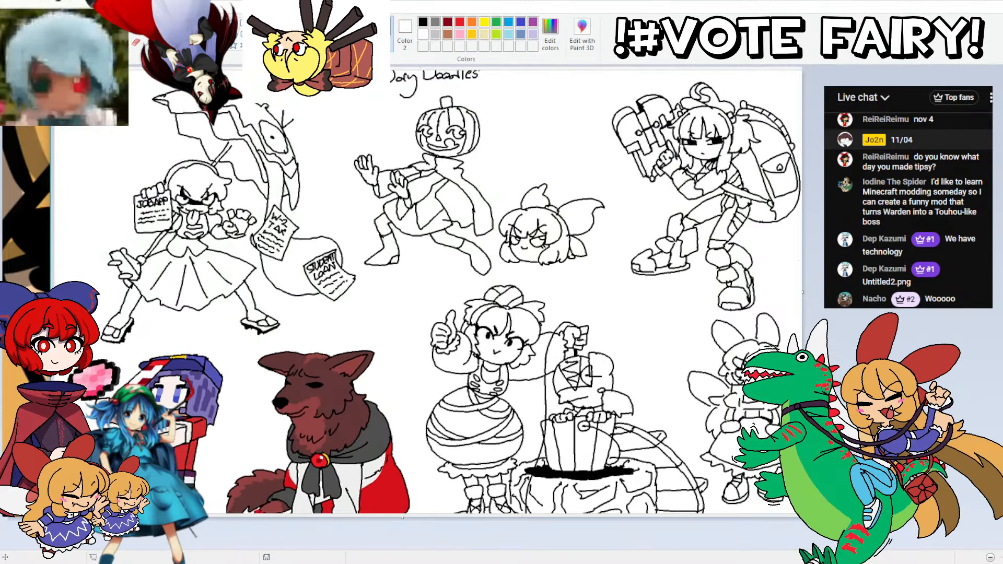
scroll(435, 292, down, 1)
scroll(434, 292, up, 1)
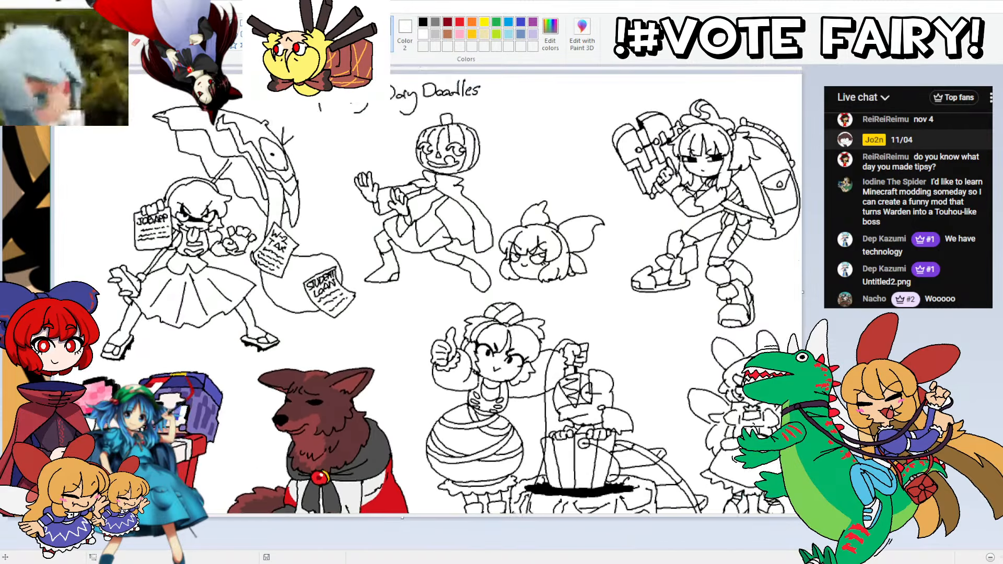
scroll(434, 292, down, 1)
scroll(434, 291, up, 1)
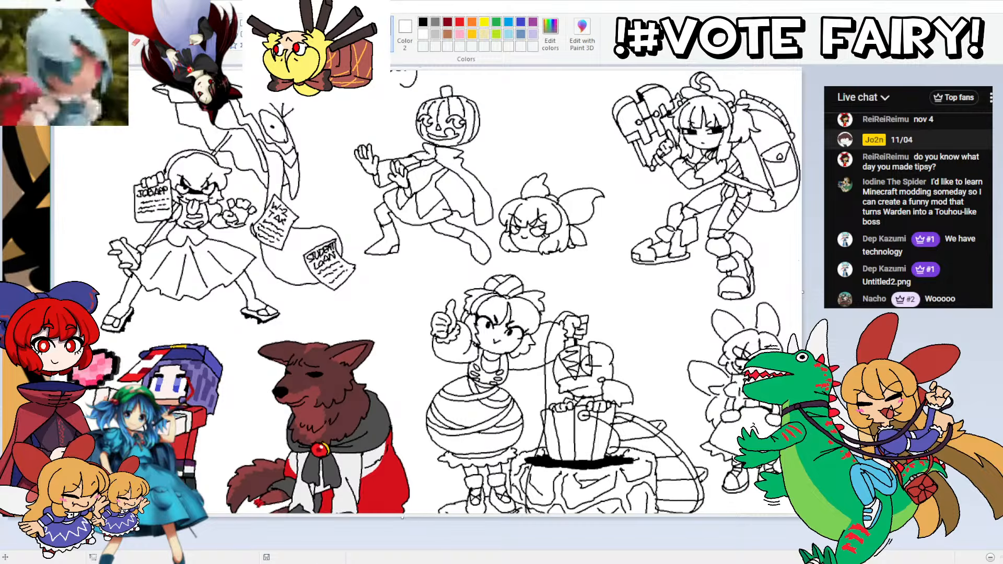
scroll(434, 291, up, 1)
scroll(434, 292, down, 3)
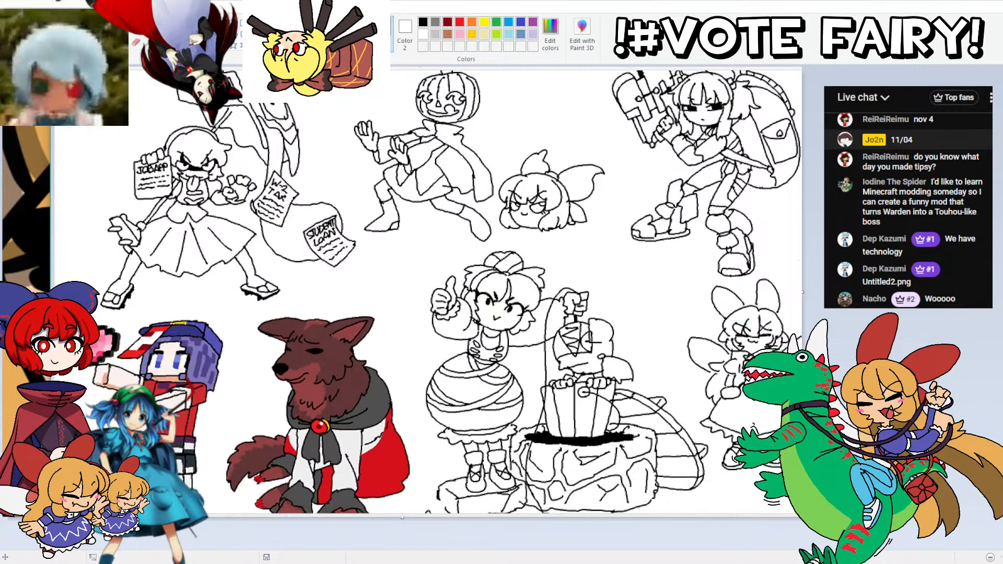
scroll(434, 292, up, 3)
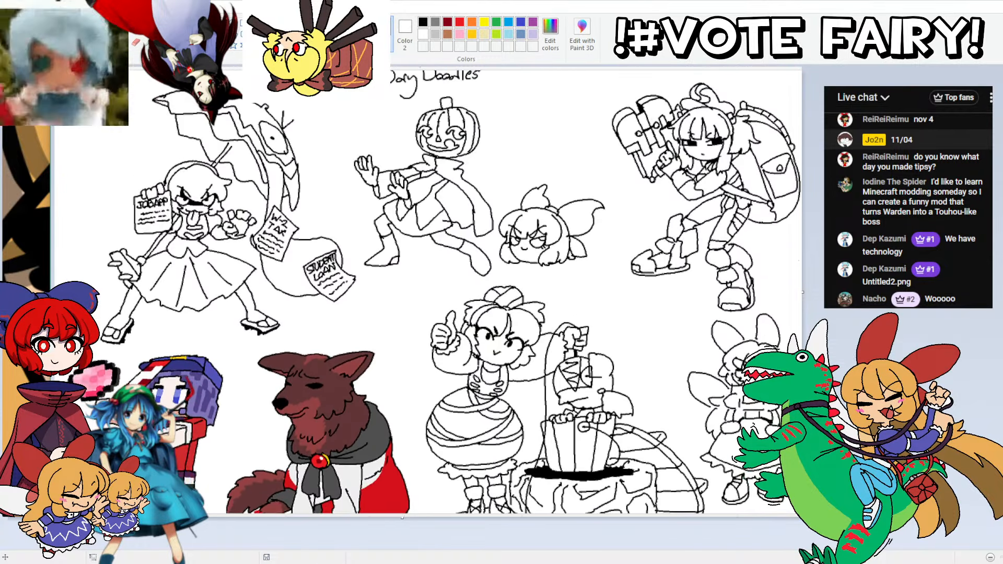